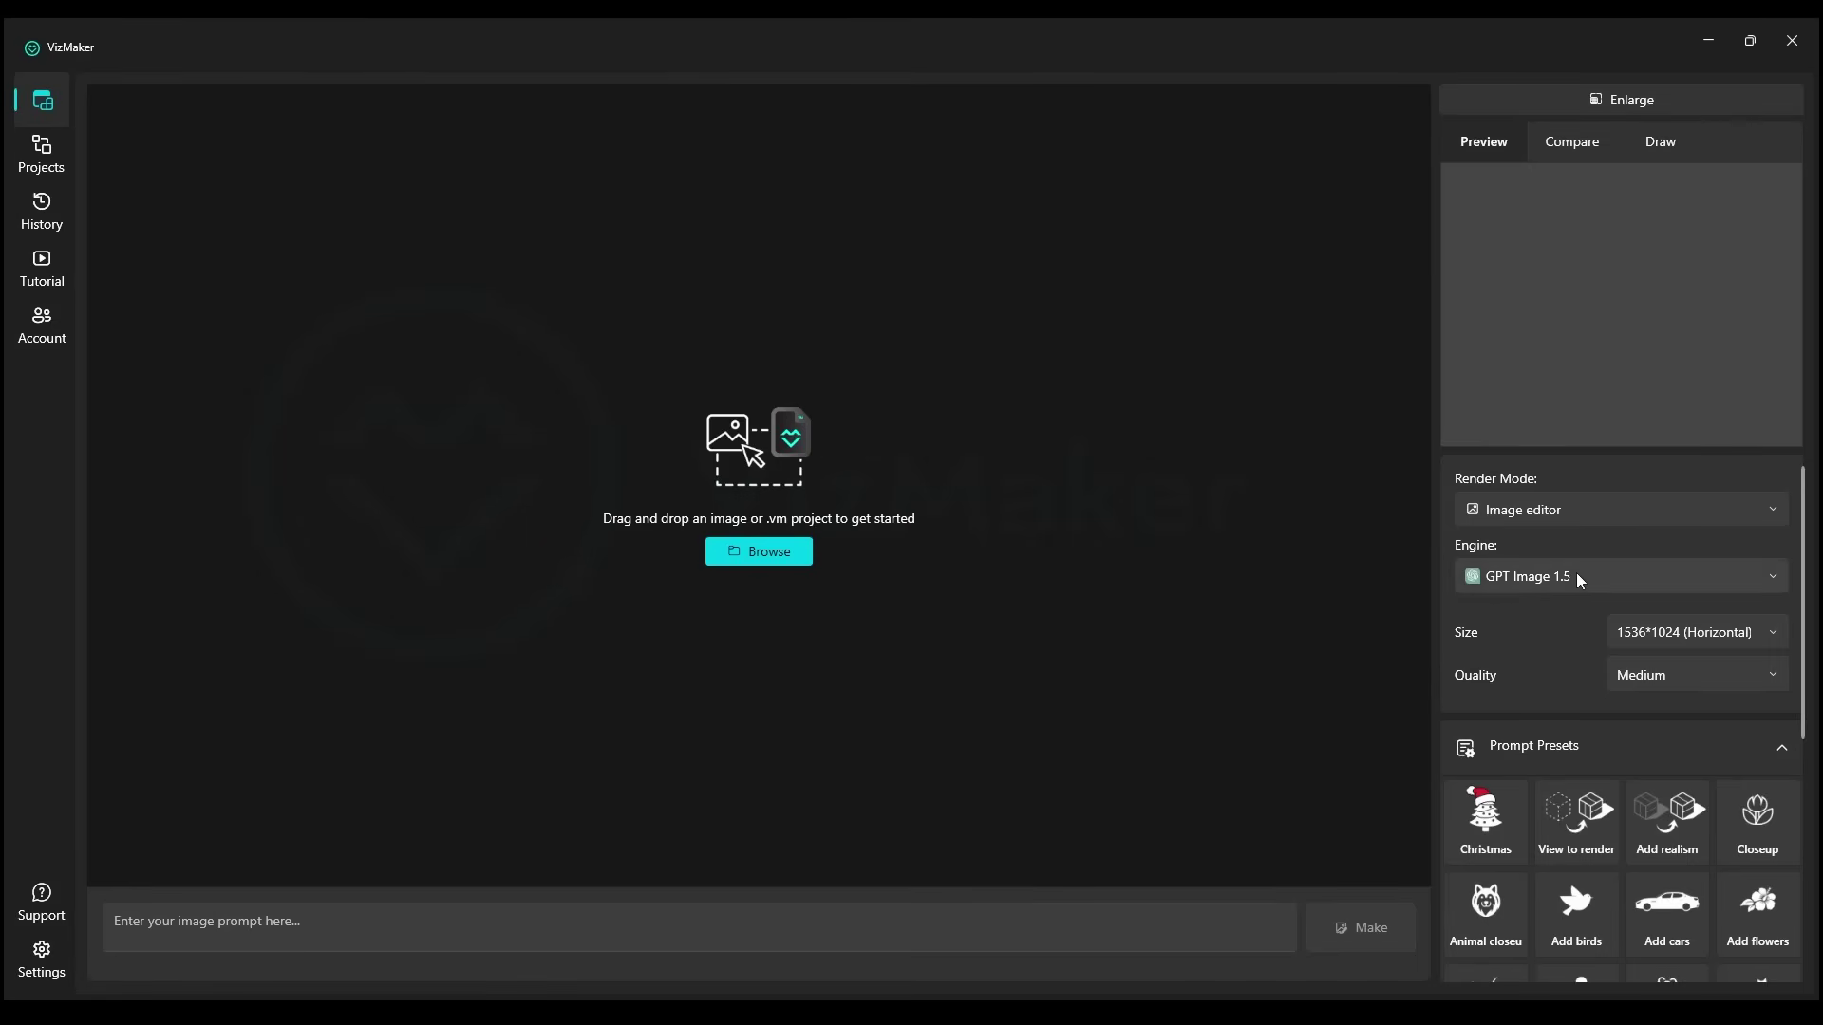
Load the recent project Gpt Engines Compare and look through the available render engines
left_click(36, 155)
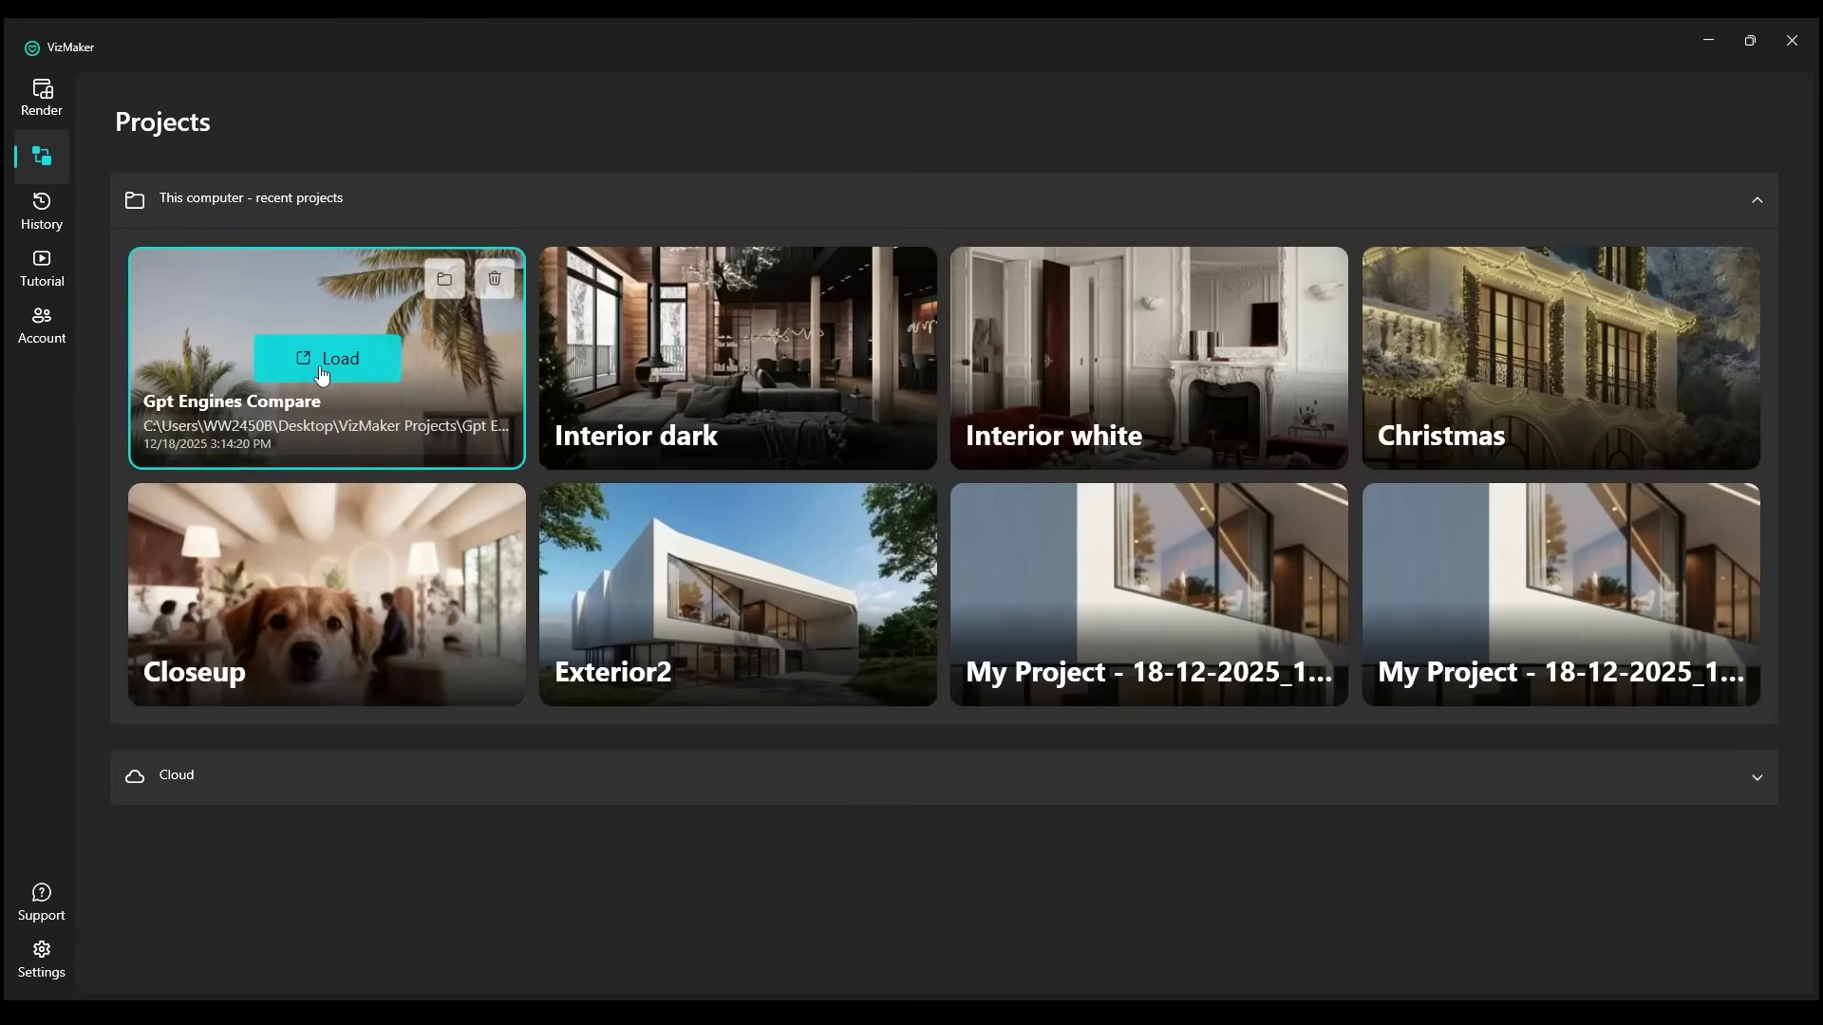
left_click(322, 361)
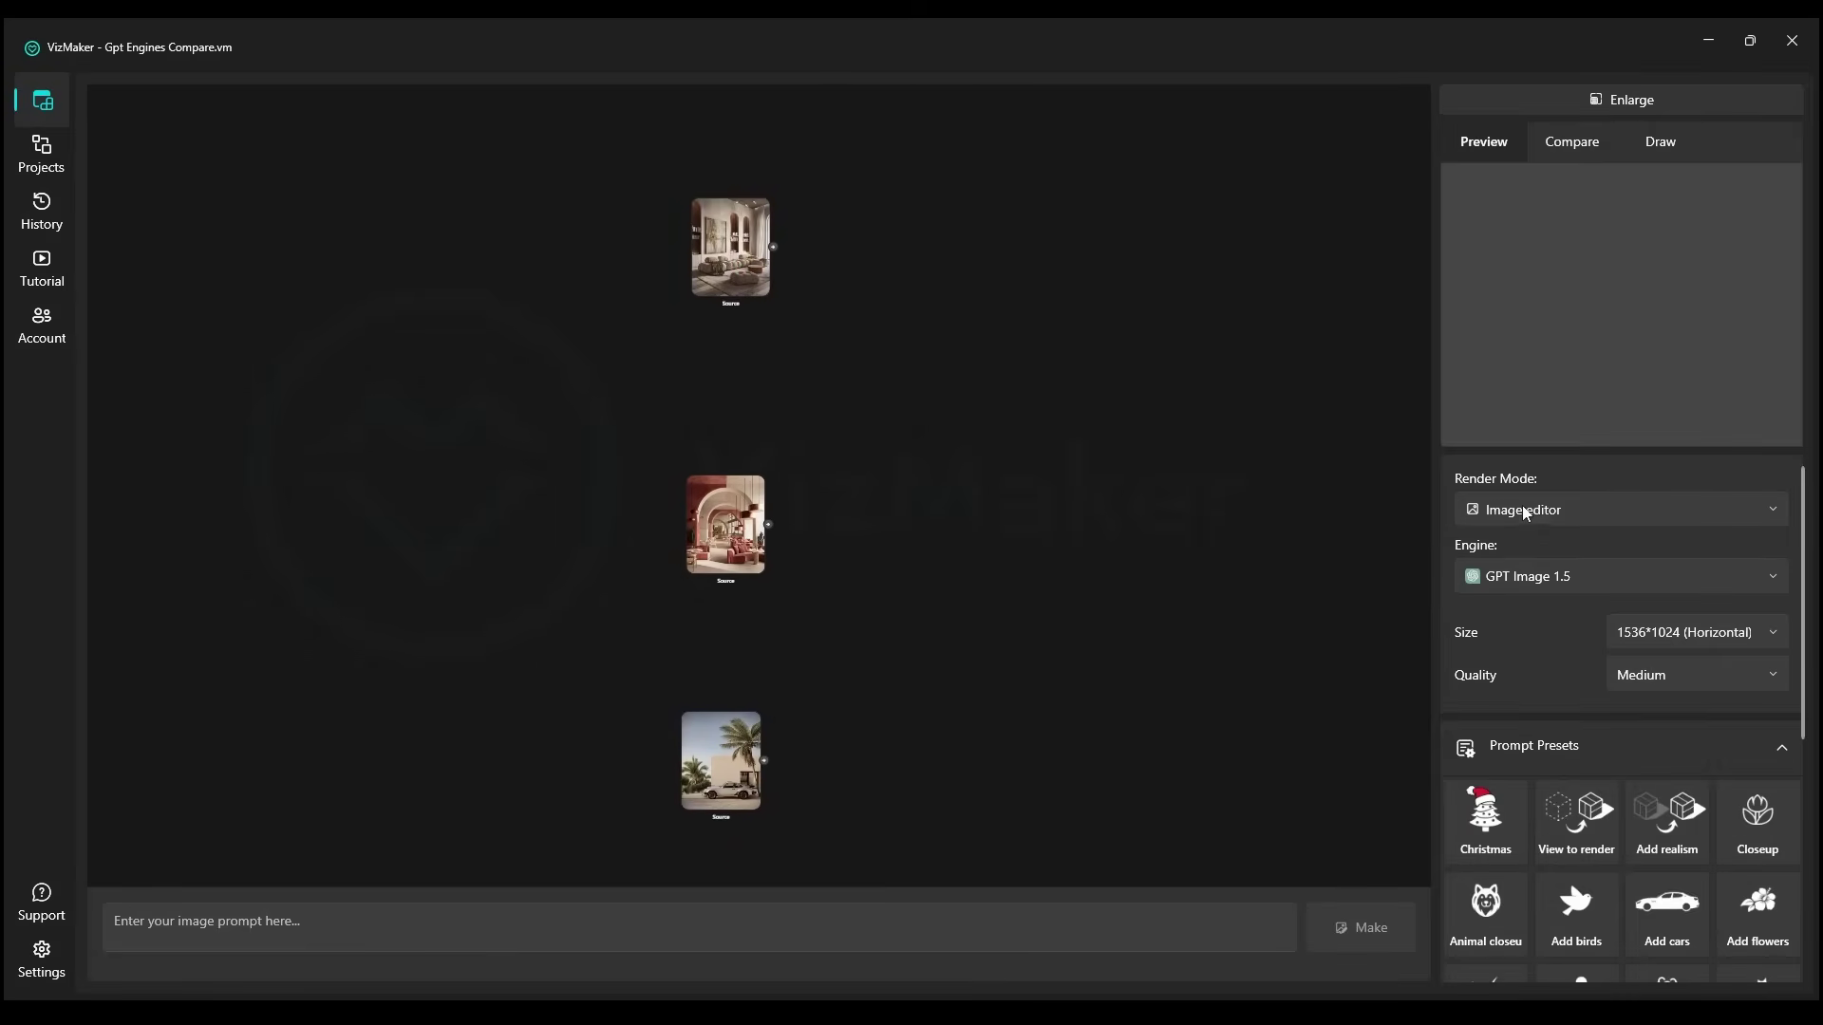
left_click(1591, 571)
left_click(1580, 578)
left_click_drag(877, 555, 883, 545)
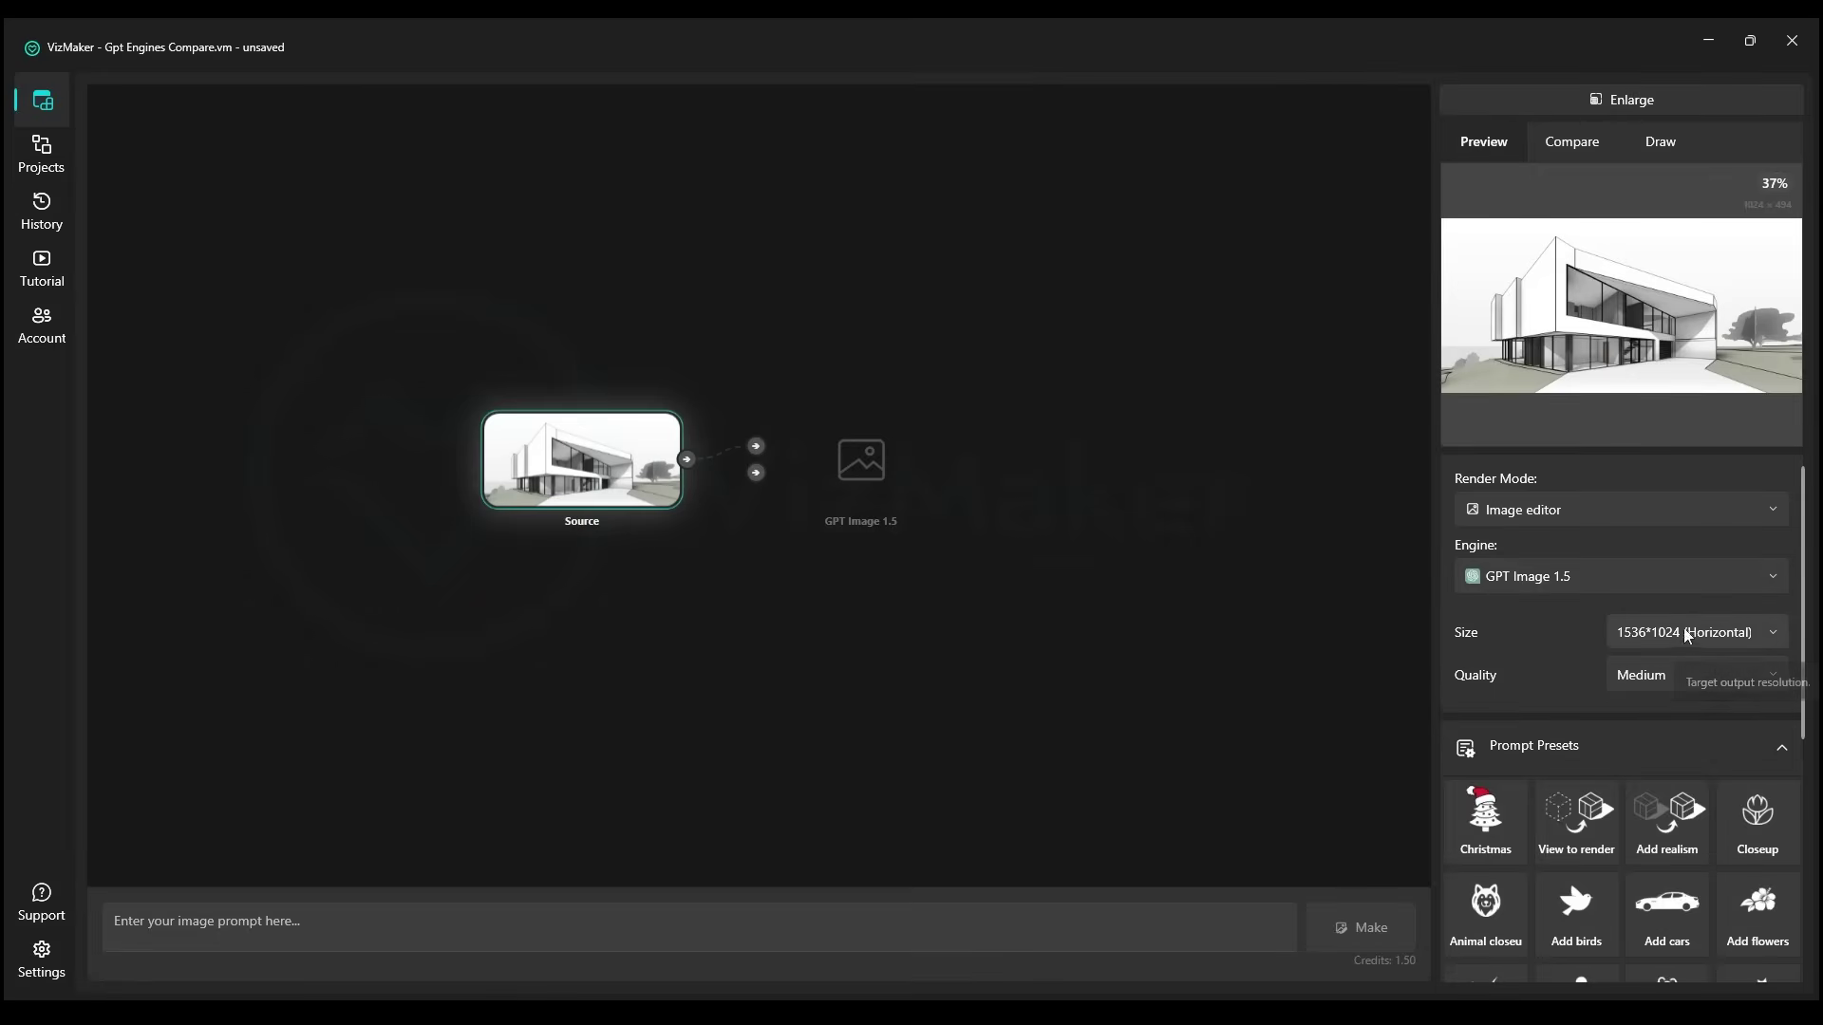
Generate a GPT Image 1.5 render of the source house sketch using the View to render preset at 1536*1024 (Horizontal)
left_click(1738, 633)
left_click(1738, 743)
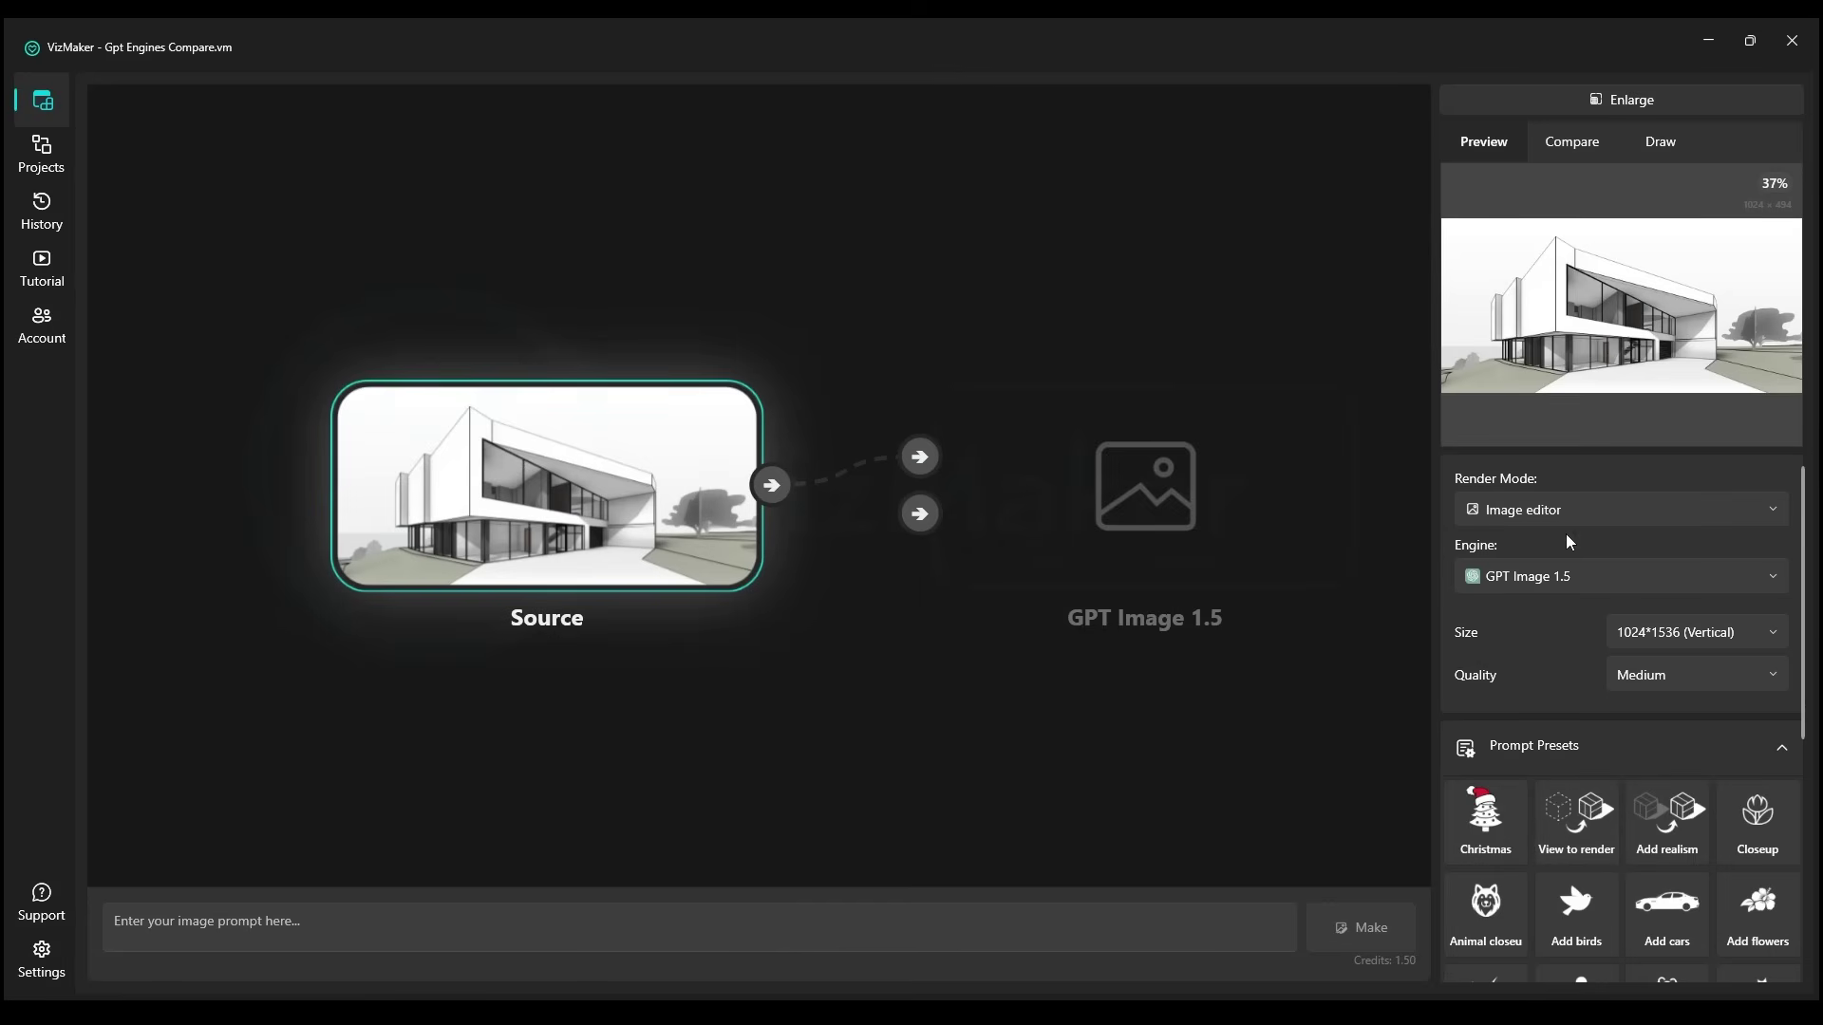
left_click(1580, 829)
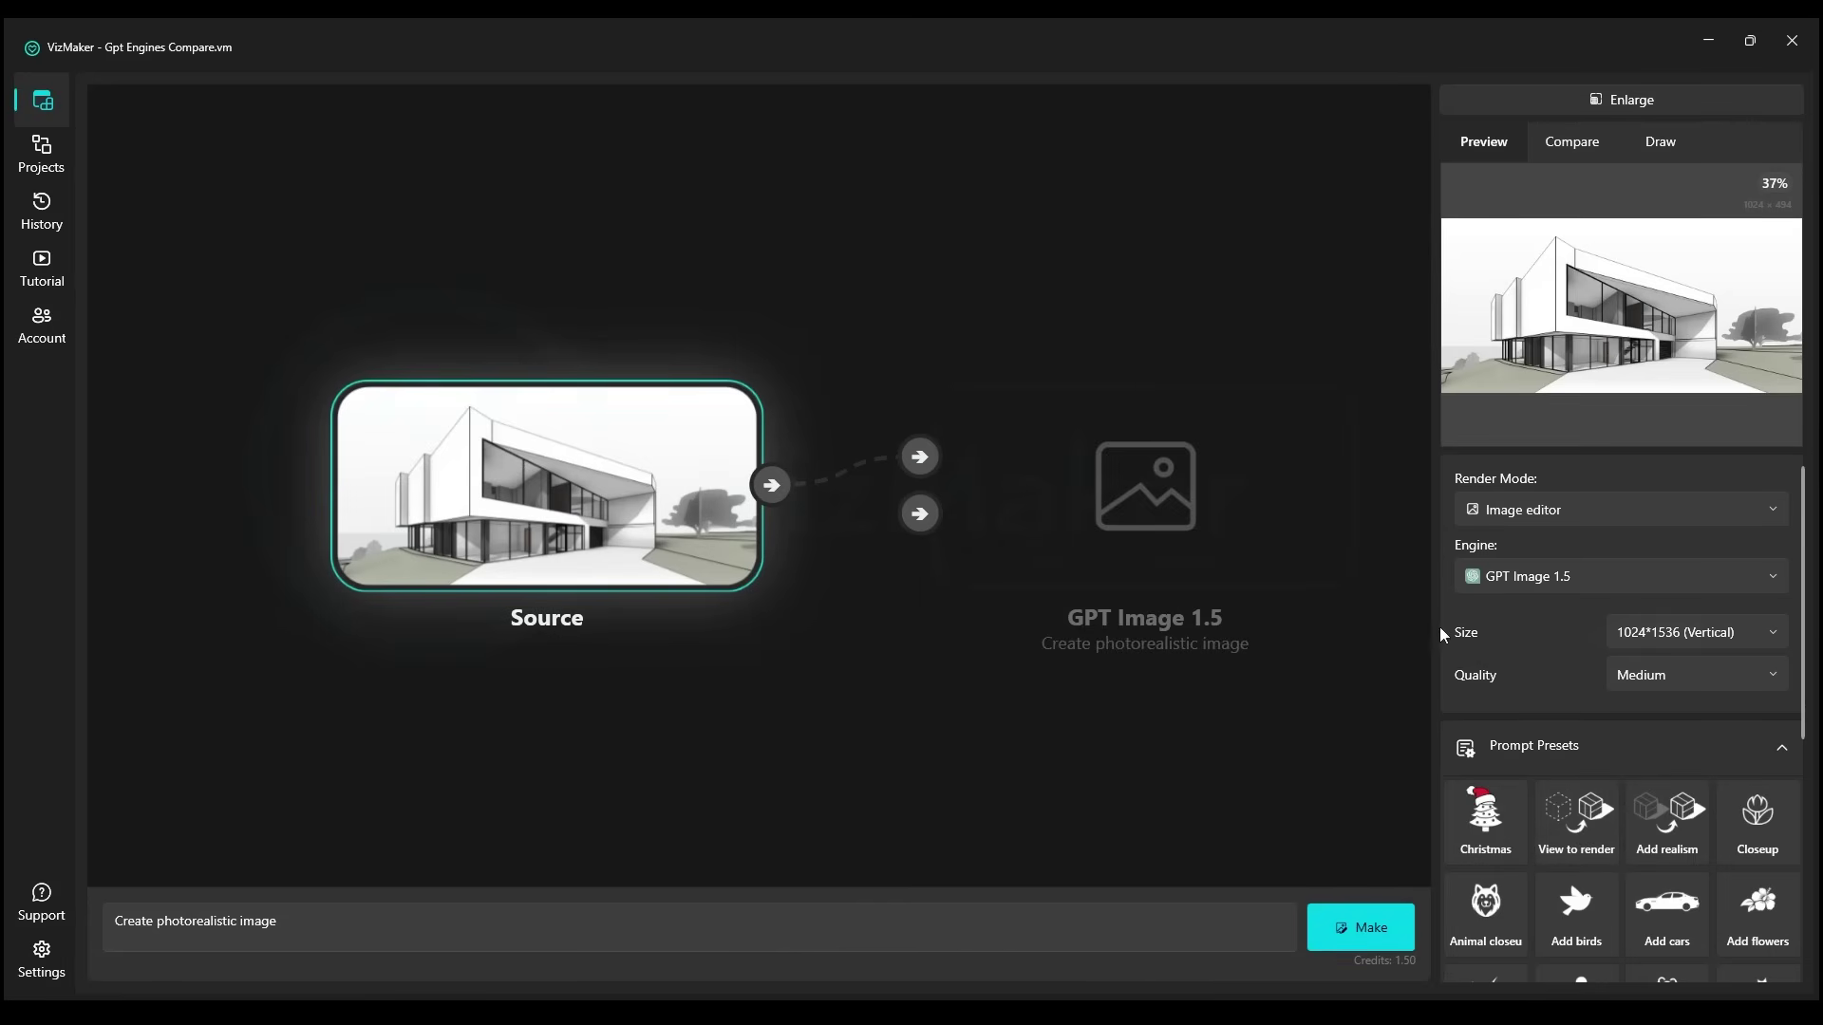
left_click(1684, 634)
left_click(1730, 743)
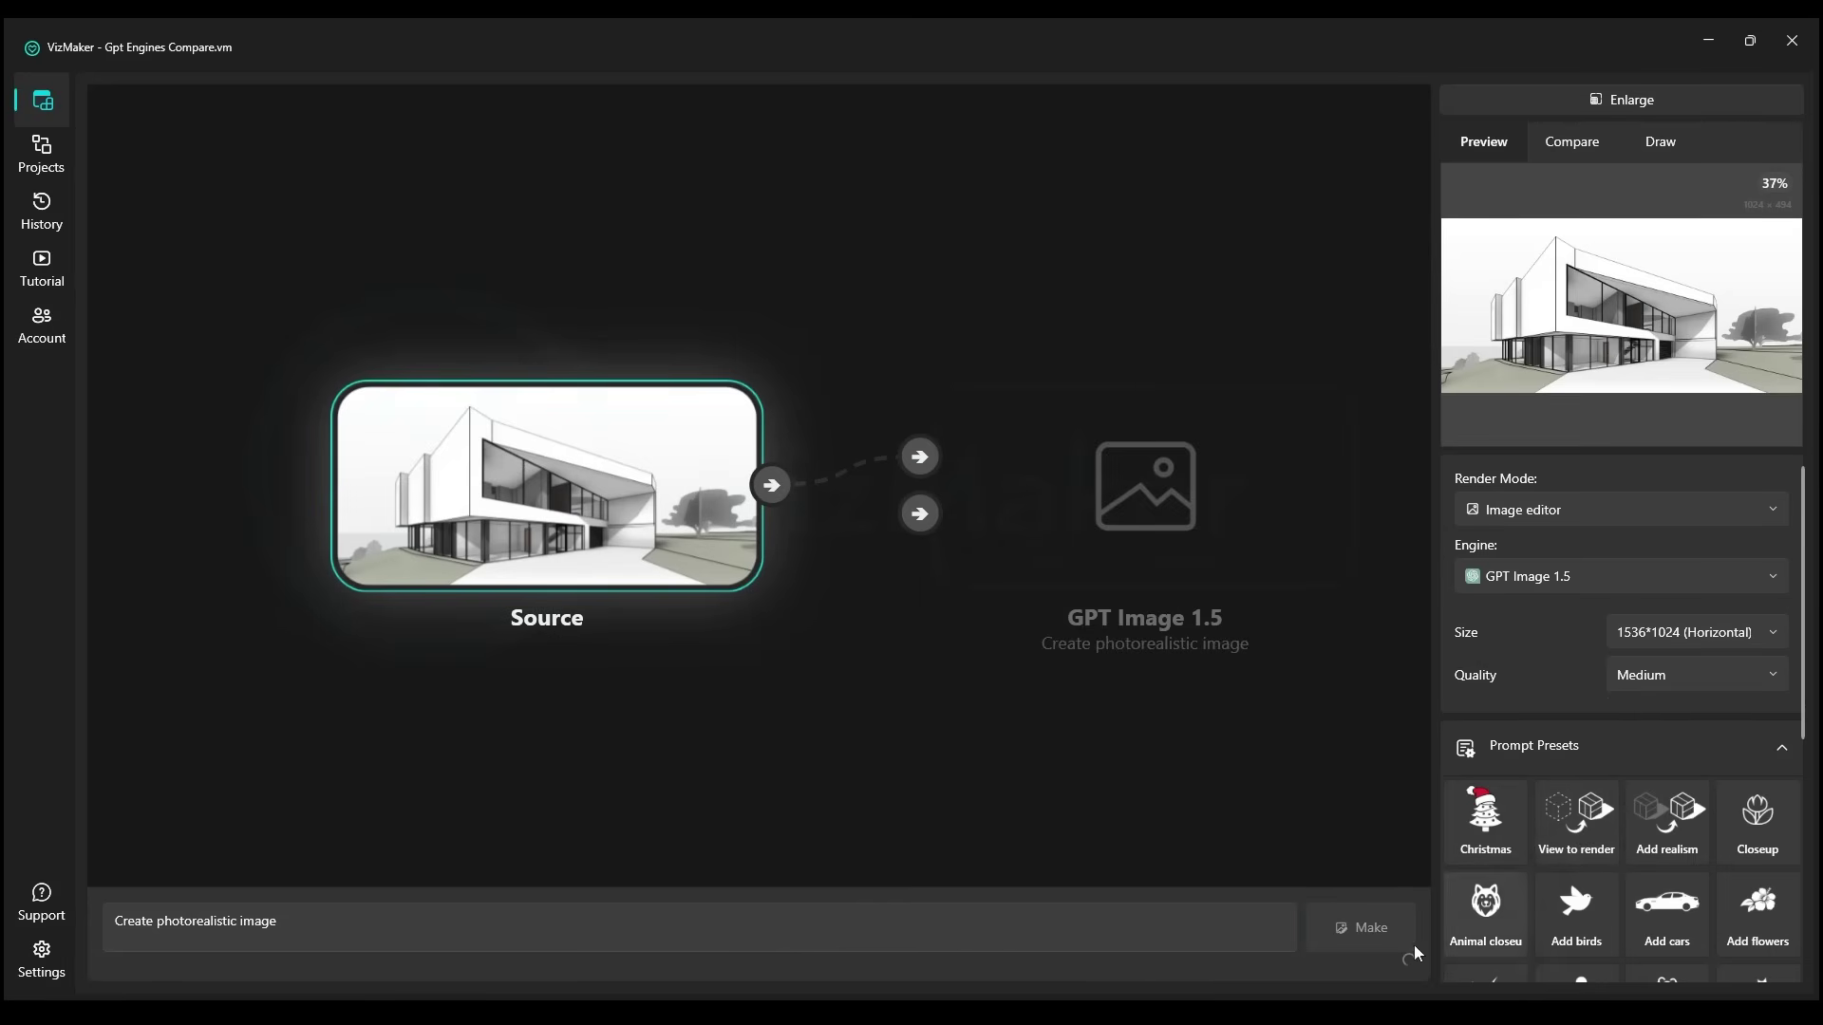
left_click(1382, 931)
Render the source sketch with the same prompt using the Nanobanana engine and again using Nanobanana Pro
left_click(1611, 570)
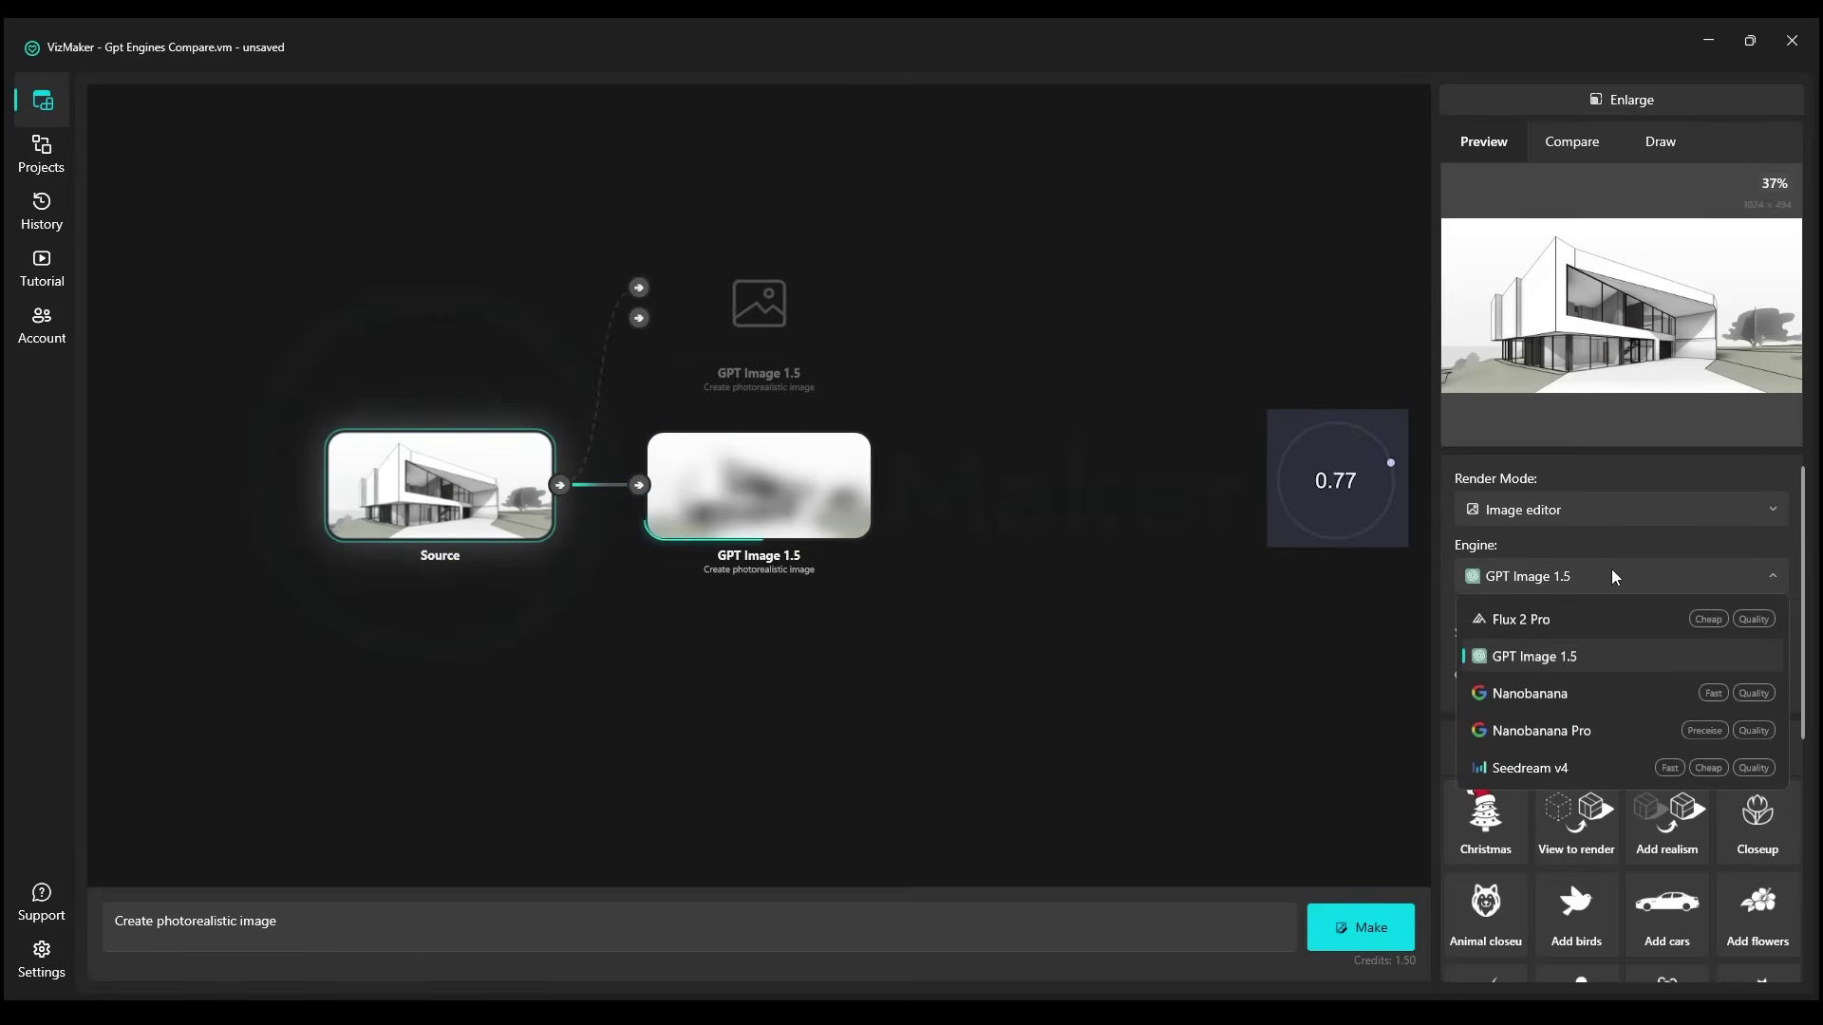
left_click(1546, 697)
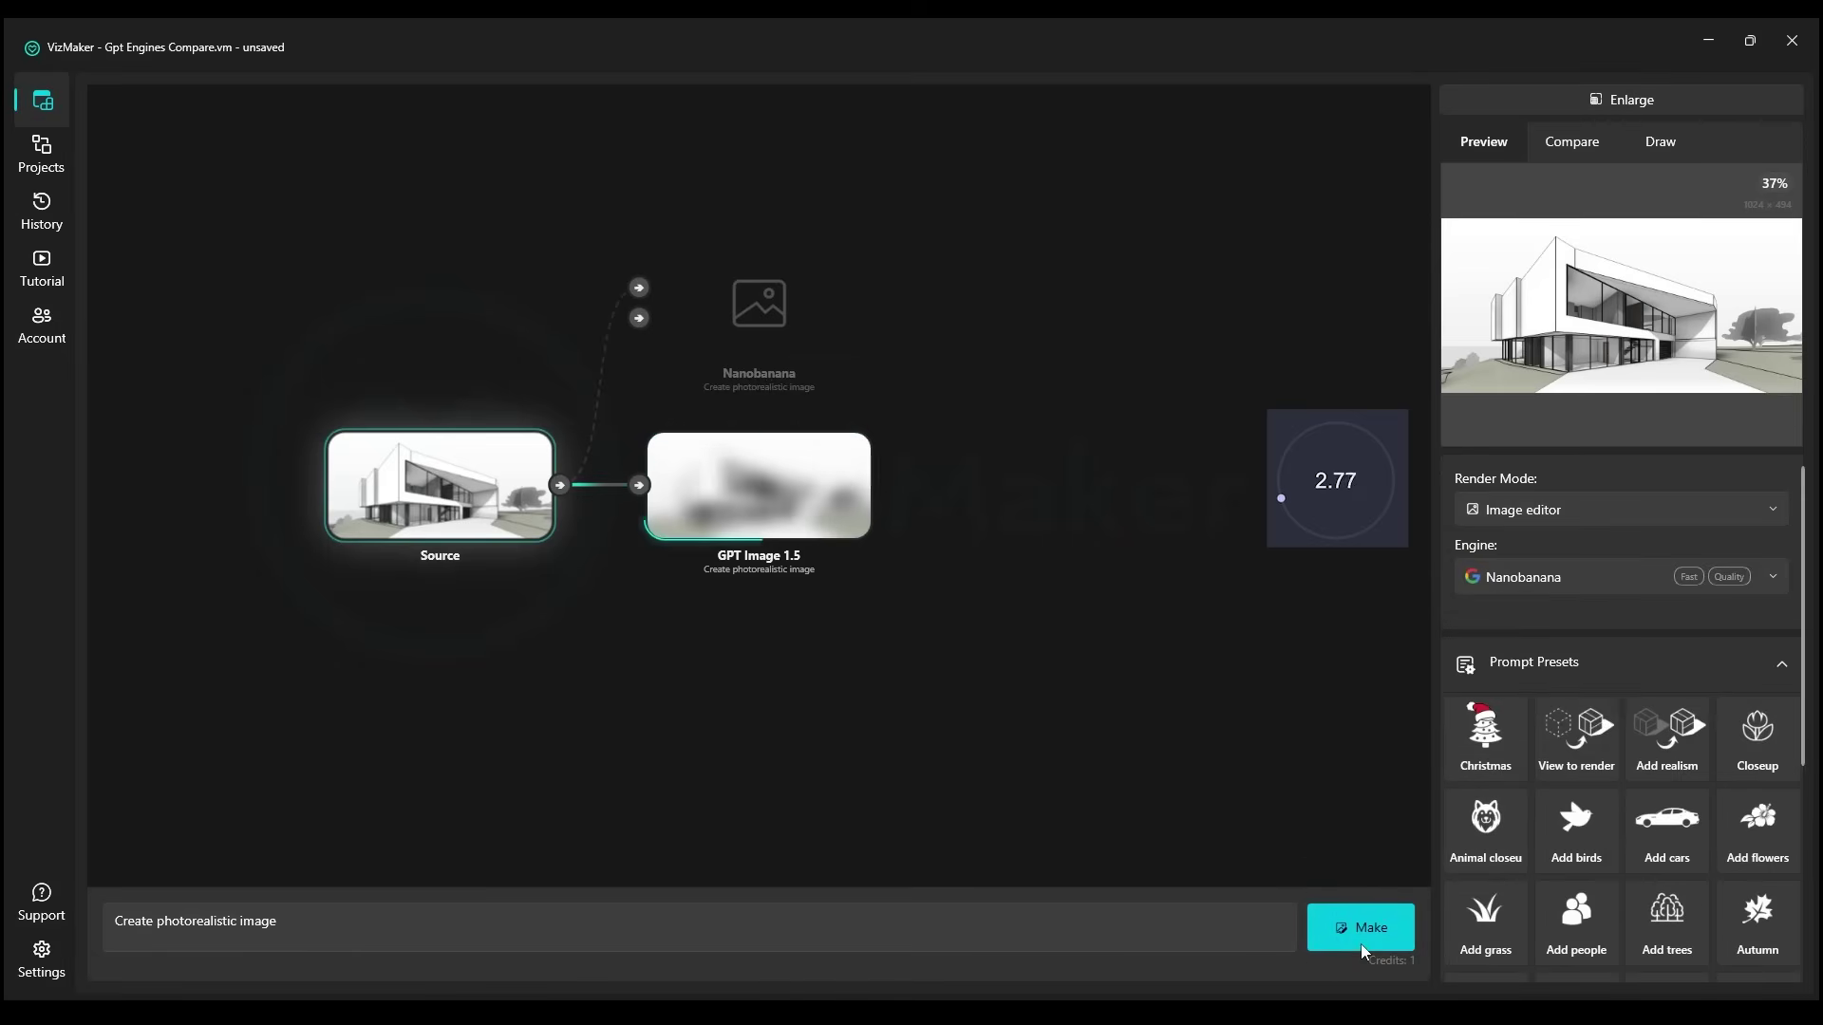
left_click(1360, 940)
left_click(1614, 578)
left_click(1596, 732)
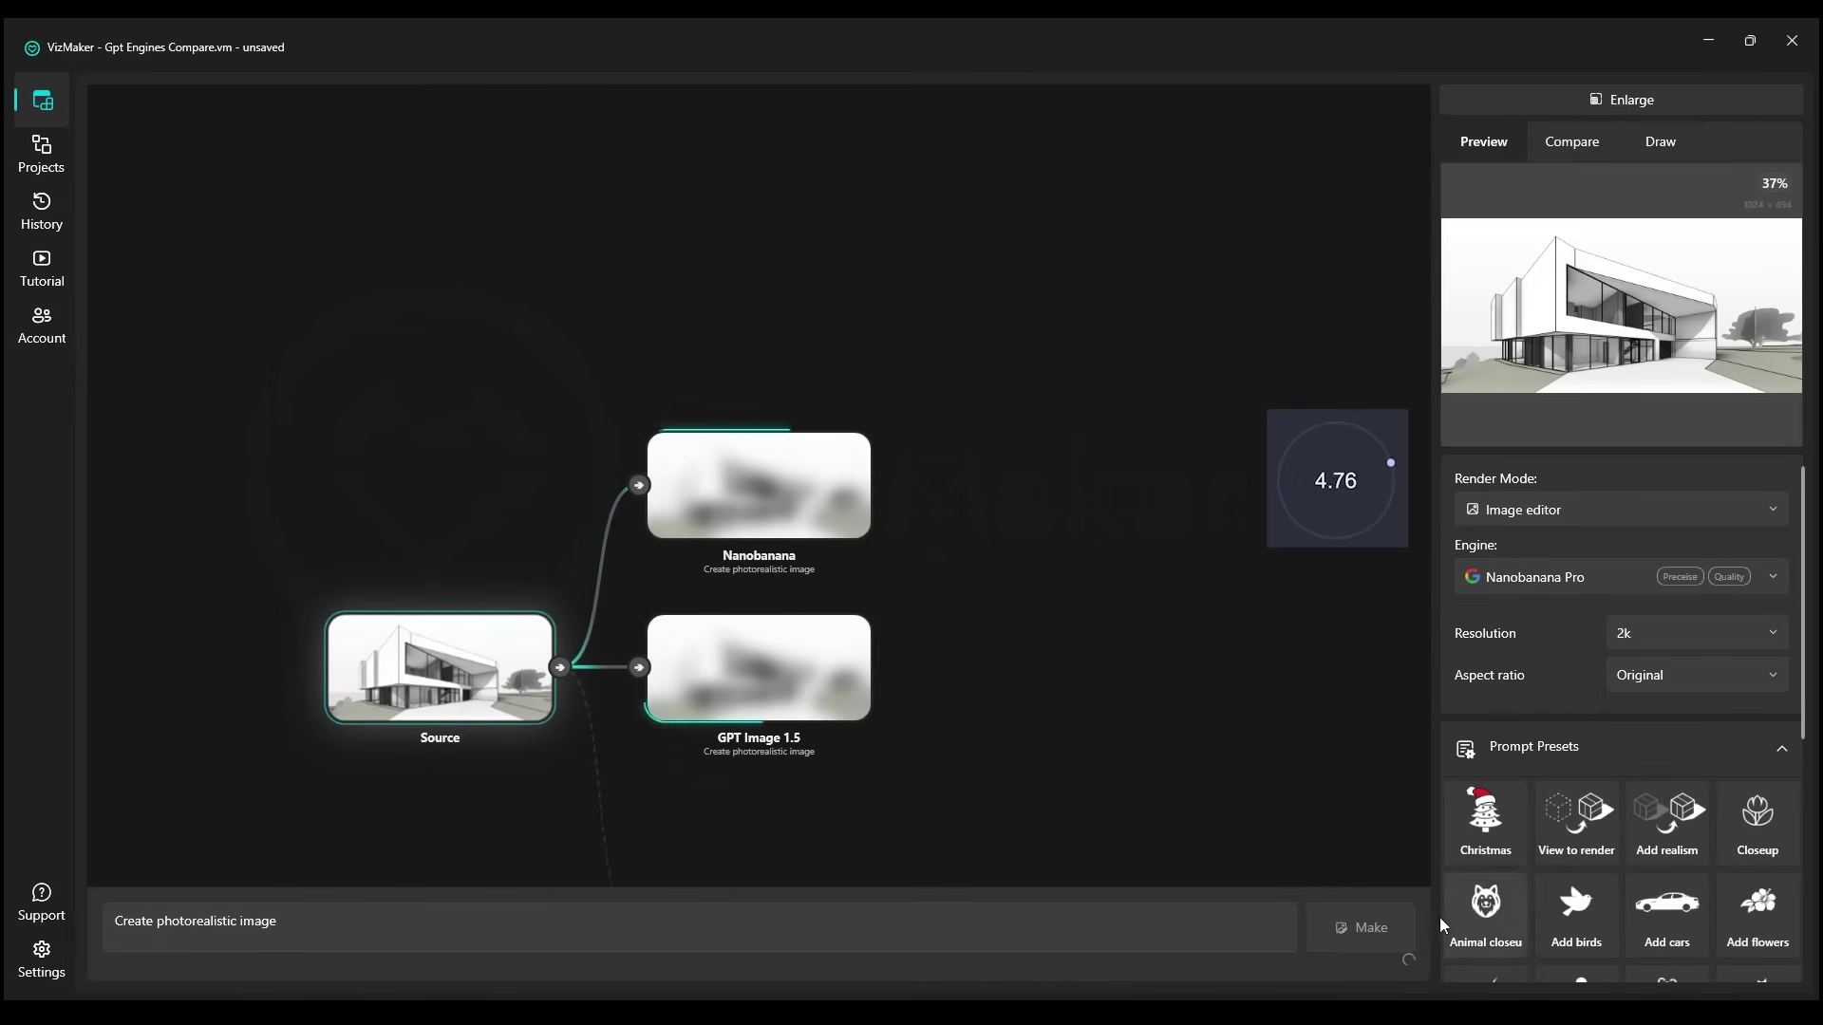
left_click(1369, 927)
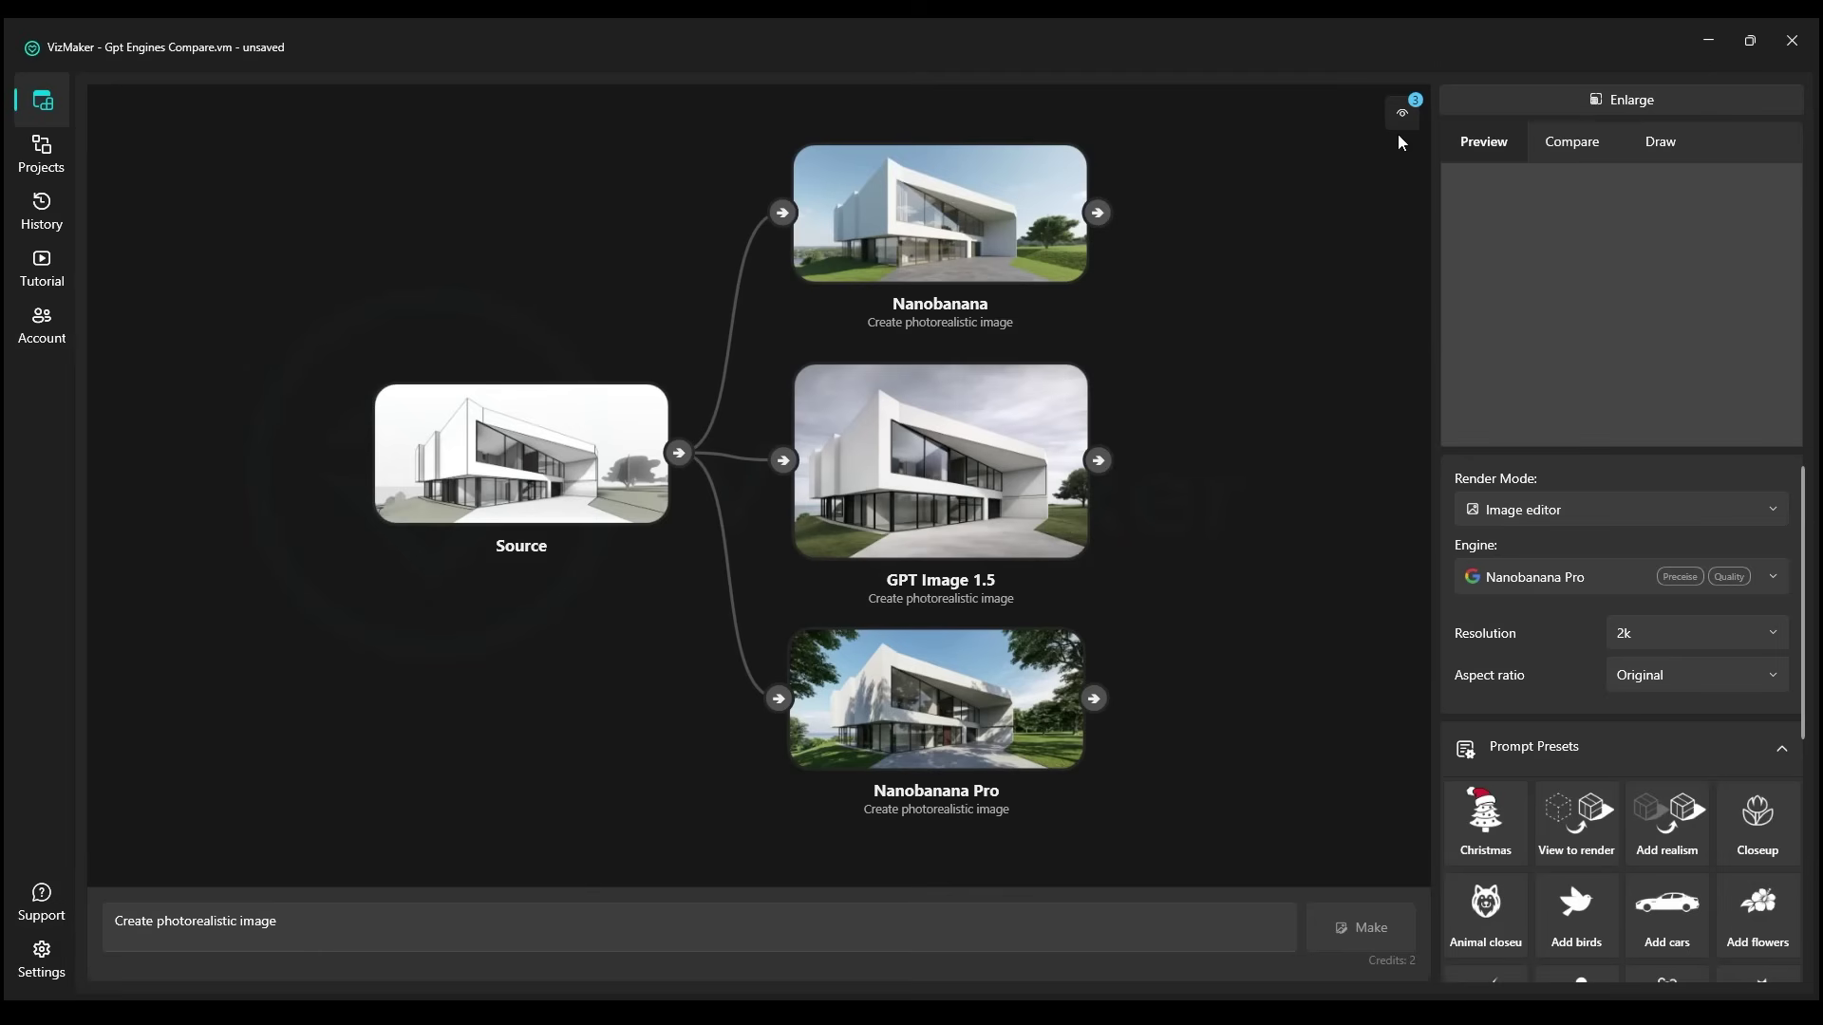
Examine the Nanobanana Pro and GPT Image 1.5 house renders full screen, checking their details up close
left_click(1409, 110)
scroll(761, 564, "up", 3)
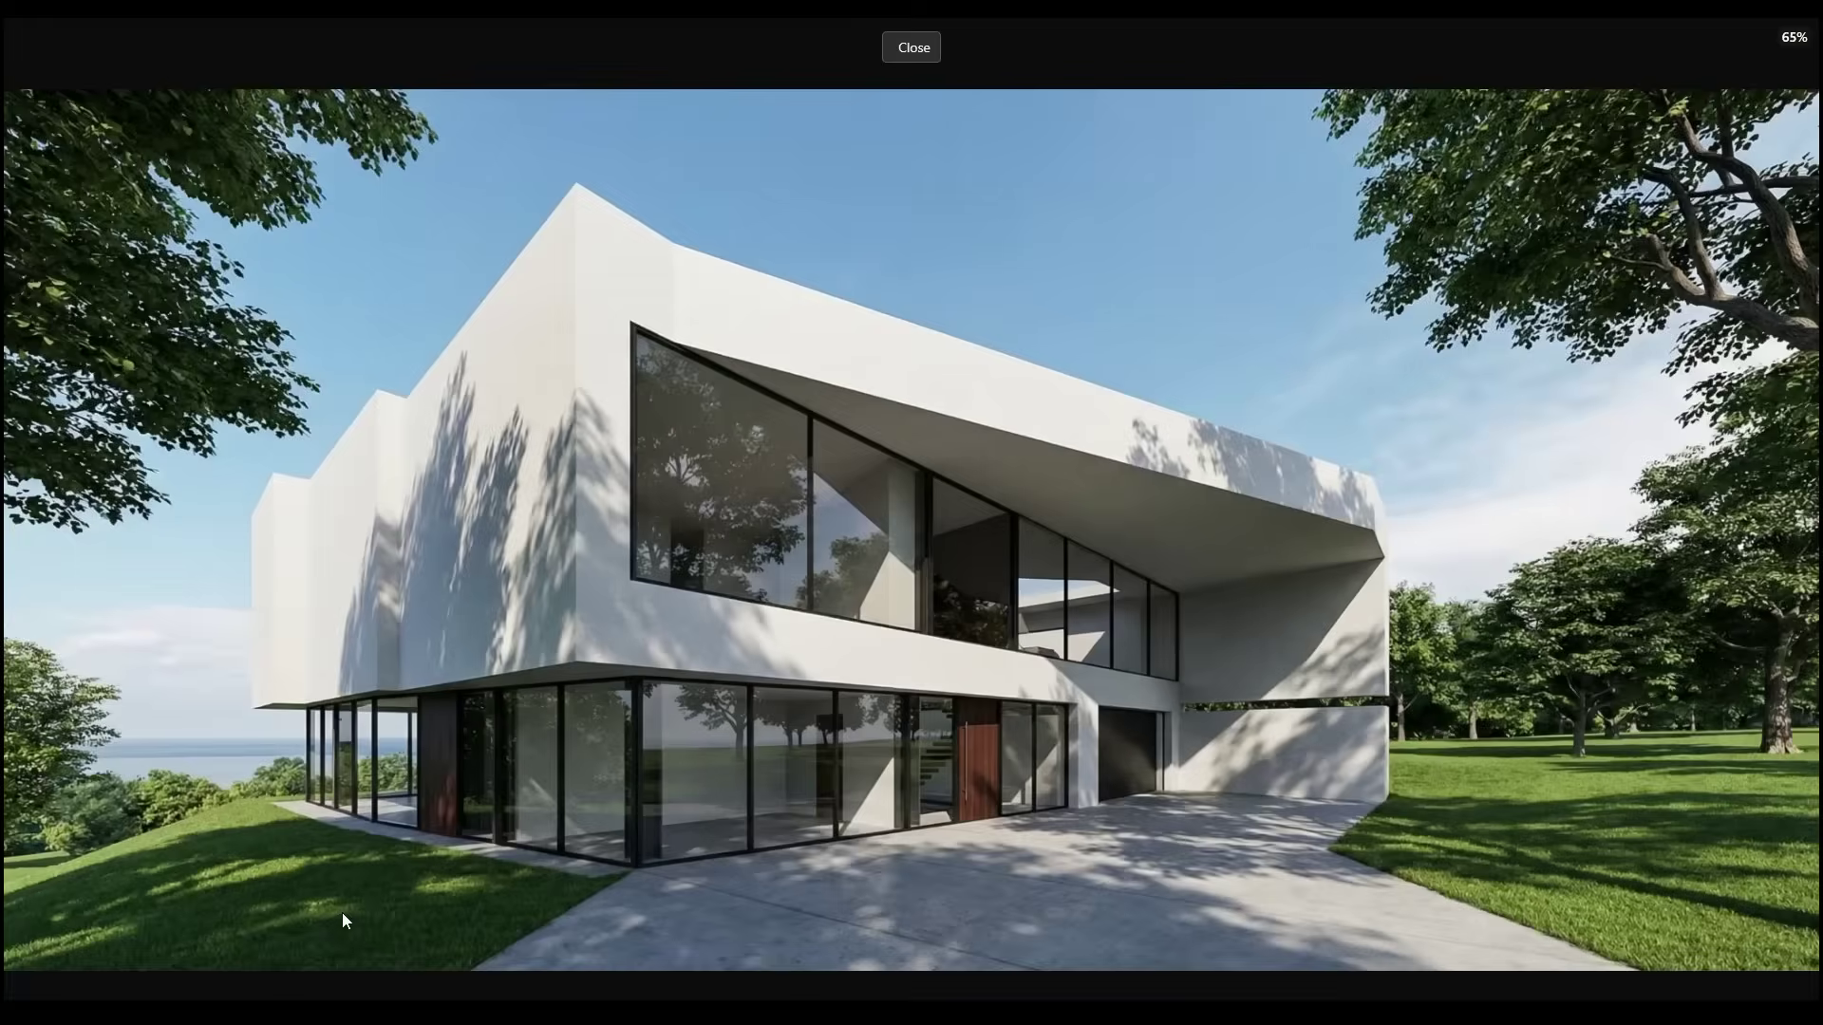
key("Escape")
left_click_drag(897, 356, 941, 686)
scroll(965, 474, "down", 3)
left_click(978, 388)
left_click(1713, 348)
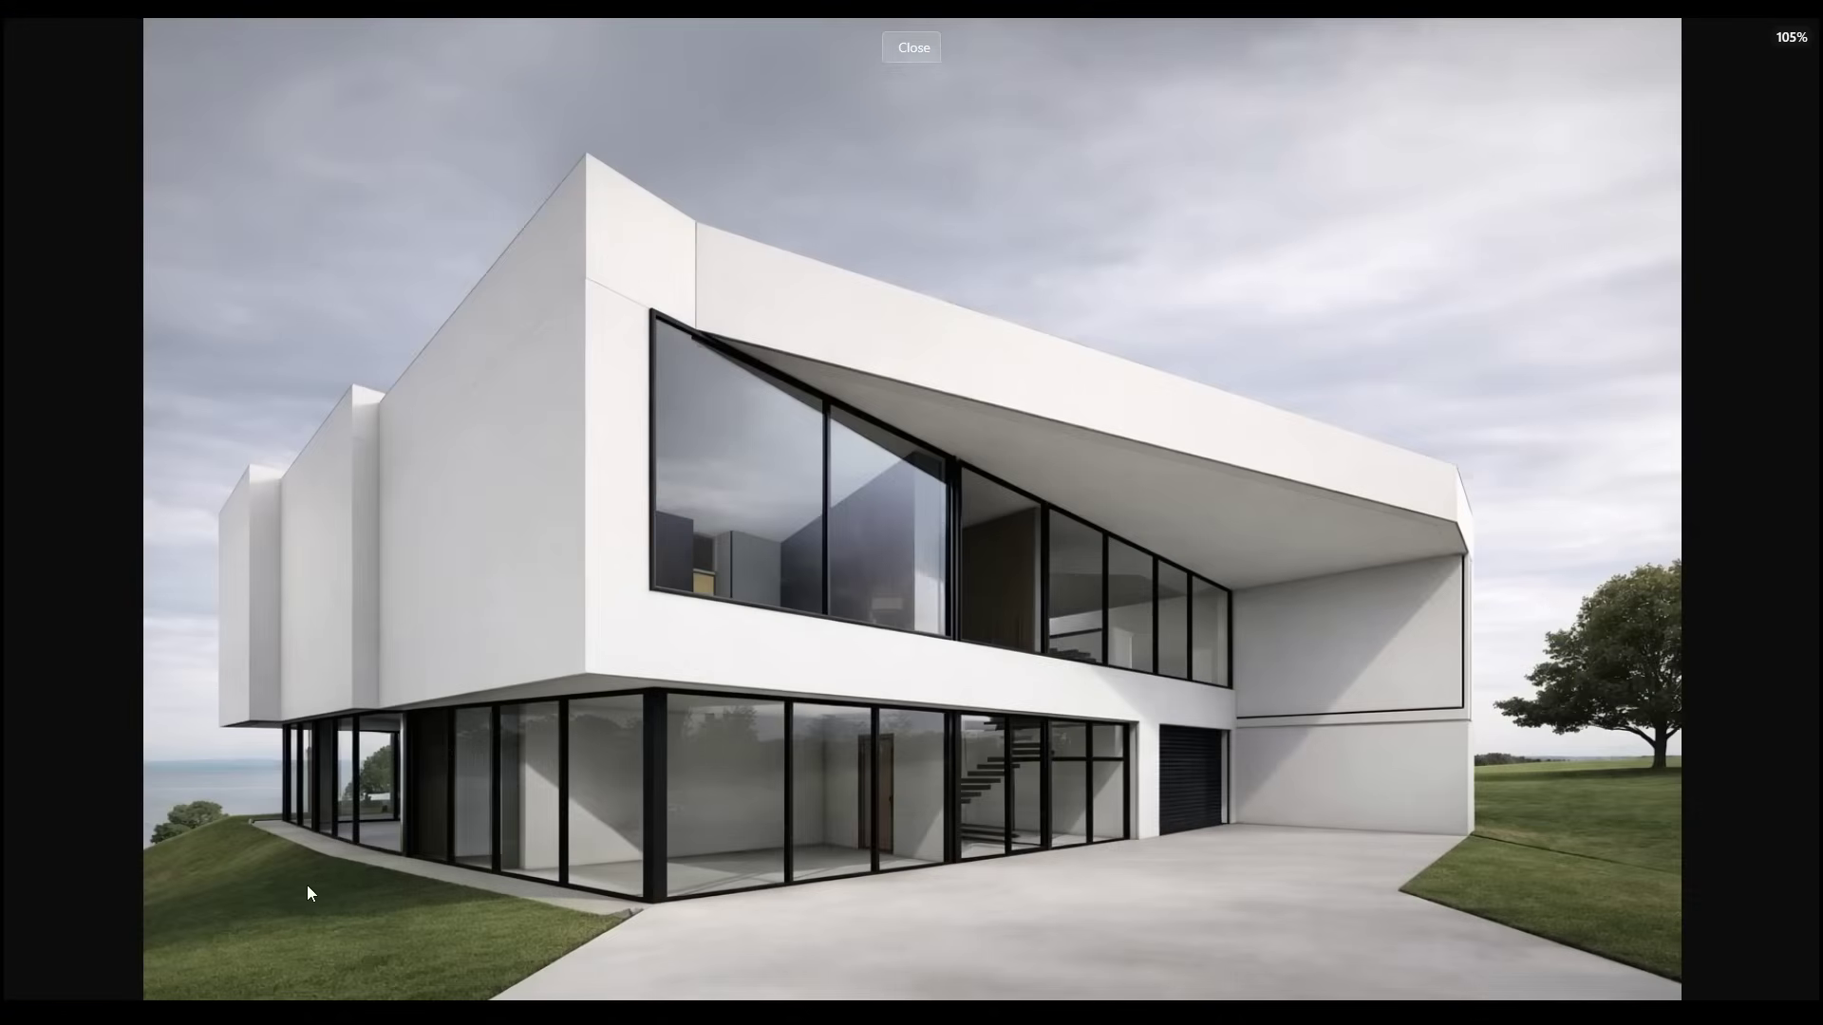
scroll(306, 885, "up", 4)
scroll(211, 865, "down", 4)
key("Escape")
Examine the Nanobanana render full screen and compare it with the GPT Image 1.5 and Nanobanana Pro results
scroll(805, 466, "up", 5)
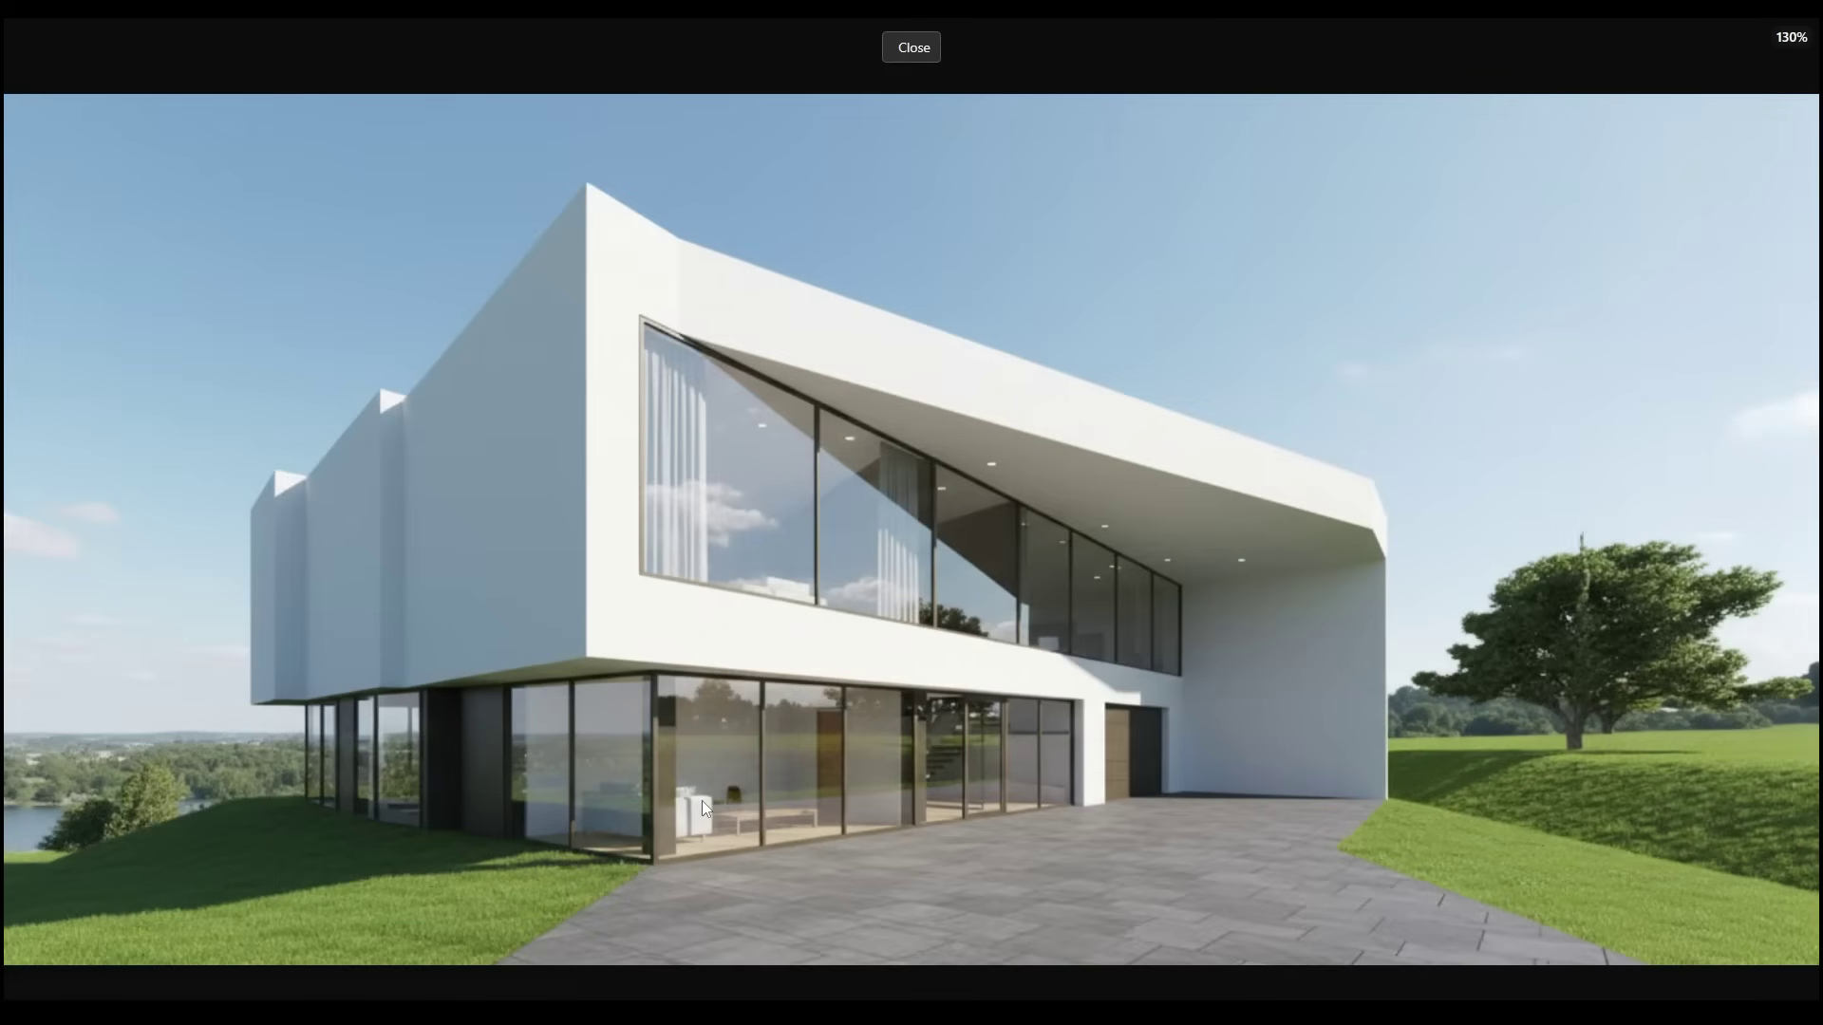
key("Escape")
left_click(910, 47)
left_click_drag(935, 700, 920, 304)
left_click(920, 308)
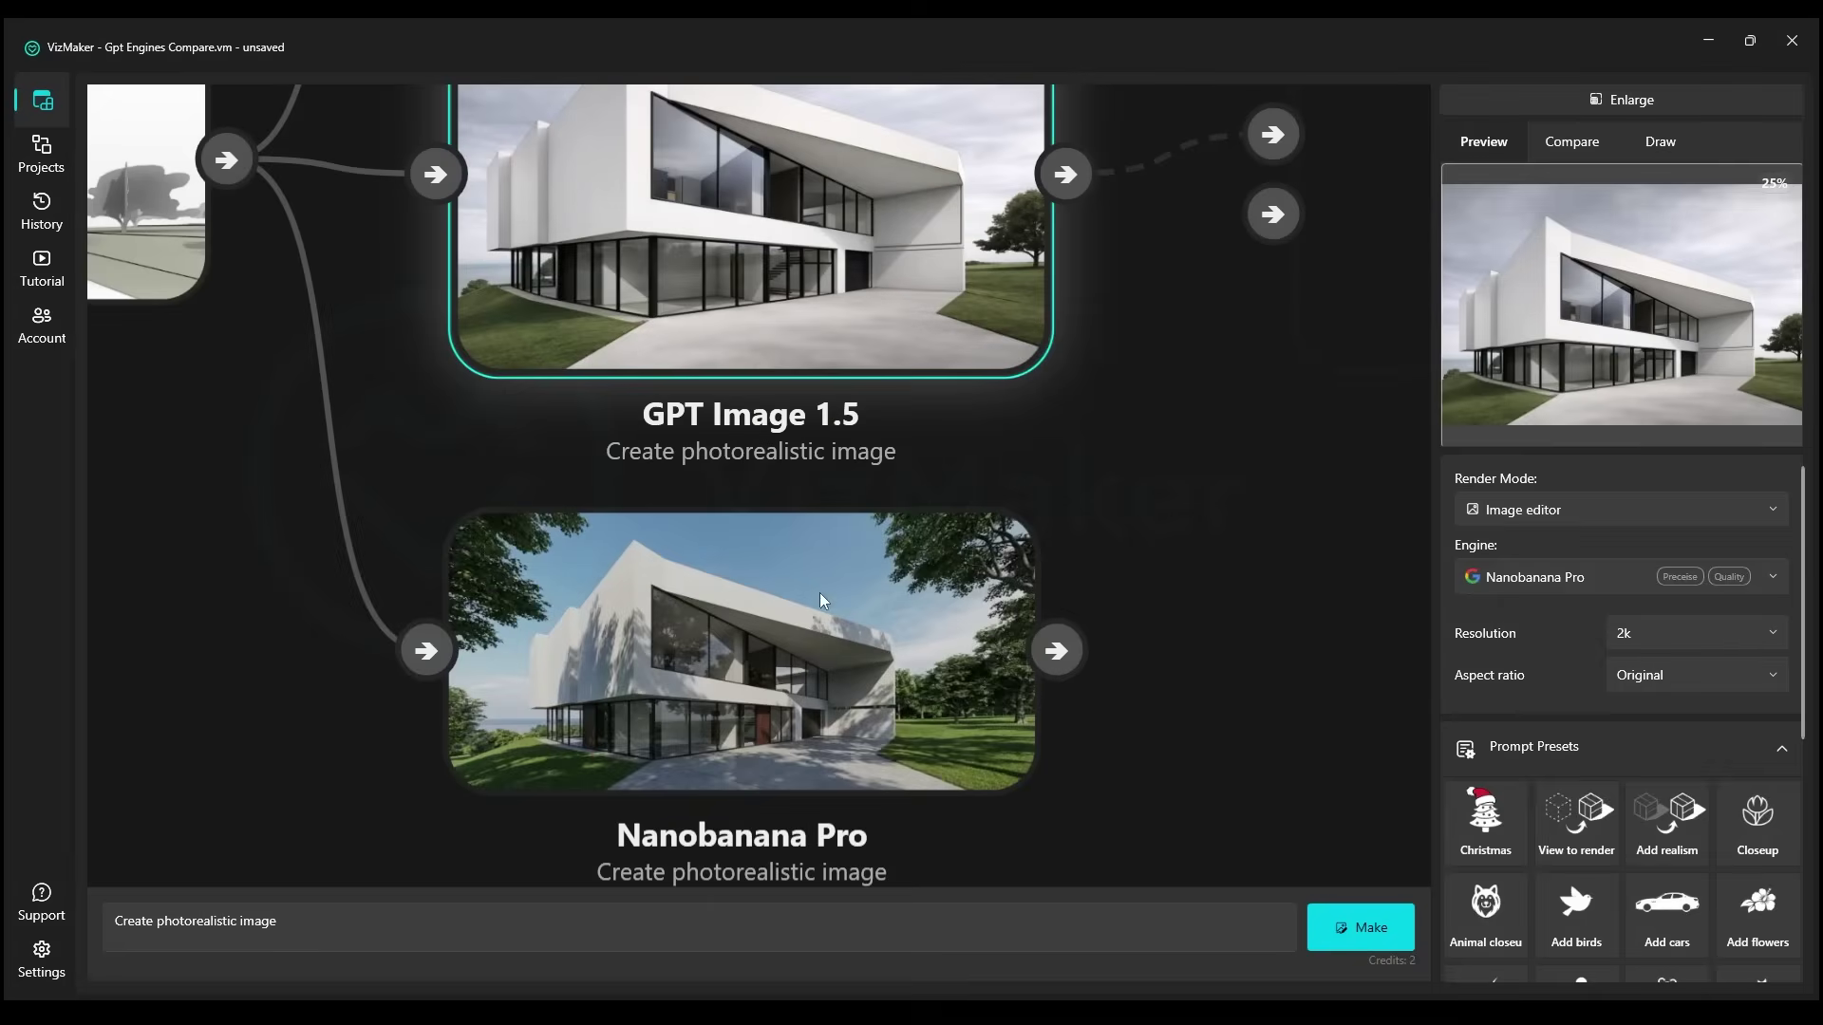
left_click(822, 604)
left_click_drag(858, 834, 891, 715)
scroll(891, 716, "up", 2)
left_click(1609, 274)
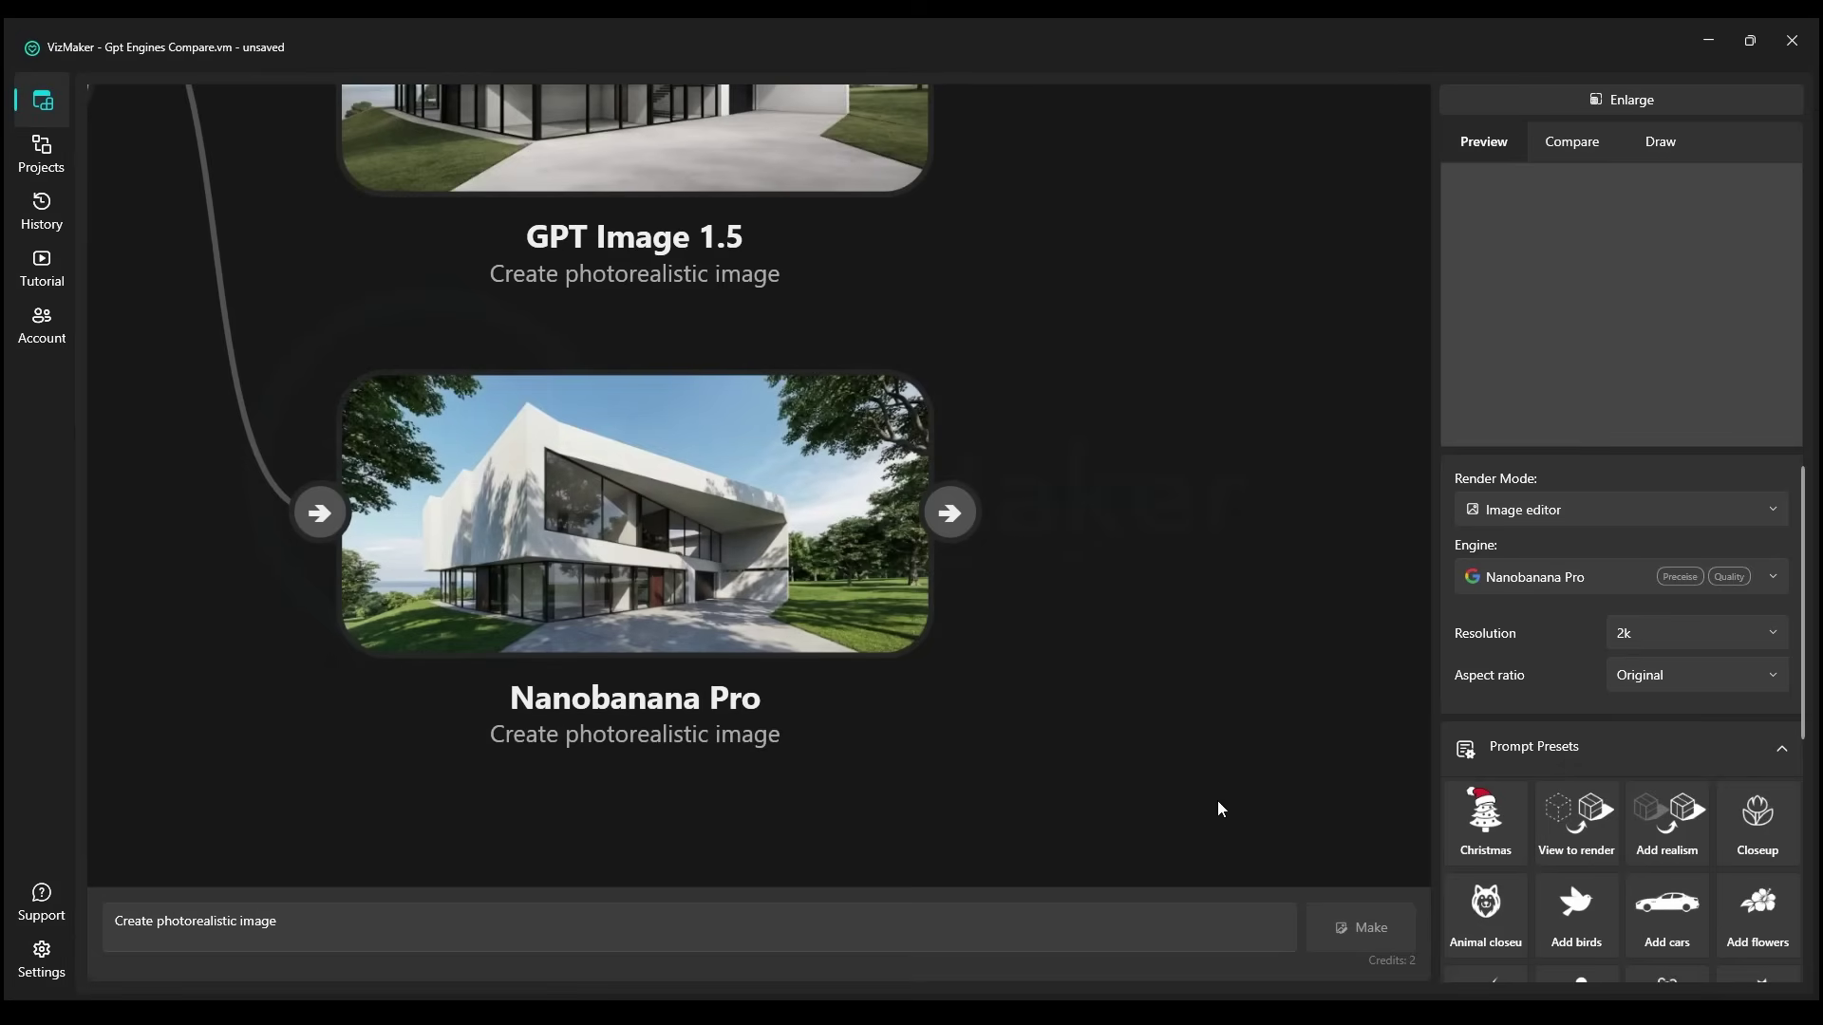
Generate a closeup shot from the Nanobanana Pro render with the Closeup preset and the Nanobanana Pro engine
left_click(783, 554)
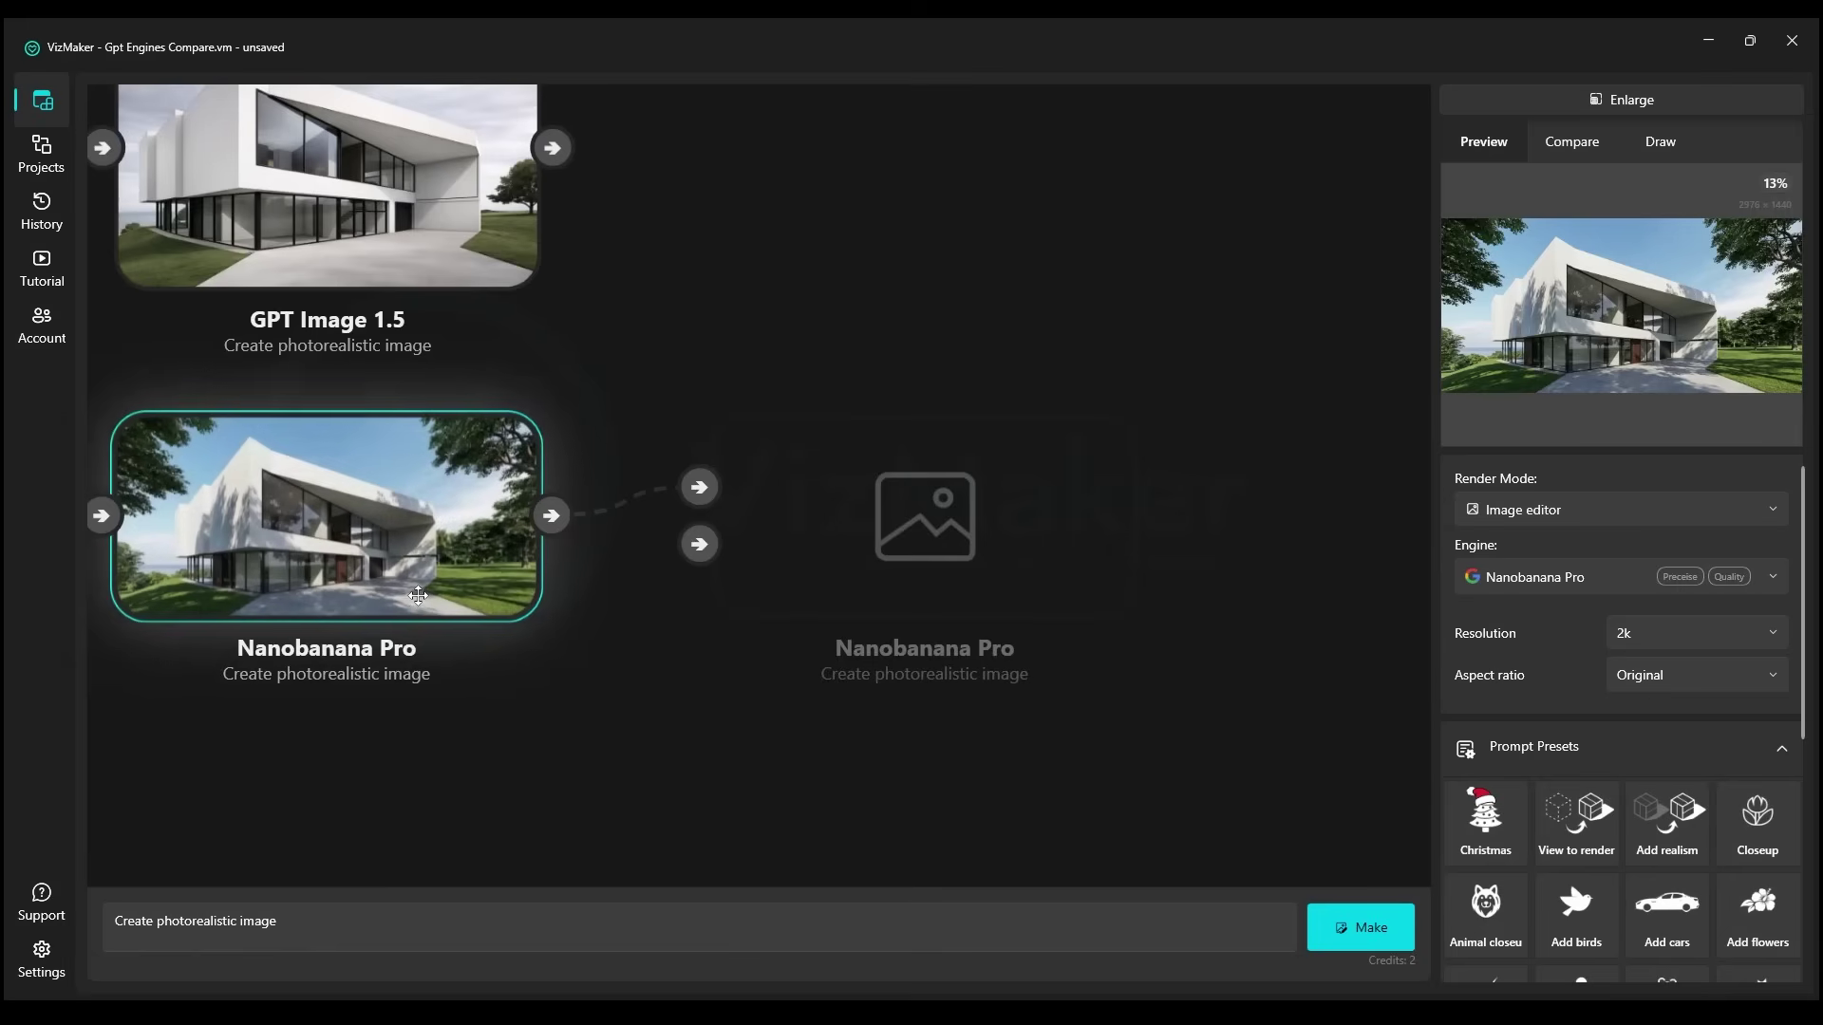
left_click(1758, 835)
left_click(1360, 928)
Generate the same closeup from the Nanobanana Pro render with the GPT Image 1.5 engine and again with Nanobanana
left_click(1603, 569)
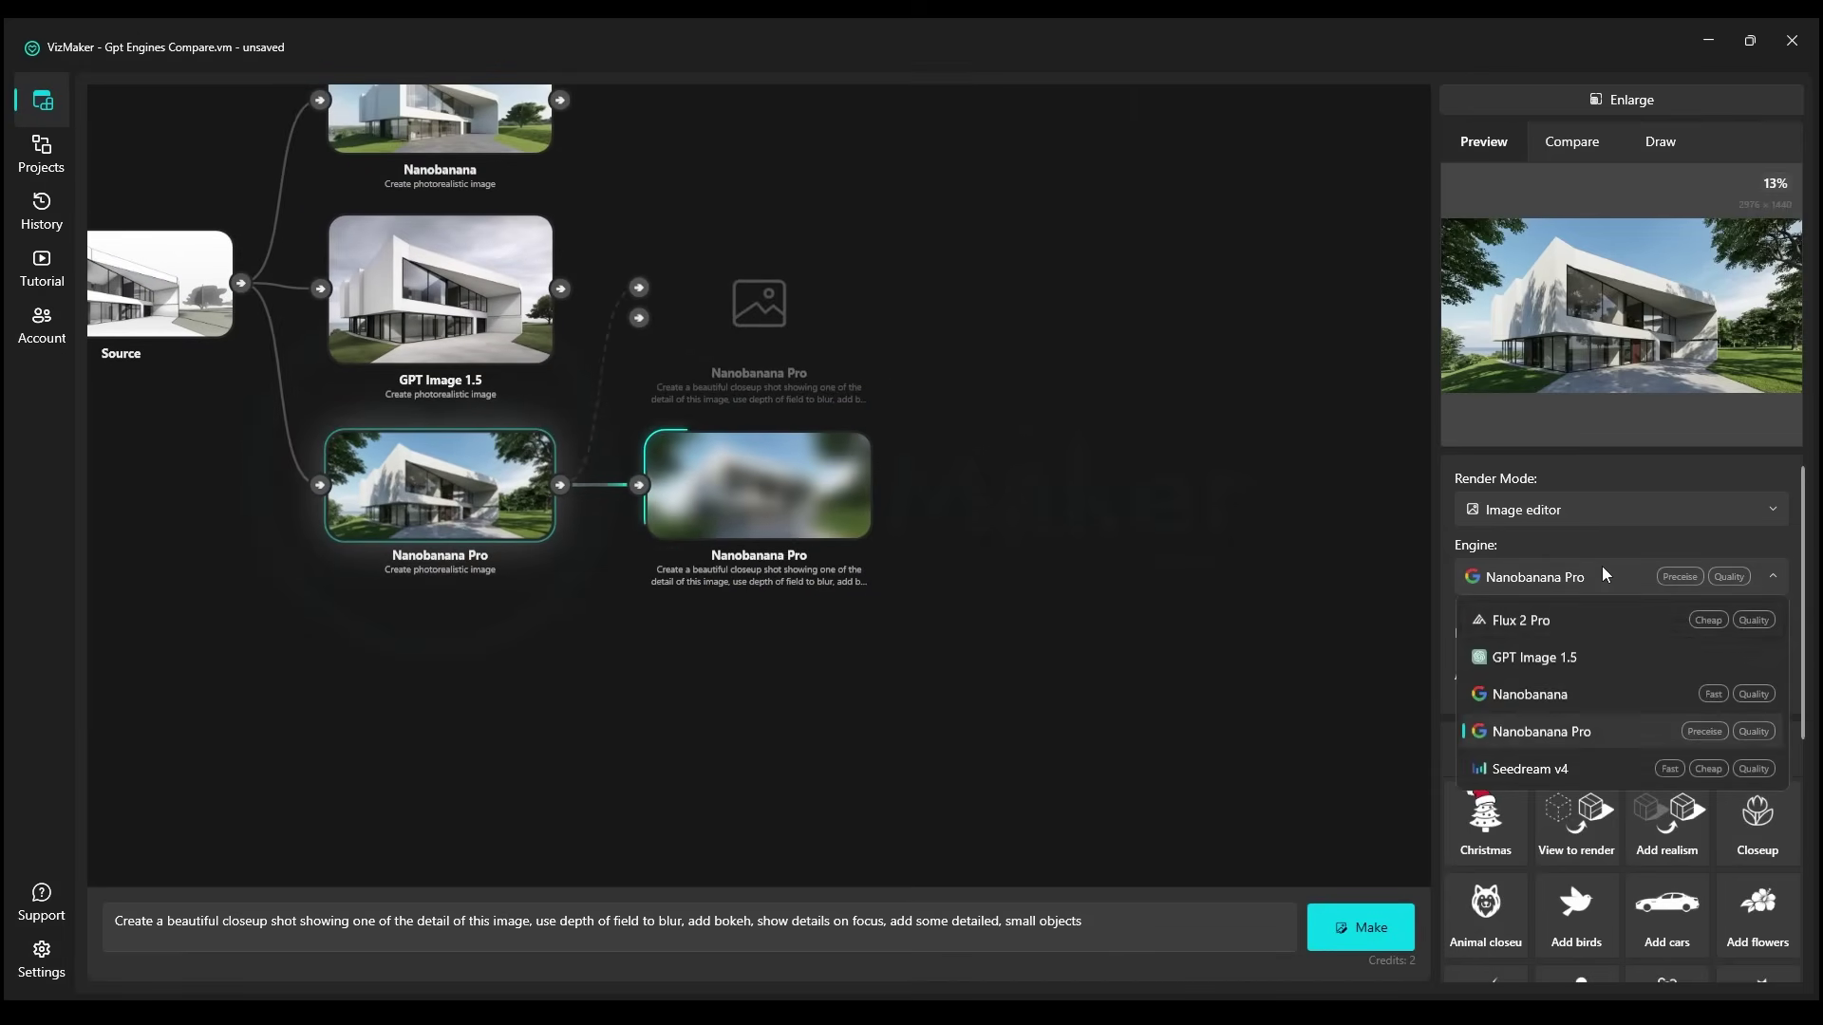
left_click(1585, 665)
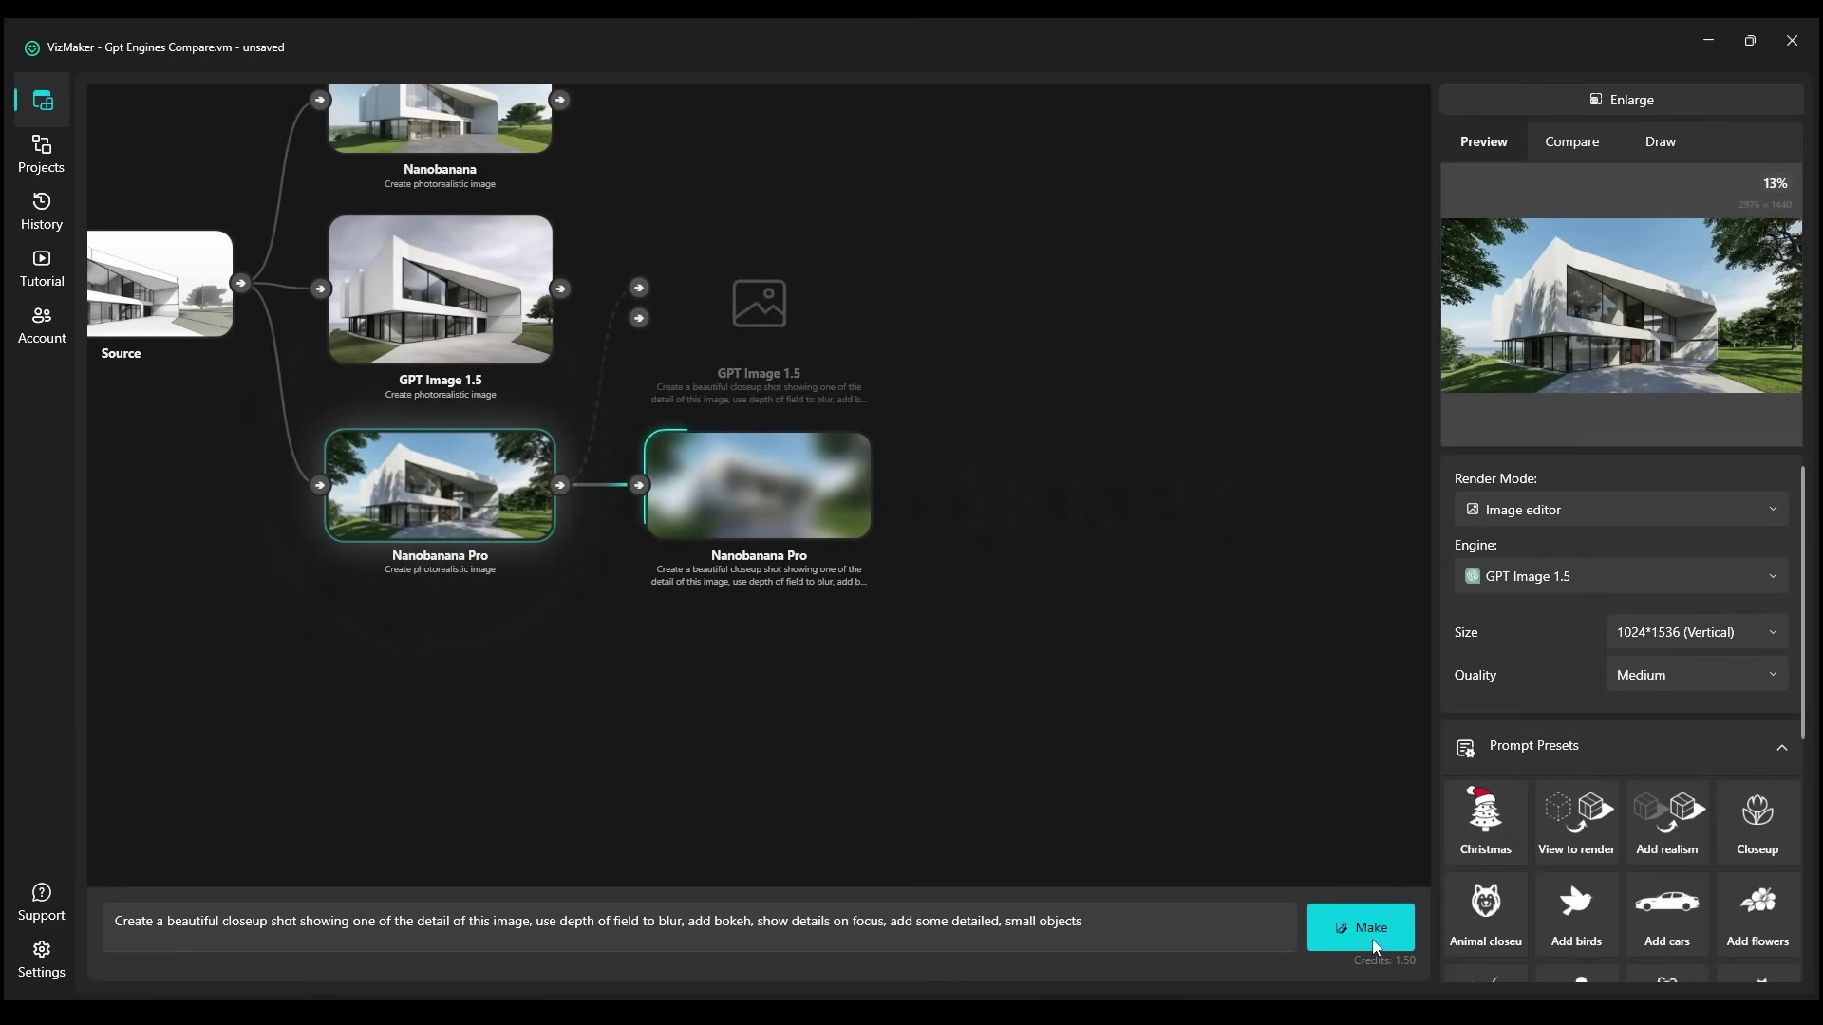
left_click(1363, 933)
left_click(1572, 575)
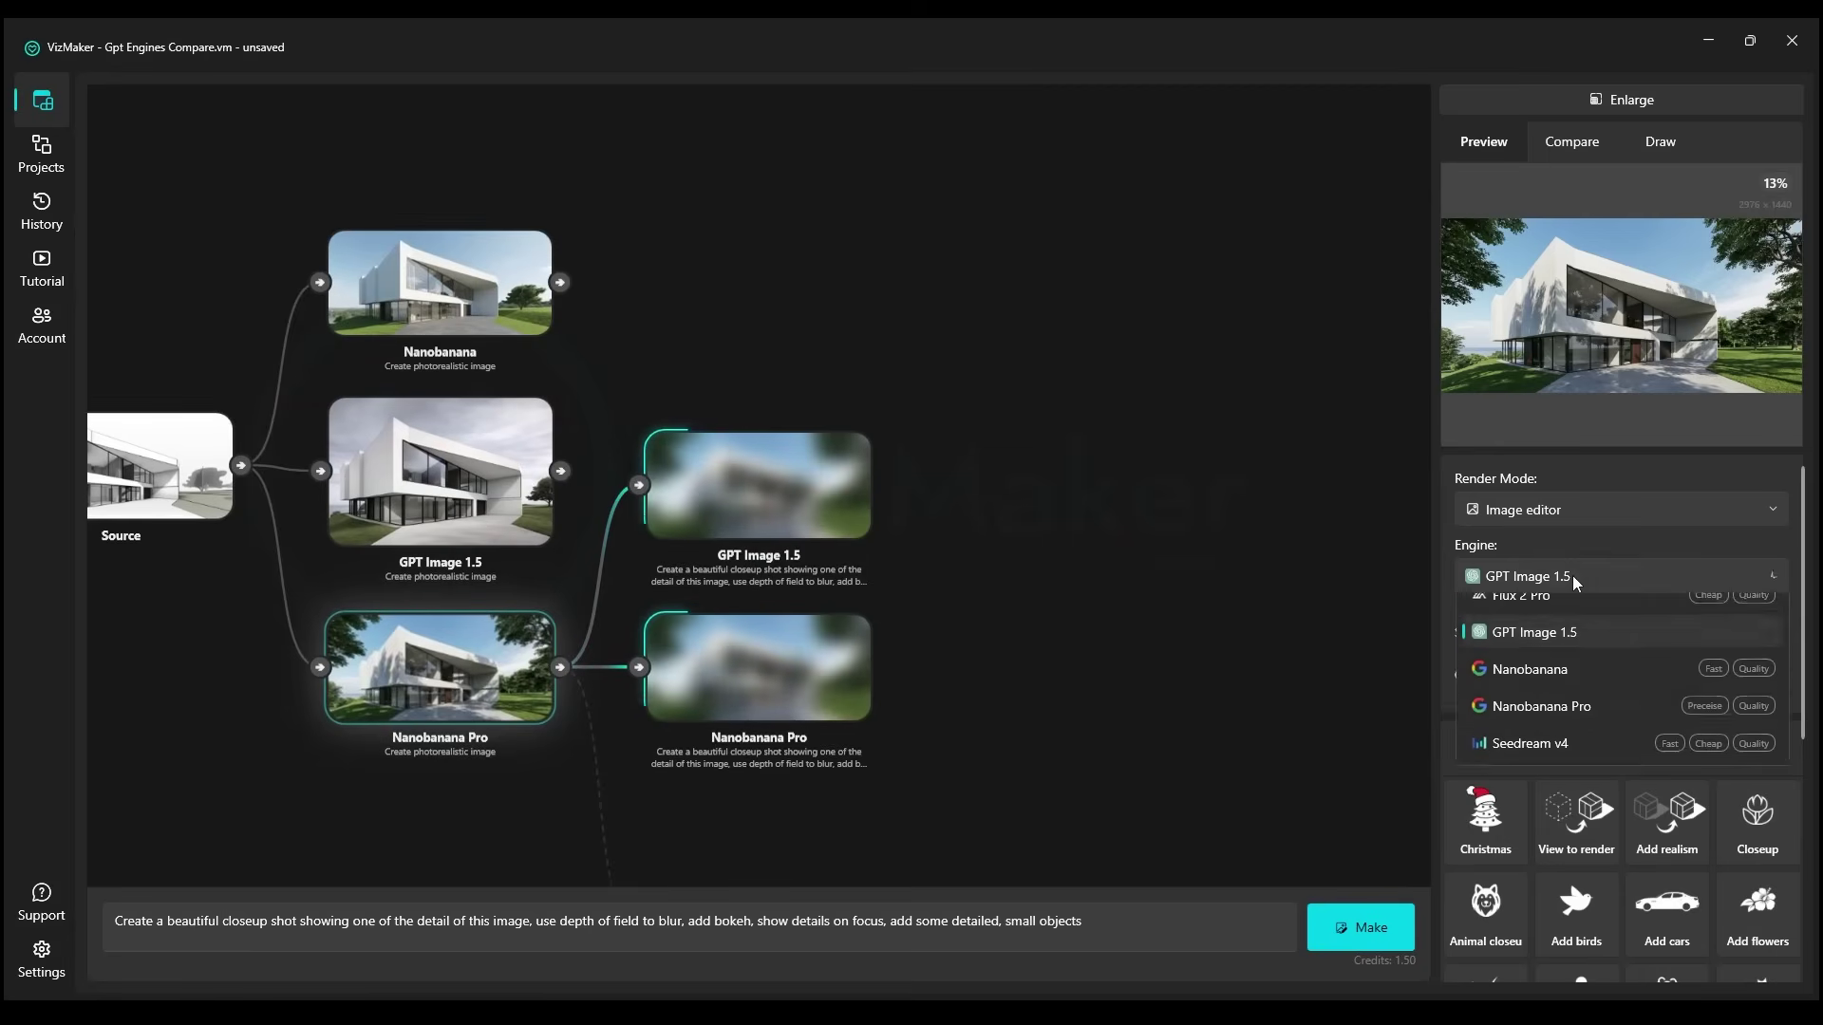
left_click(1575, 694)
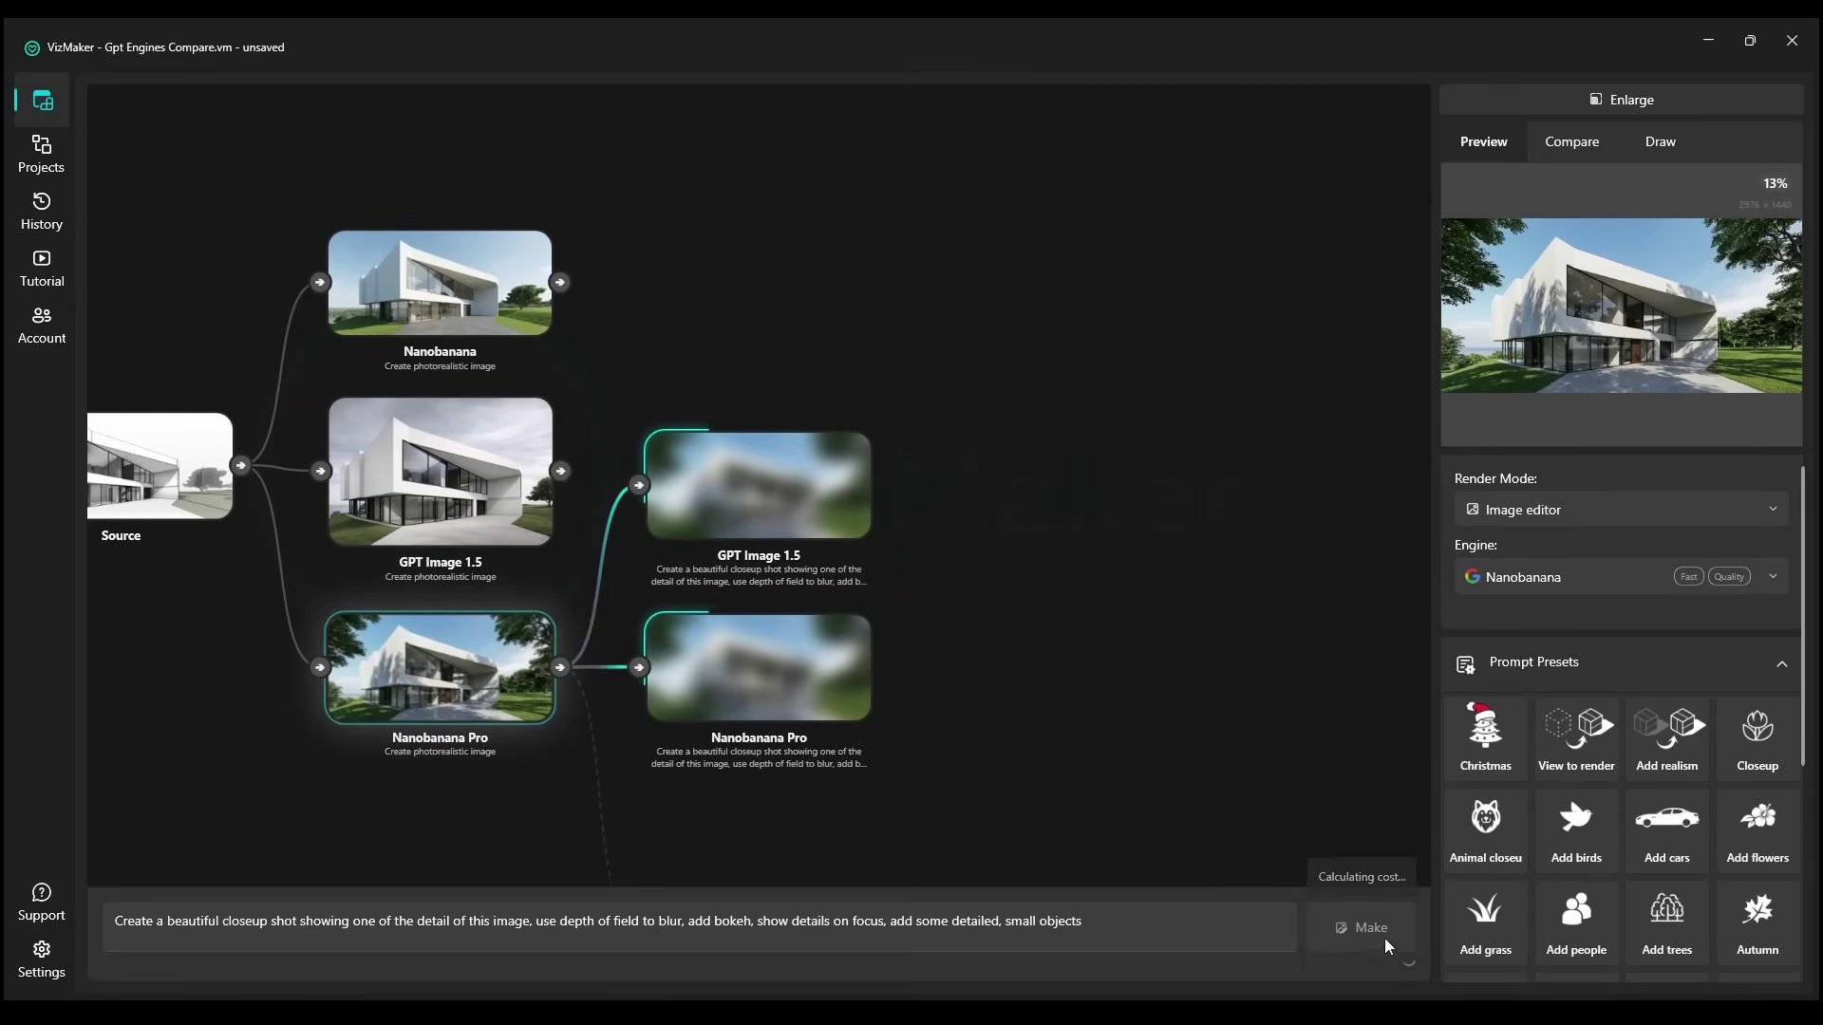
left_click(1354, 928)
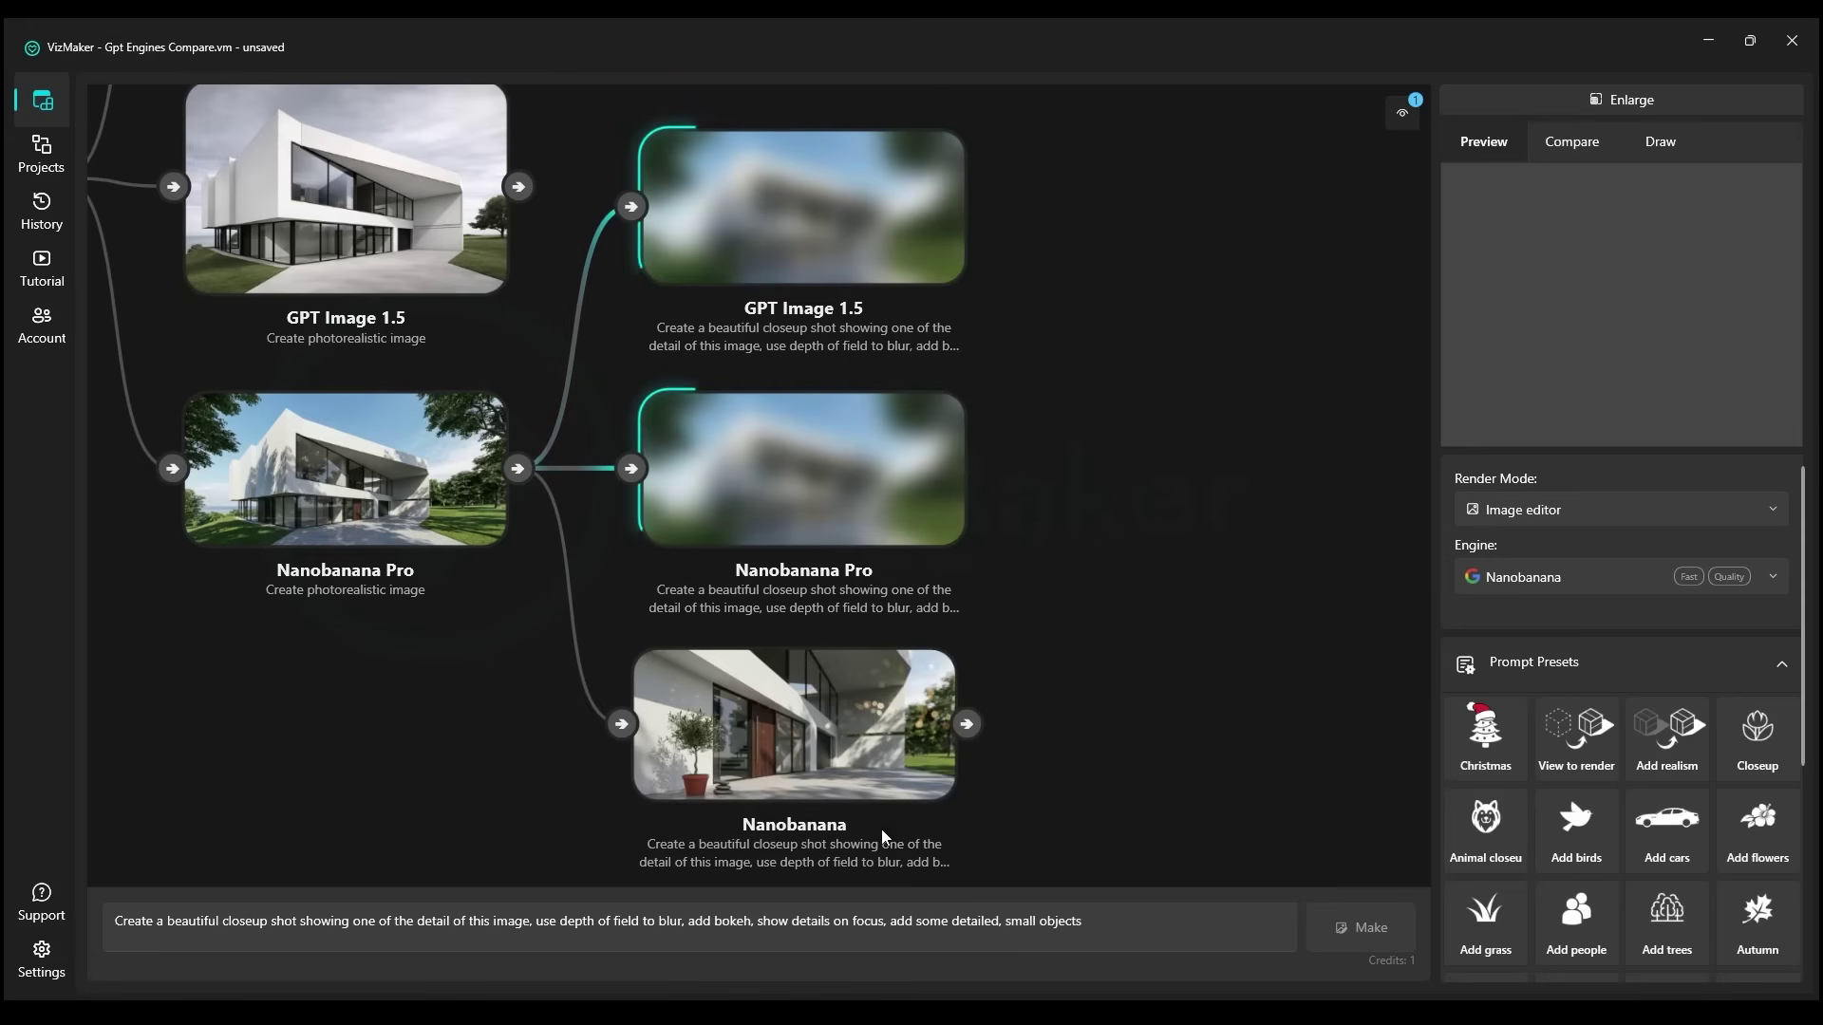
Examine the Nanobanana closeup result on the canvas and check the progress of the other two closeups
scroll(800, 844, "up", 5)
scroll(805, 813, "down", 4)
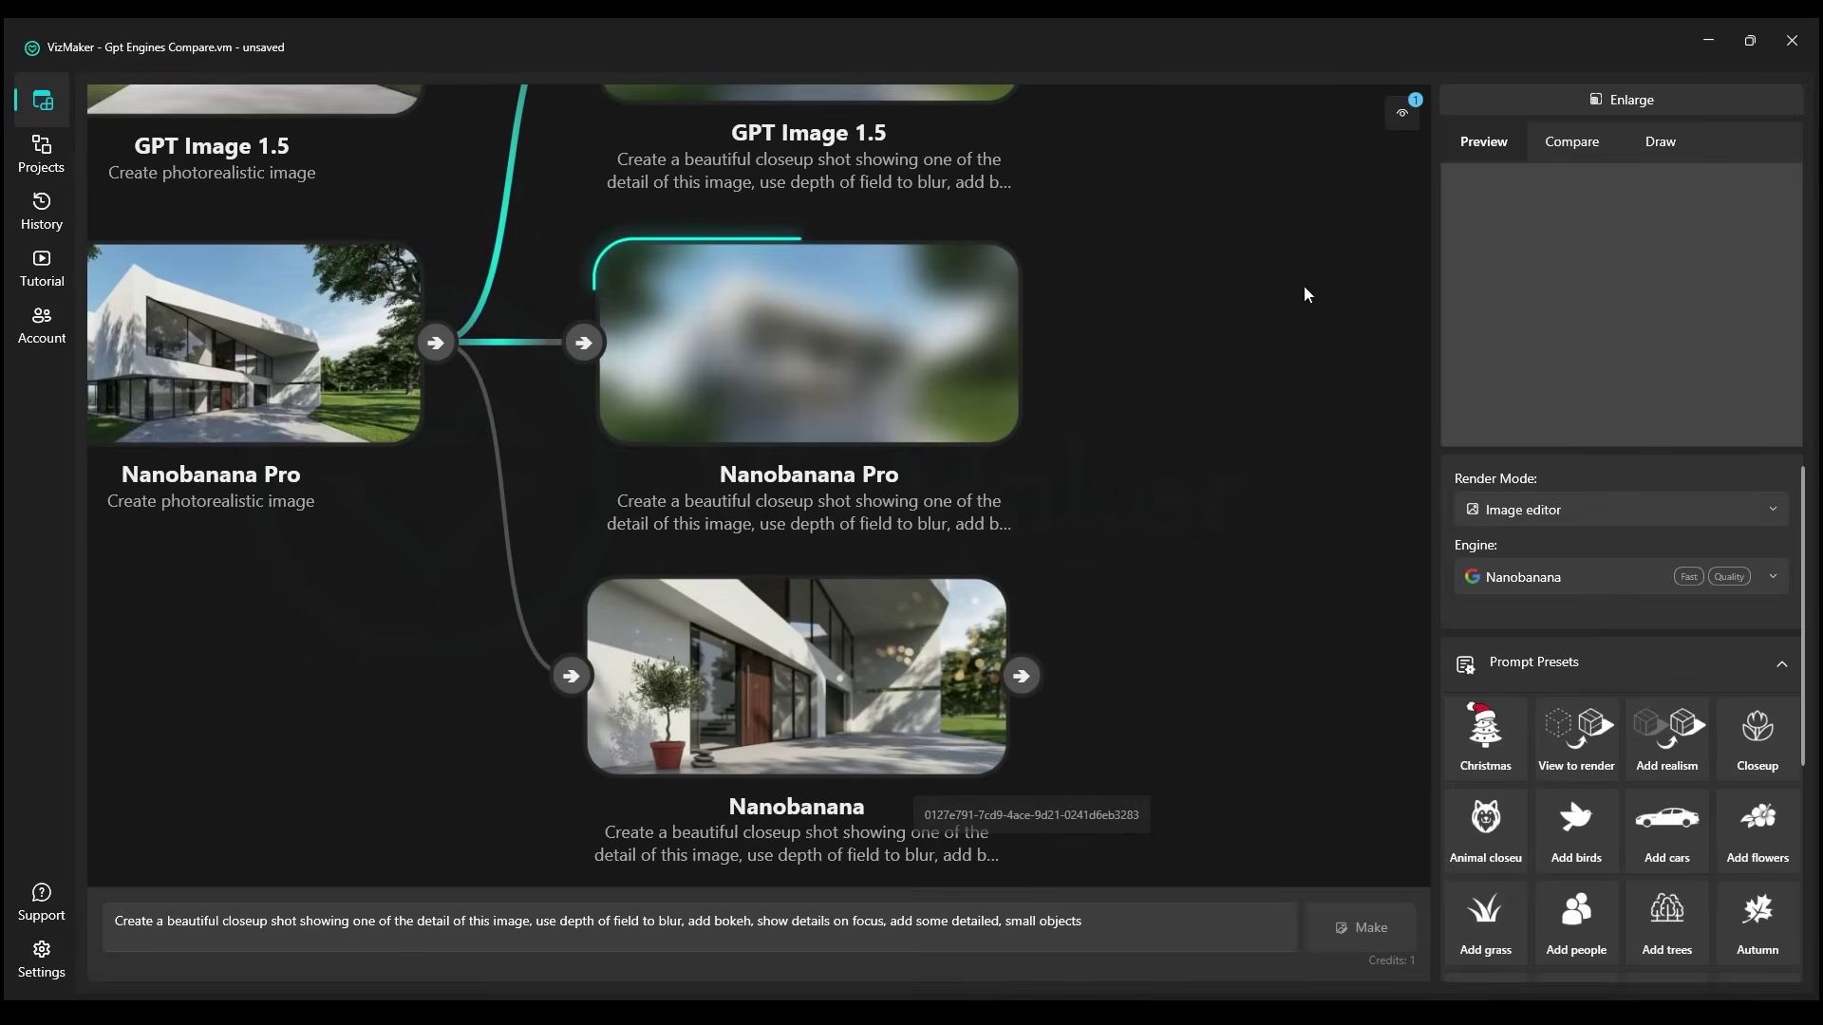
left_click(1409, 113)
scroll(829, 486, "up", 3)
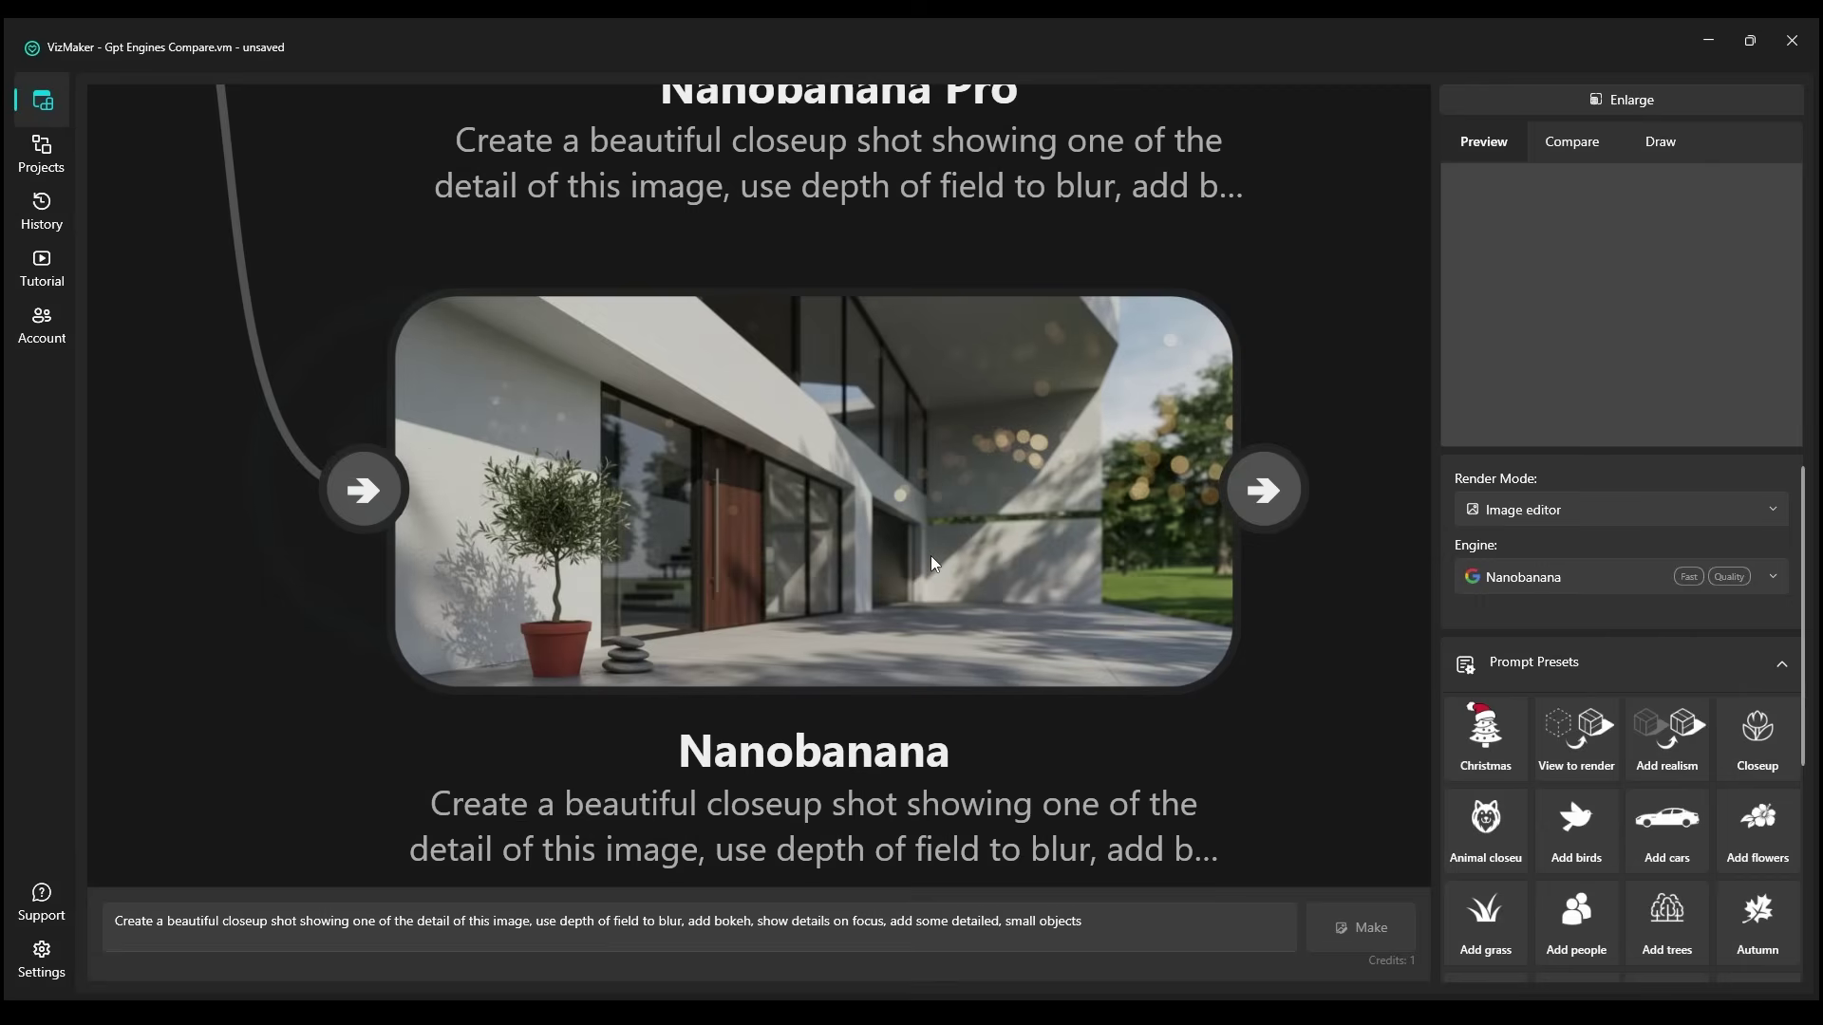
left_click(1174, 543)
scroll(1165, 493, "down", 5)
scroll(1045, 618, "up", 3)
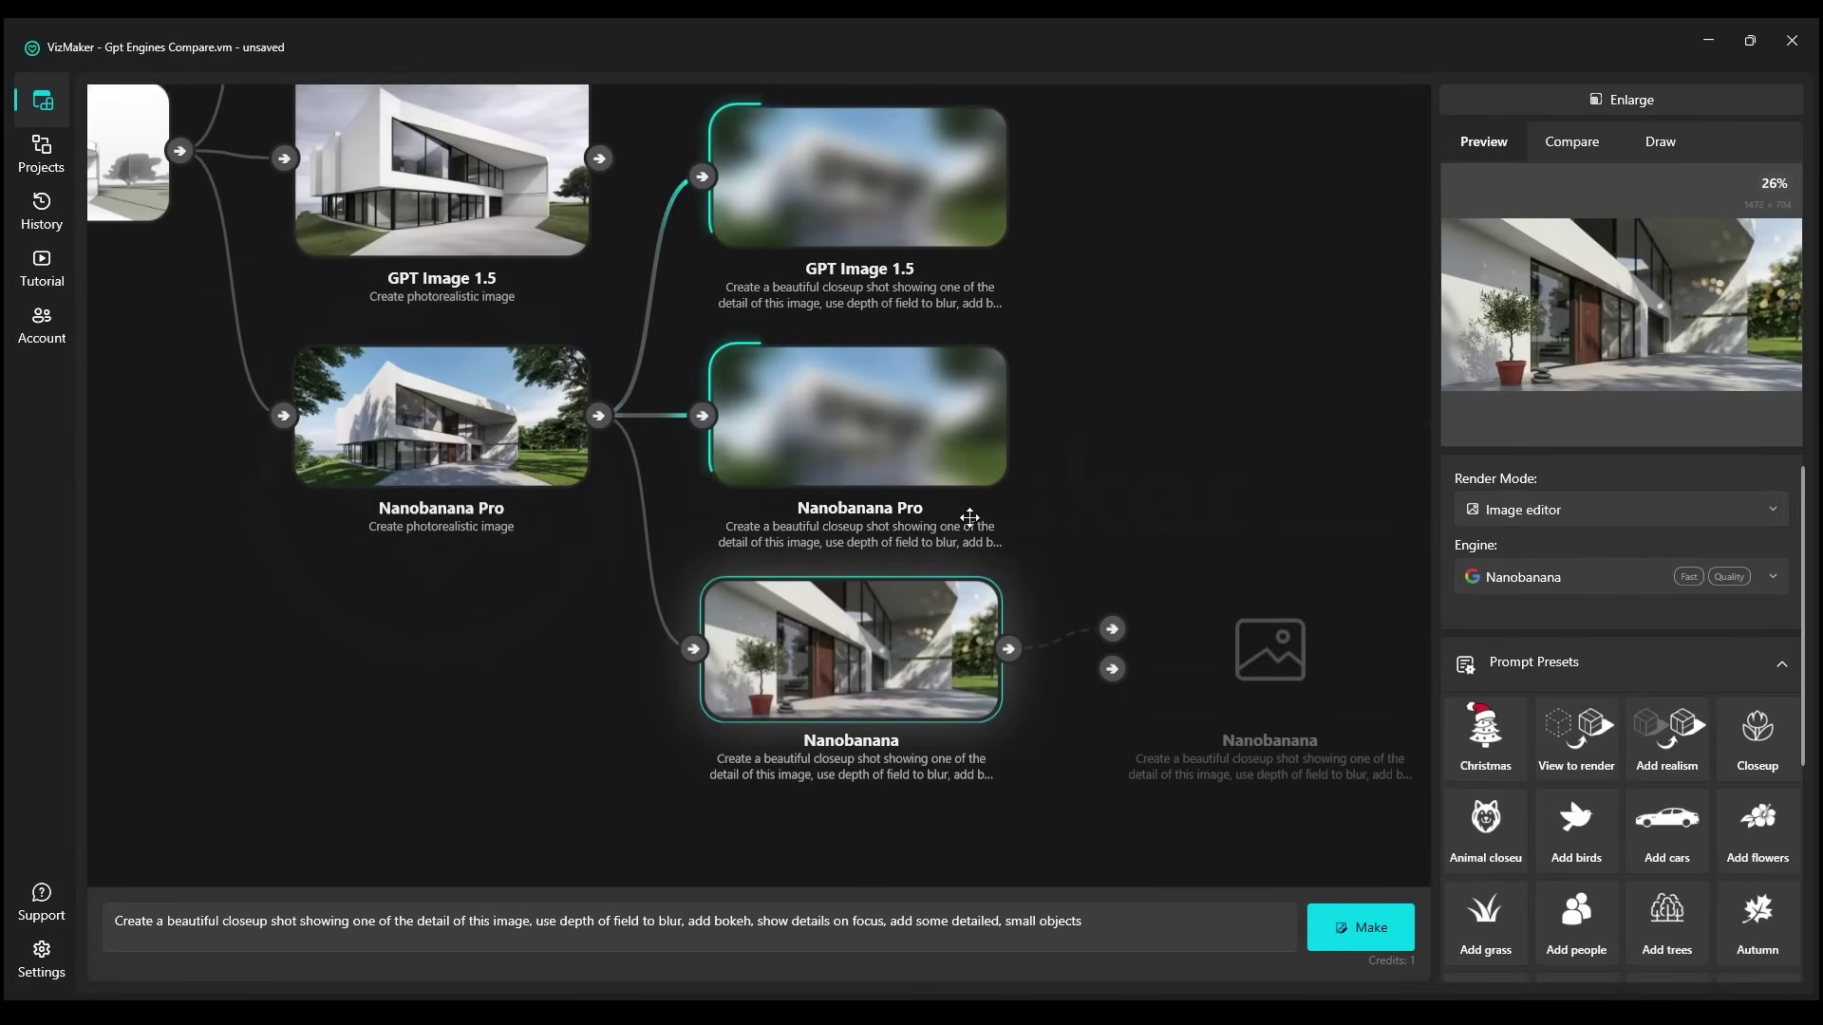
left_click_drag(1061, 478, 1058, 571)
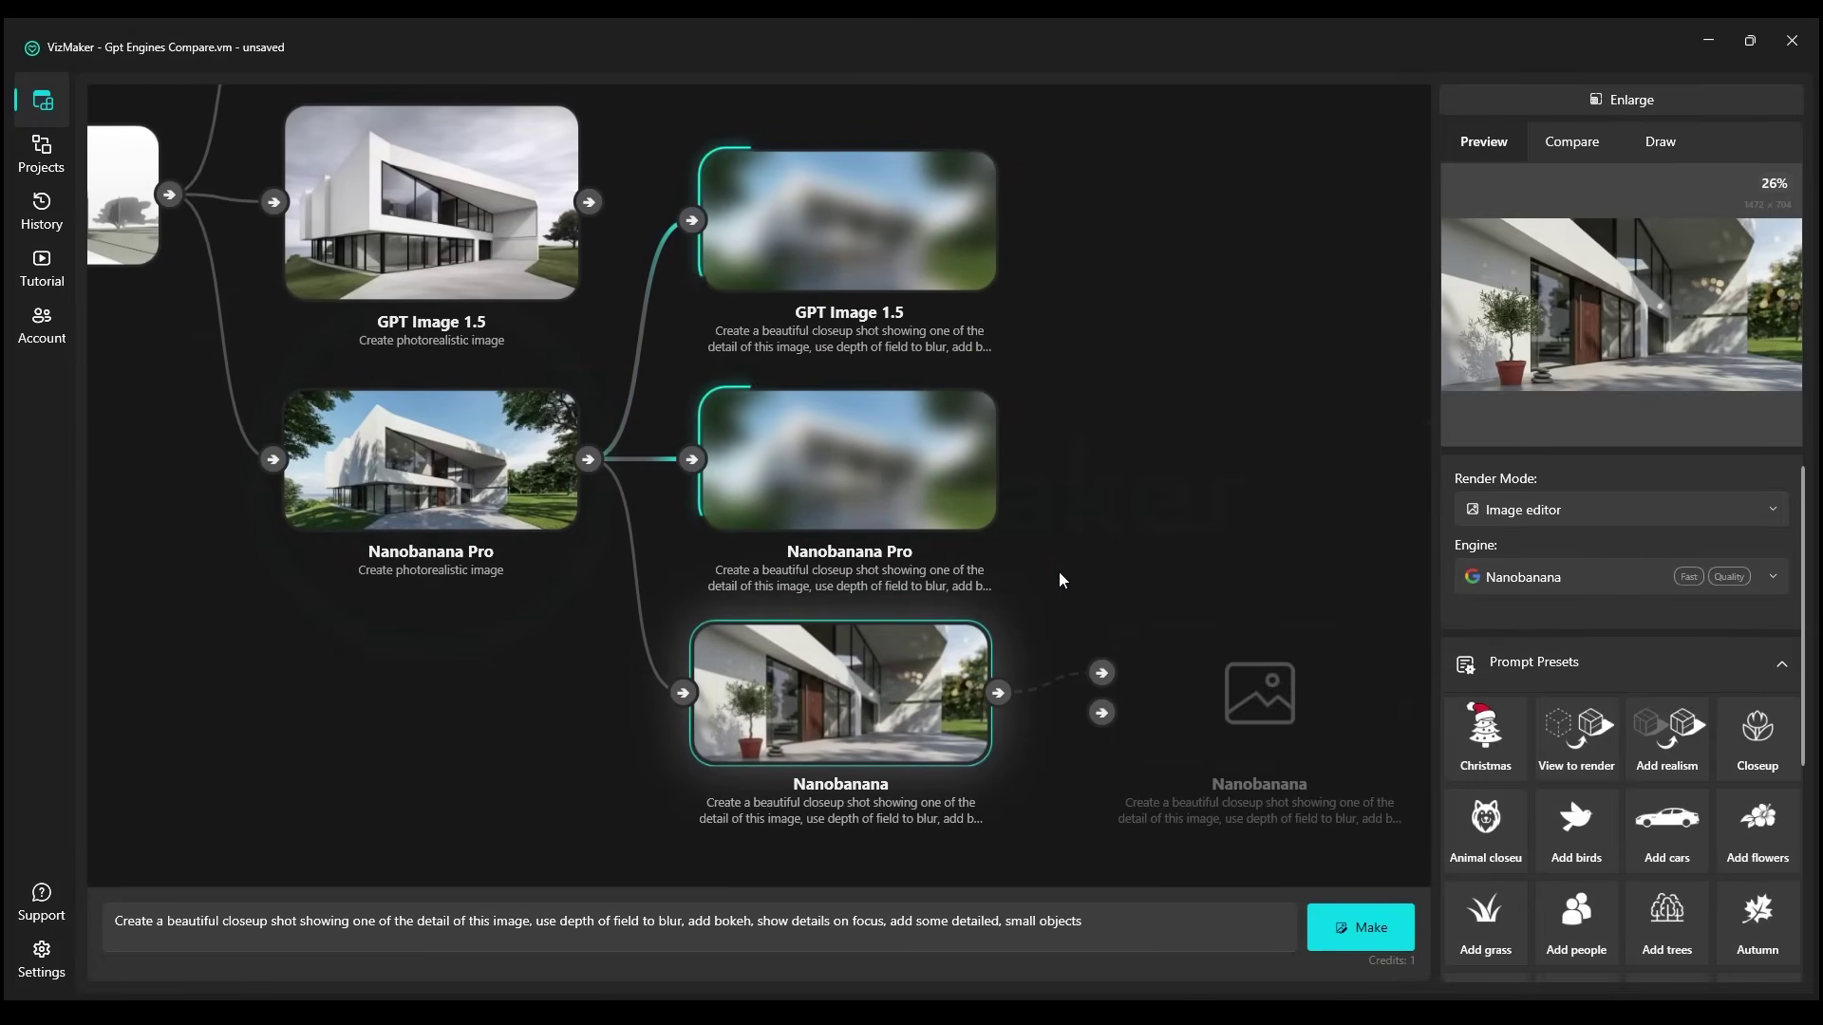
scroll(938, 712, "up", 2)
scroll(921, 739, "down", 2)
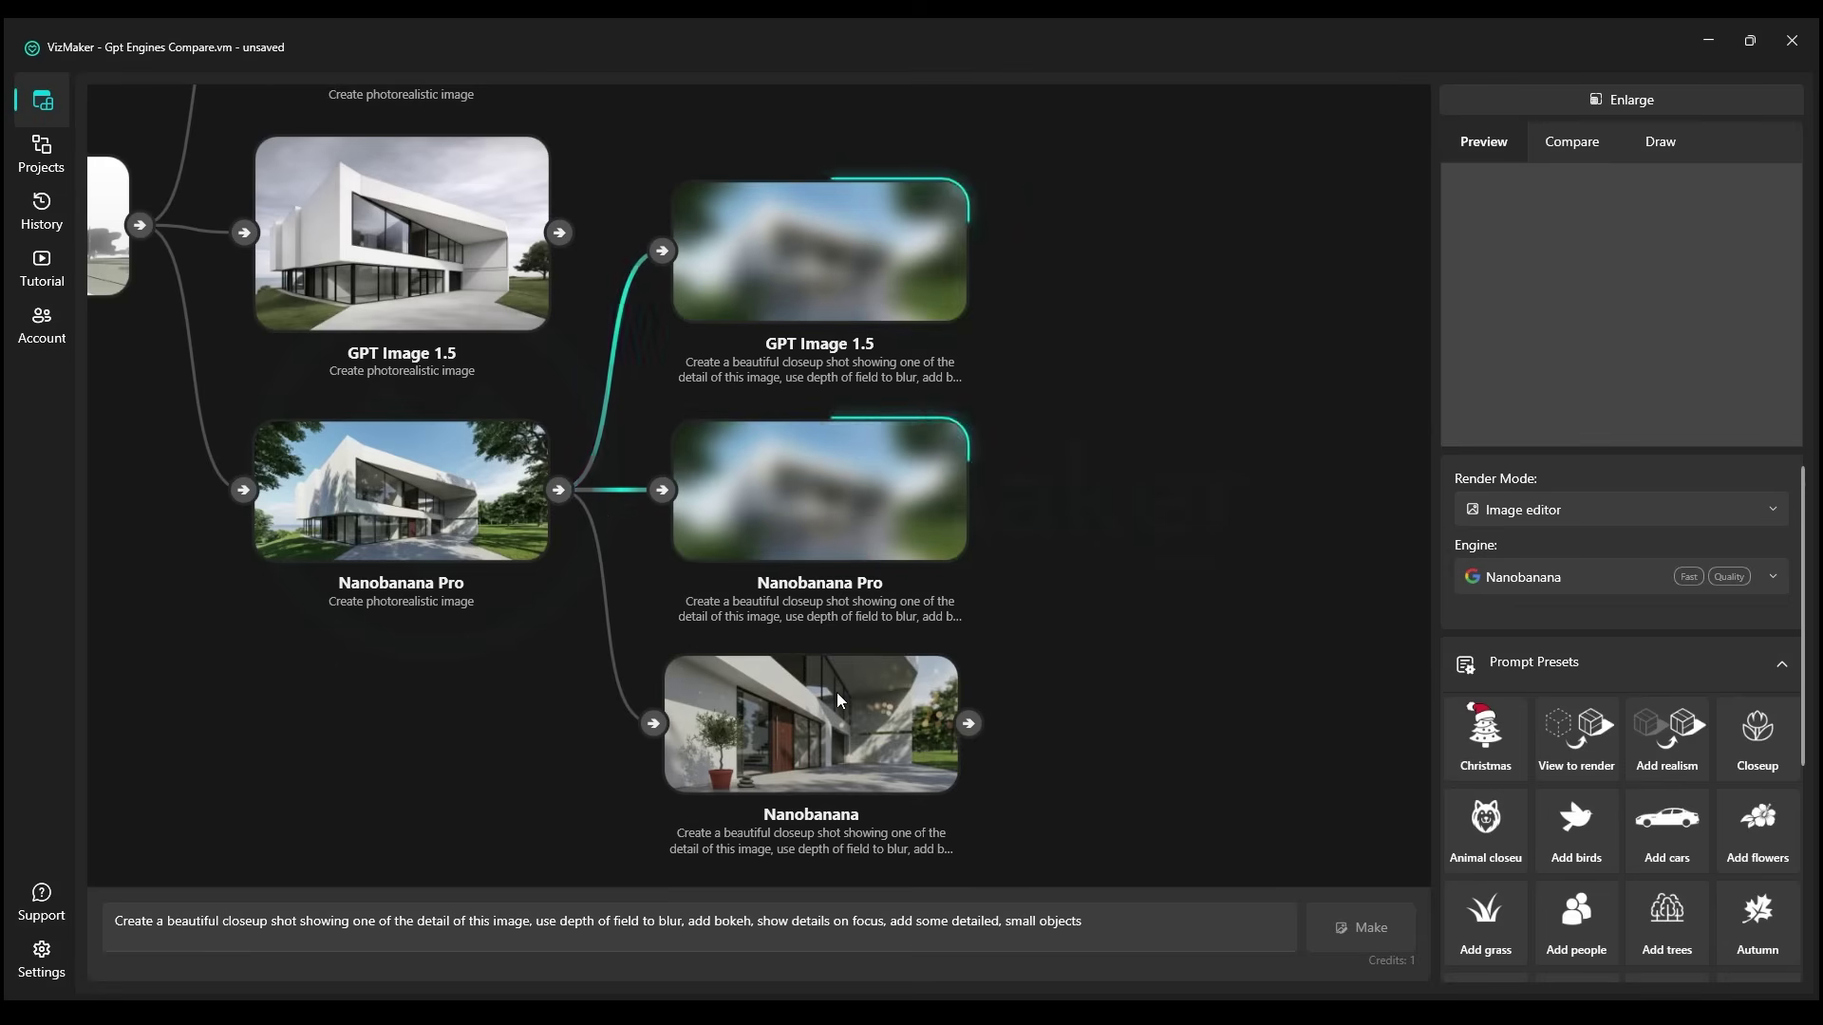
Examine the Nanobanana Pro closeup on the canvas and compare it with the Nanobanana closeup
scroll(1001, 582, "up", 3)
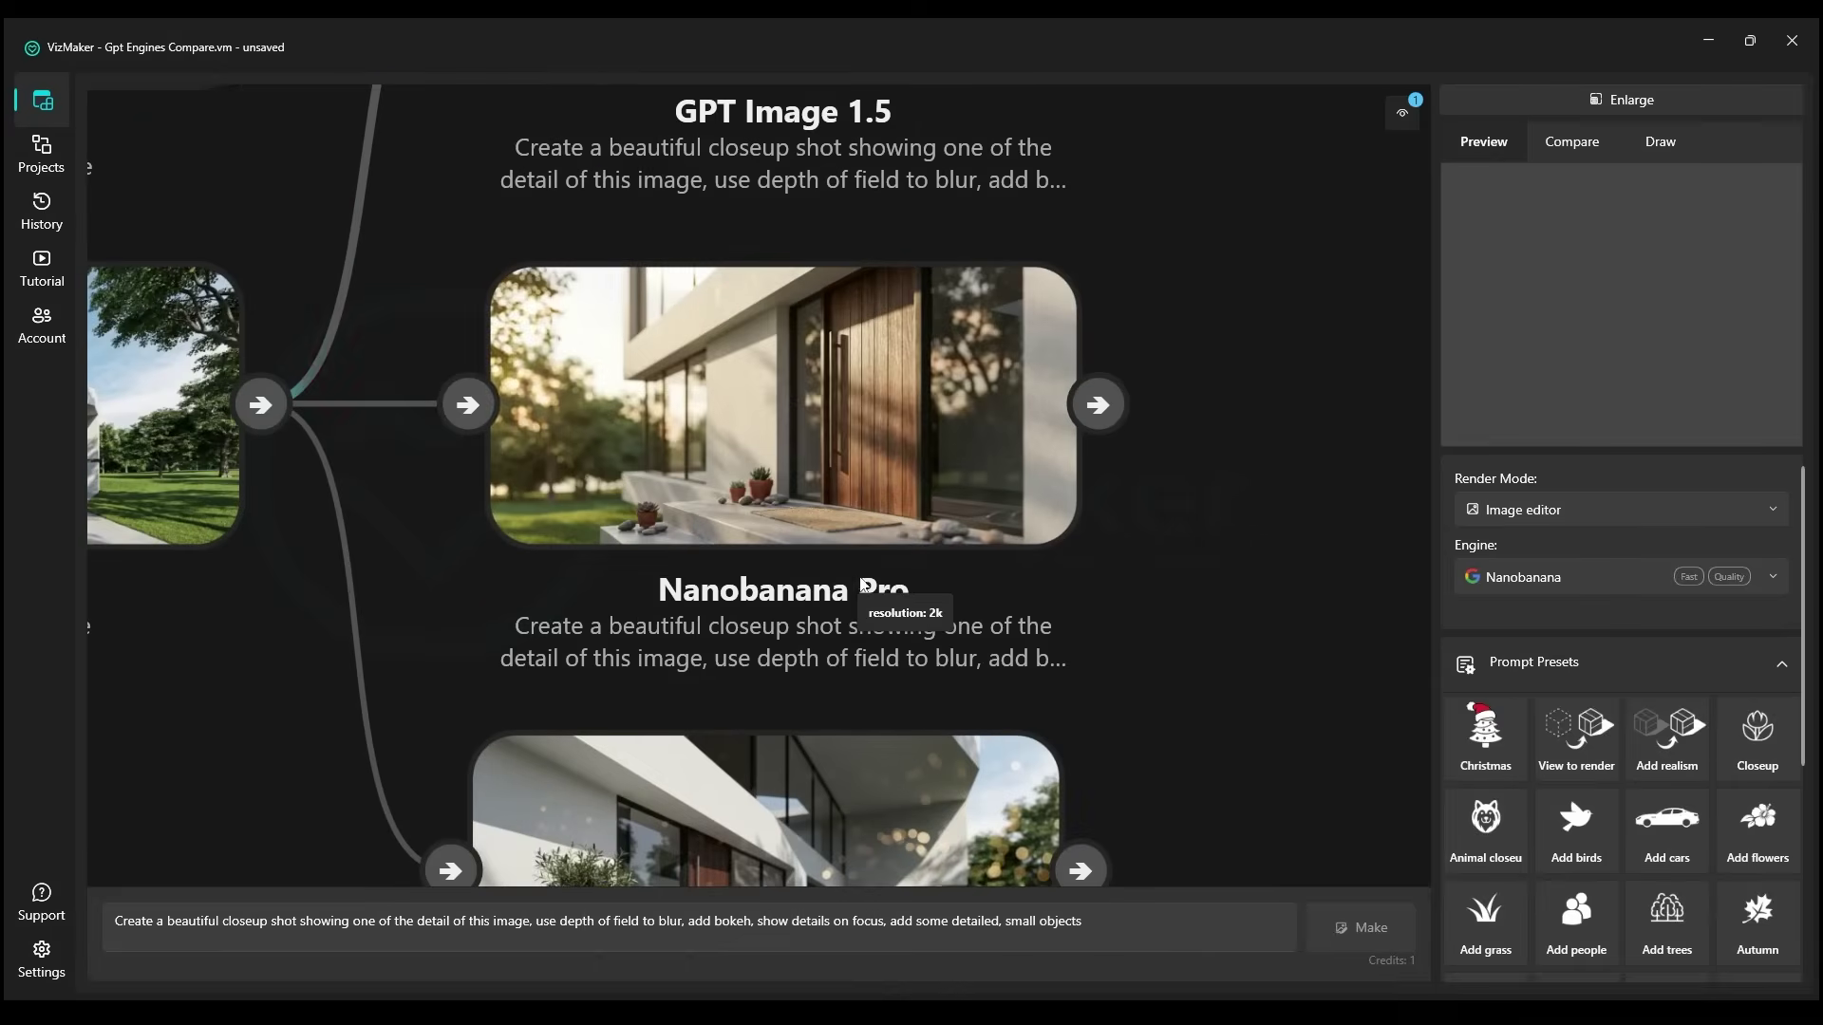
scroll(1141, 590, "down", 3)
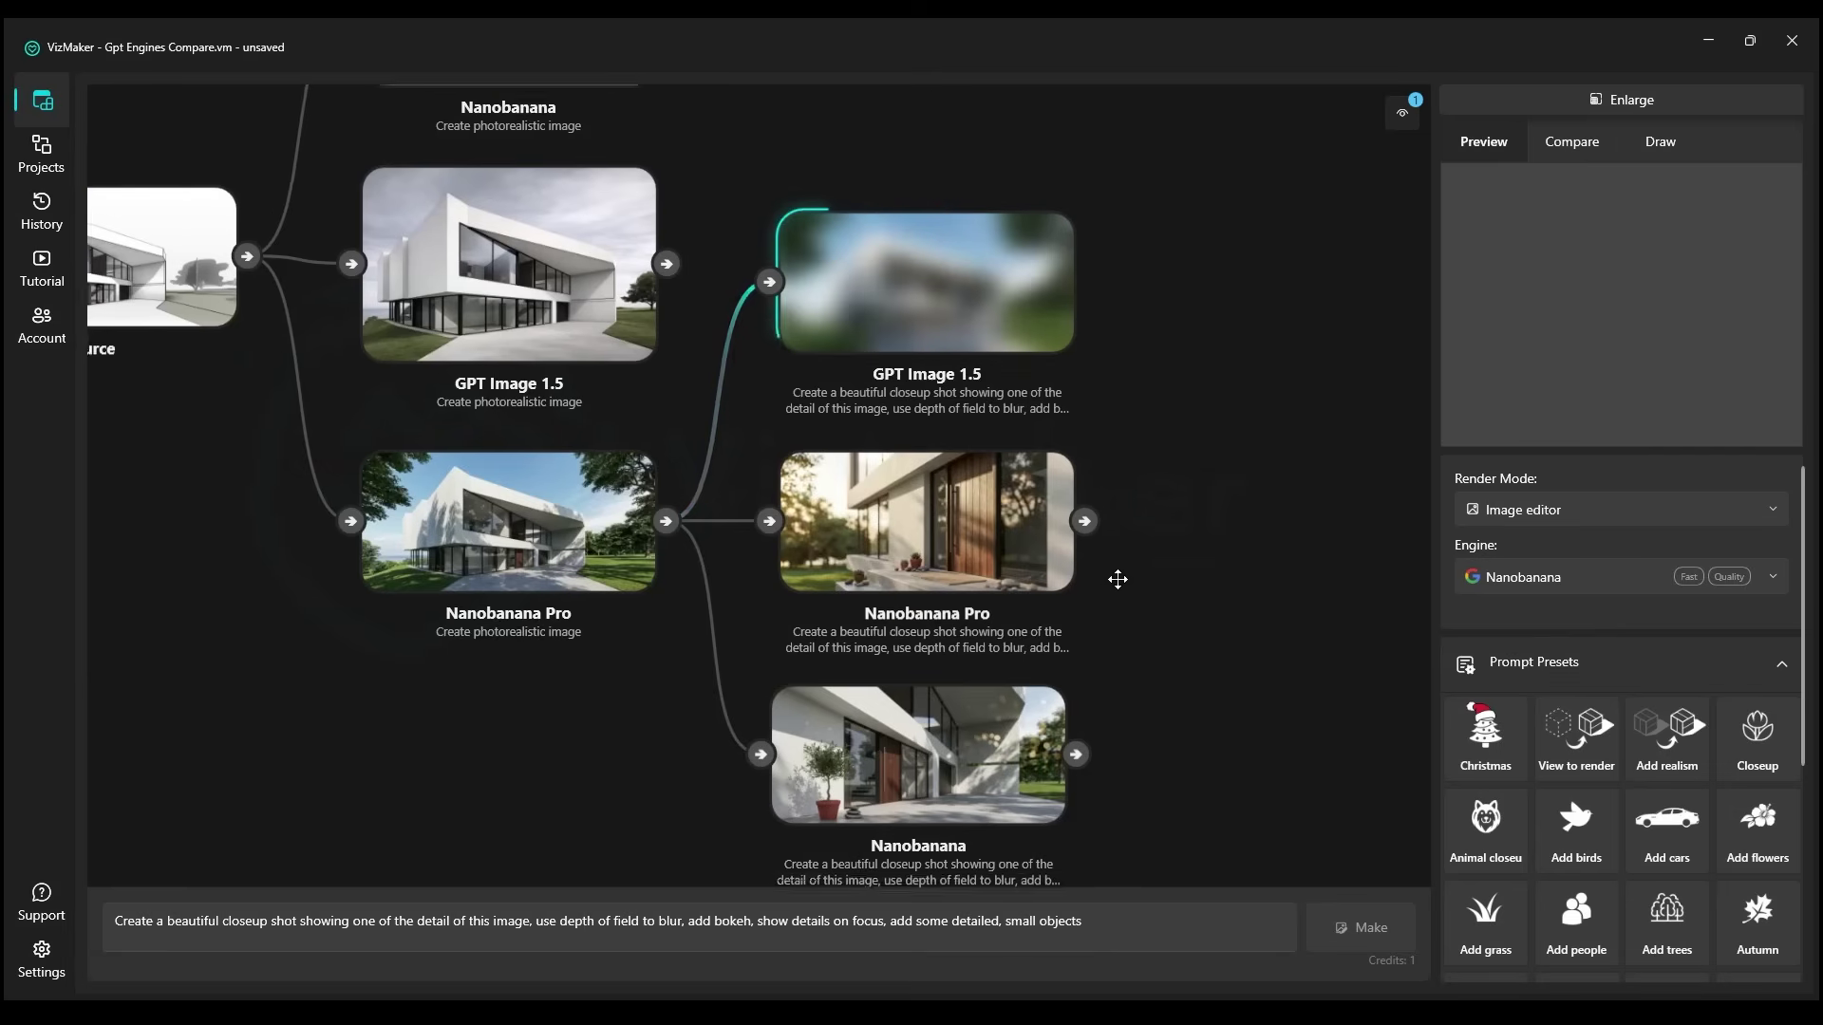
scroll(881, 373, "up", 2)
left_click_drag(881, 373, 984, 529)
scroll(940, 353, "up", 3)
scroll(953, 522, "down", 4)
left_click_drag(962, 657, 966, 194)
scroll(906, 632, "up", 4)
Show the Nanobanana closeup in the enlarged preview and inspect the potted tree, stones and background bokeh
left_click(1040, 556)
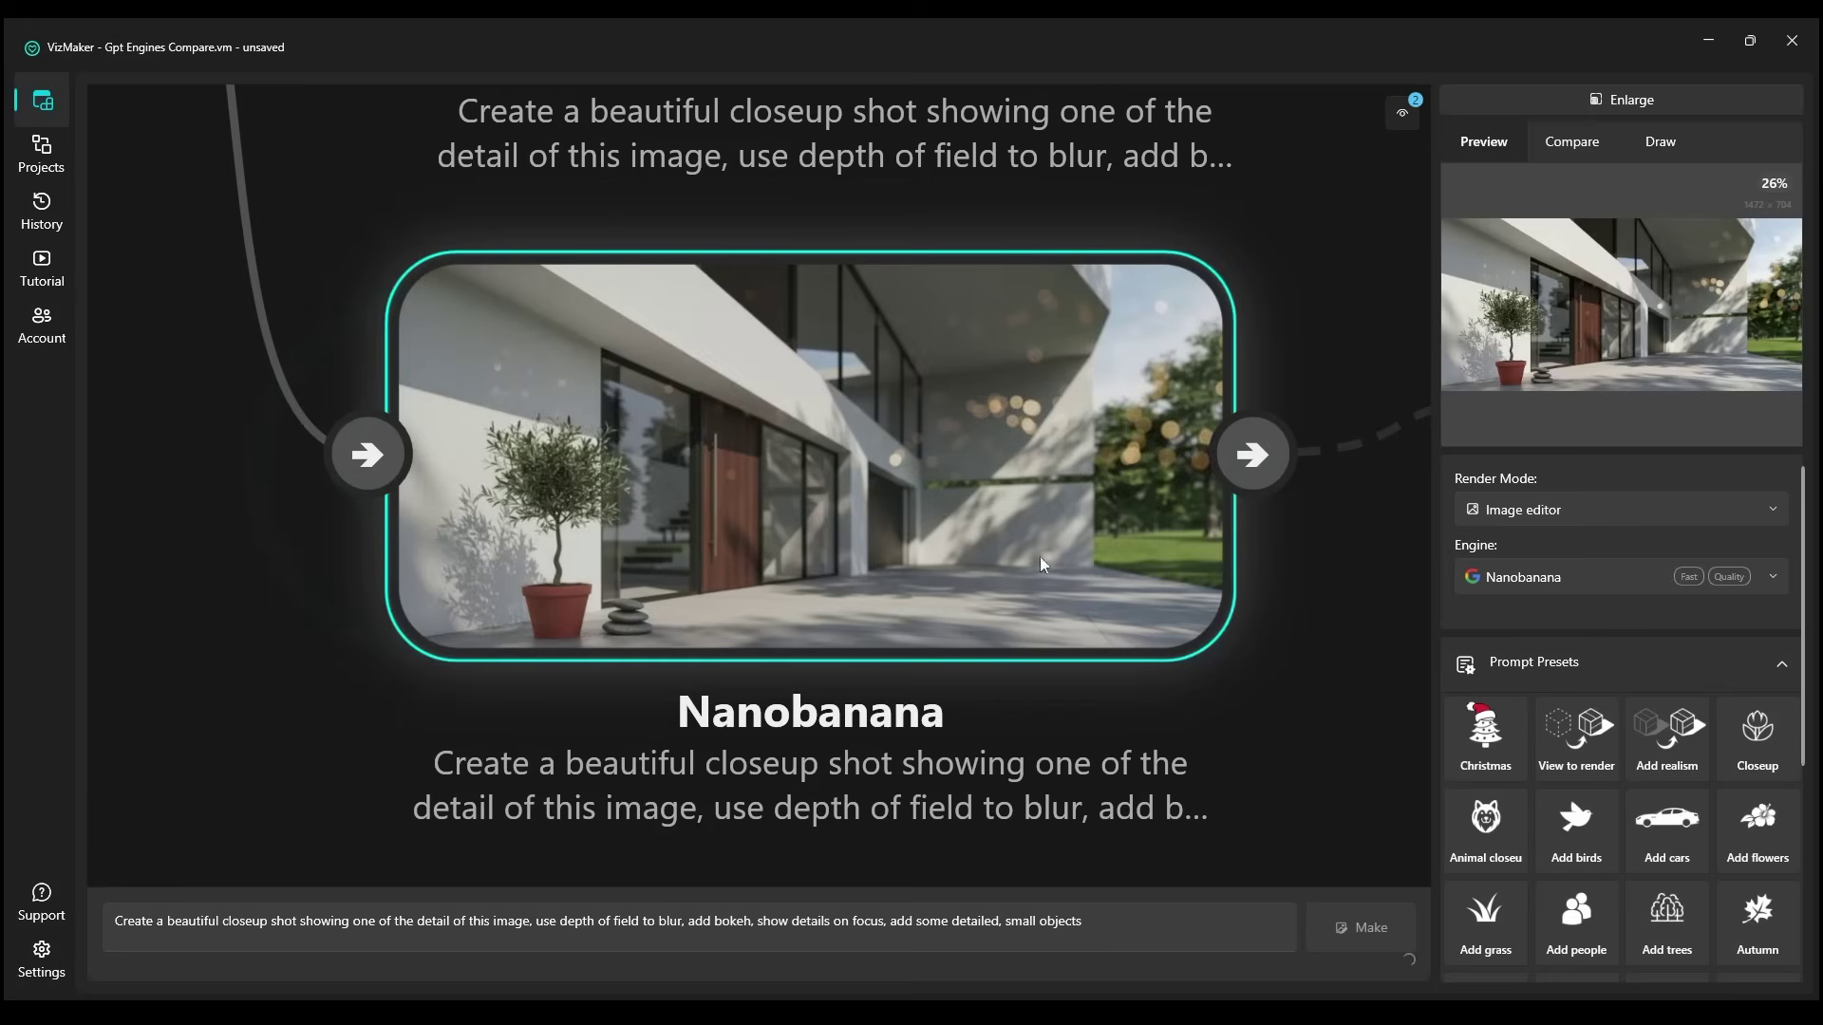
left_click(1600, 100)
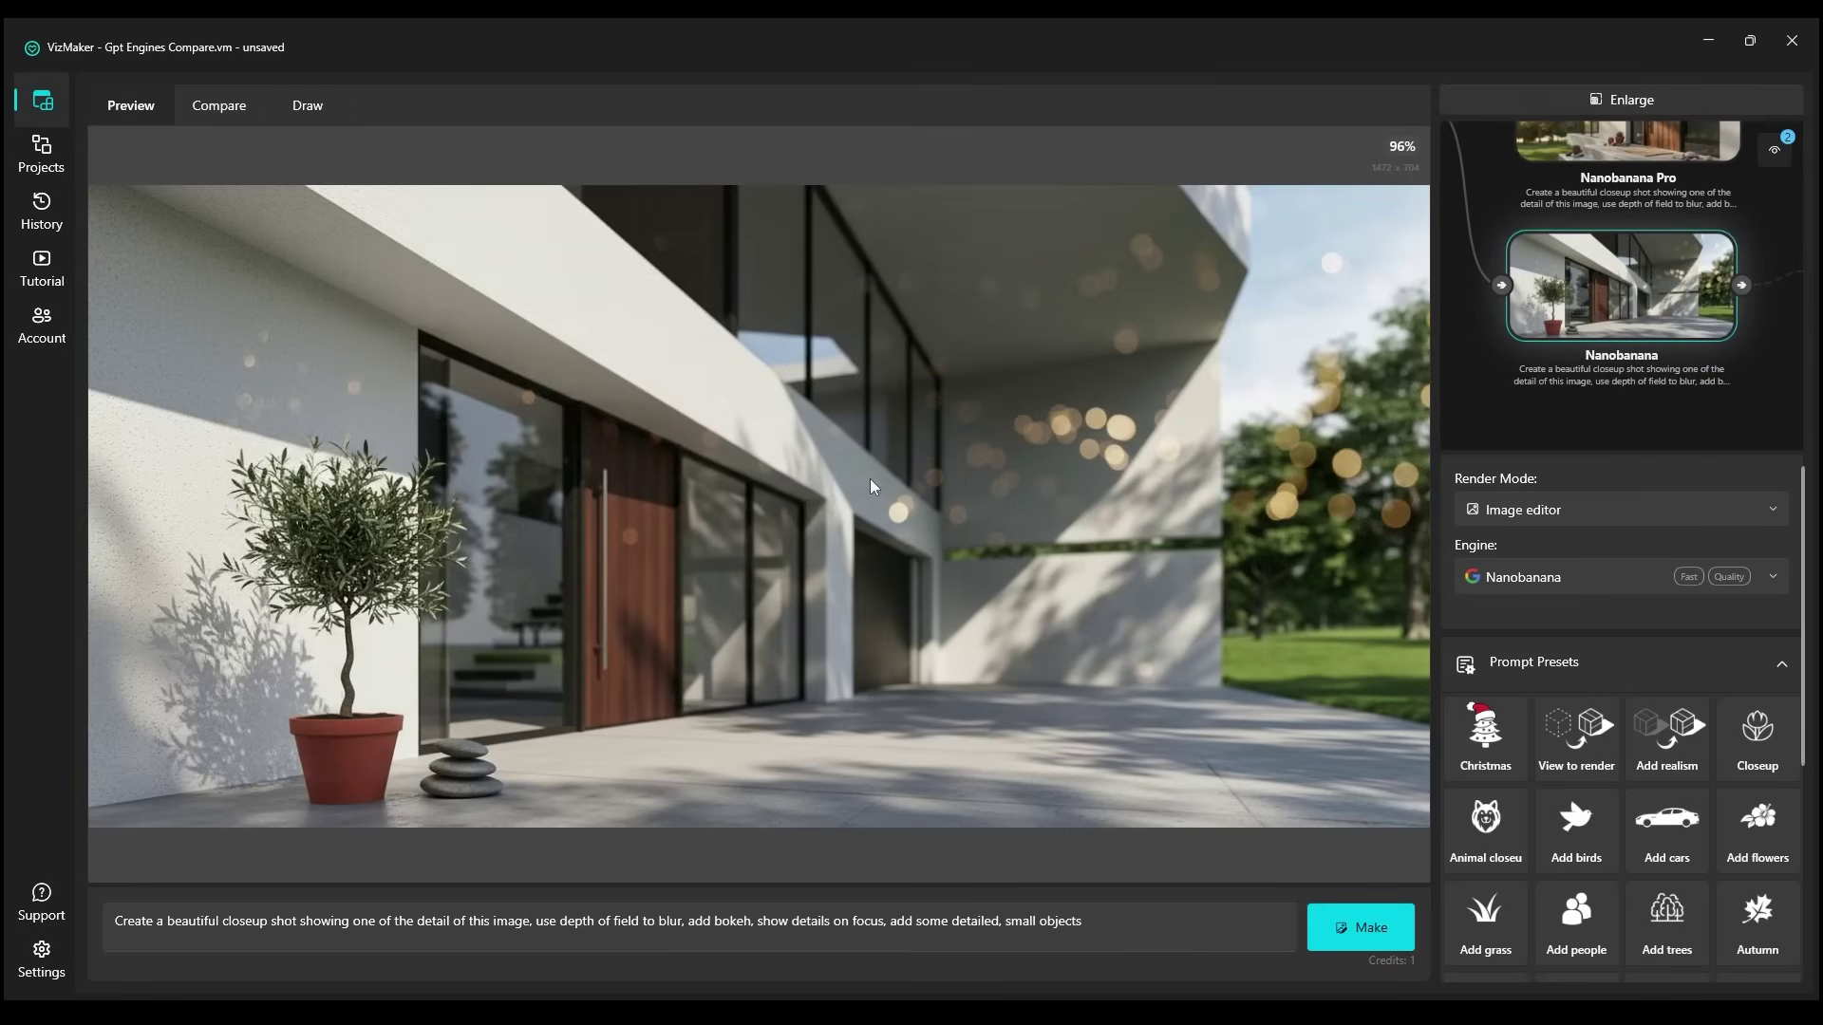
scroll(271, 788, "up", 3)
scroll(464, 801, "down", 3)
scroll(1621, 224, "up", 2)
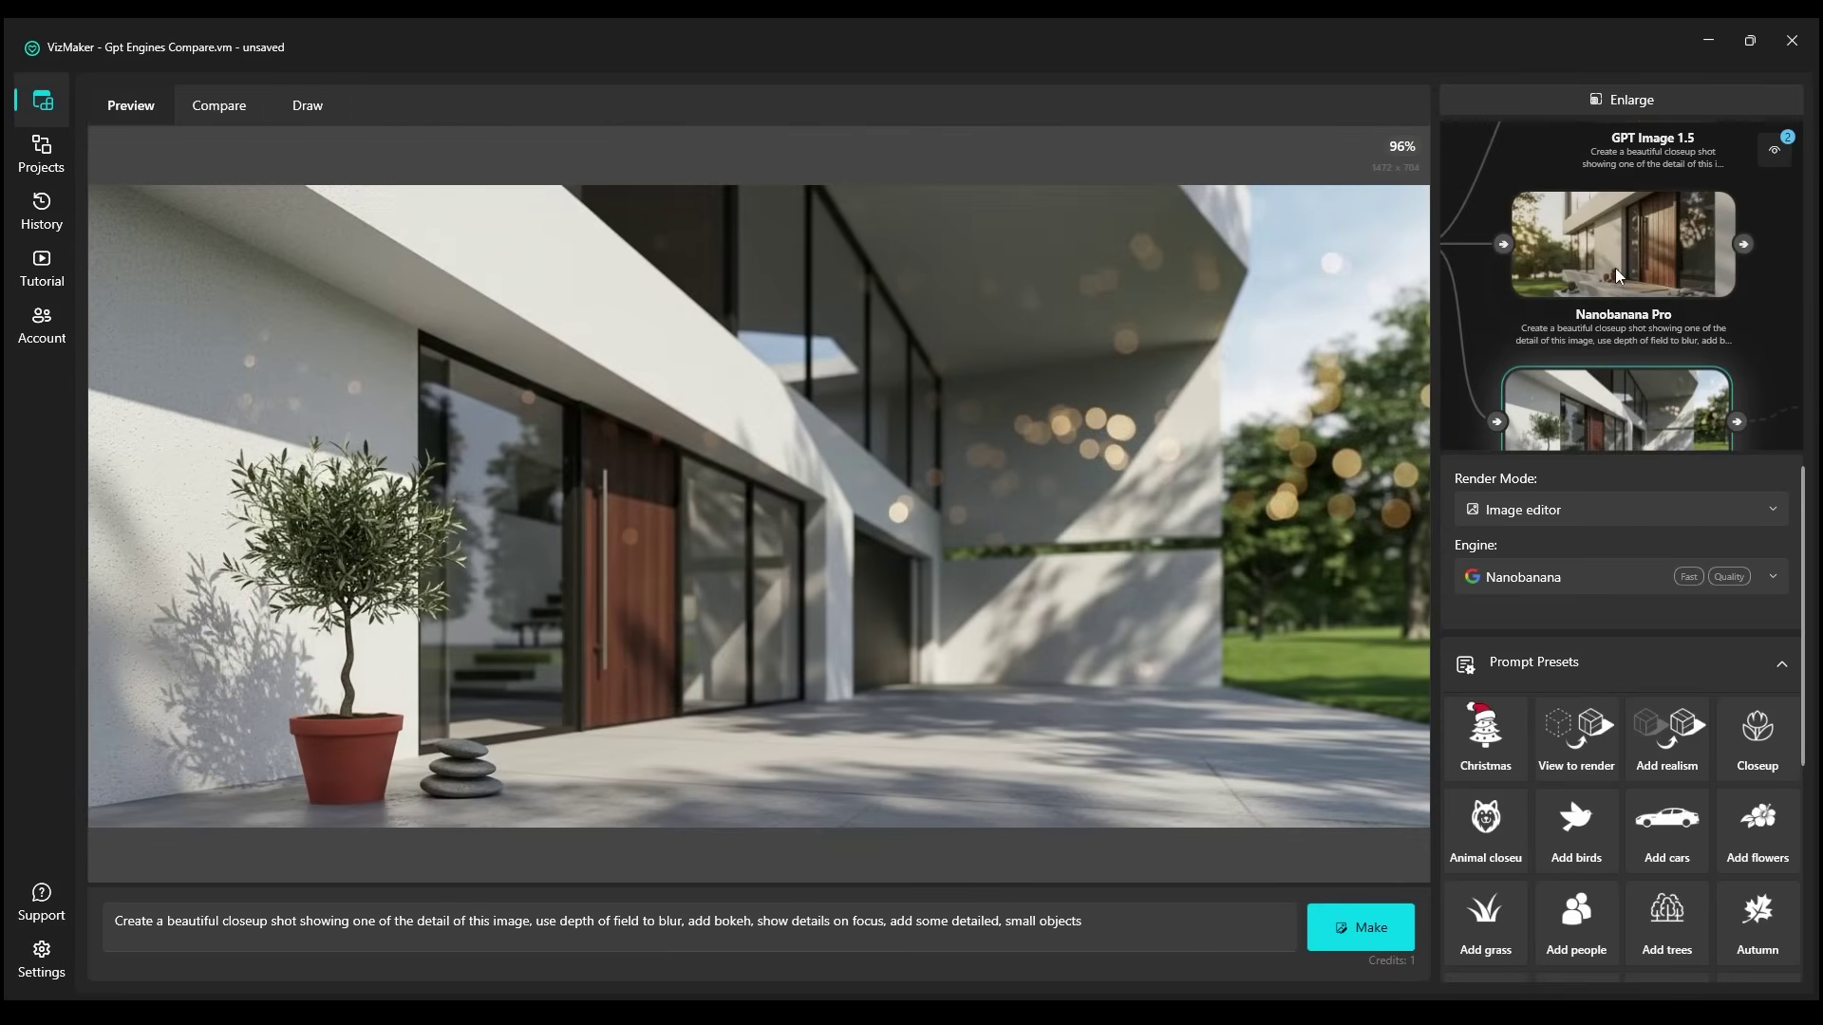
scroll(1253, 732, "up", 6)
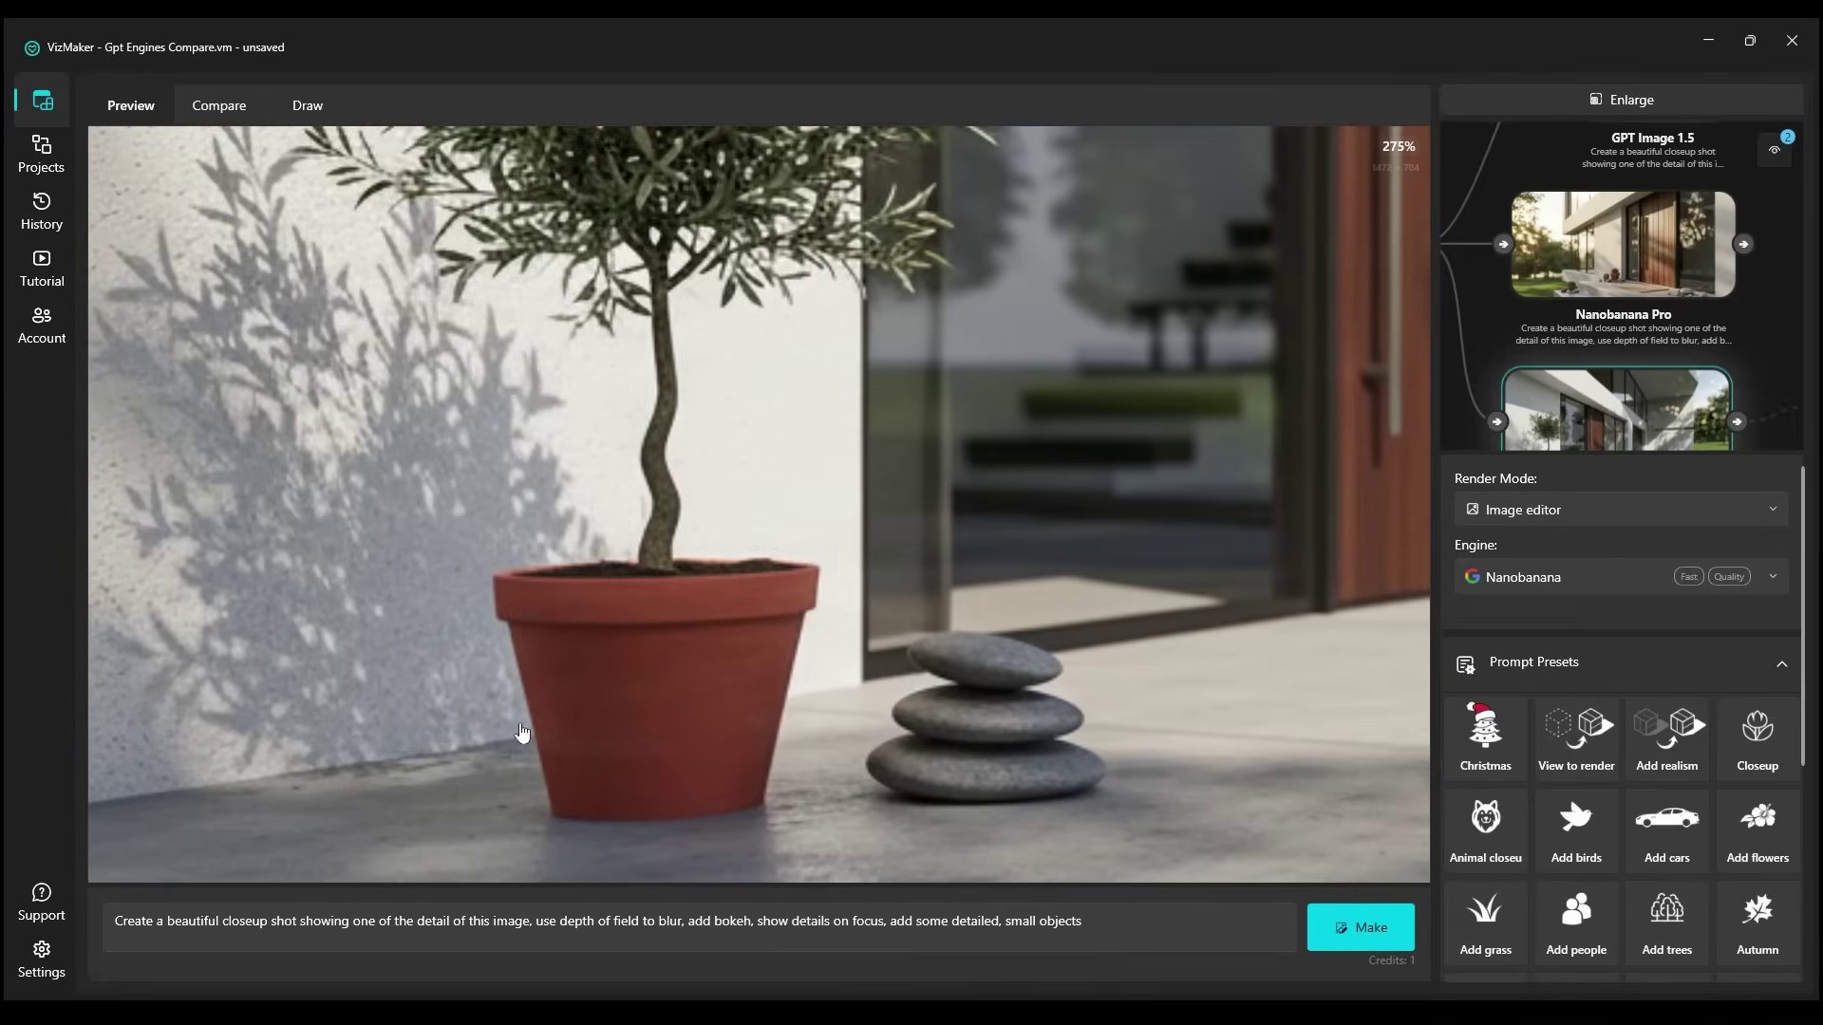
scroll(684, 681, "up", 3)
scroll(567, 523, "down", 6)
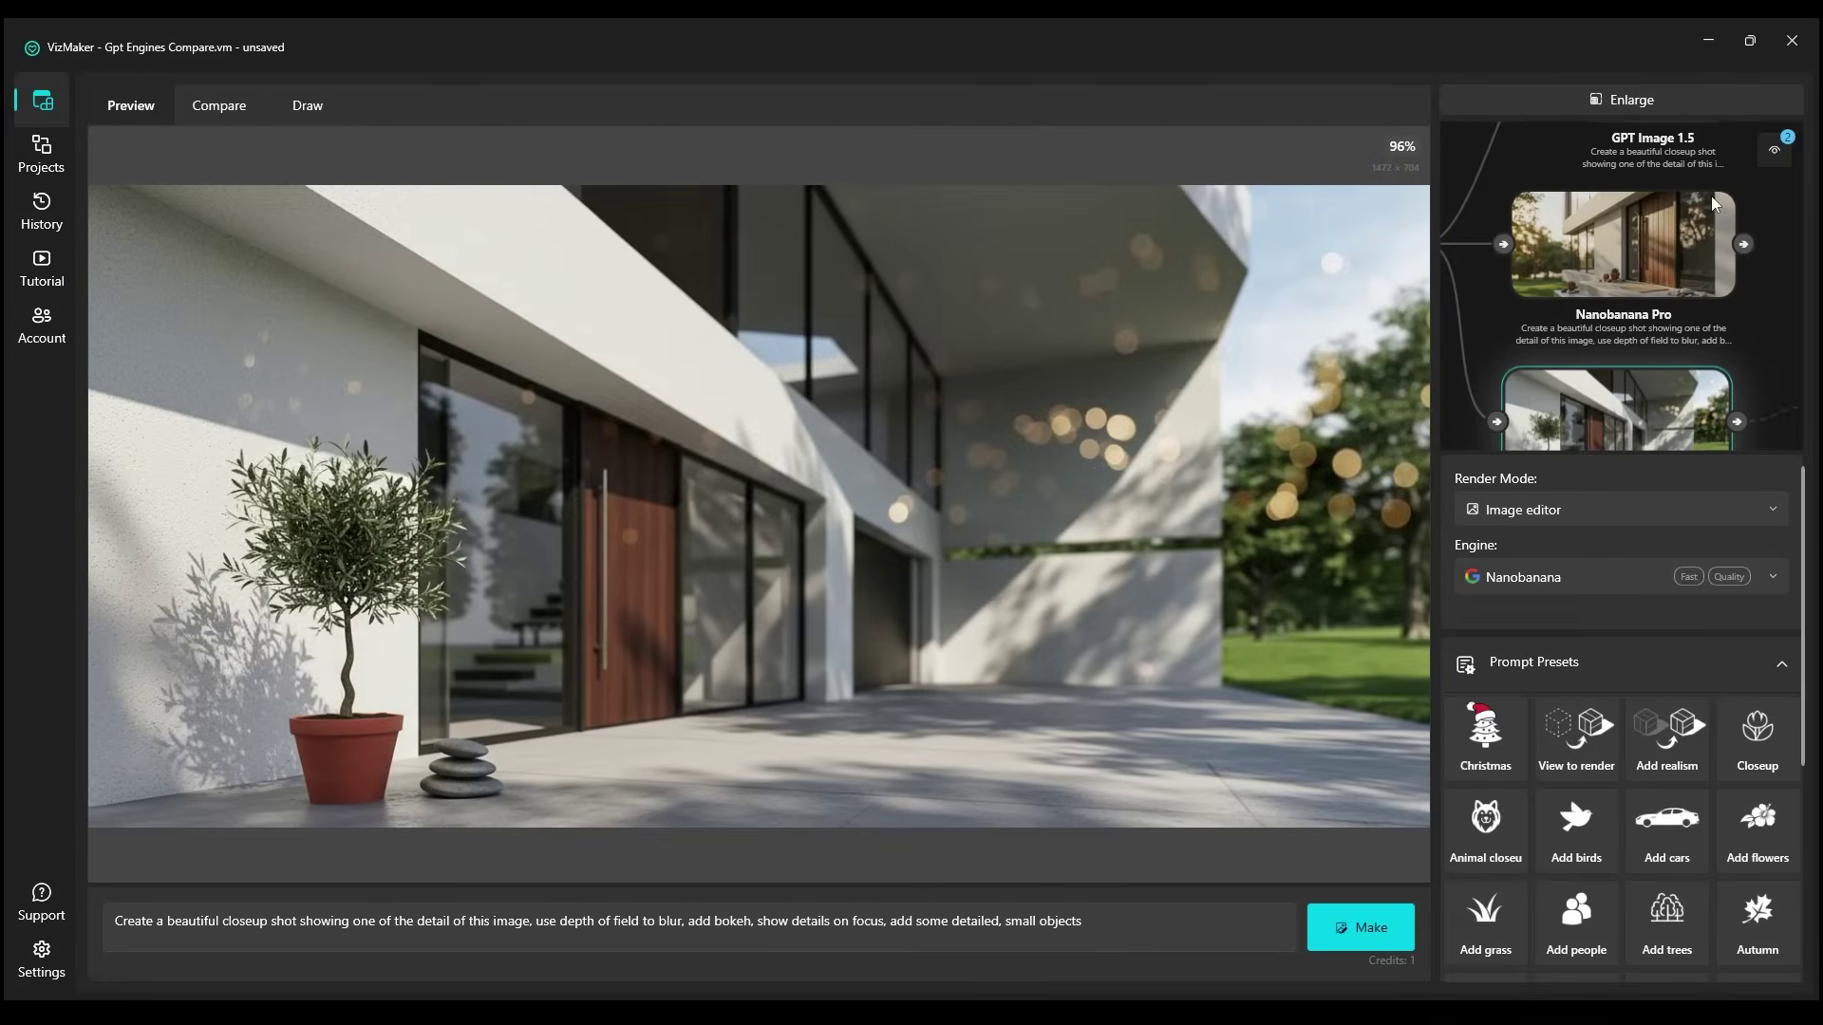
Show the Nanobanana Pro closeup in the enlarged preview and inspect the plants, wooden door, mat and stones
left_click(1644, 224)
scroll(853, 779, "up", 6)
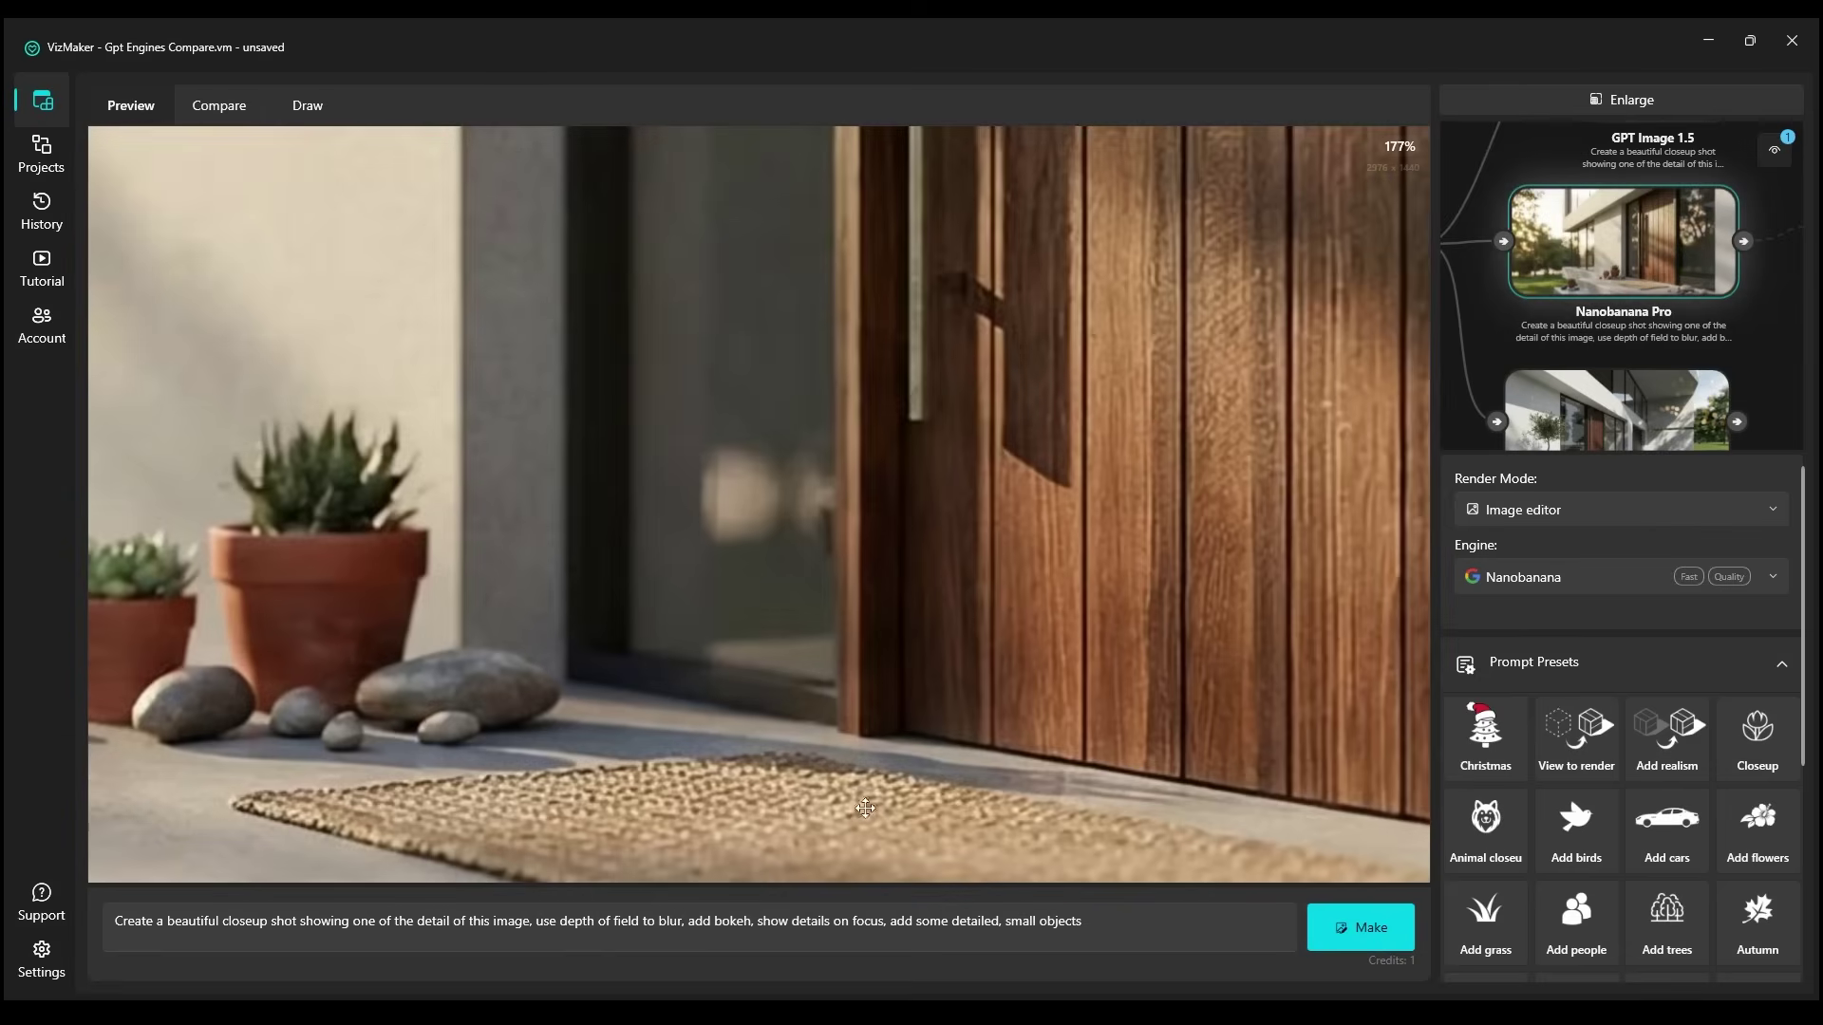
left_click_drag(218, 680, 883, 504)
scroll(863, 481, "down", 2)
left_click_drag(1173, 723, 993, 712)
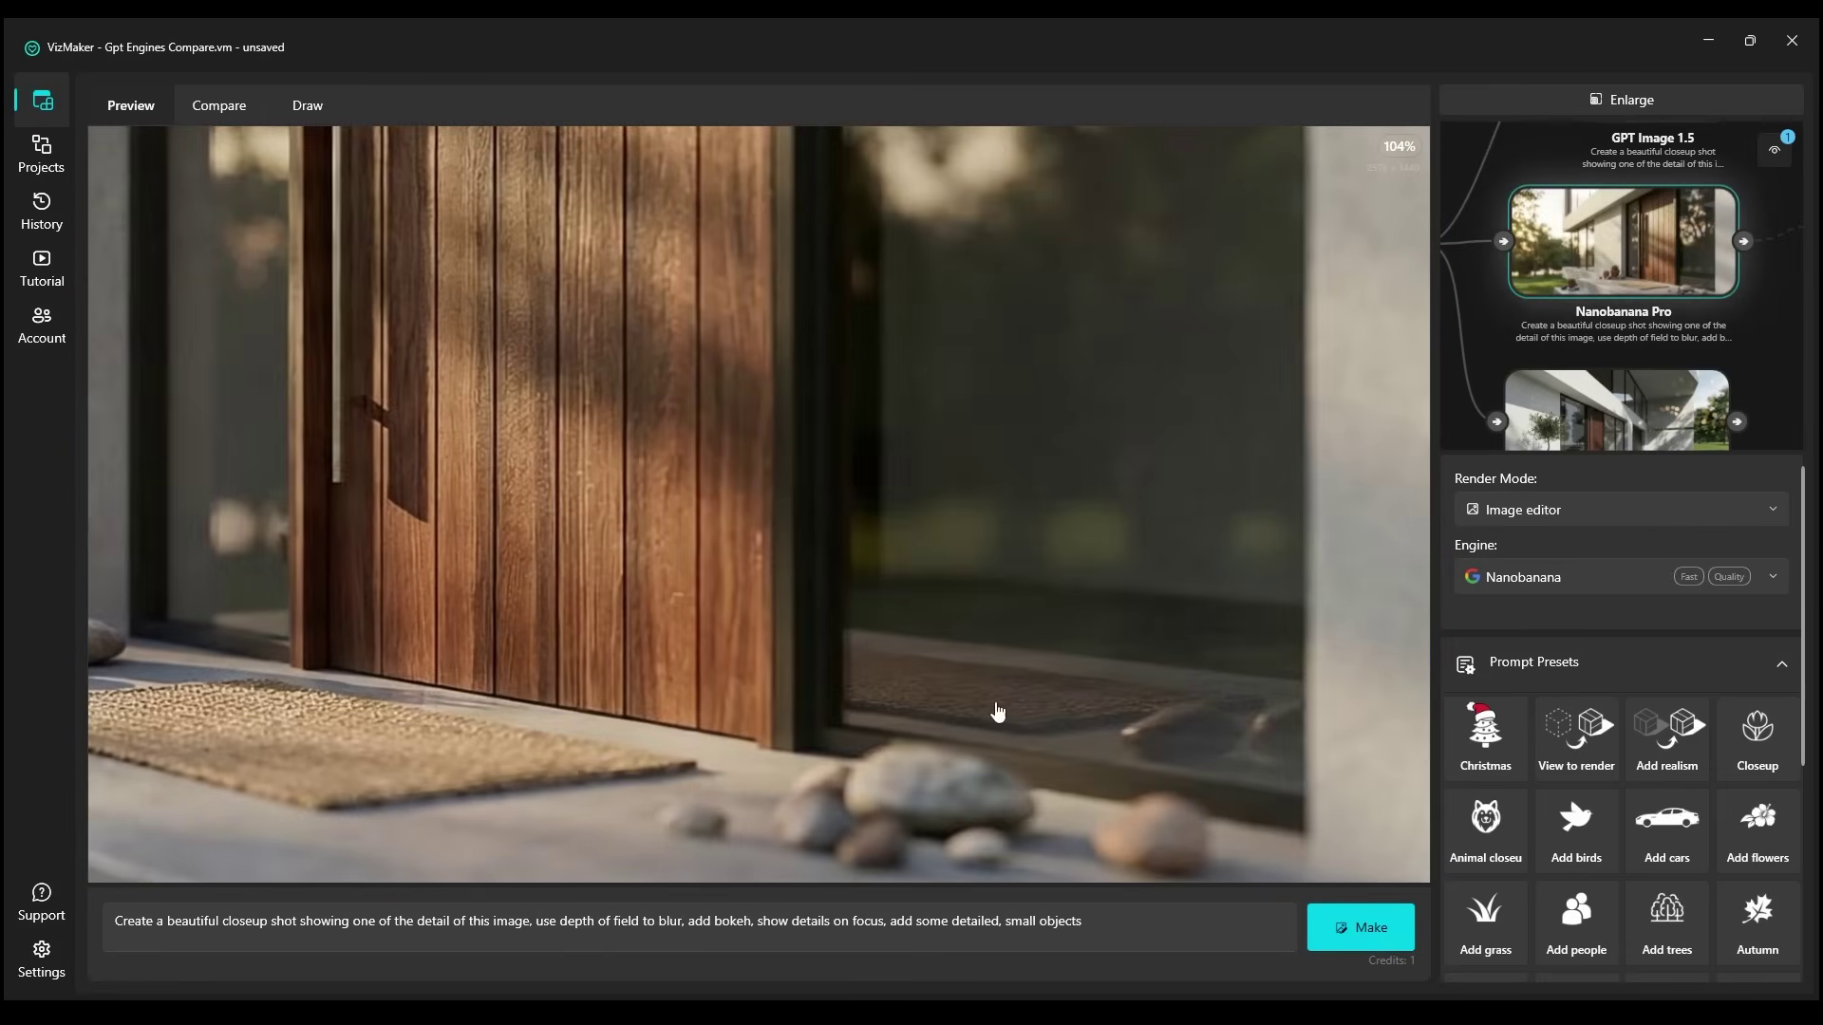
Inspect the wood grain of the door in the Nanobanana Pro closeup at high magnification
scroll(960, 788, "up", 2)
scroll(1043, 648, "down", 4)
scroll(635, 456, "up", 7)
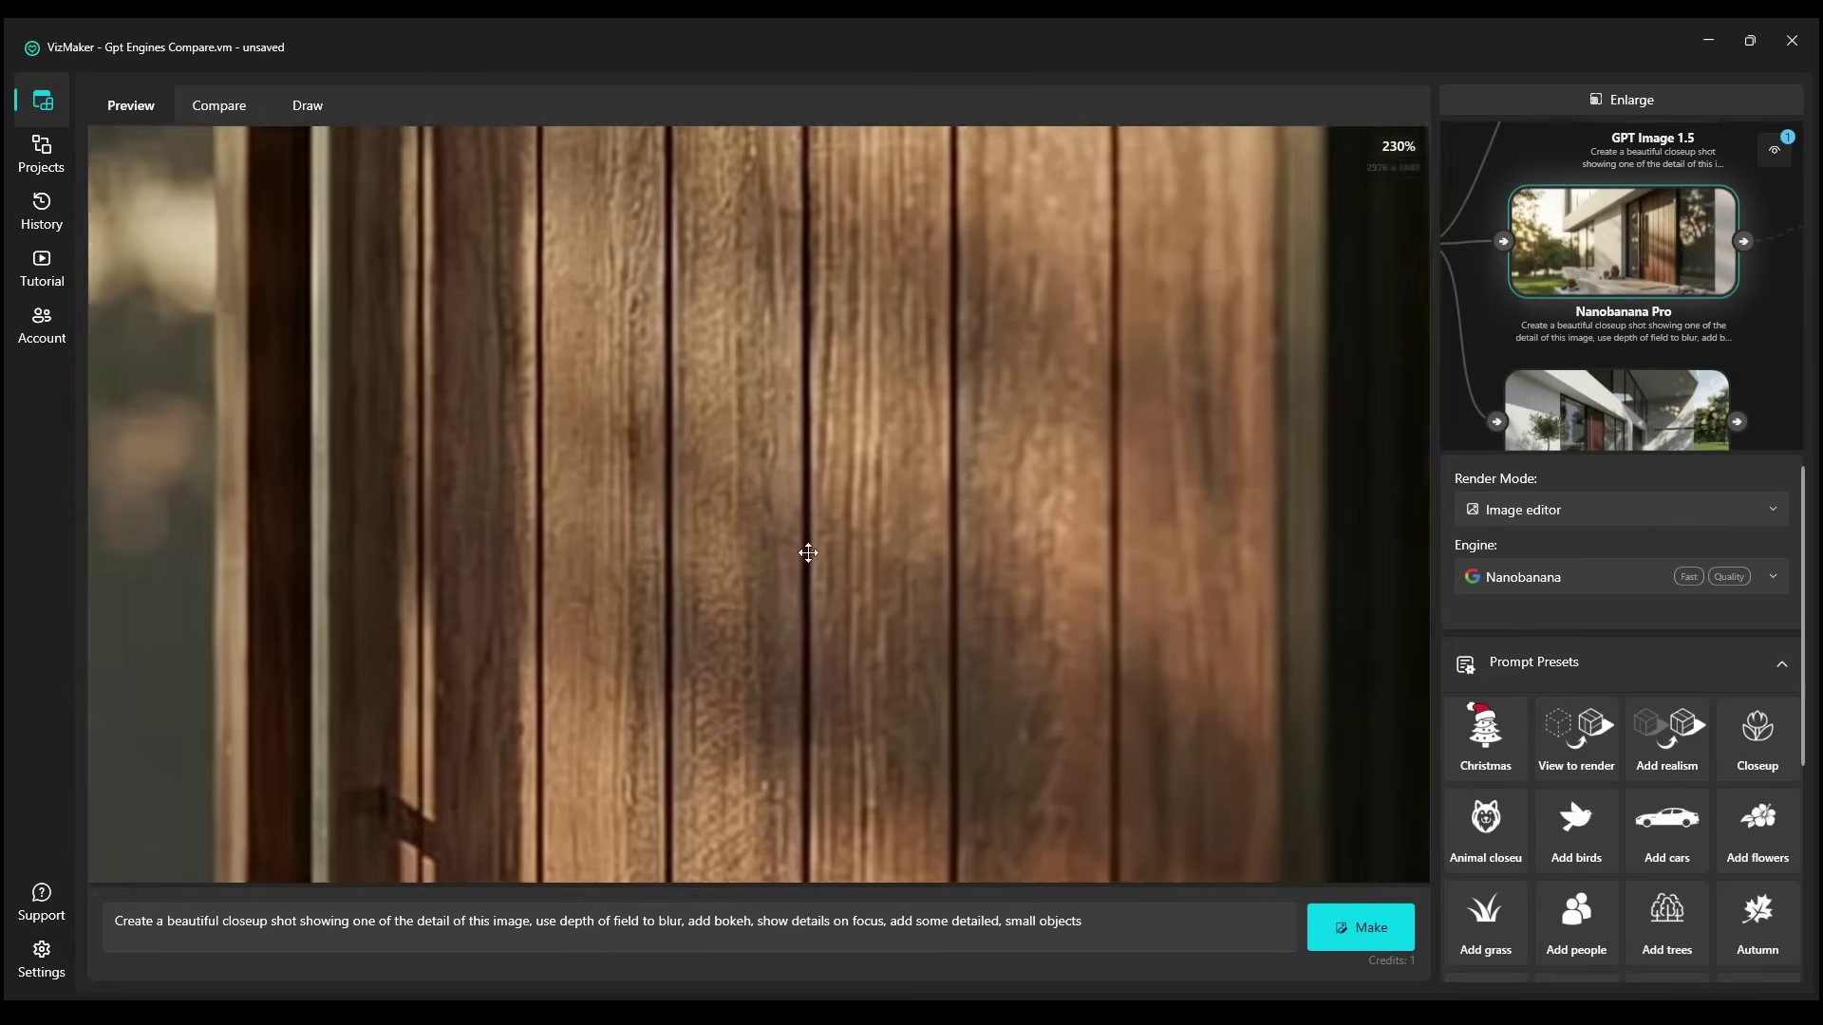
scroll(810, 554, "down", 3)
scroll(743, 356, "down", 8)
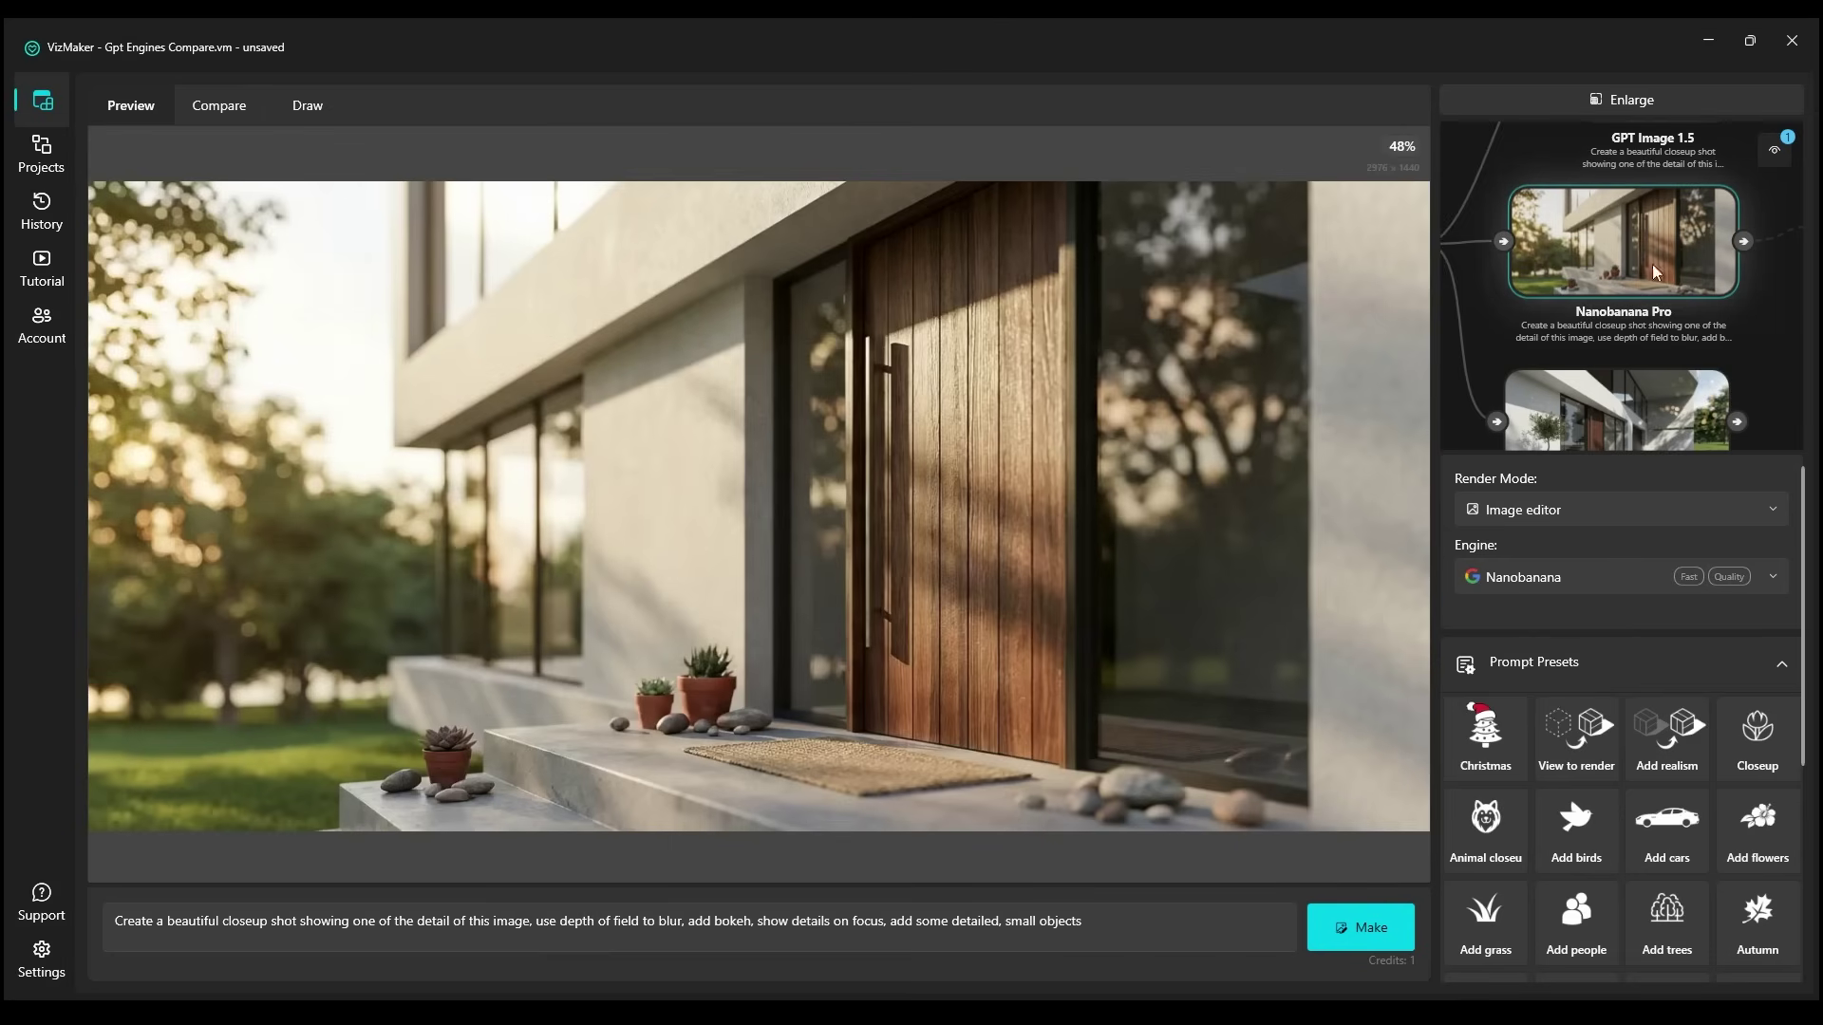
Show the GPT Image 1.5 closeup in the enlarged preview and inspect the succulent pot, spheres and blurred background
scroll(1652, 264, "up", 3)
scroll(1619, 152, "up", 5)
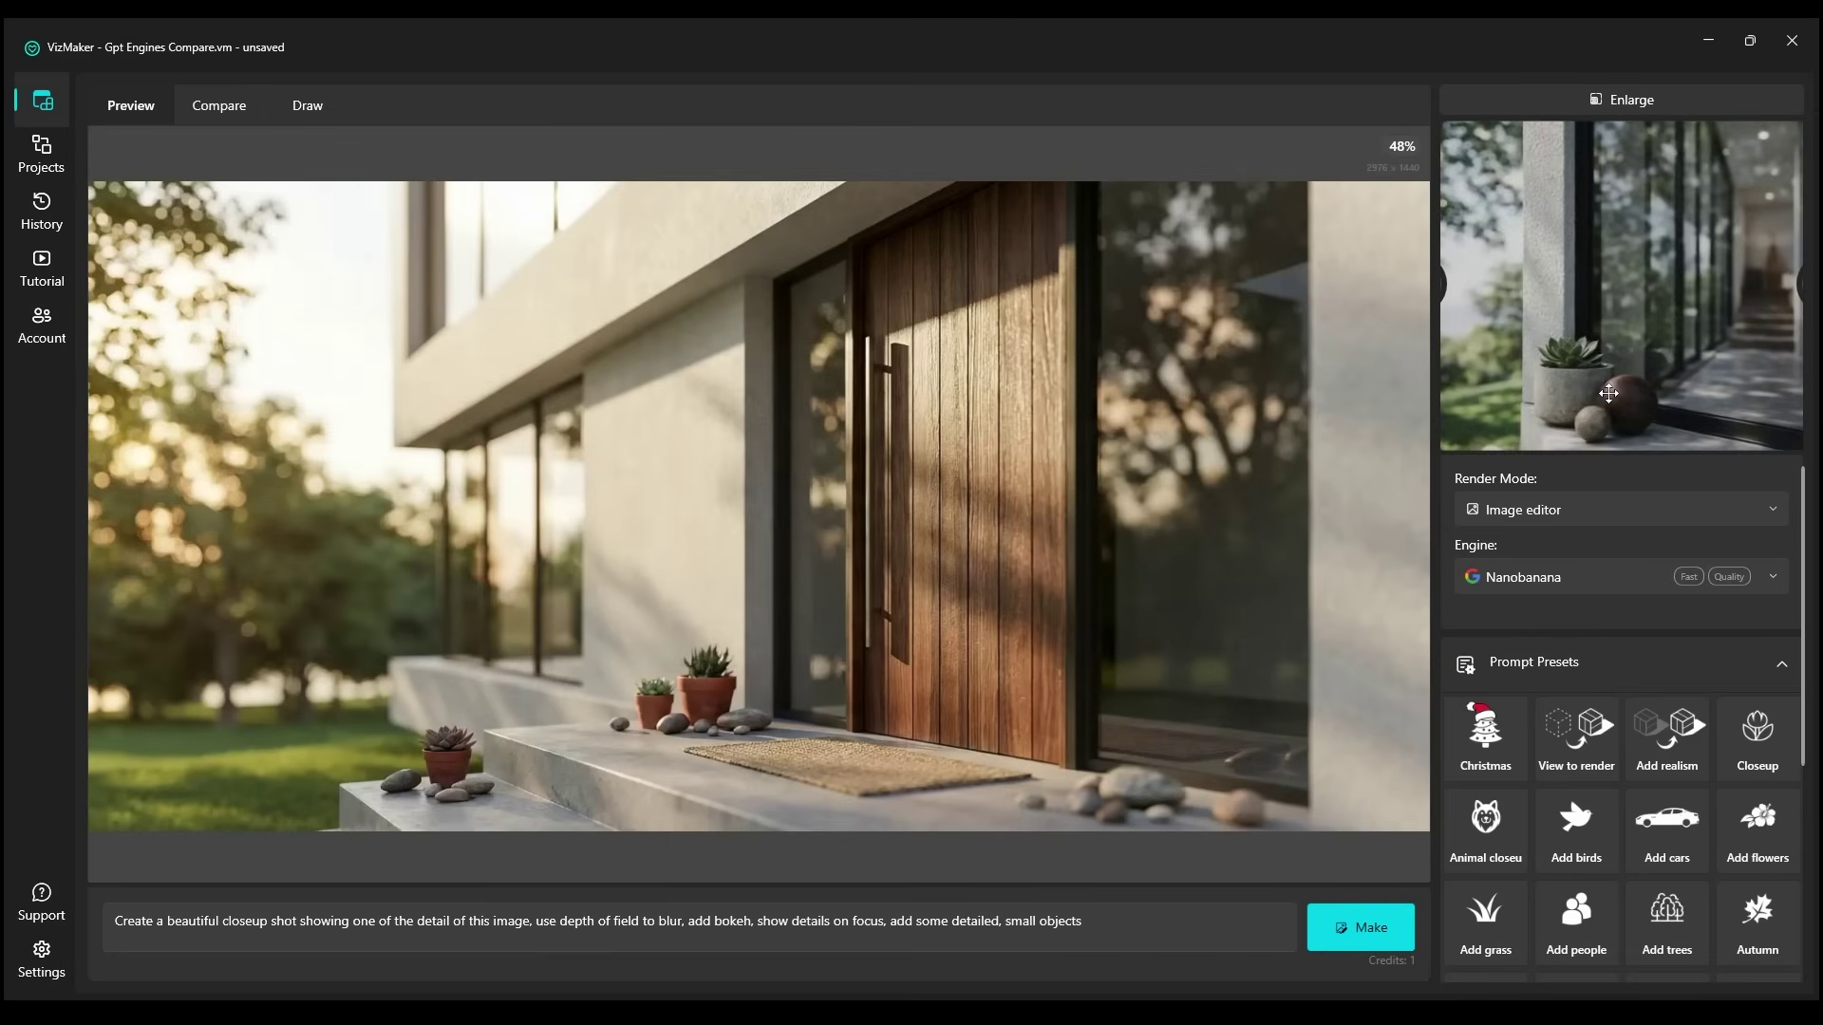
left_click_drag(1626, 389, 1614, 181)
left_click(1614, 238)
scroll(710, 664, "up", 4)
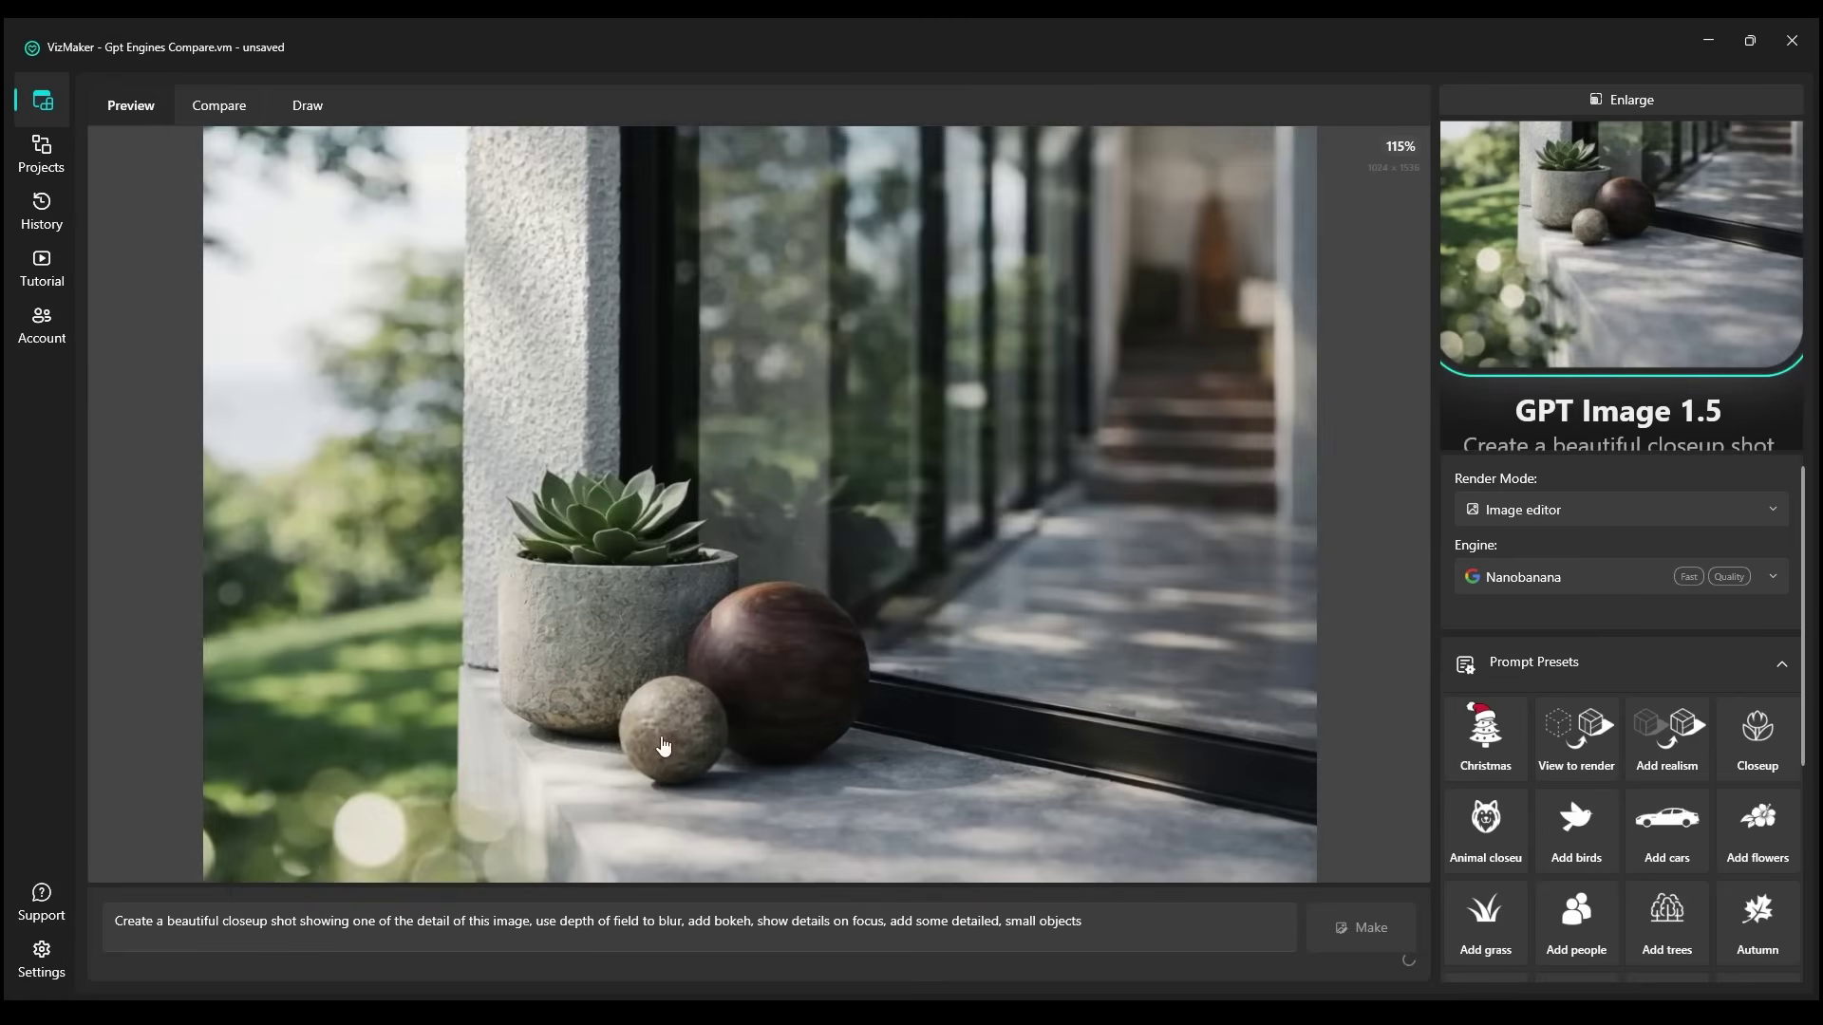
left_click_drag(710, 664, 636, 429)
scroll(750, 418, "down", 4)
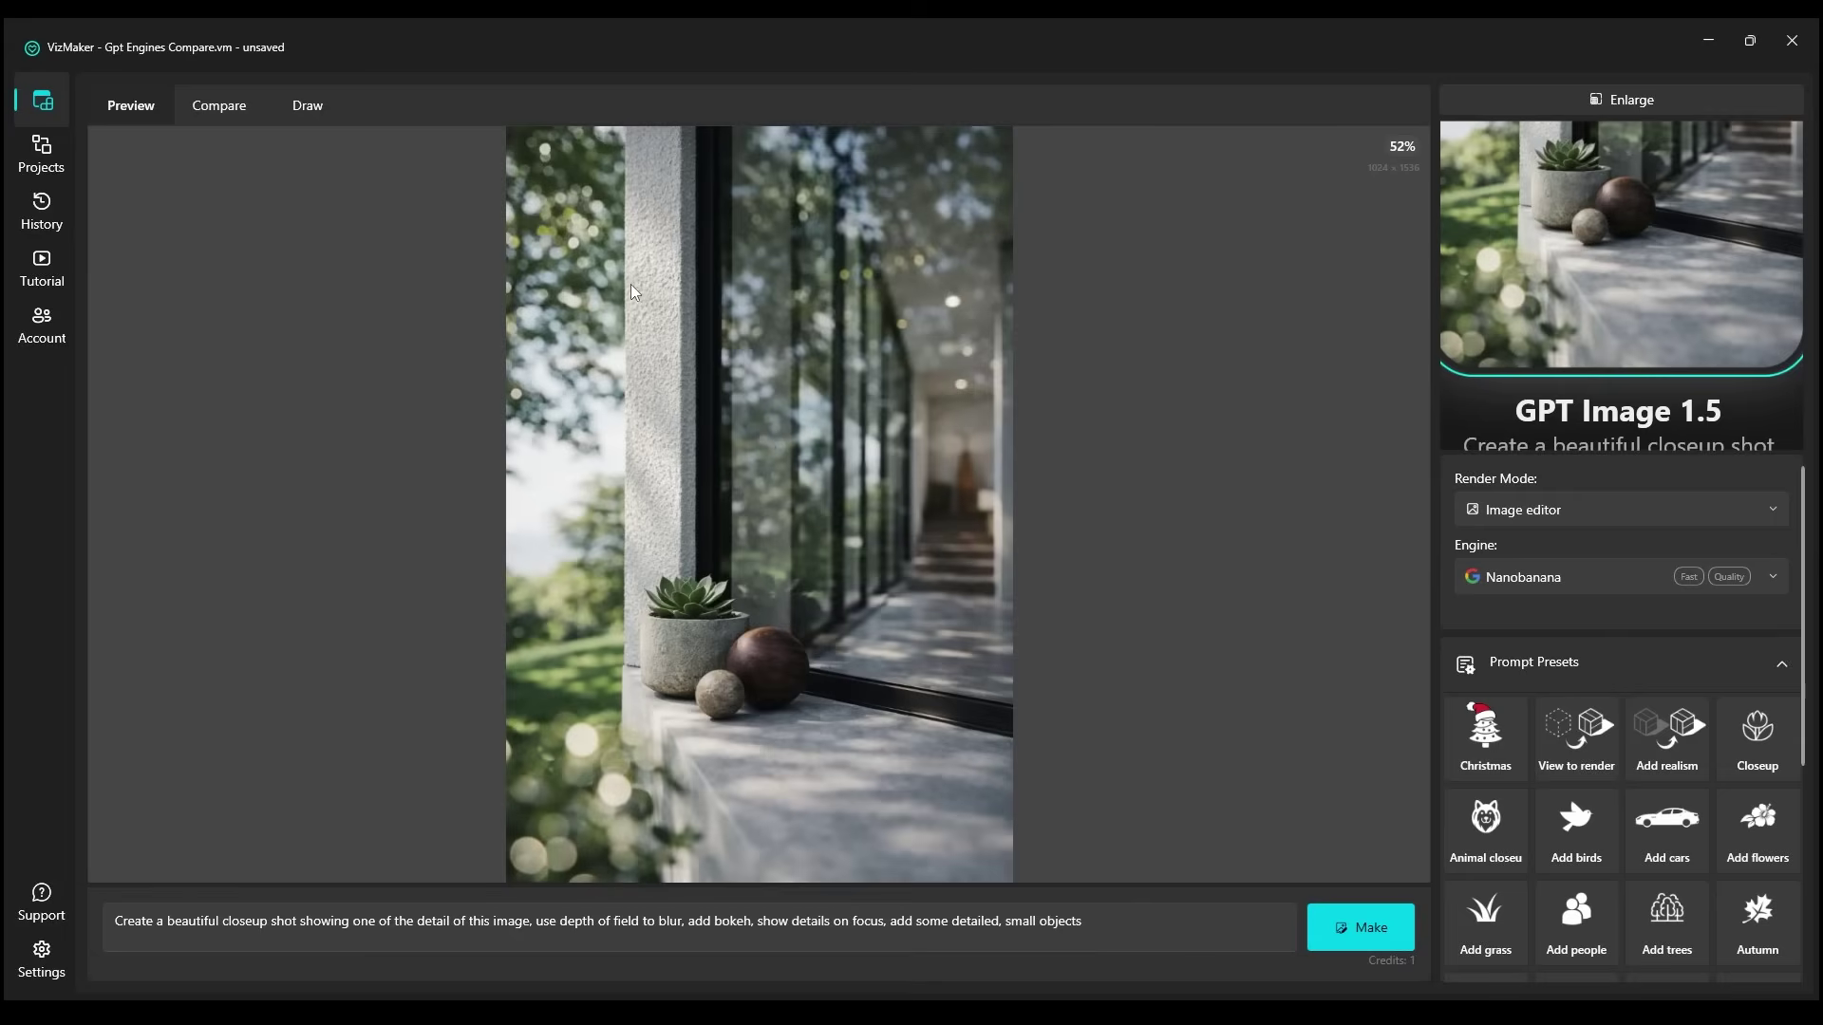
Restore the large canvas and examine the Nanobanana closeup on it again
scroll(1567, 233, "down", 5)
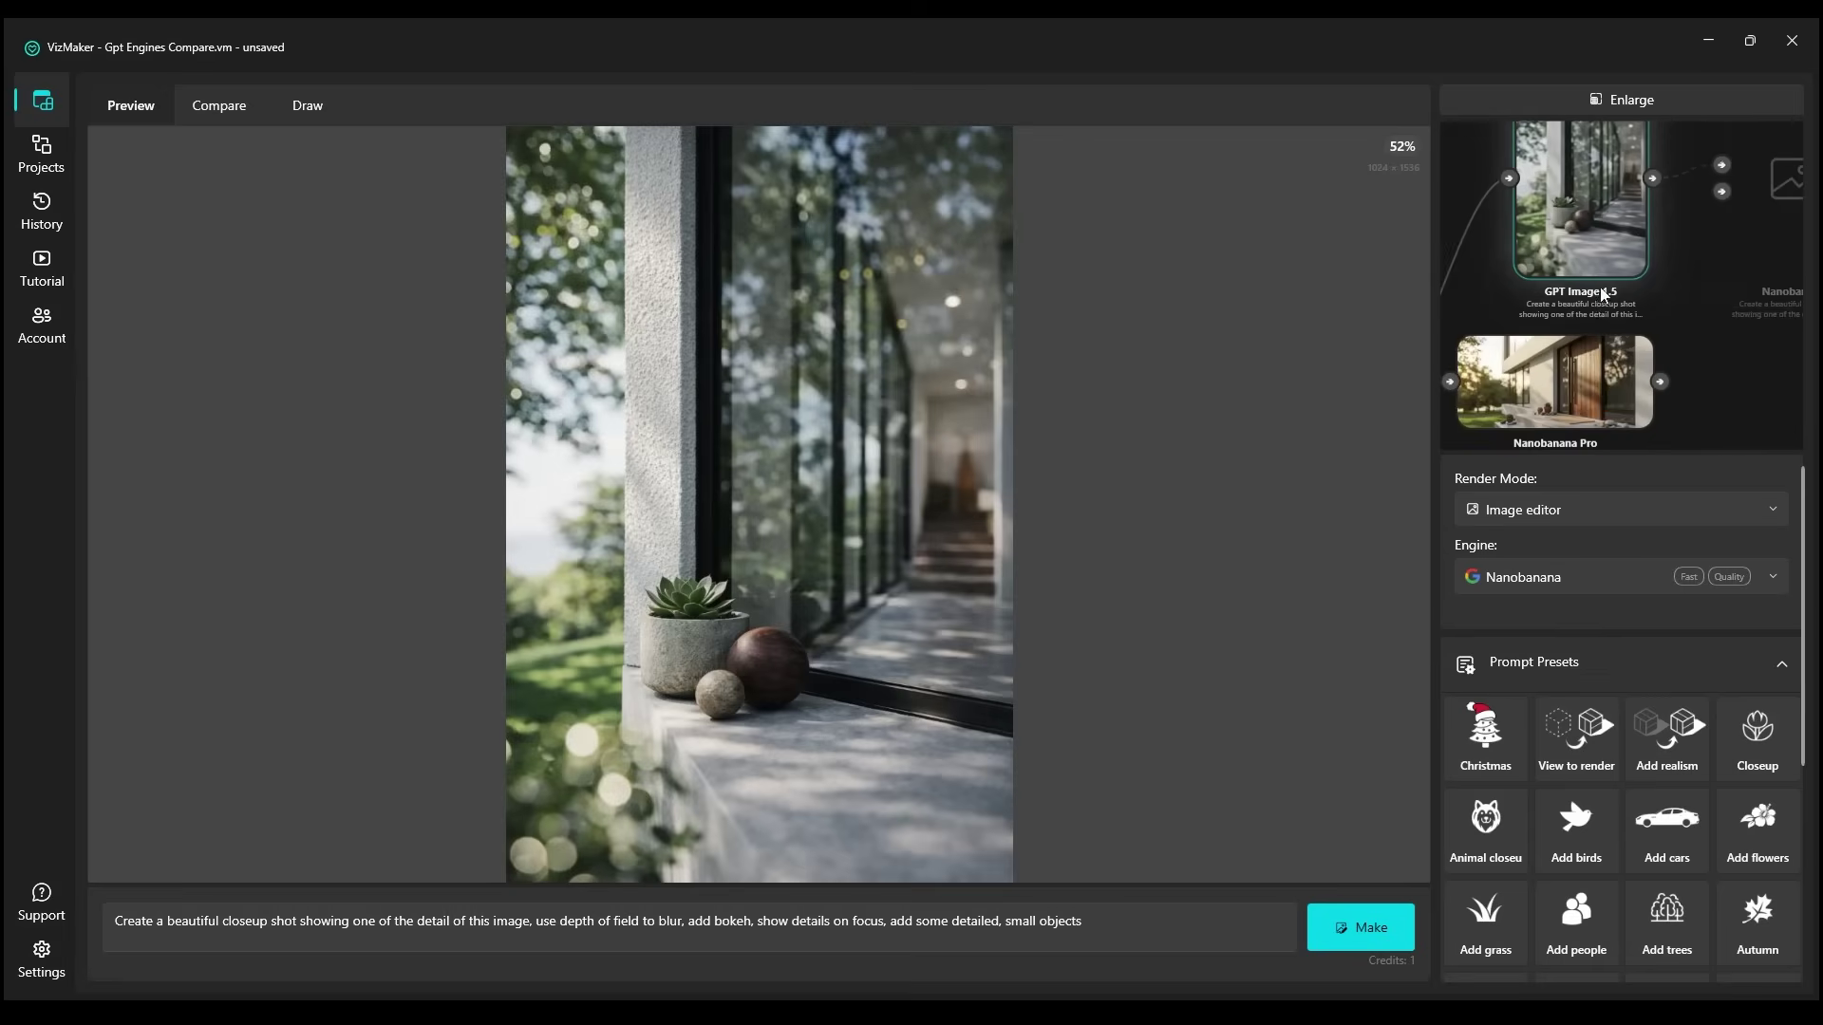
left_click_drag(1603, 296, 1549, 205)
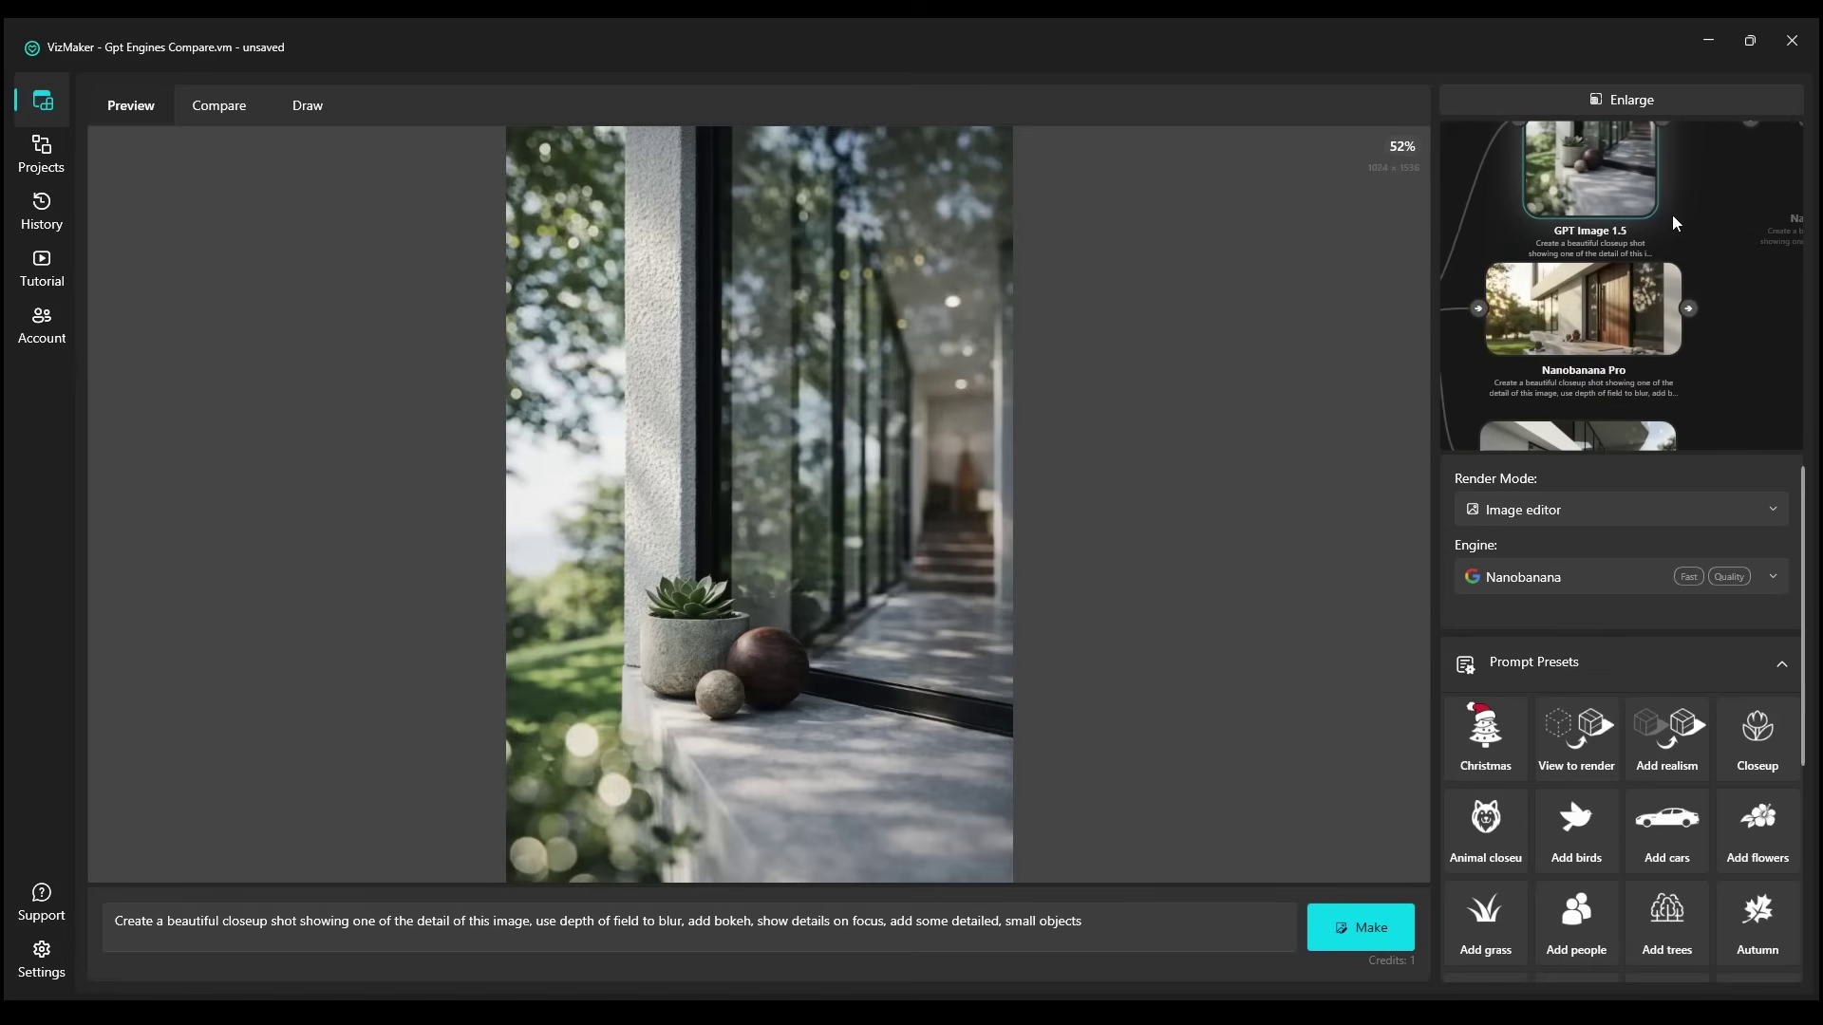
left_click(1673, 215)
left_click(1642, 102)
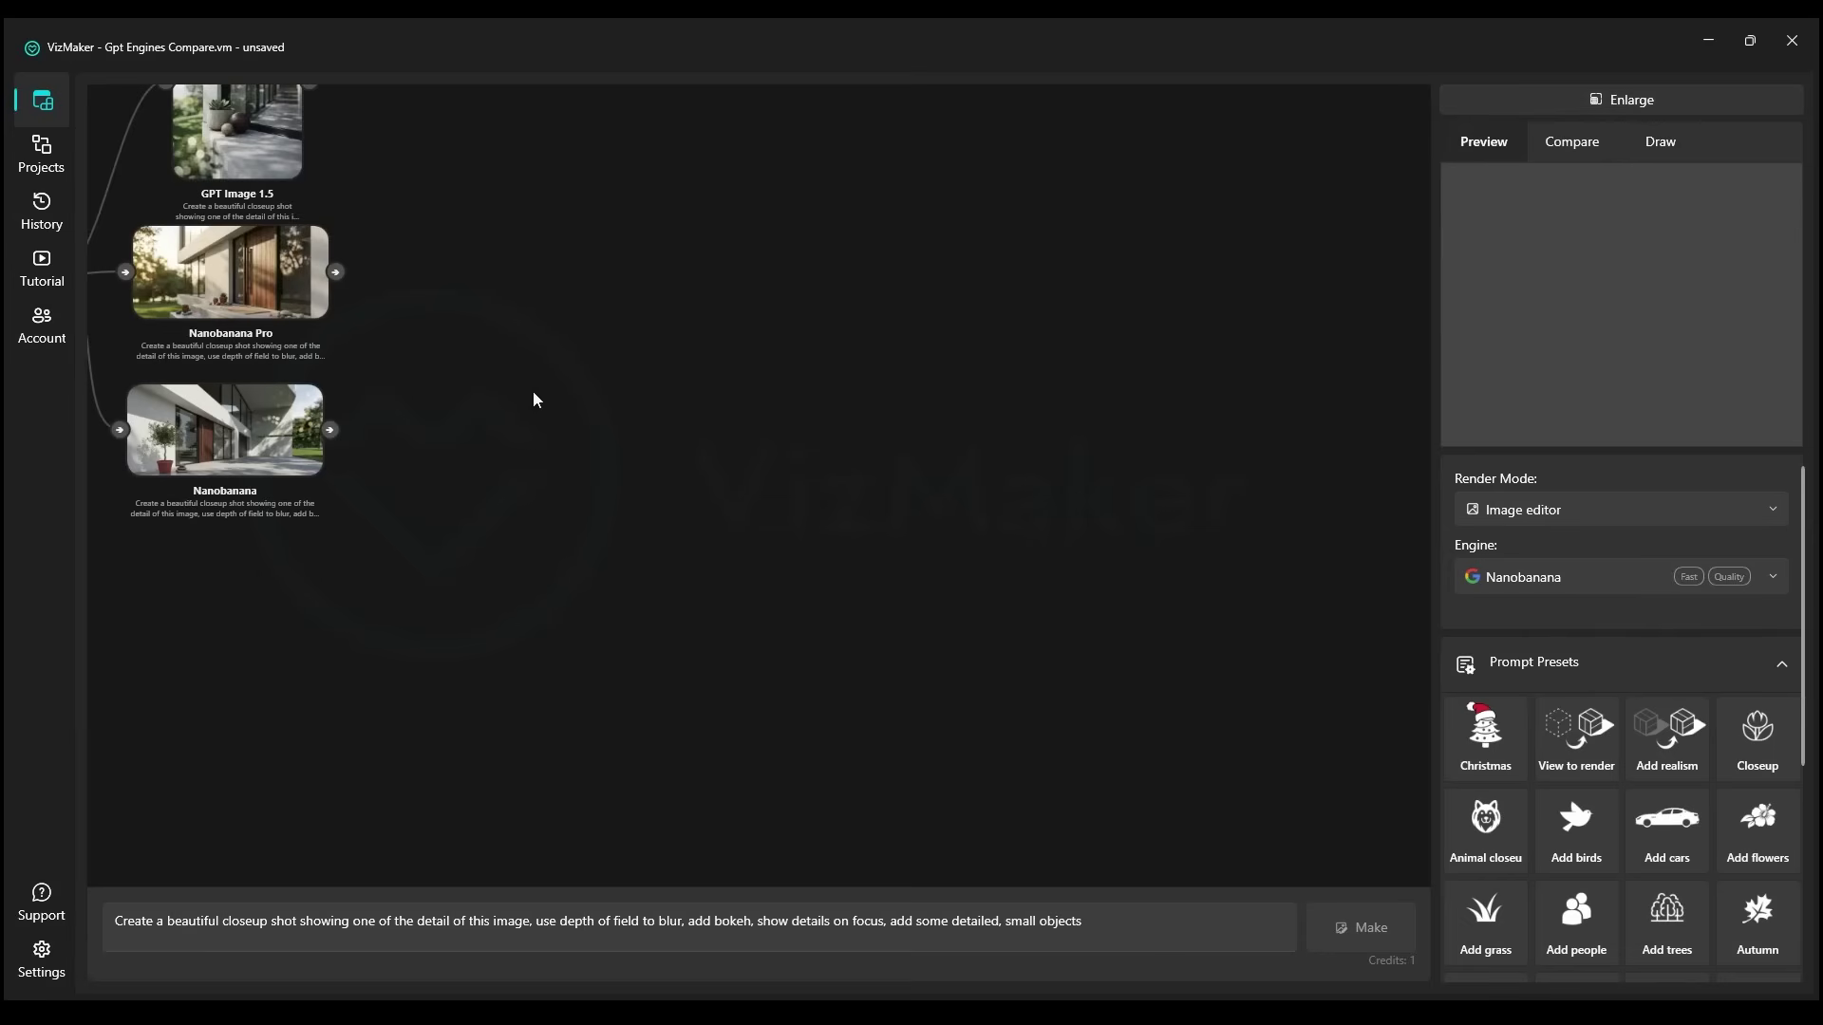
left_click_drag(218, 465, 676, 558)
scroll(676, 558, "up", 8)
left_click_drag(744, 492, 801, 575)
left_click(773, 537)
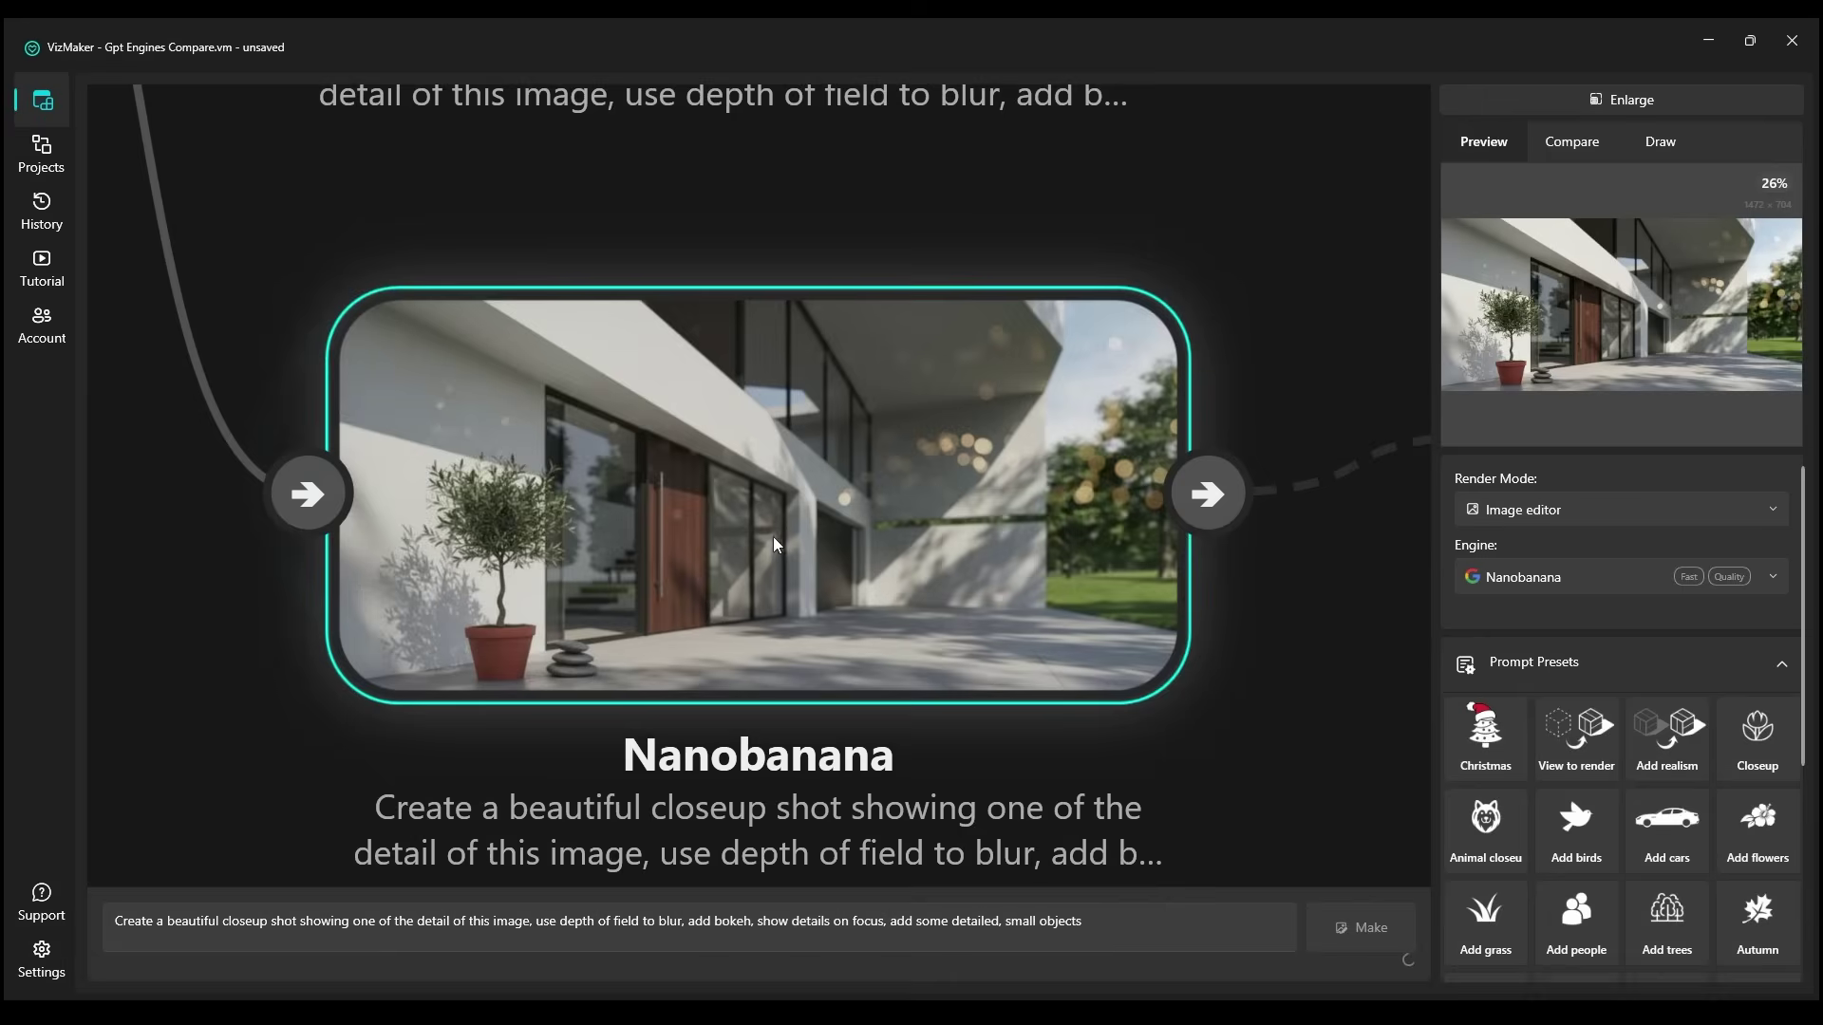
scroll(773, 537, "down", 8)
Select the living room source image on the canvas as the input for the next edit
left_click(1005, 719)
left_click_drag(553, 764, 817, 556)
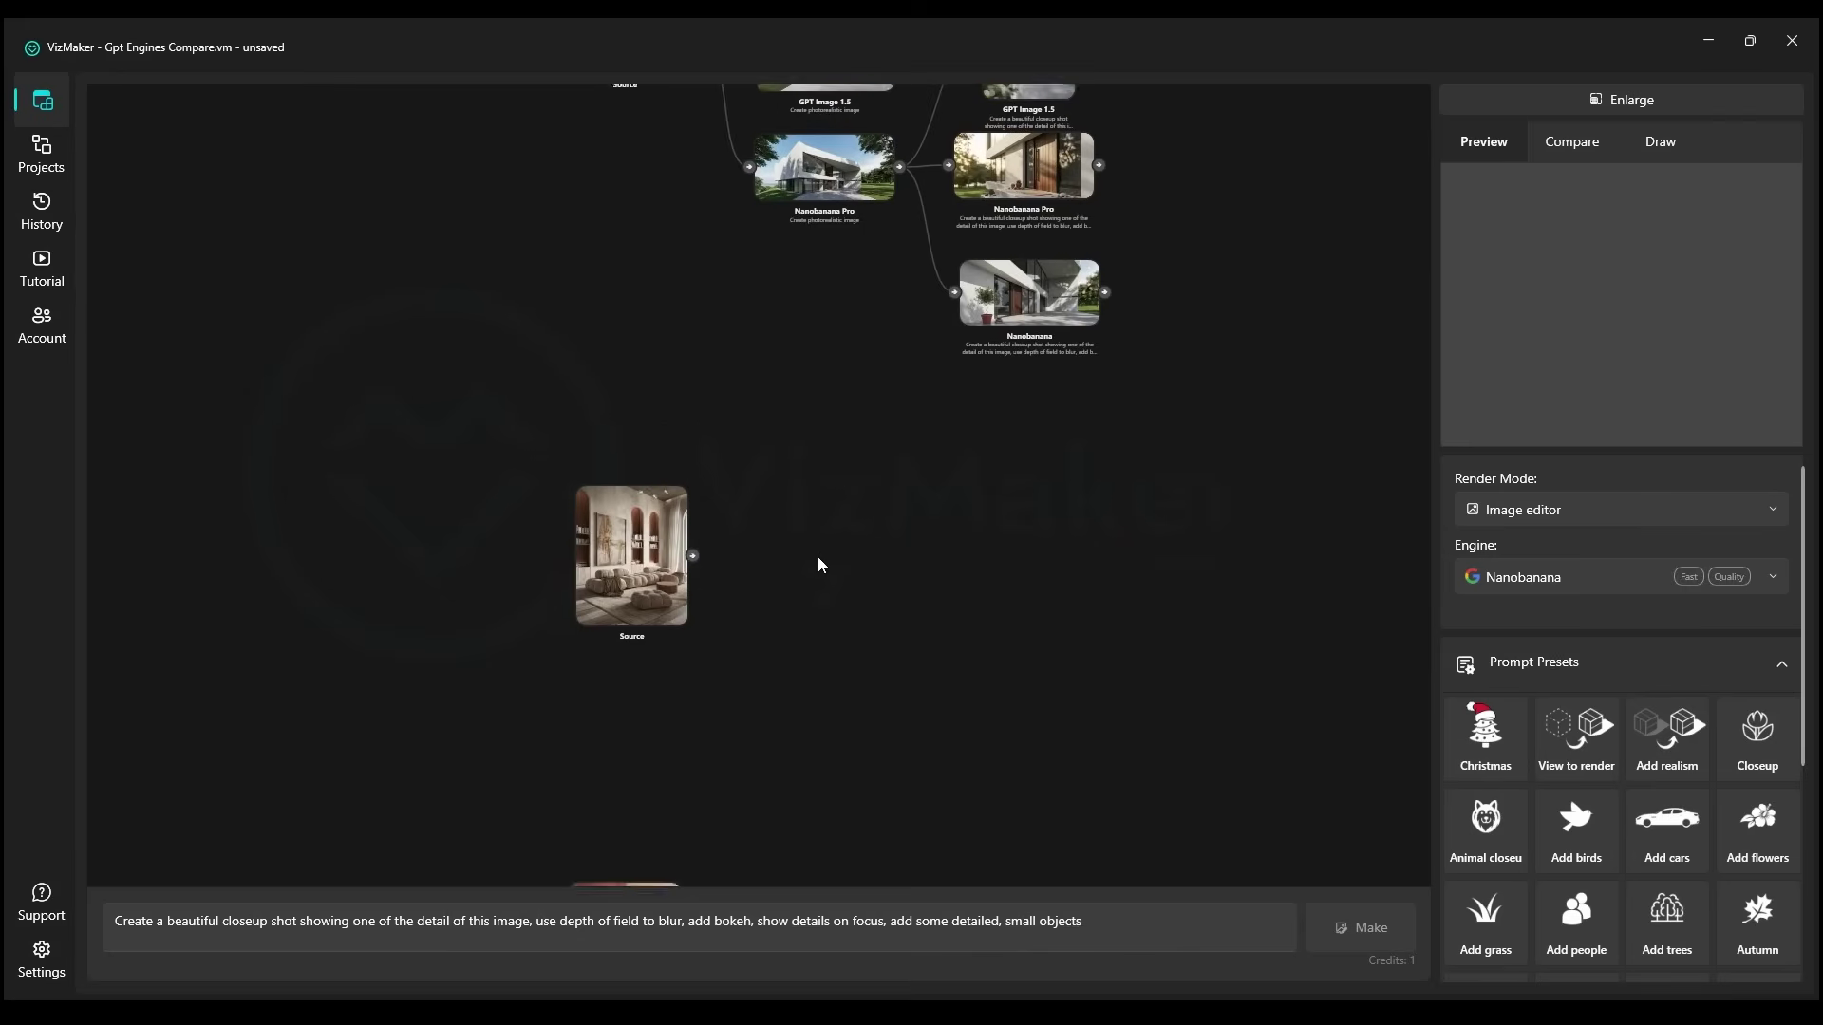
scroll(663, 566, "up", 8)
left_click(662, 566)
left_click_drag(876, 646, 620, 560)
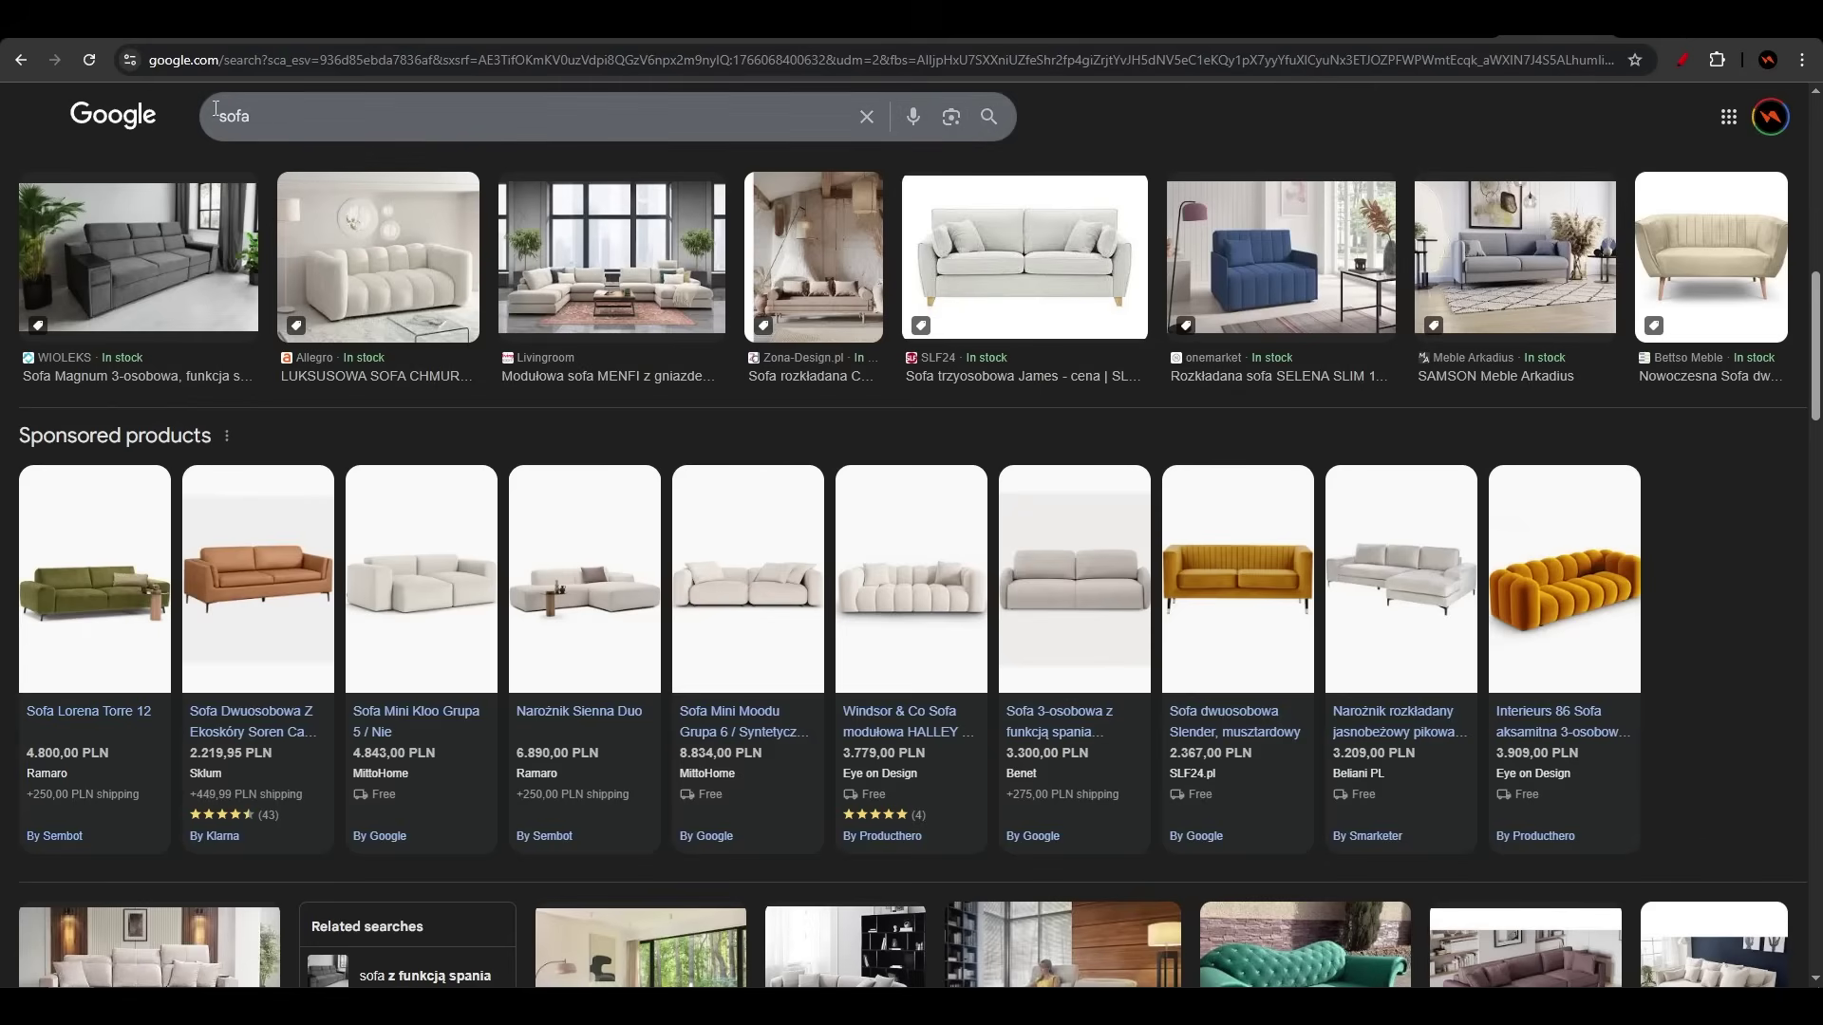
Switch to the Google image results for "sofa" in the browser and copy the picture of the mustard velvet sofa
scroll(1440, 712, "down", 3)
scroll(1441, 712, "up", 4)
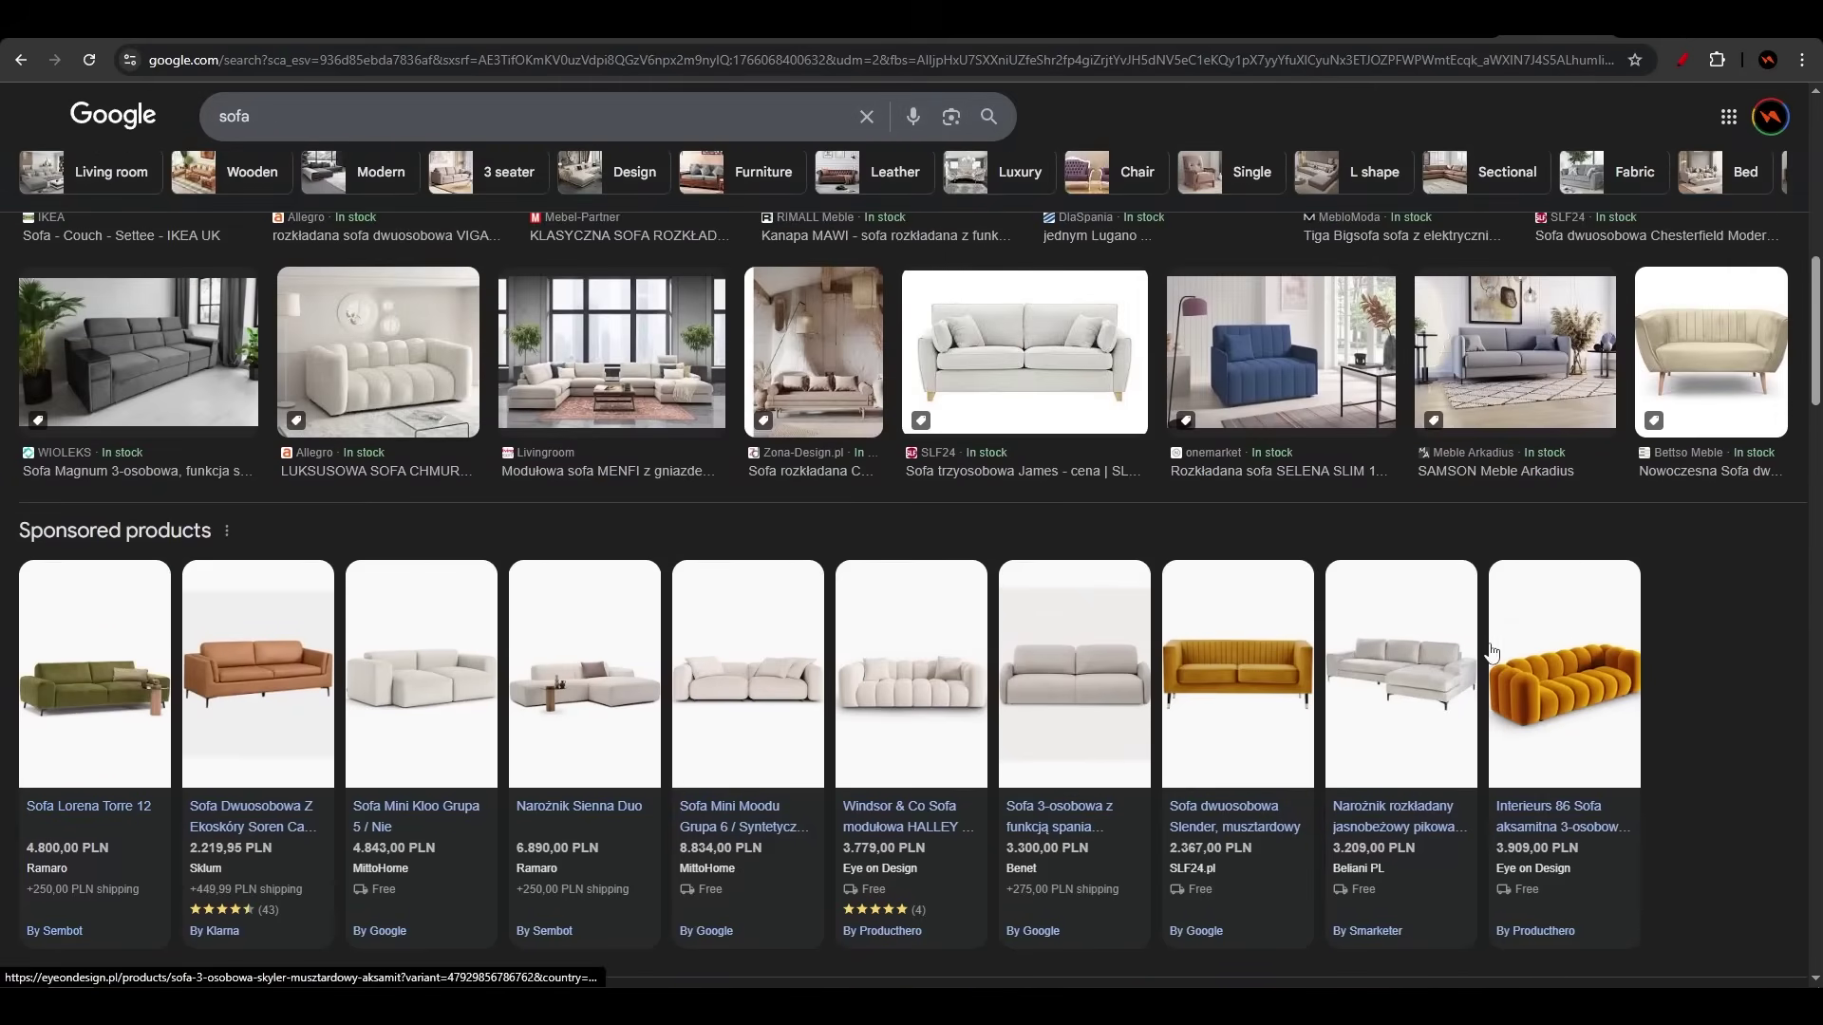
scroll(1560, 528, "down", 1)
right_click(1559, 528)
left_click(1322, 333)
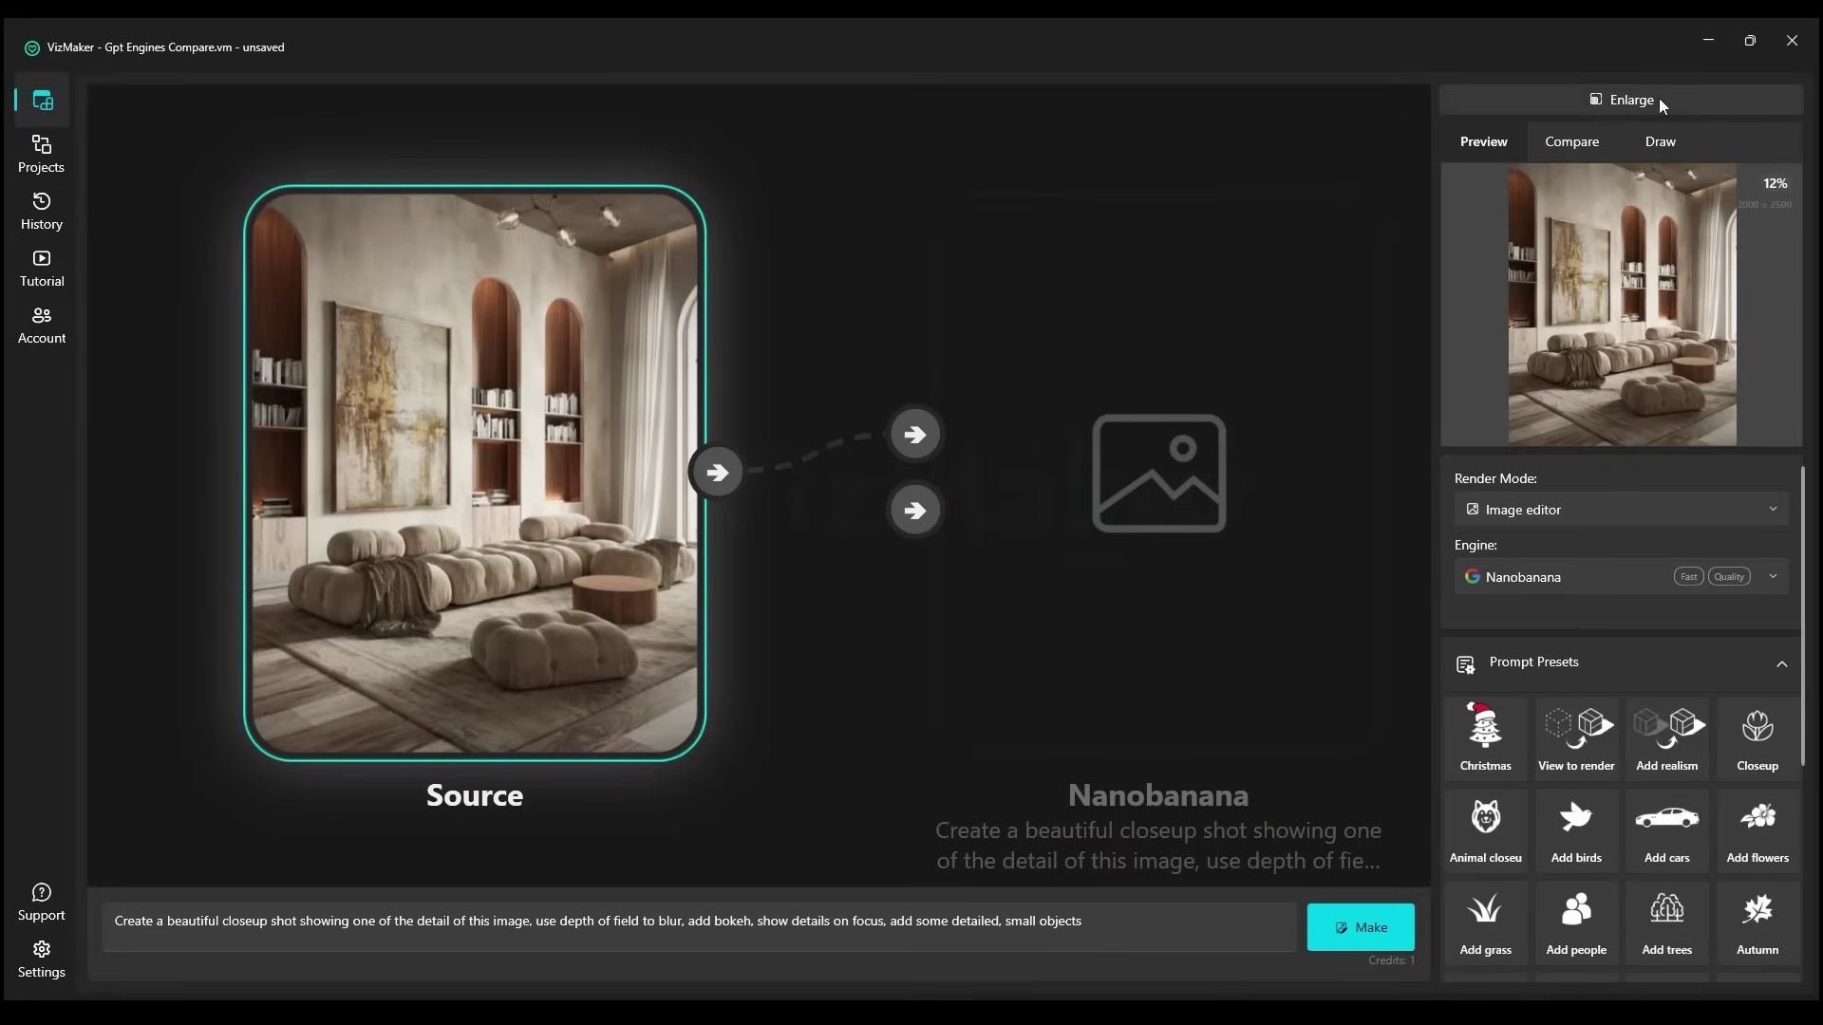
Draw on the enlarged living room image: paste the copied sofa, scale it up and add a red arrow pointing to the existing sofa
left_click(1656, 99)
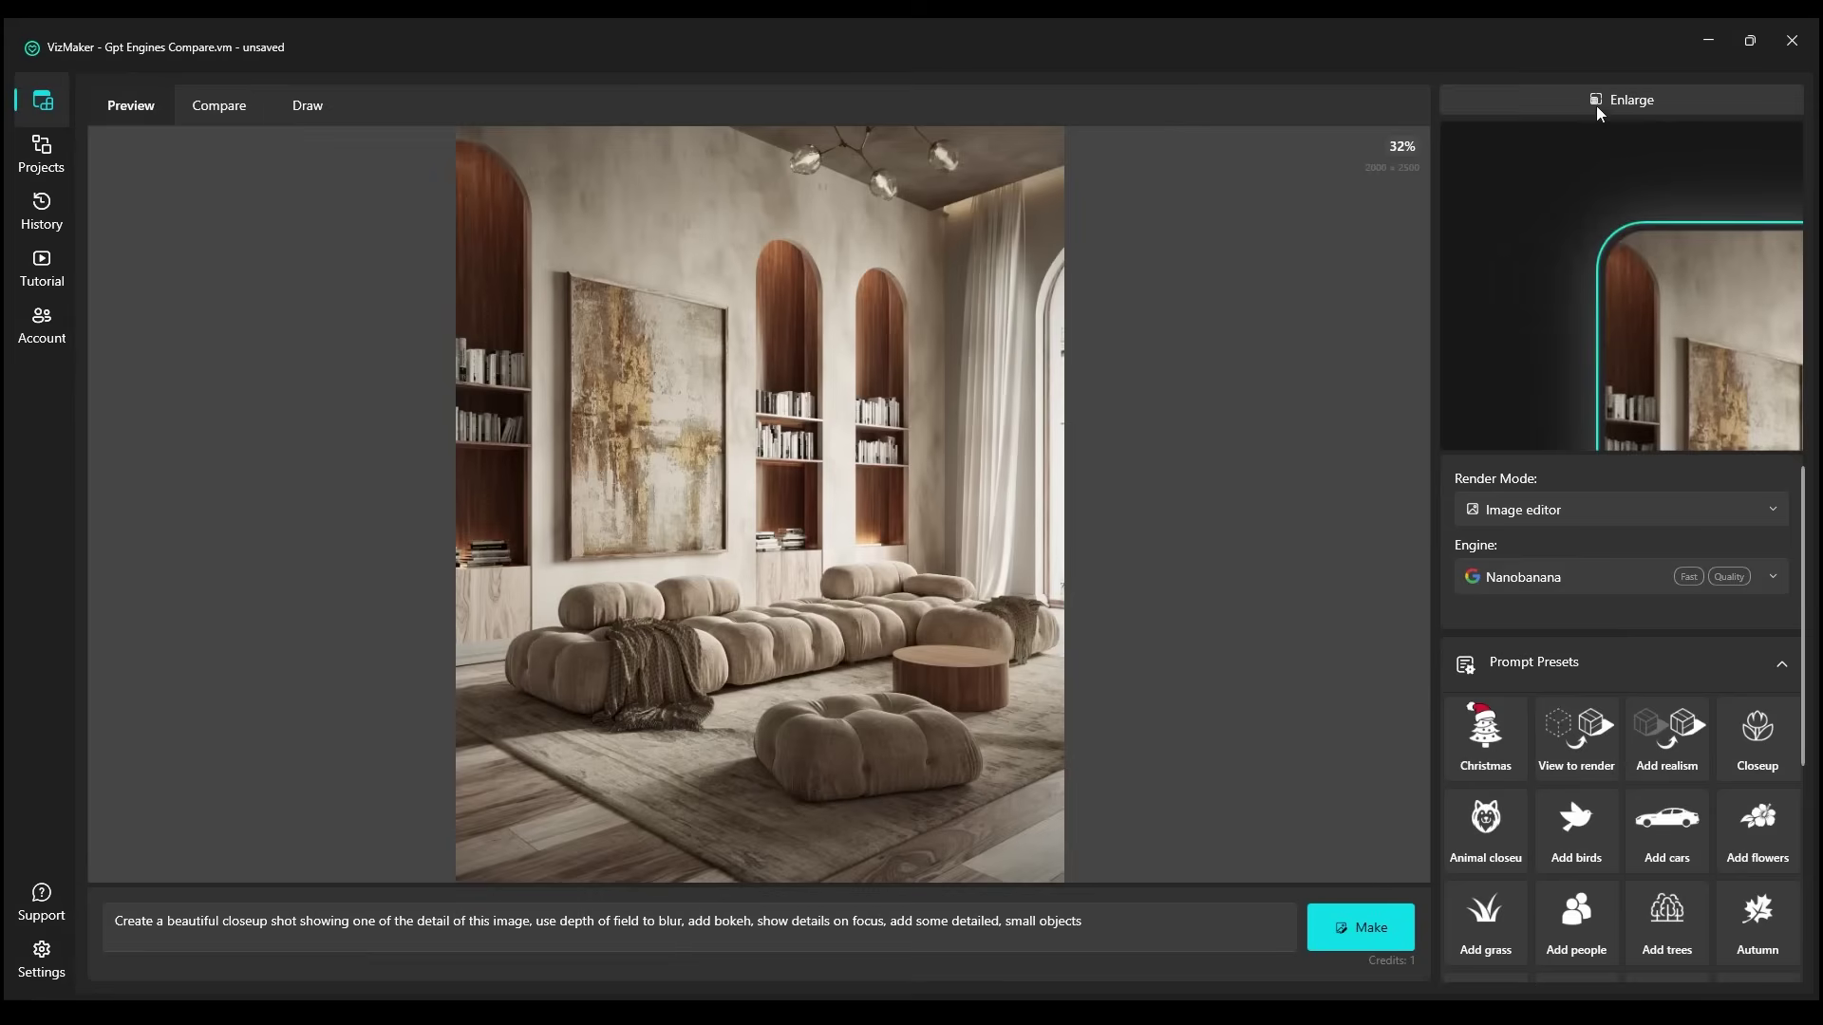
left_click(311, 106)
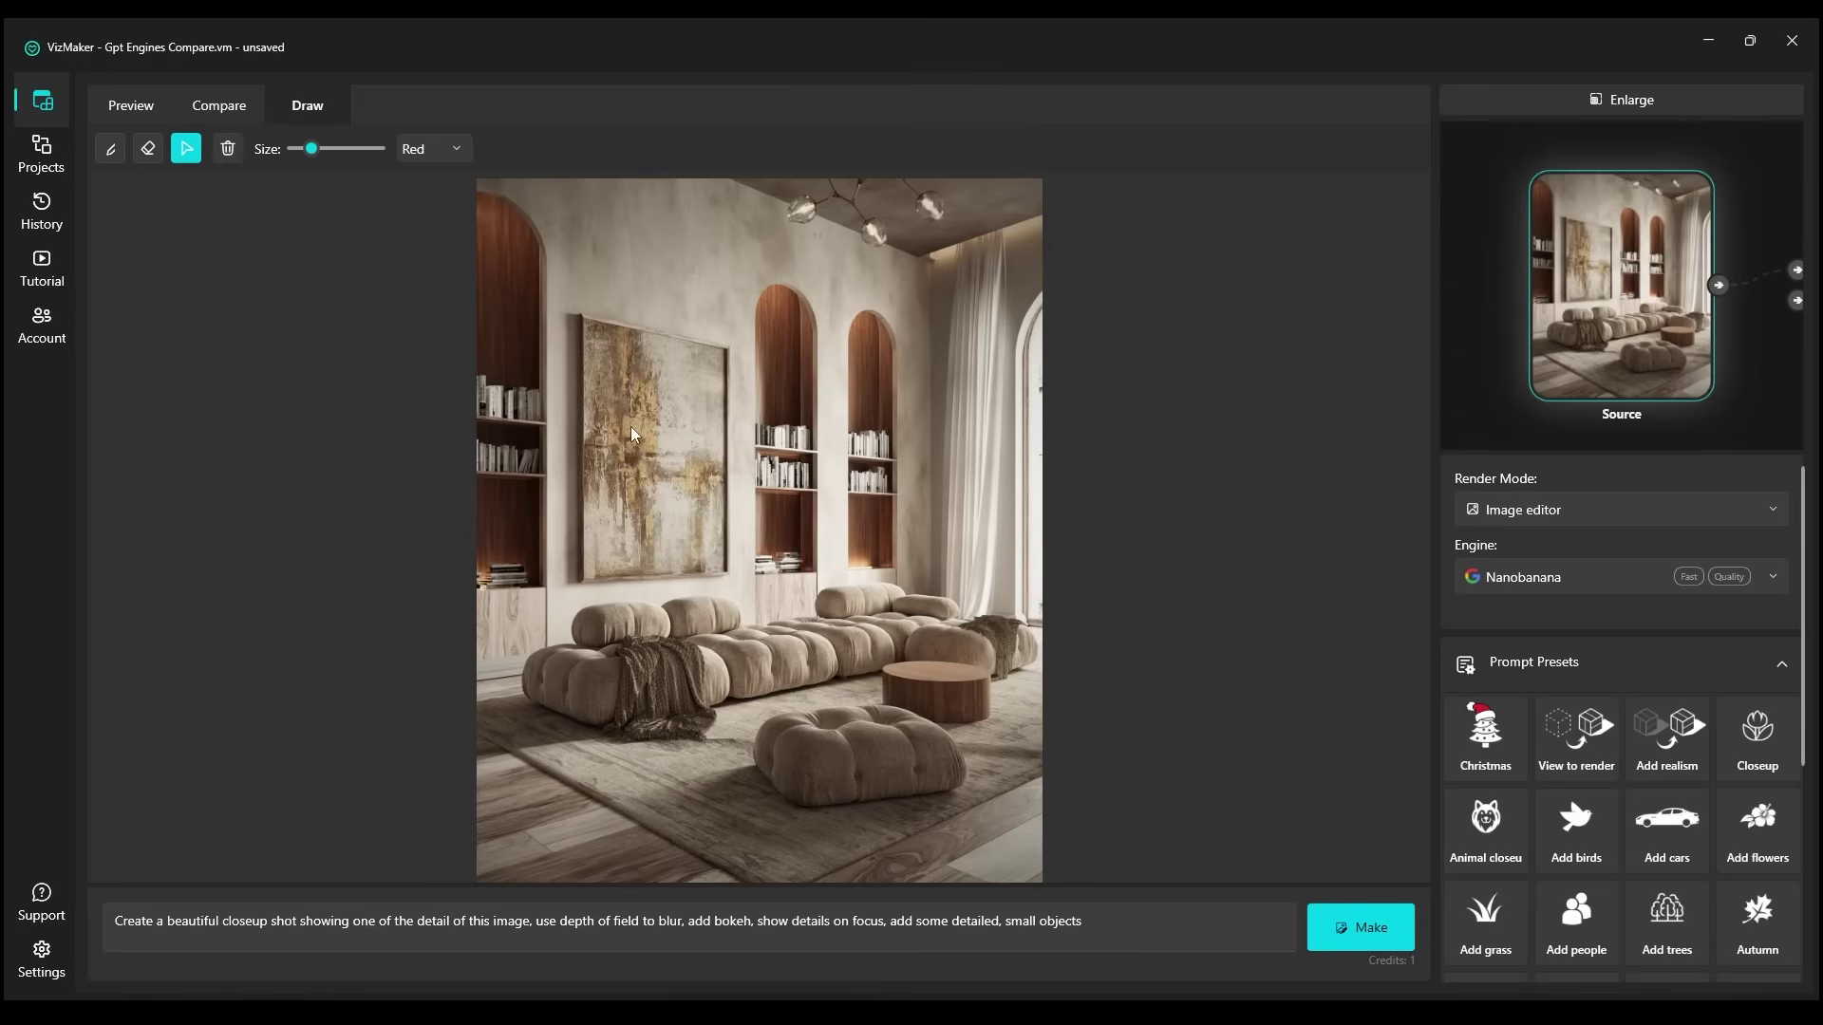
left_click(655, 447)
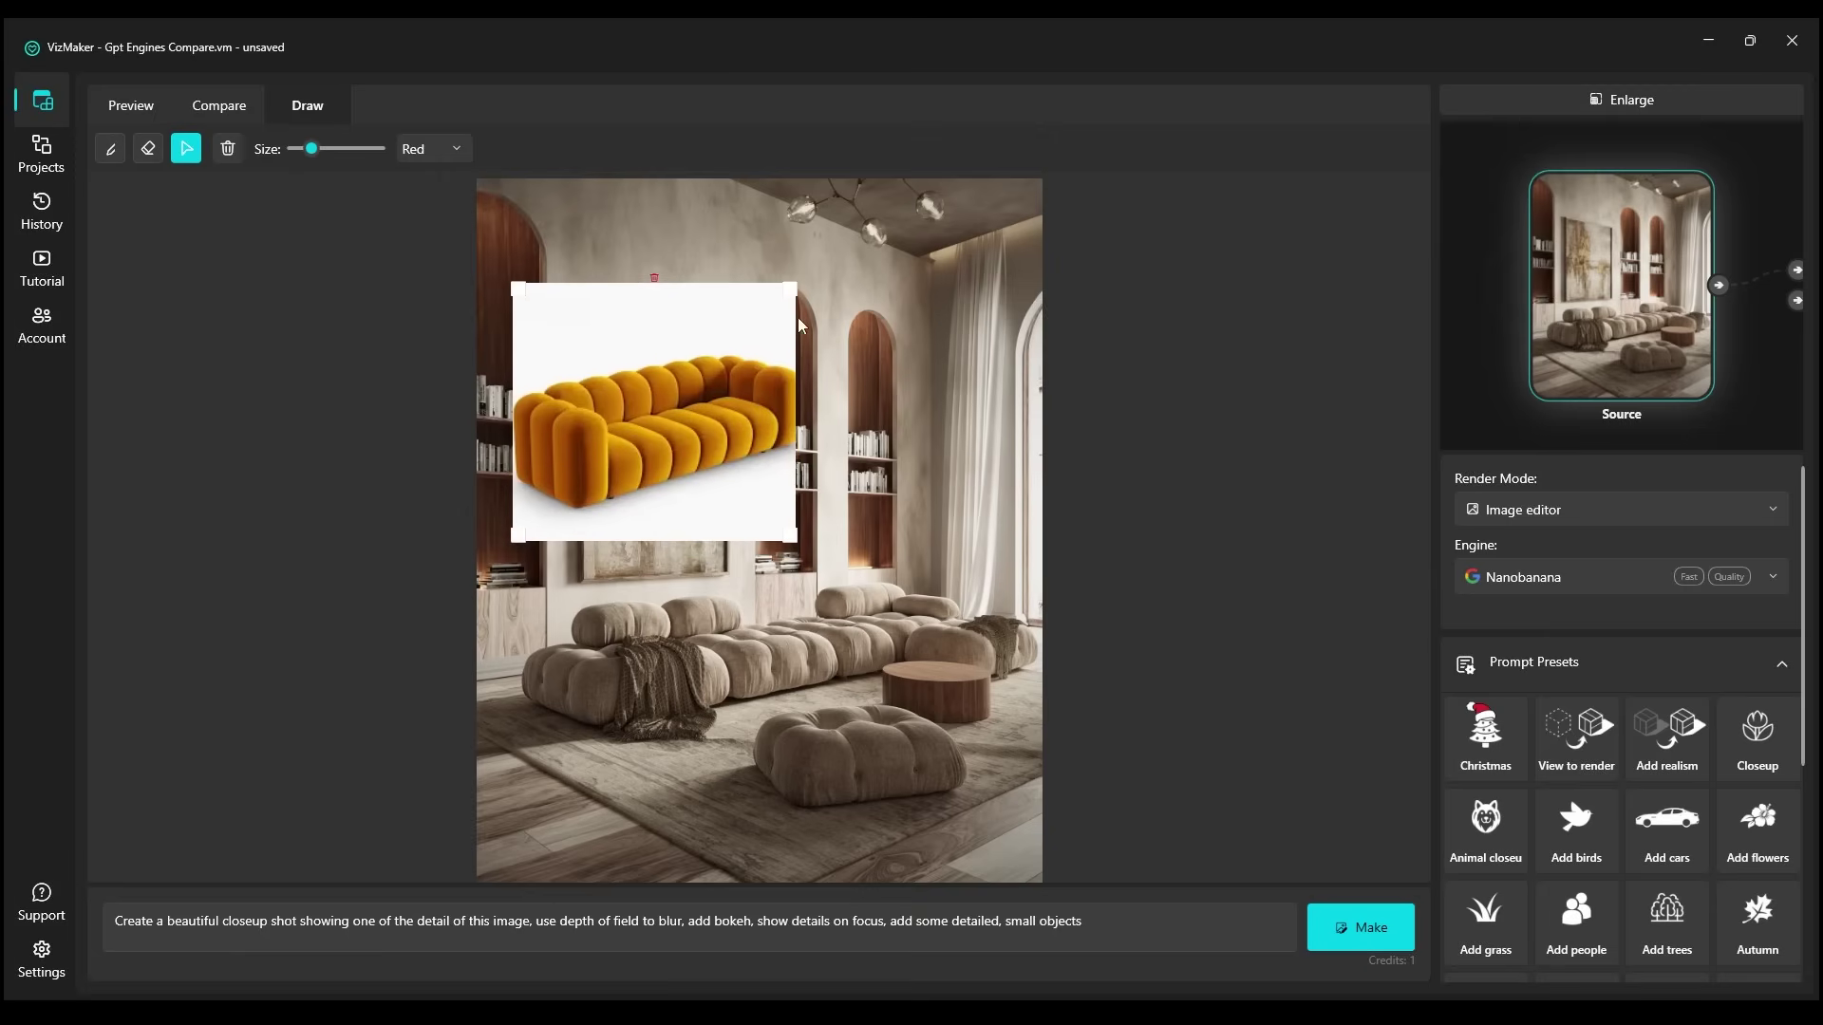
left_click_drag(794, 287, 847, 245)
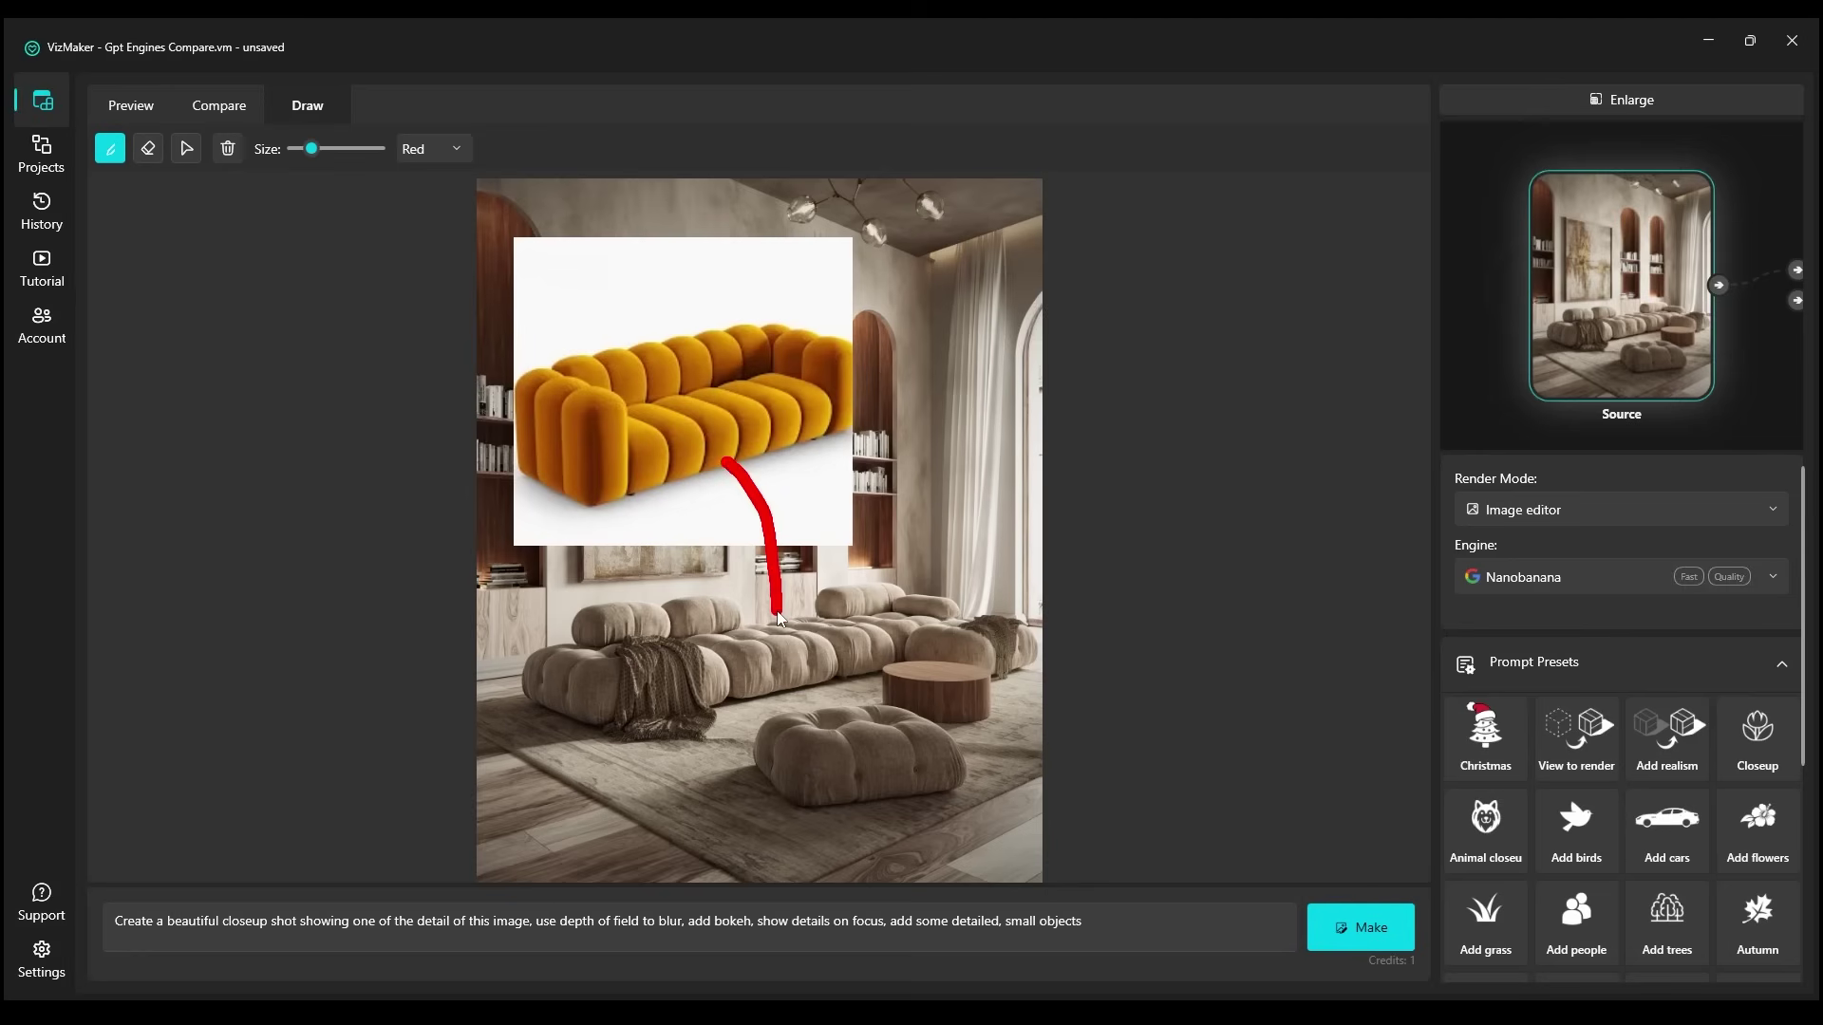
Replace the prompt with "change the sofa" and generate the edit with the Nanobanana engine
left_click(827, 928)
key("ctrl+a")
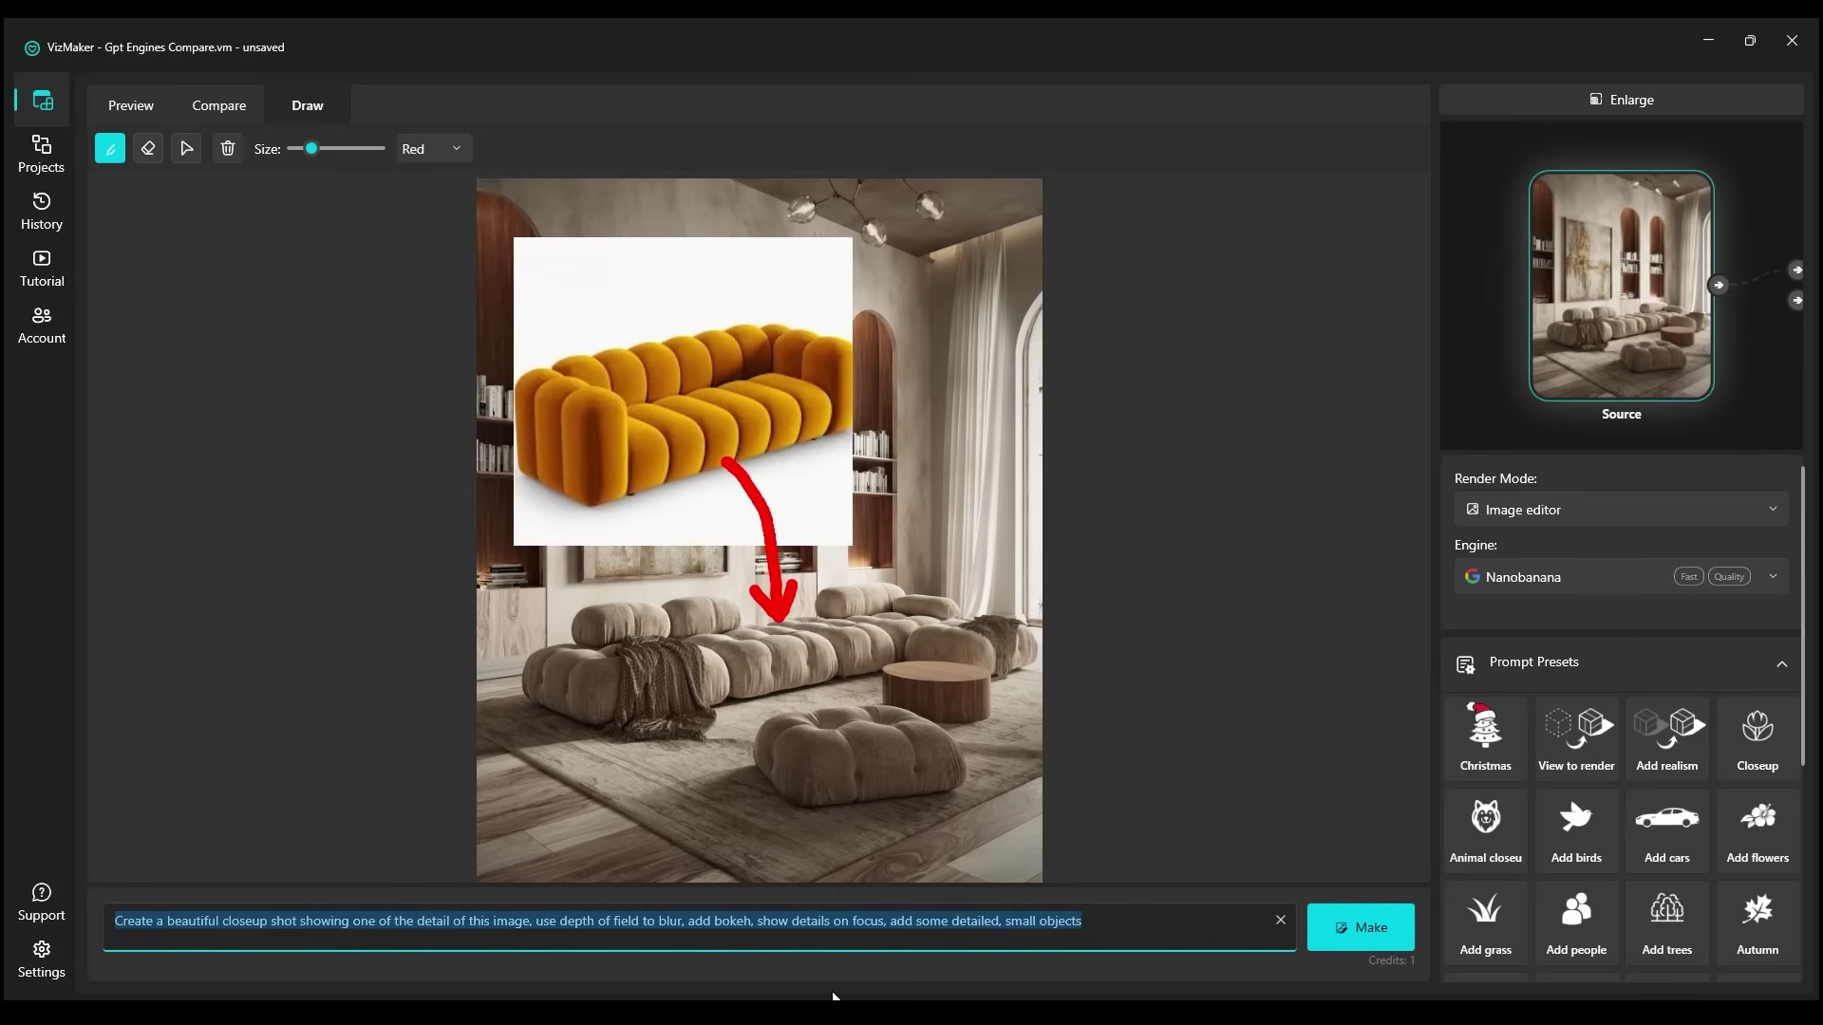
type("change the sofa")
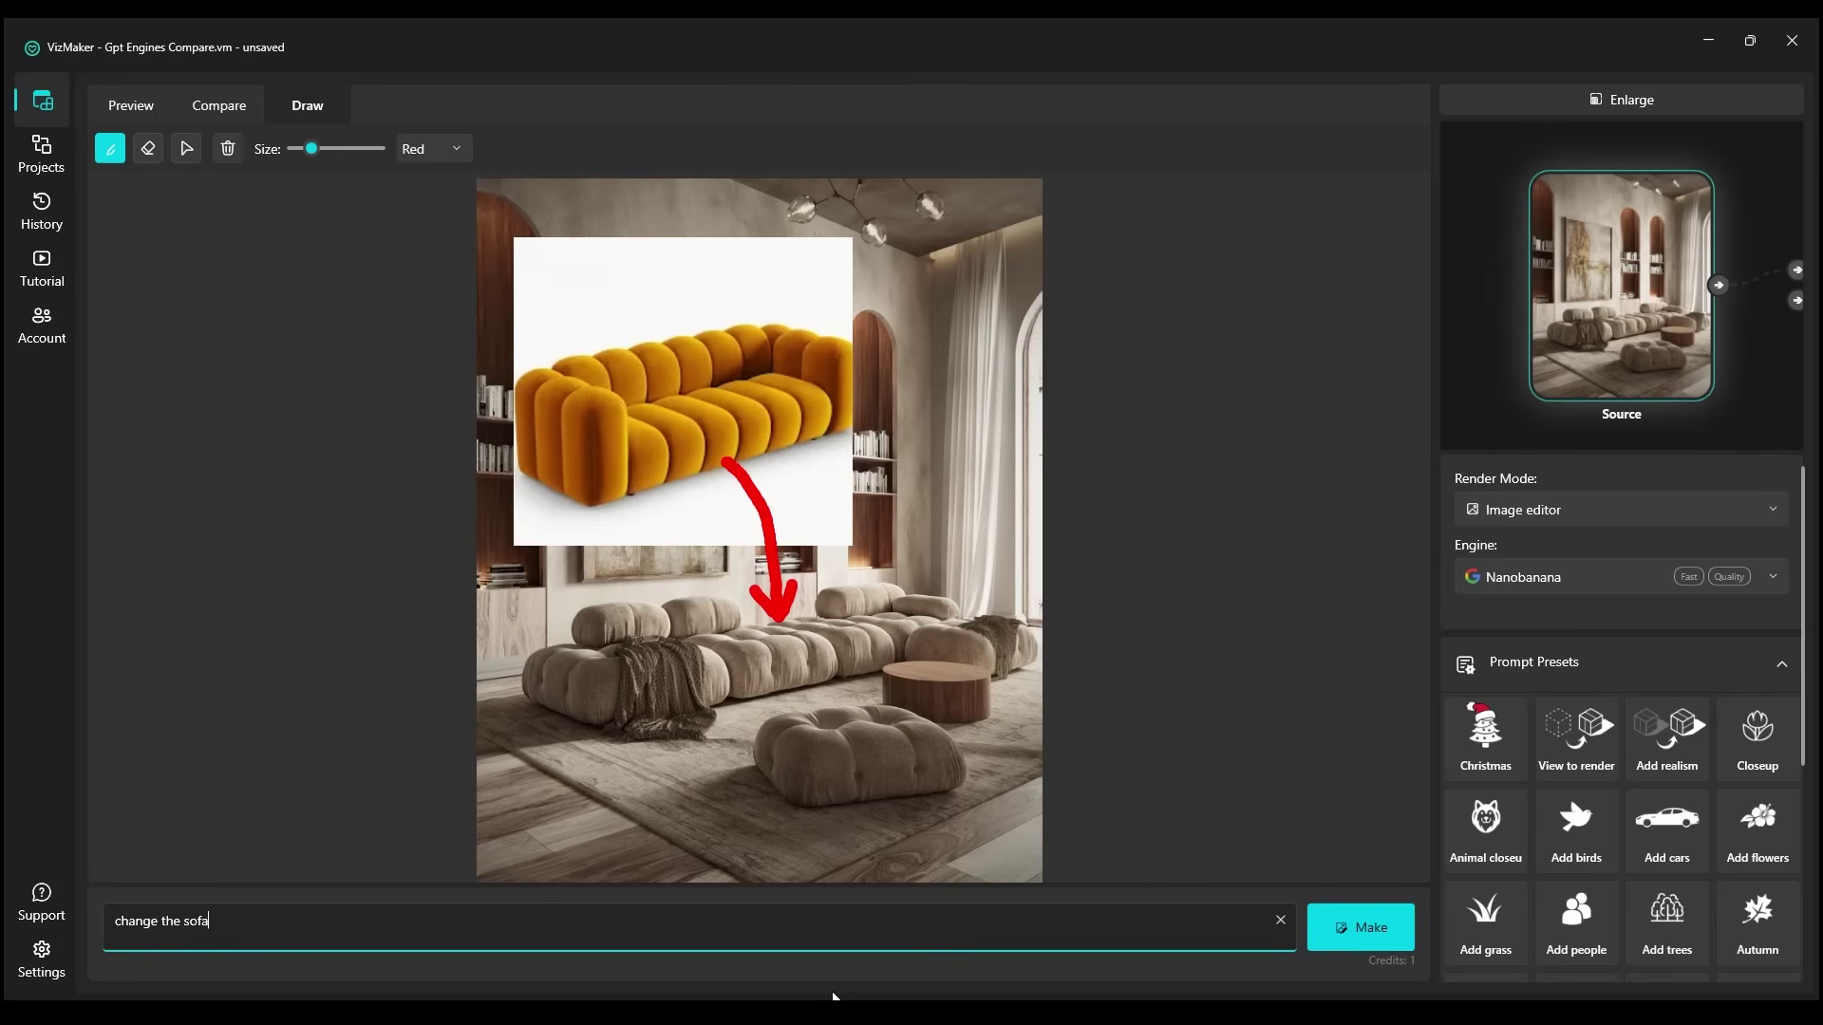
left_click(1392, 946)
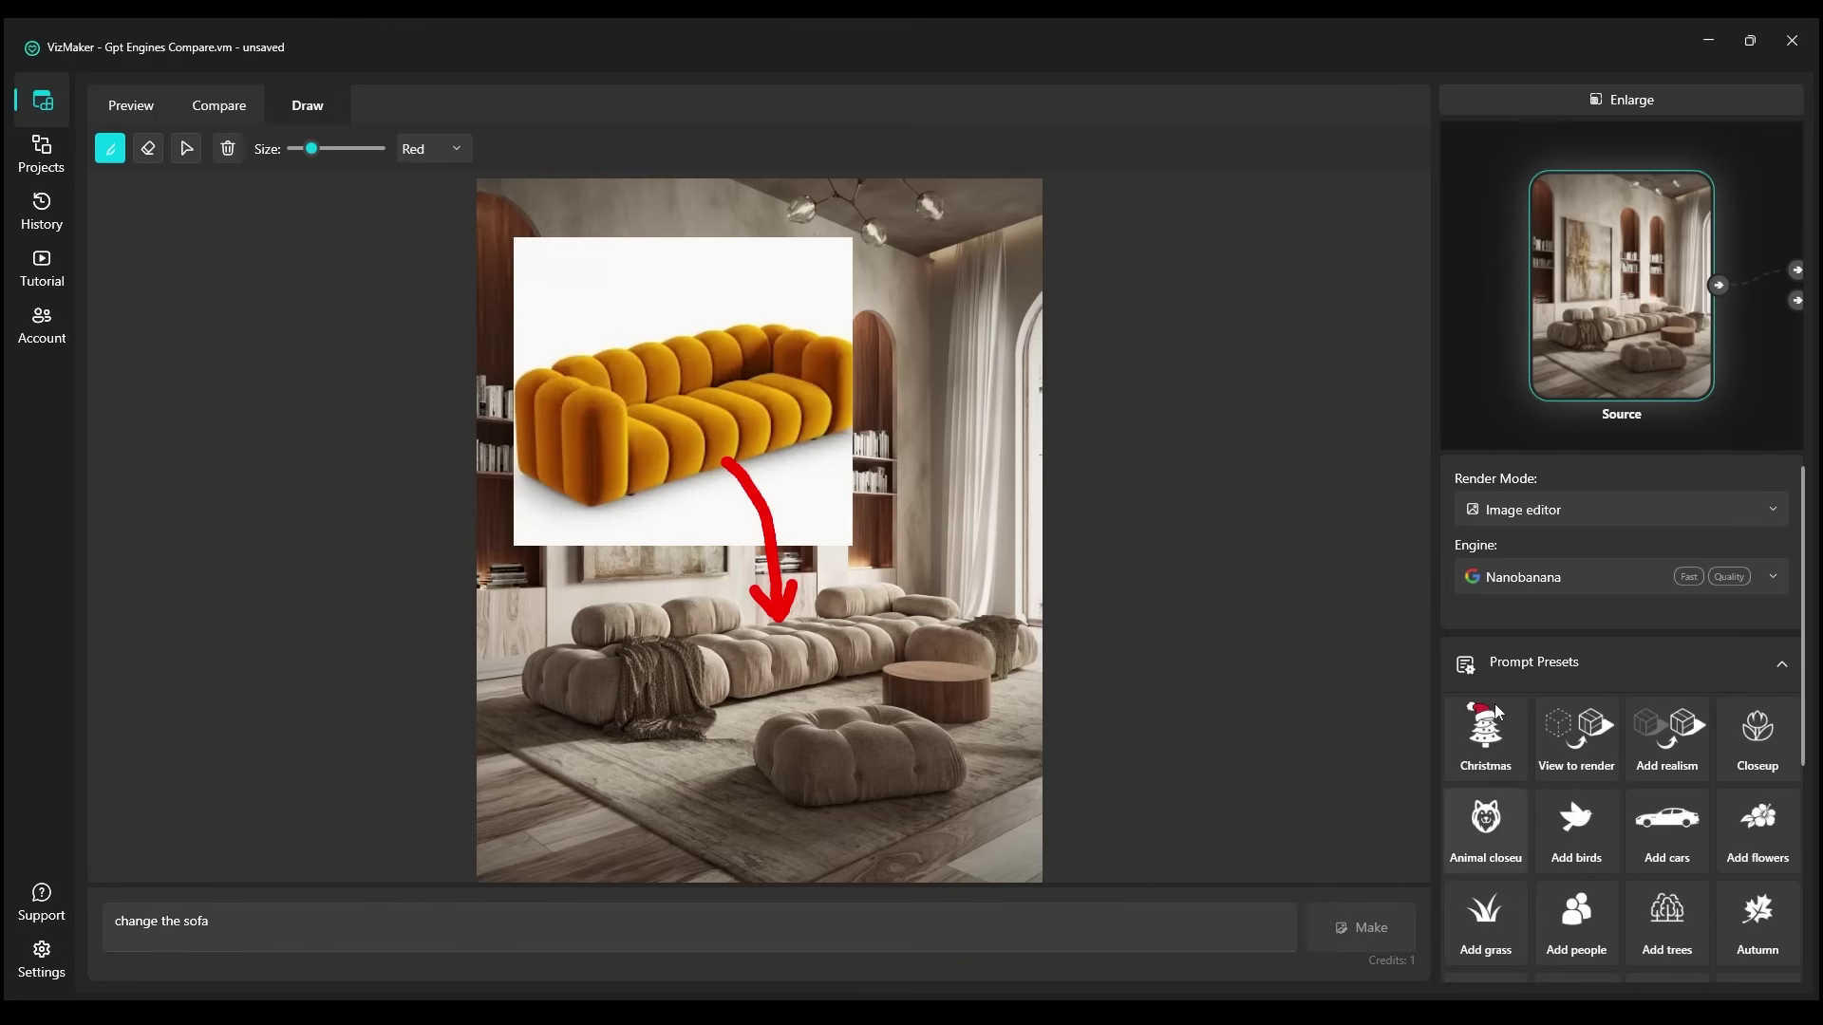
Generate the same sofa change with the GPT Image 1.5 engine and with Nanobanana Pro at 2k resolution
left_click(1551, 579)
left_click(1576, 670)
left_click(1339, 936)
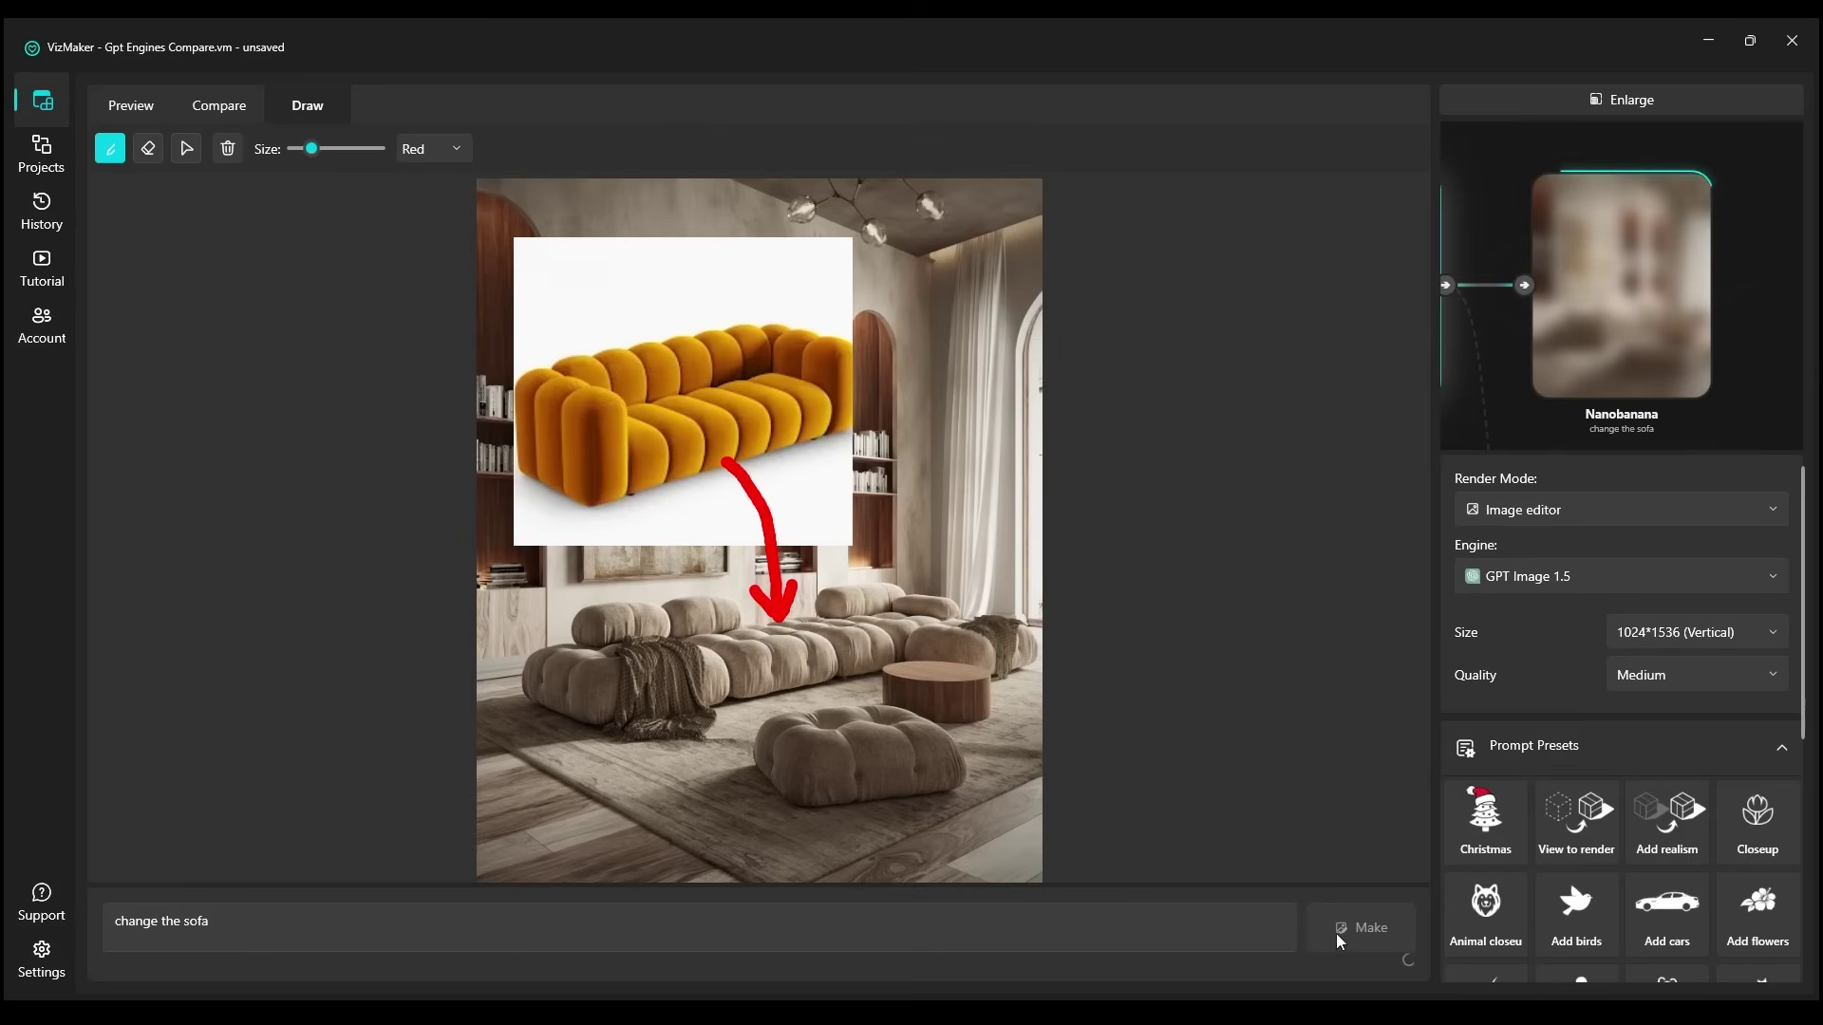
left_click(1374, 948)
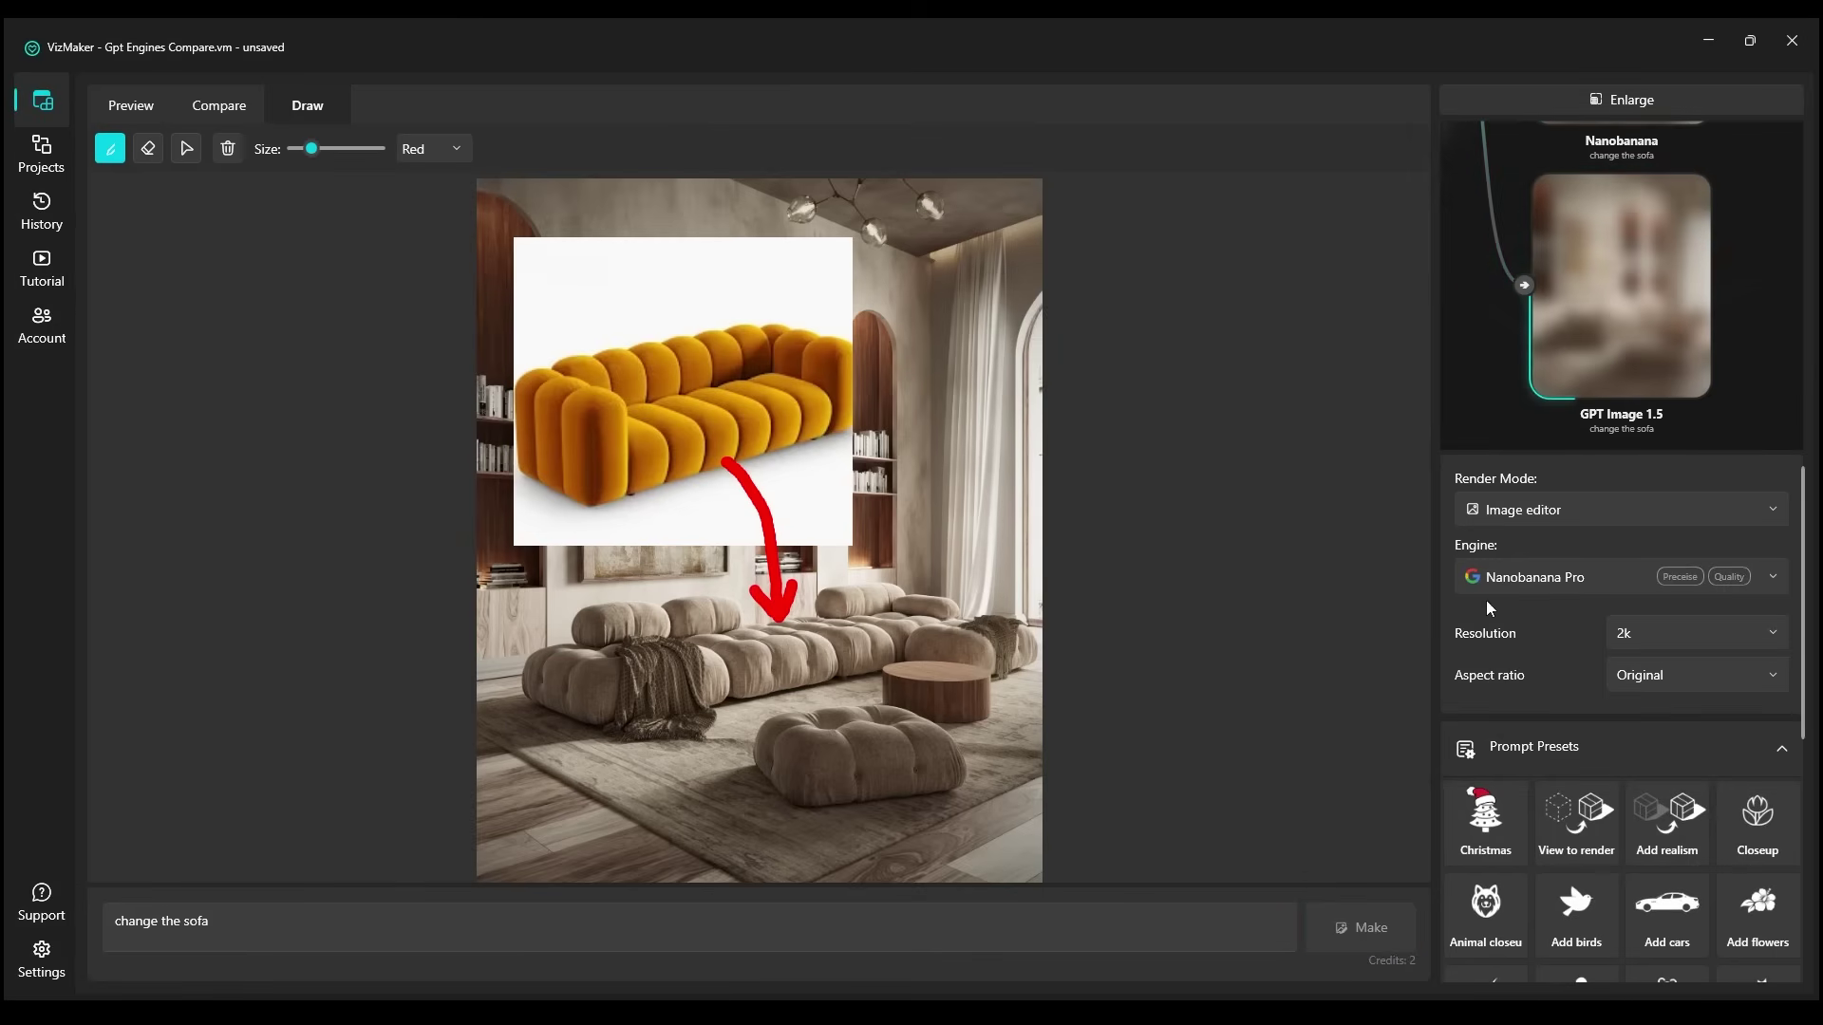
Return to the large canvas and compare the Nanobanana sofa result with the source image and its drawn reference
left_click(1635, 100)
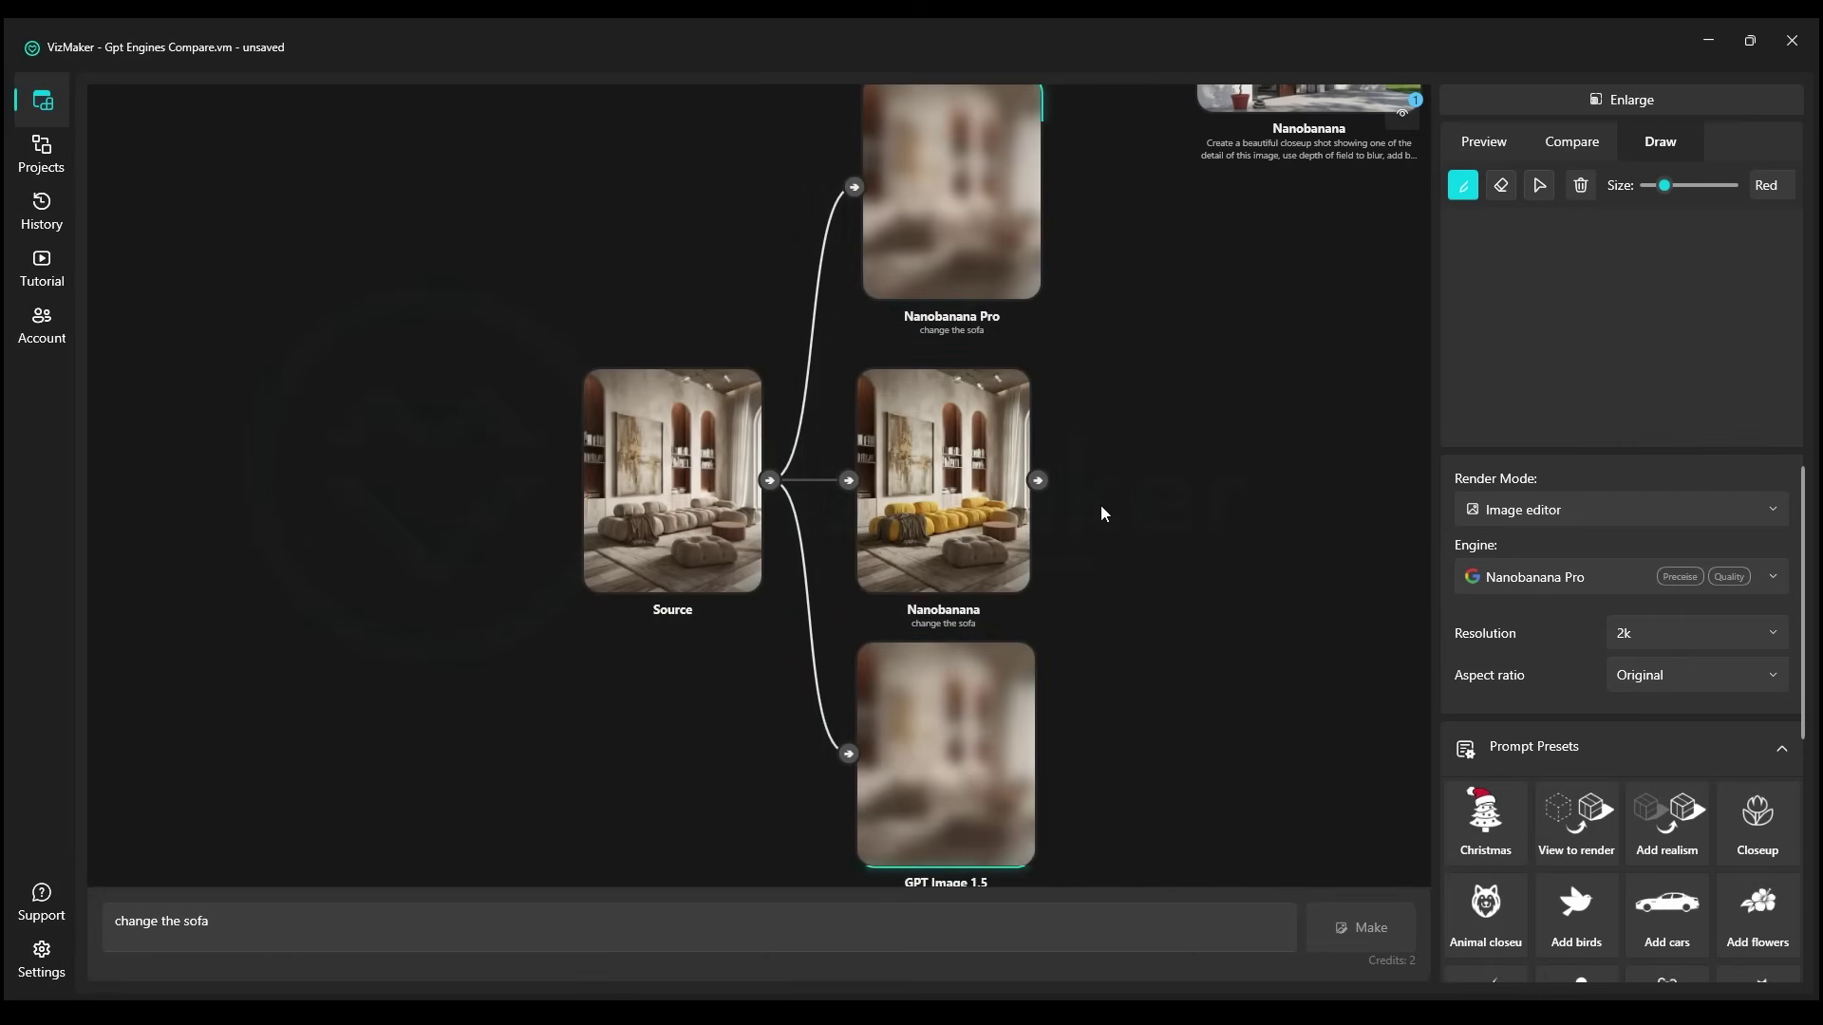
scroll(1273, 365, "up", 5)
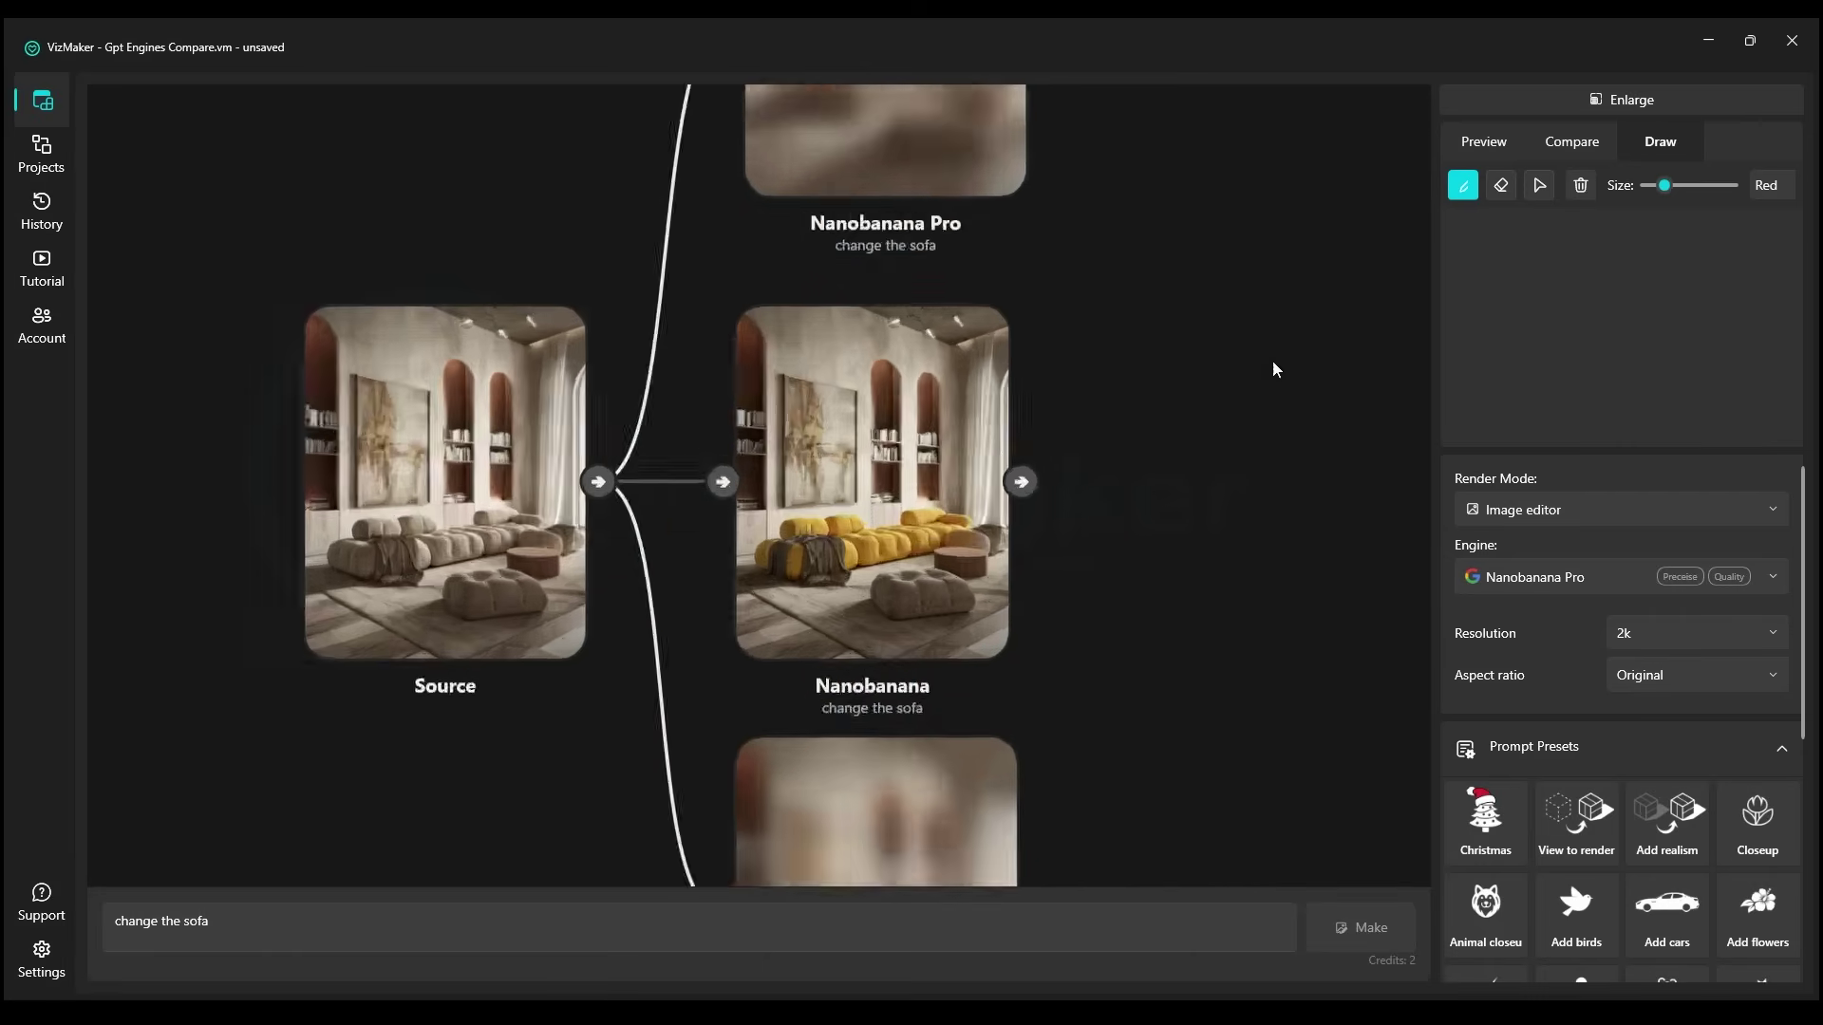
left_click_drag(714, 655, 979, 602)
left_click_drag(905, 542, 948, 557)
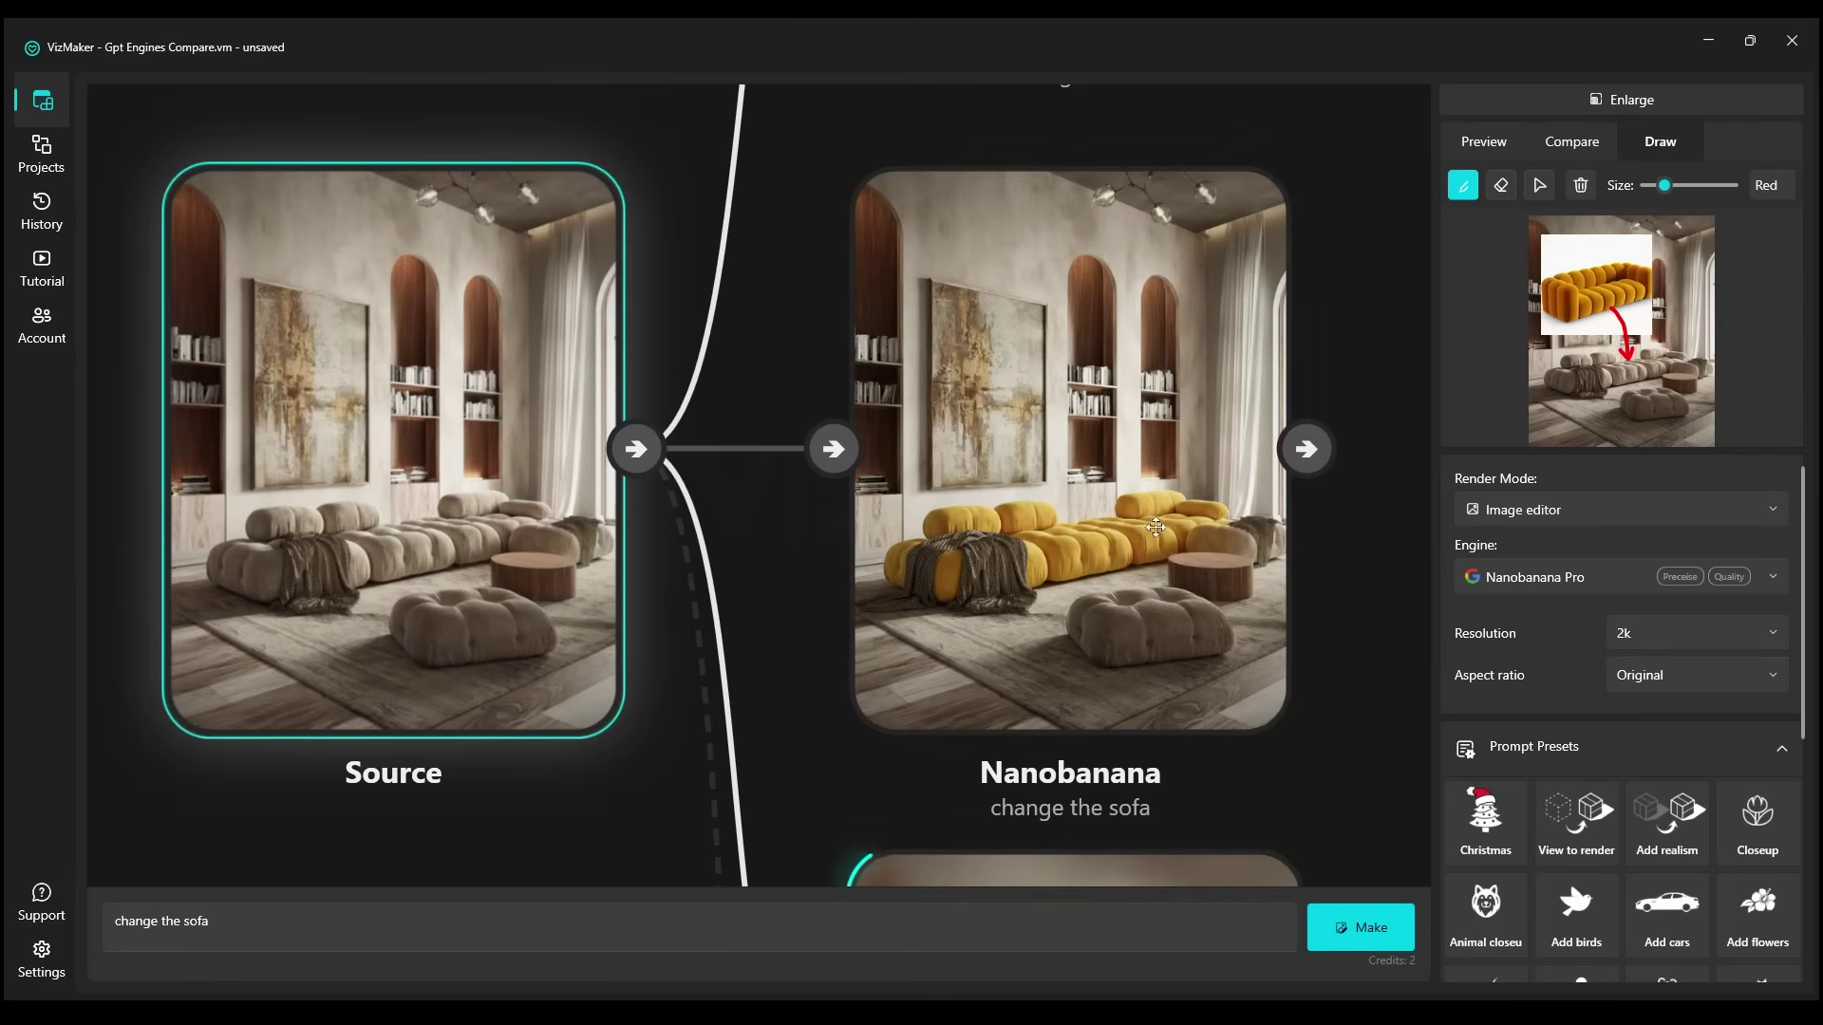
left_click_drag(1253, 539, 1140, 499)
scroll(1211, 486, "down", 3)
scroll(1212, 486, "down", 3)
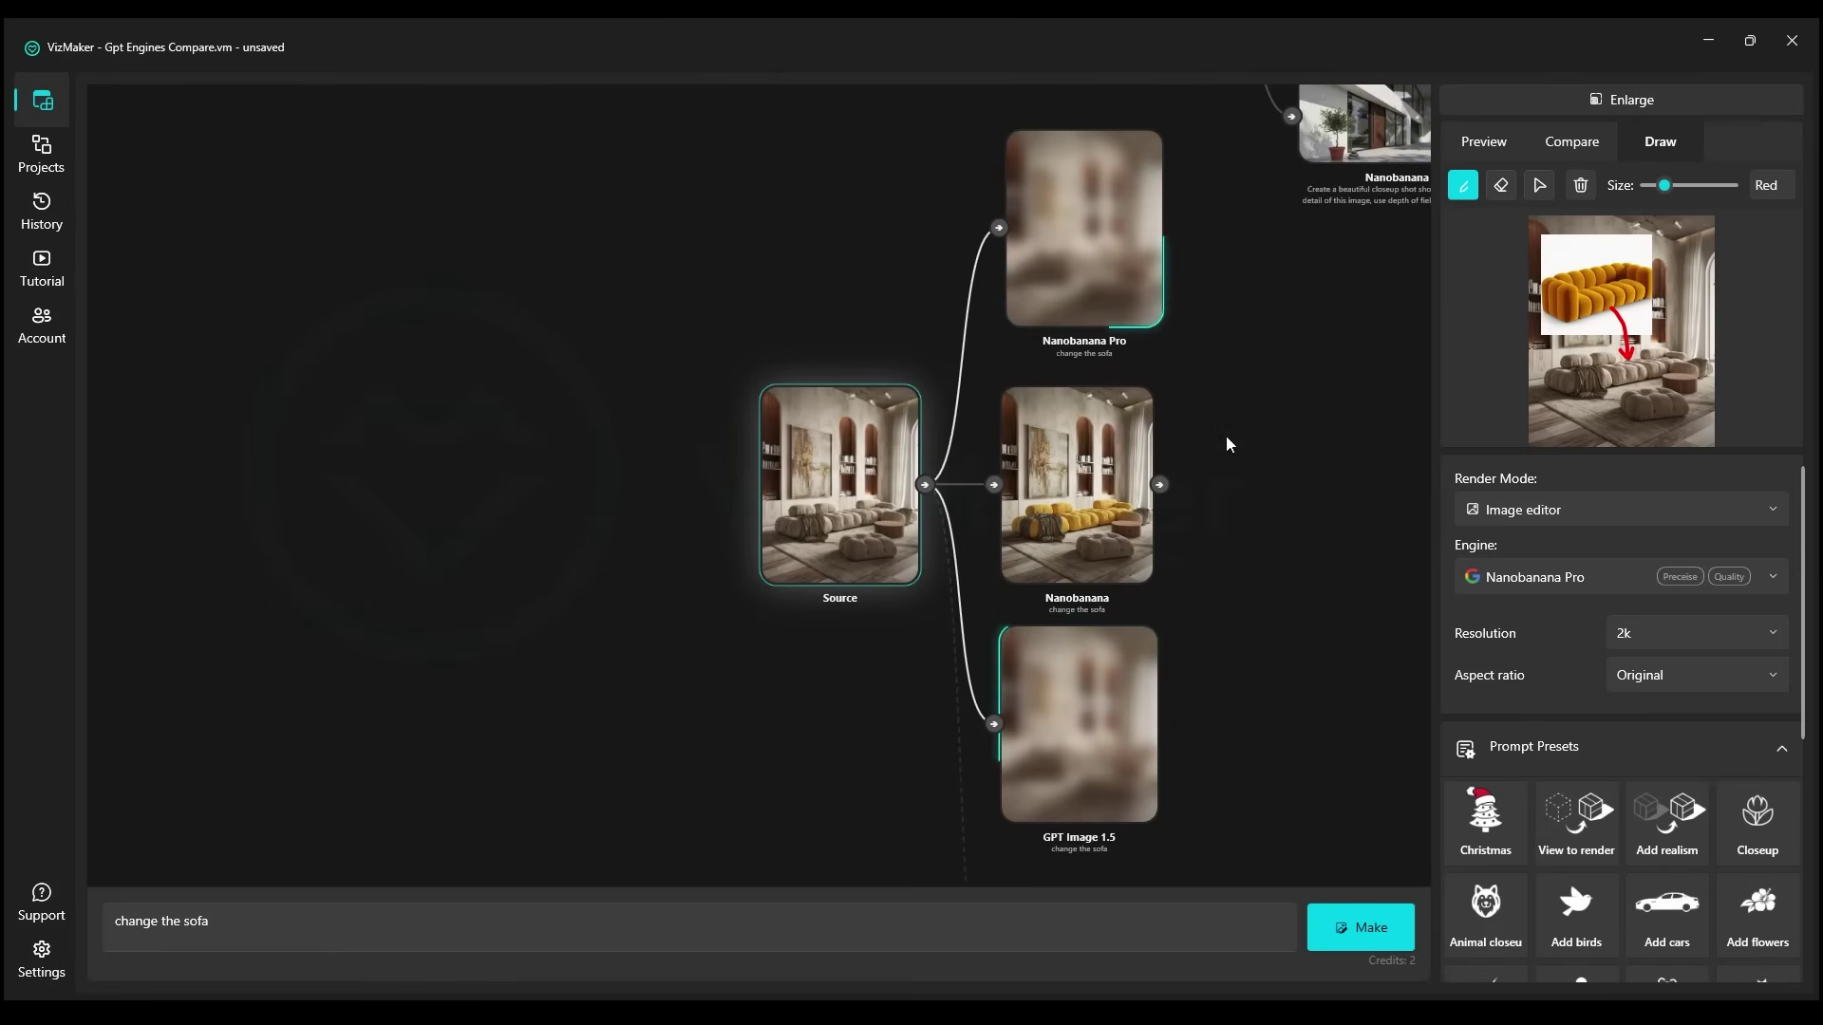
Check the progress of the GPT Image 1.5 and Nanobanana Pro sofa edits beside the Nanobanana result
left_click_drag(1285, 279, 898, 680)
left_click_drag(1125, 472, 940, 481)
left_click_drag(940, 481, 1122, 466)
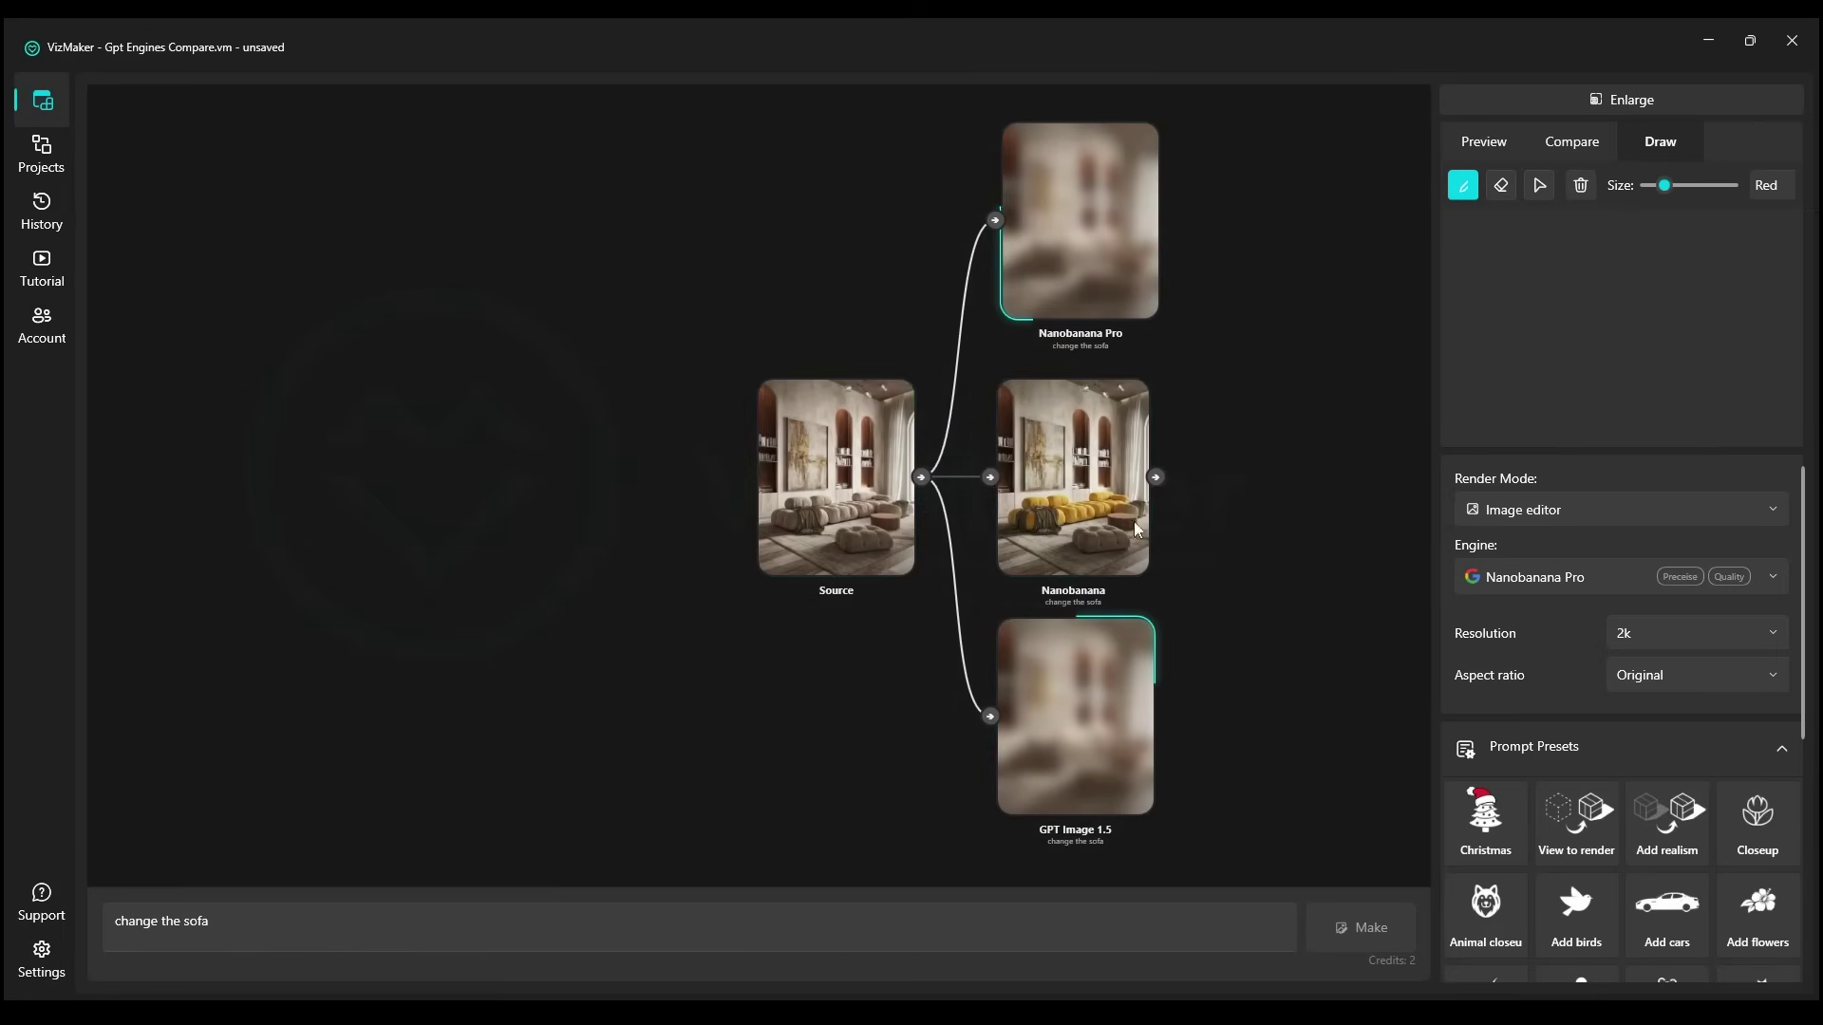
scroll(1079, 595, "up", 5)
scroll(1139, 593, "down", 4)
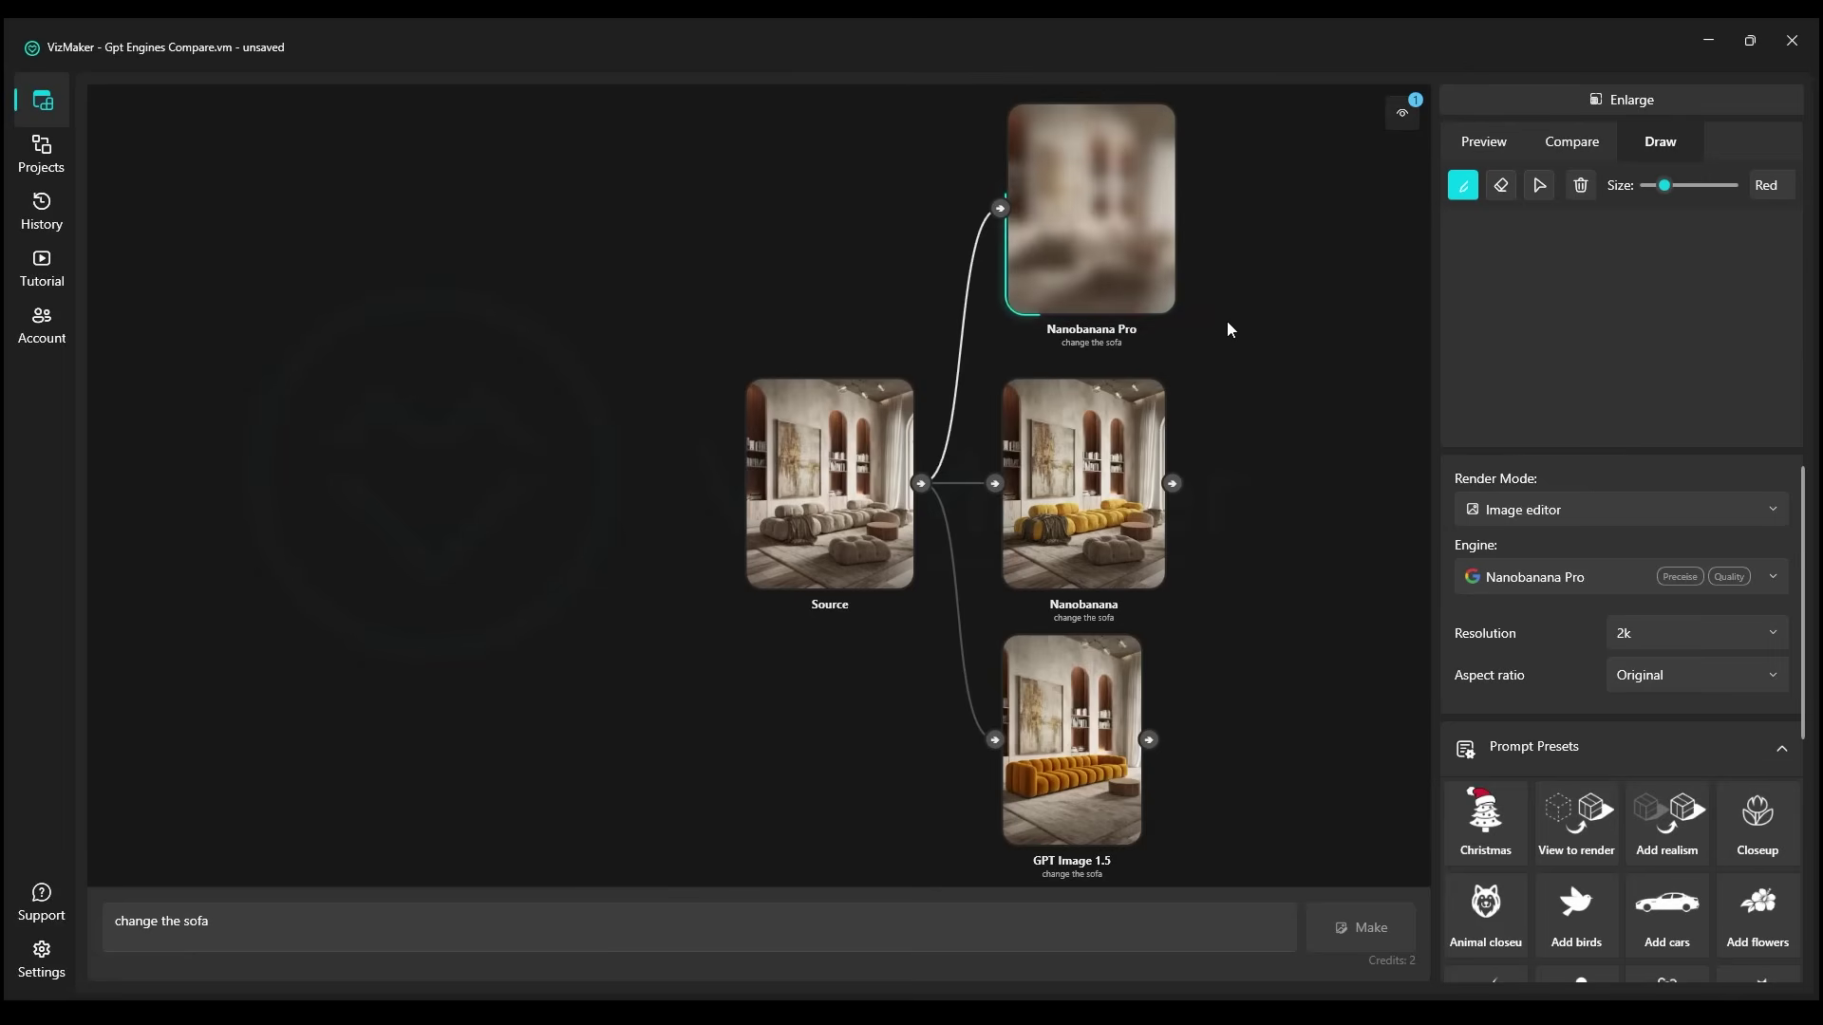
Examine the GPT Image 1.5 sofa result and compare it with the source image's annotated sofa reference
left_click(1403, 115)
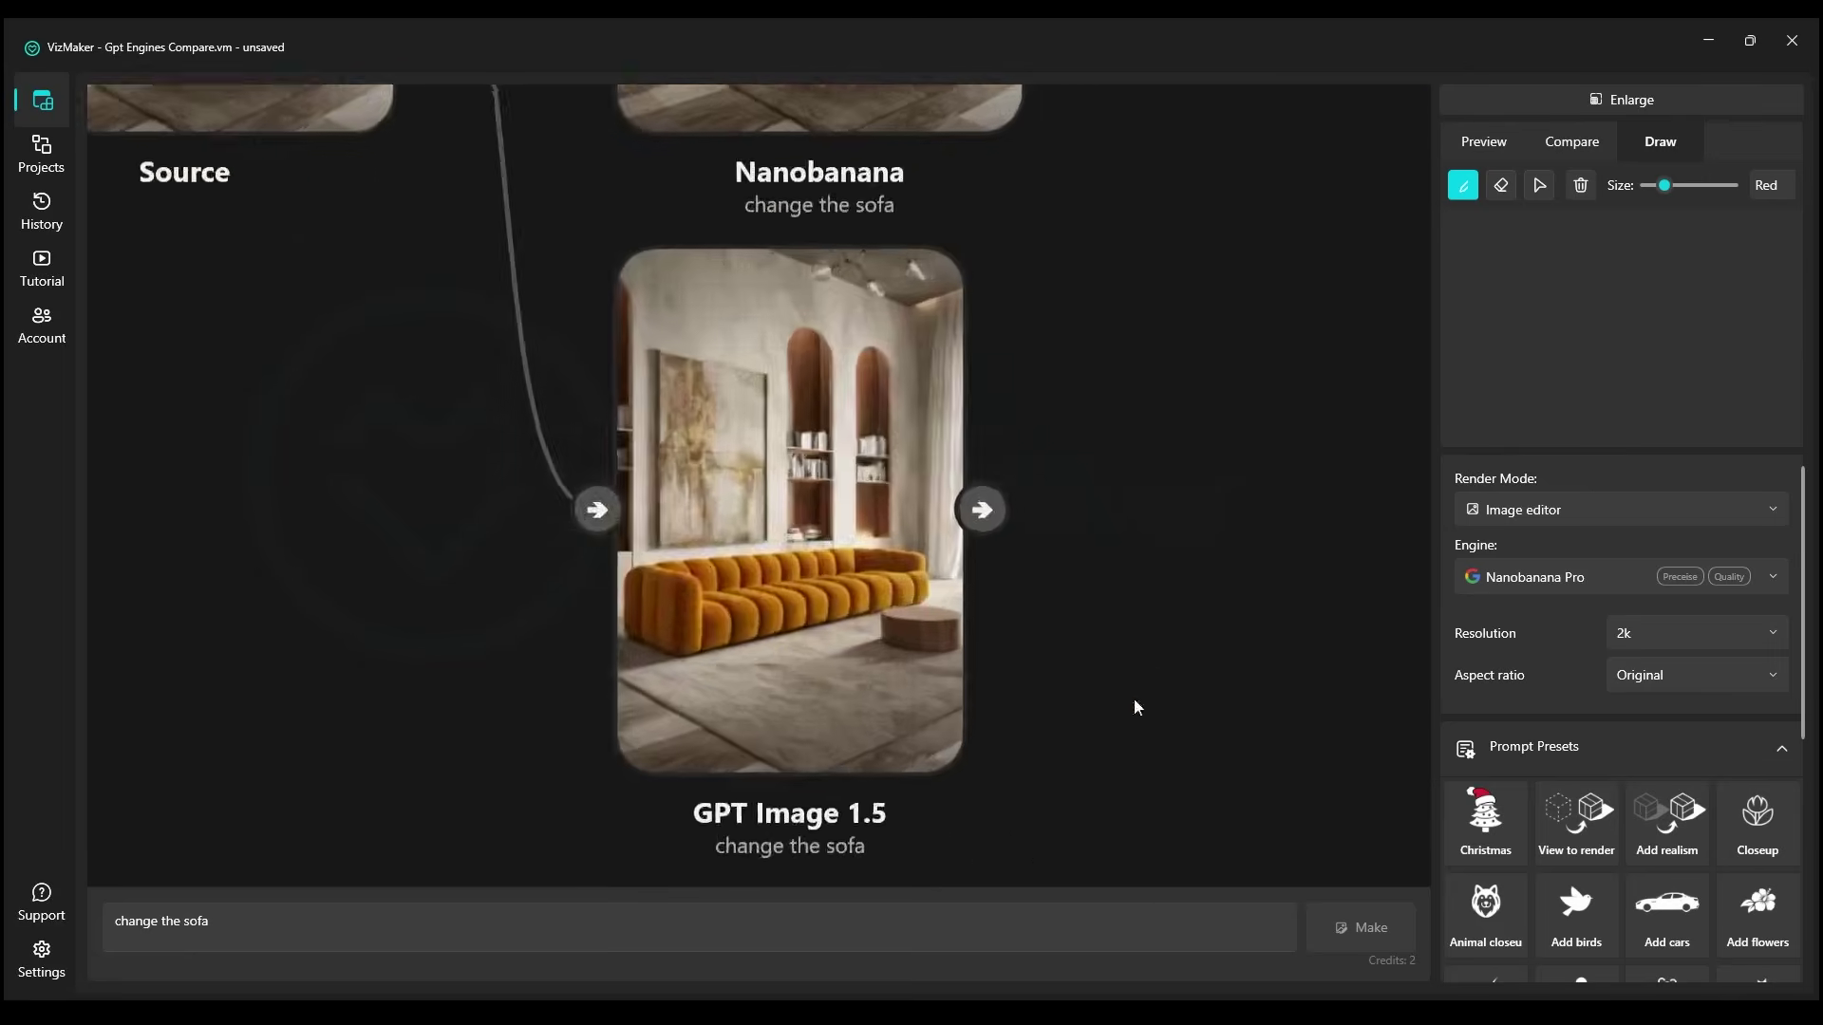
scroll(758, 572, "down", 3)
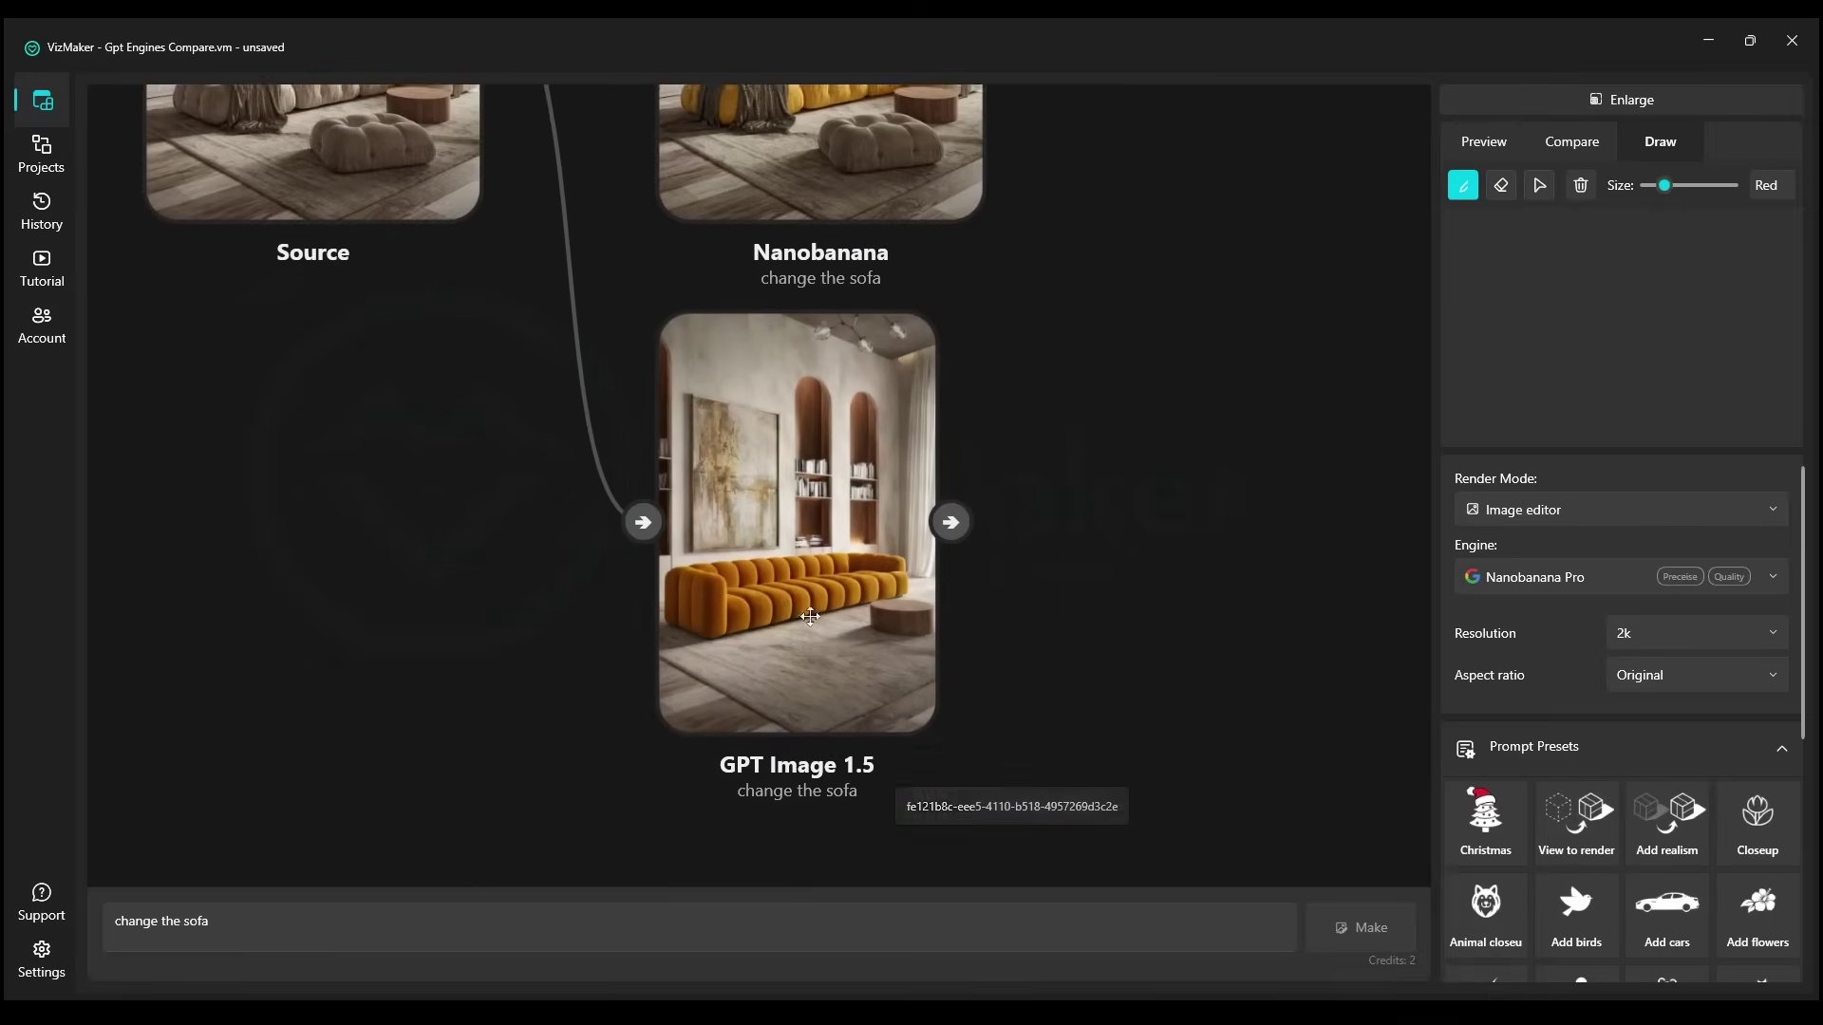
left_click(556, 266)
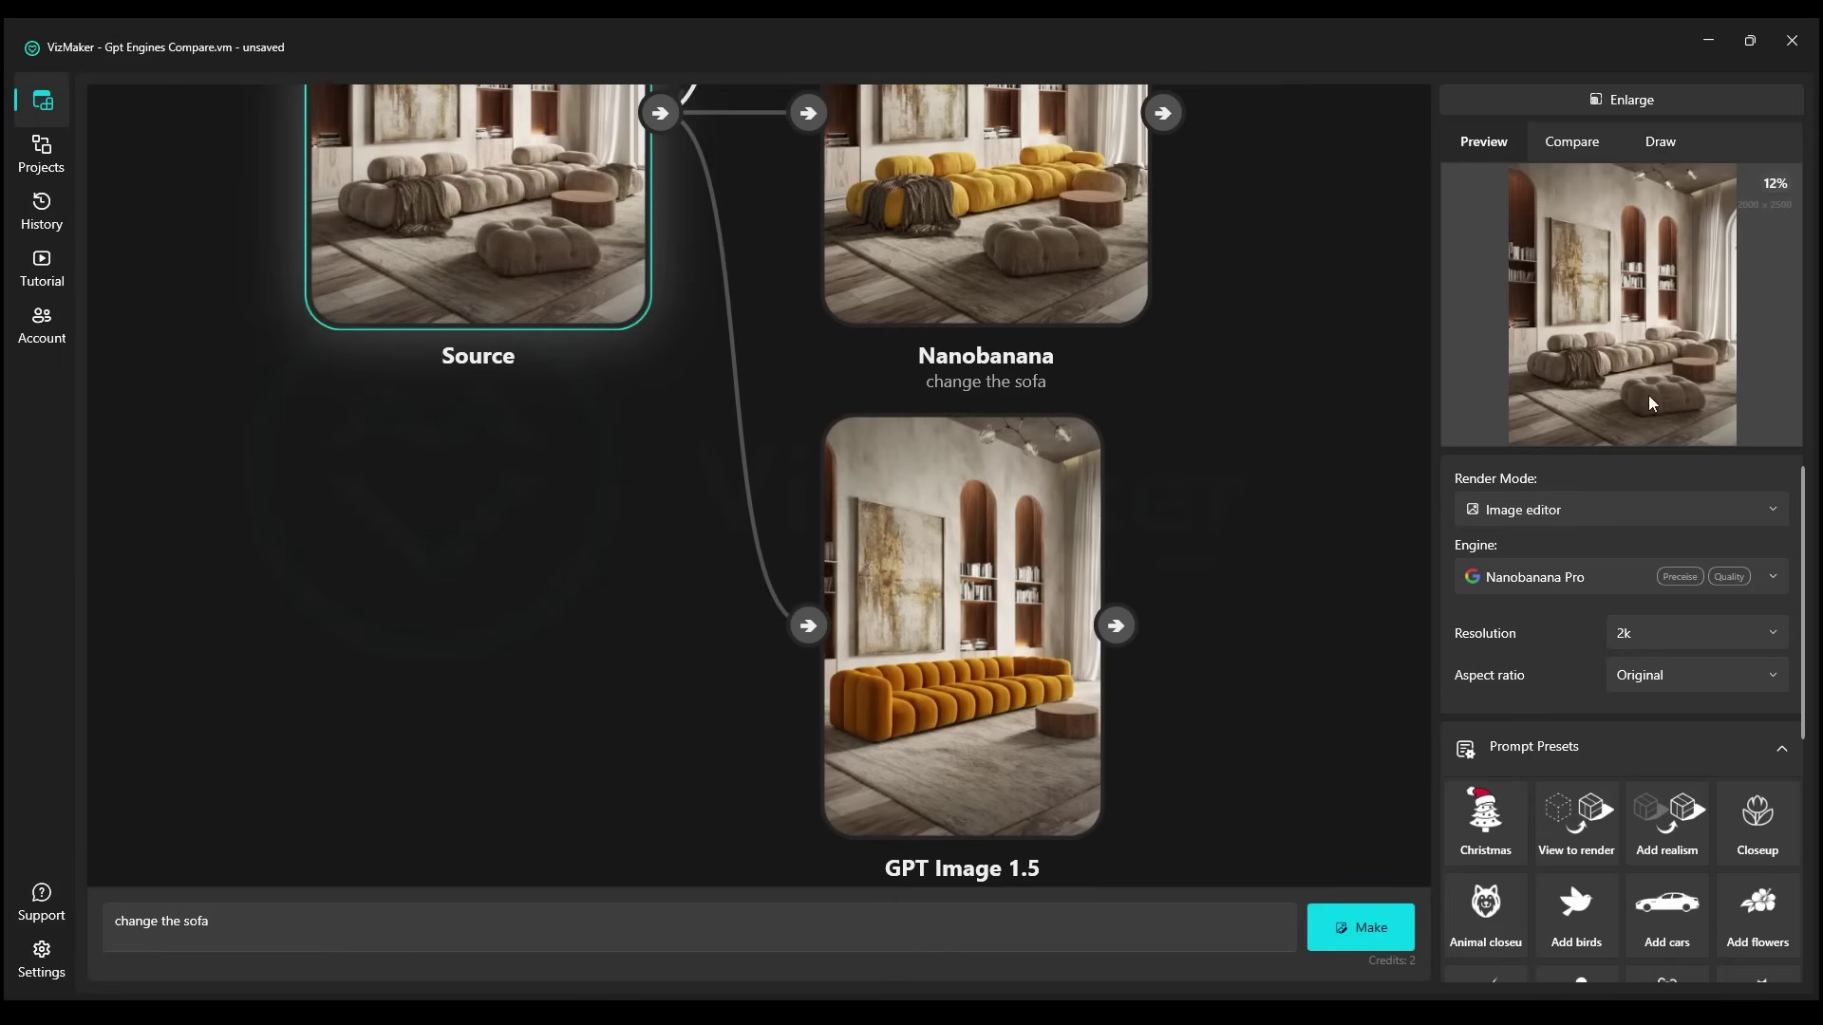
left_click(1652, 147)
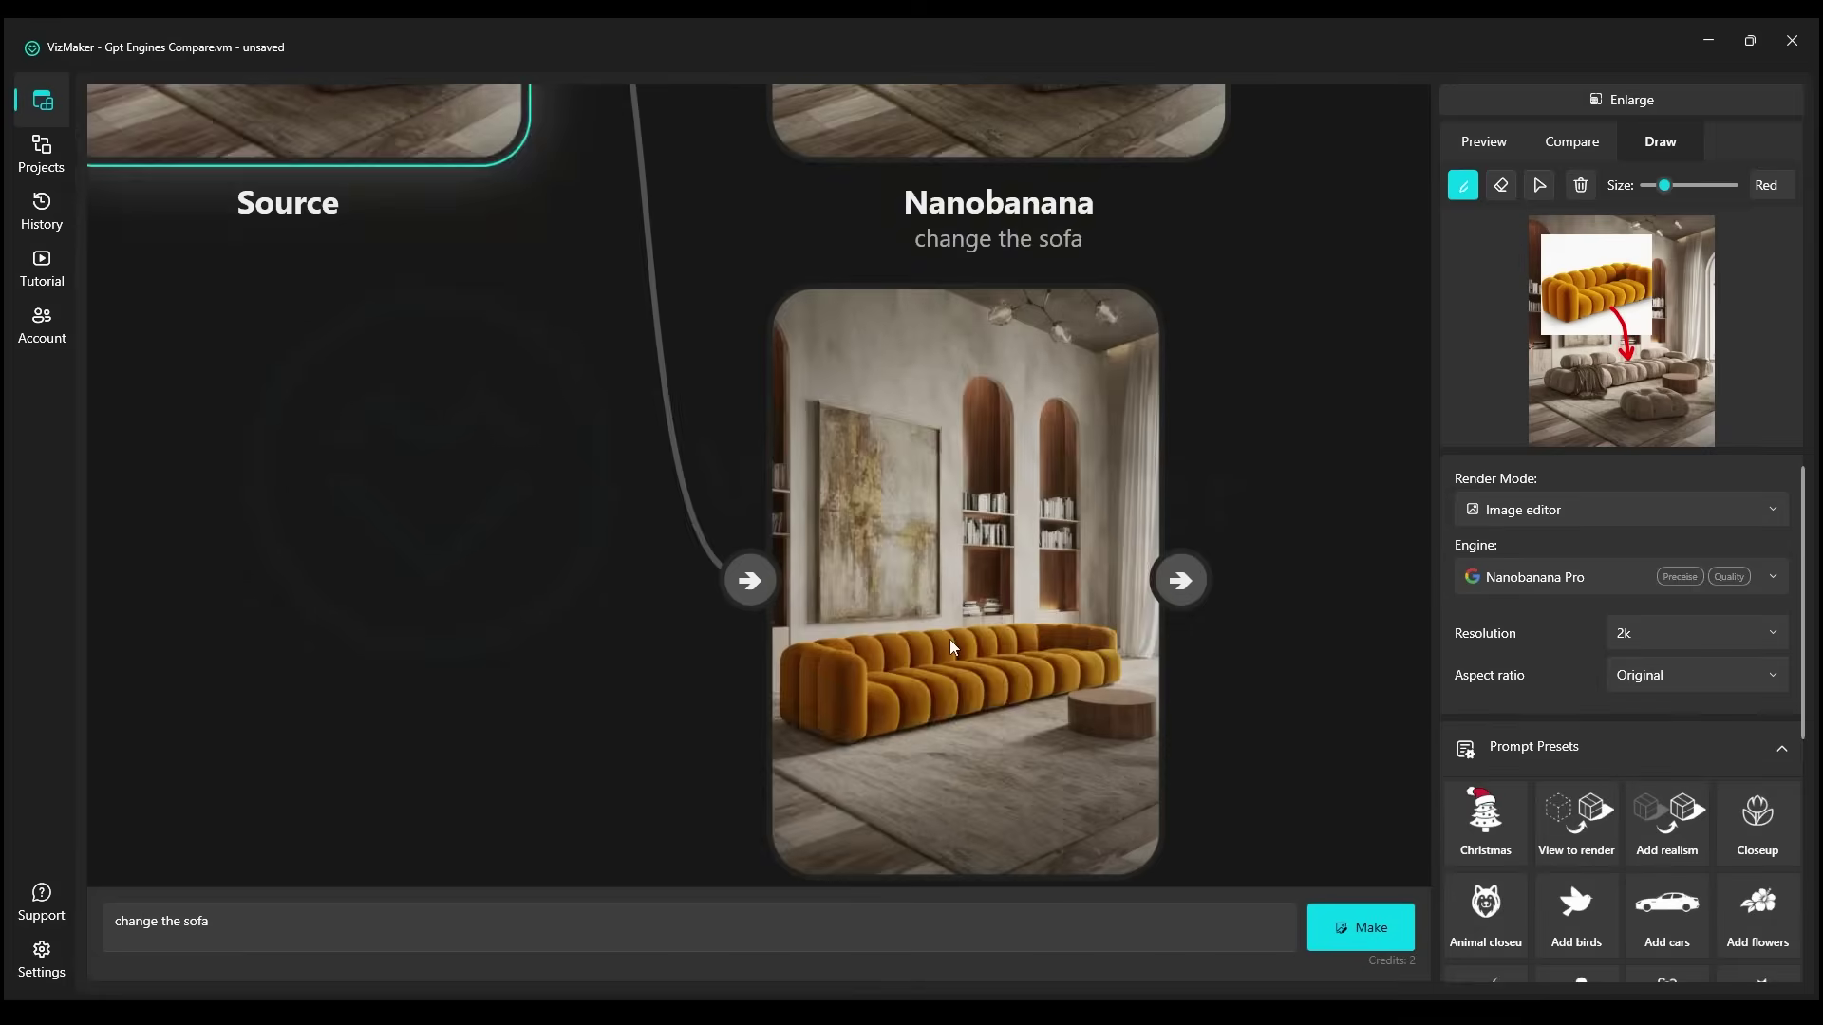
left_click_drag(995, 274, 991, 302)
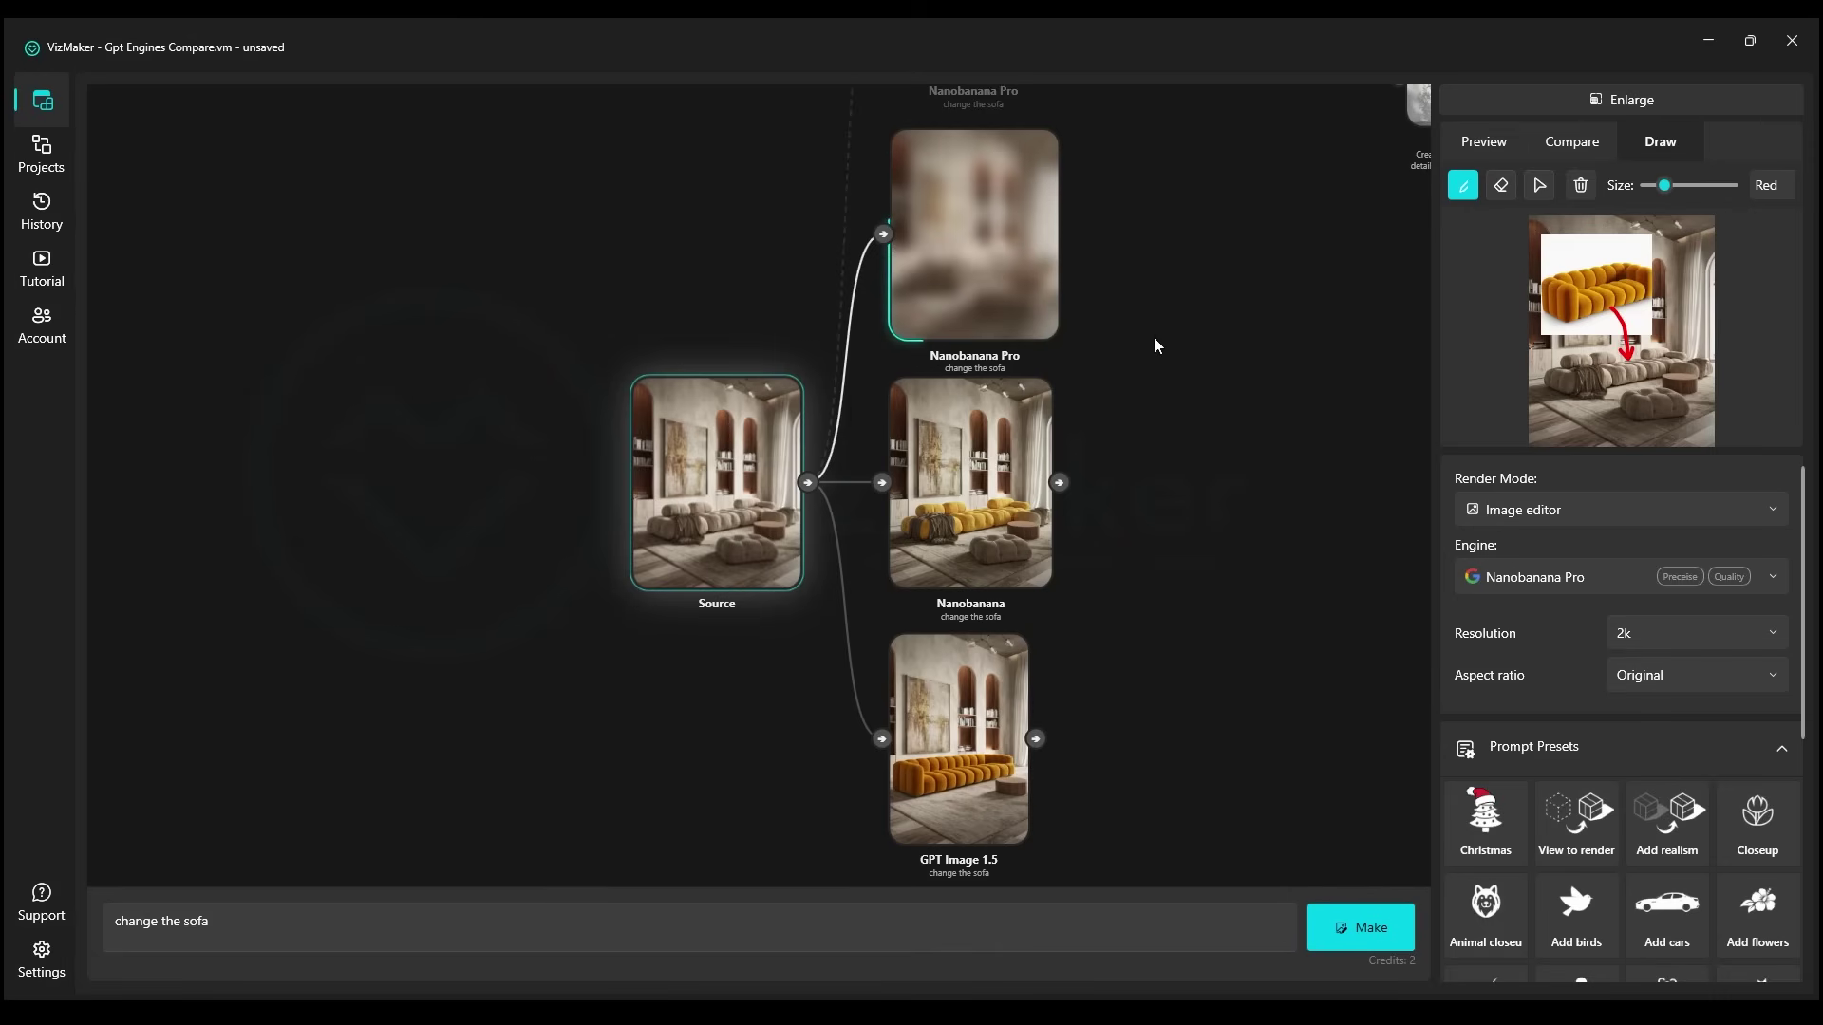
Examine the Nanobanana Pro sofa result up close, including the sofa, throw, ottoman and table
scroll(993, 202, "up", 4)
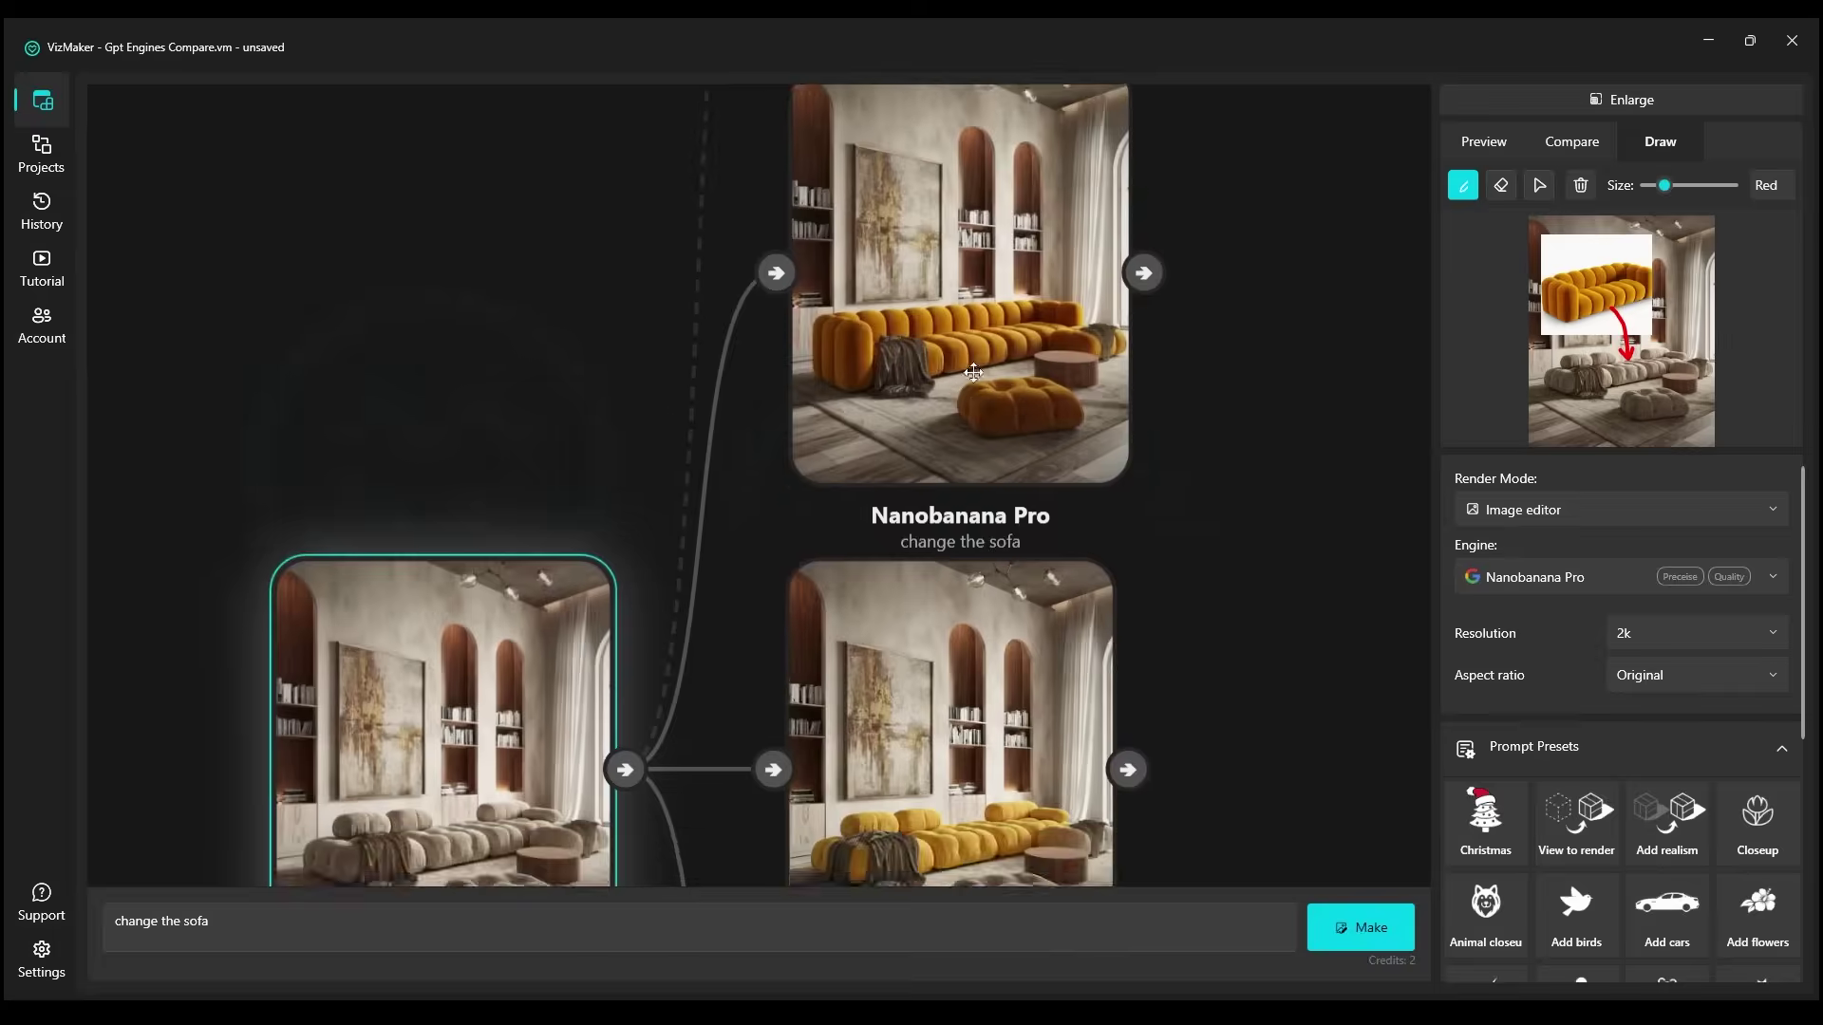
left_click_drag(953, 428, 897, 572)
scroll(899, 576, "up", 3)
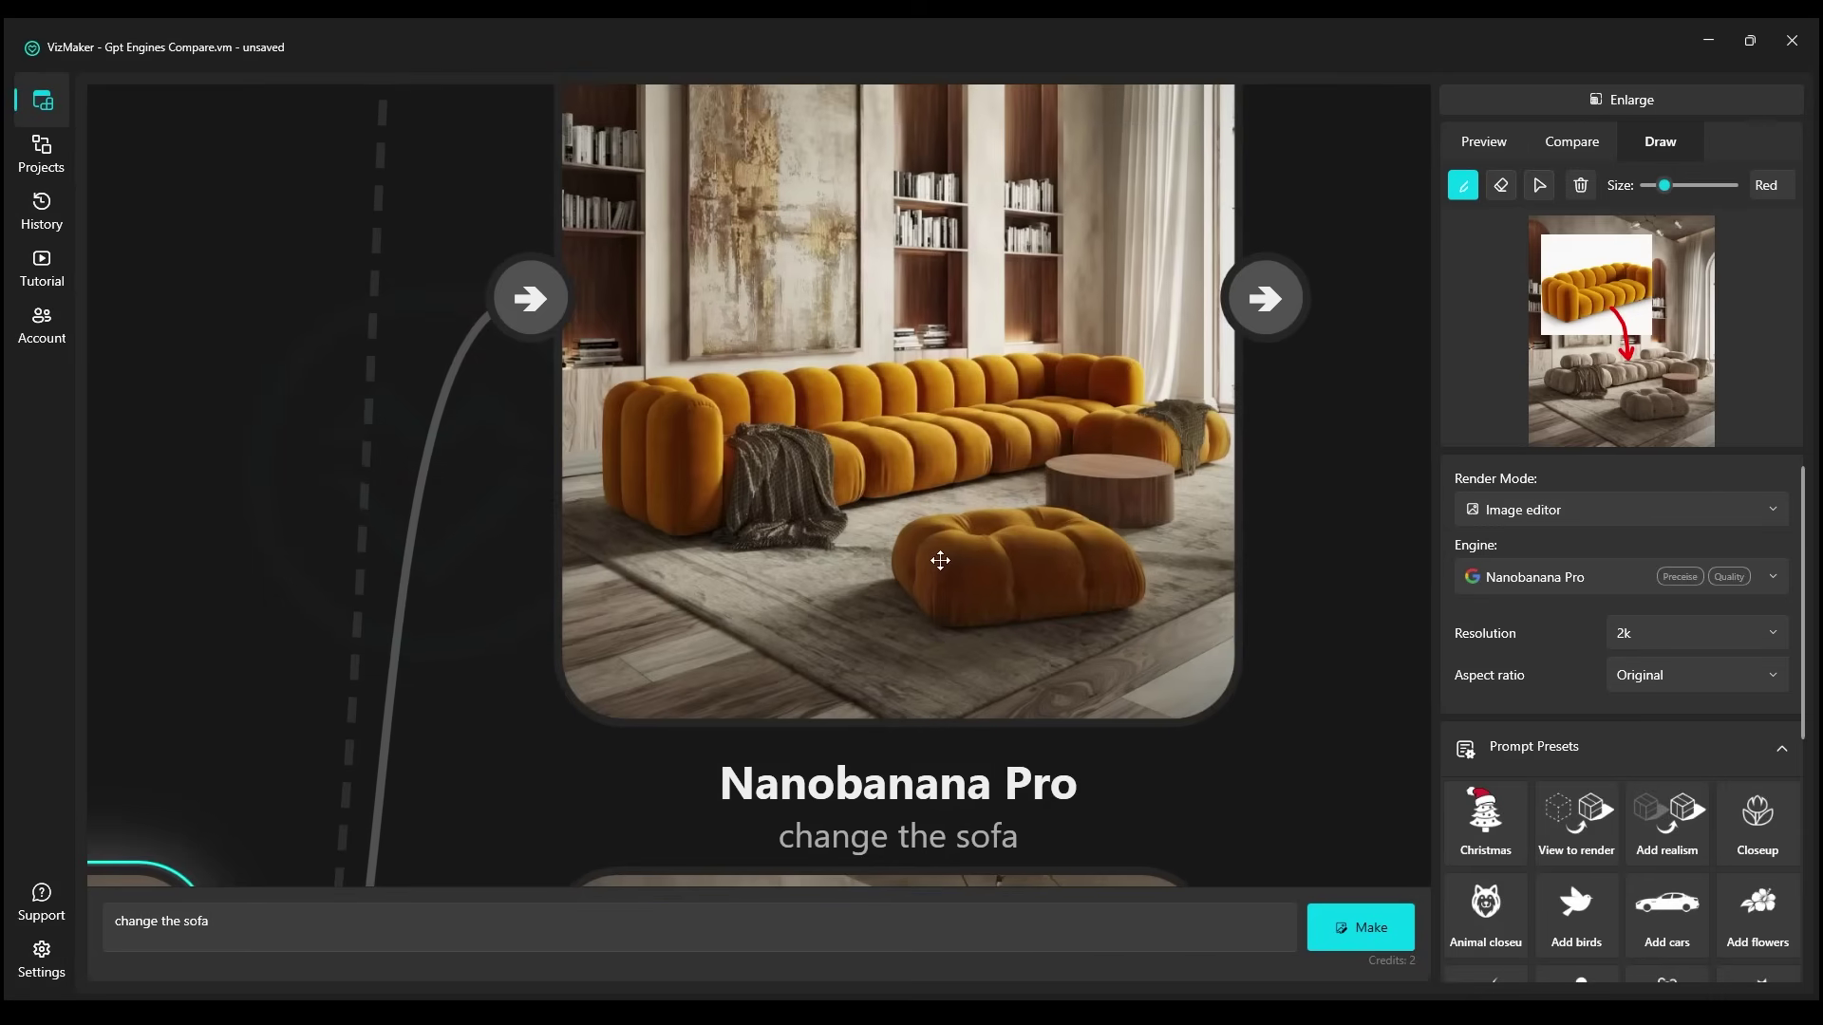
Move the Nanobanana sofa result aside and place the GPT Image 1.5 sofa result directly below the Nanobanana Pro one
scroll(933, 560, "down", 4)
left_click_drag(954, 807, 921, 705)
scroll(910, 847, "up", 3)
scroll(905, 338, "down", 4)
left_click_drag(905, 338, 908, 595)
left_click_drag(910, 513, 1150, 538)
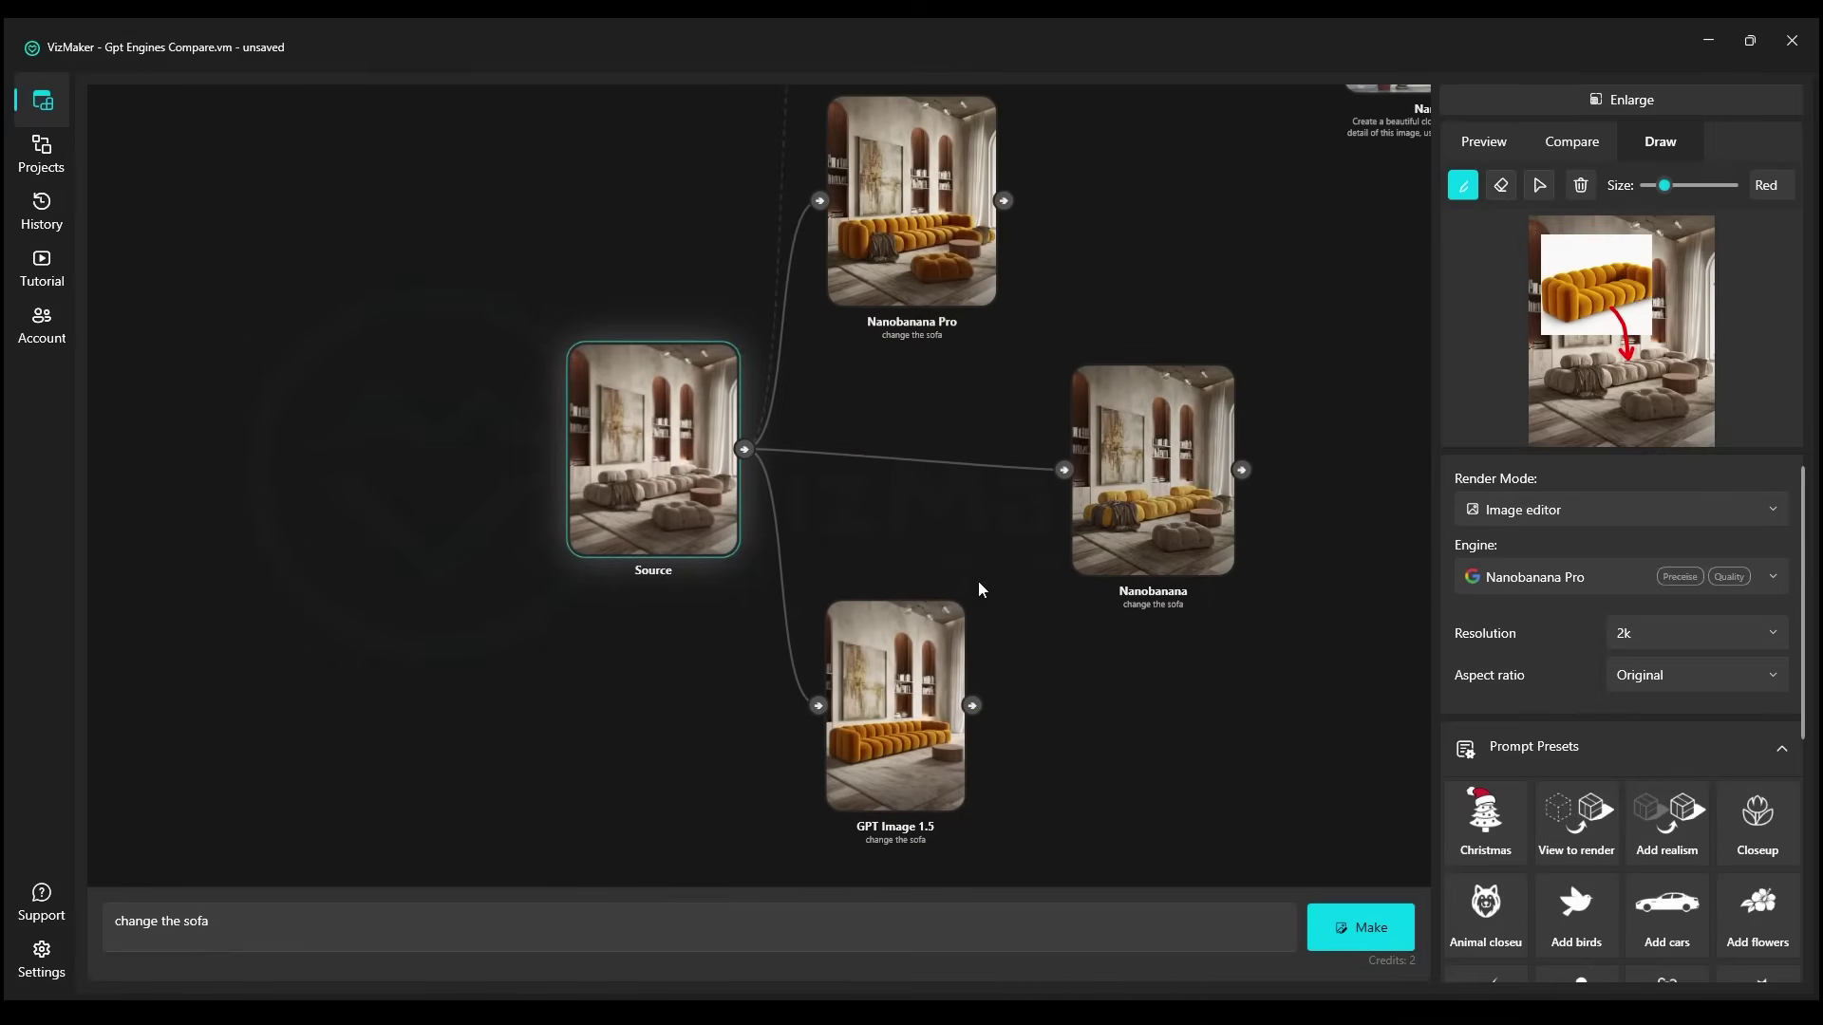
left_click_drag(891, 683, 908, 441)
Compare the GPT Image 1.5 and Nanobanana Pro sofa results with the source living room, checking sofa shape, throws, ottoman and table
scroll(930, 271, "up", 6)
scroll(931, 280, "down", 3)
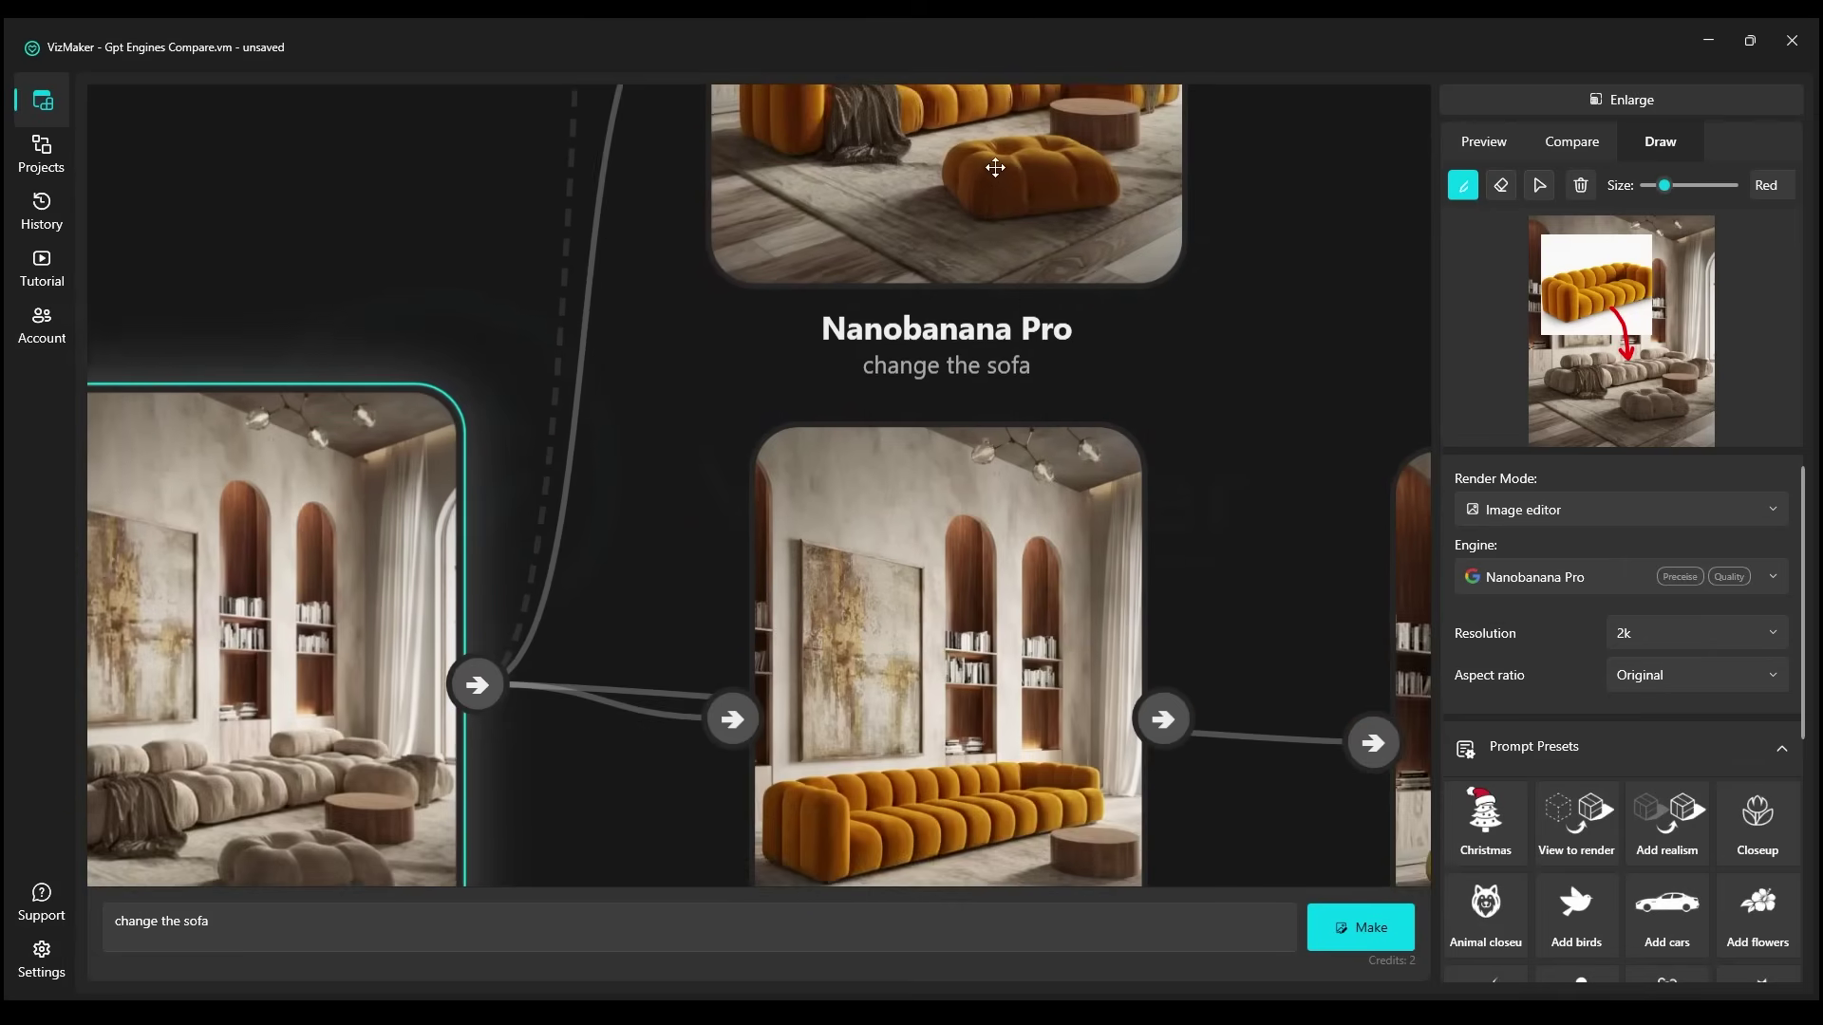
scroll(993, 171, "down", 3)
scroll(834, 412, "up", 3)
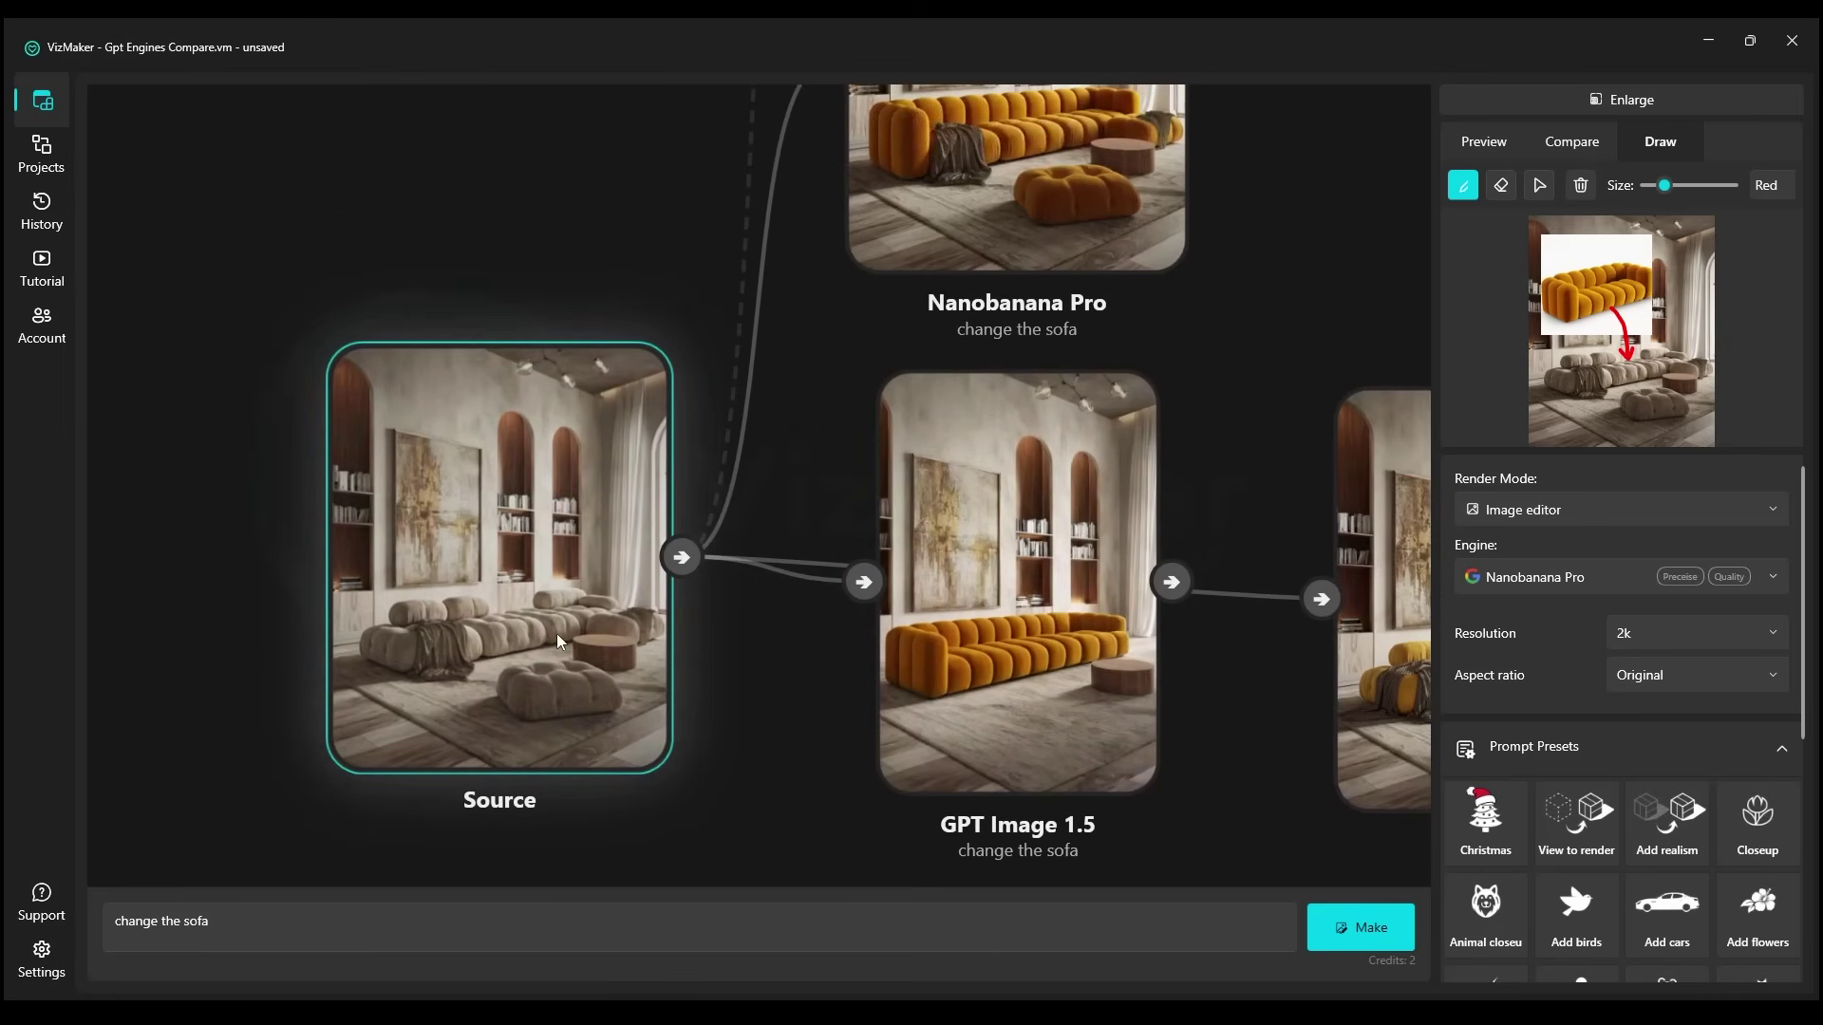
scroll(556, 634, "up", 3)
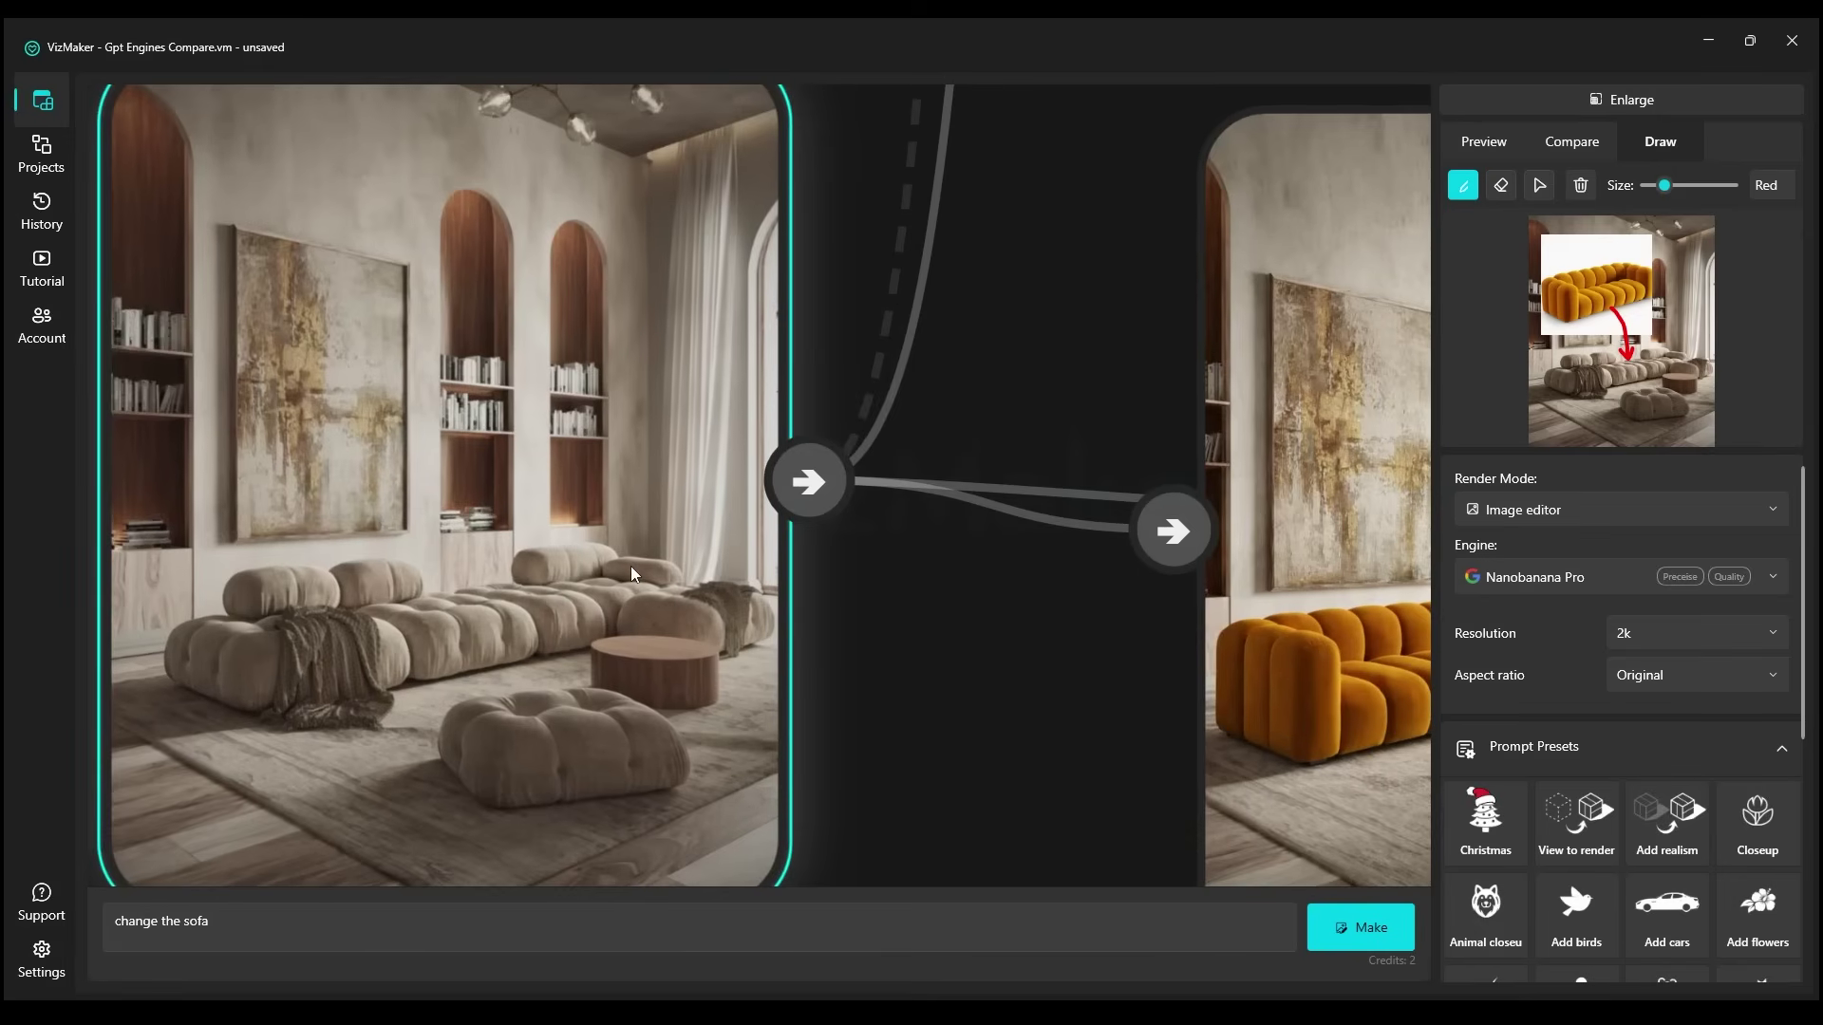
scroll(682, 635, "down", 3)
scroll(1039, 367, "up", 4)
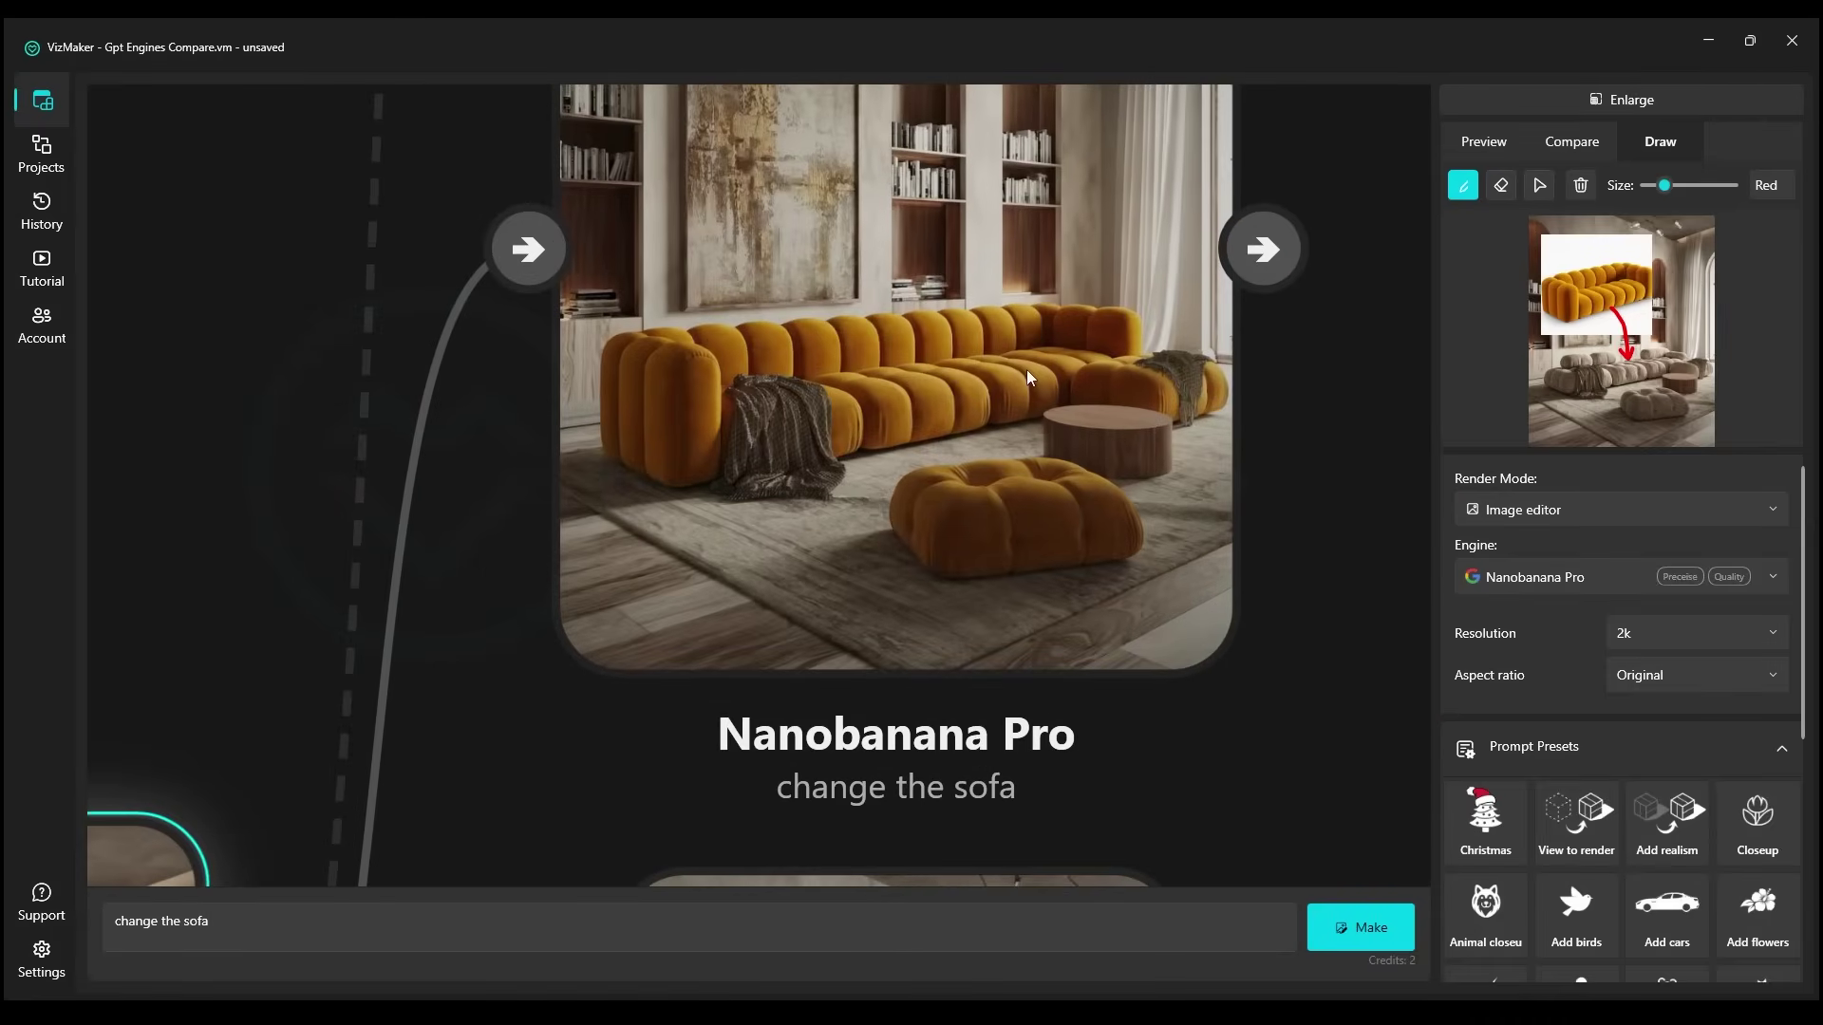
scroll(843, 384, "down", 2)
left_click_drag(833, 534, 879, 448)
scroll(893, 296, "up", 2)
left_click_drag(892, 298, 920, 461)
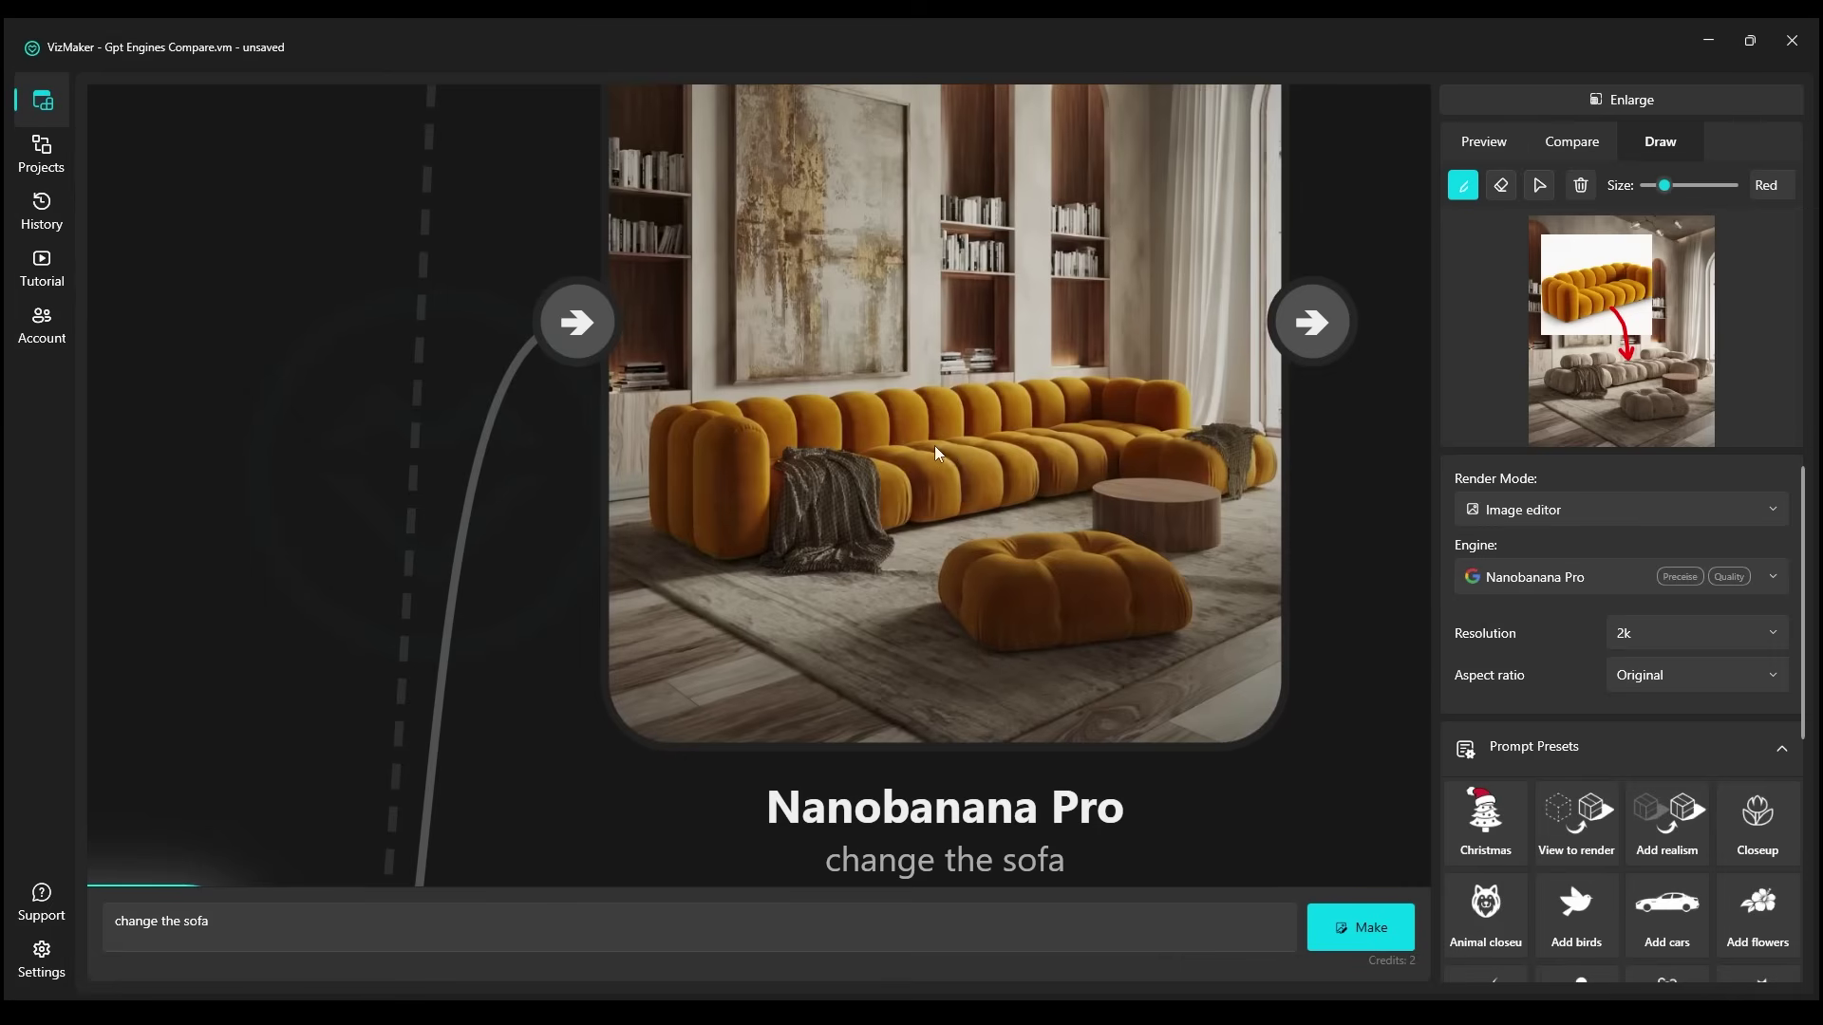
scroll(934, 447, "down", 2)
Enlarge the source image with its drawn sofa reference and check it against the GPT Image 1.5 sofa result
left_click(1600, 106)
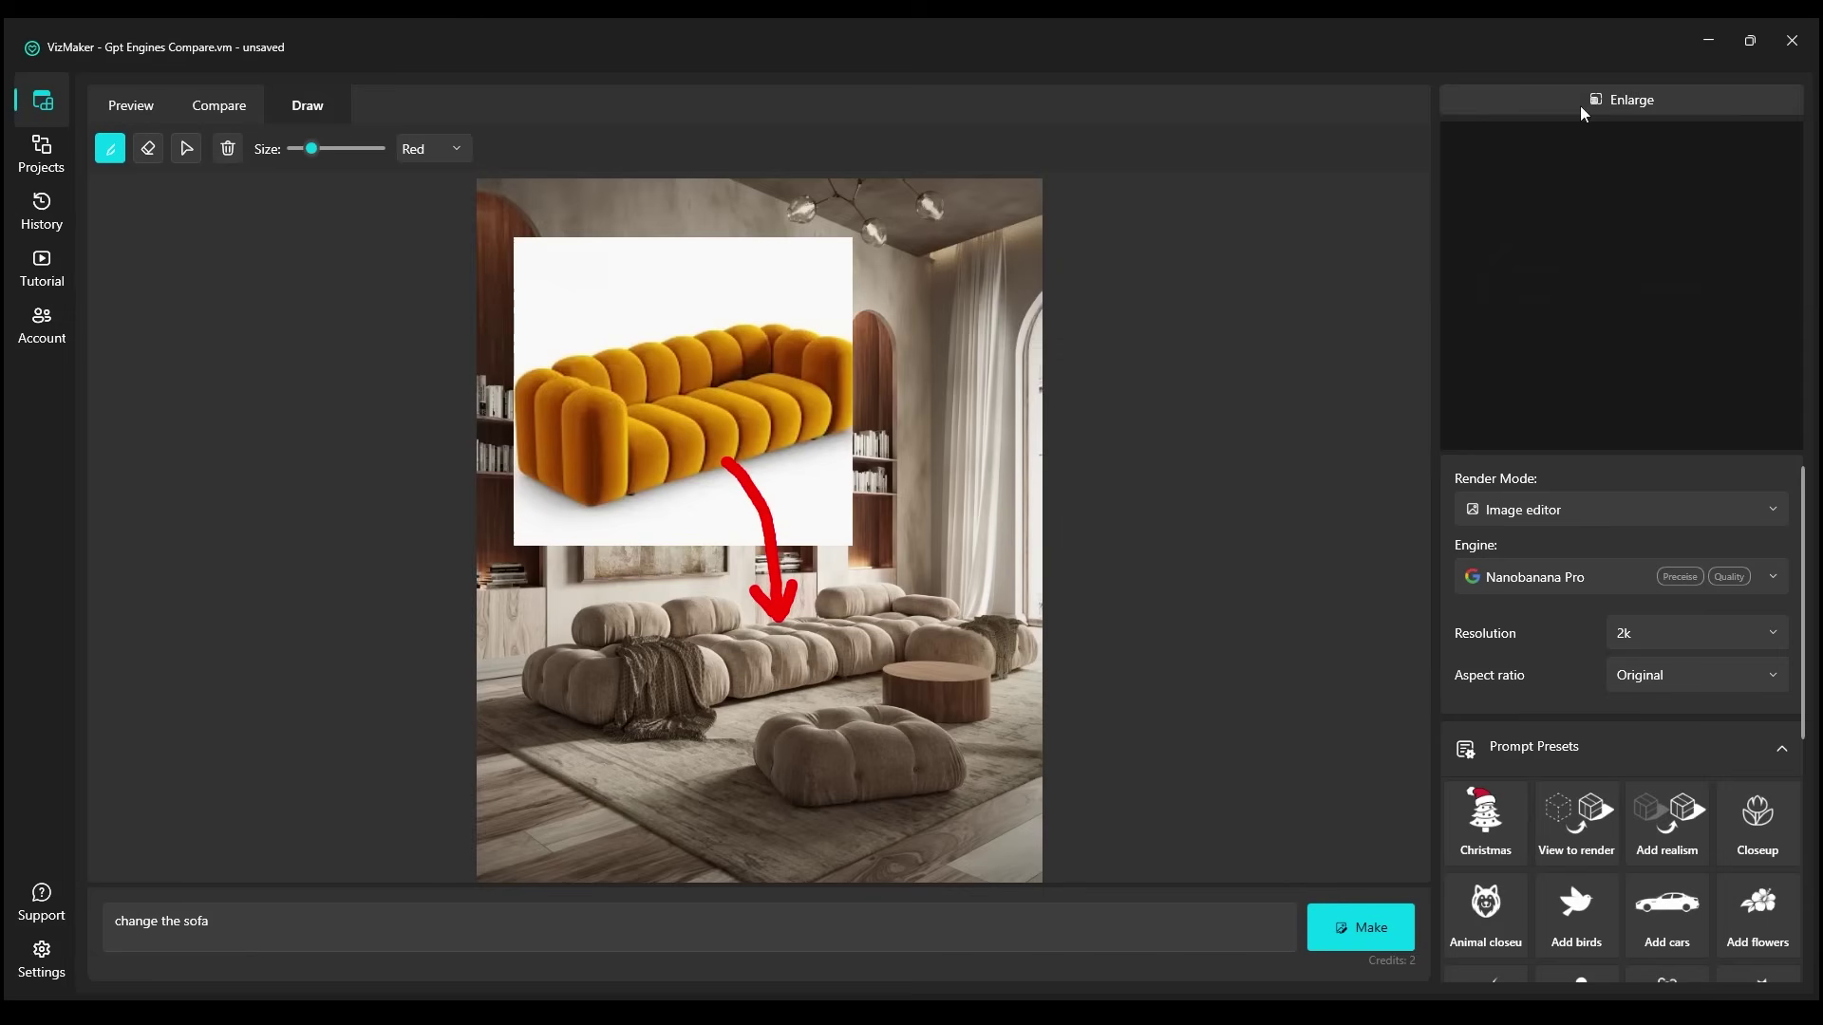
scroll(1618, 308, "down", 3)
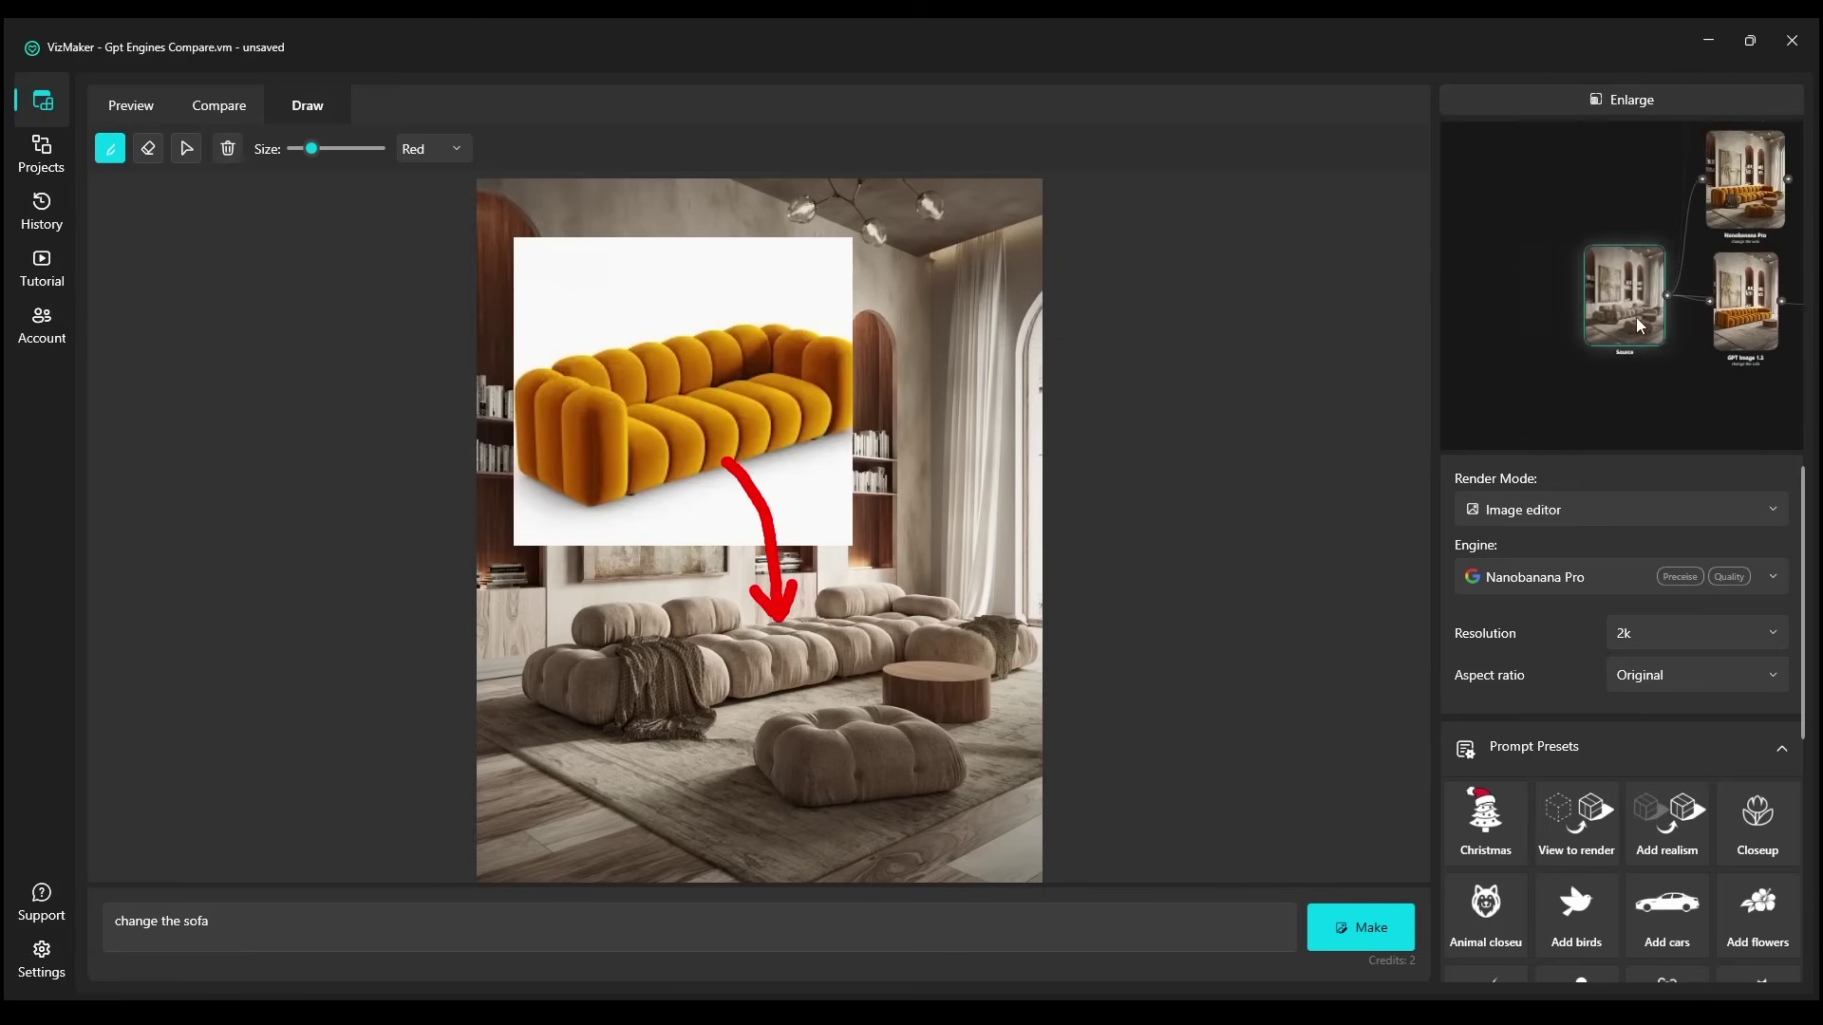
left_click_drag(1742, 314, 1582, 266)
scroll(1582, 266, "up", 3)
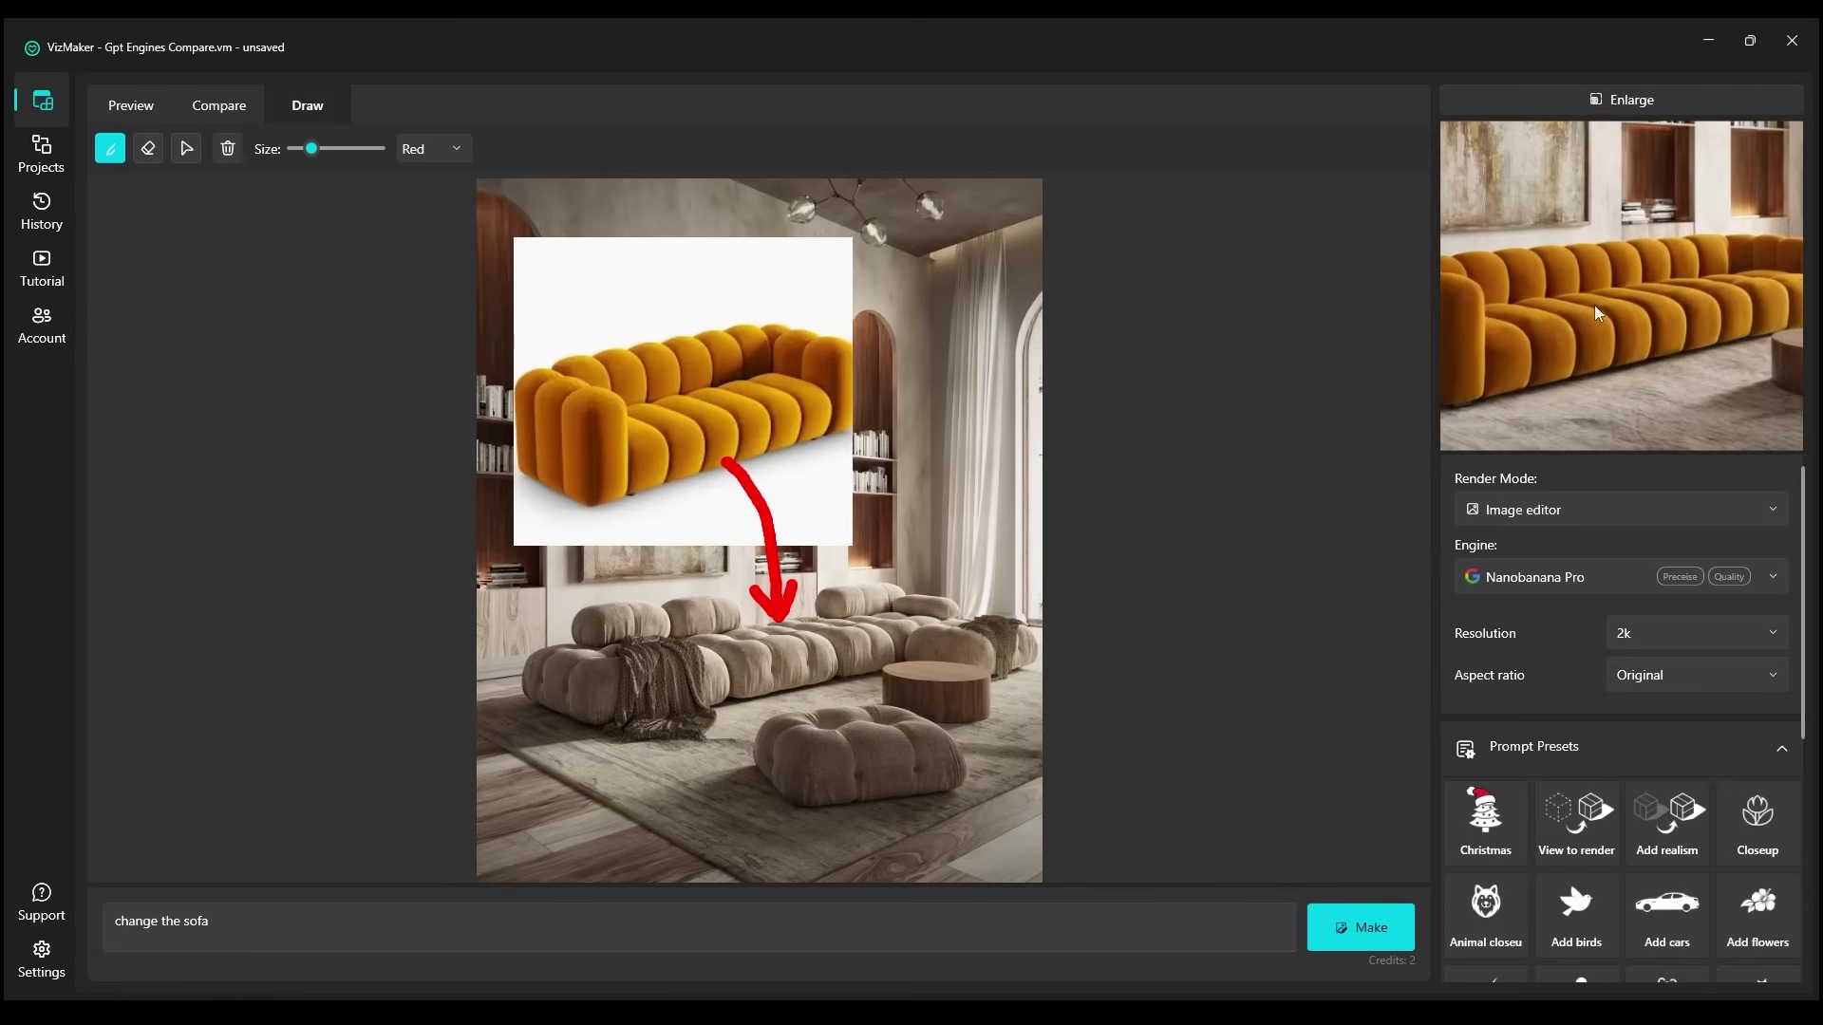
Return to the large canvas and nudge the Nanobanana Pro sofa result closer to the GPT Image 1.5 result
left_click(1646, 104)
scroll(969, 509, "up", 4)
scroll(959, 710, "down", 2)
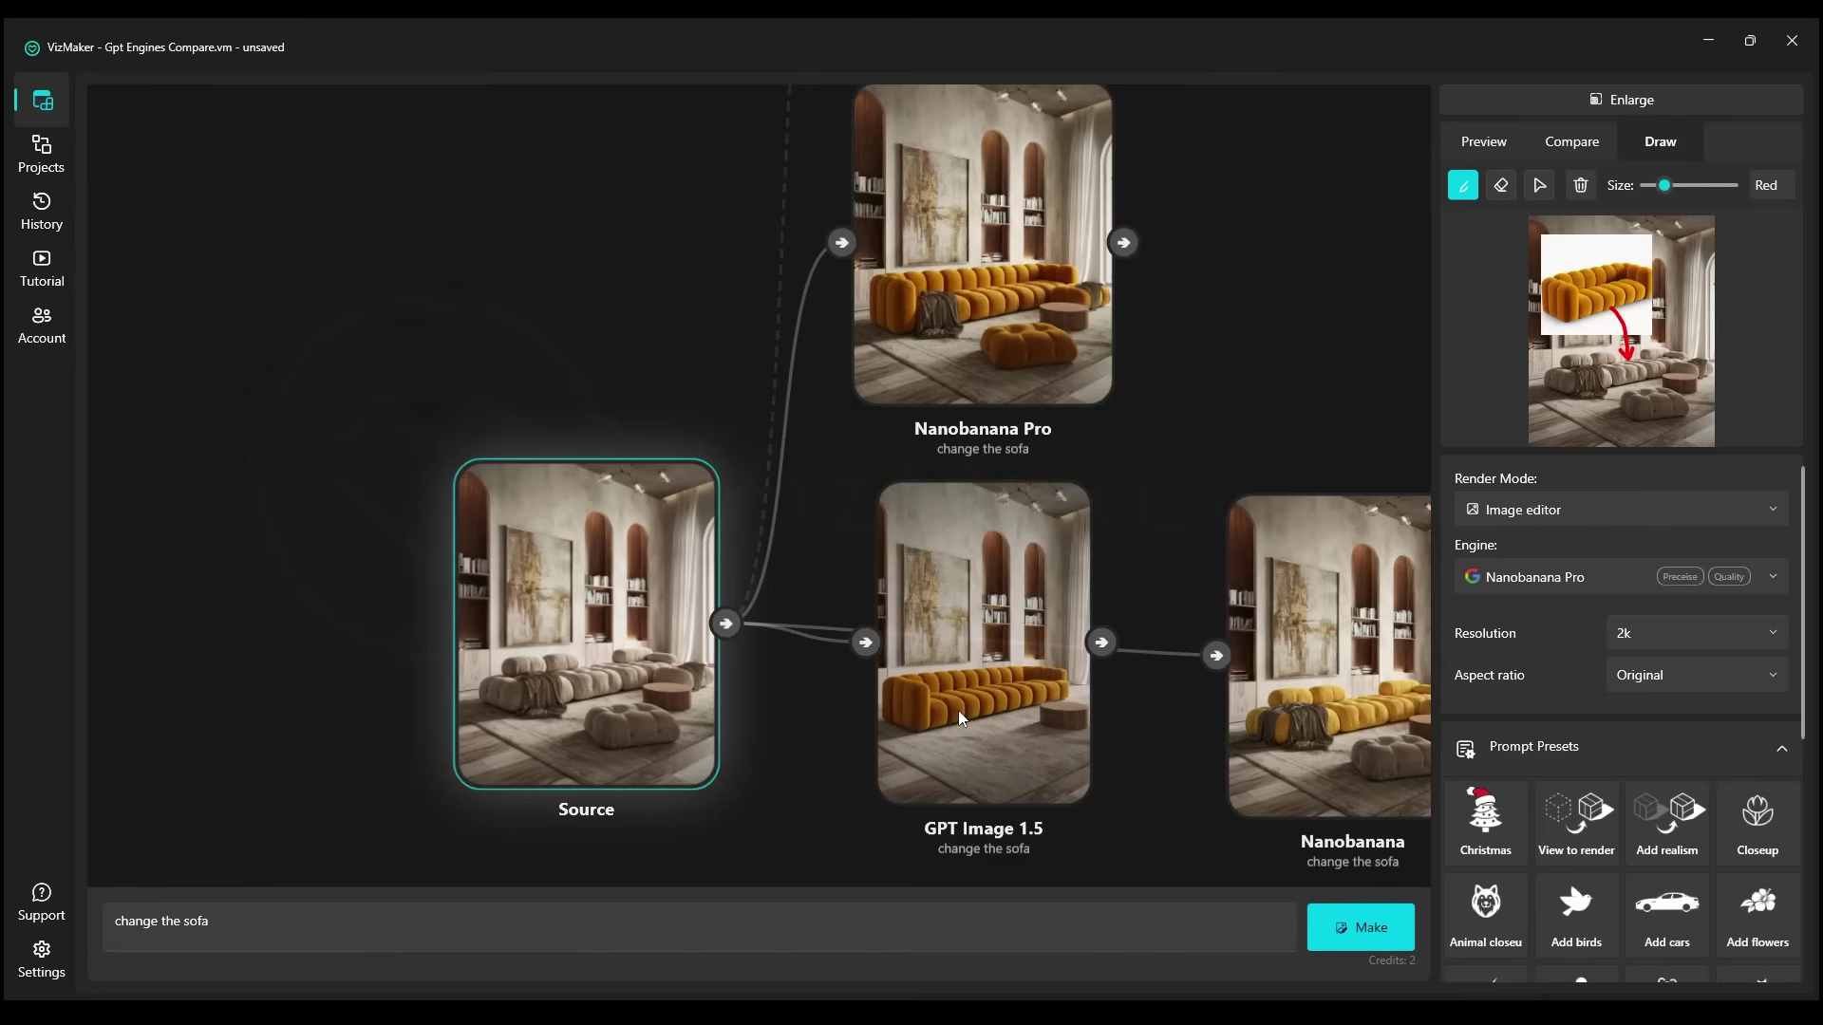
left_click_drag(959, 710, 951, 738)
left_click_drag(970, 402, 977, 413)
left_click(1210, 426)
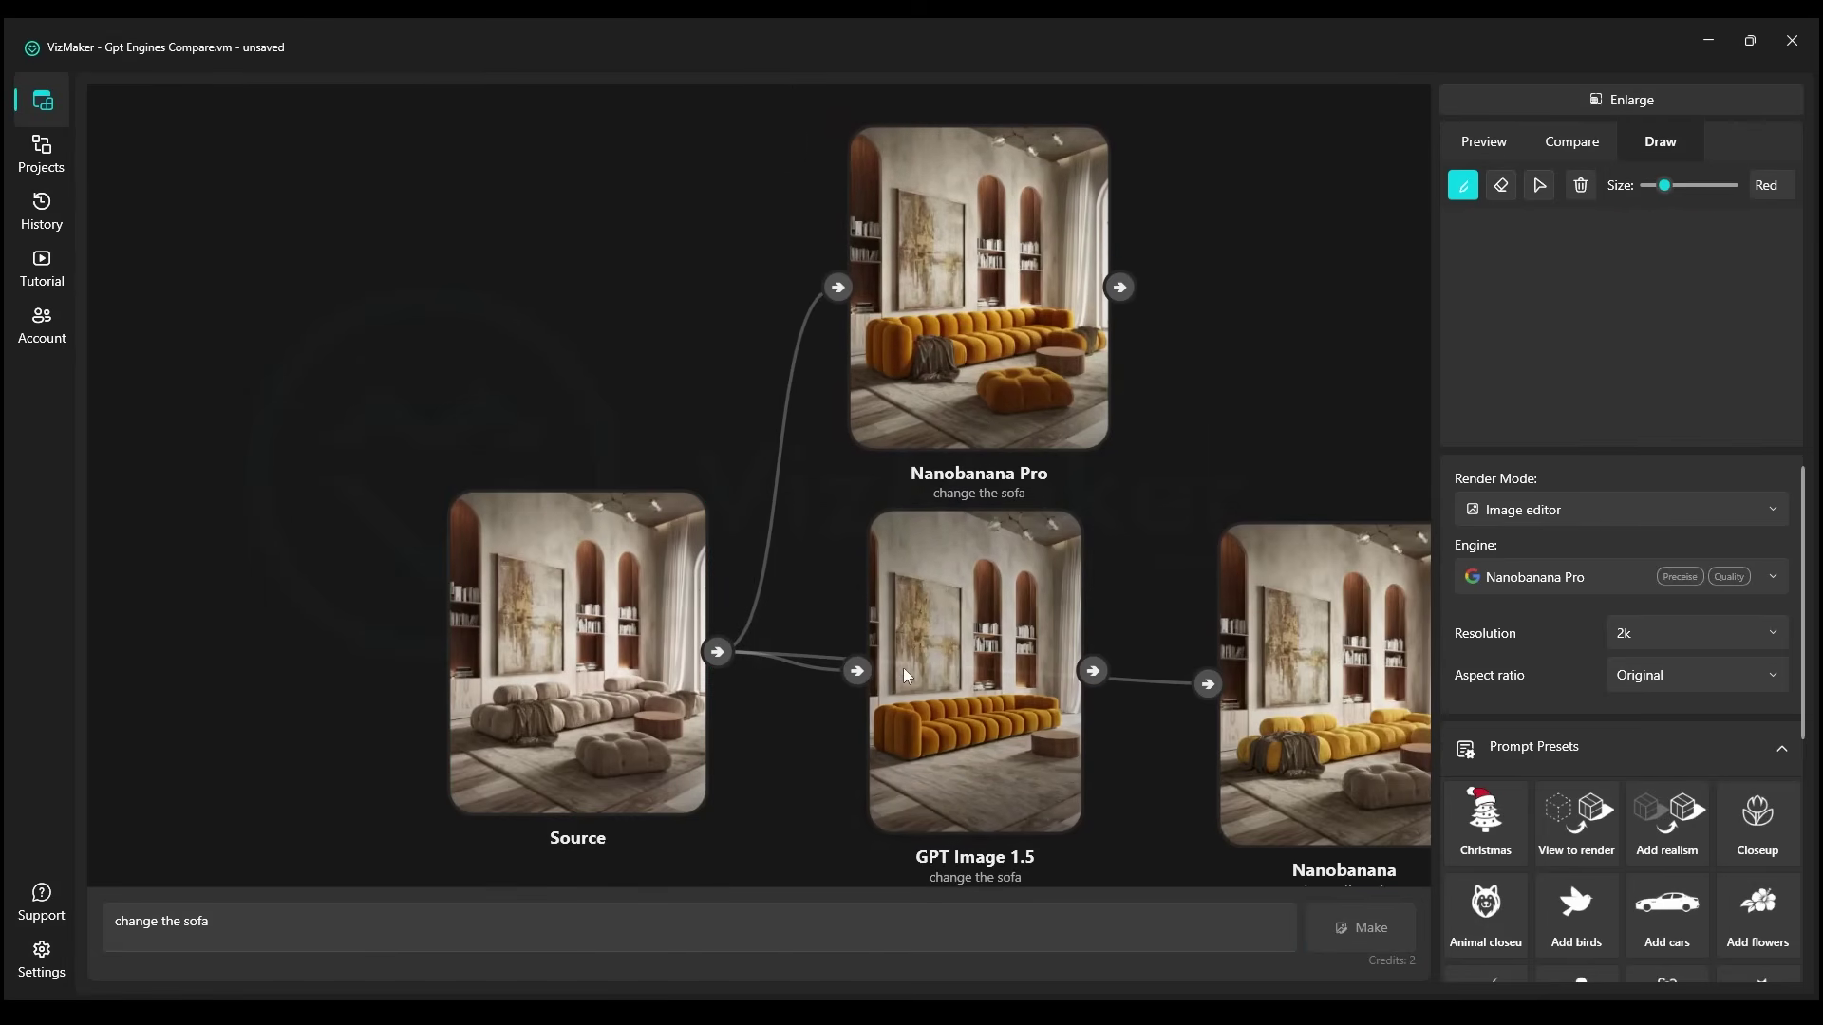
Select the red arched restaurant source image and generate an edit with Nanobanana Pro using the Add people preset
scroll(936, 552, "down", 6)
left_click_drag(976, 714, 942, 306)
scroll(883, 444, "up", 7)
left_click(954, 503)
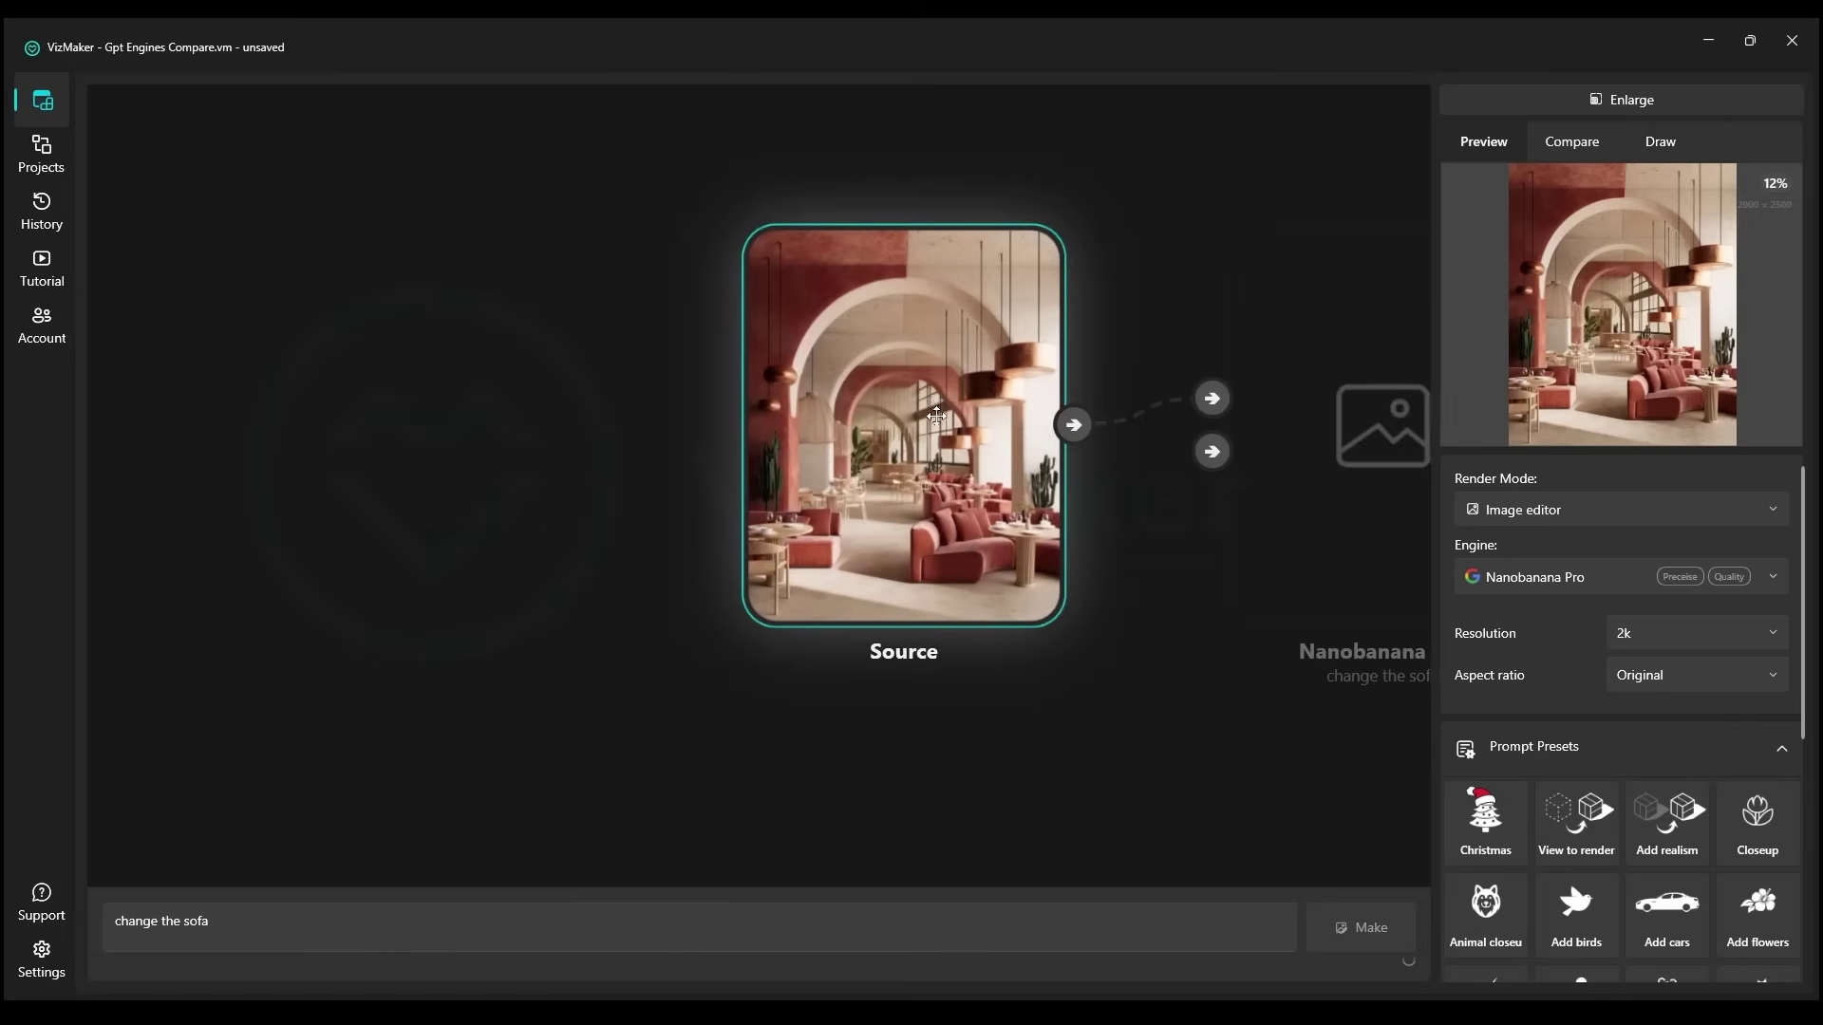
left_click_drag(1066, 455, 891, 511)
scroll(892, 515, "up", 2)
left_click_drag(977, 552, 768, 561)
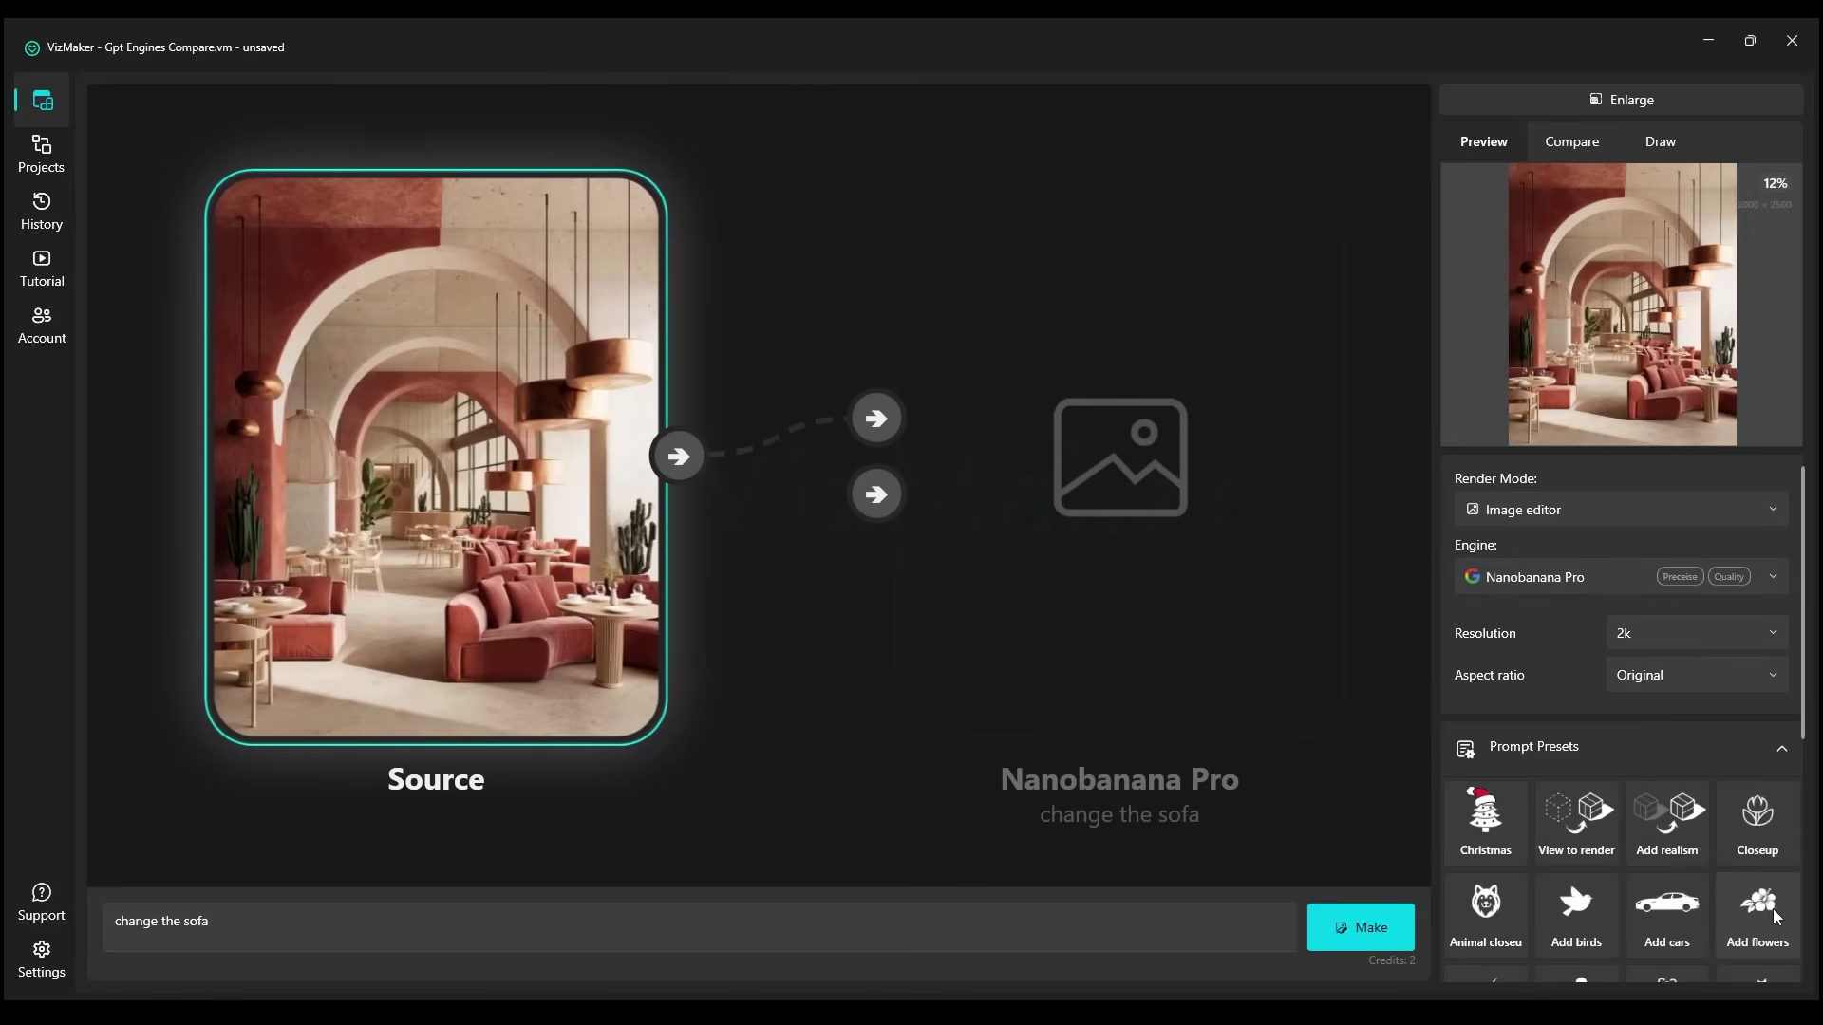
scroll(1699, 926, "down", 3)
left_click(1561, 783)
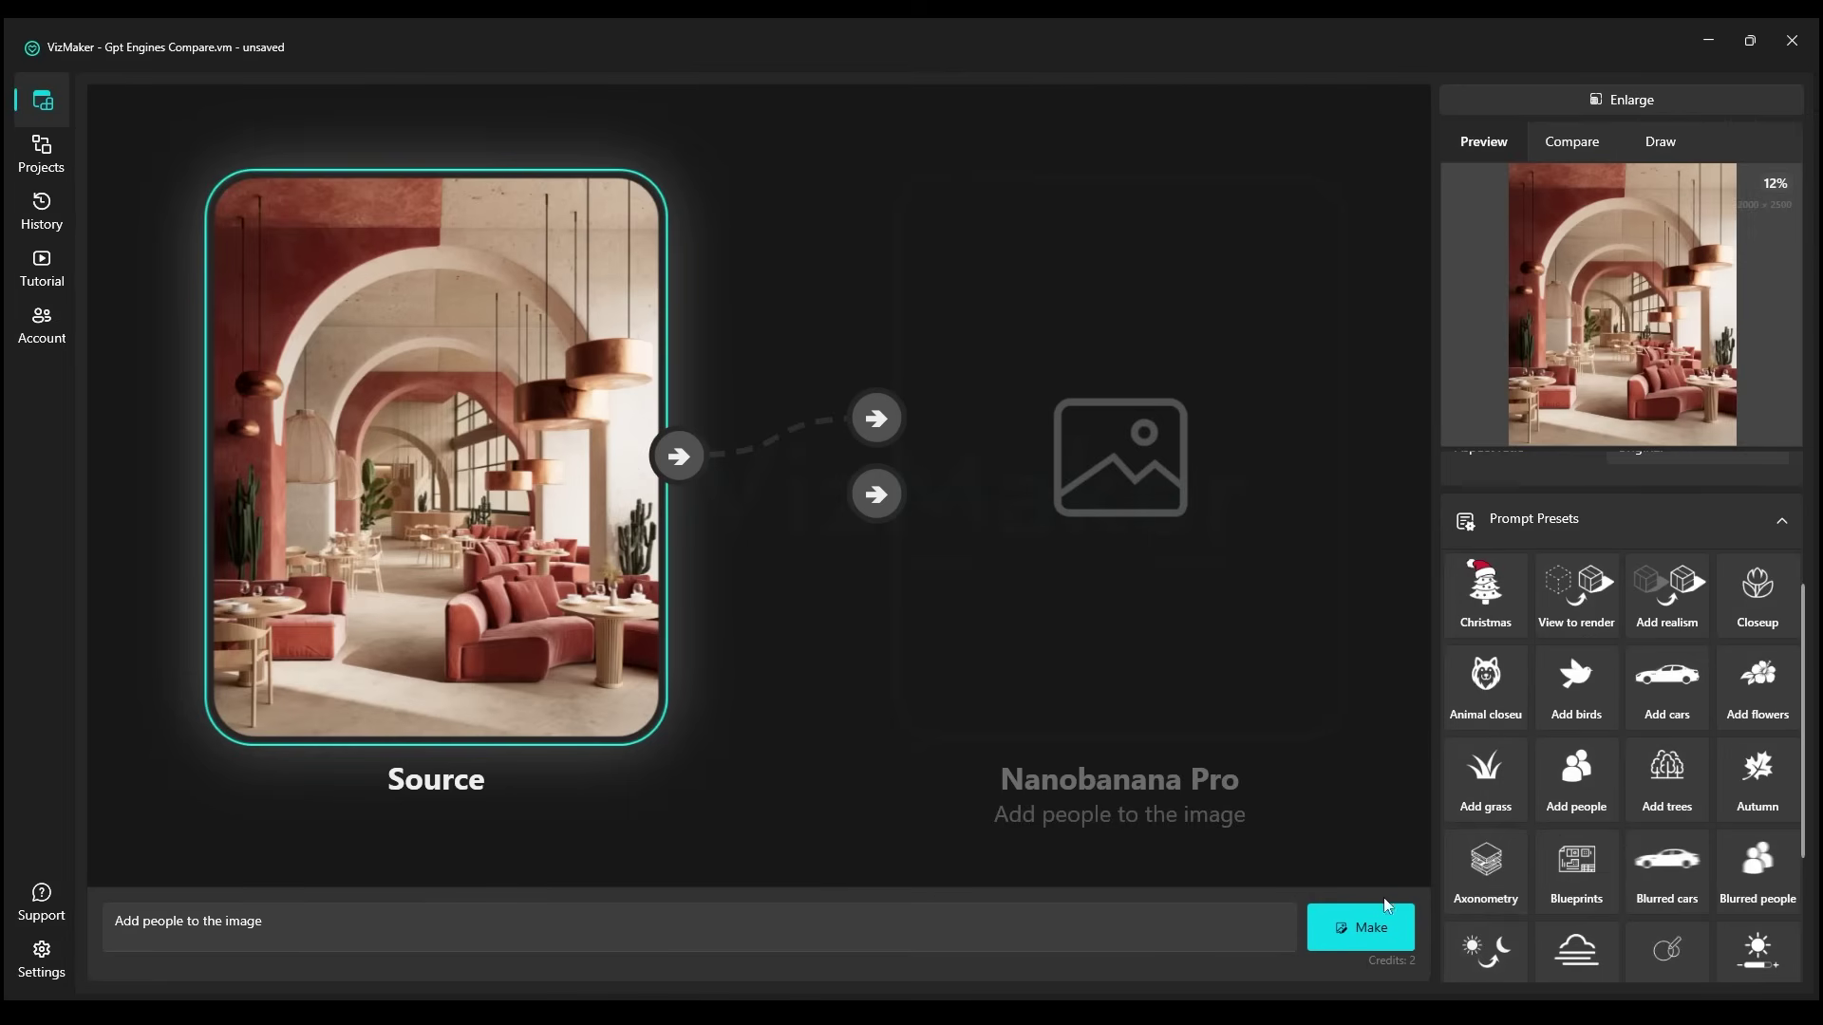
scroll(1575, 836, "up", 2)
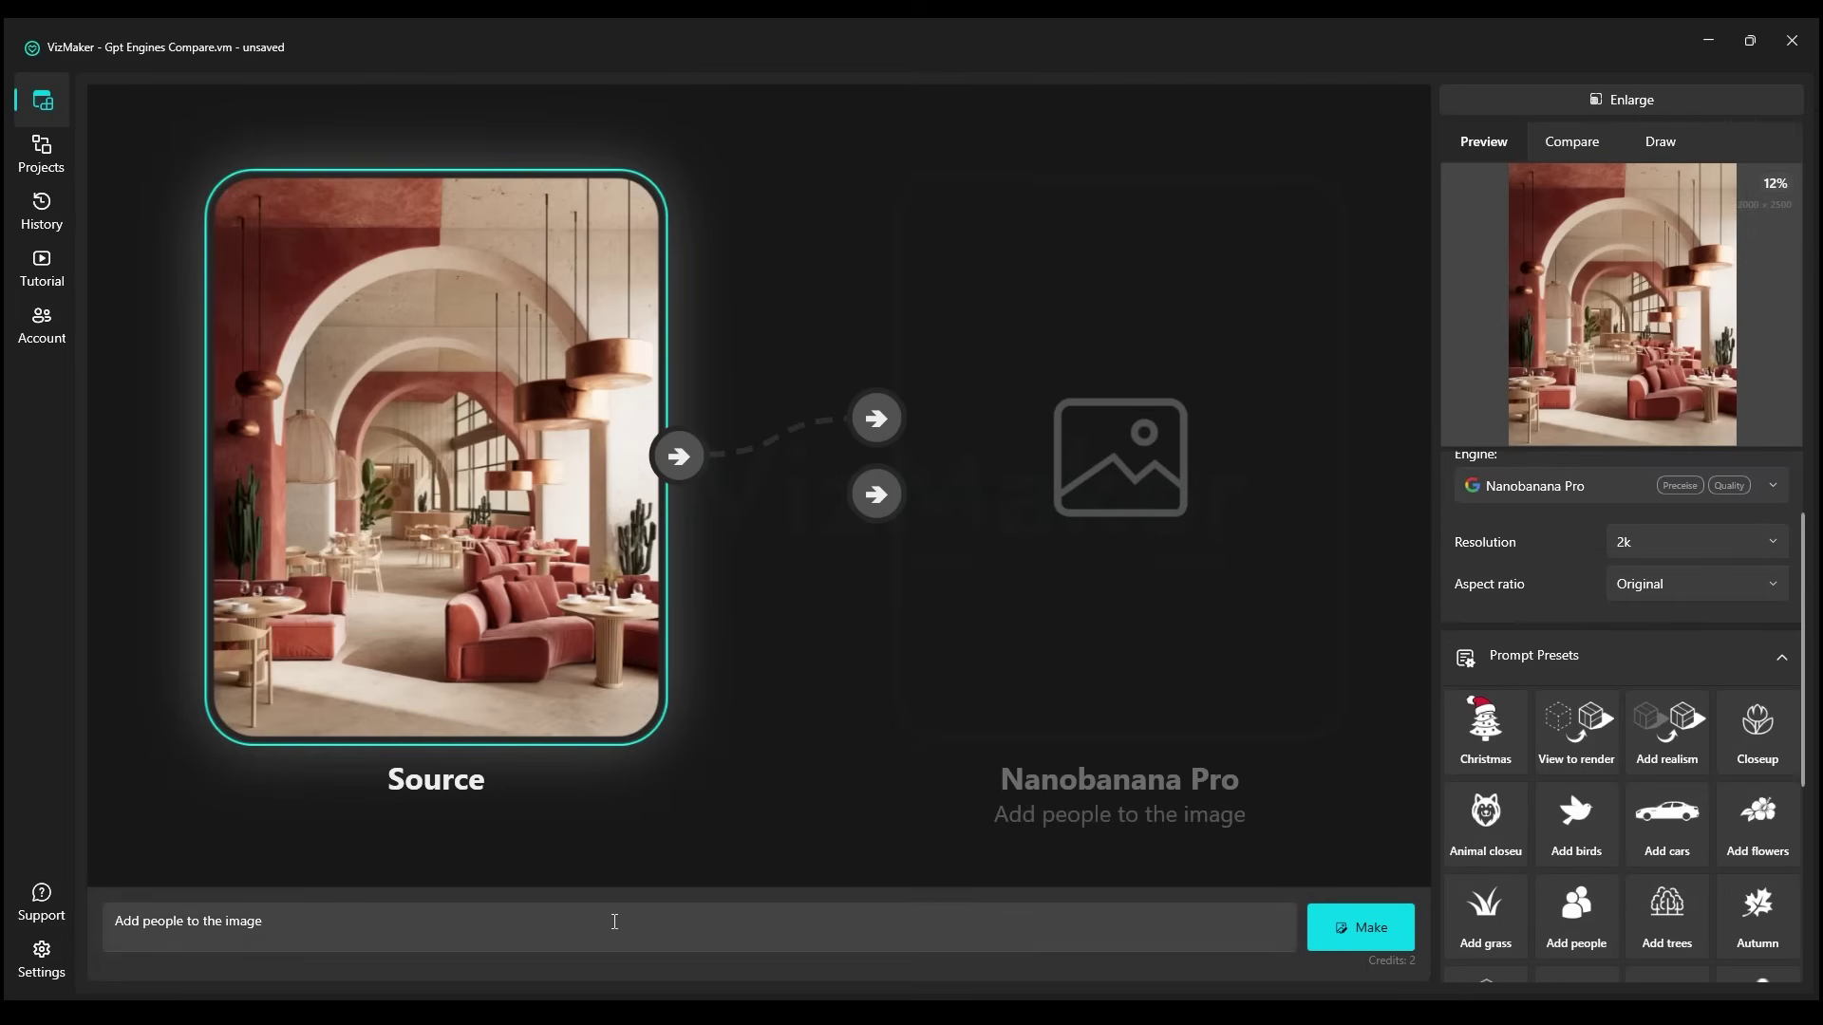
scroll(1610, 875, "up", 1)
left_click(1382, 942)
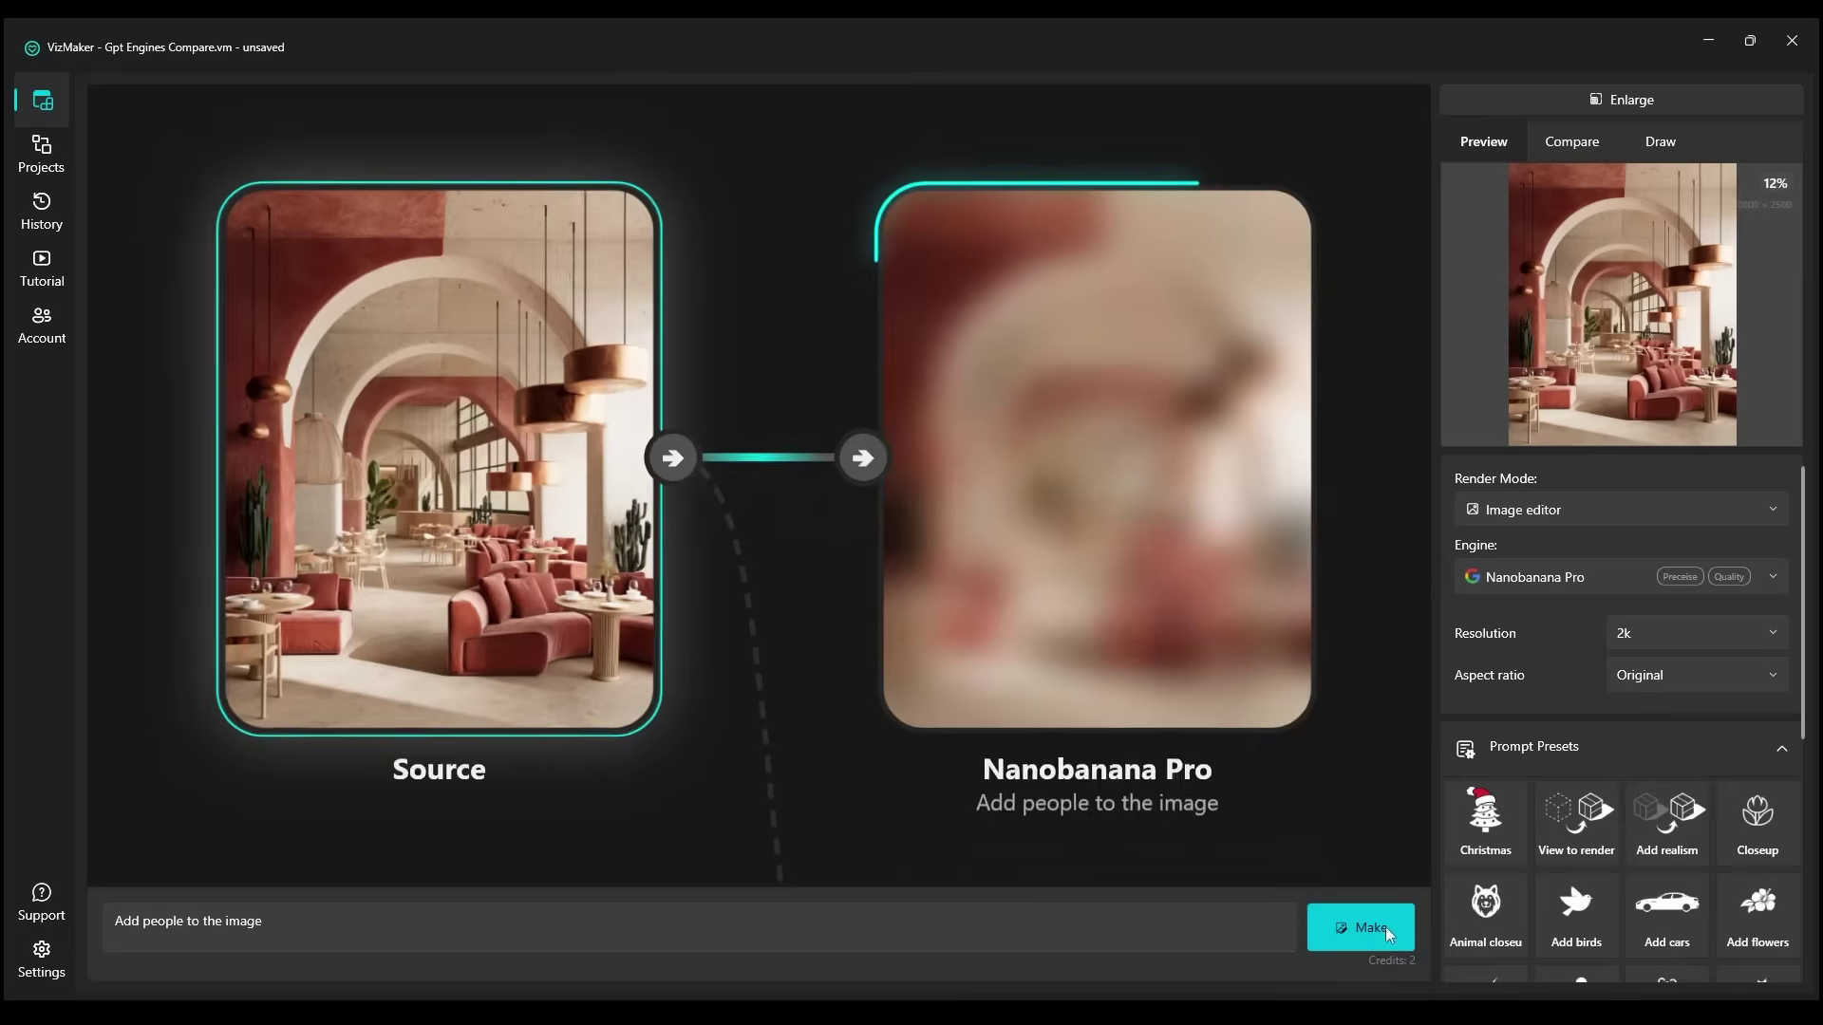
Generate the same "Add people to the image" edit of the restaurant with the Nanobanana and GPT Image 1.5 engines
left_click(1599, 577)
left_click(1558, 700)
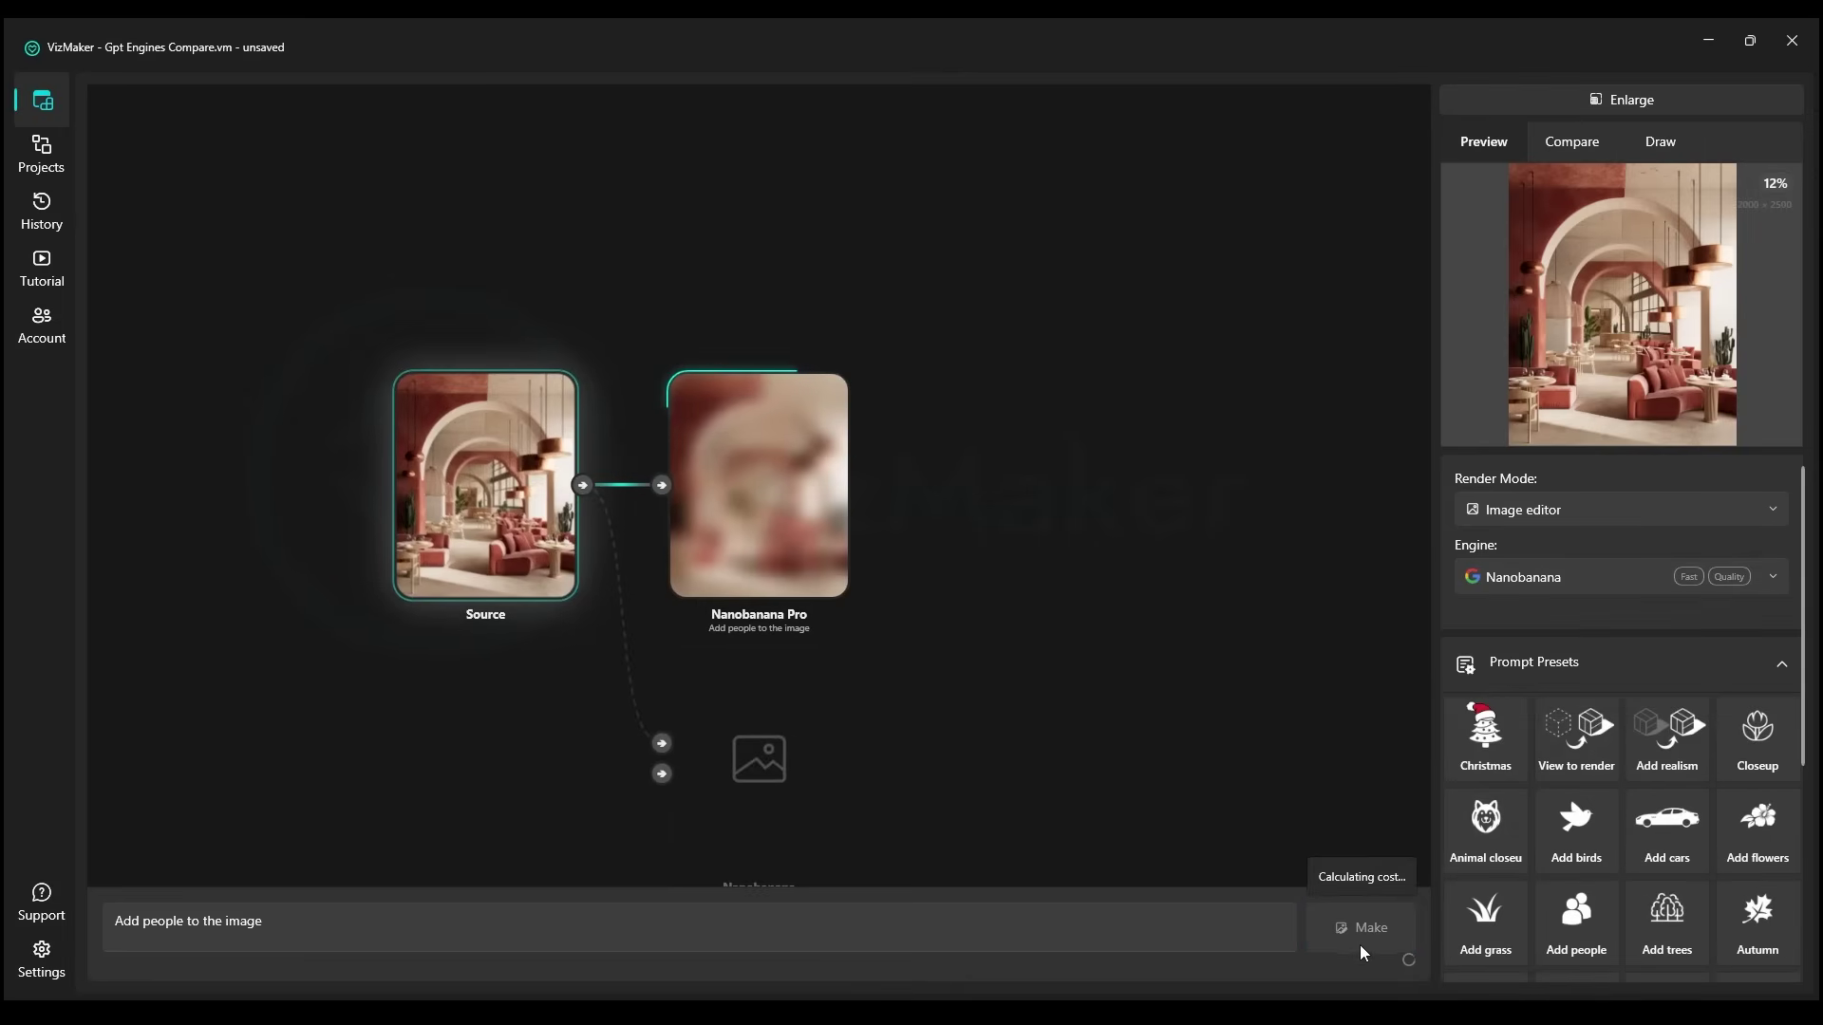
left_click(1363, 938)
left_click(1553, 579)
left_click(1562, 657)
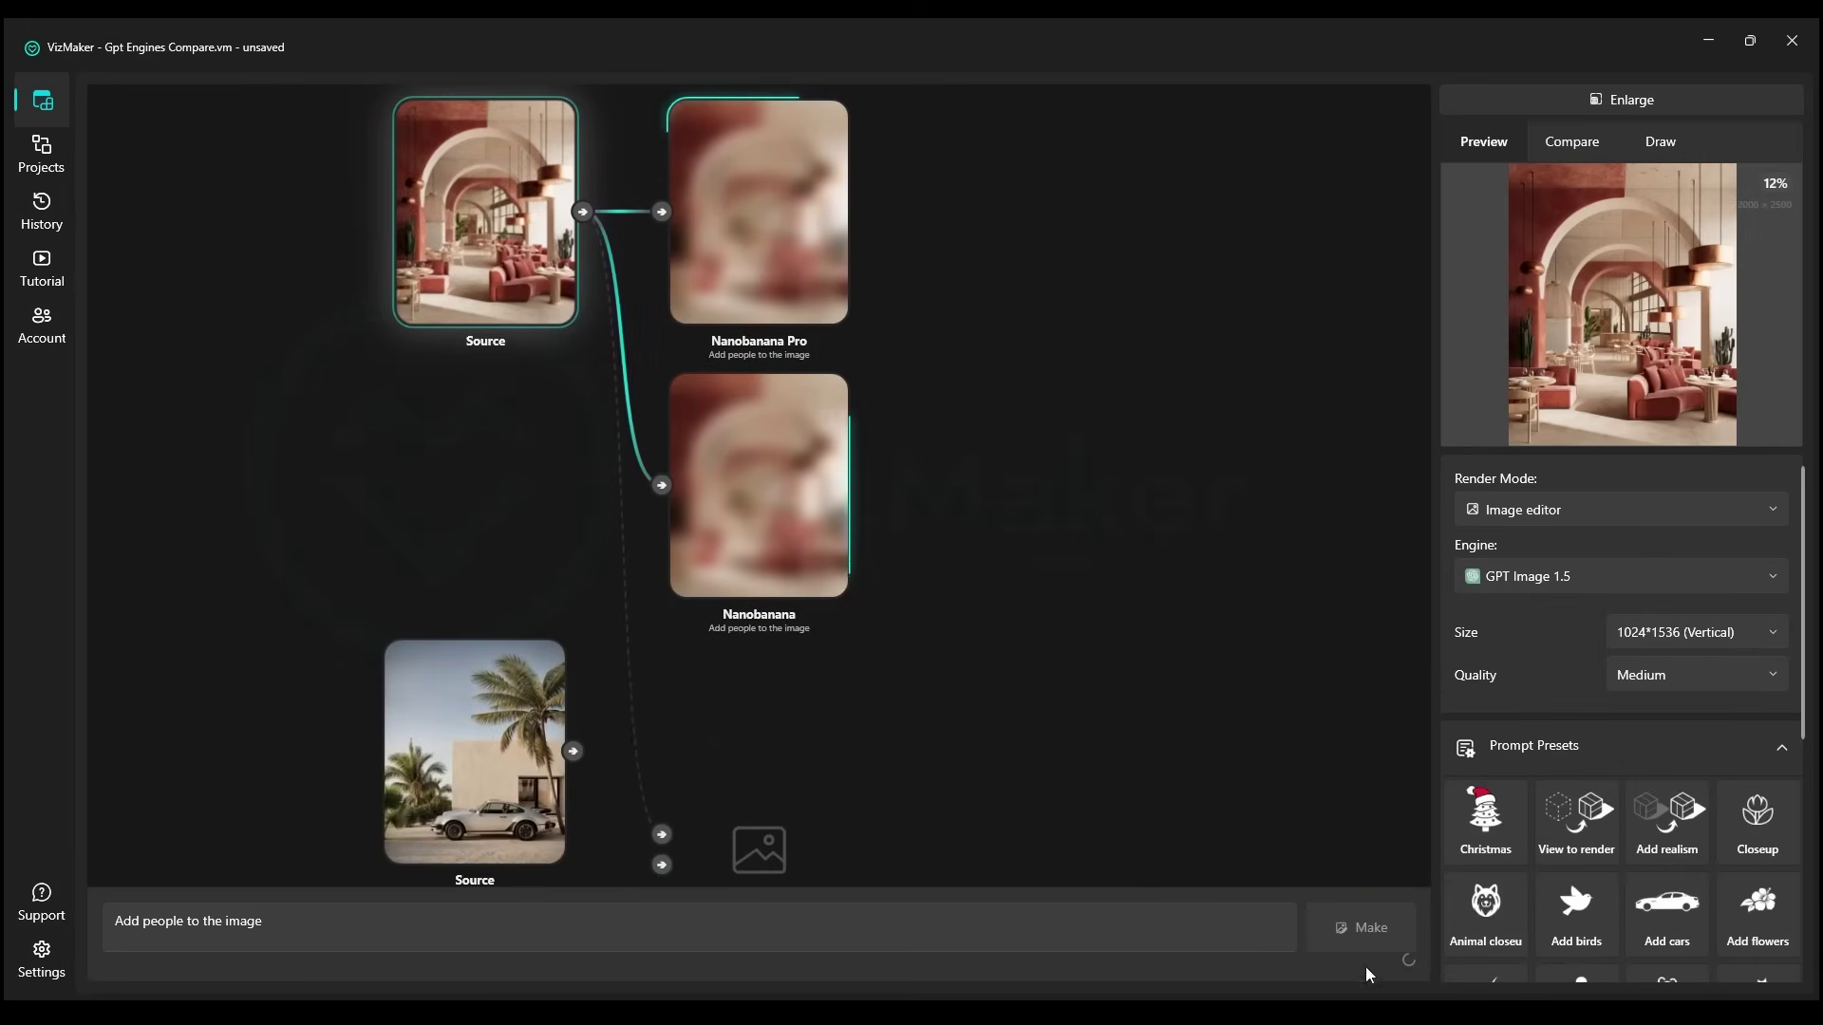
left_click(1367, 936)
Arrange the three restaurant edits in a column beside their source image on the canvas
scroll(727, 454, "down", 3)
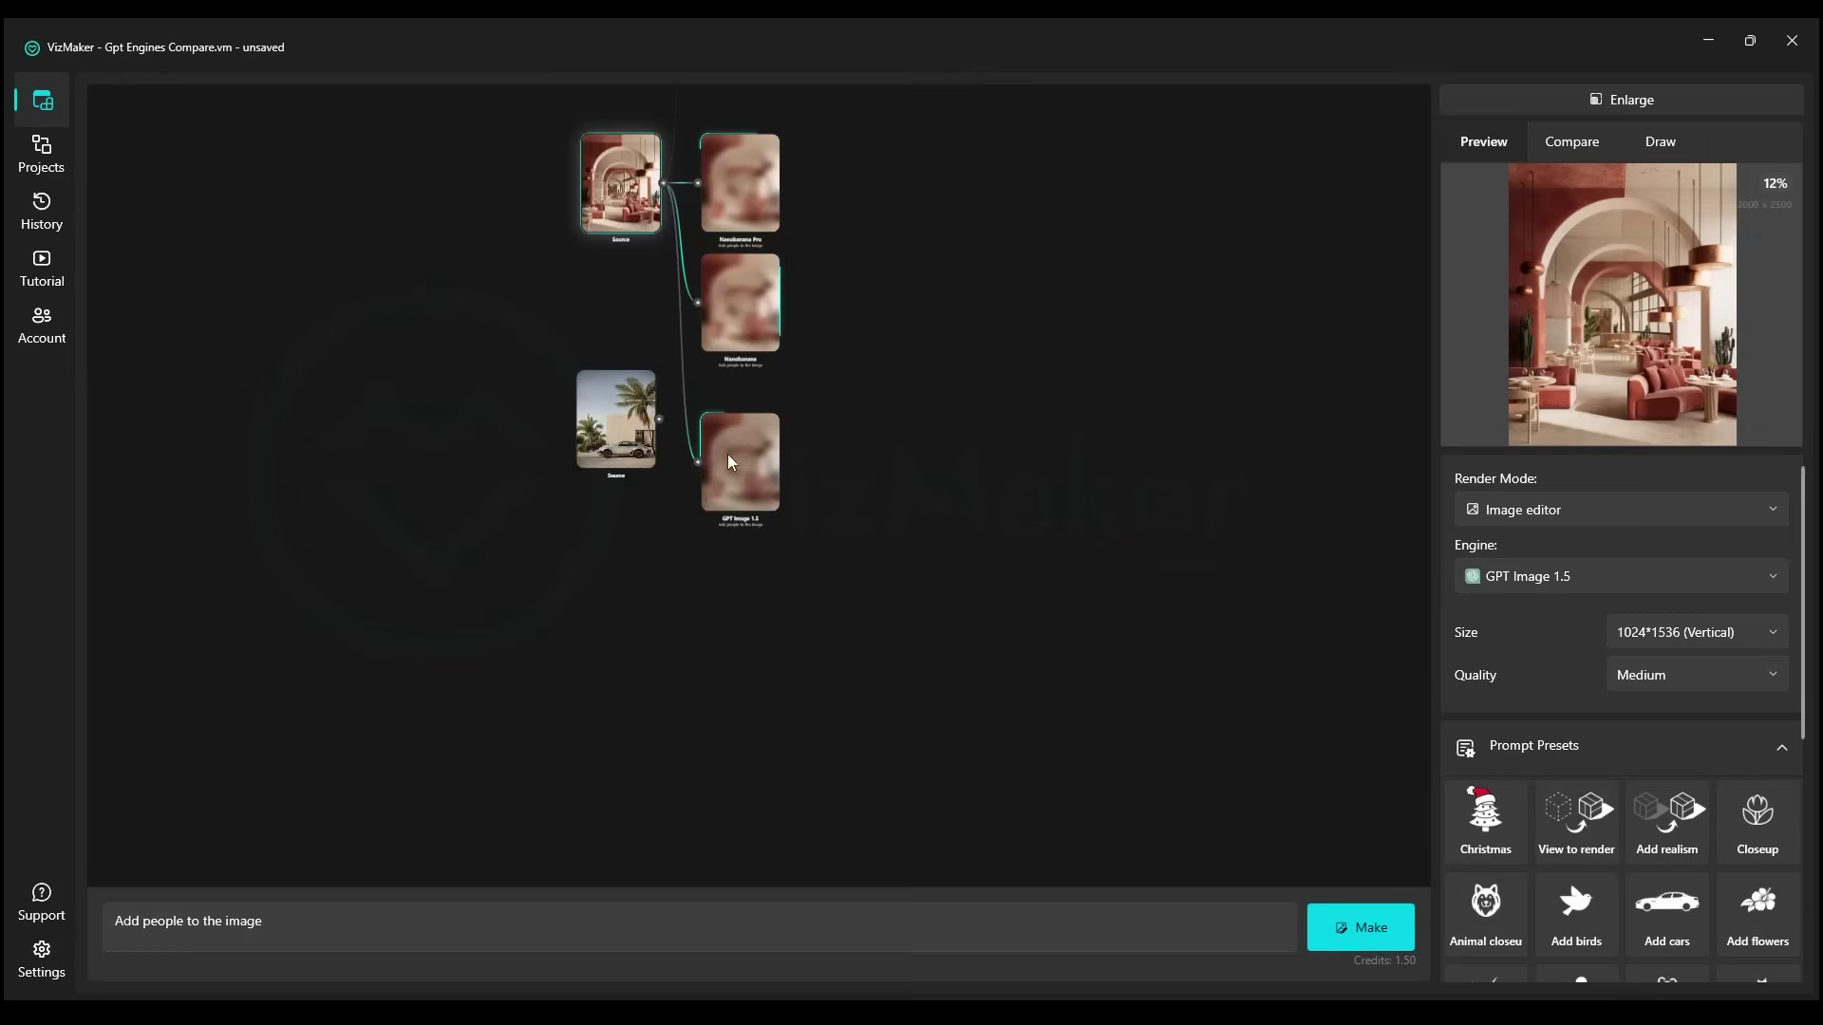
left_click_drag(714, 608, 697, 810)
left_click_drag(696, 351, 683, 504)
scroll(830, 571, "up", 3)
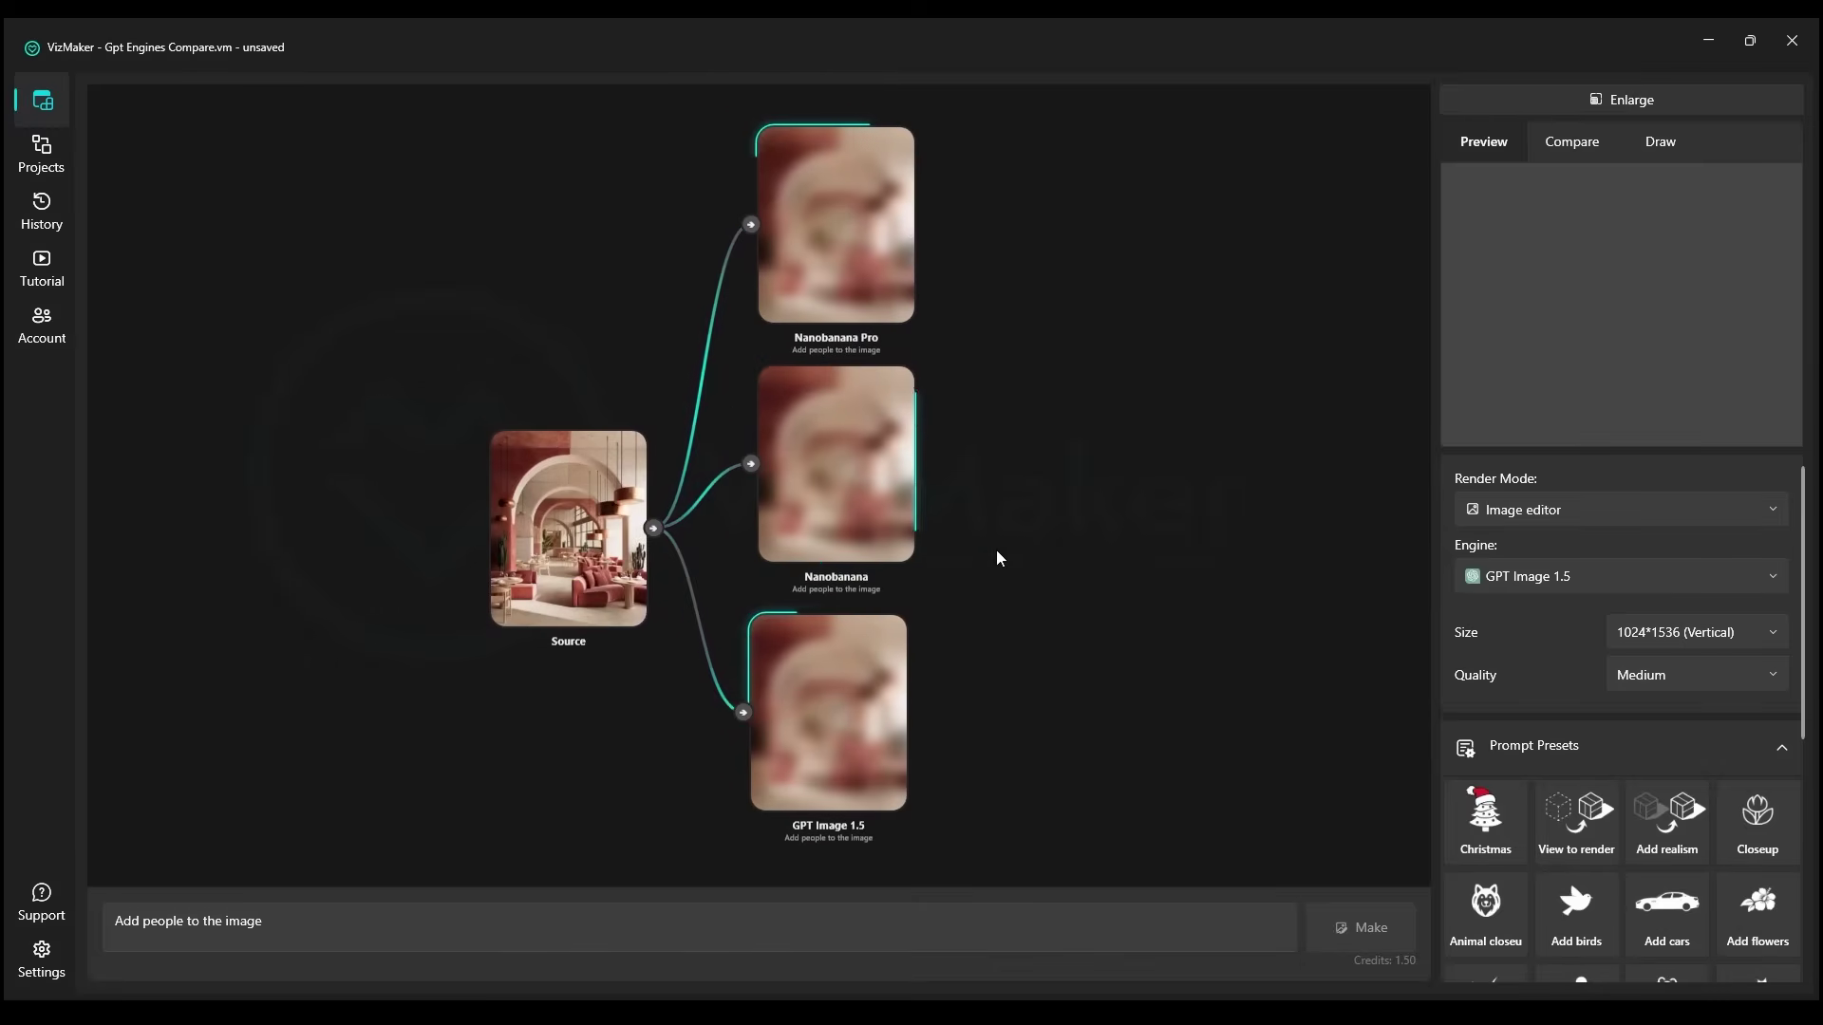
Enlarge the Nanobanana restaurant result and examine the standing people in the background up close
scroll(830, 444, "up", 6)
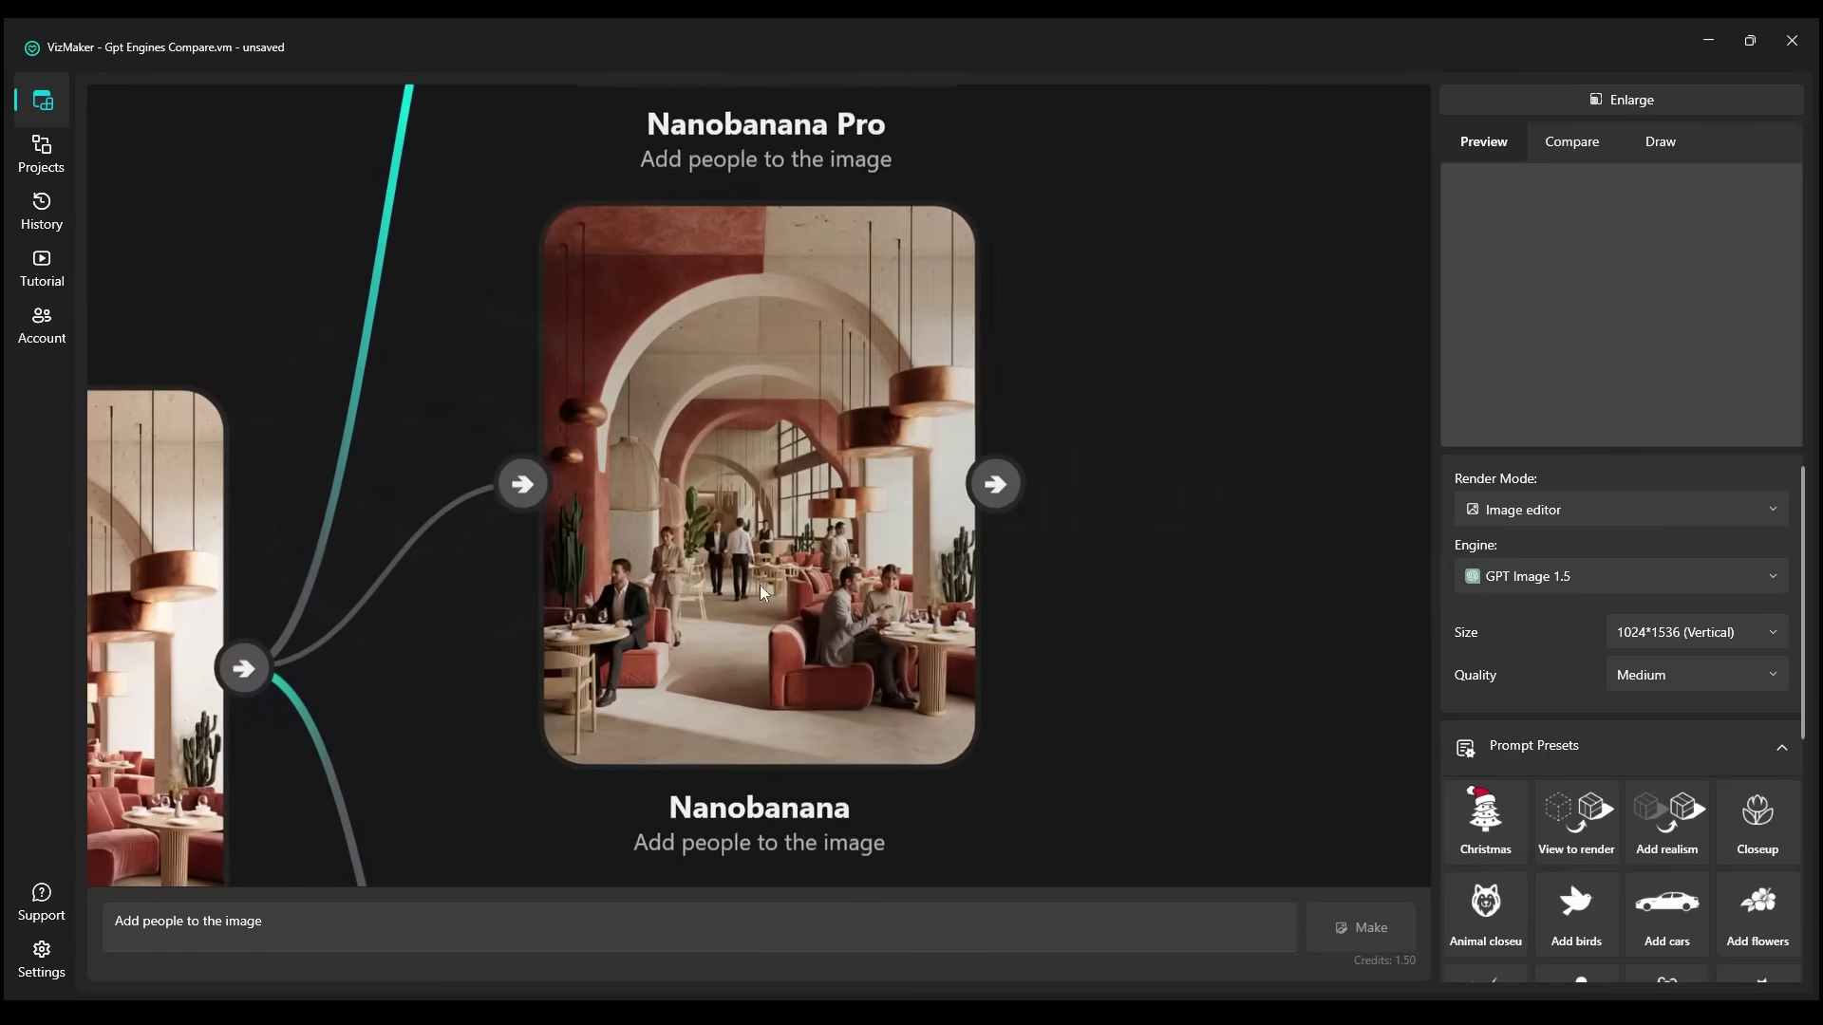
left_click(796, 614)
left_click(1622, 99)
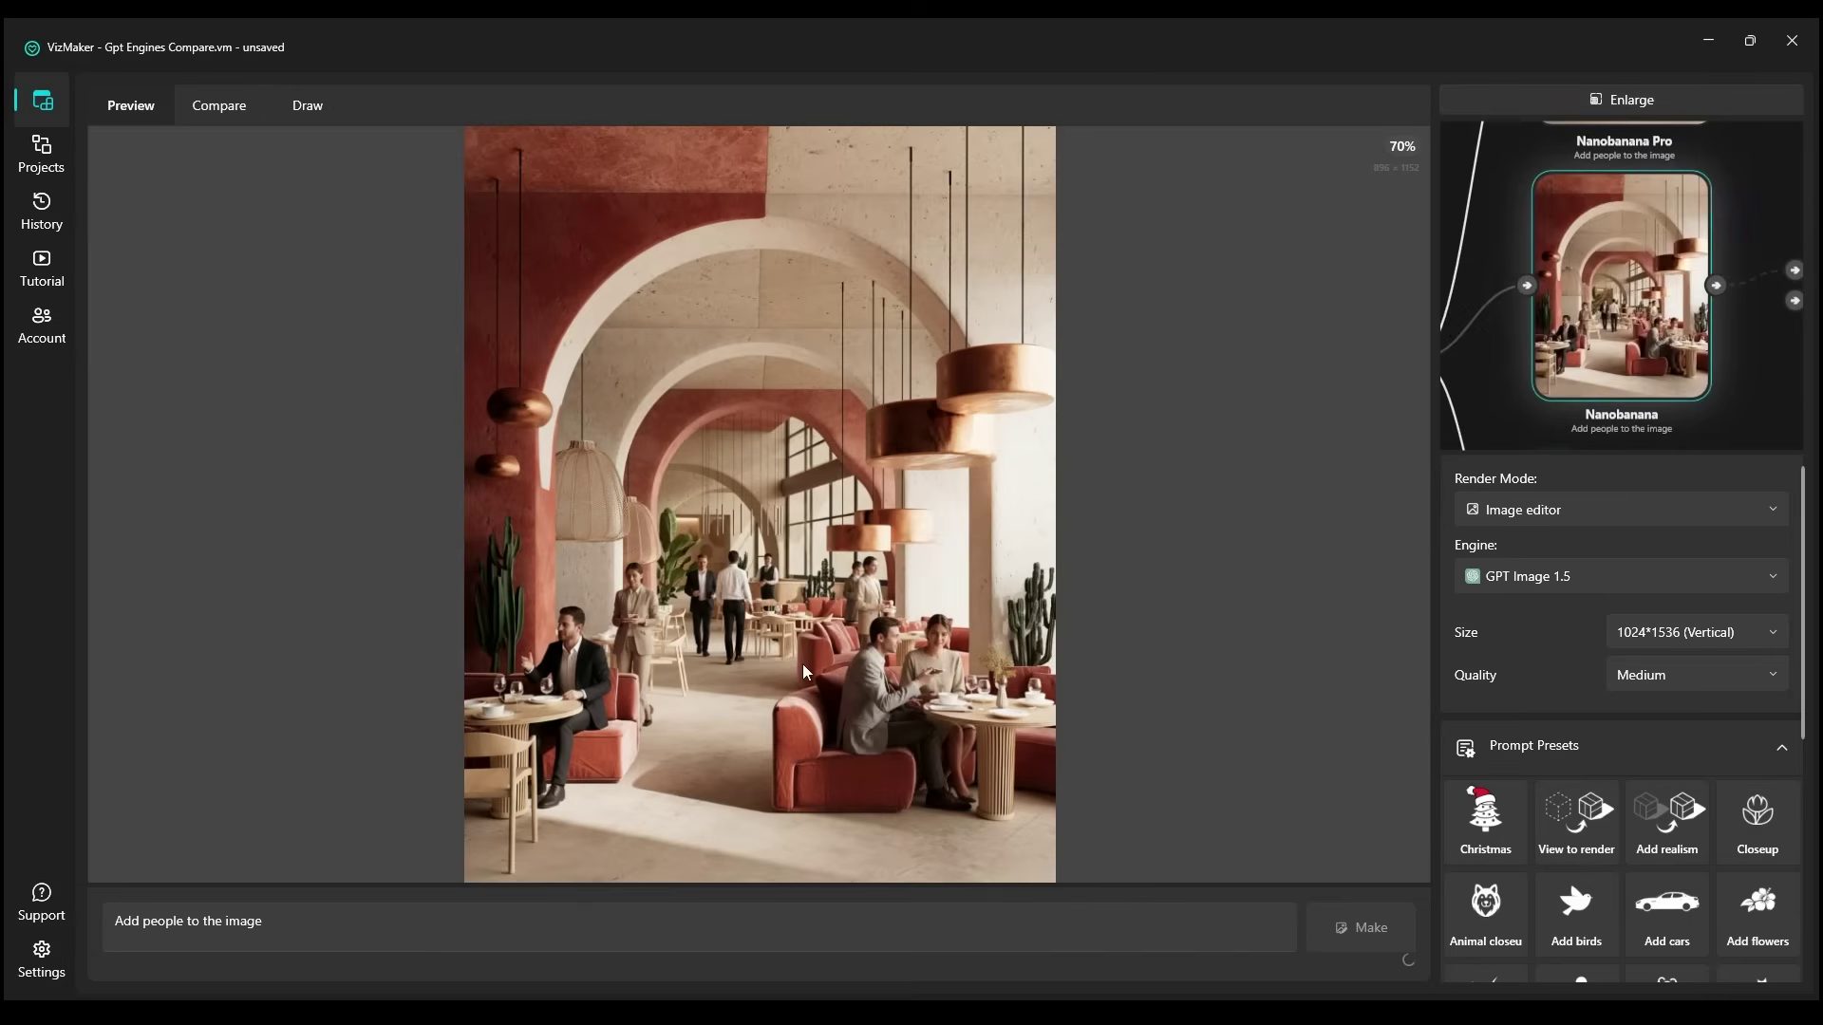
scroll(847, 690, "up", 3)
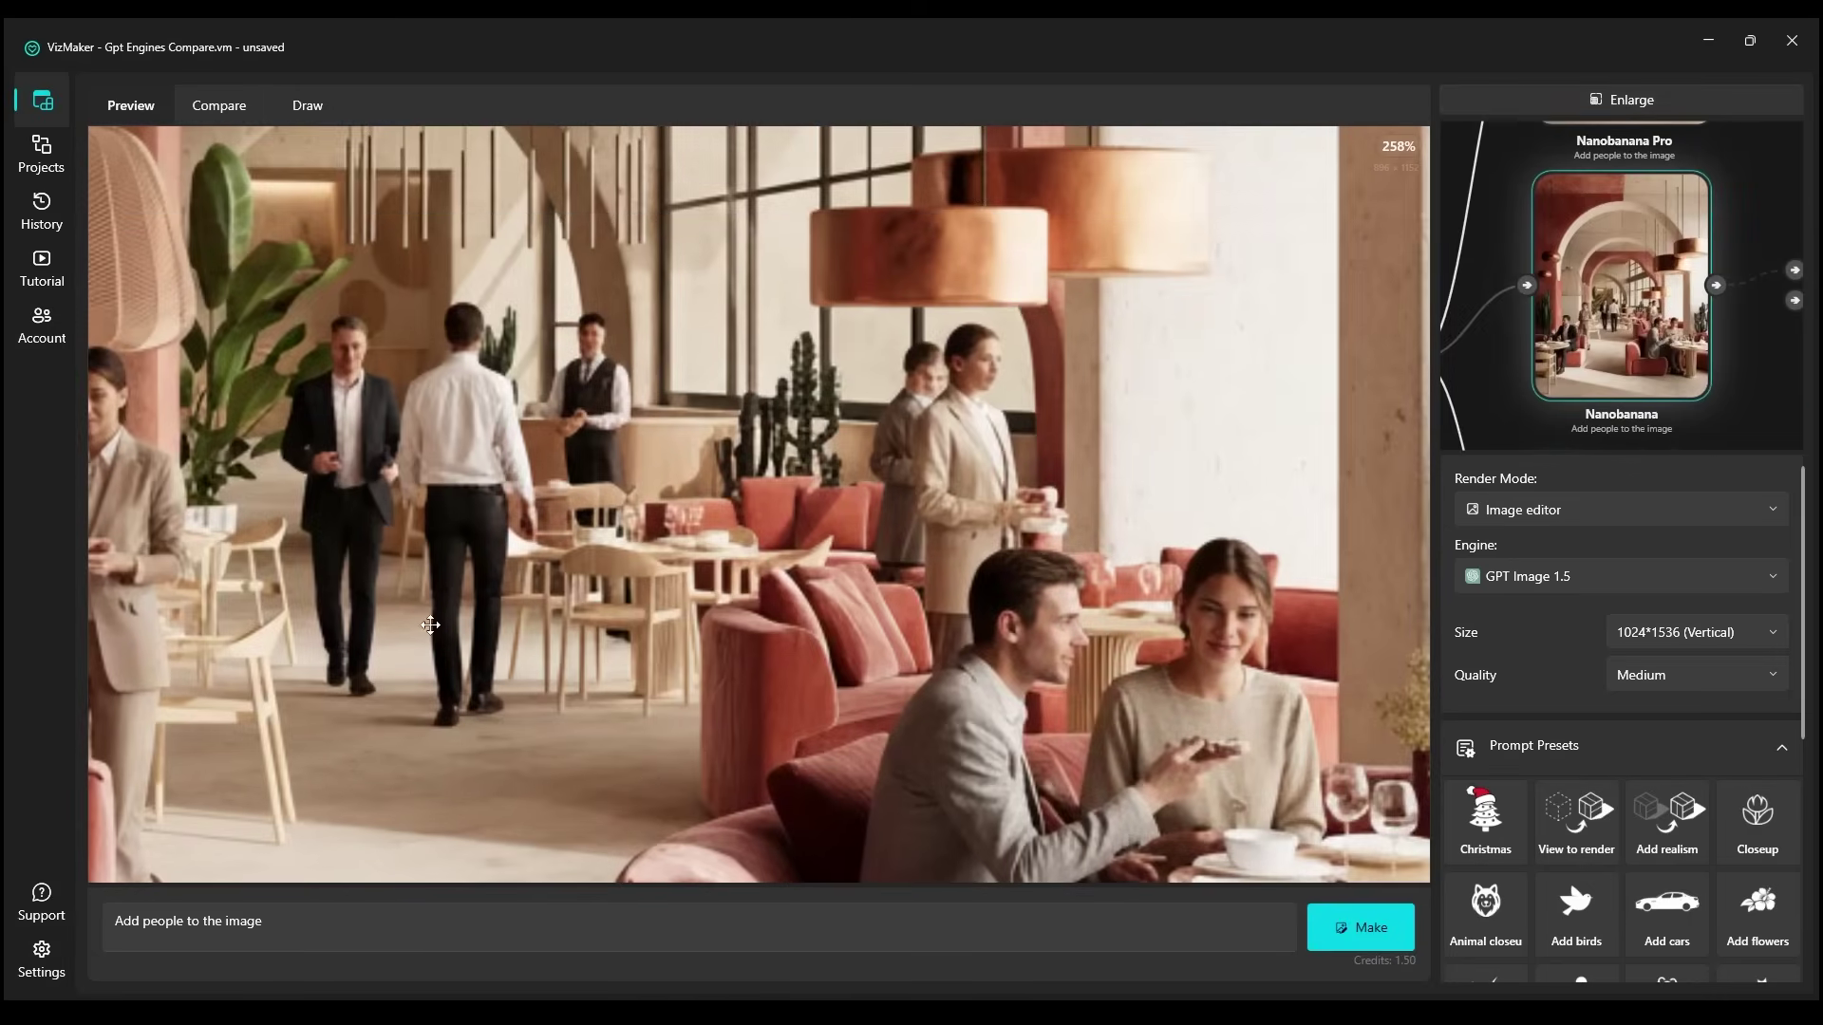
left_click_drag(431, 625, 966, 622)
scroll(1010, 481, "up", 2)
left_click_drag(1235, 378, 1047, 519)
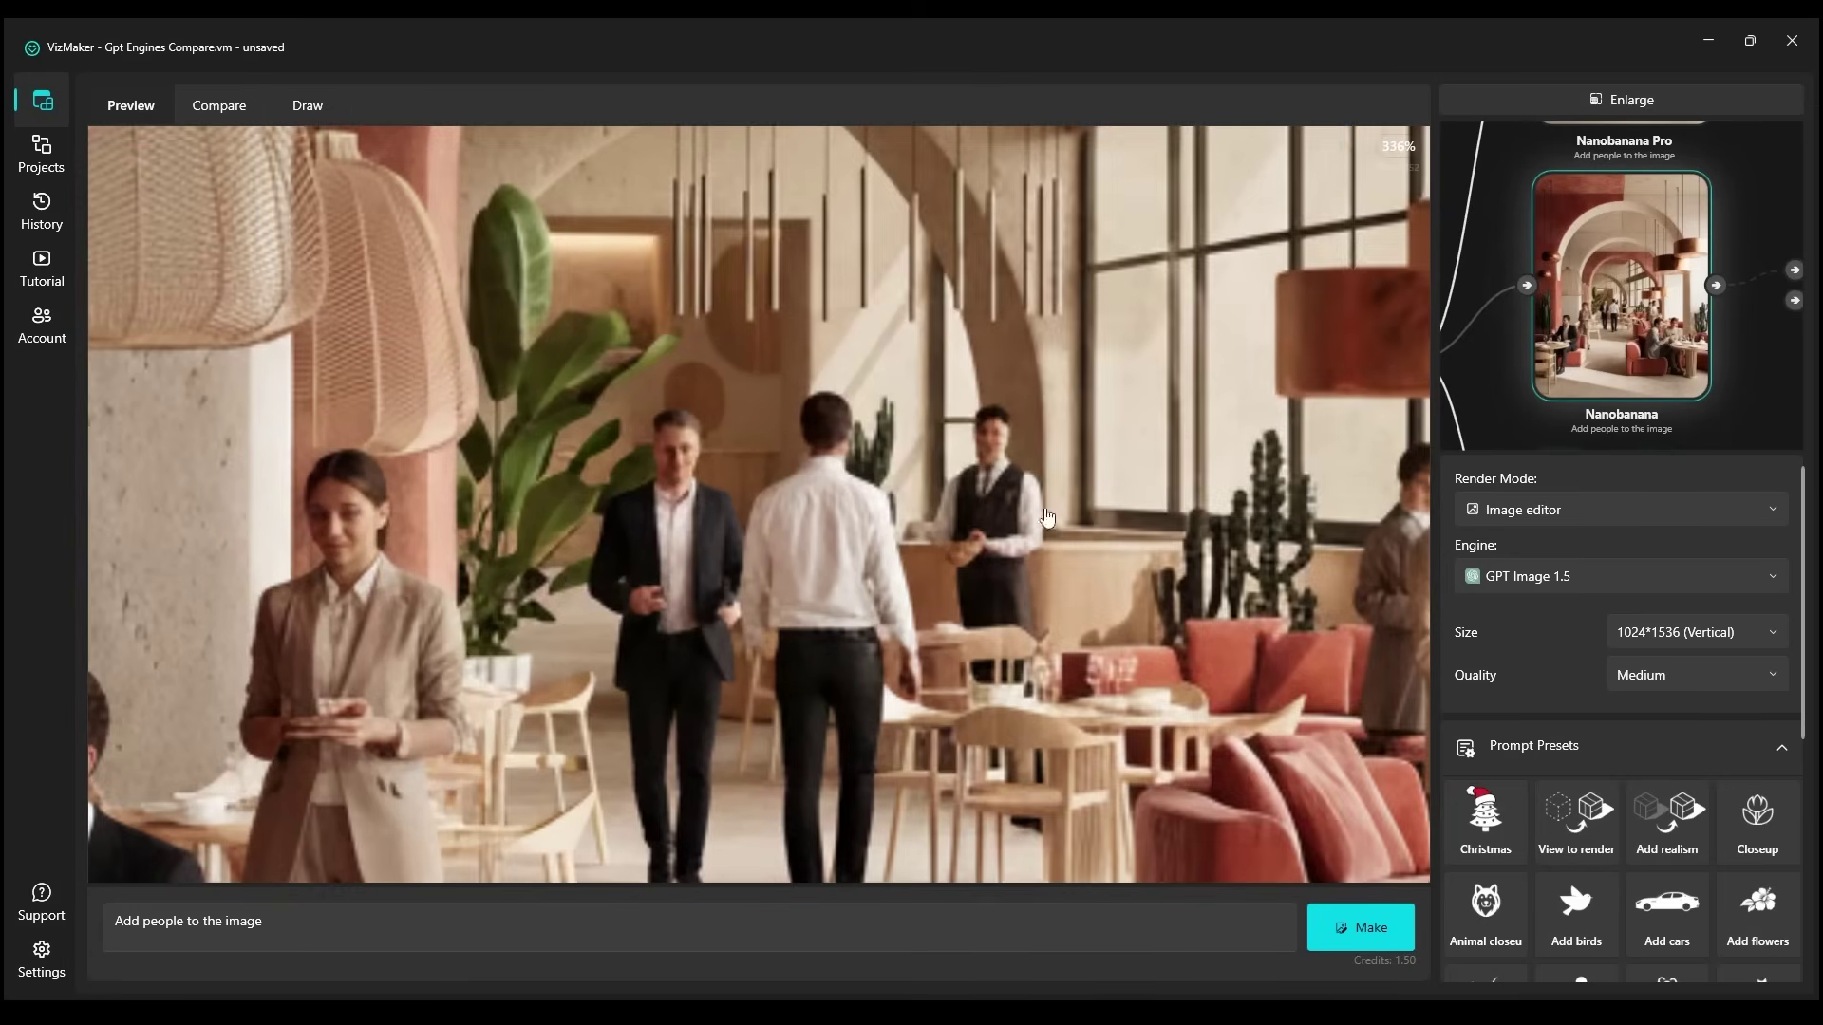
scroll(710, 477, "up", 1)
left_click_drag(1187, 445, 725, 418)
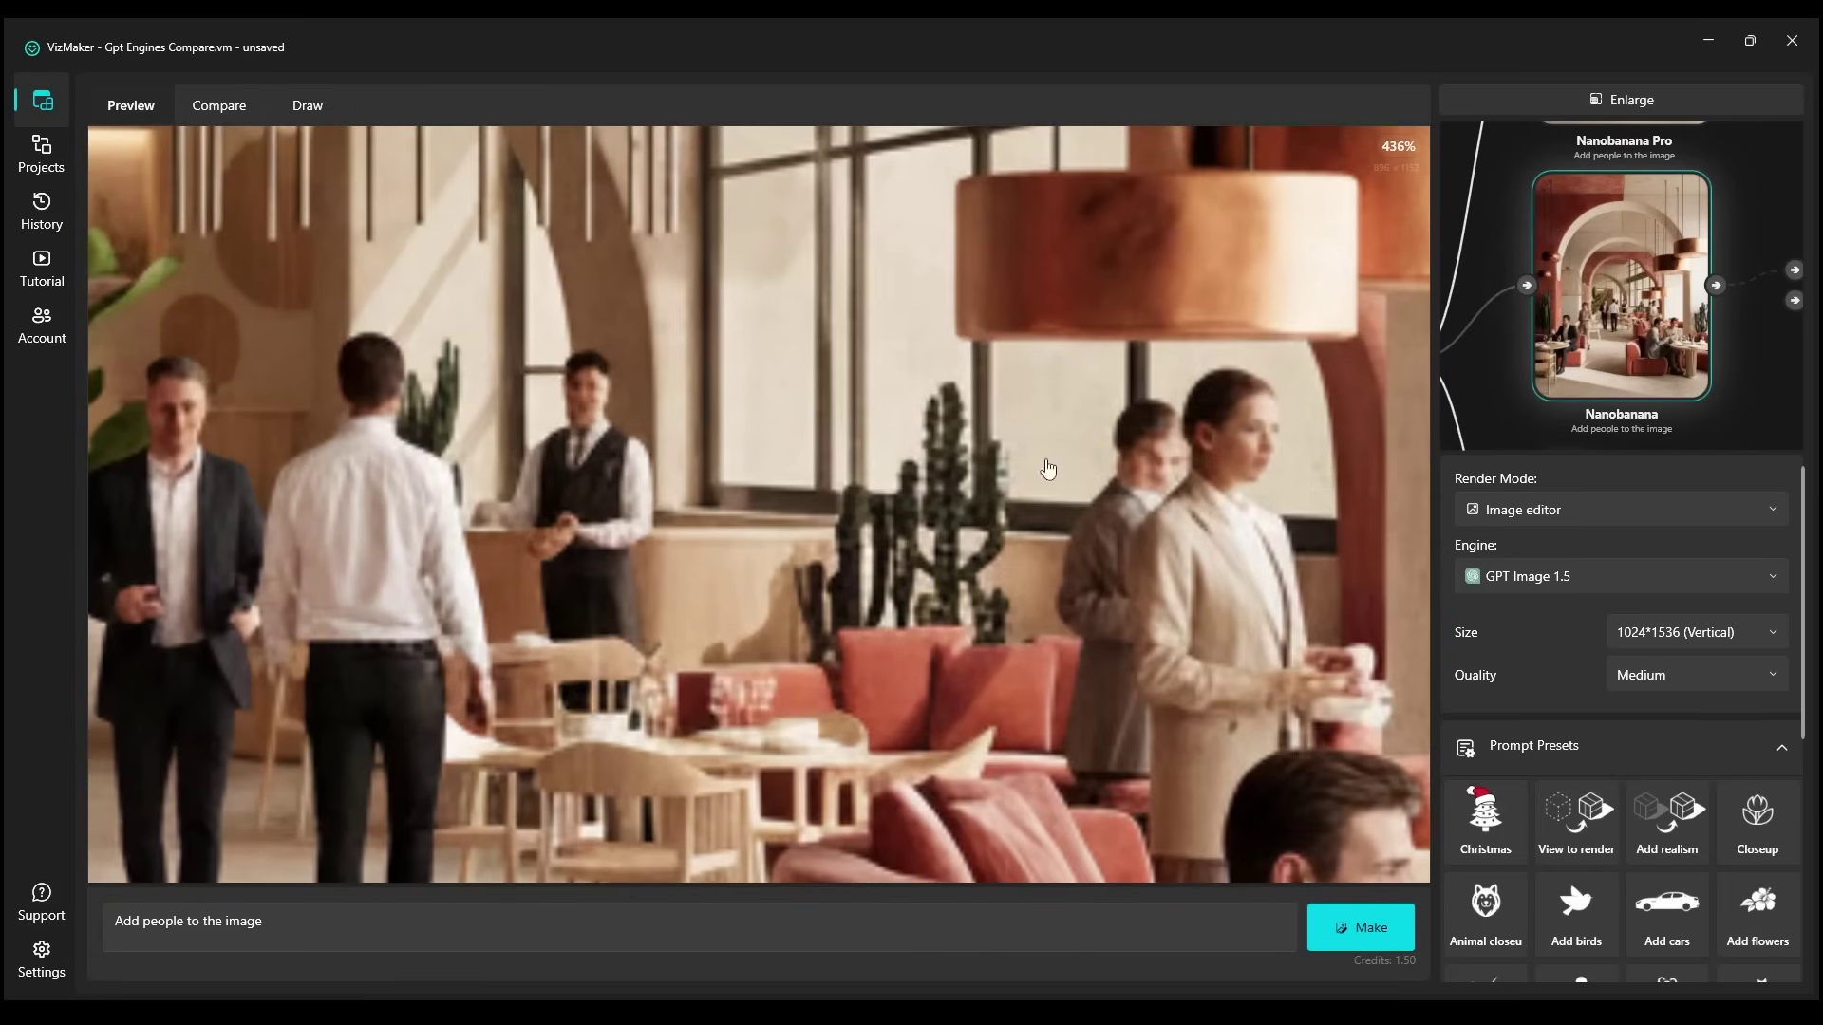
scroll(1229, 460, "up", 2)
scroll(1223, 466, "down", 3)
Examine the seated couple, the seated man and the woman standing behind him in the Nanobanana restaurant result
left_click_drag(1377, 698, 1115, 504)
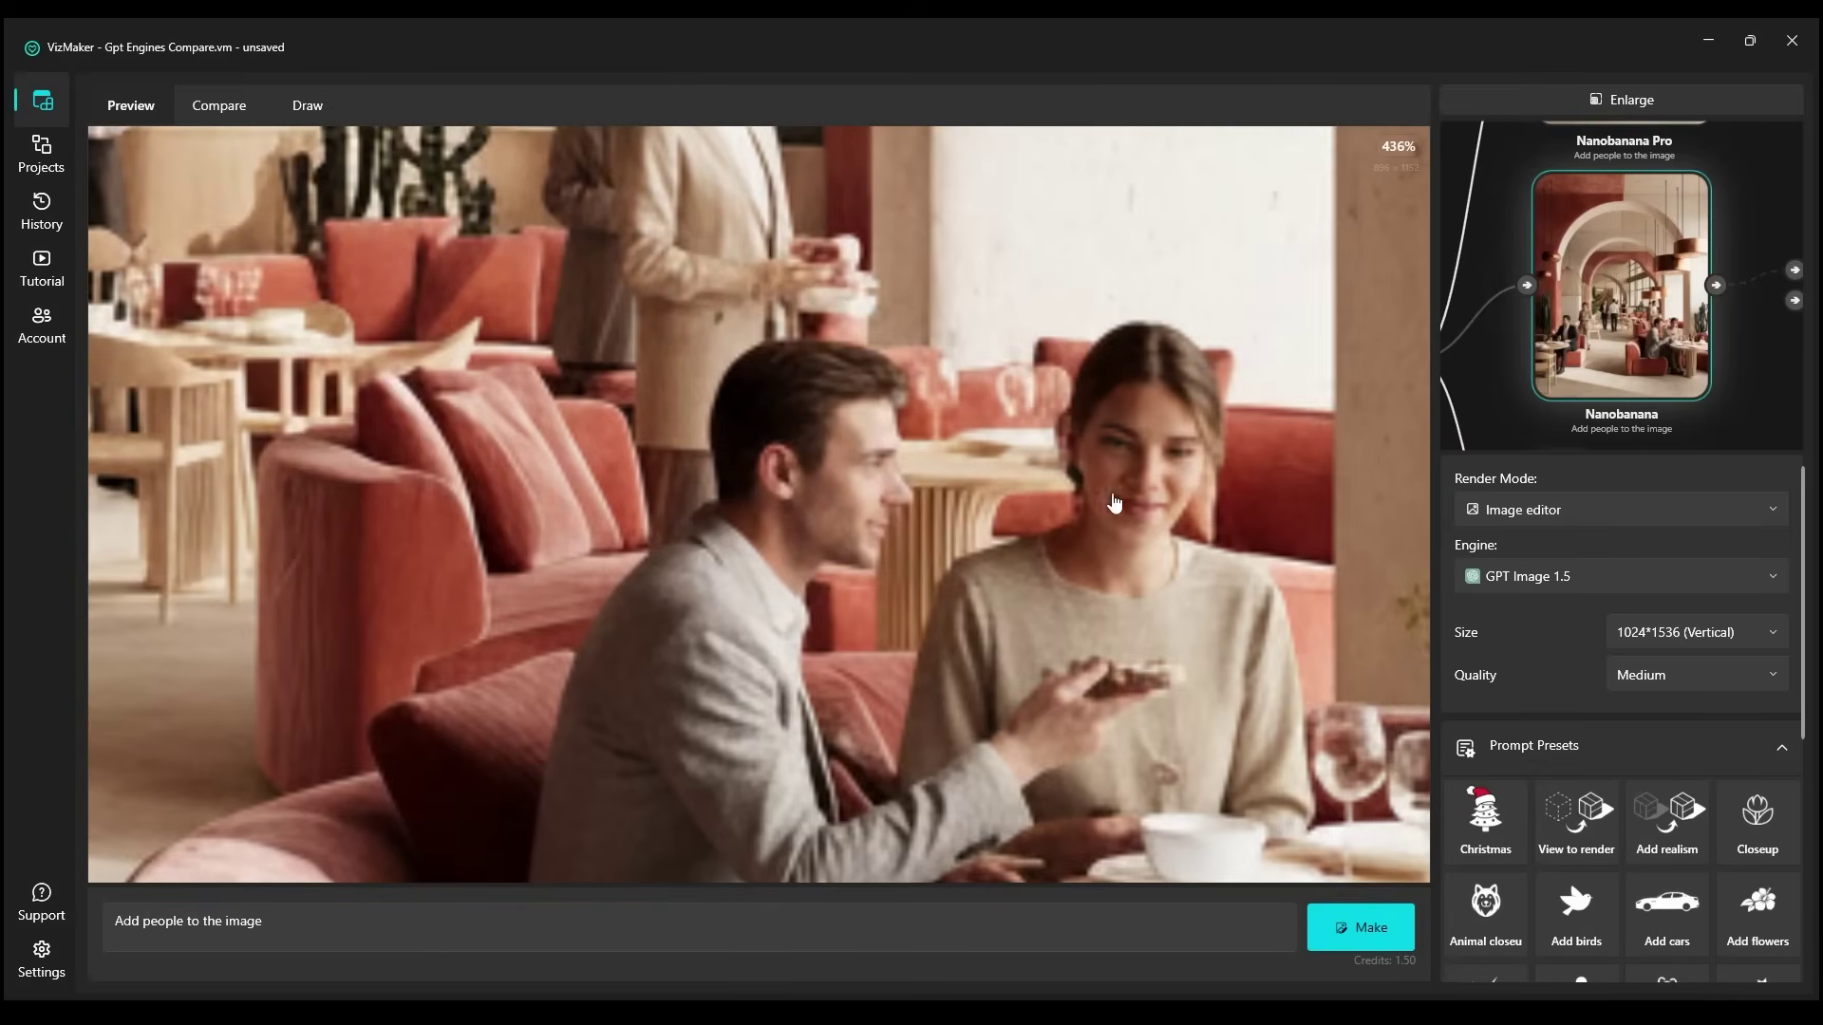
scroll(1116, 505, "down", 1)
left_click_drag(1159, 612, 1160, 531)
scroll(1160, 530, "down", 4)
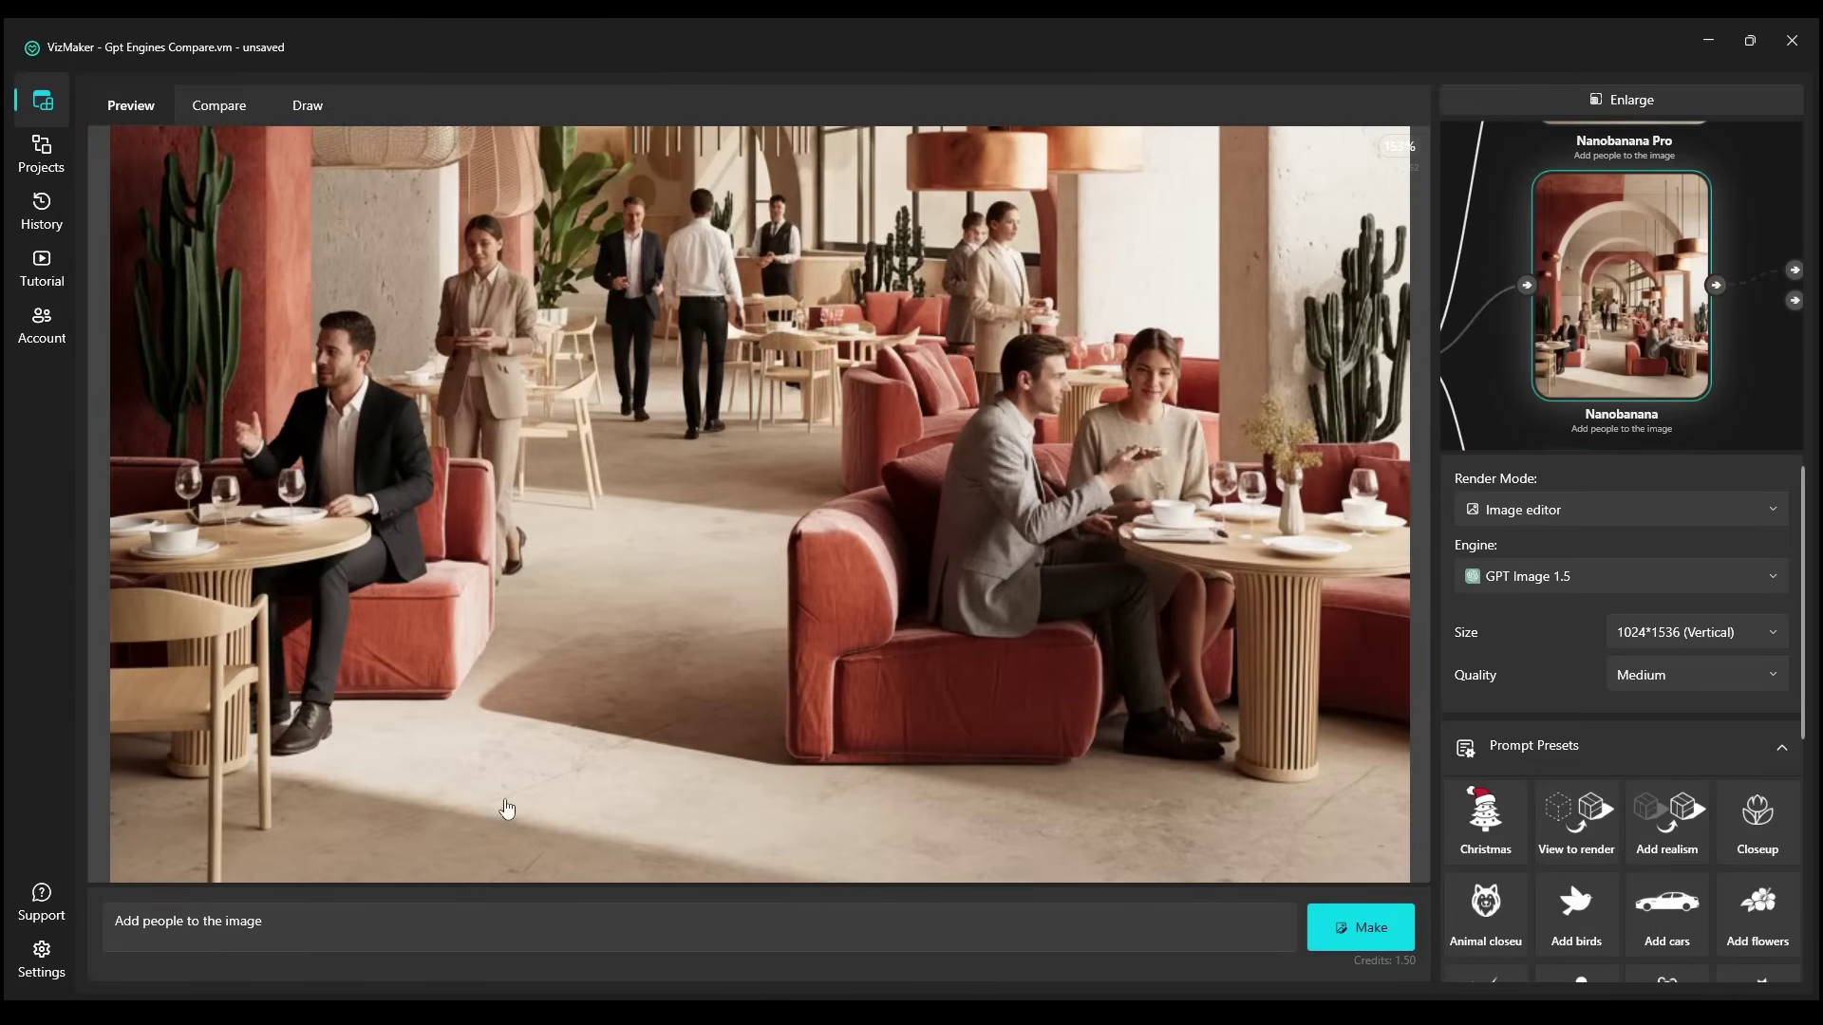
left_click_drag(501, 805, 277, 739)
scroll(278, 738, "up", 2)
left_click_drag(679, 496, 785, 745)
left_click_drag(807, 380, 816, 723)
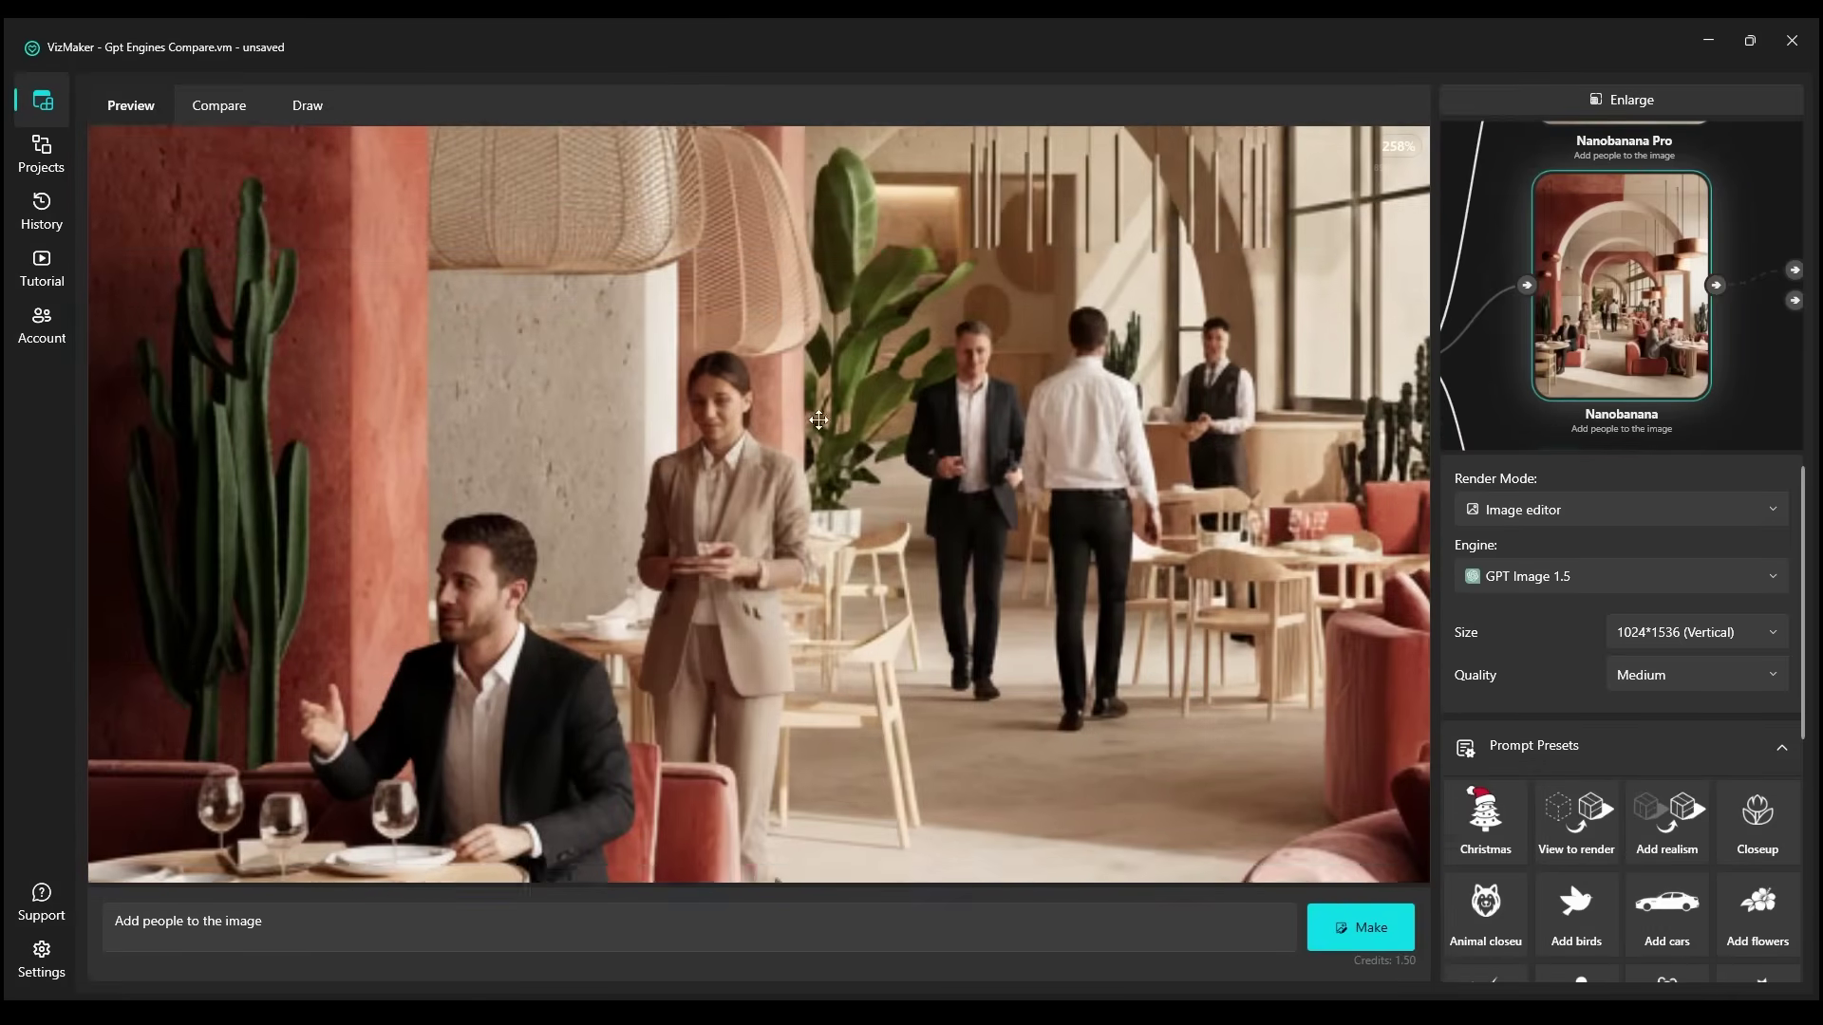
left_click_drag(874, 254, 851, 502)
scroll(859, 496, "down", 6)
scroll(1504, 306, "down", 2)
Compare the restaurant source image as A with the Nanobanana result as B, shifting the divider across the image
left_click_drag(1504, 306, 1589, 257)
scroll(1587, 357, "down", 3)
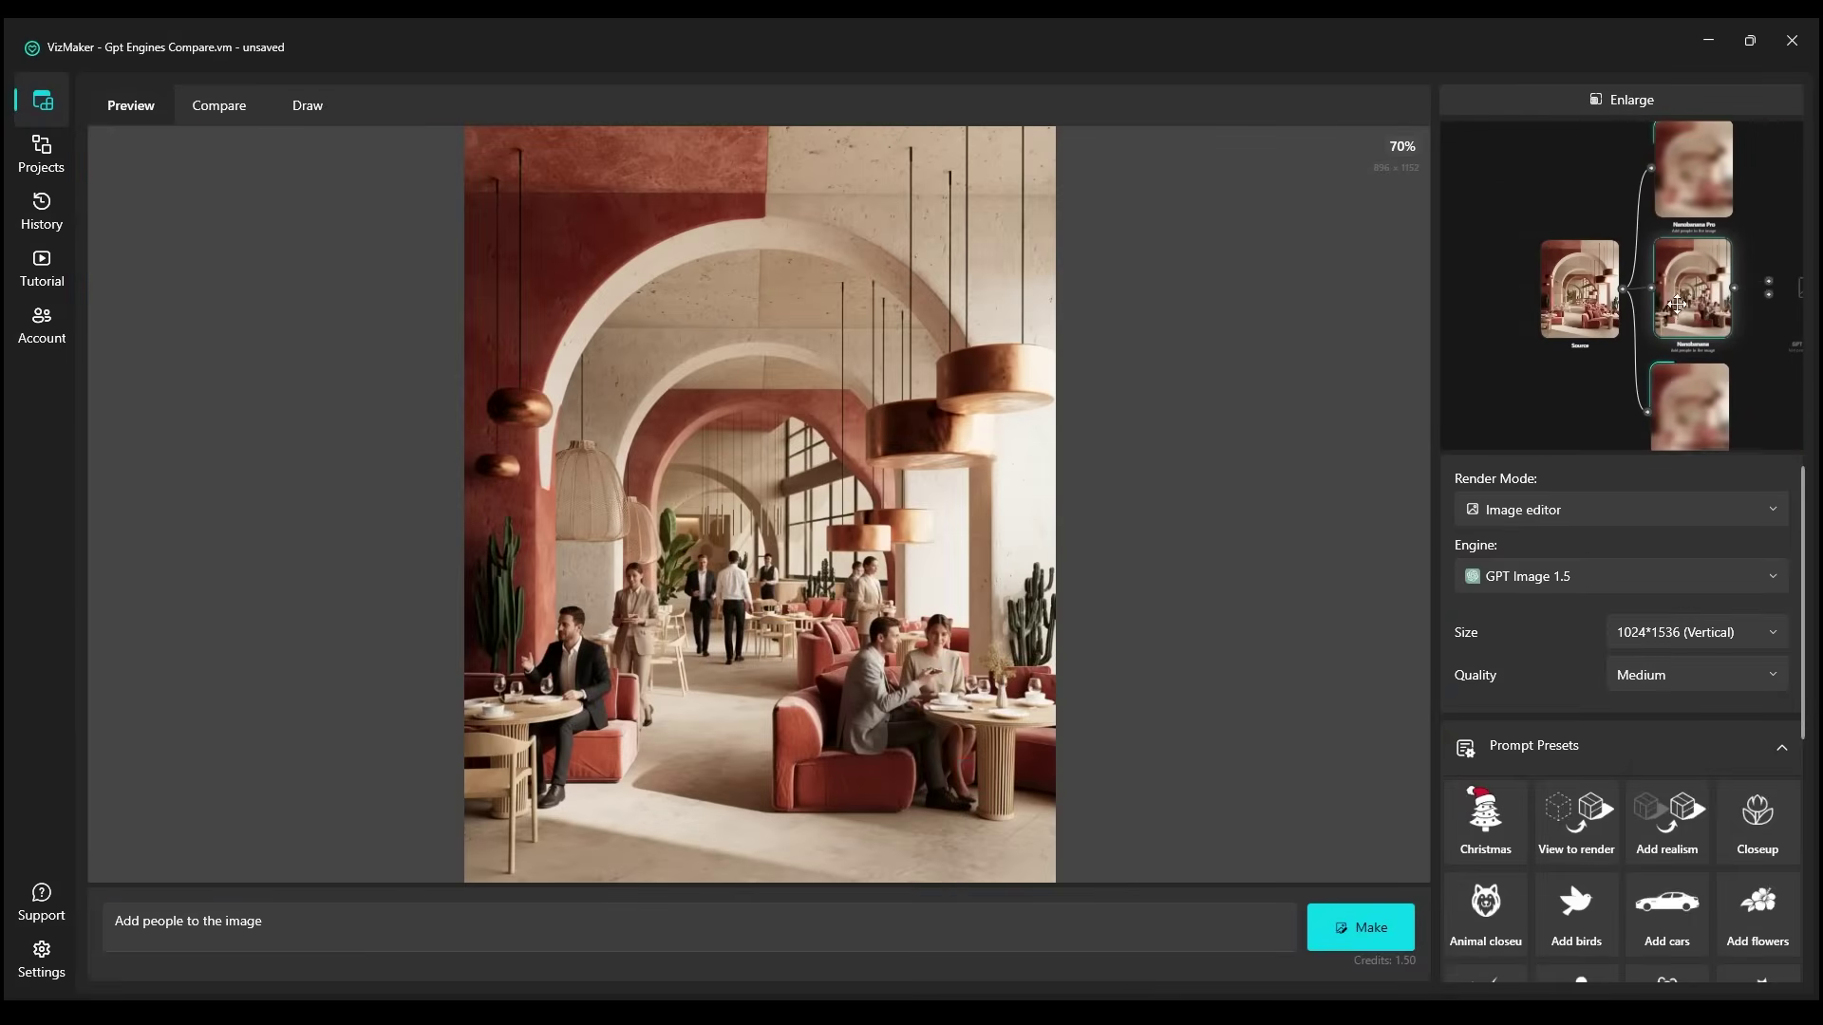
right_click(1571, 289)
left_click(1605, 306)
right_click(1675, 285)
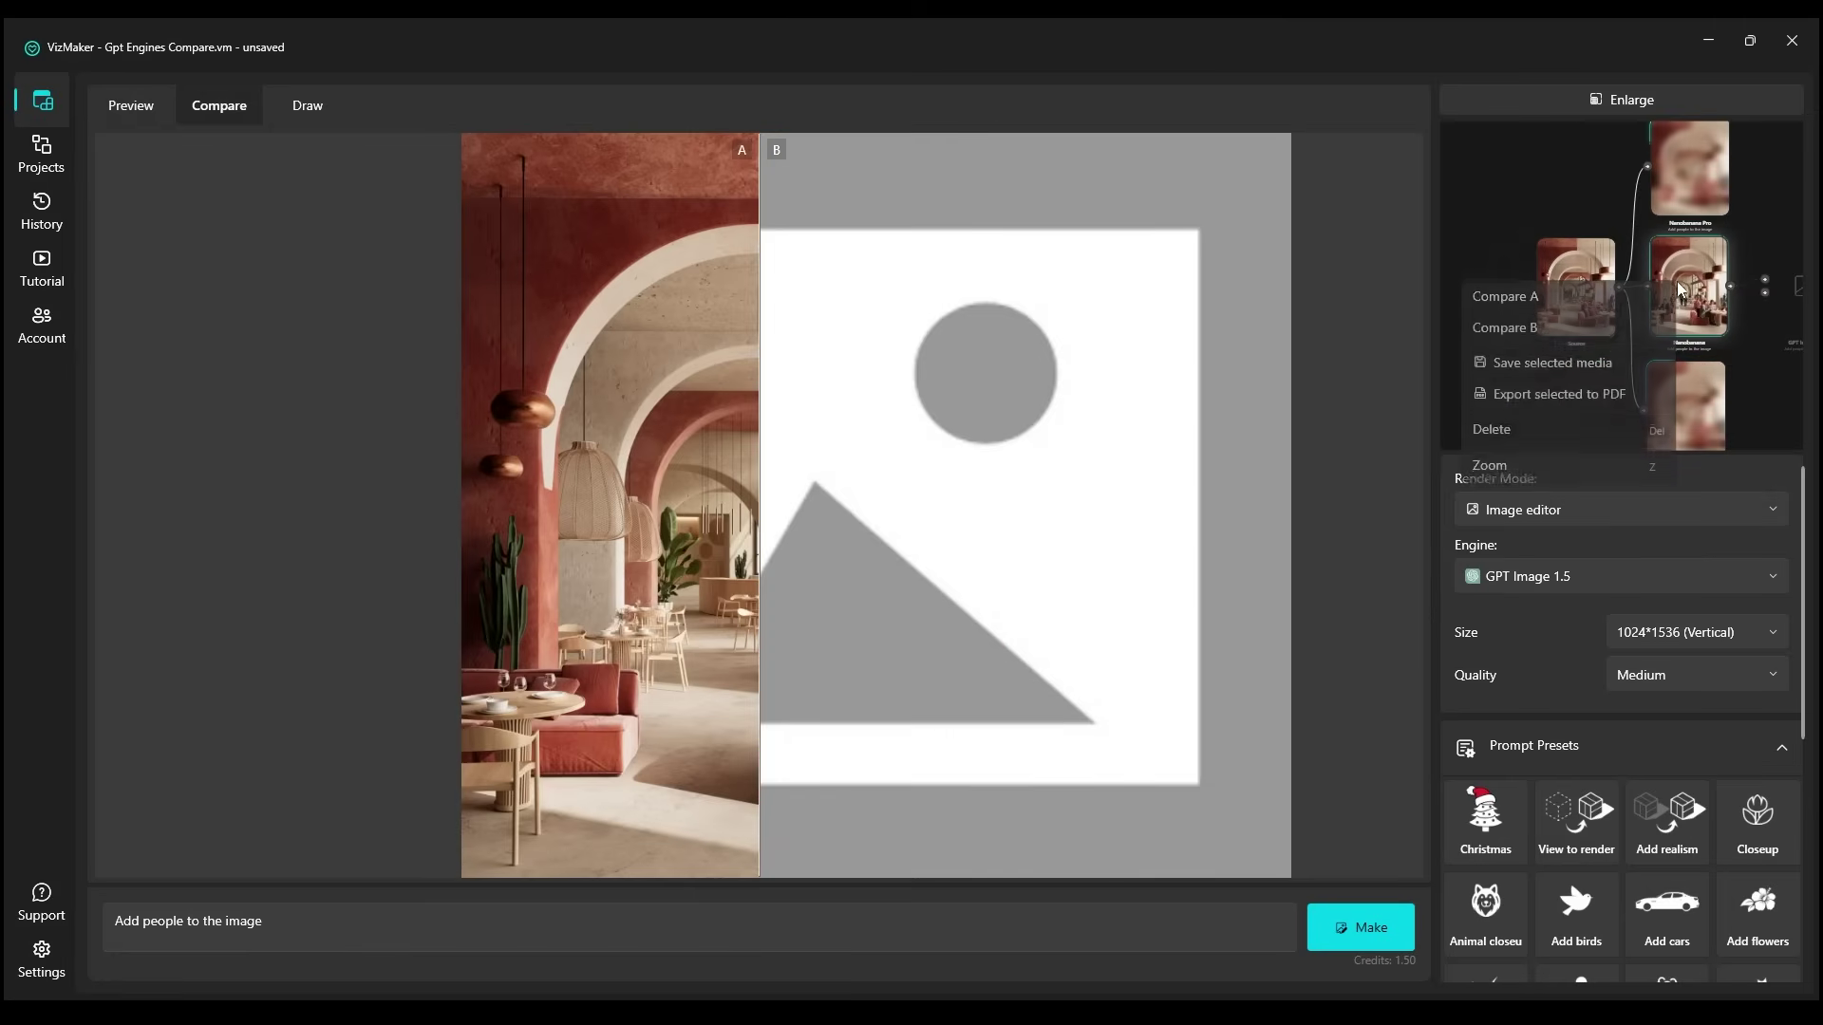
left_click(1614, 333)
left_click_drag(765, 608, 733, 797)
left_click(1523, 395)
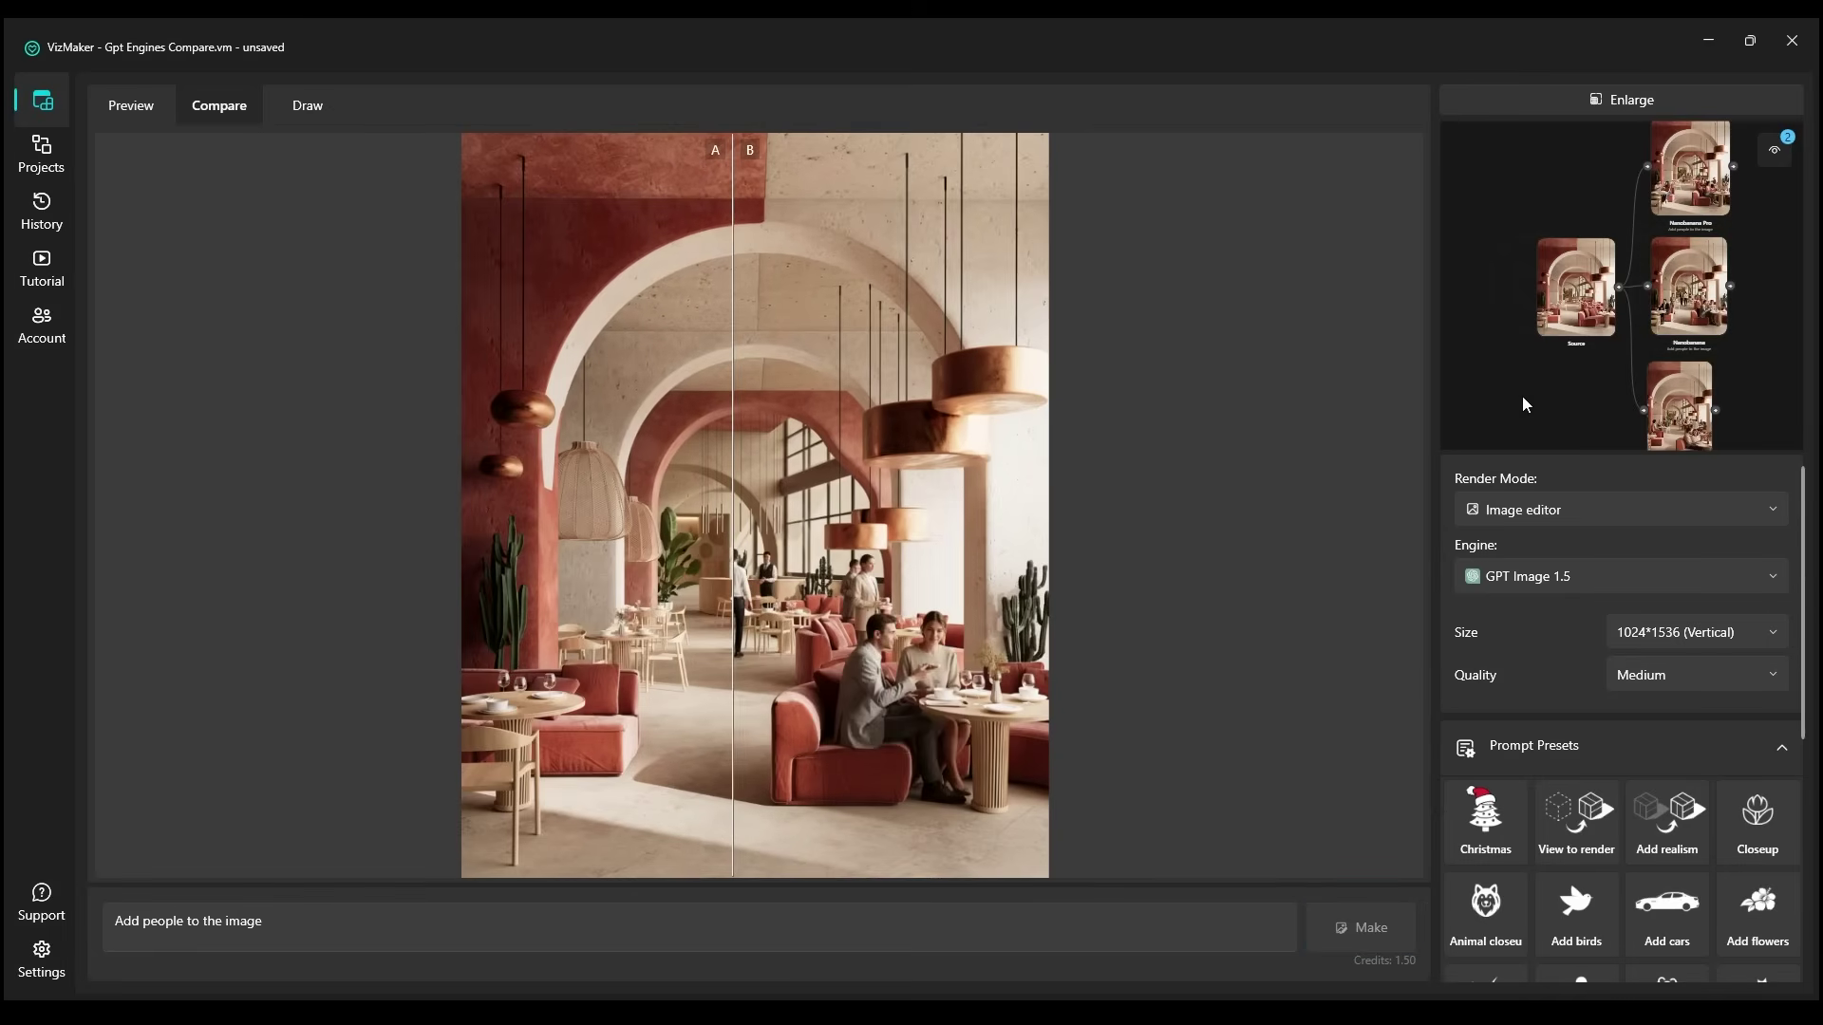
Open the Nanobanana Pro restaurant result and examine the waitress and the barman at the counter up close
left_click(1695, 193)
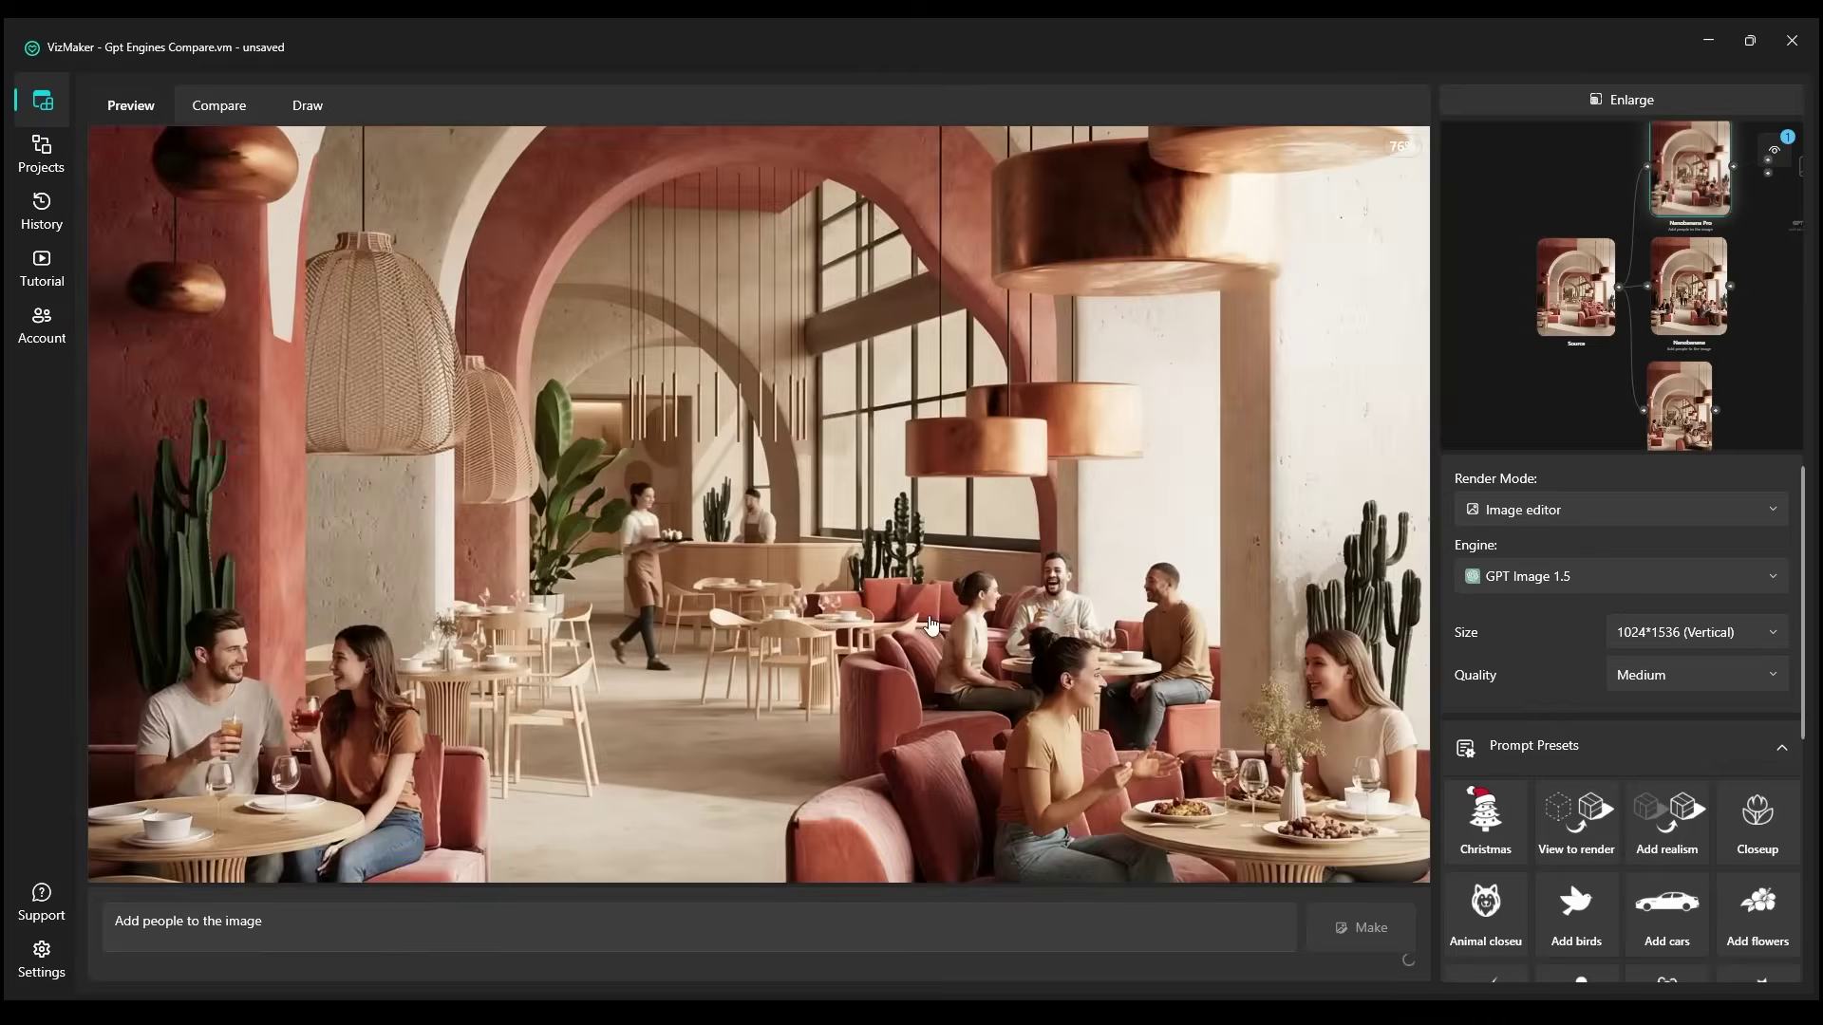
scroll(930, 624, "up", 5)
scroll(512, 477, "up", 4)
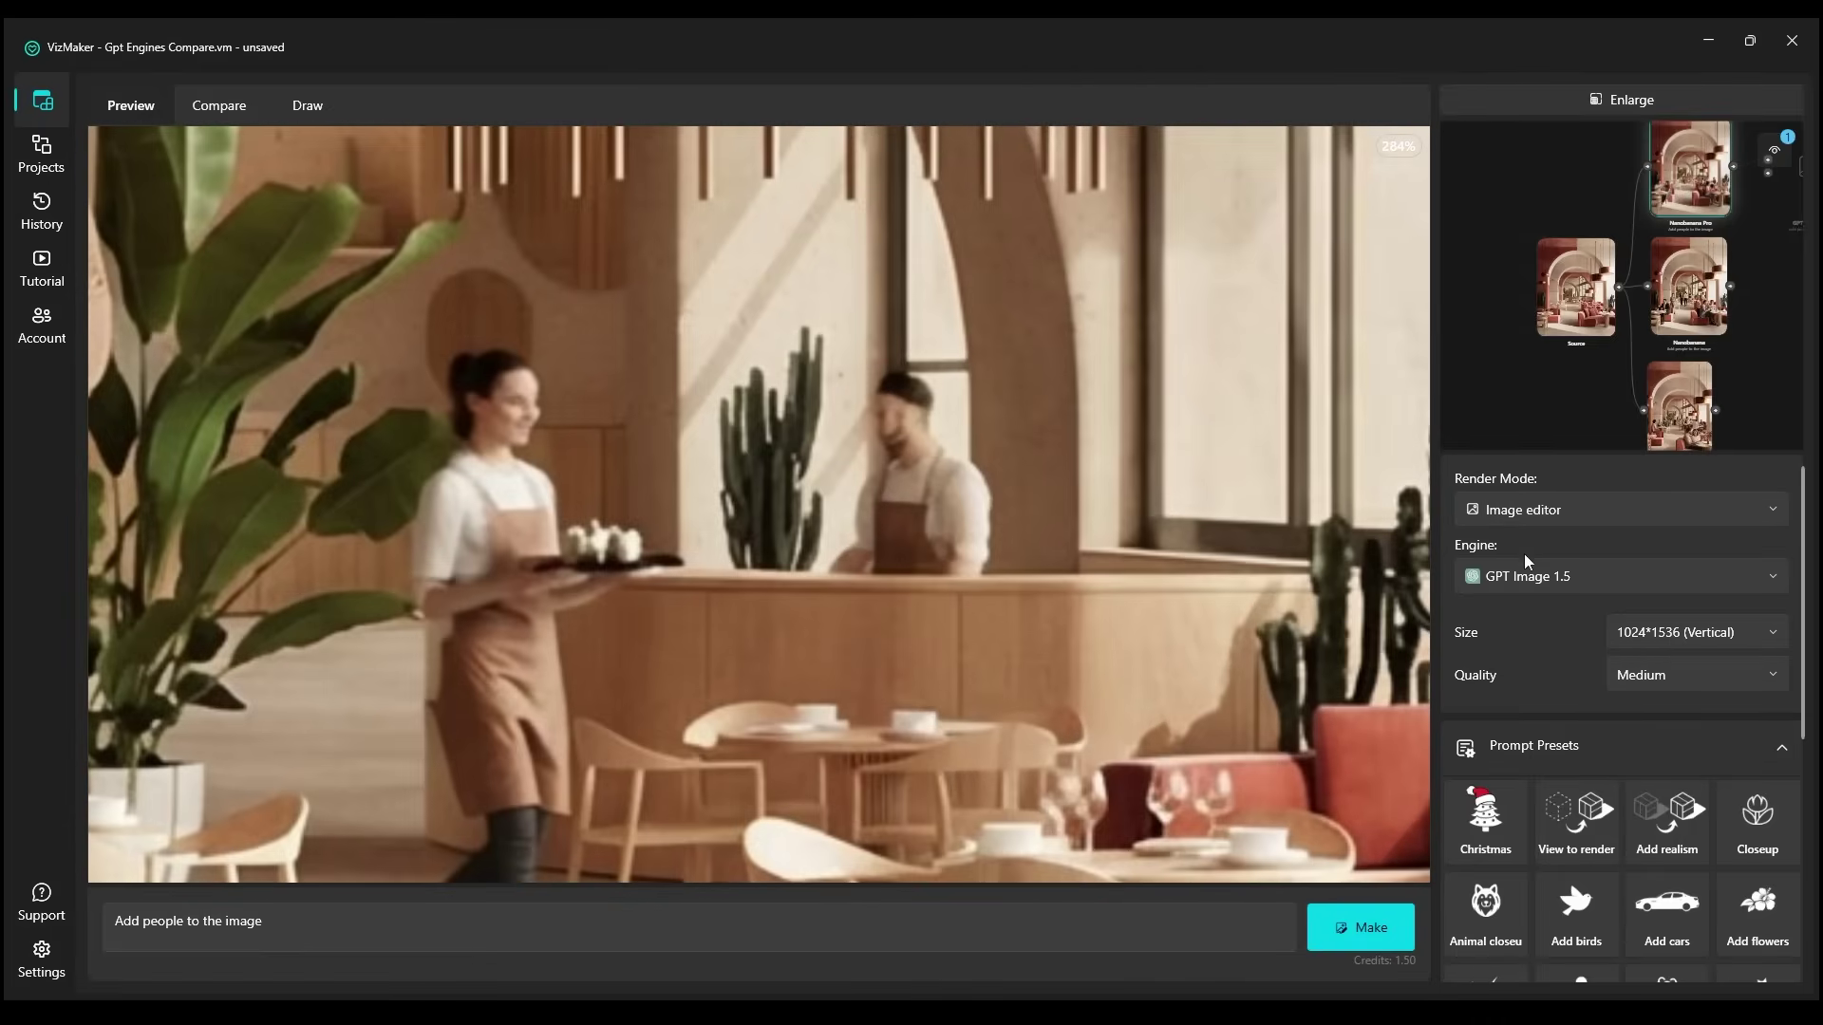
Switch the engine to Nanobanana Pro and review its resolution options, keeping 2k
left_click(1529, 570)
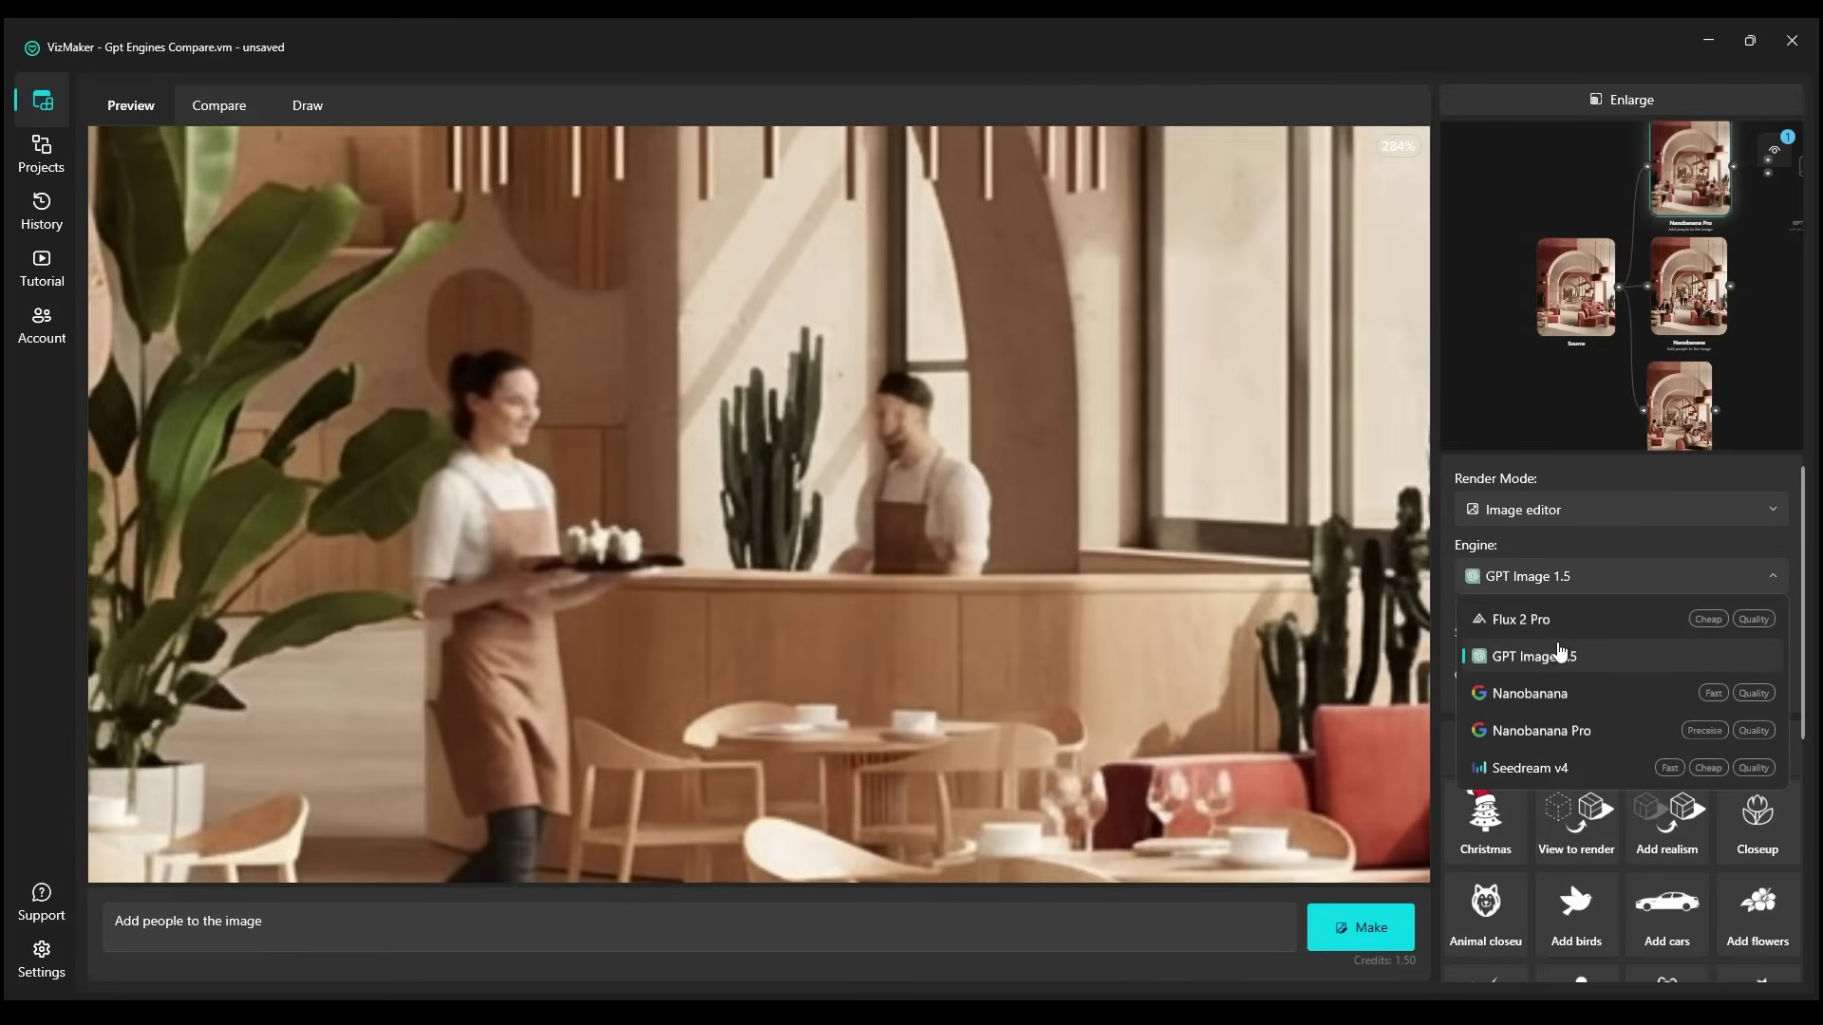
left_click(1604, 727)
left_click(1669, 641)
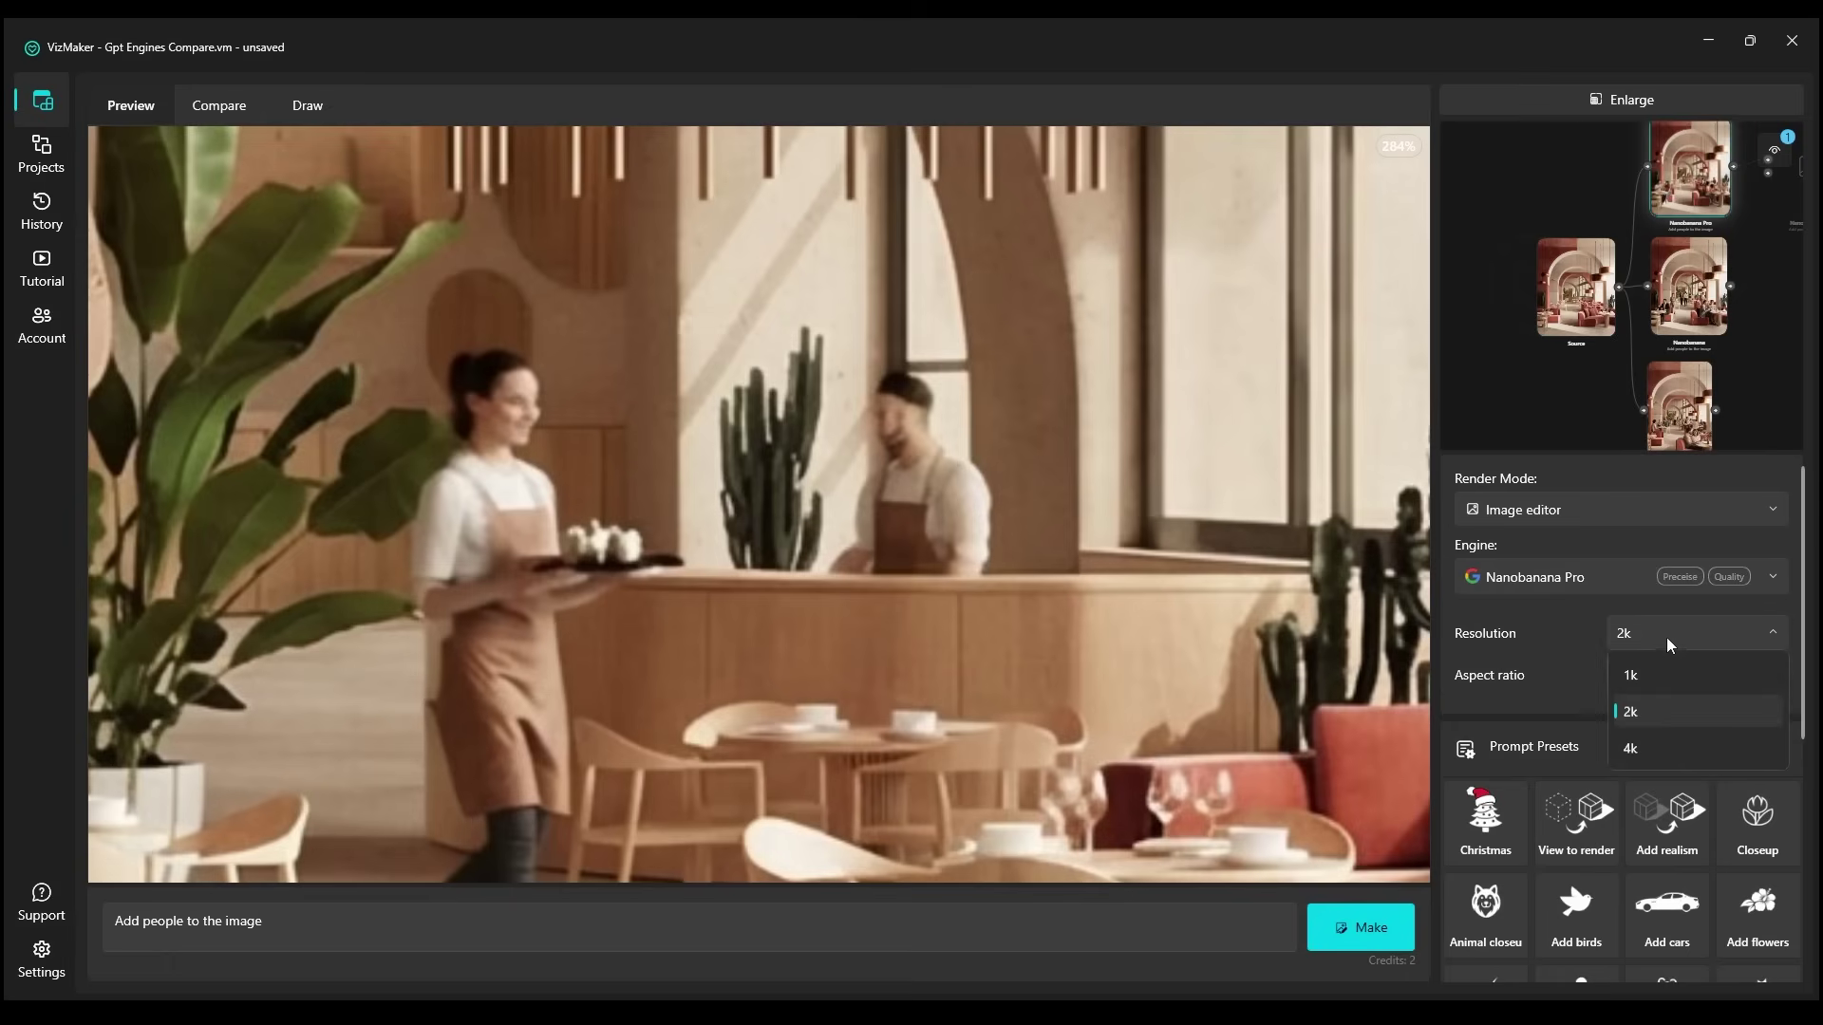
left_click(1657, 717)
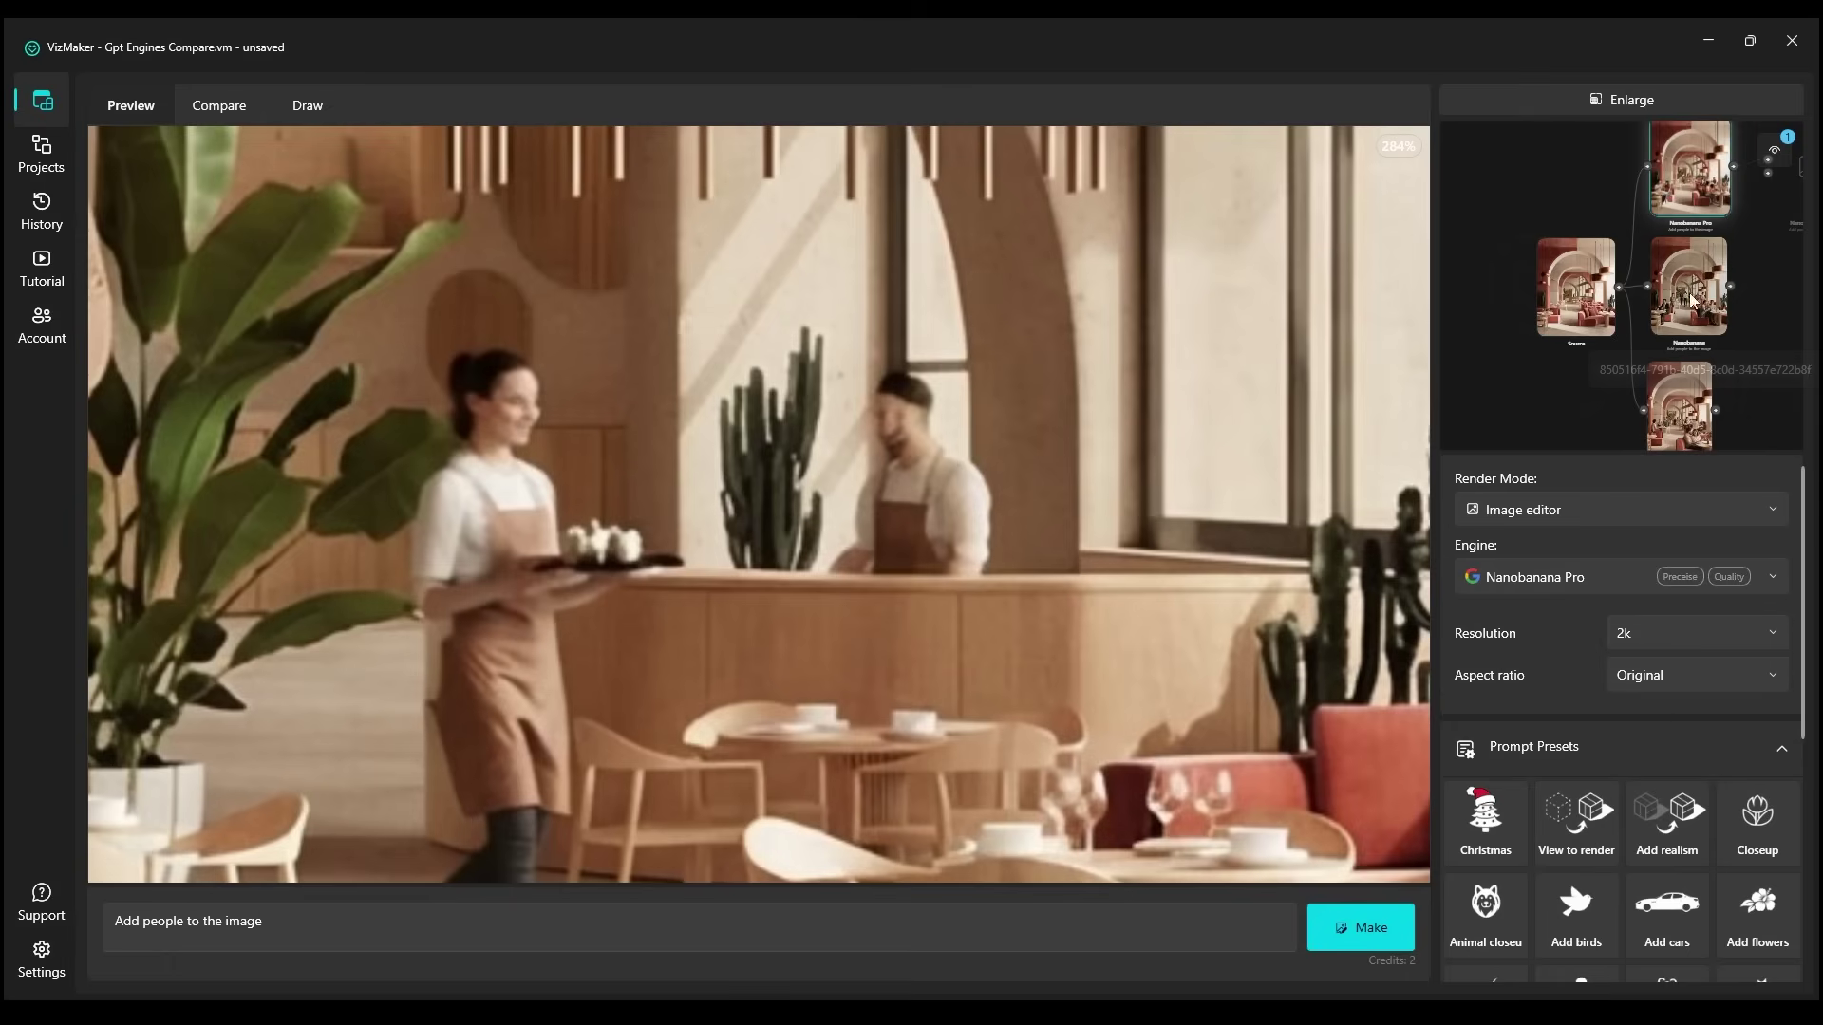
Reopen the Nanobanana Pro restaurant result and examine the waitress, the seated guests and the overall scene
scroll(1673, 368, "up", 3)
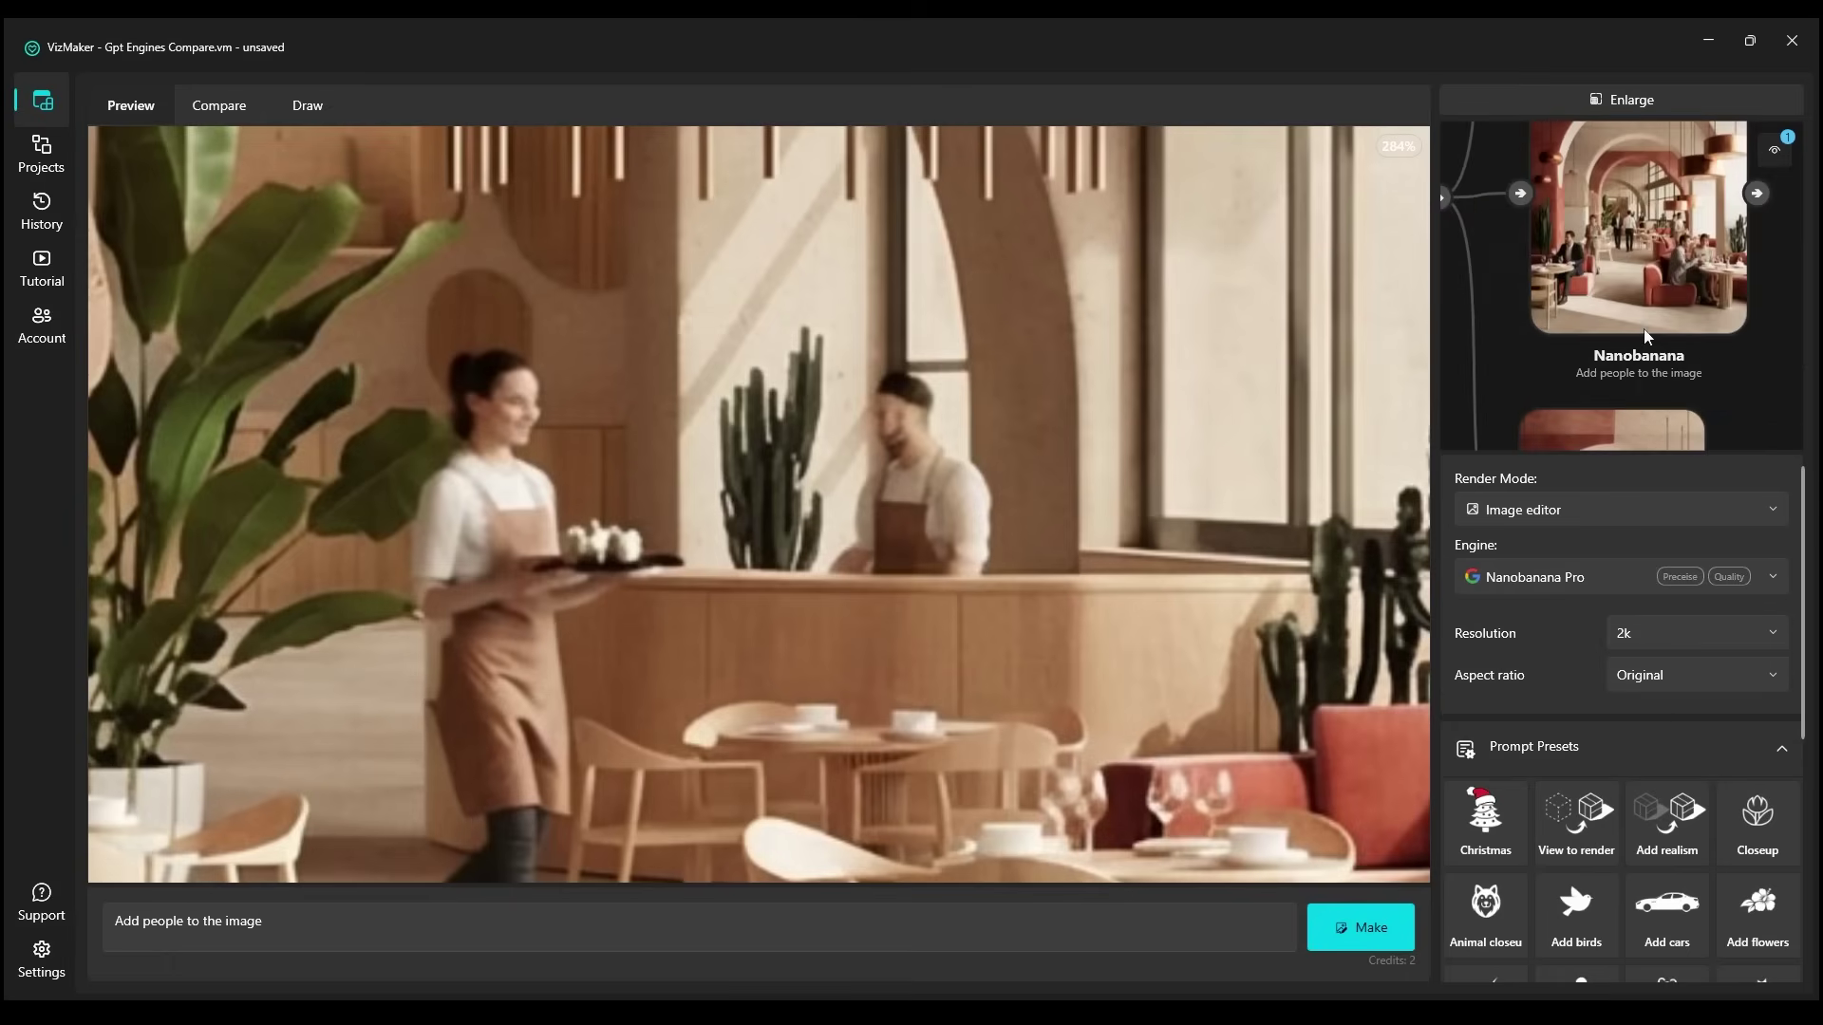
scroll(1643, 328, "down", 3)
left_click(1632, 193)
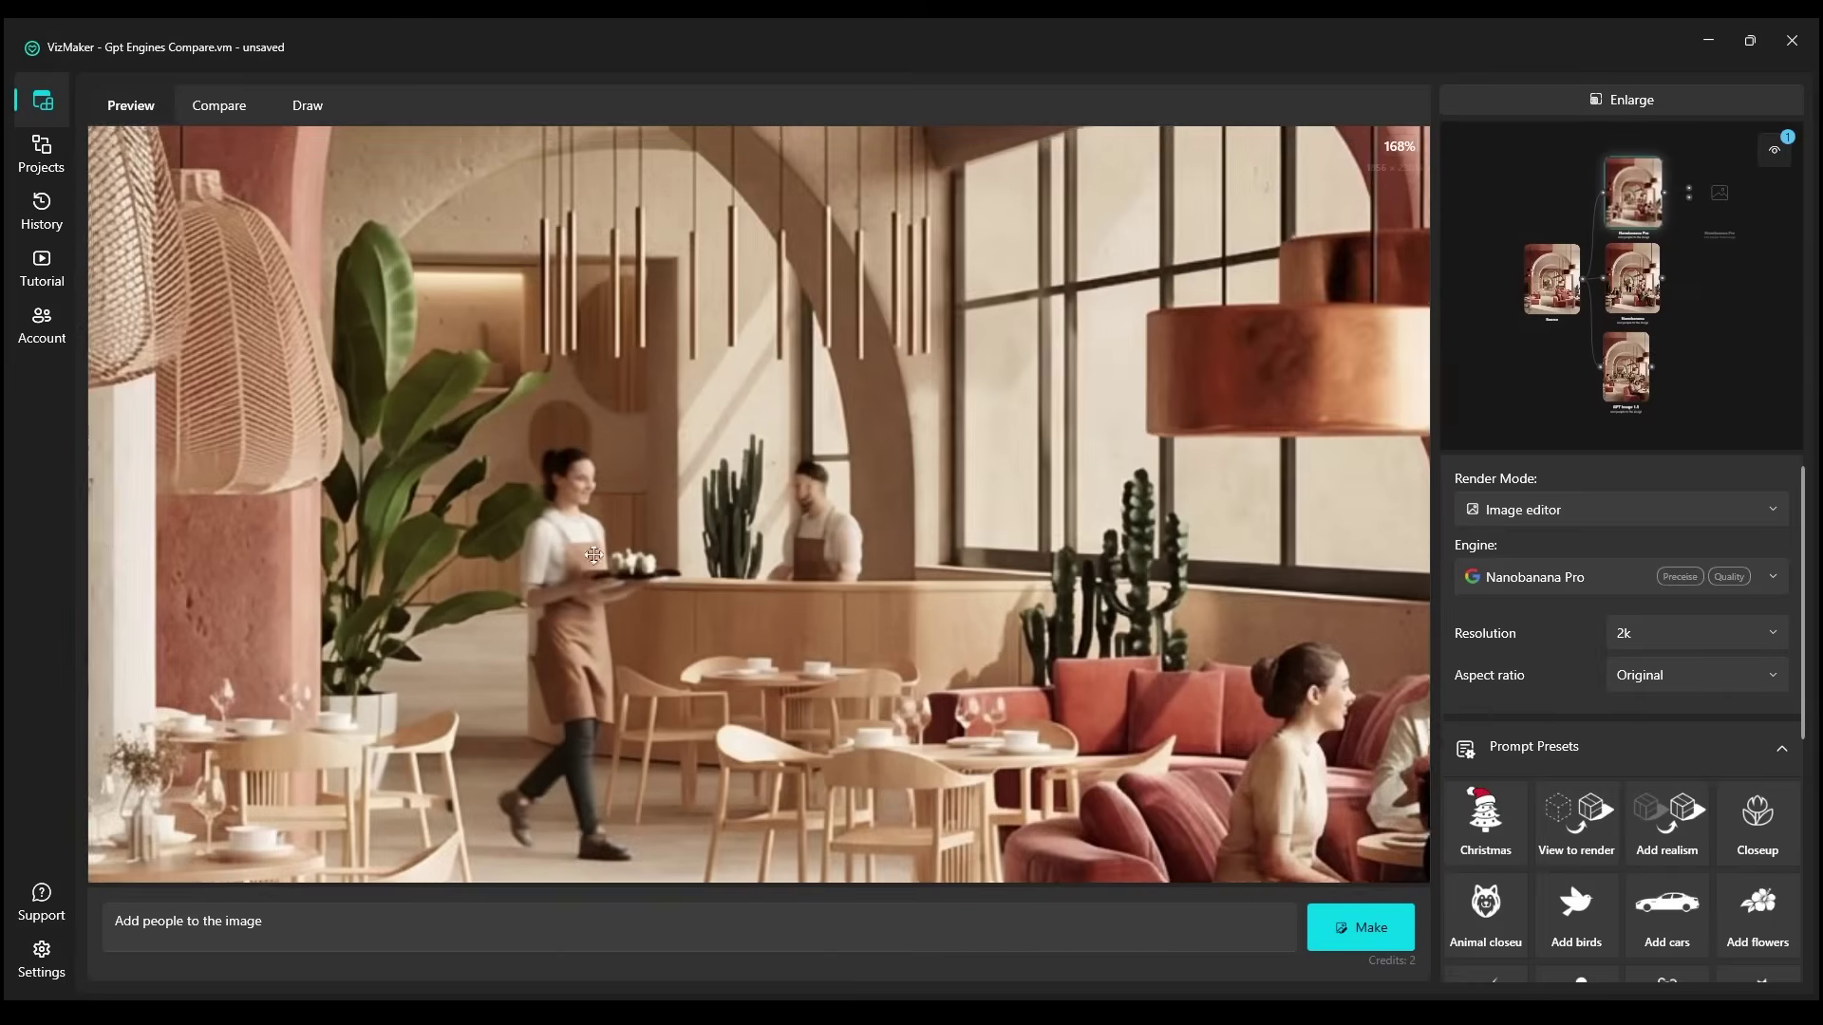
left_click_drag(593, 555, 496, 359)
scroll(694, 411, "down", 3)
scroll(1149, 608, "down", 3)
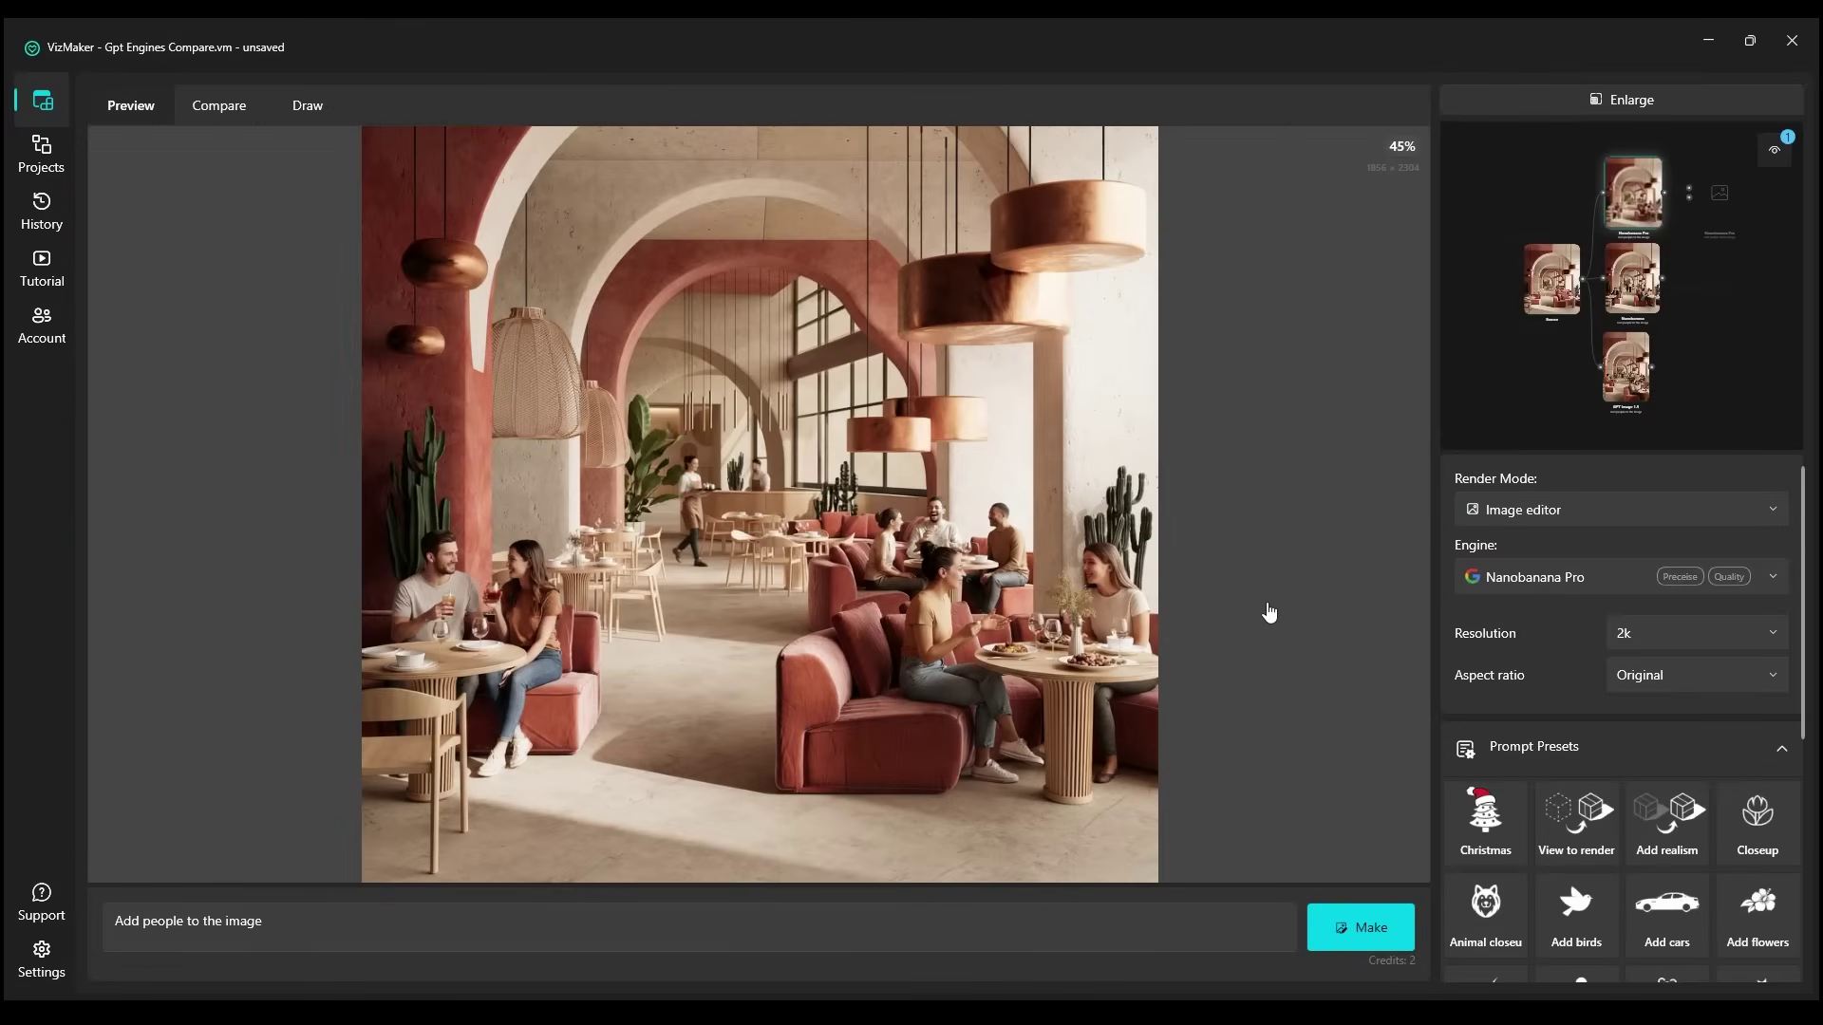
scroll(1269, 612, "up", 4)
scroll(1132, 472, "down", 1)
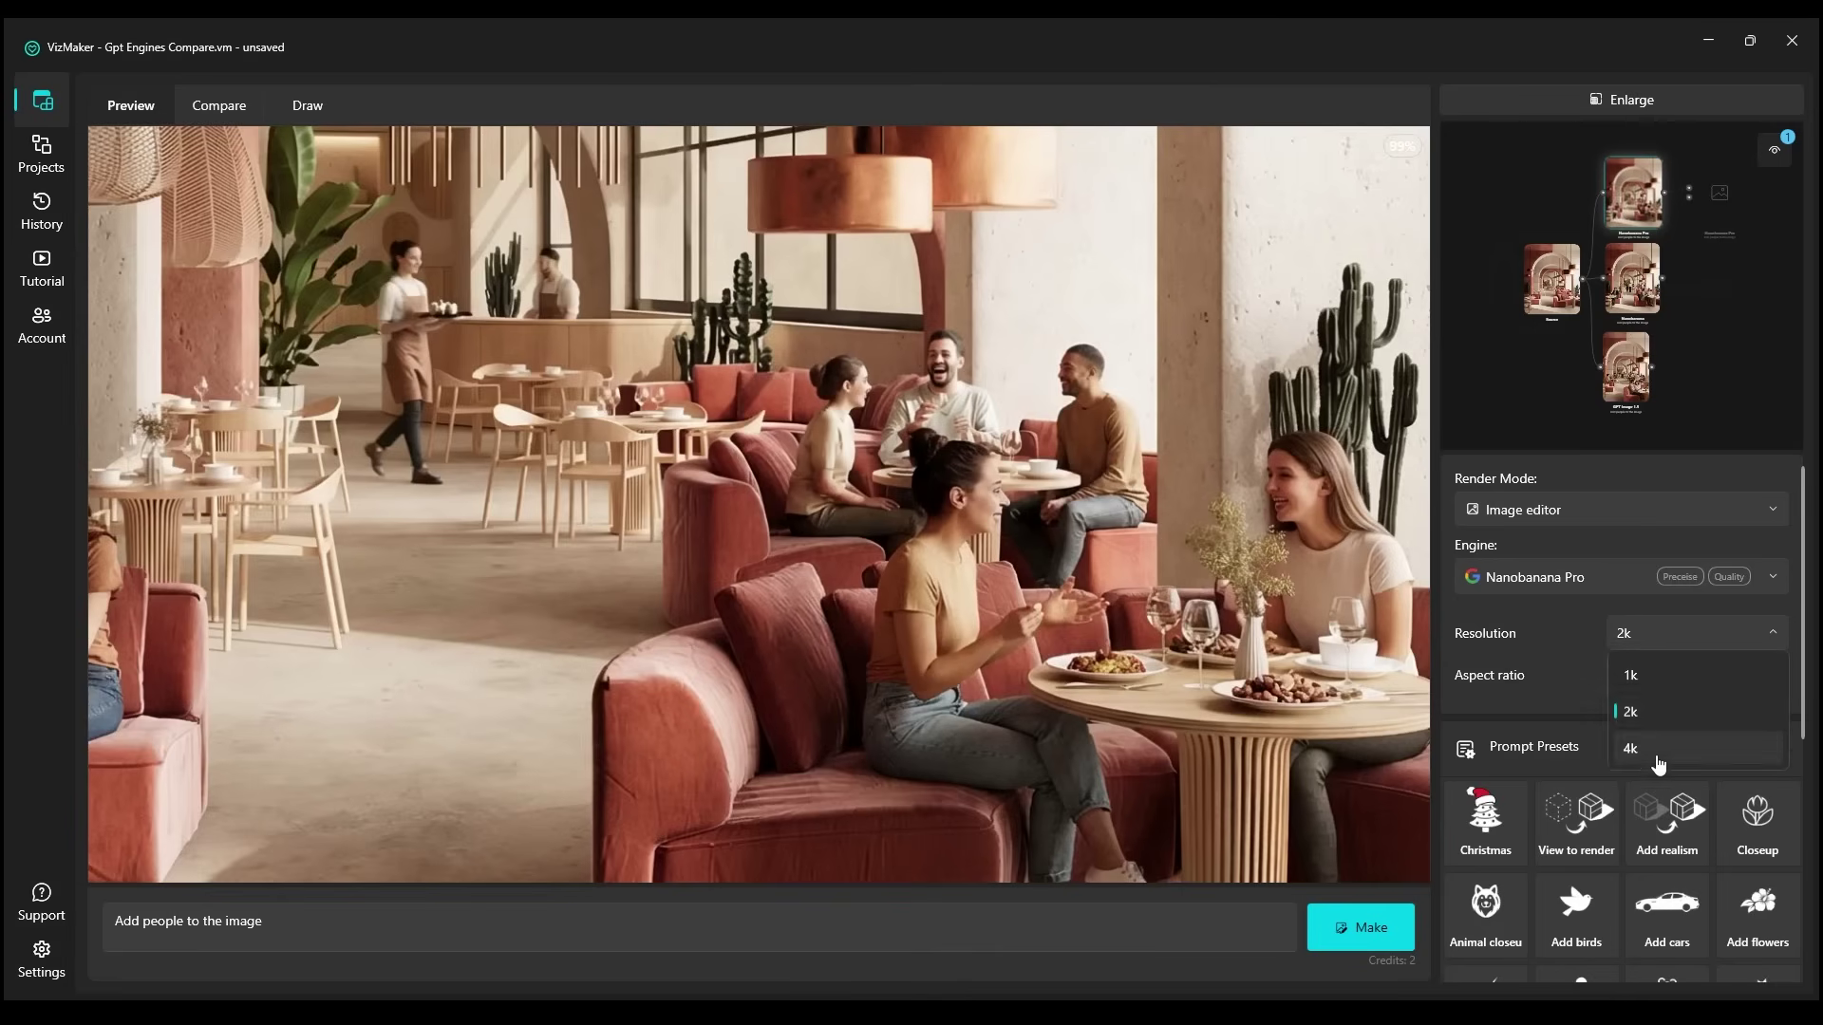
Open the GPT Image 1.5 restaurant result and examine the background diners and the couple at the table up close
left_click(1628, 372)
scroll(830, 678, "up", 10)
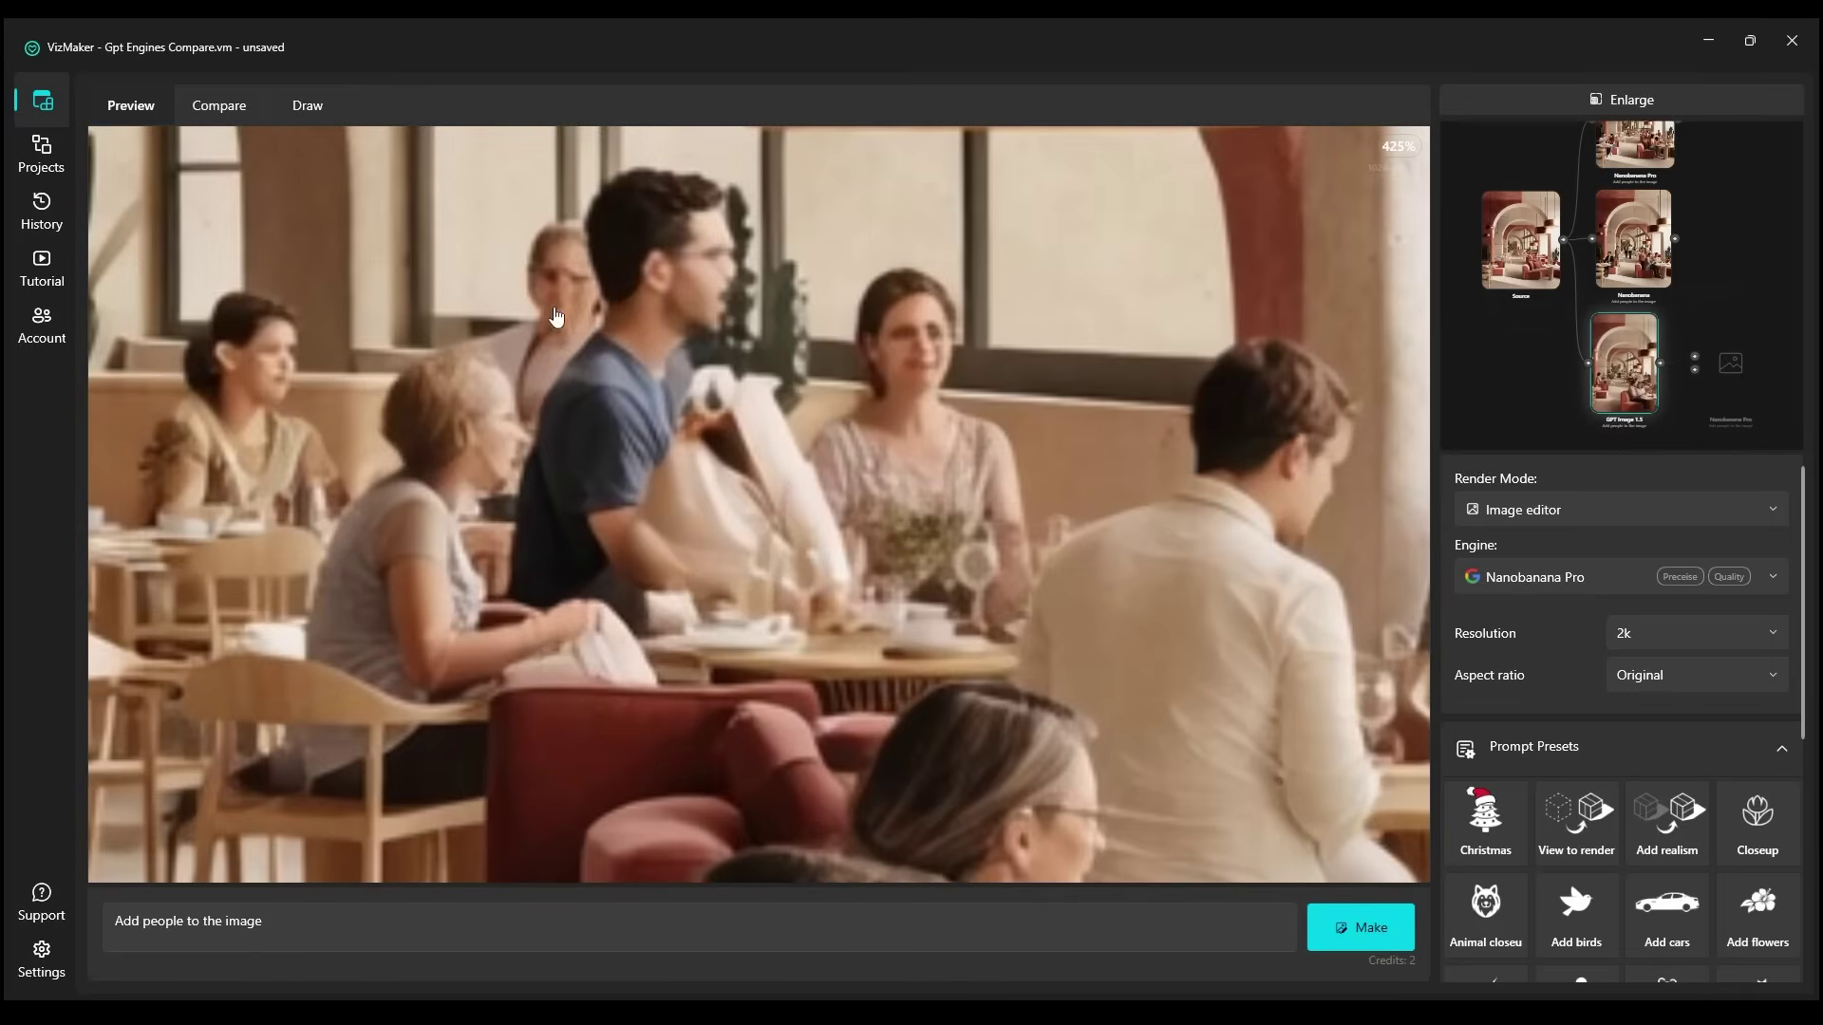
left_click_drag(557, 316, 1337, 342)
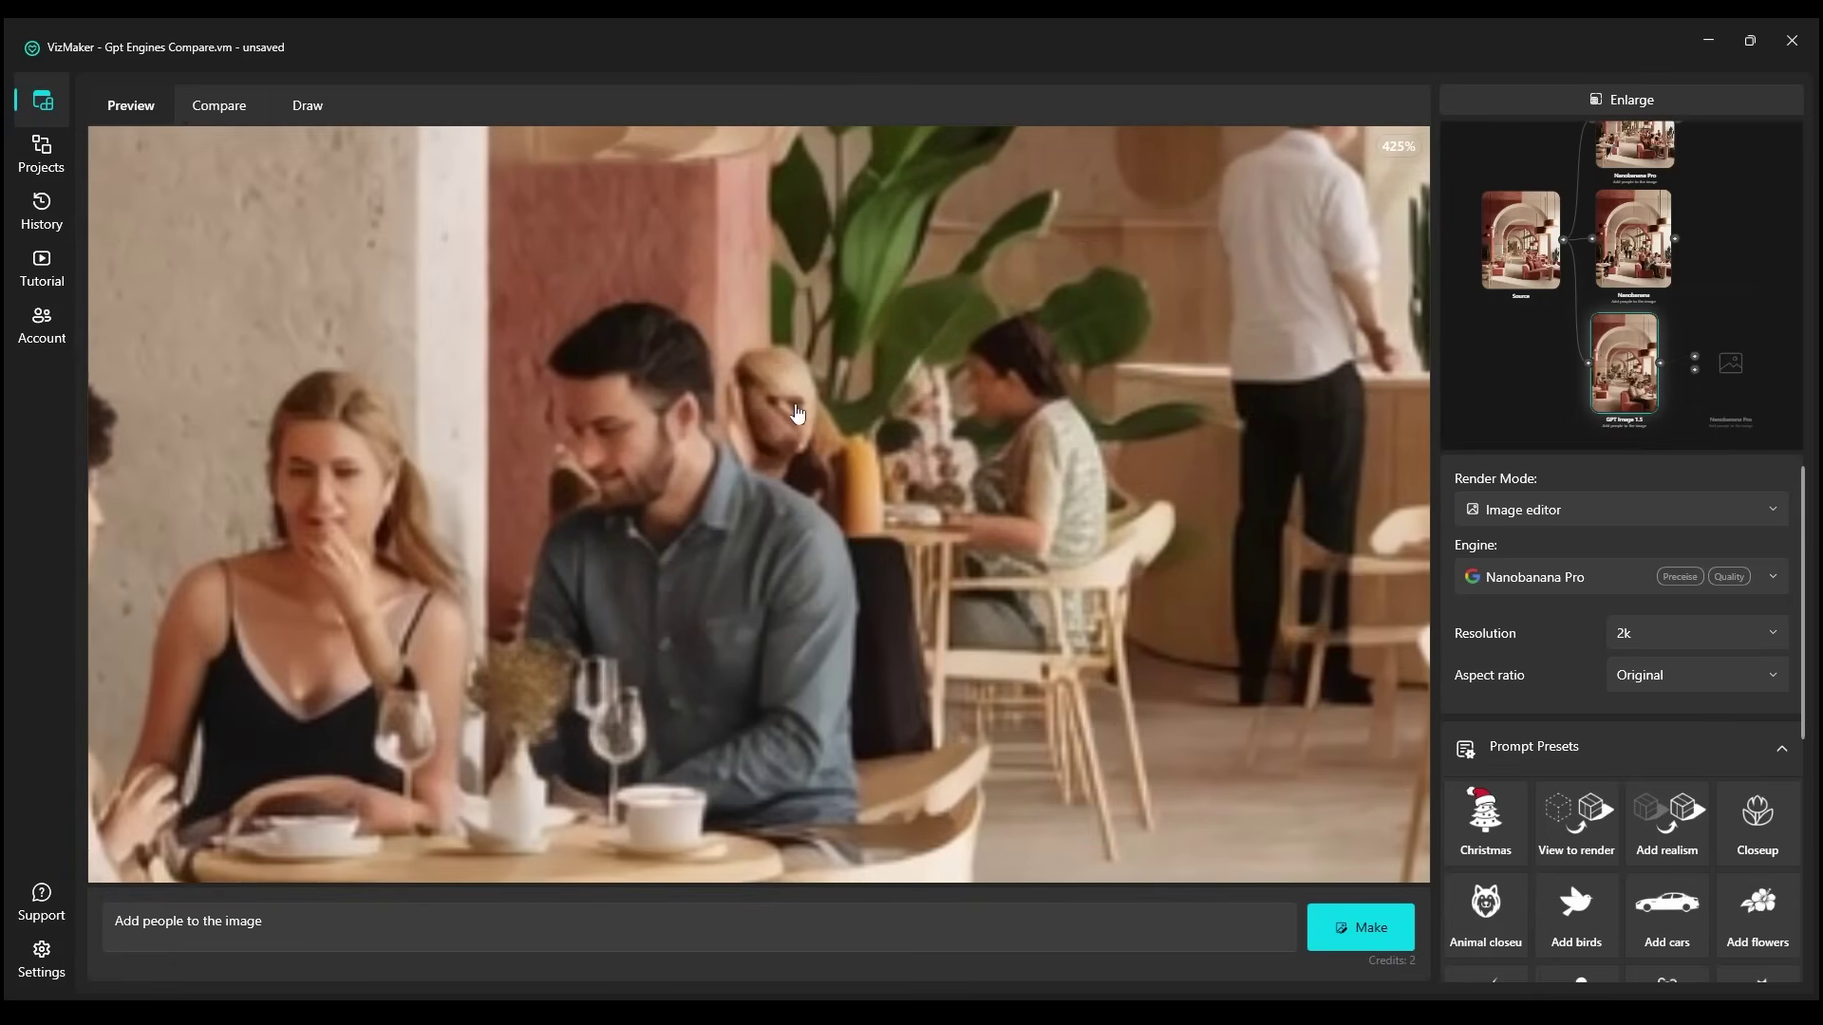
scroll(794, 415, "up", 2)
scroll(777, 387, "down", 5)
scroll(655, 446, "up", 2)
scroll(655, 456, "down", 3)
scroll(1246, 429, "up", 3)
left_click_drag(1247, 429, 953, 475)
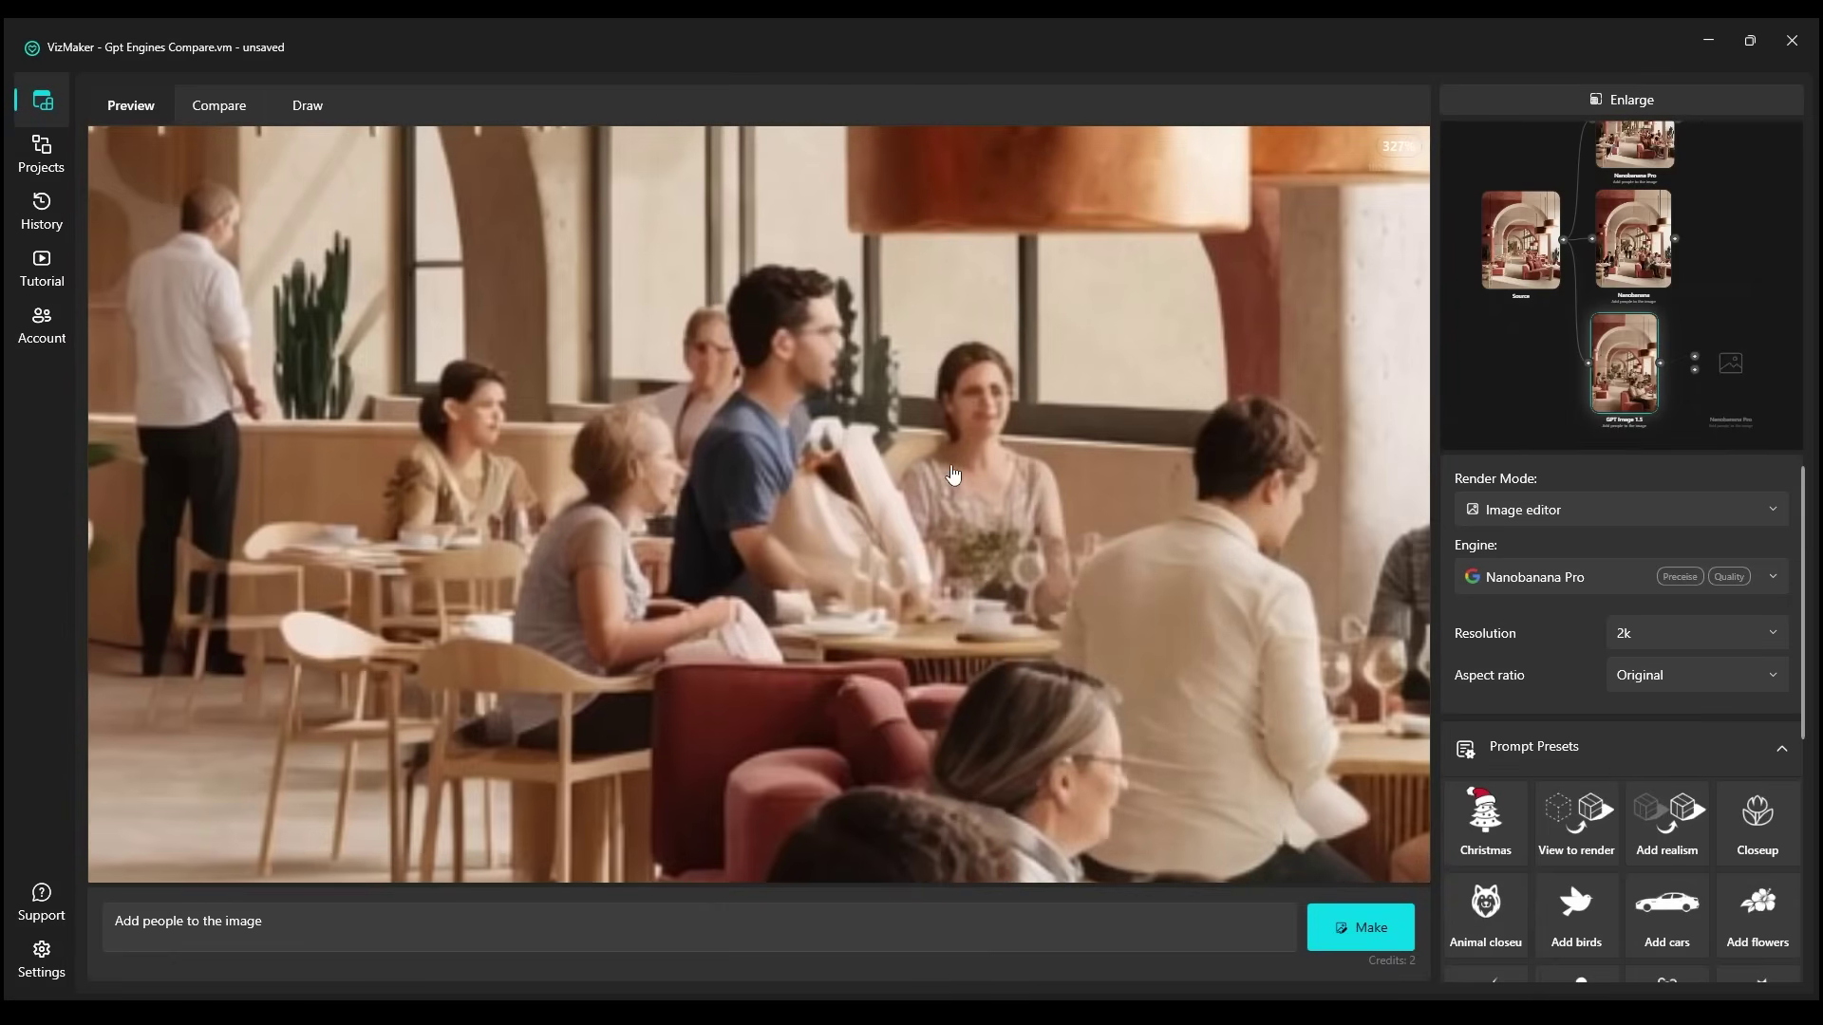
Examine the man in the blue shirt and the foreground couple on the sofa, finishing with the whole GPT Image 1.5 result
scroll(1011, 390, "up", 3)
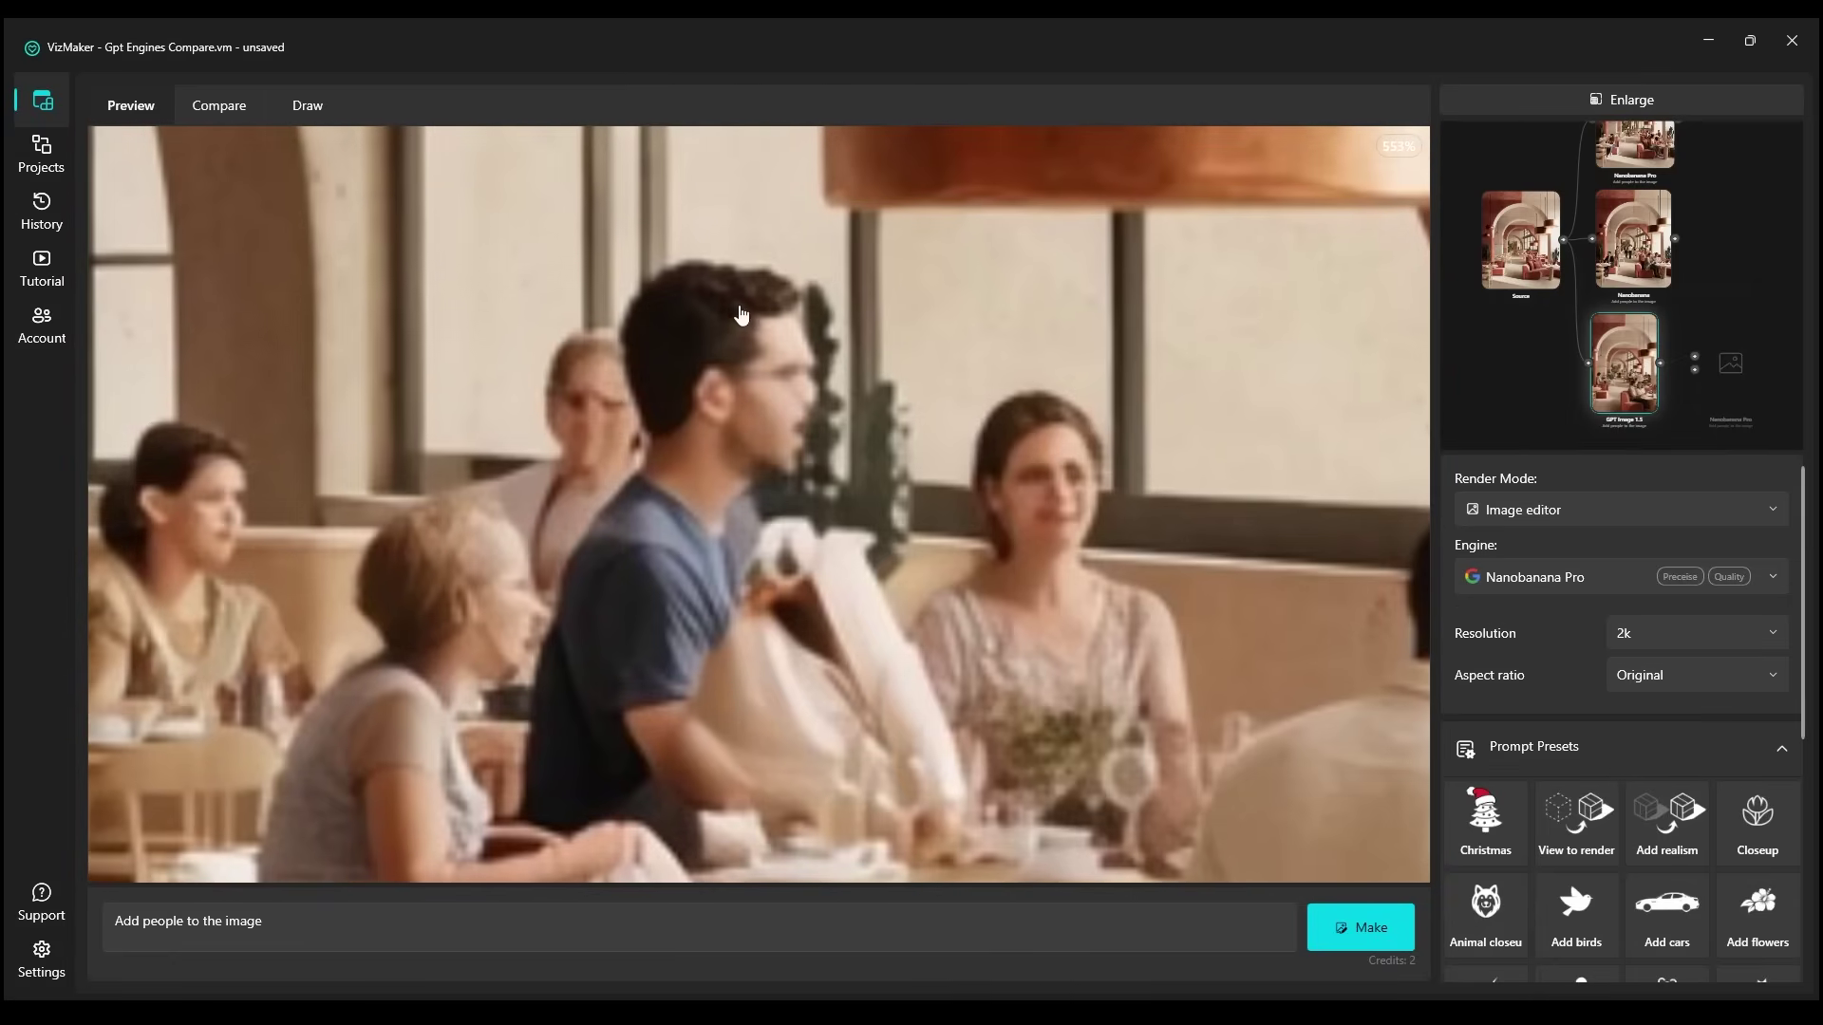
scroll(1084, 530, "down", 12)
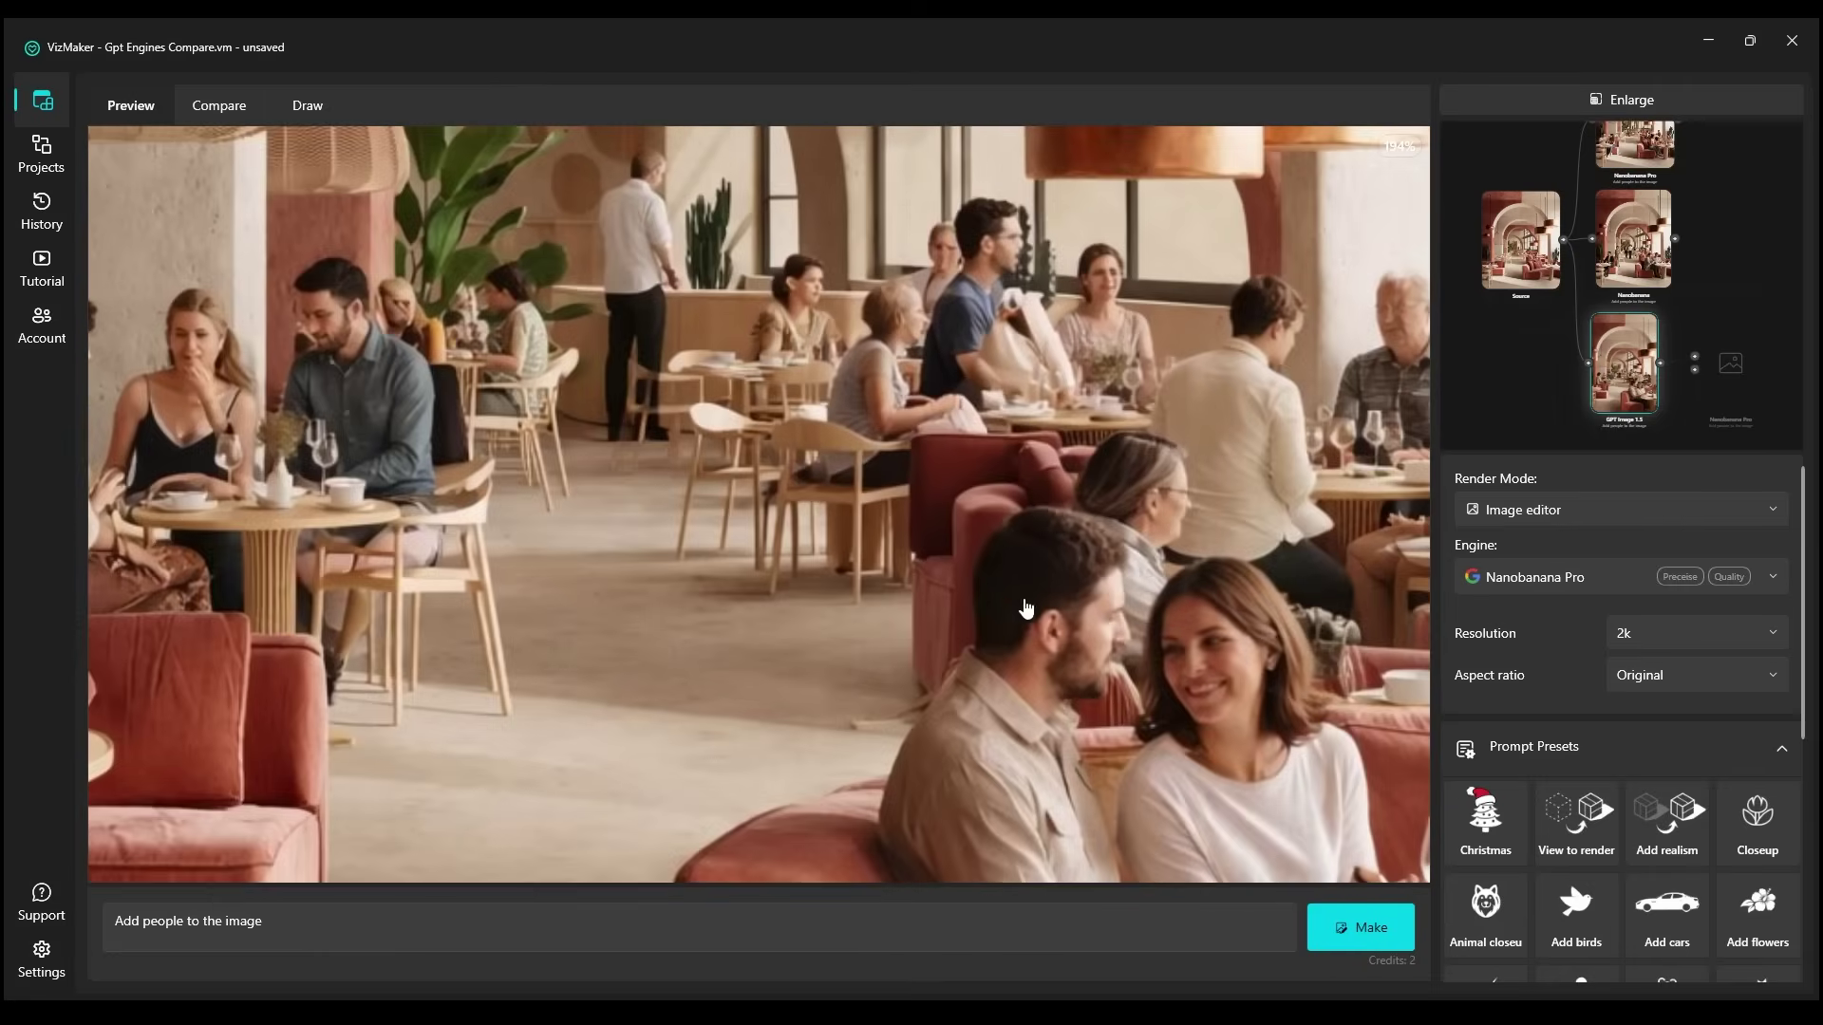
scroll(912, 682, "up", 4)
scroll(1027, 602, "up", 4)
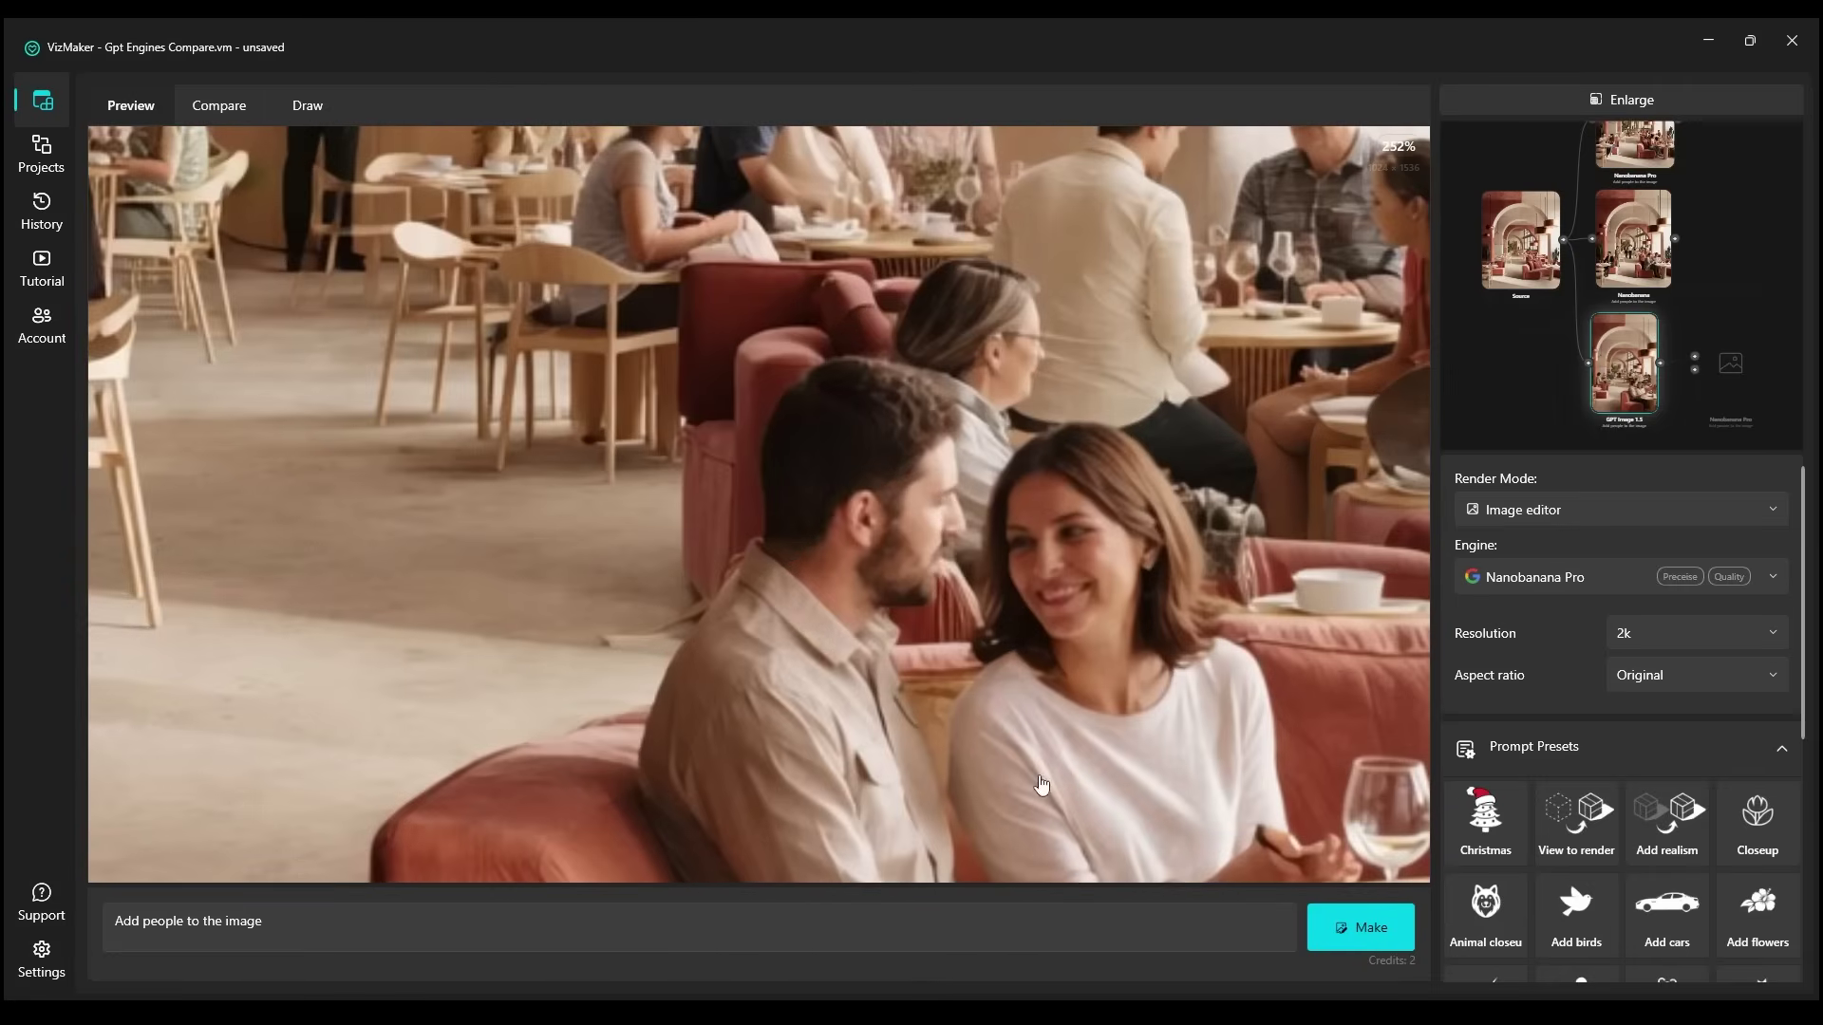
scroll(1176, 848, "down", 6)
scroll(1148, 643, "down", 3)
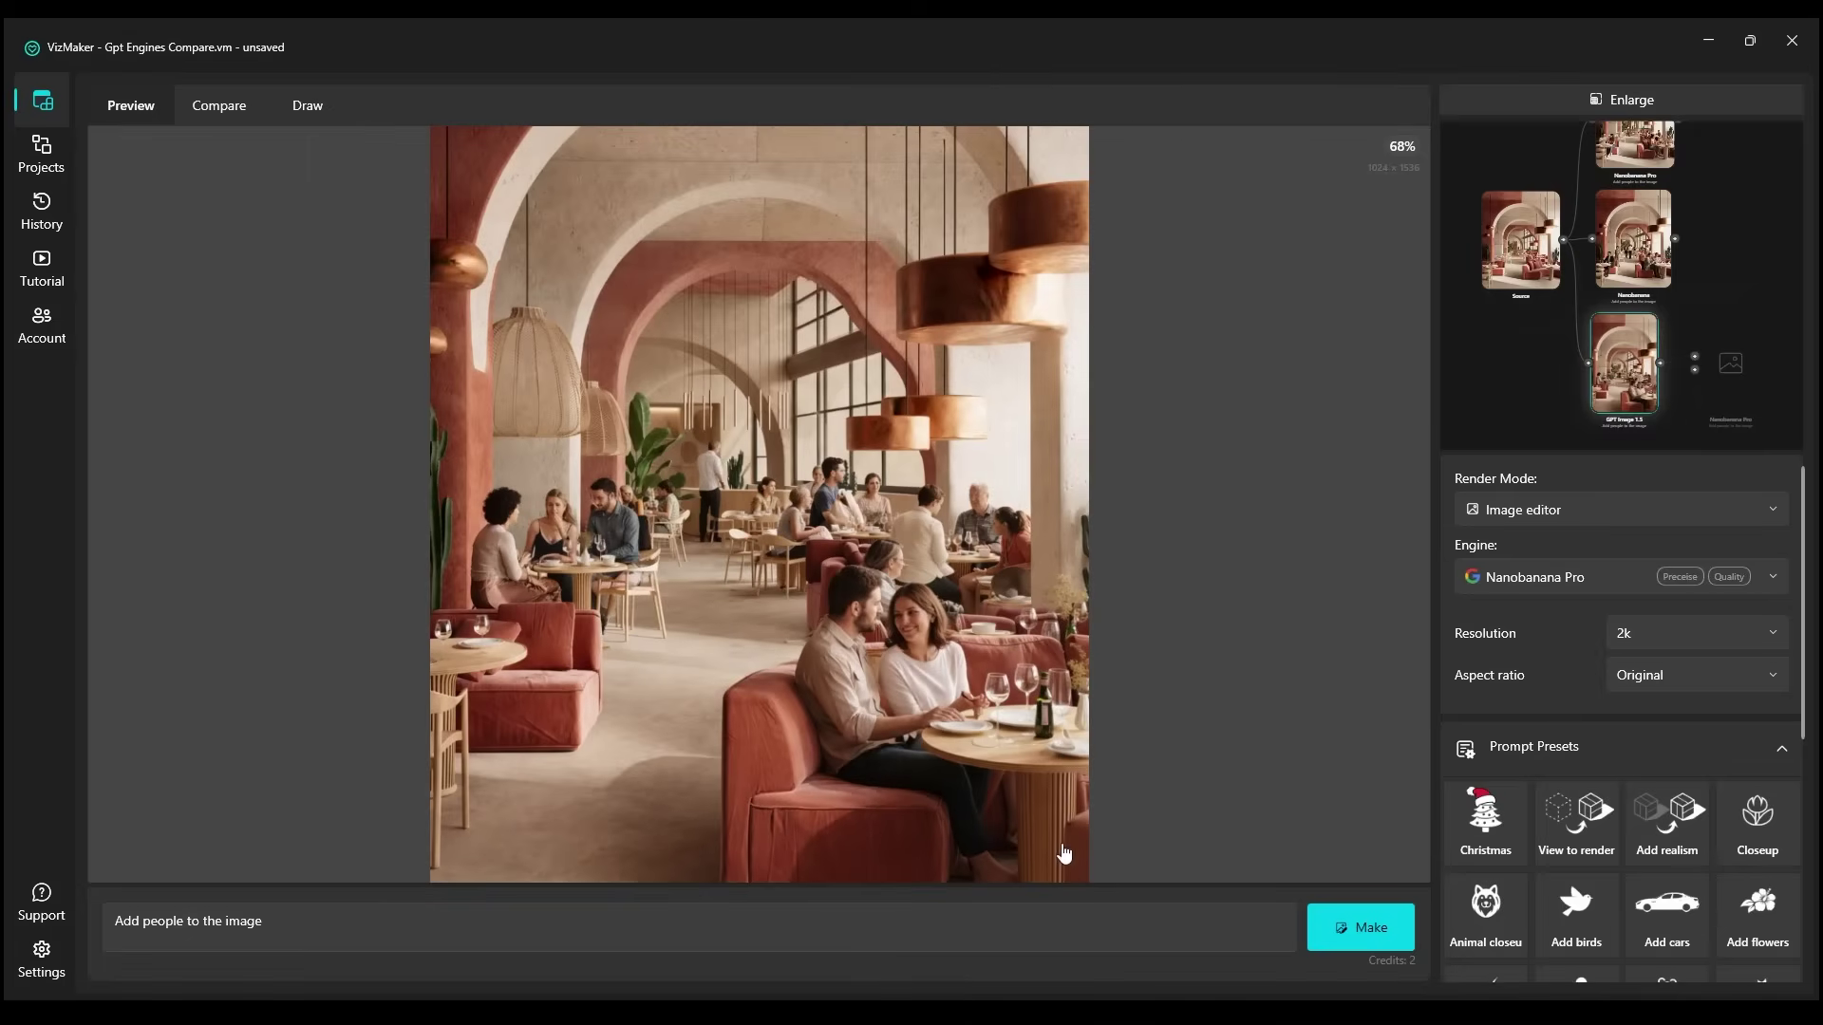
scroll(1012, 869, "up", 3)
scroll(1168, 760, "down", 3)
Set the engine to GPT Image 1.5 and review its size options, keeping 1024*1536 (Vertical)
left_click(1579, 576)
left_click(1538, 668)
left_click(1686, 634)
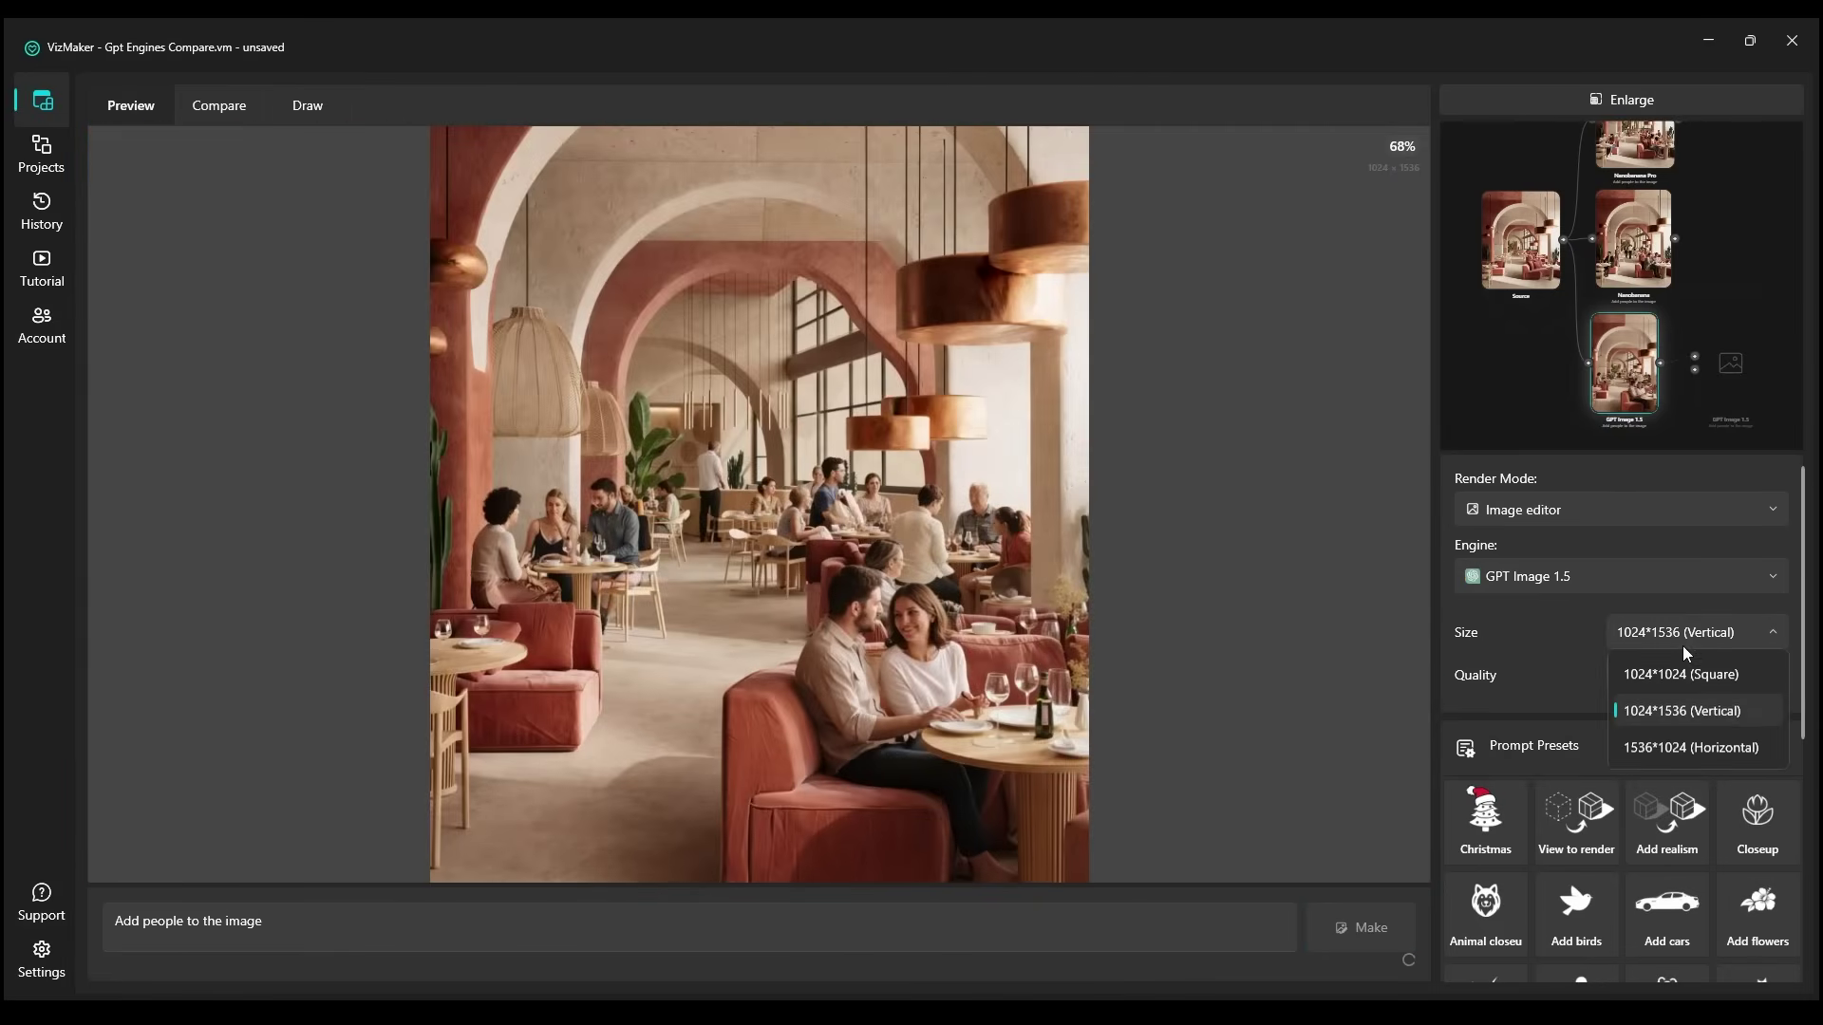
left_click(1682, 711)
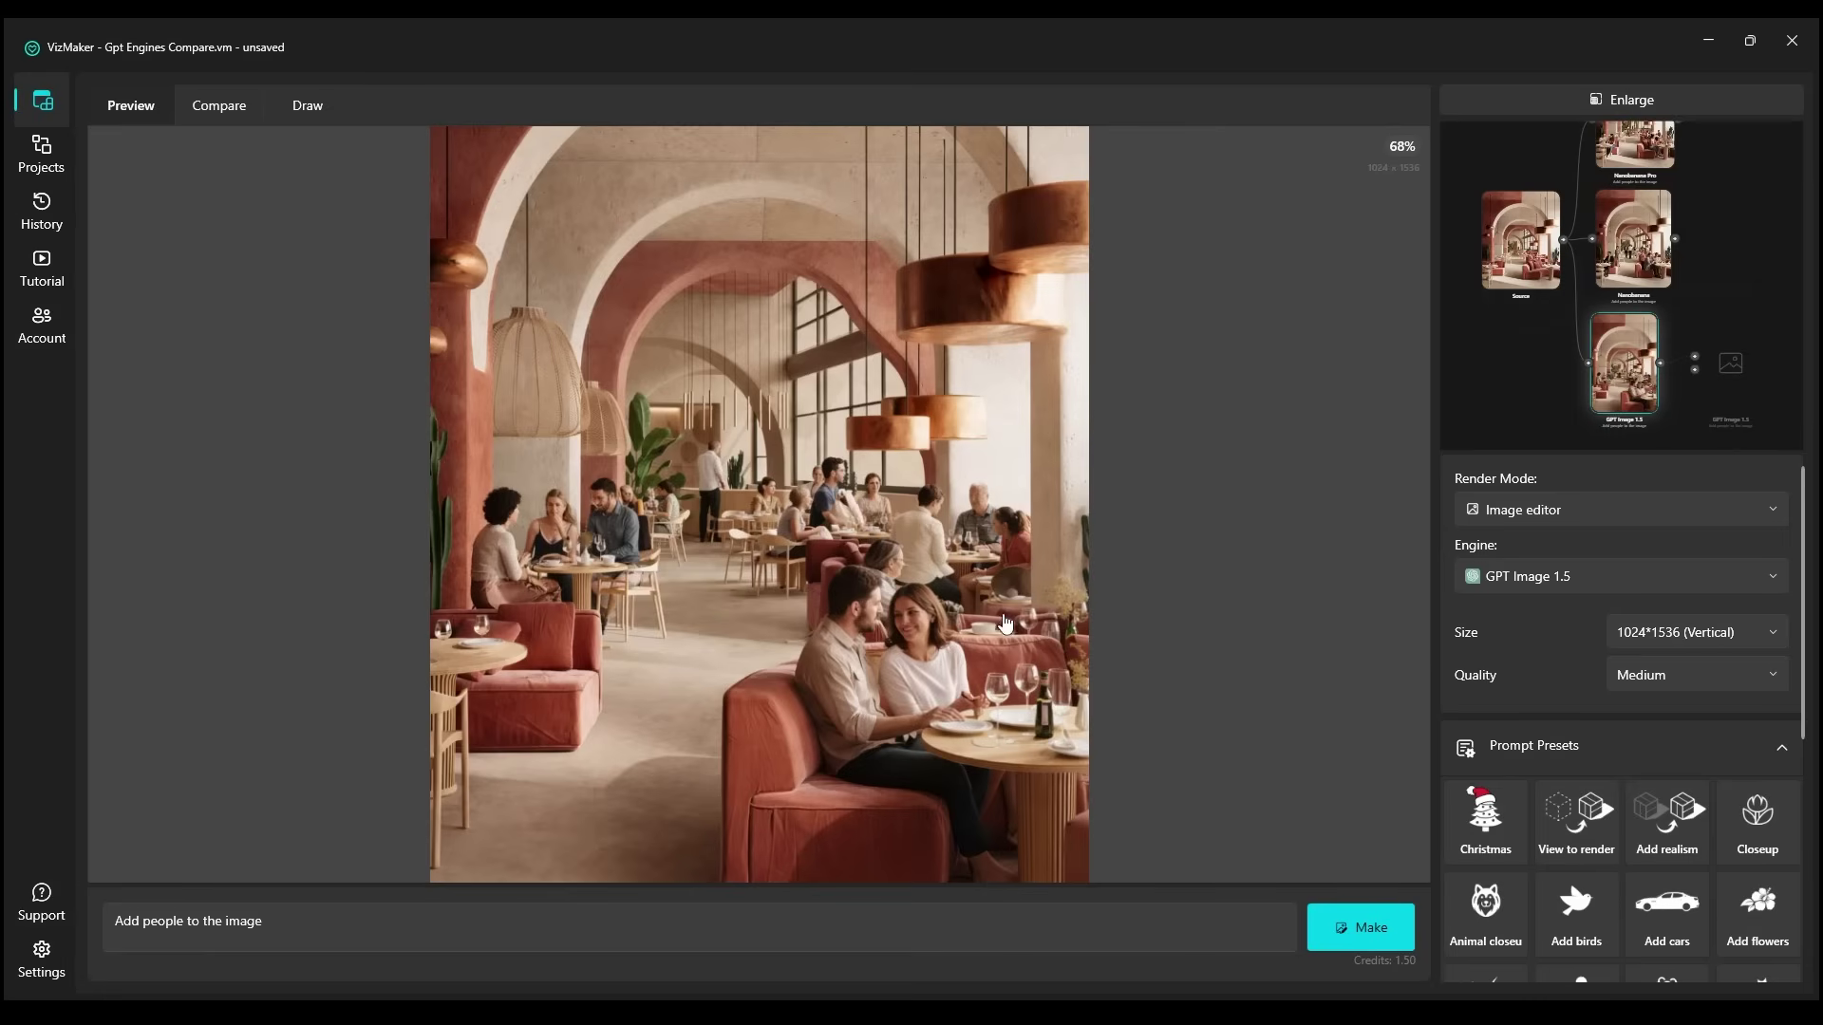
Open the Nanobanana Pro restaurant result and then the Nanobanana one to compare how each preserves the scene
left_click_drag(1696, 214, 1678, 230)
left_click(1620, 174)
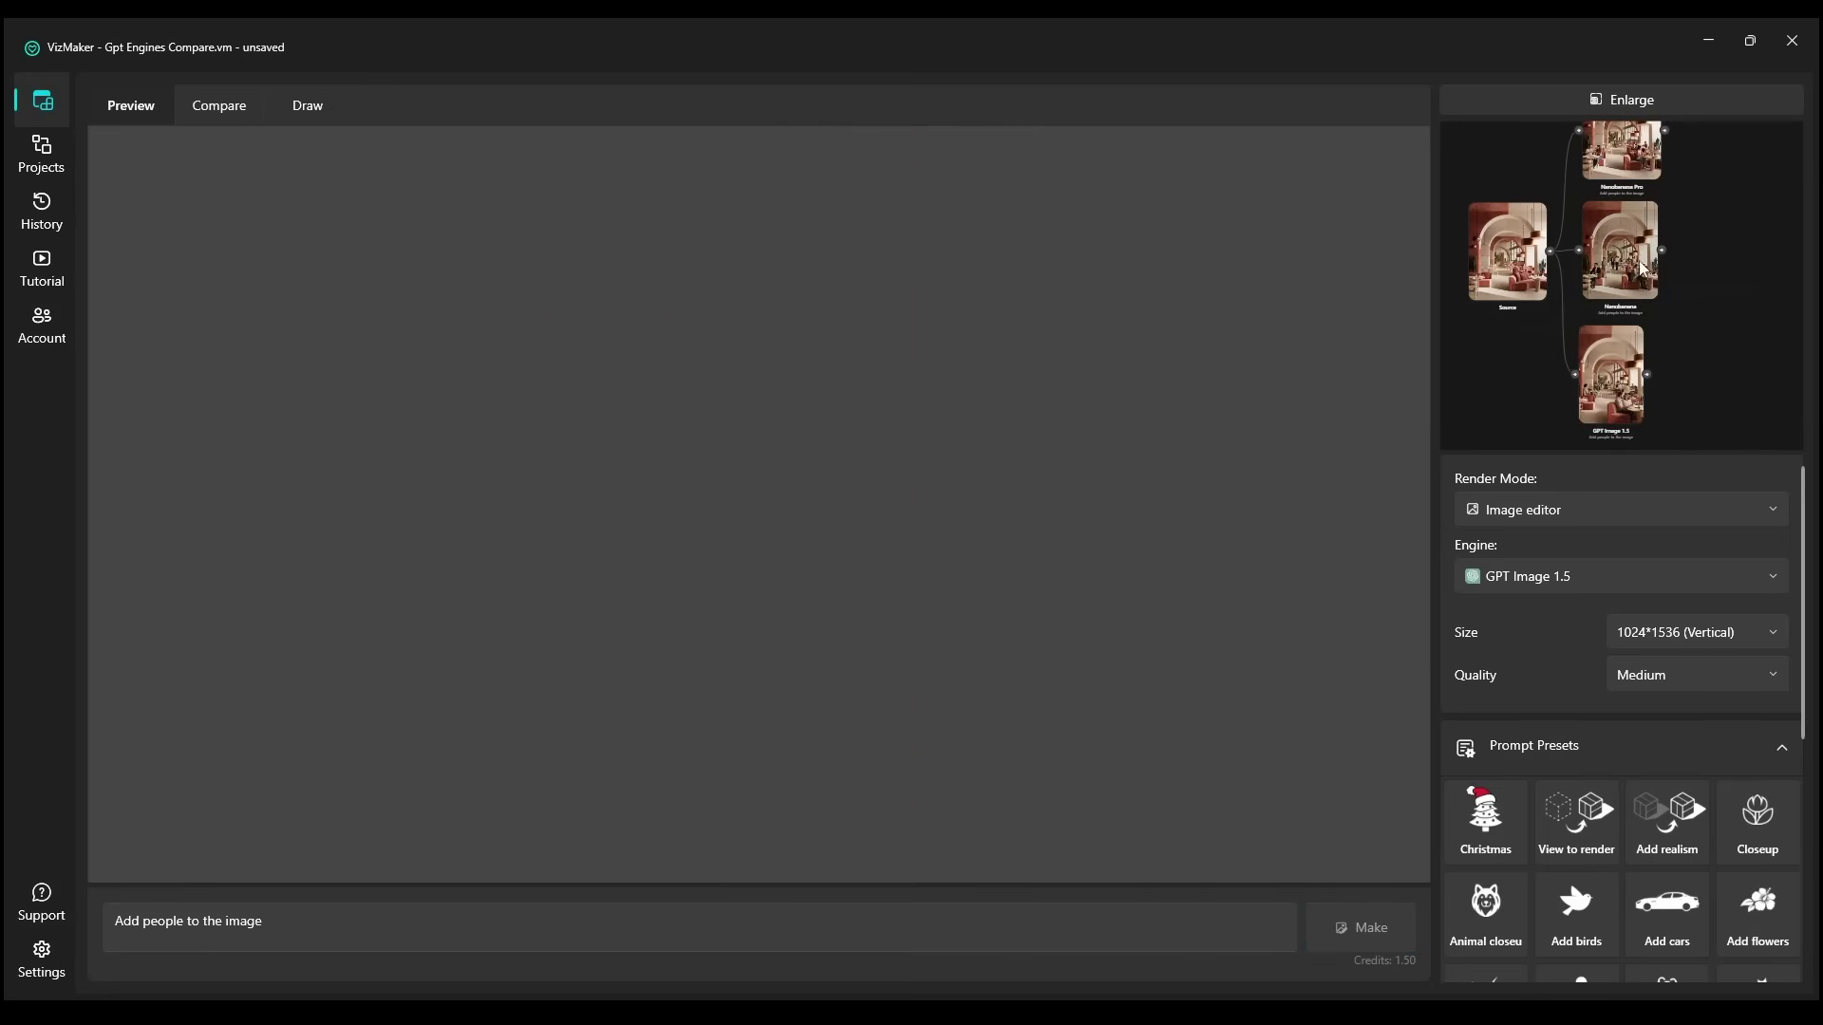
scroll(1620, 175, "up", 5)
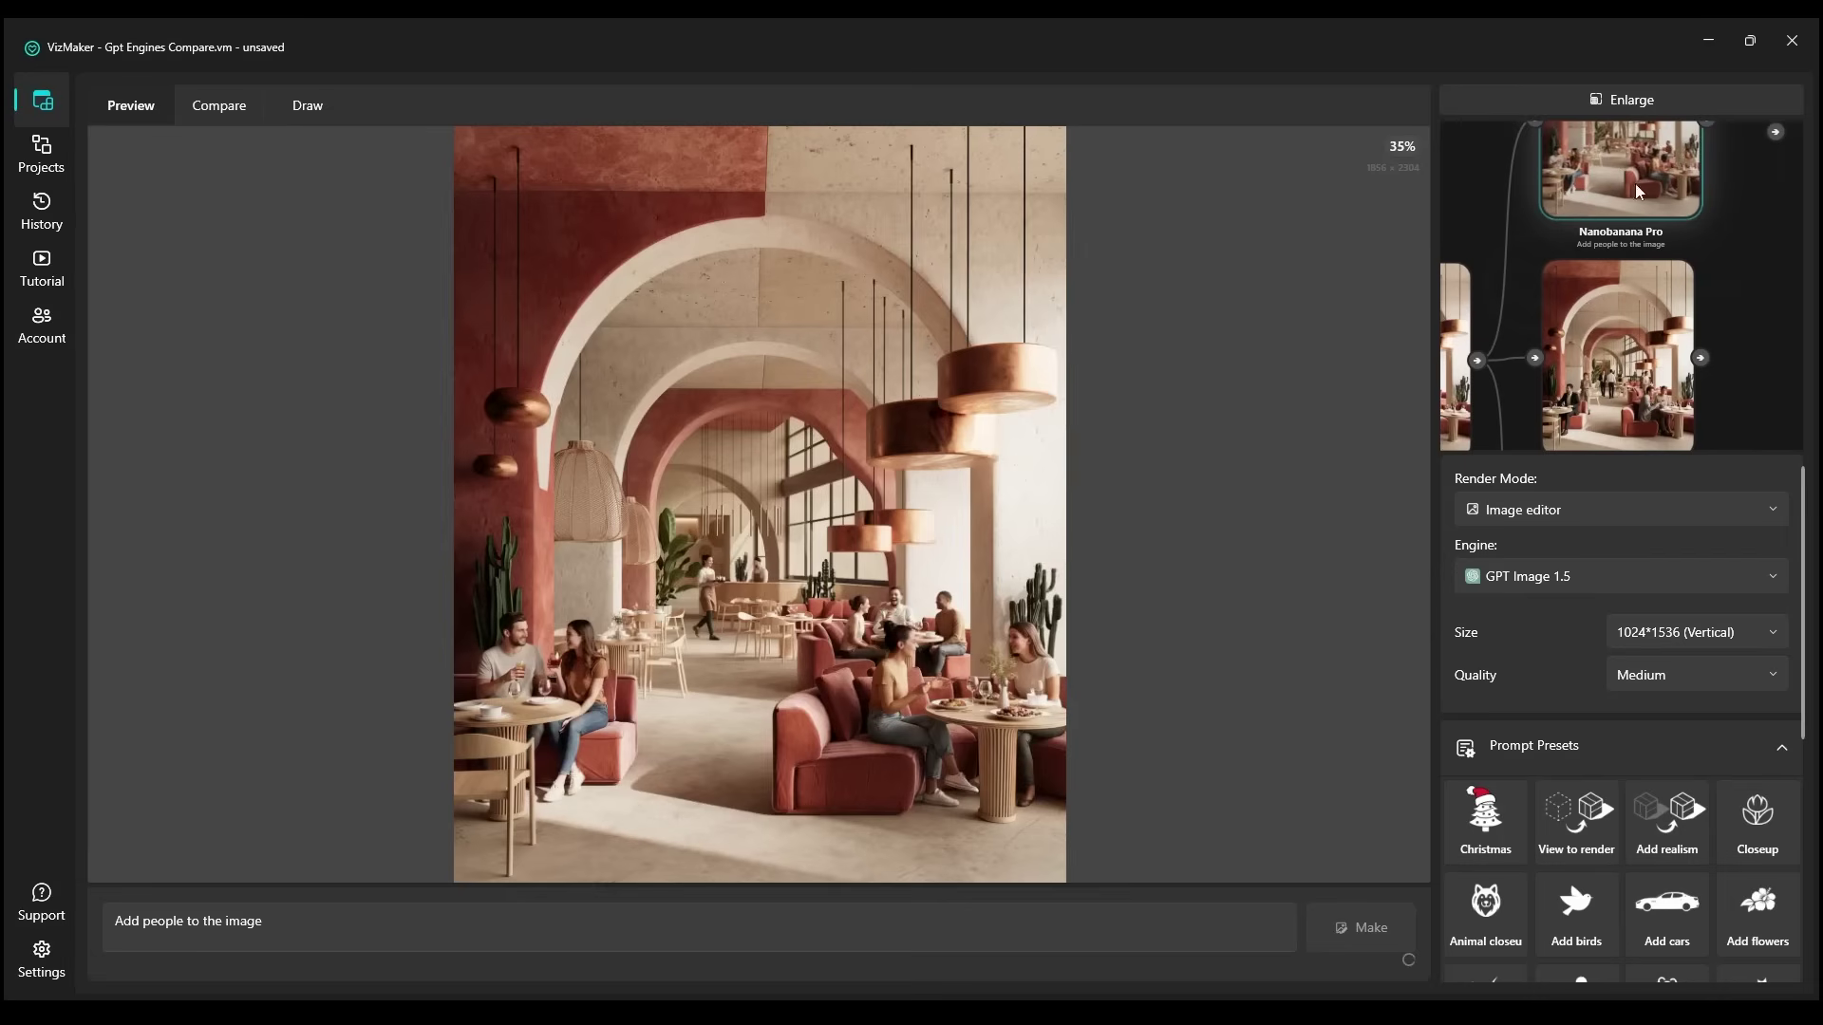
scroll(1679, 357, "down", 3)
left_click_drag(1683, 370, 1691, 285)
left_click_drag(1650, 330, 1655, 323)
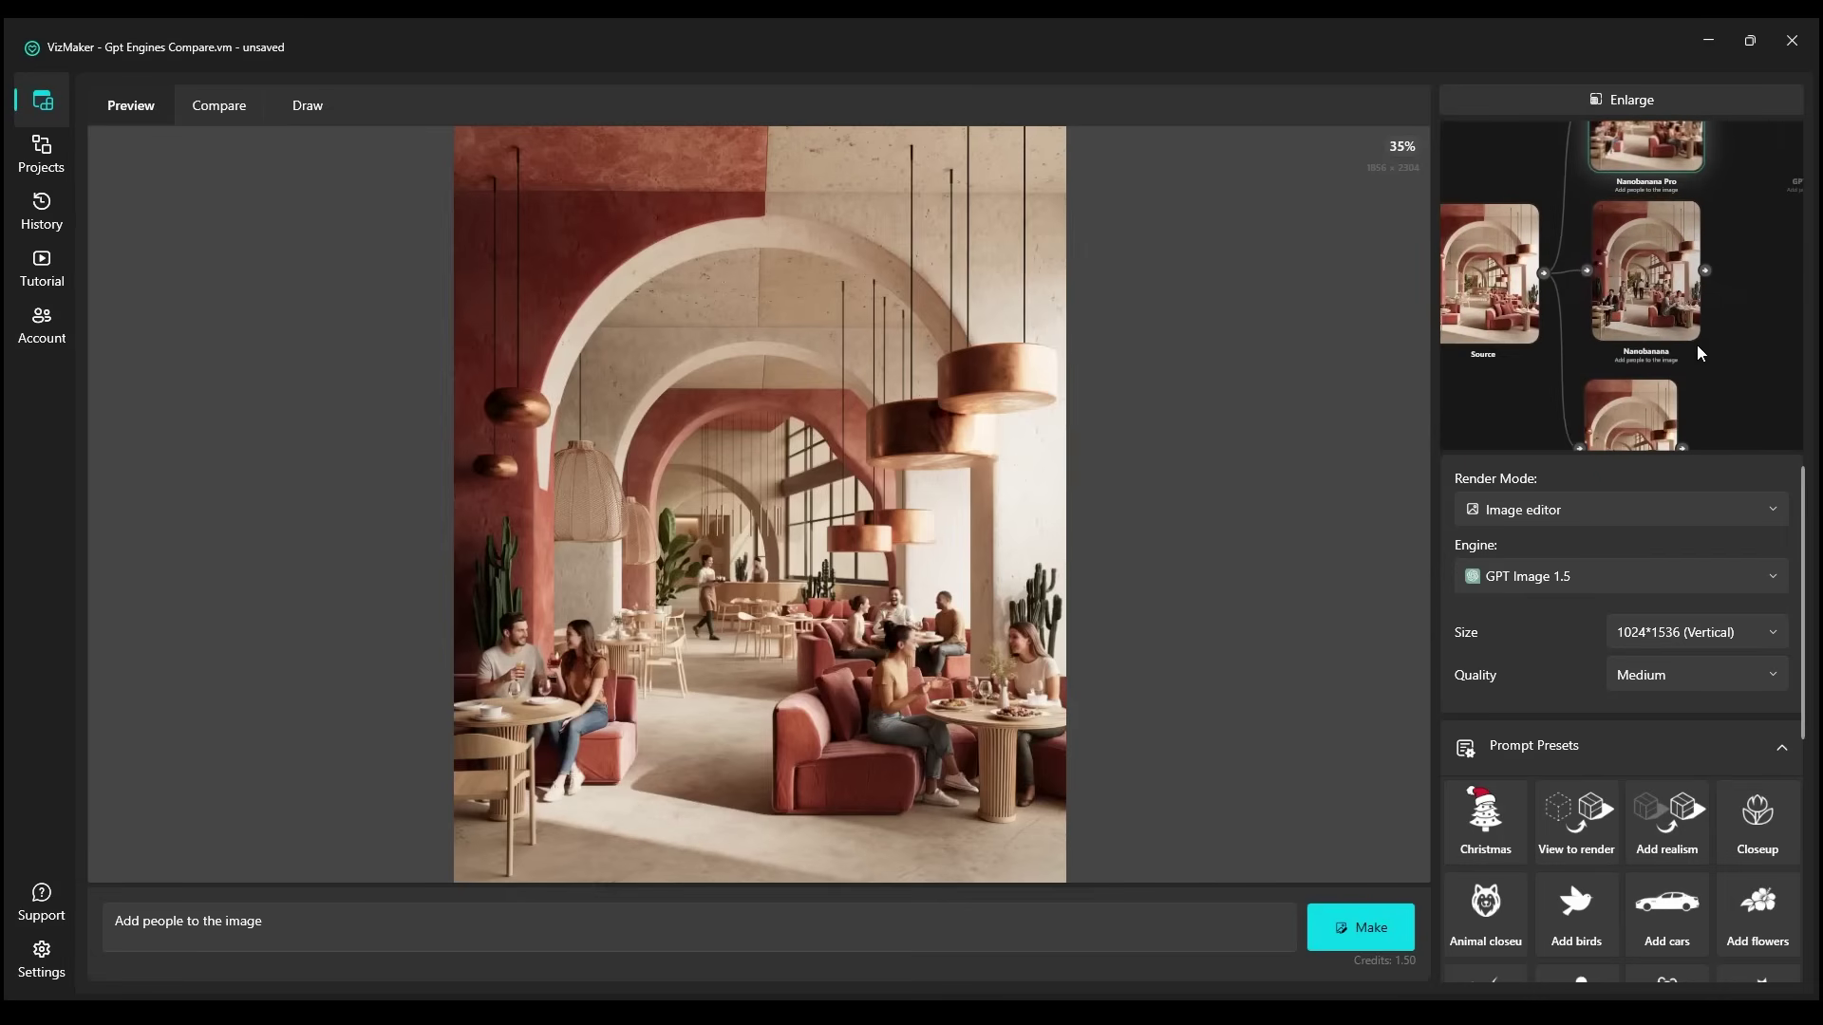
left_click(1696, 342)
scroll(1668, 406, "up", 2)
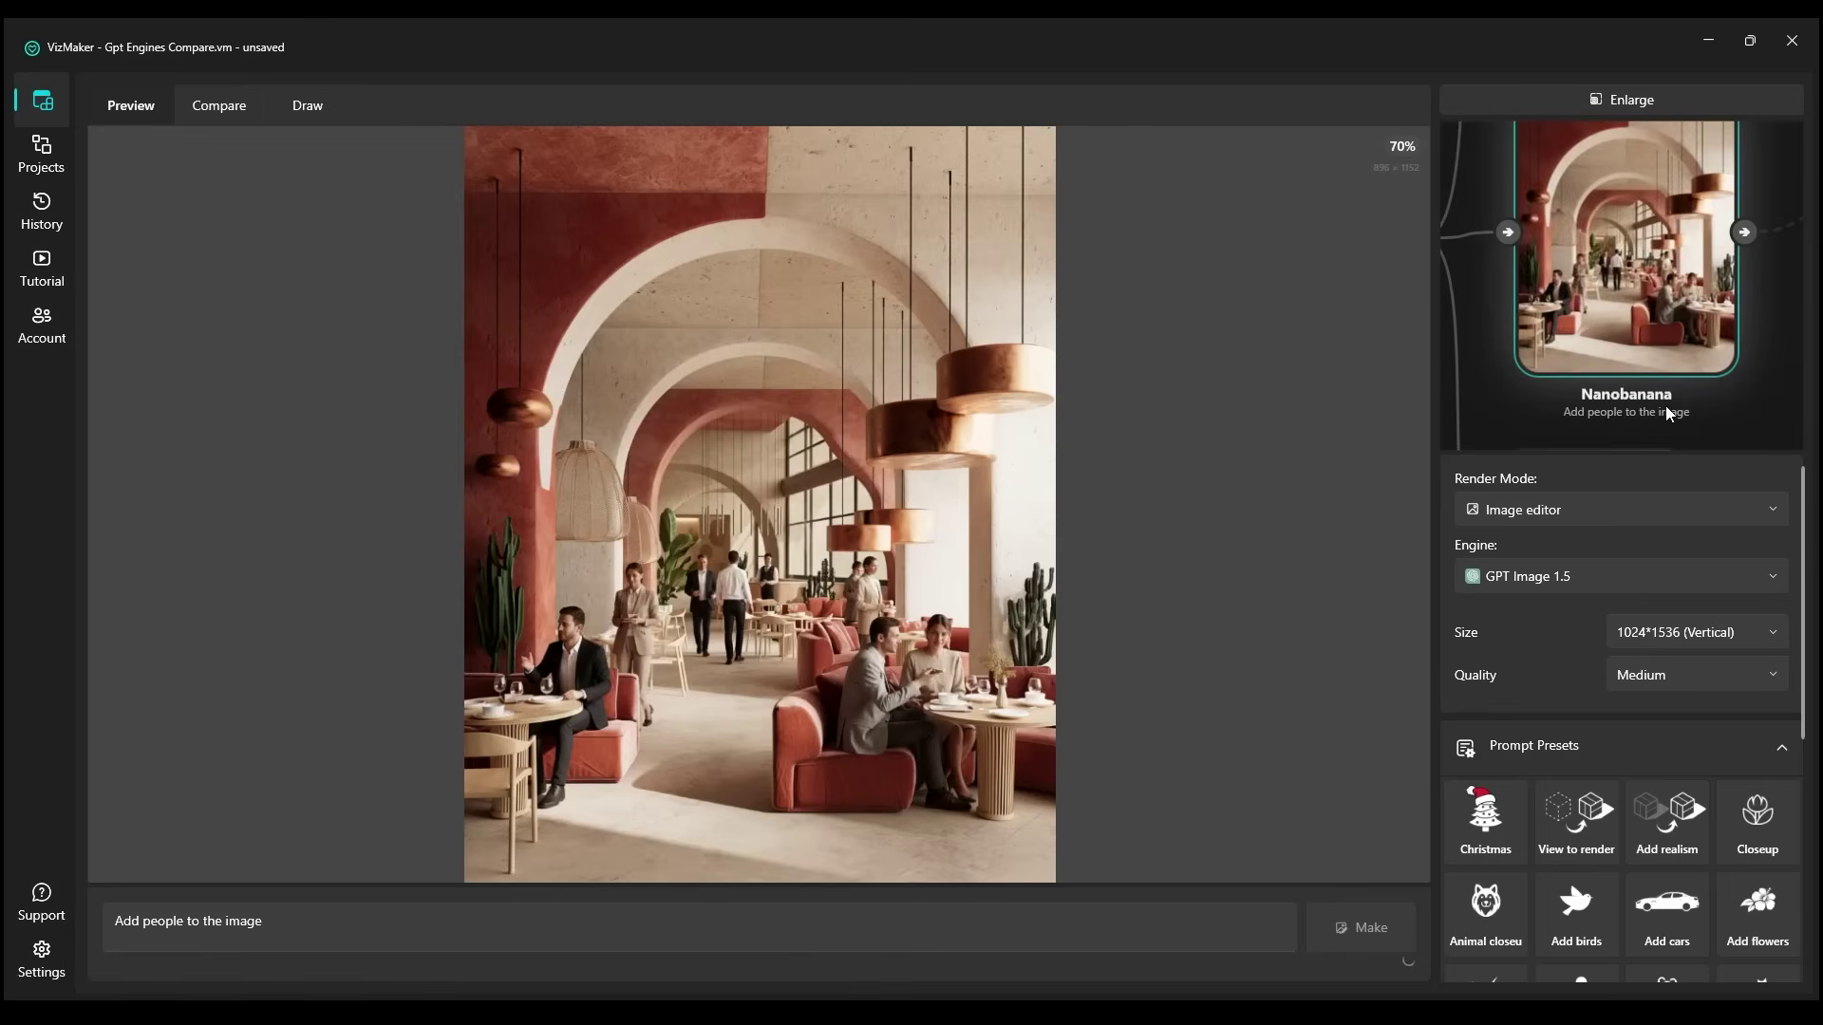
scroll(1666, 399, "down", 4)
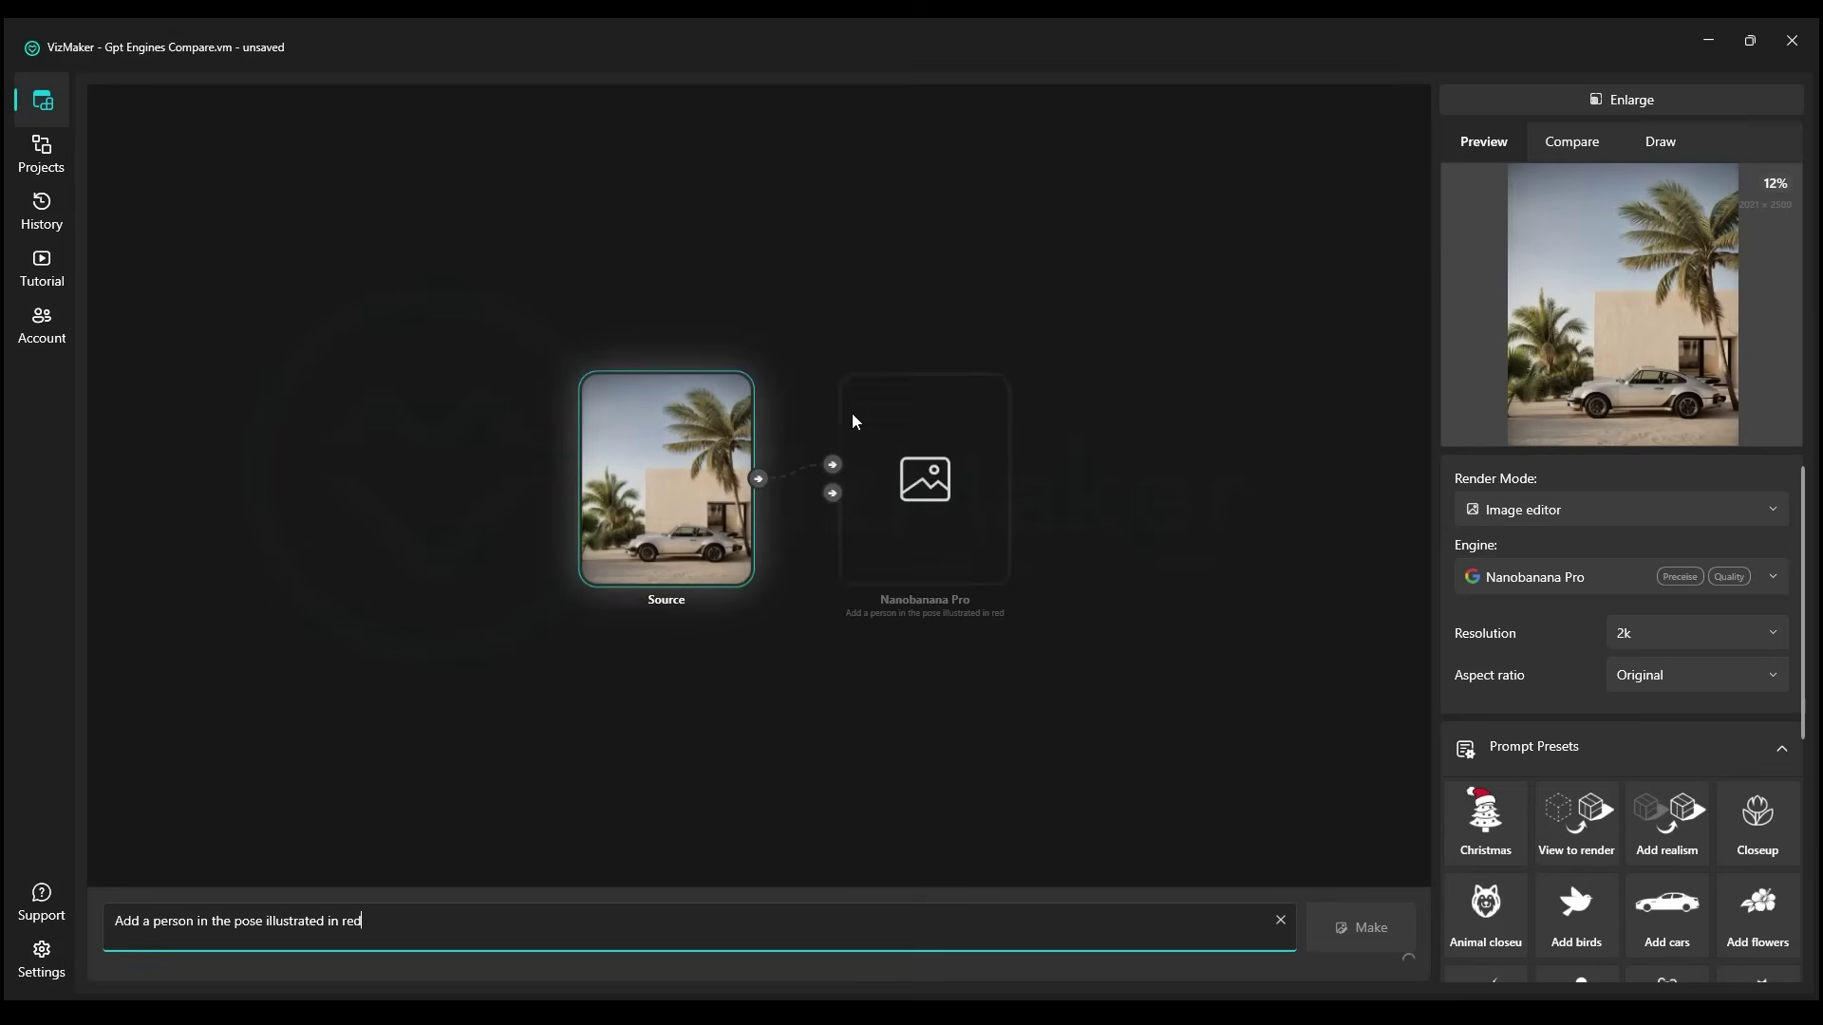
Enlarge the palm-tree house source image for drawing and sketch a red waving stick figure on the roof corner
scroll(830, 452, "up", 5)
scroll(848, 431, "down", 2)
left_click_drag(848, 431, 885, 394)
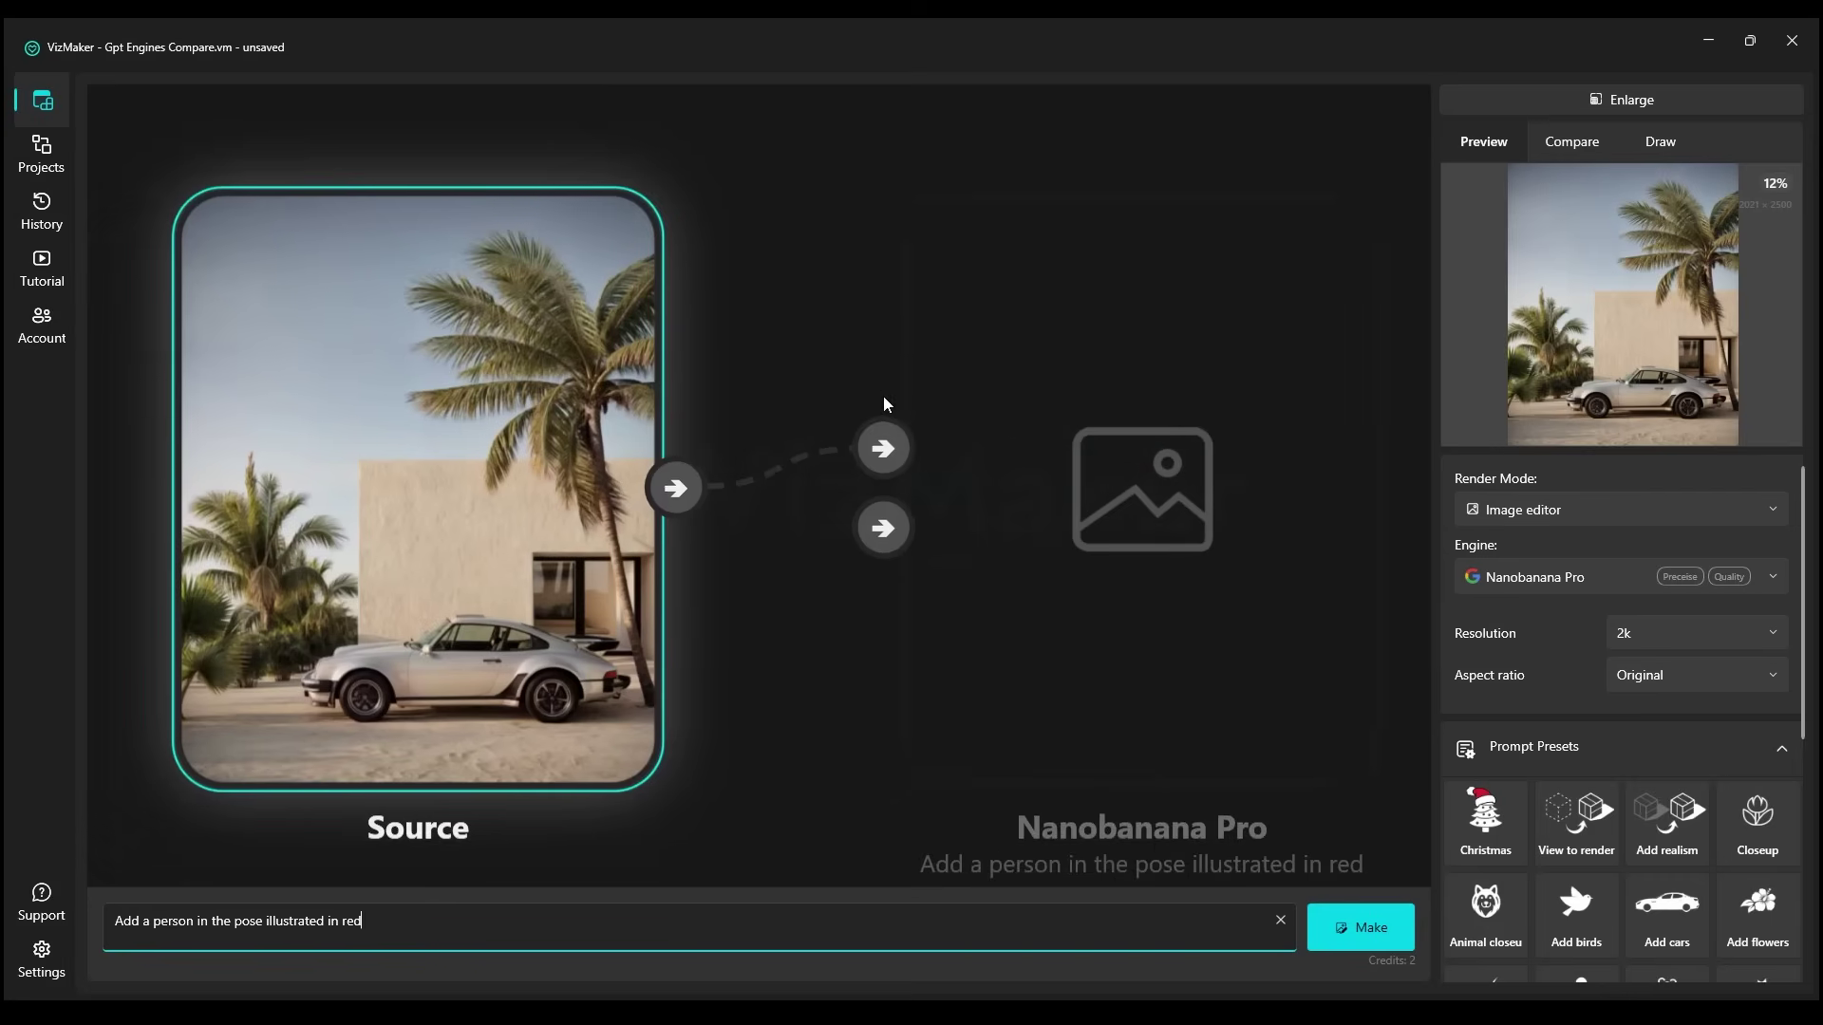
scroll(885, 397, "down", 3)
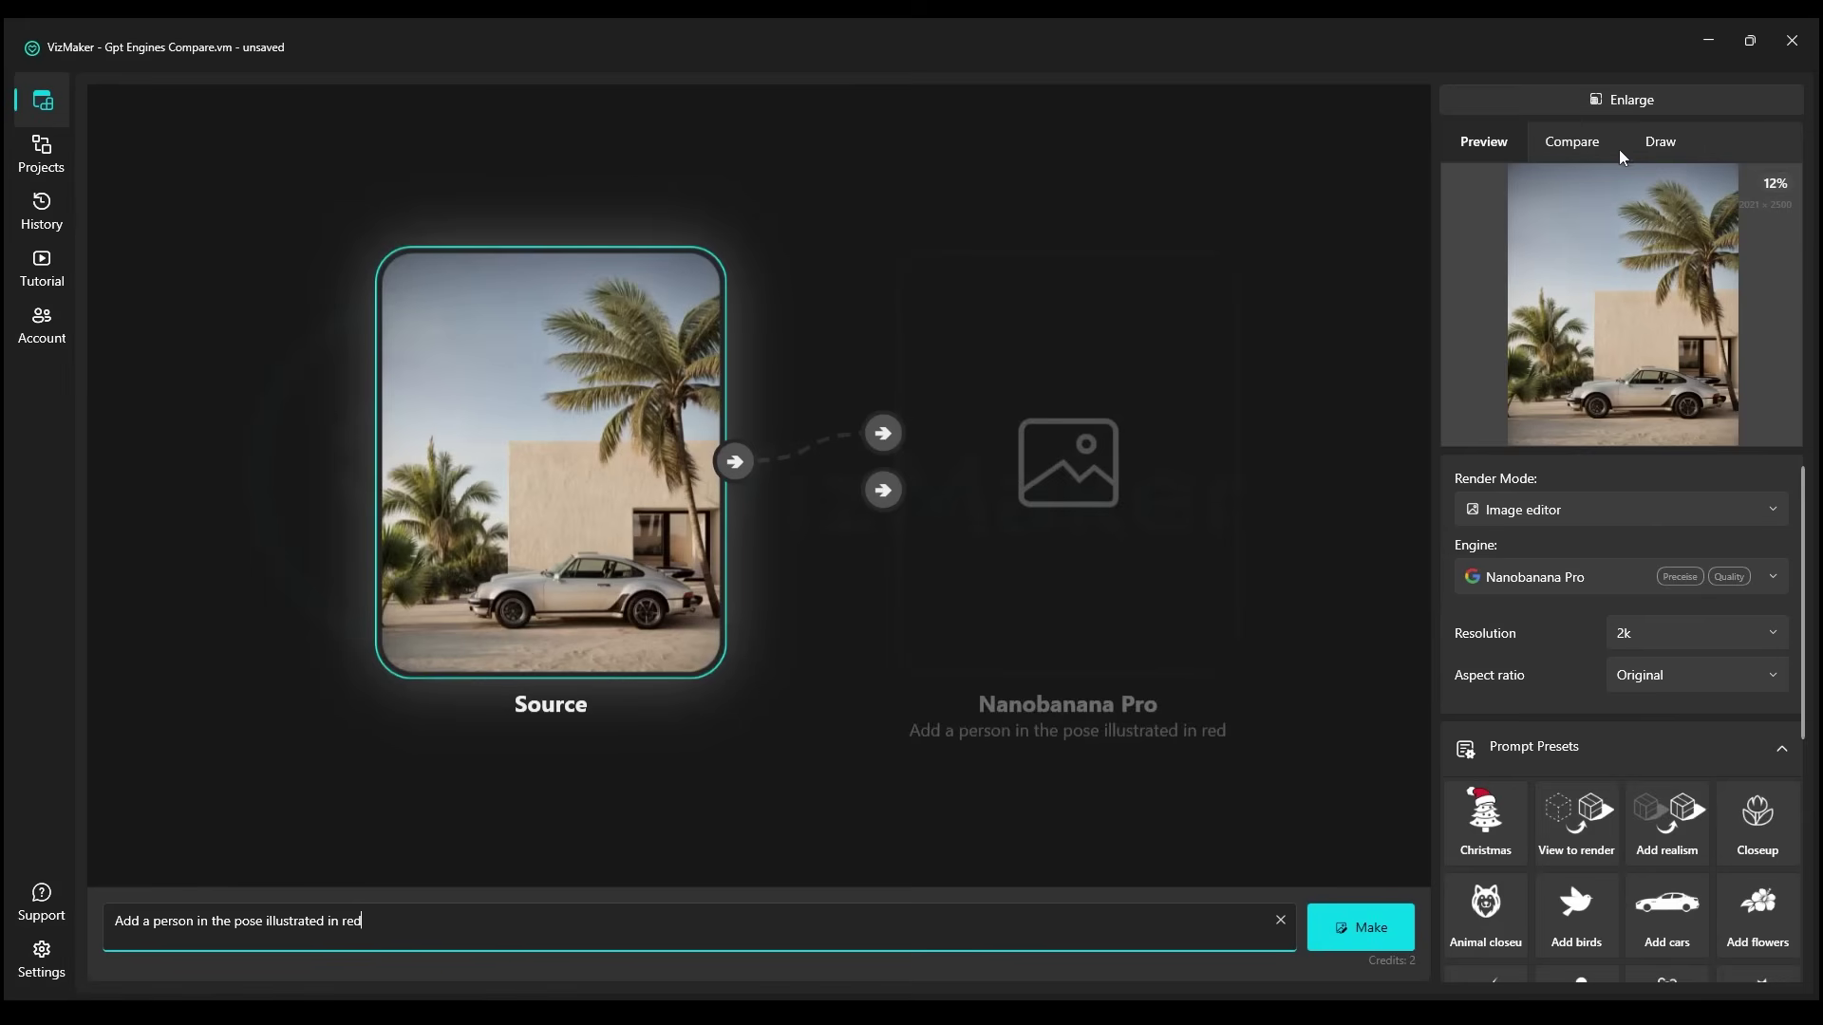
left_click(1620, 101)
left_click(307, 106)
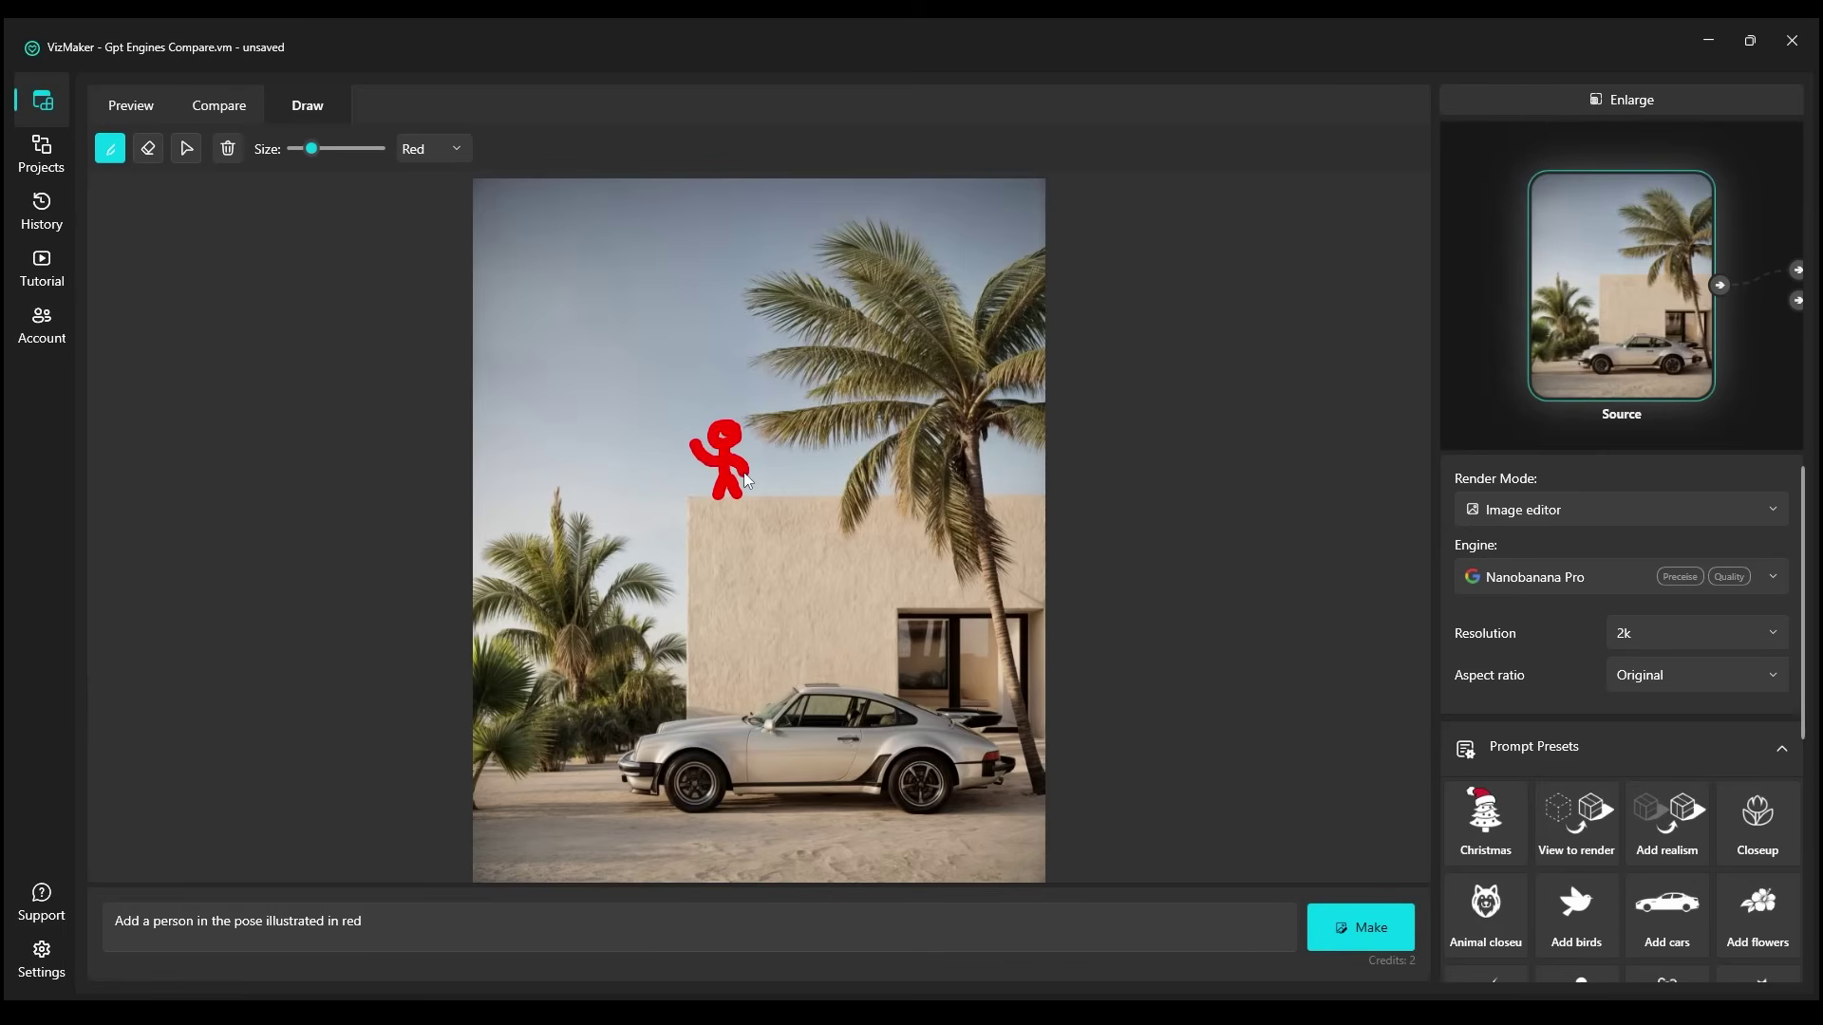
Run the prompt "Add a person in the pose illustrated in red" with Nanobanana Pro at 2k and with Nanobanana
left_click(386, 922)
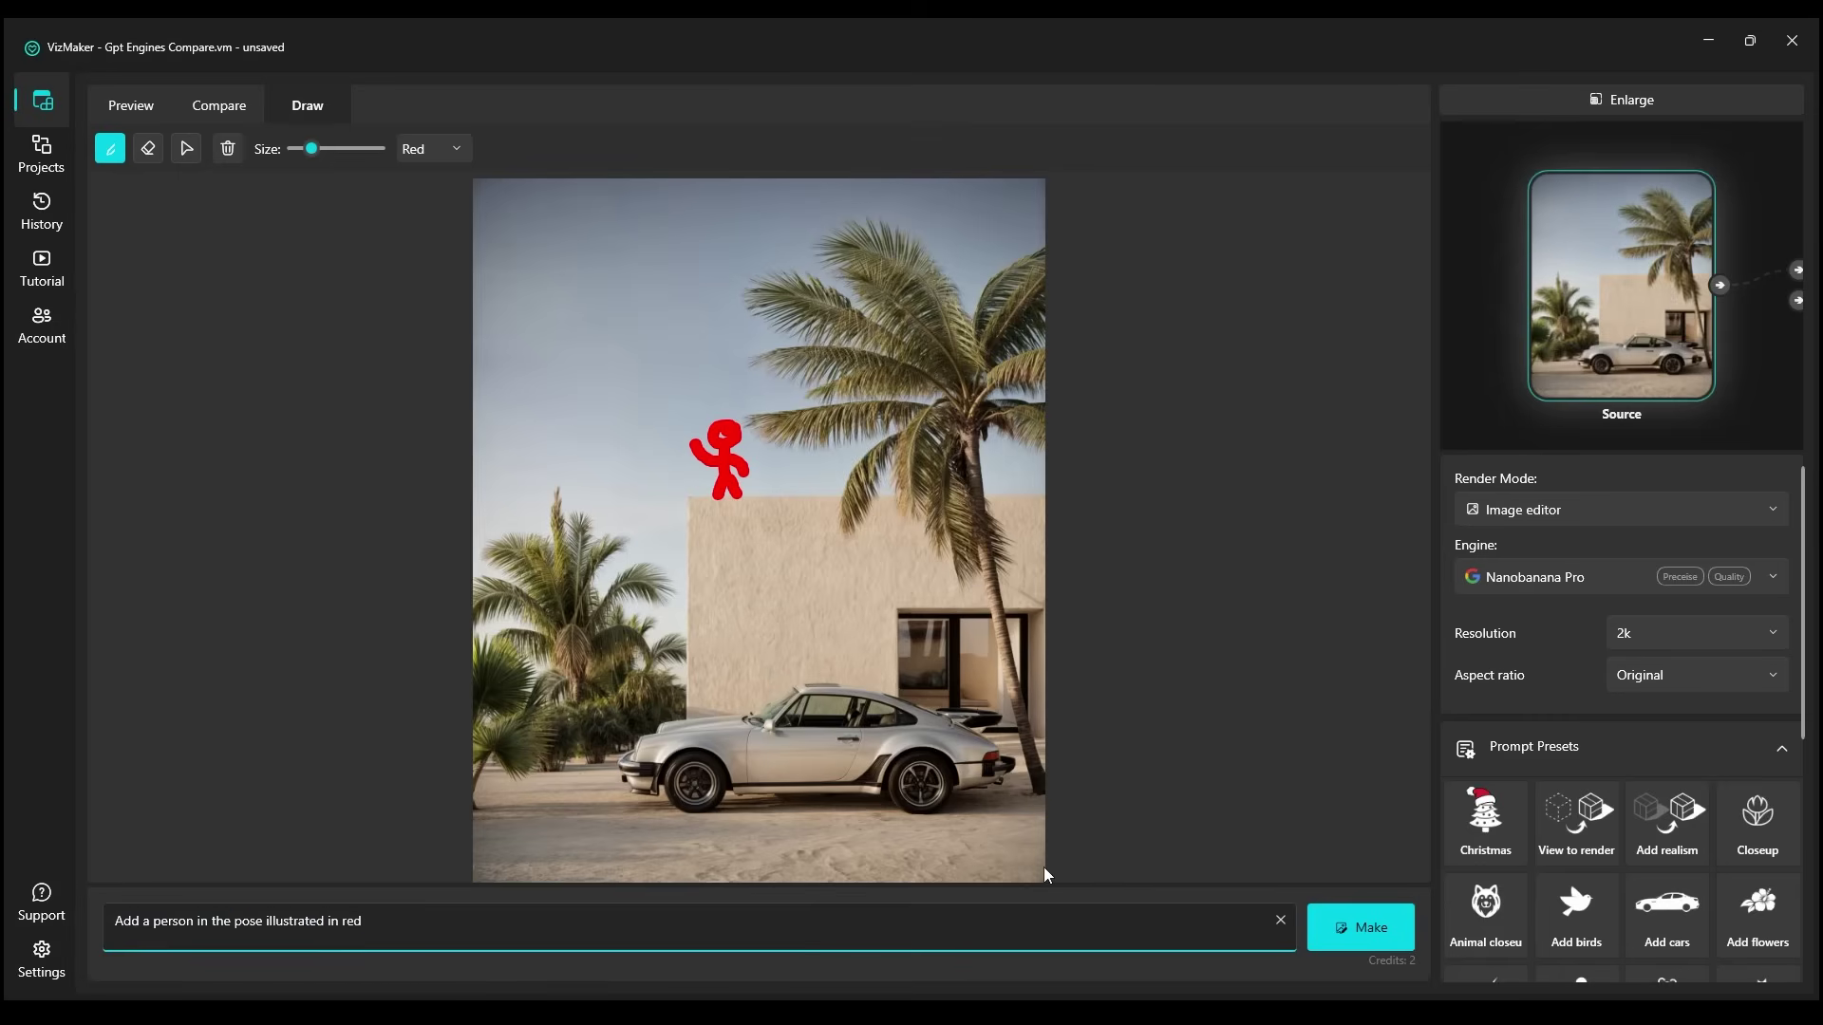
left_click(1379, 930)
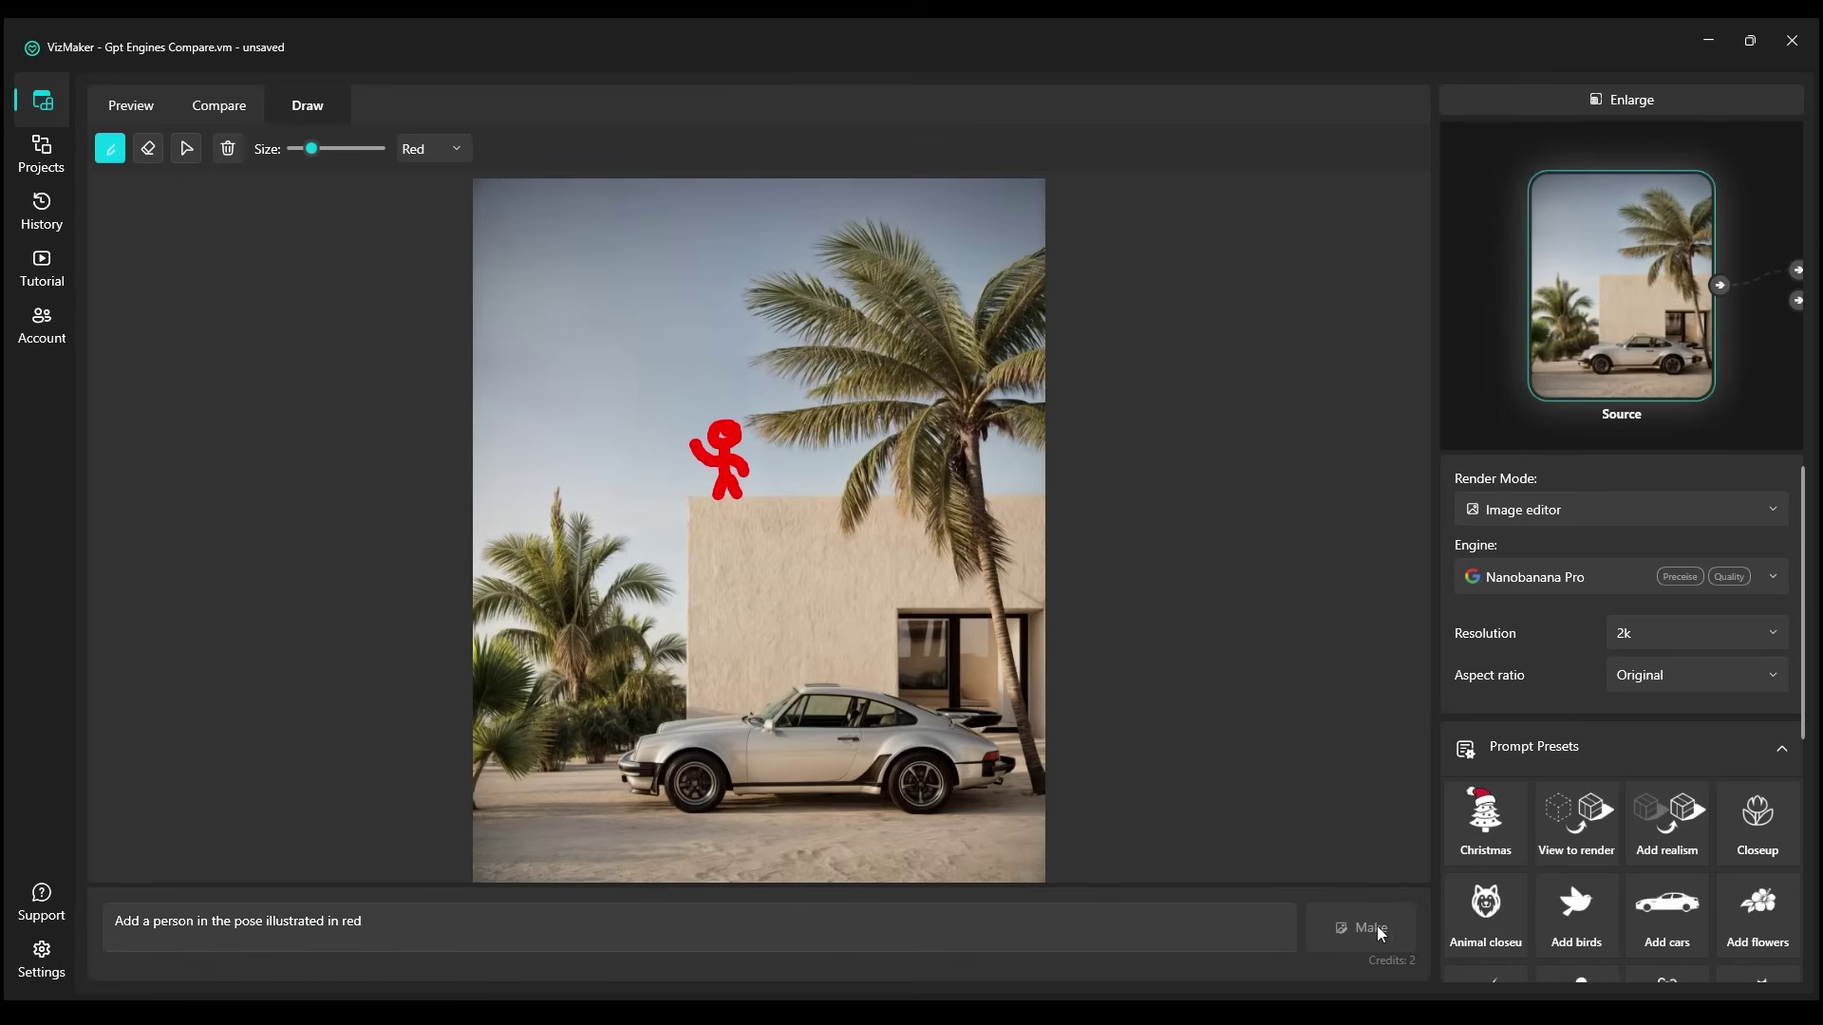
left_click(1551, 576)
left_click(1541, 696)
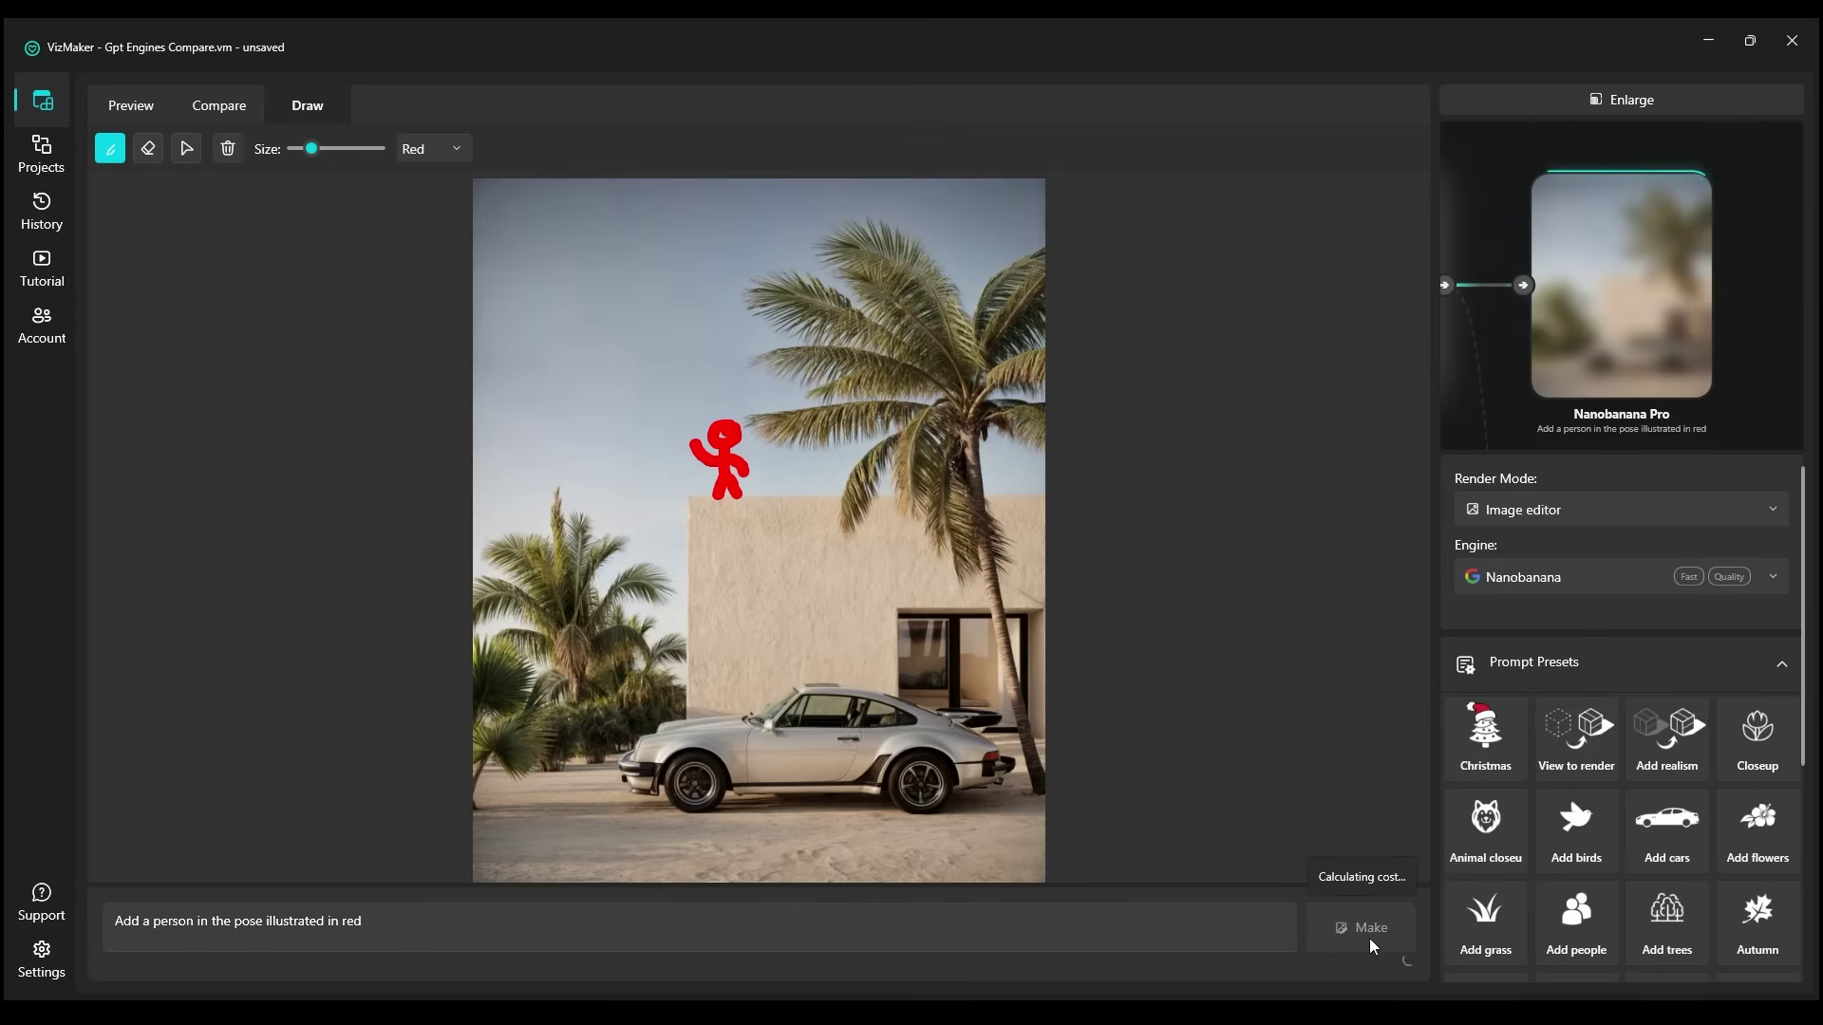
Run the same prompt with the GPT Image 1.5 engine at 1024*1536 (Vertical) and Medium quality
left_click(1610, 574)
left_click(1598, 725)
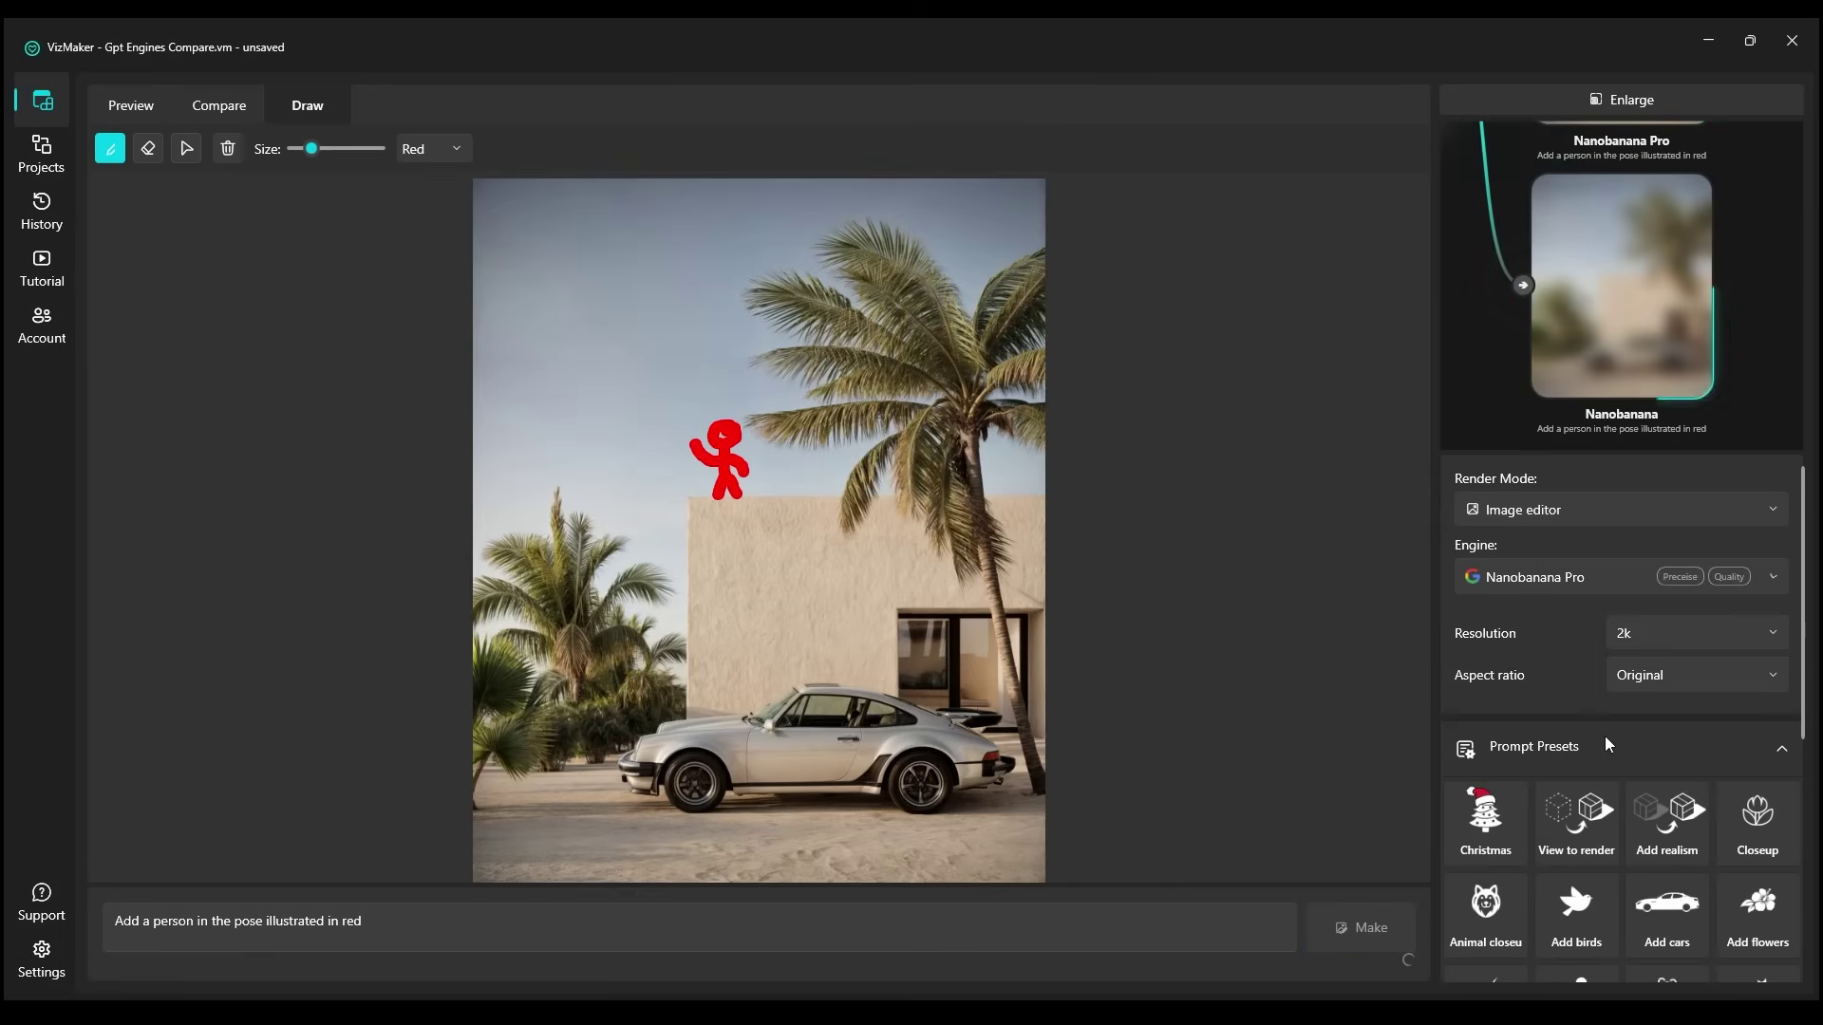
left_click(1553, 579)
left_click(1581, 656)
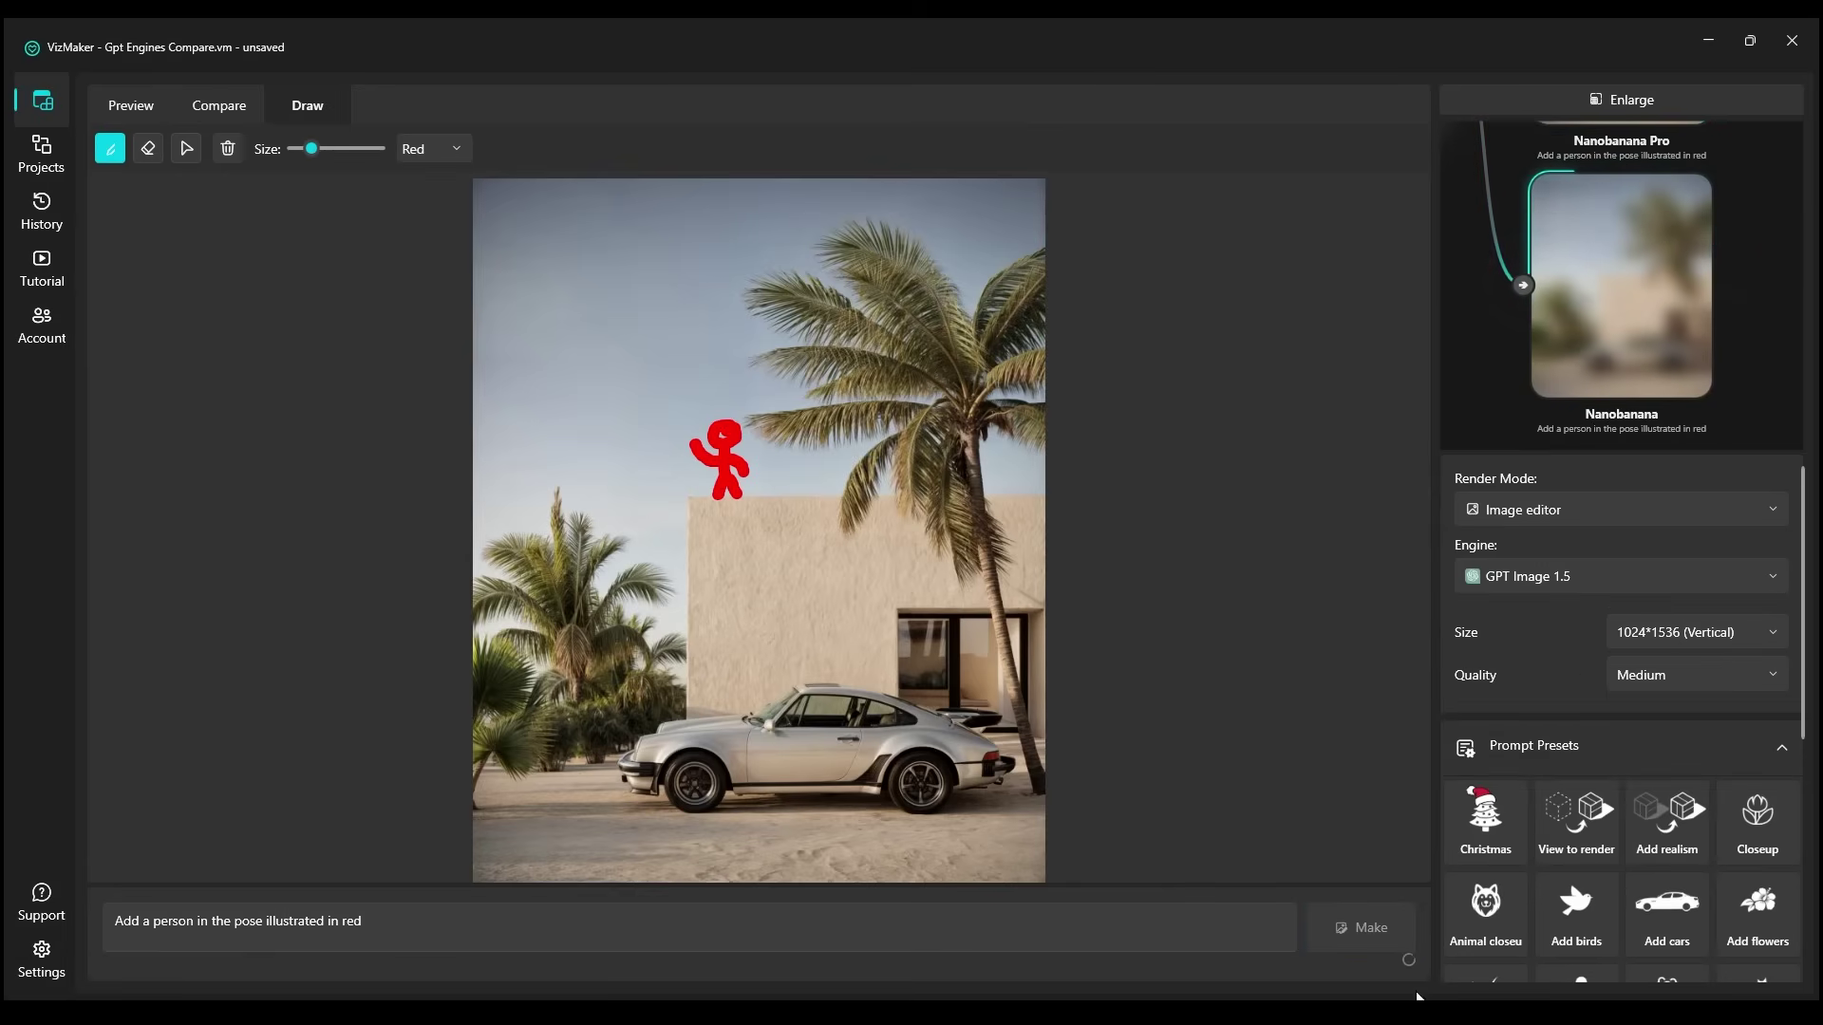
left_click(1383, 928)
Enlarge the node graph and examine the person on the roof in the Nanobanana result
left_click(1615, 100)
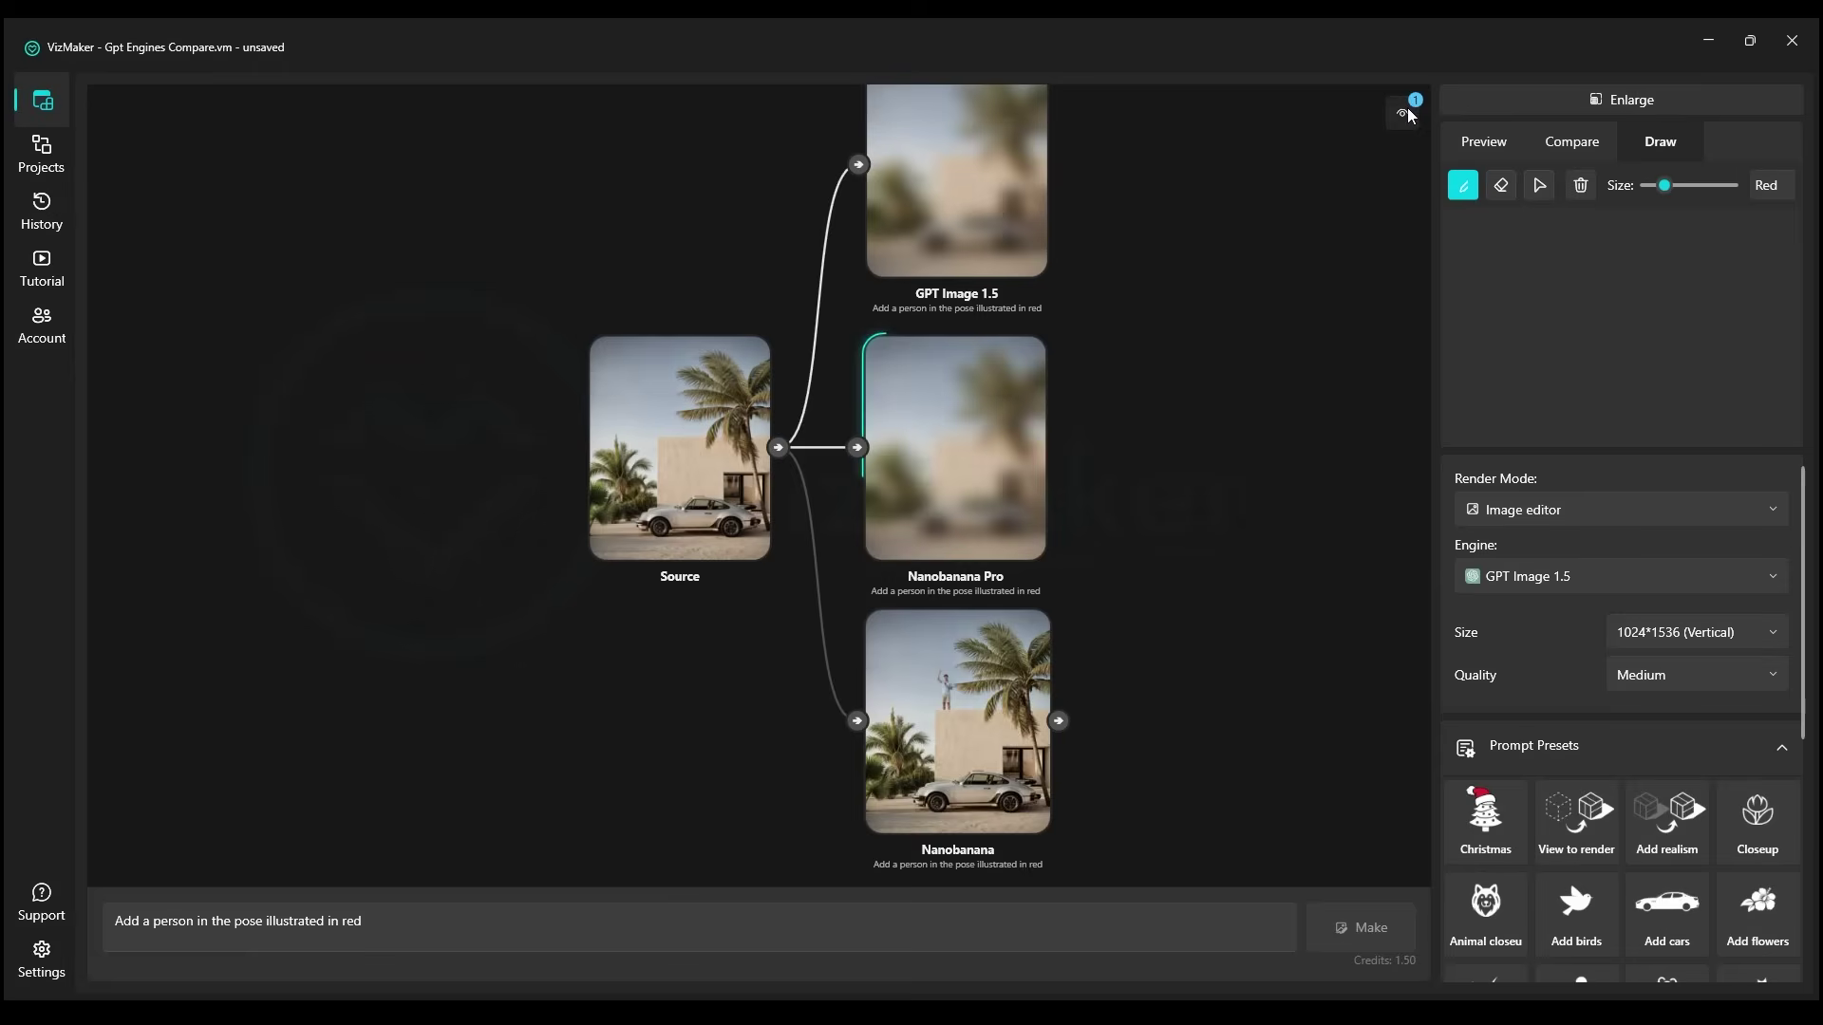
left_click(1406, 112)
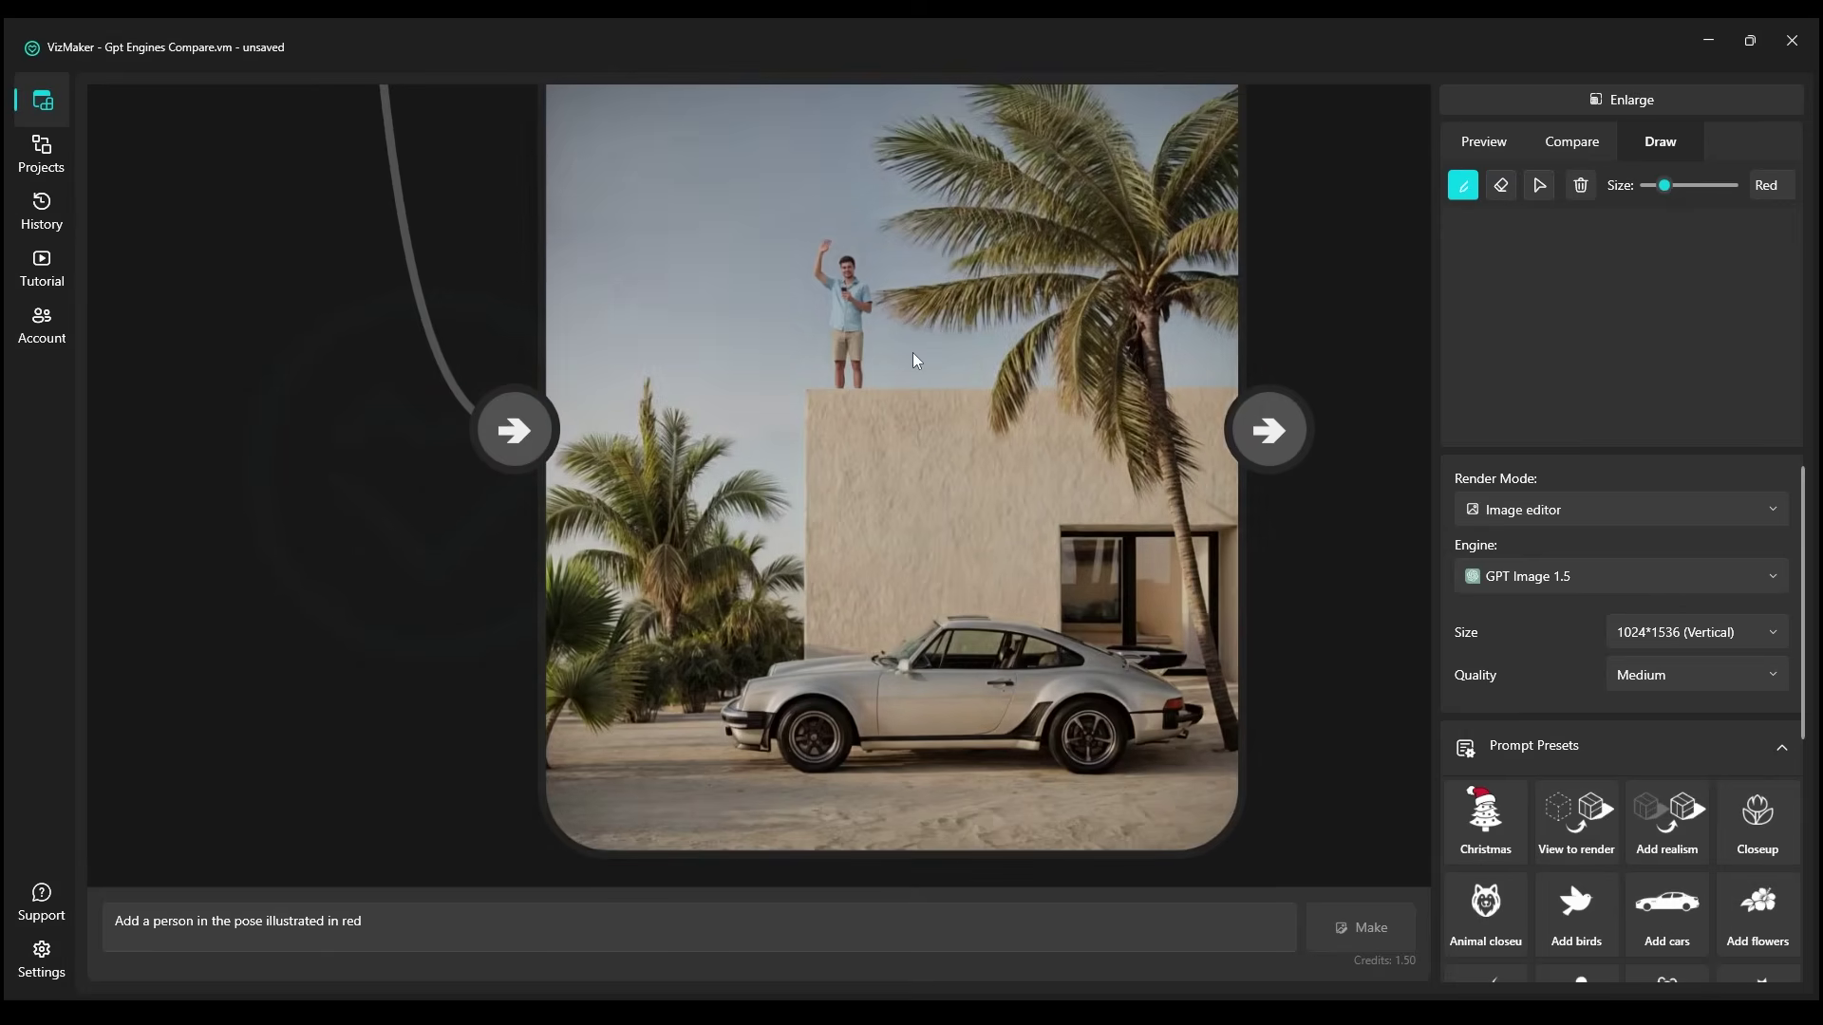
left_click(913, 361)
scroll(913, 361, "down", 7)
Select the source image and display its red pose drawing for reference
left_click_drag(661, 164, 669, 300)
left_click(669, 300)
scroll(807, 432, "up", 2)
left_click(1672, 143)
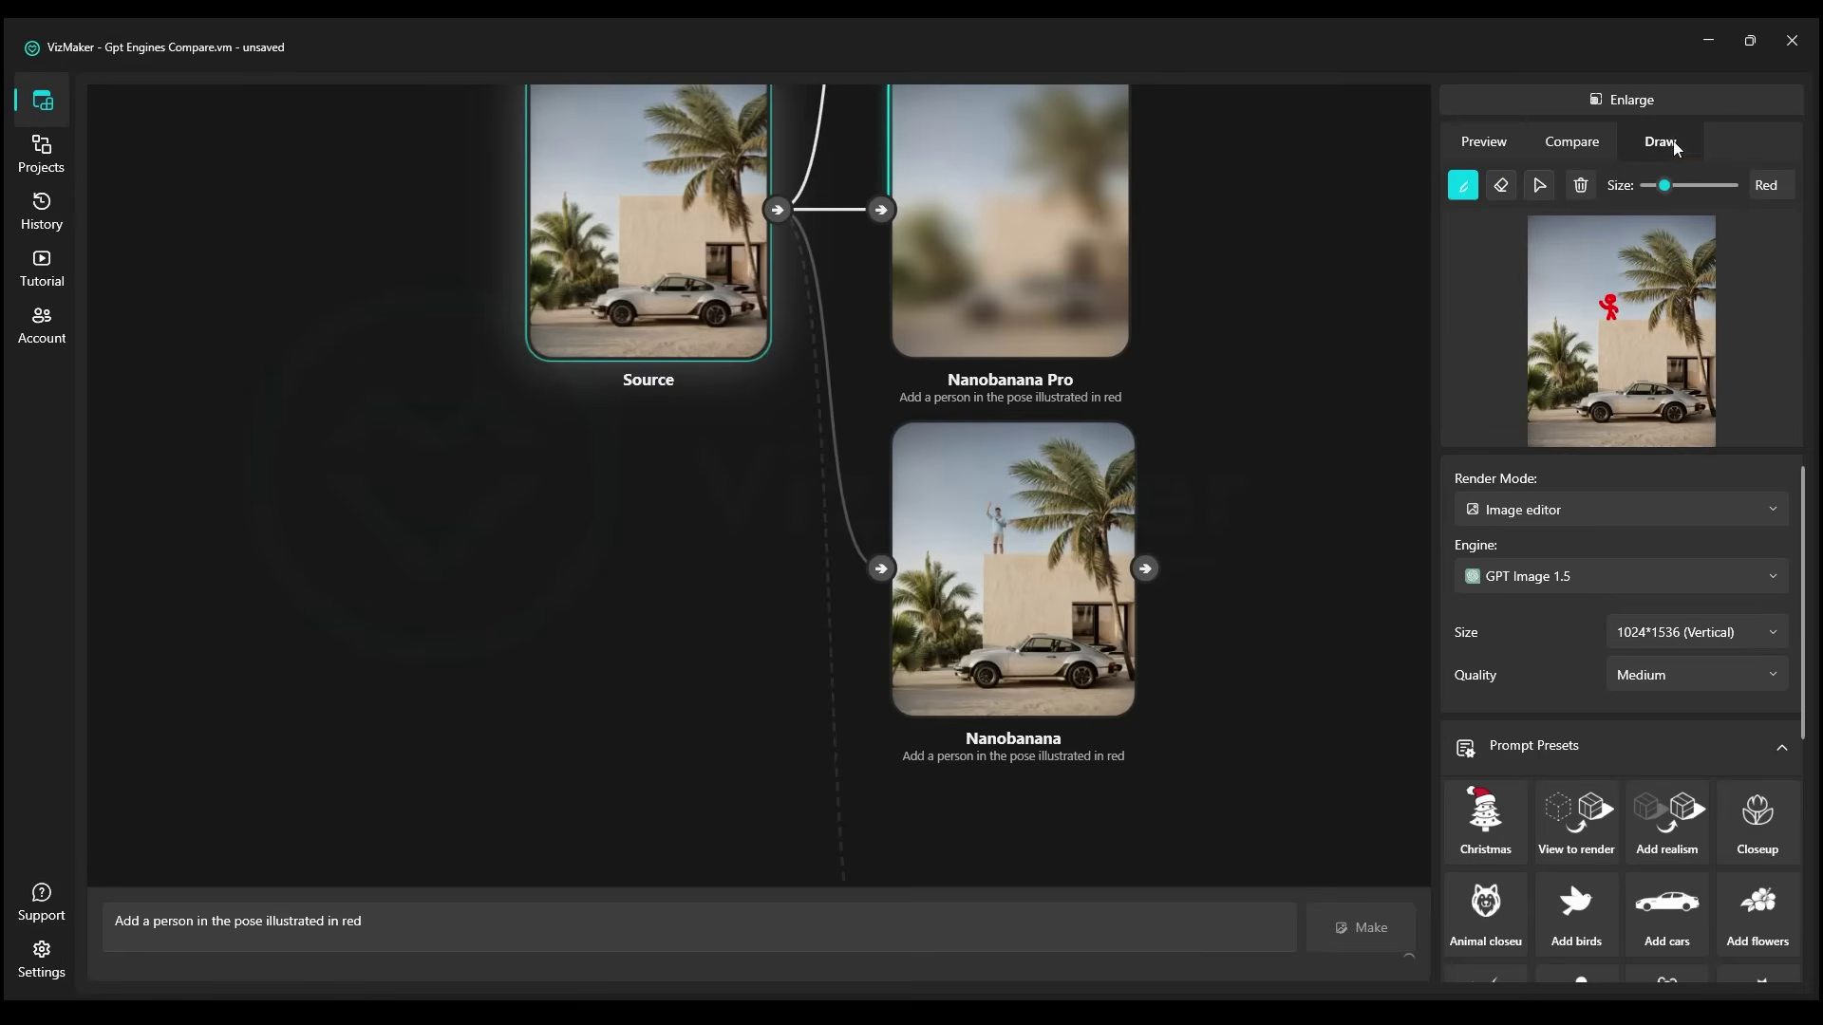
Compare the rooftop person's pose in the Nanobanana and GPT Image 1.5 results with the red drawing
scroll(997, 512, "up", 3)
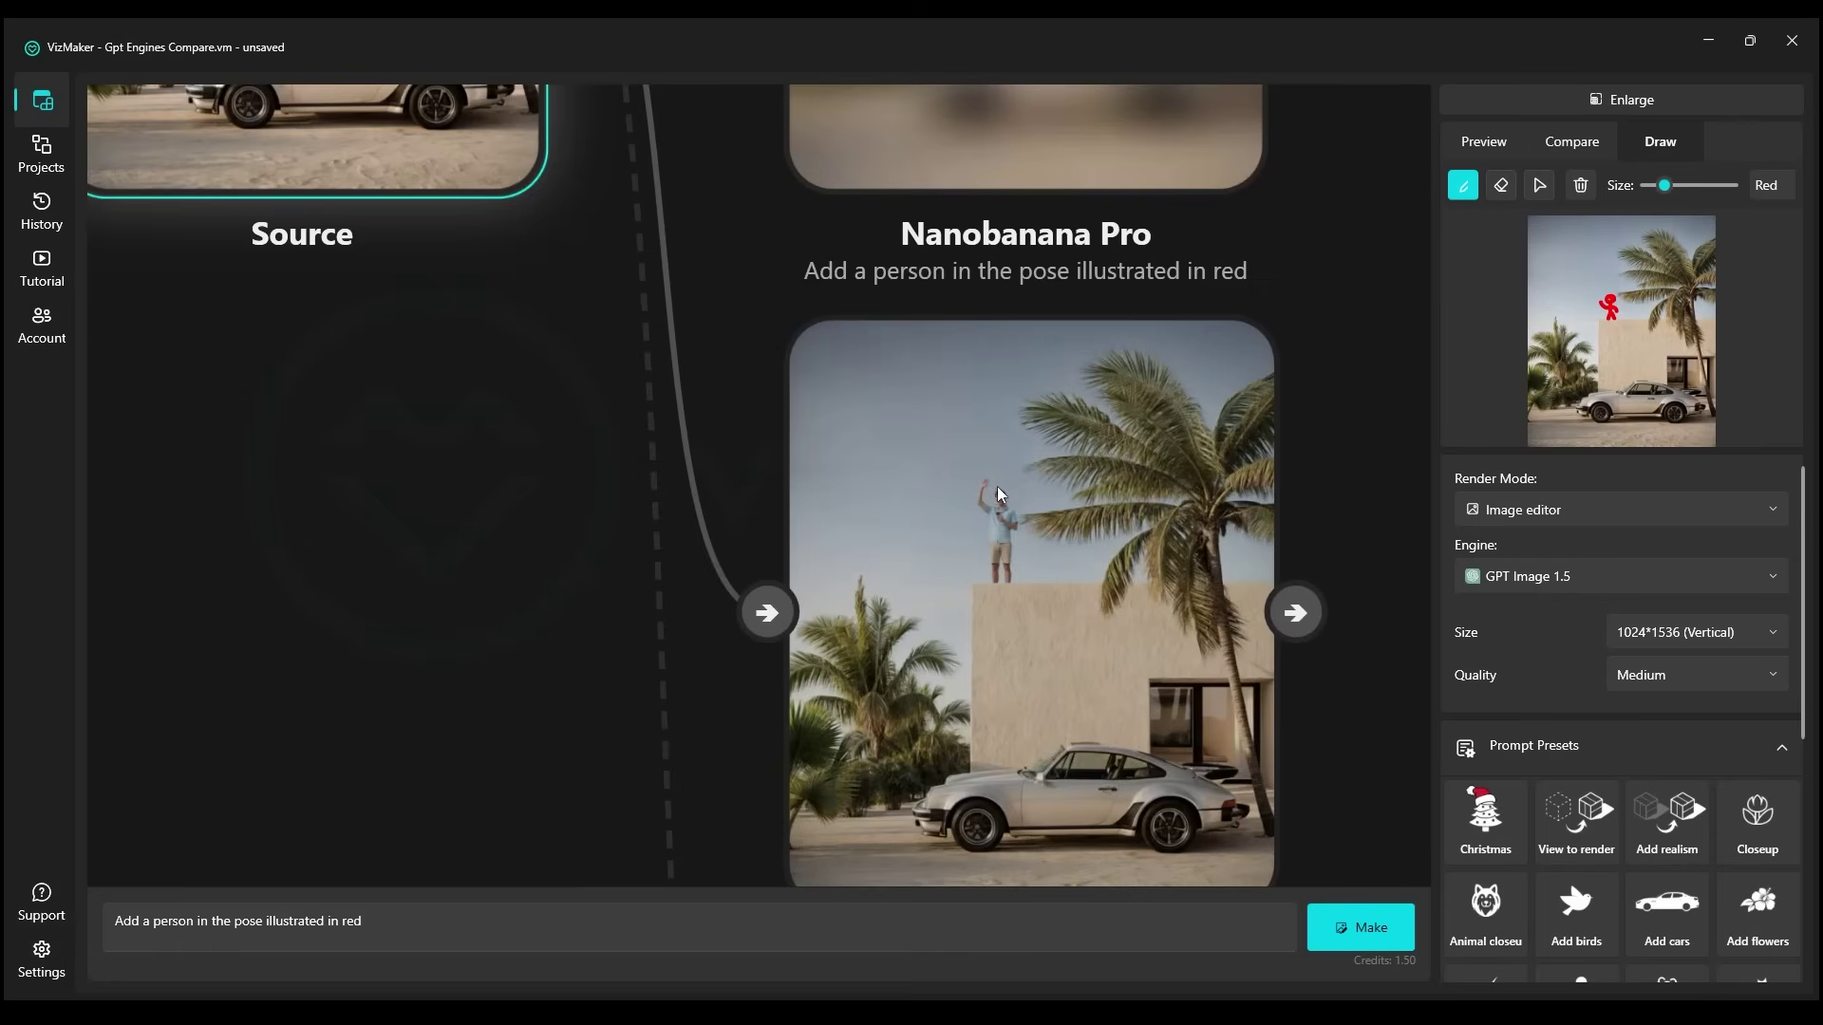
scroll(992, 522, "up", 2)
scroll(990, 521, "down", 5)
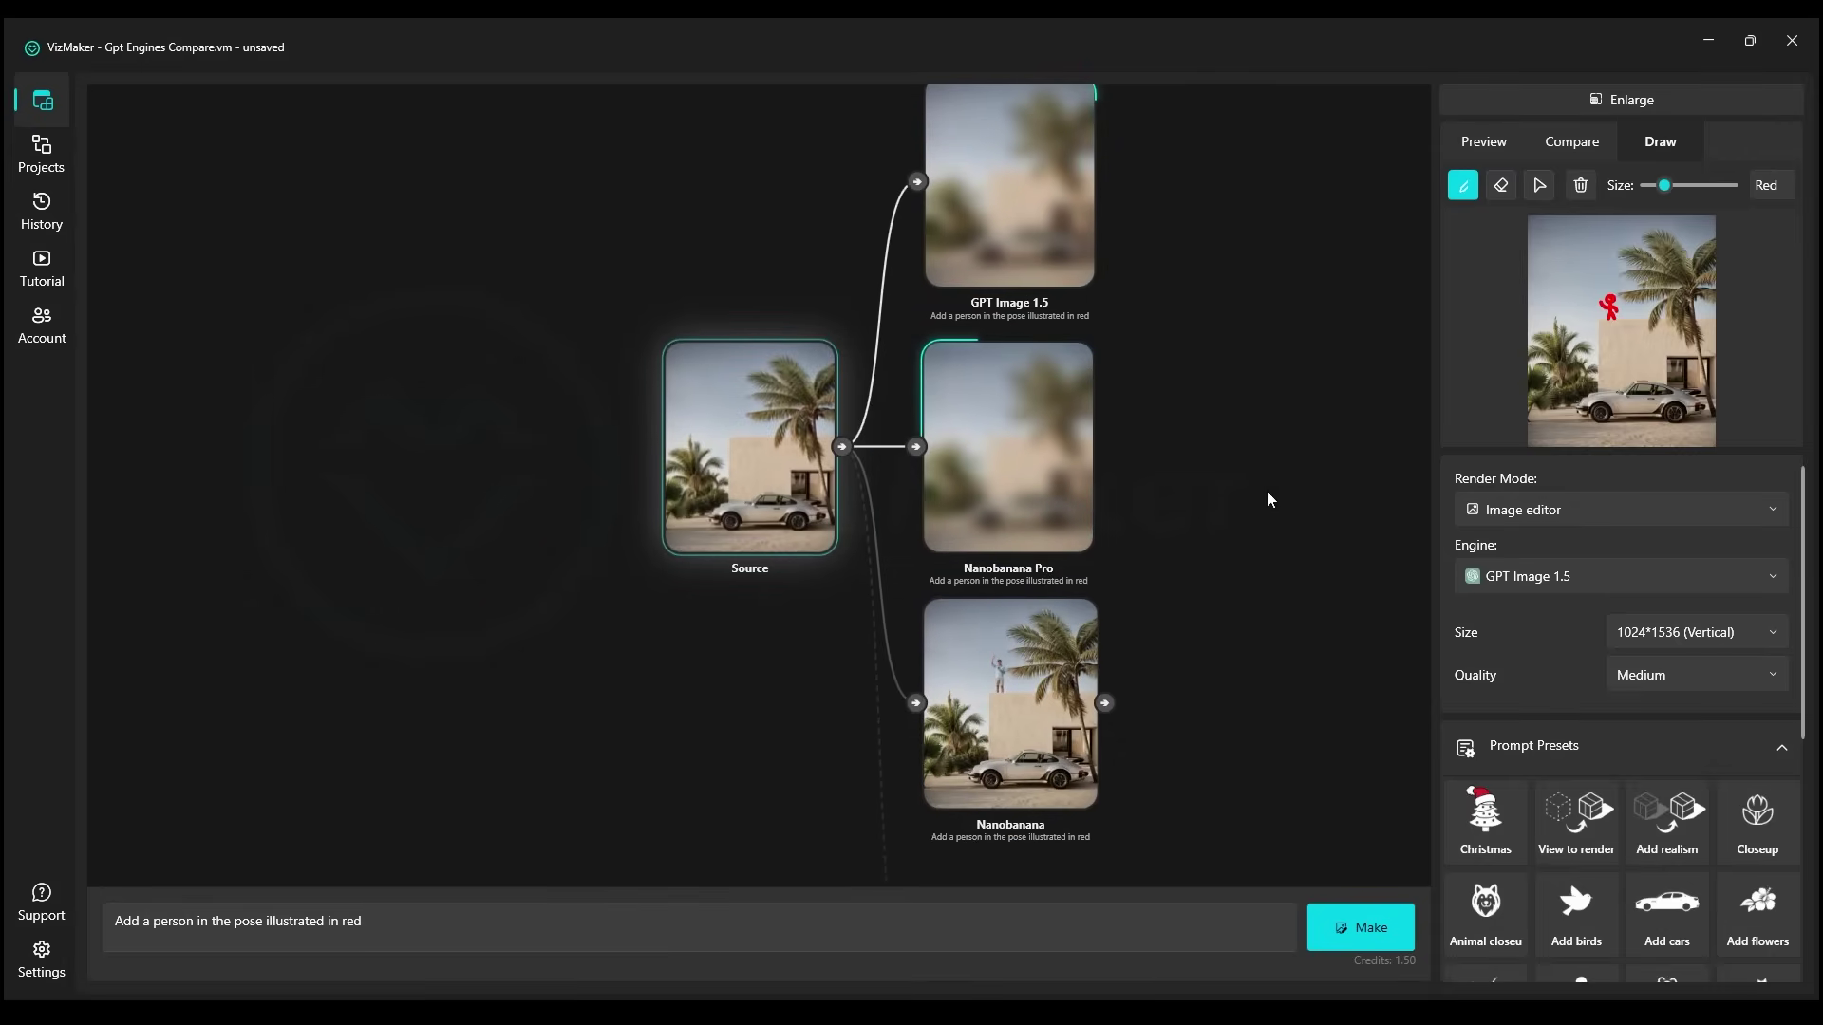
scroll(830, 511, "up", 3)
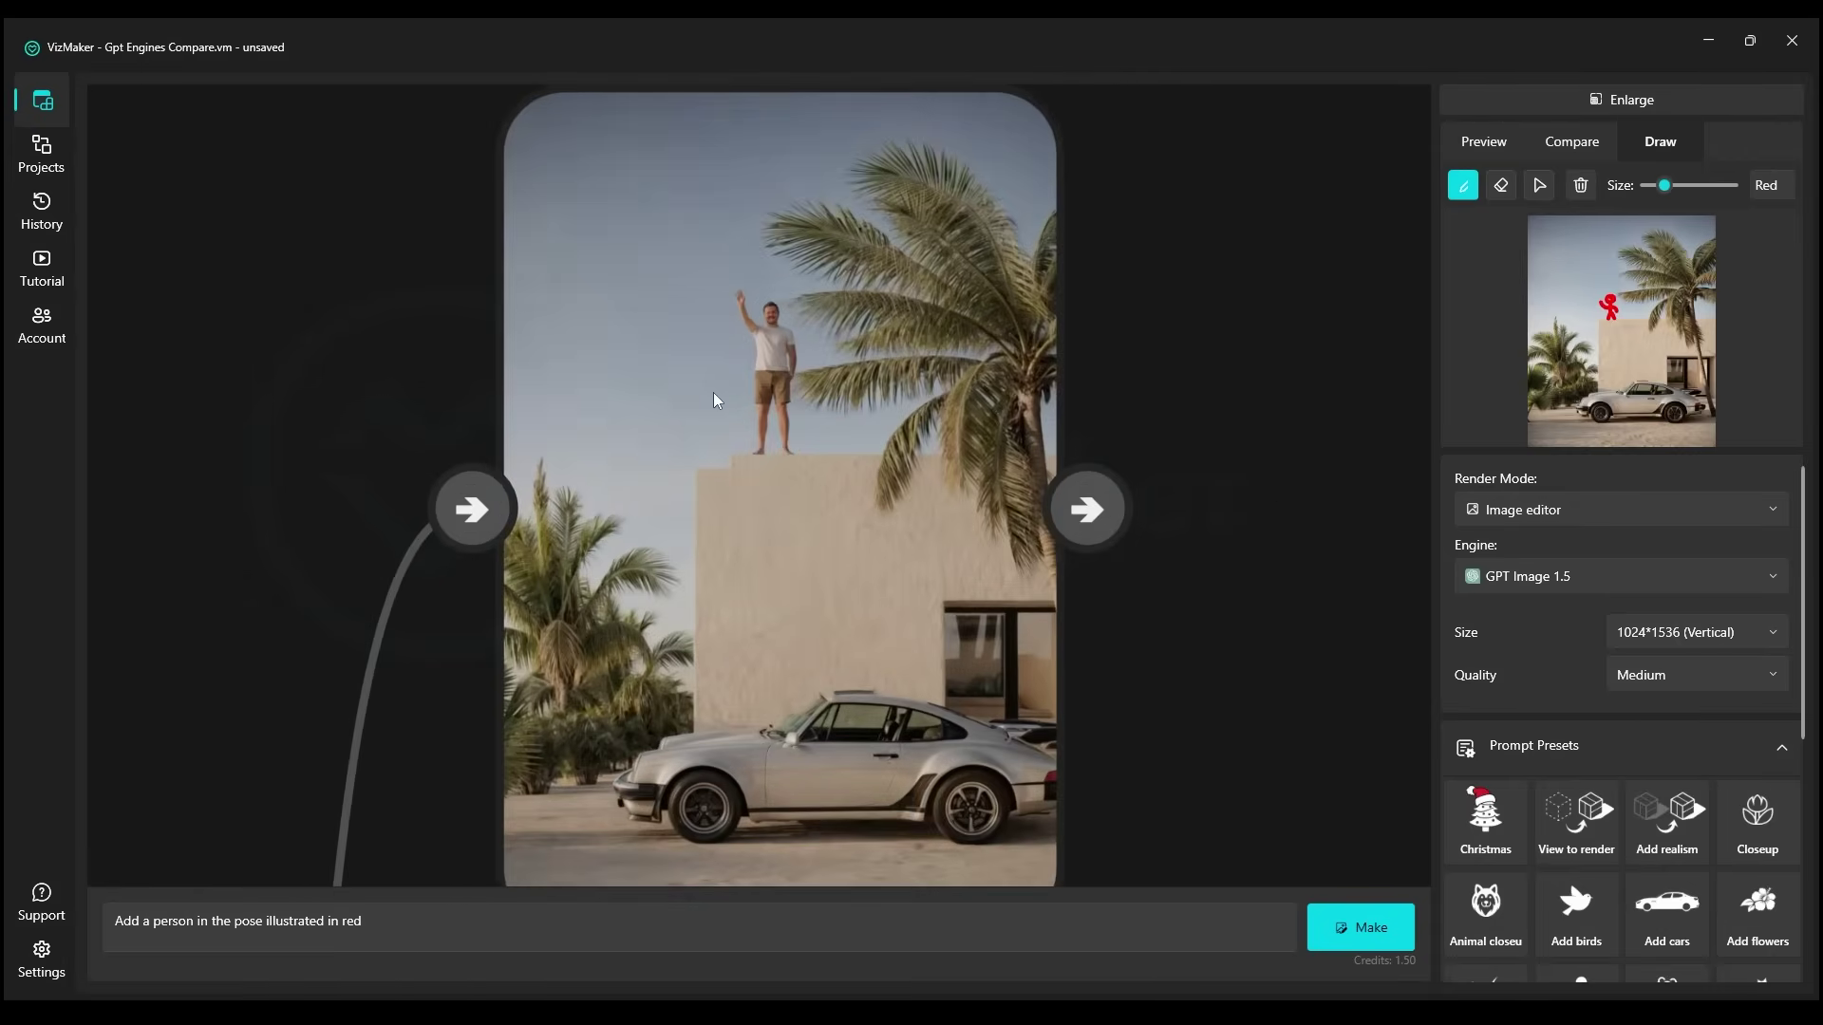
Enlarge the GPT Image 1.5 rooftop result and examine the person's face and raised arm up close
left_click(1087, 509)
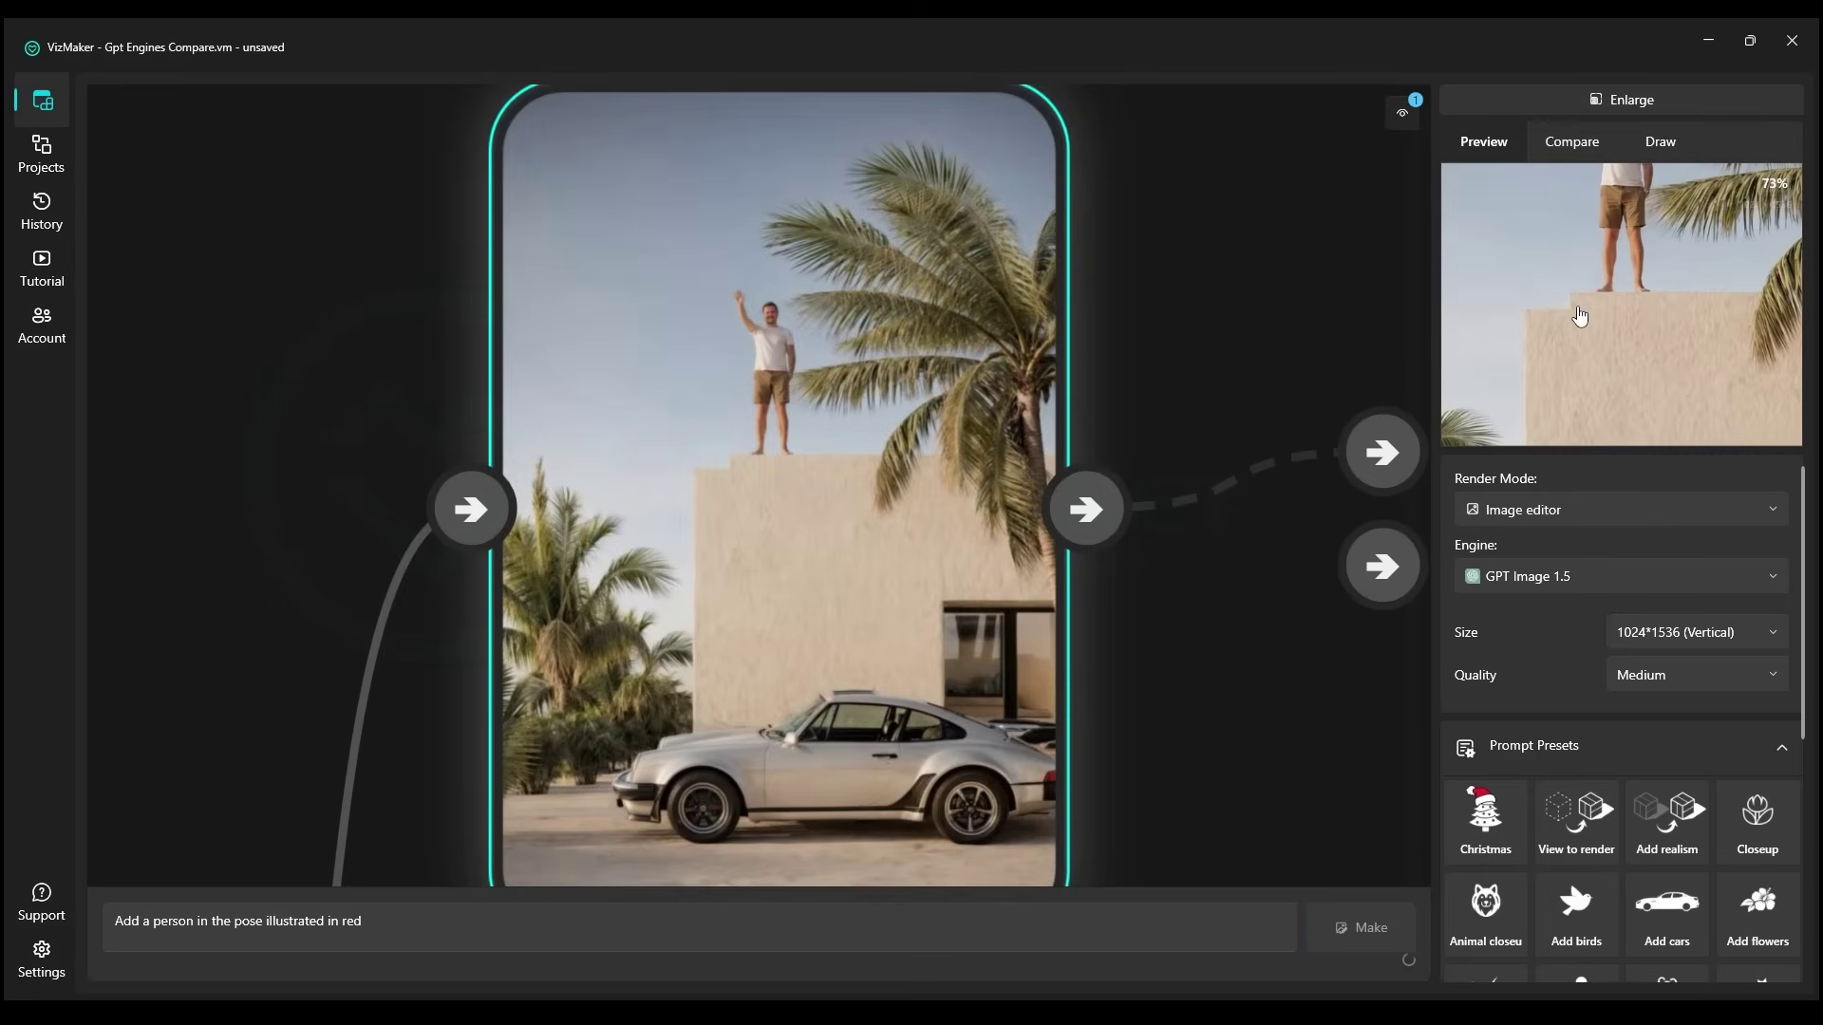
scroll(1568, 315, "down", 4)
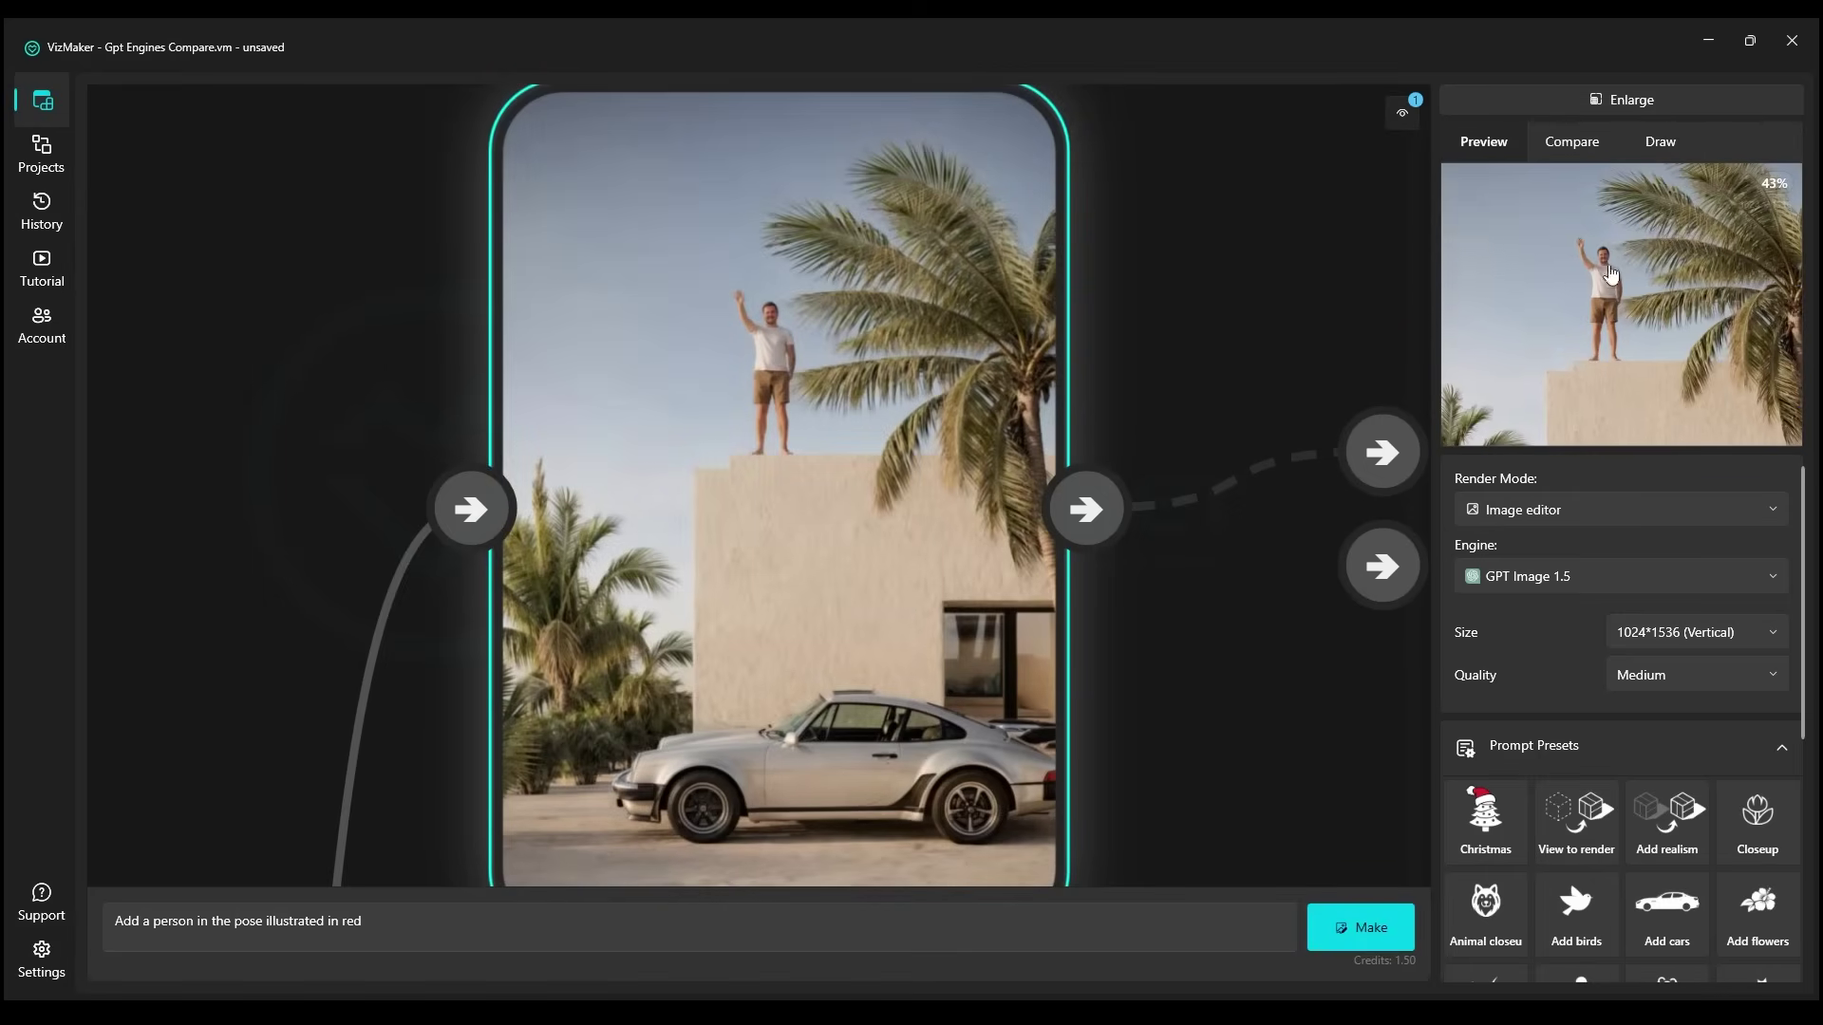
scroll(1614, 323, "down", 3)
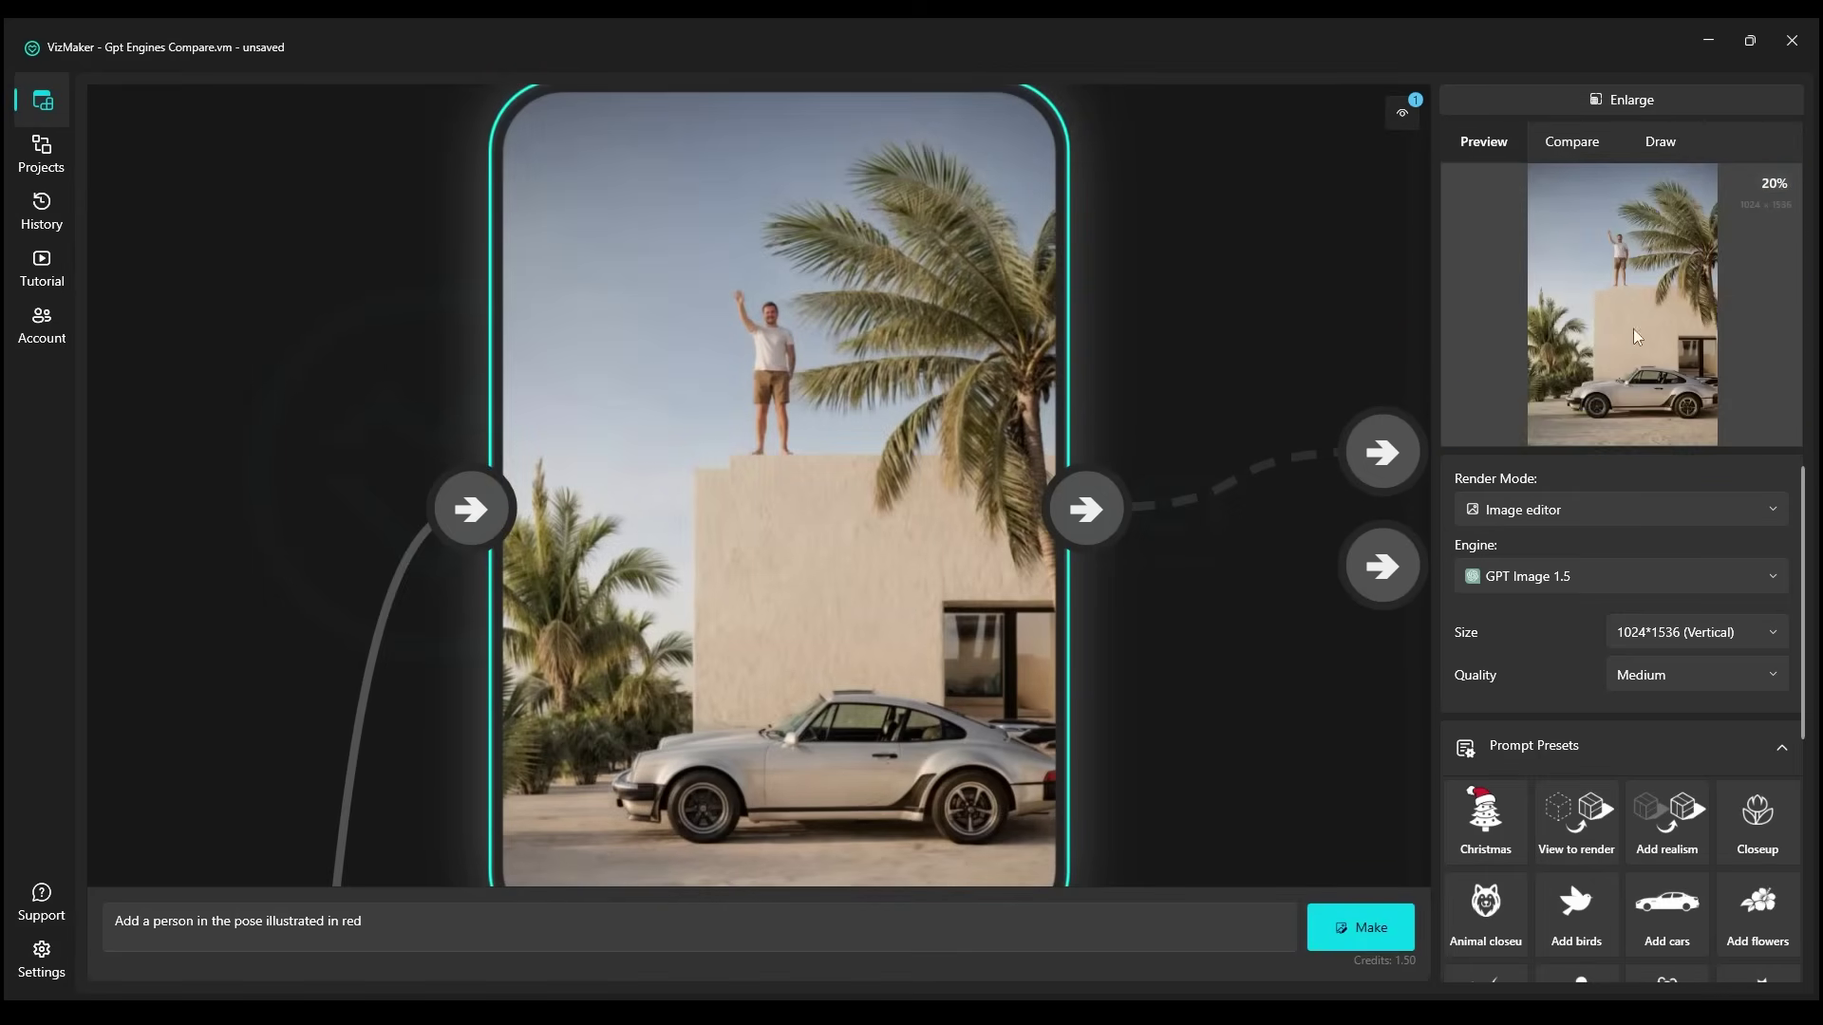
left_click(1637, 110)
scroll(750, 346, "up", 10)
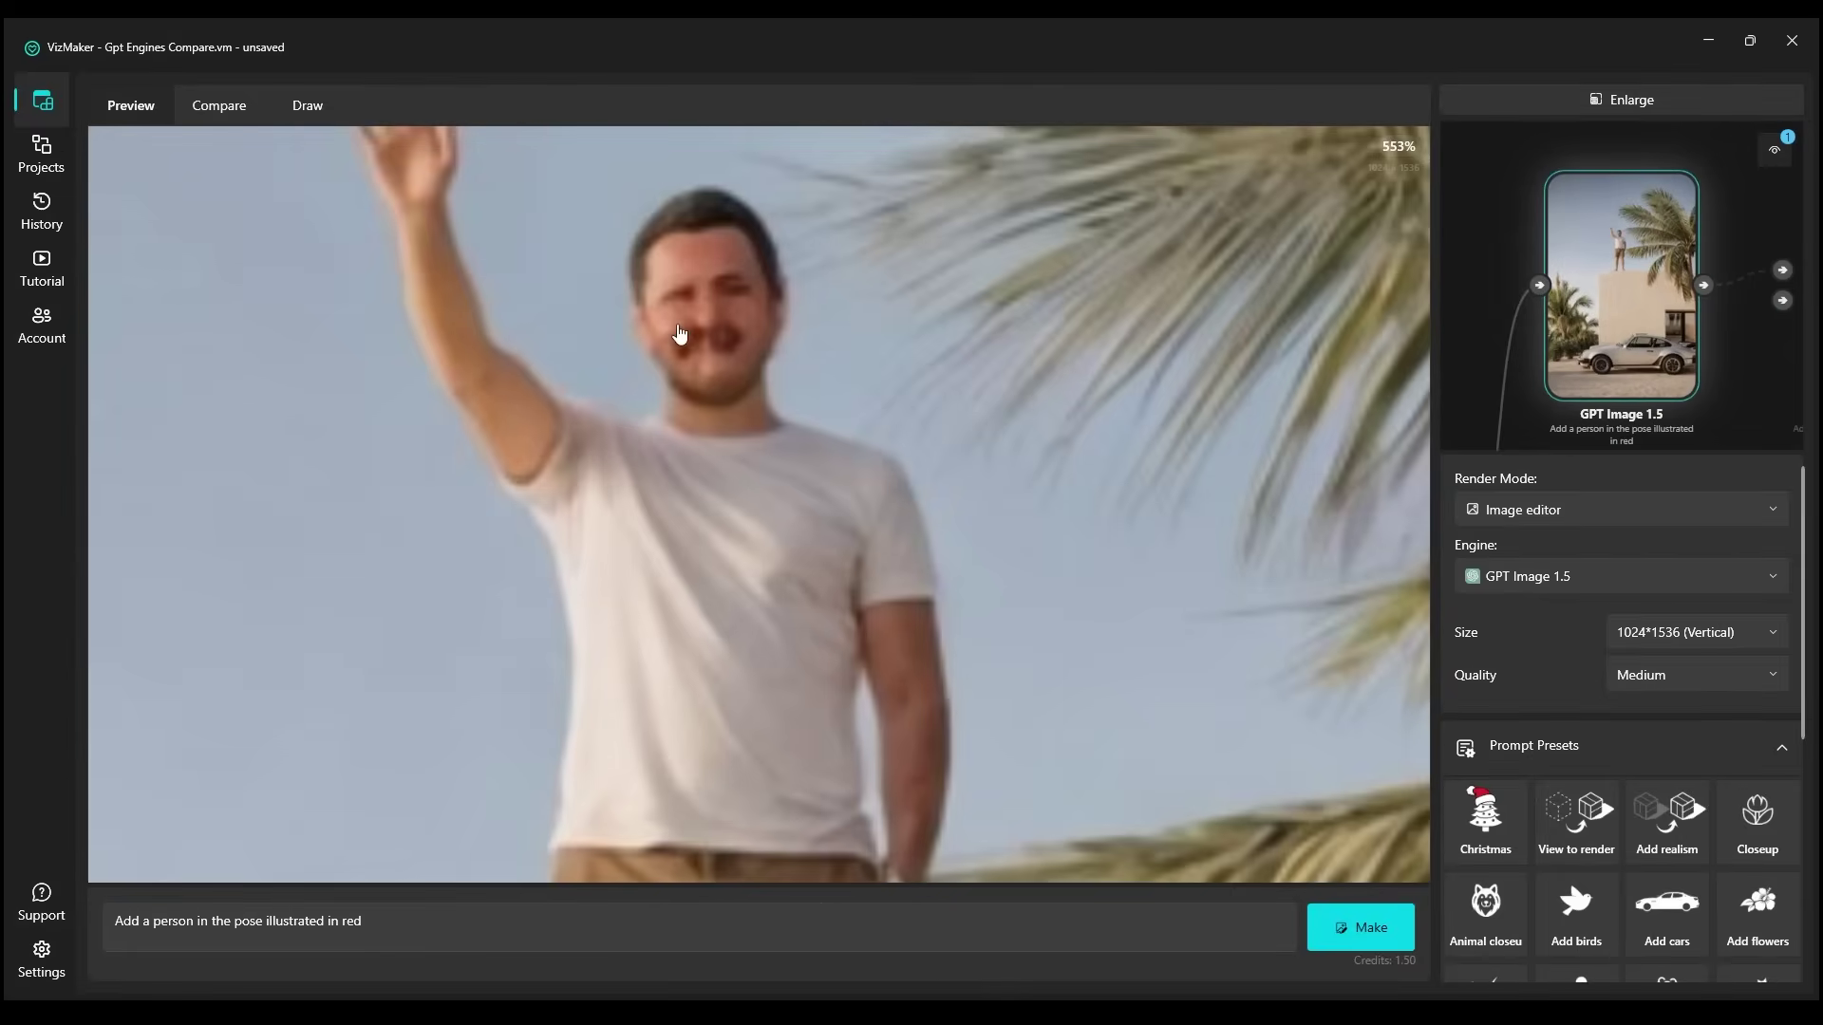
scroll(733, 275, "down", 10)
scroll(1587, 313, "down", 3)
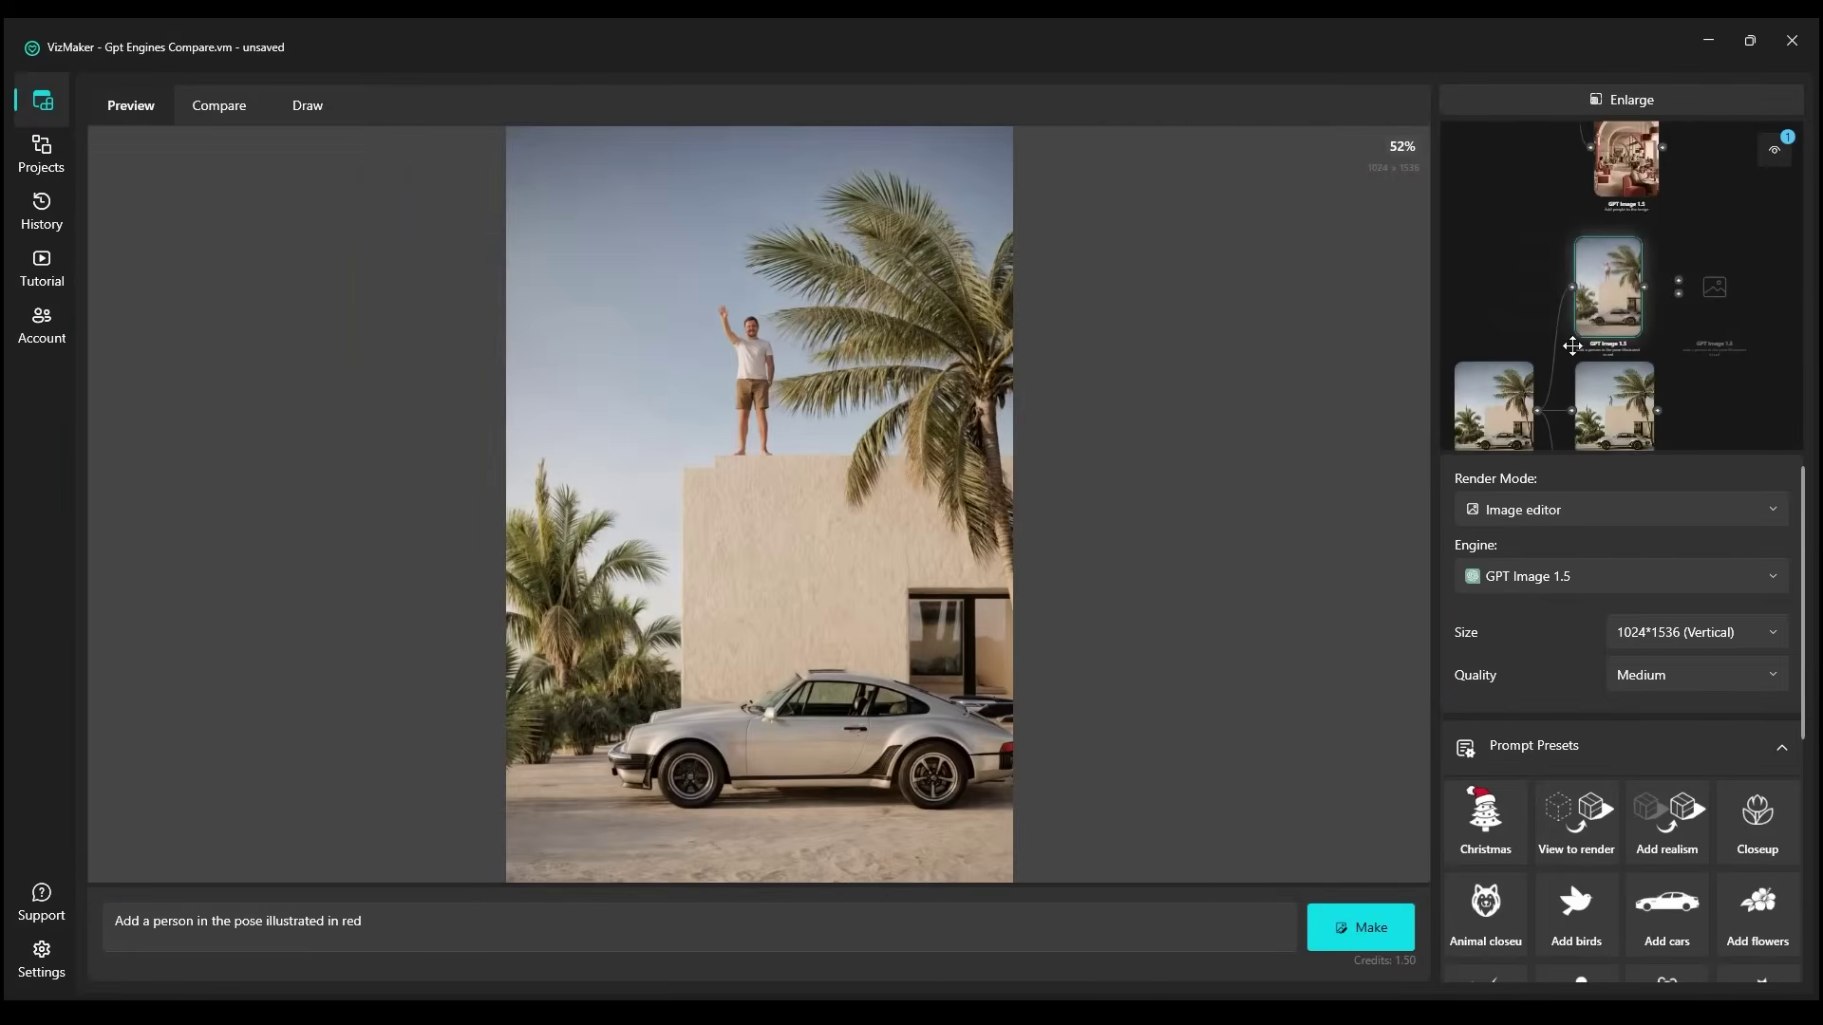
Display the Nanobanana Pro rooftop result and examine the person's size, pose and detail
left_click_drag(1570, 346, 1604, 122)
left_click(1635, 185)
scroll(797, 402, "up", 5)
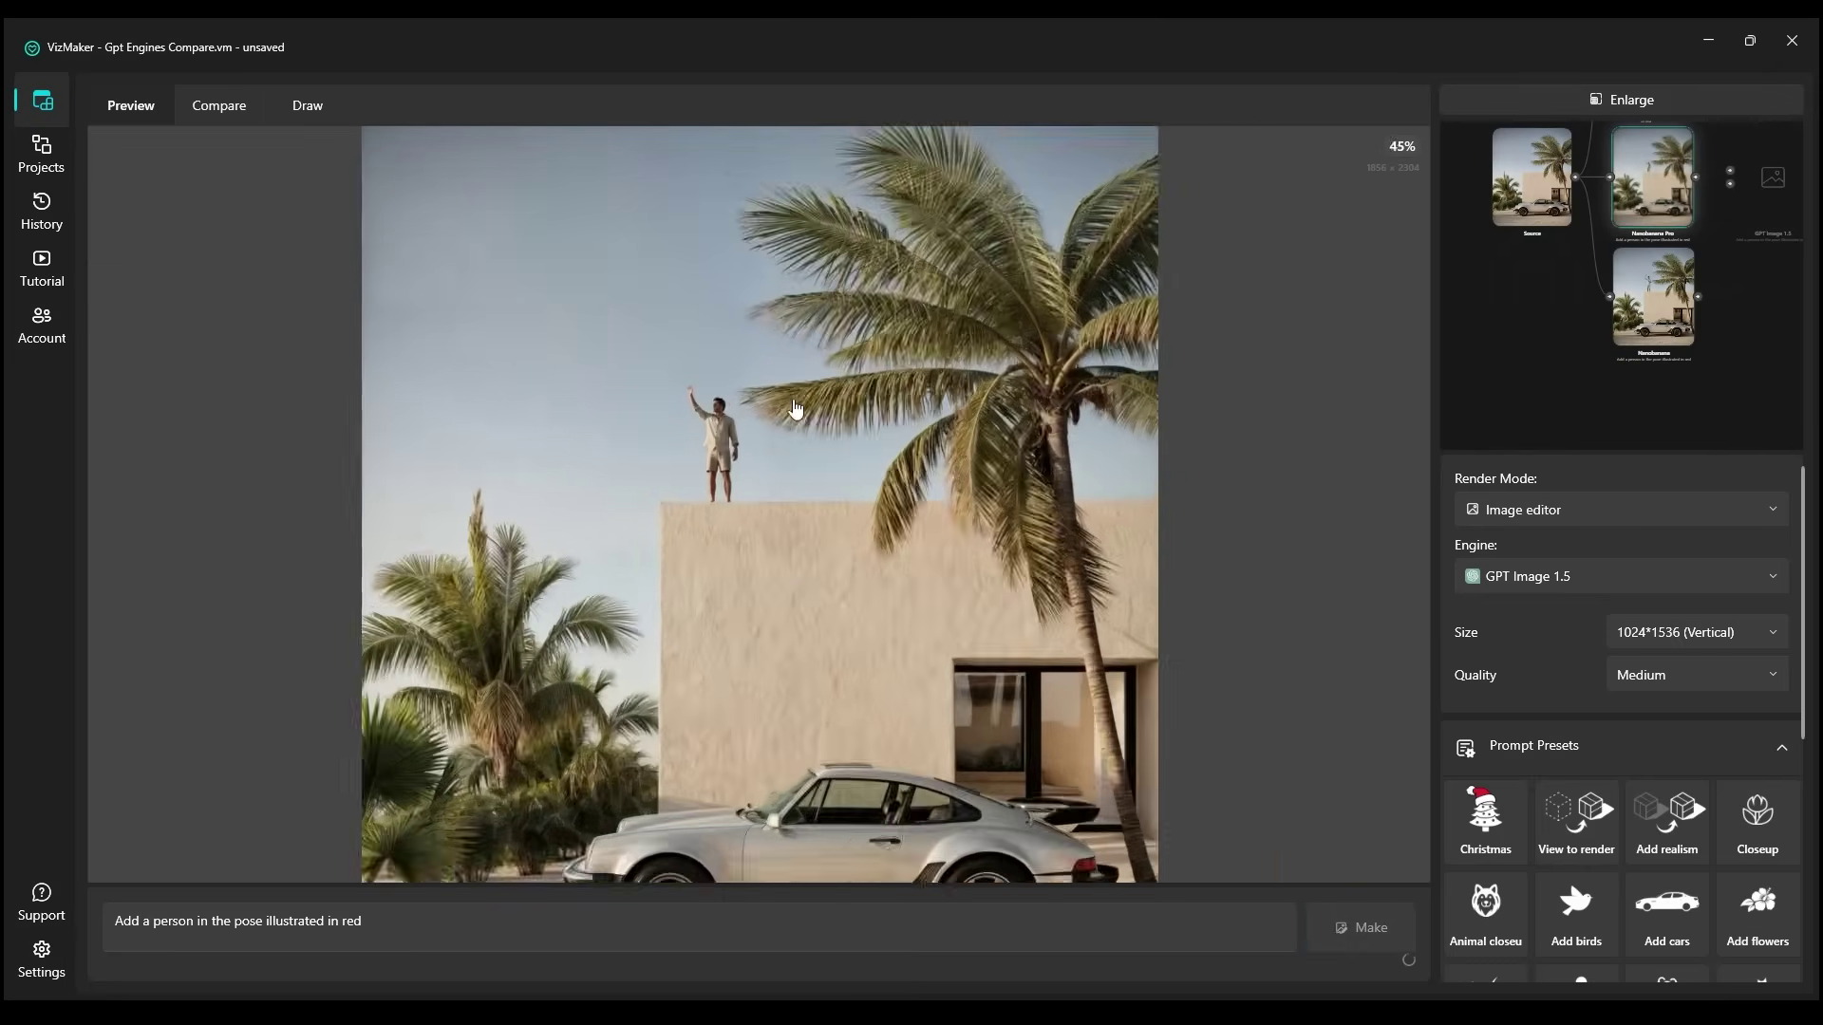
scroll(676, 489, "down", 5)
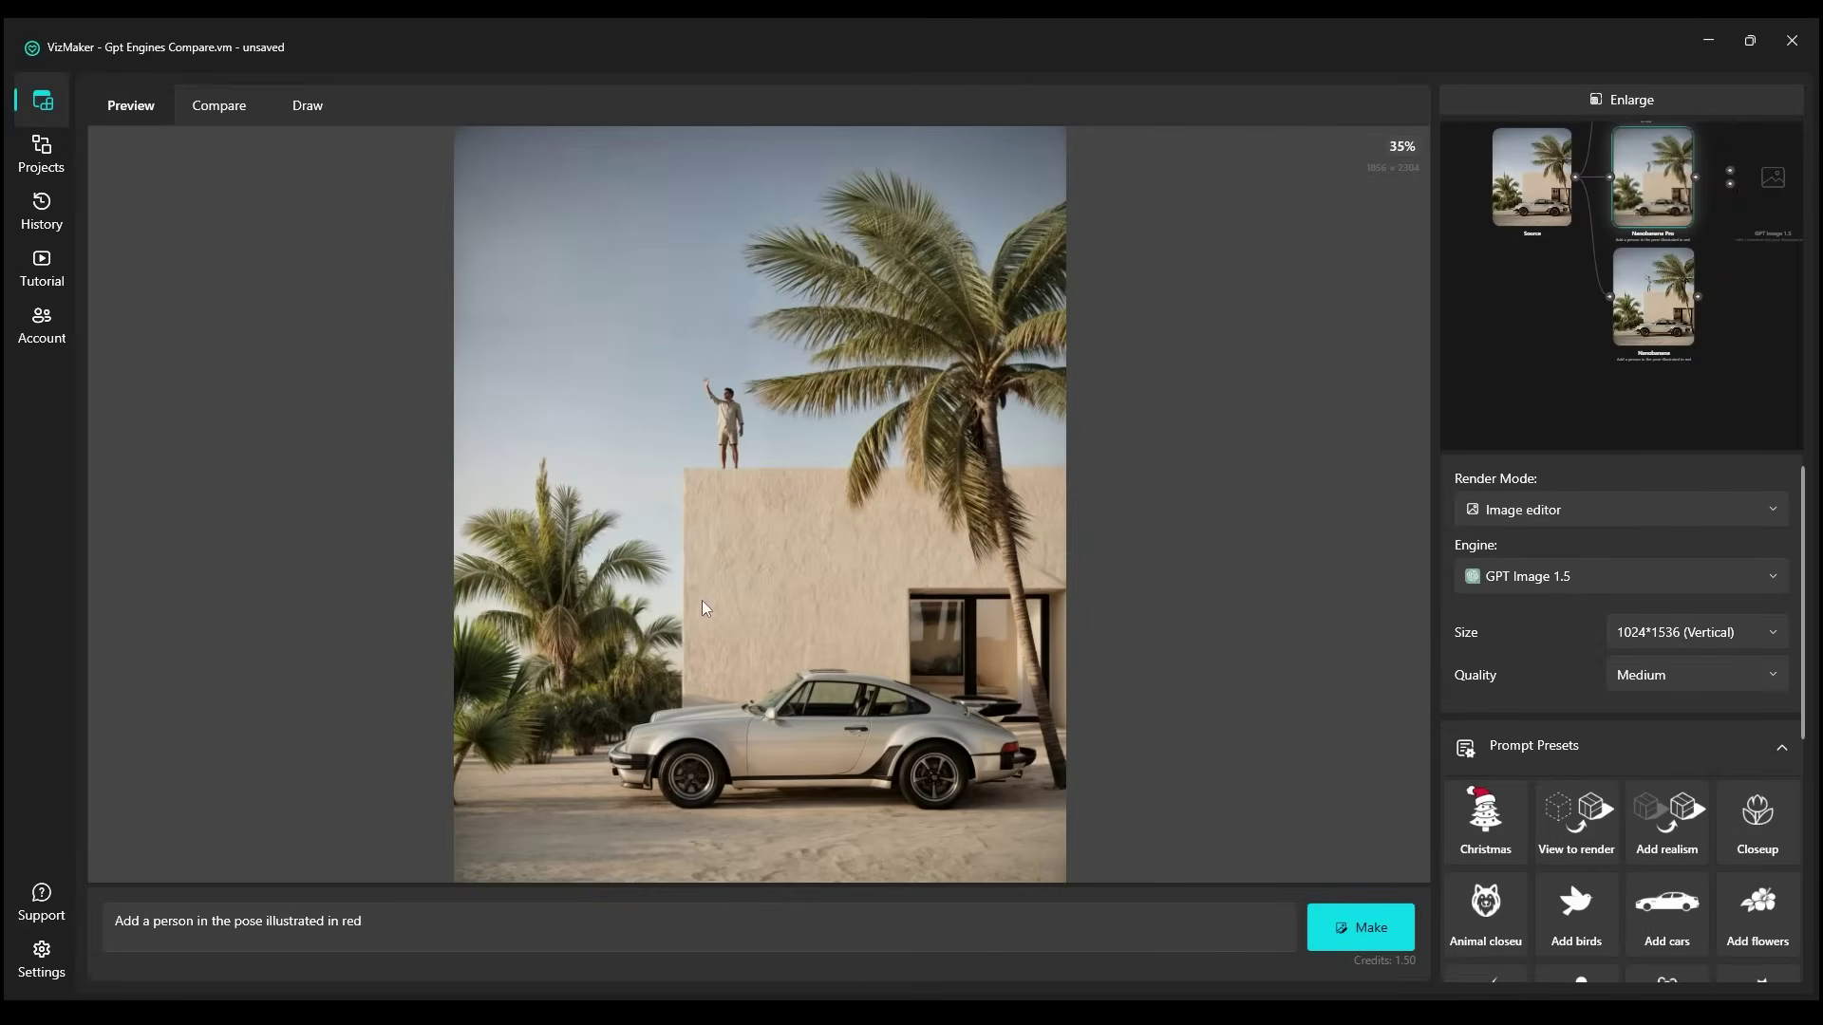
scroll(731, 401, "up", 5)
scroll(736, 403, "down", 5)
scroll(720, 382, "up", 5)
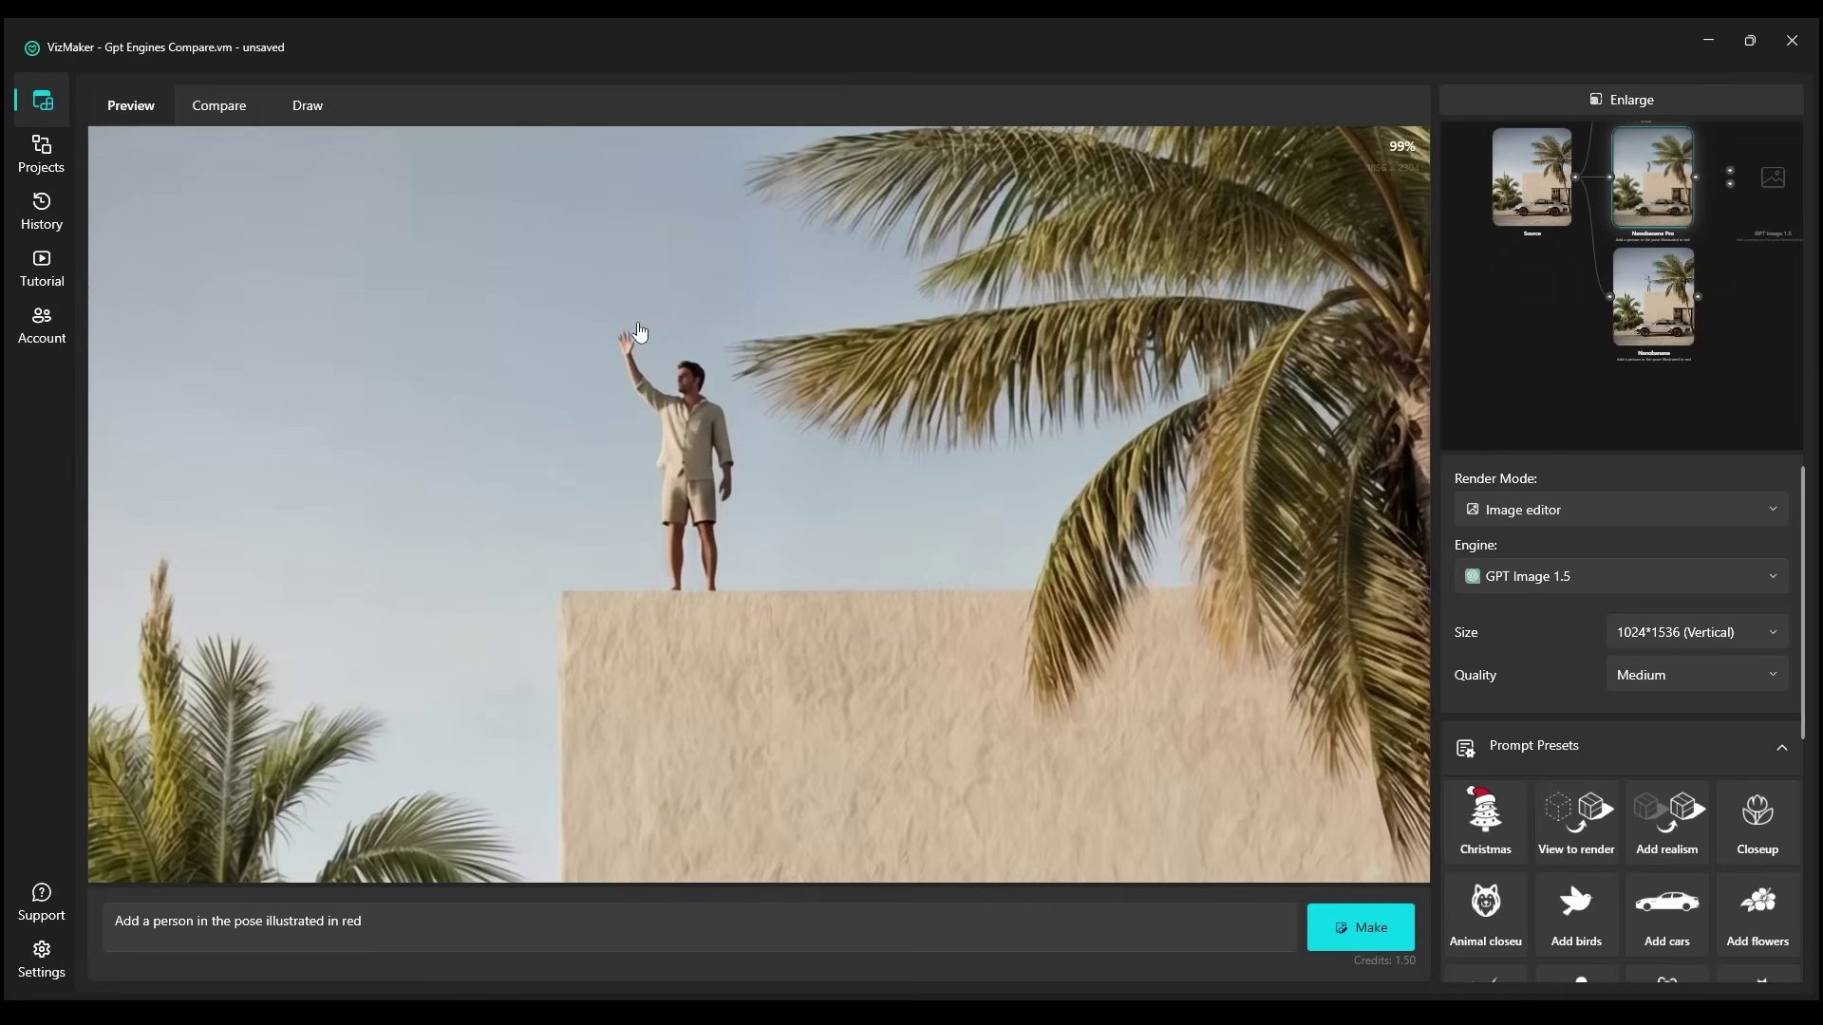
Compare the source image with the Nanobanana Pro rooftop result
left_click(1614, 266)
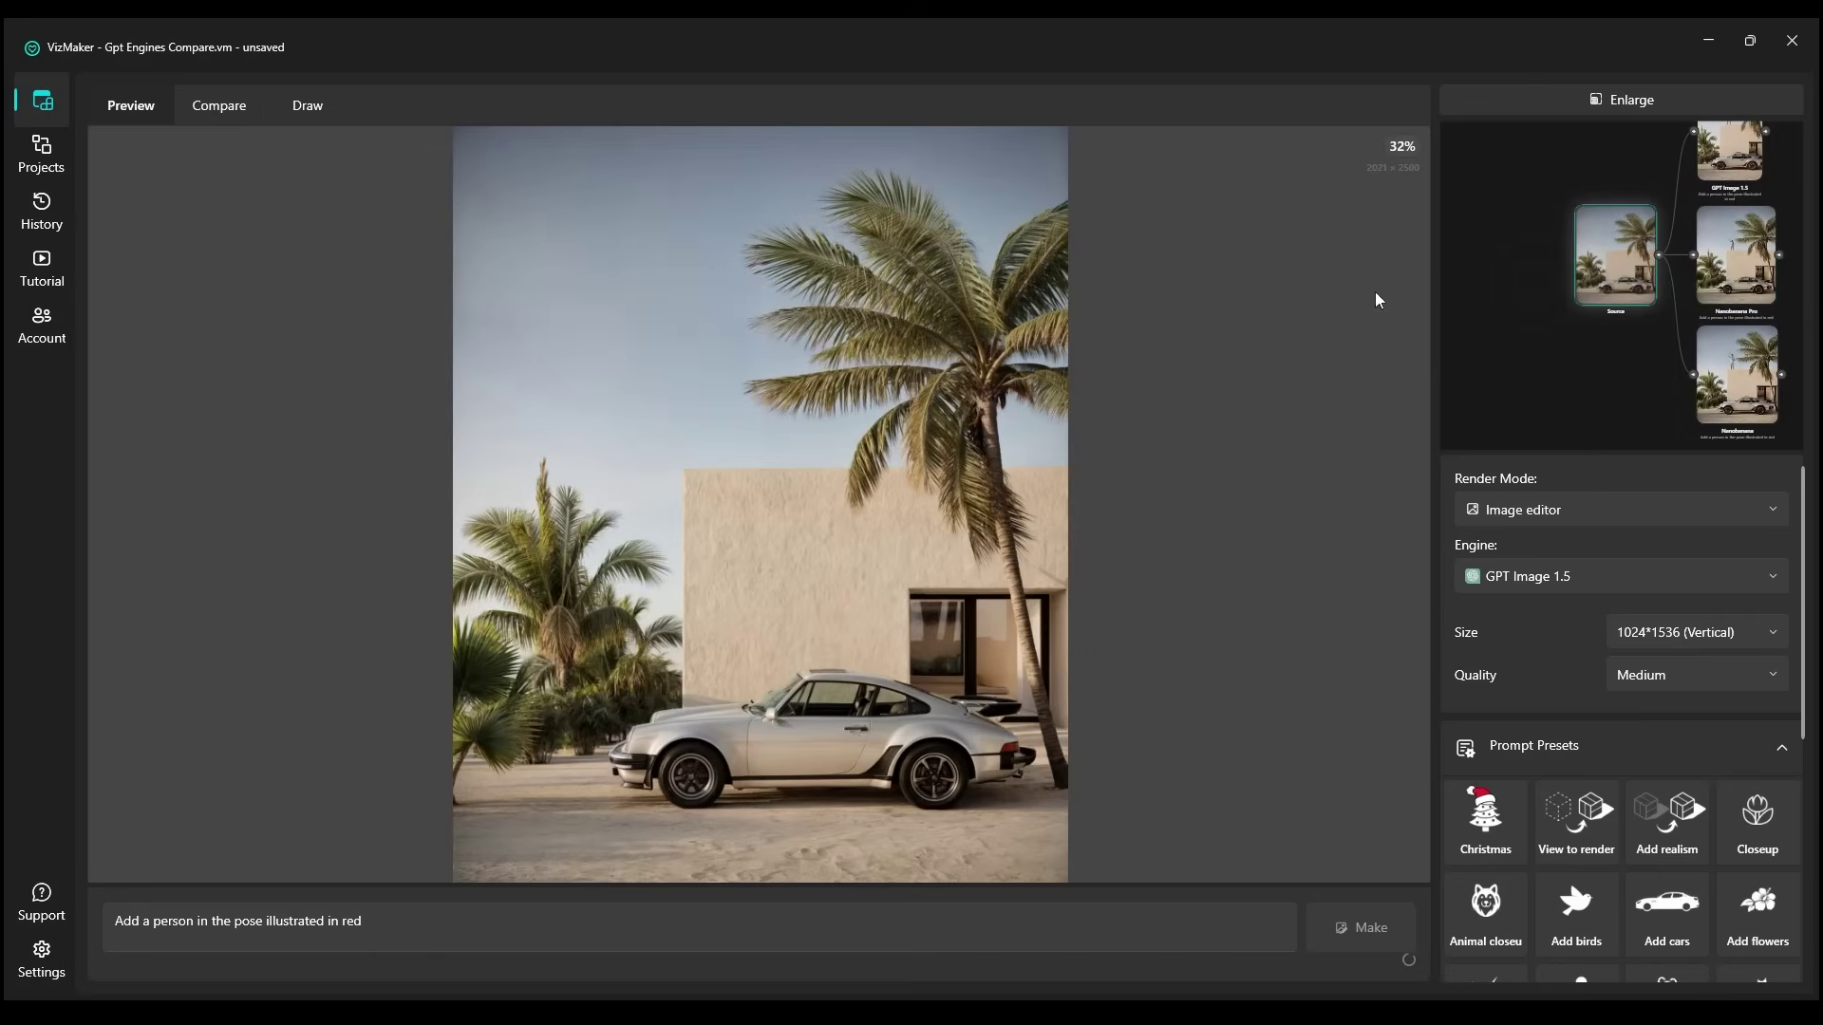
left_click(306, 112)
left_click(1724, 269)
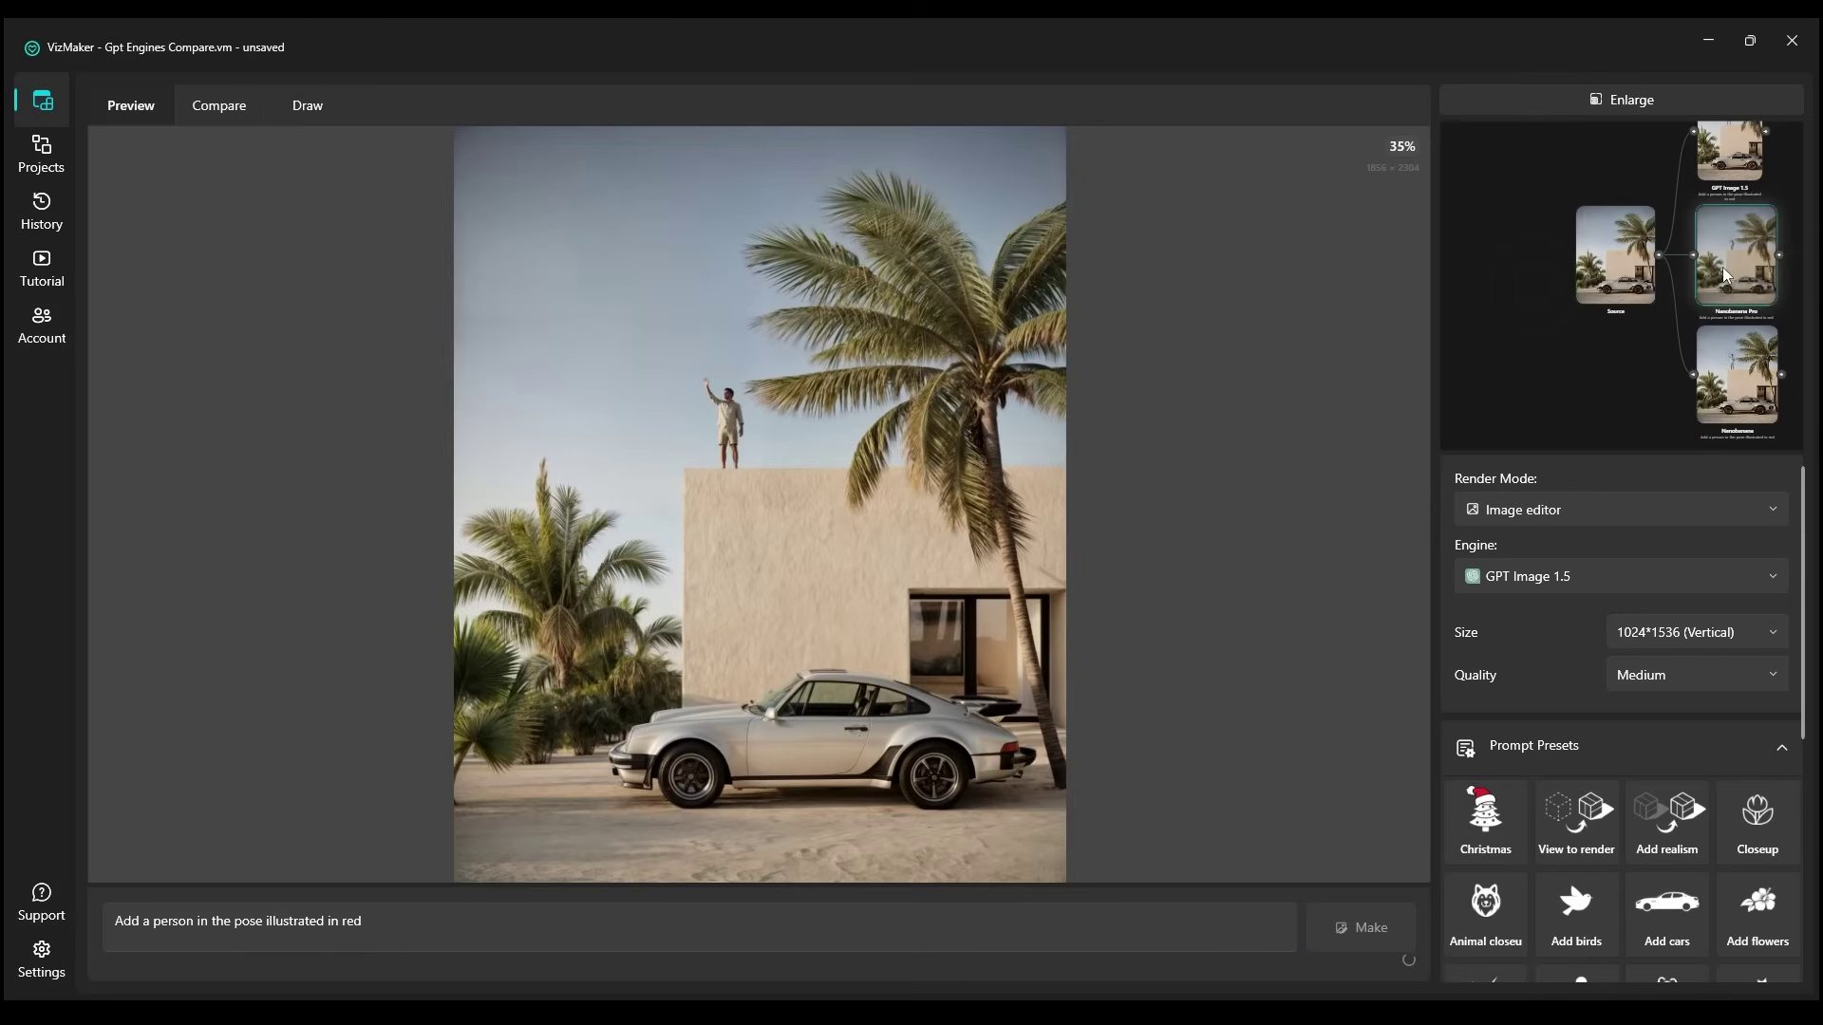
left_click(1726, 270)
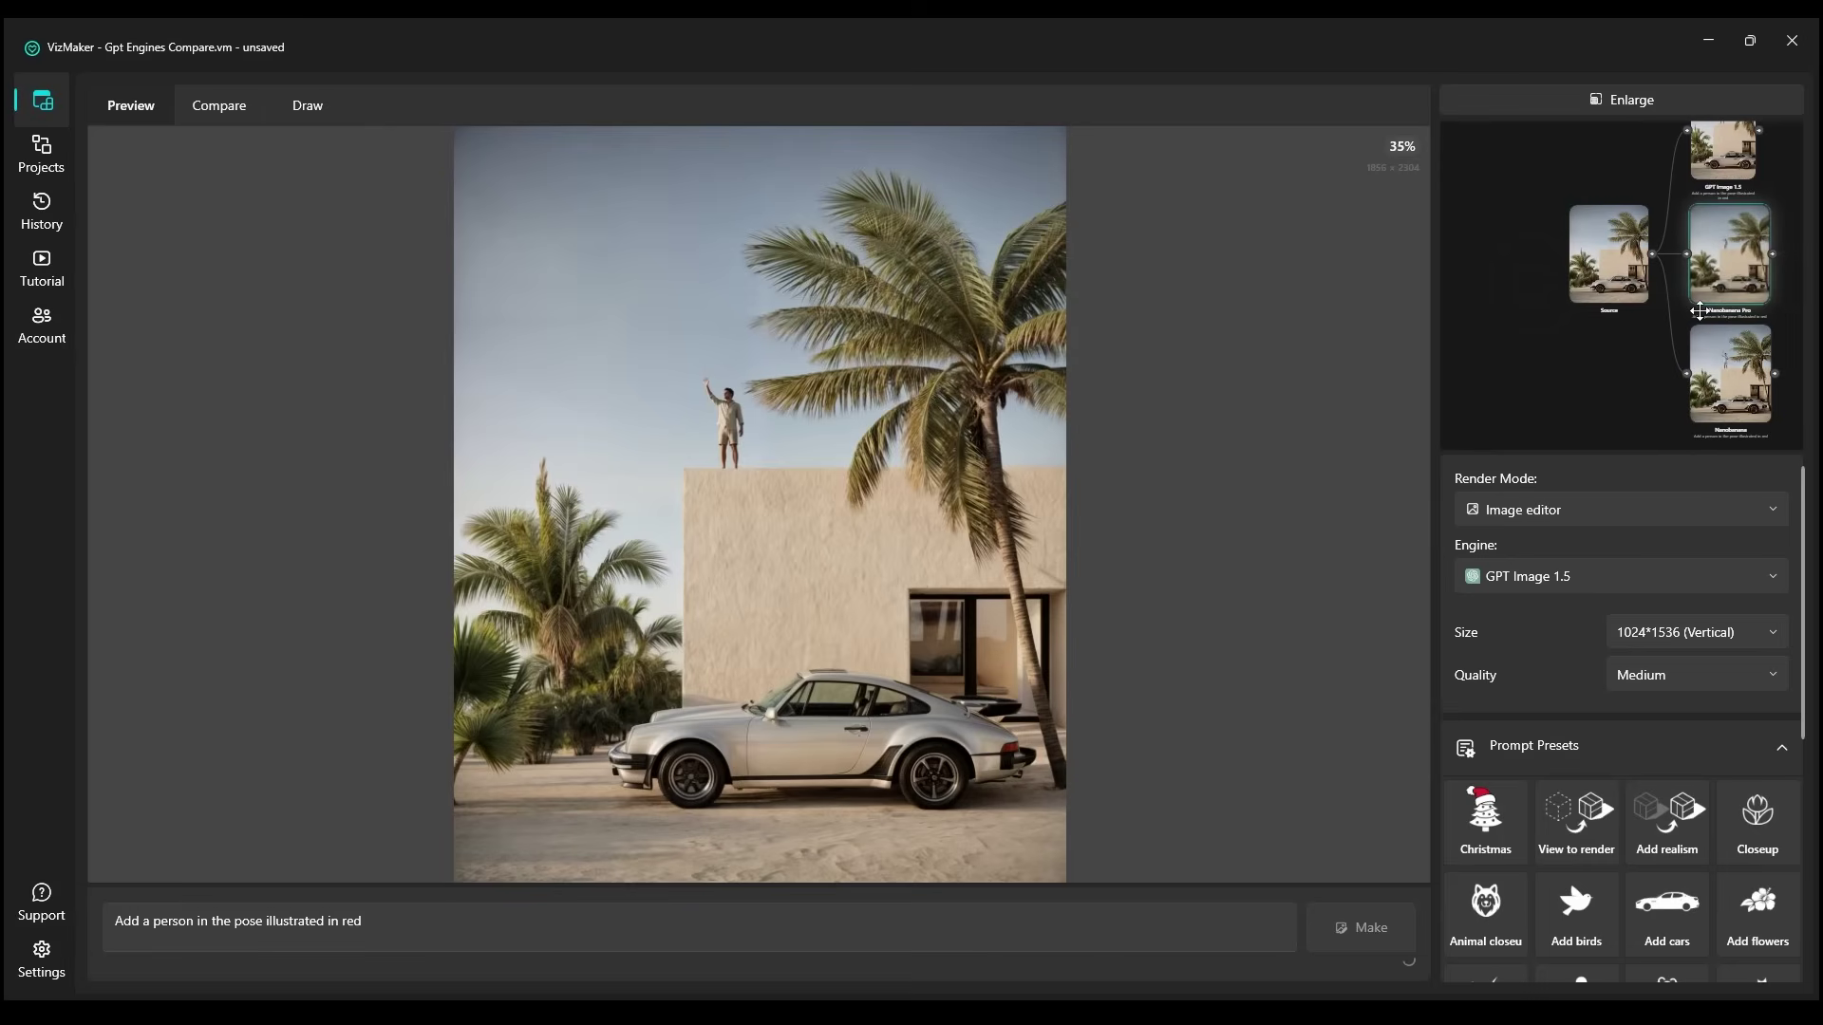
left_click(1694, 340)
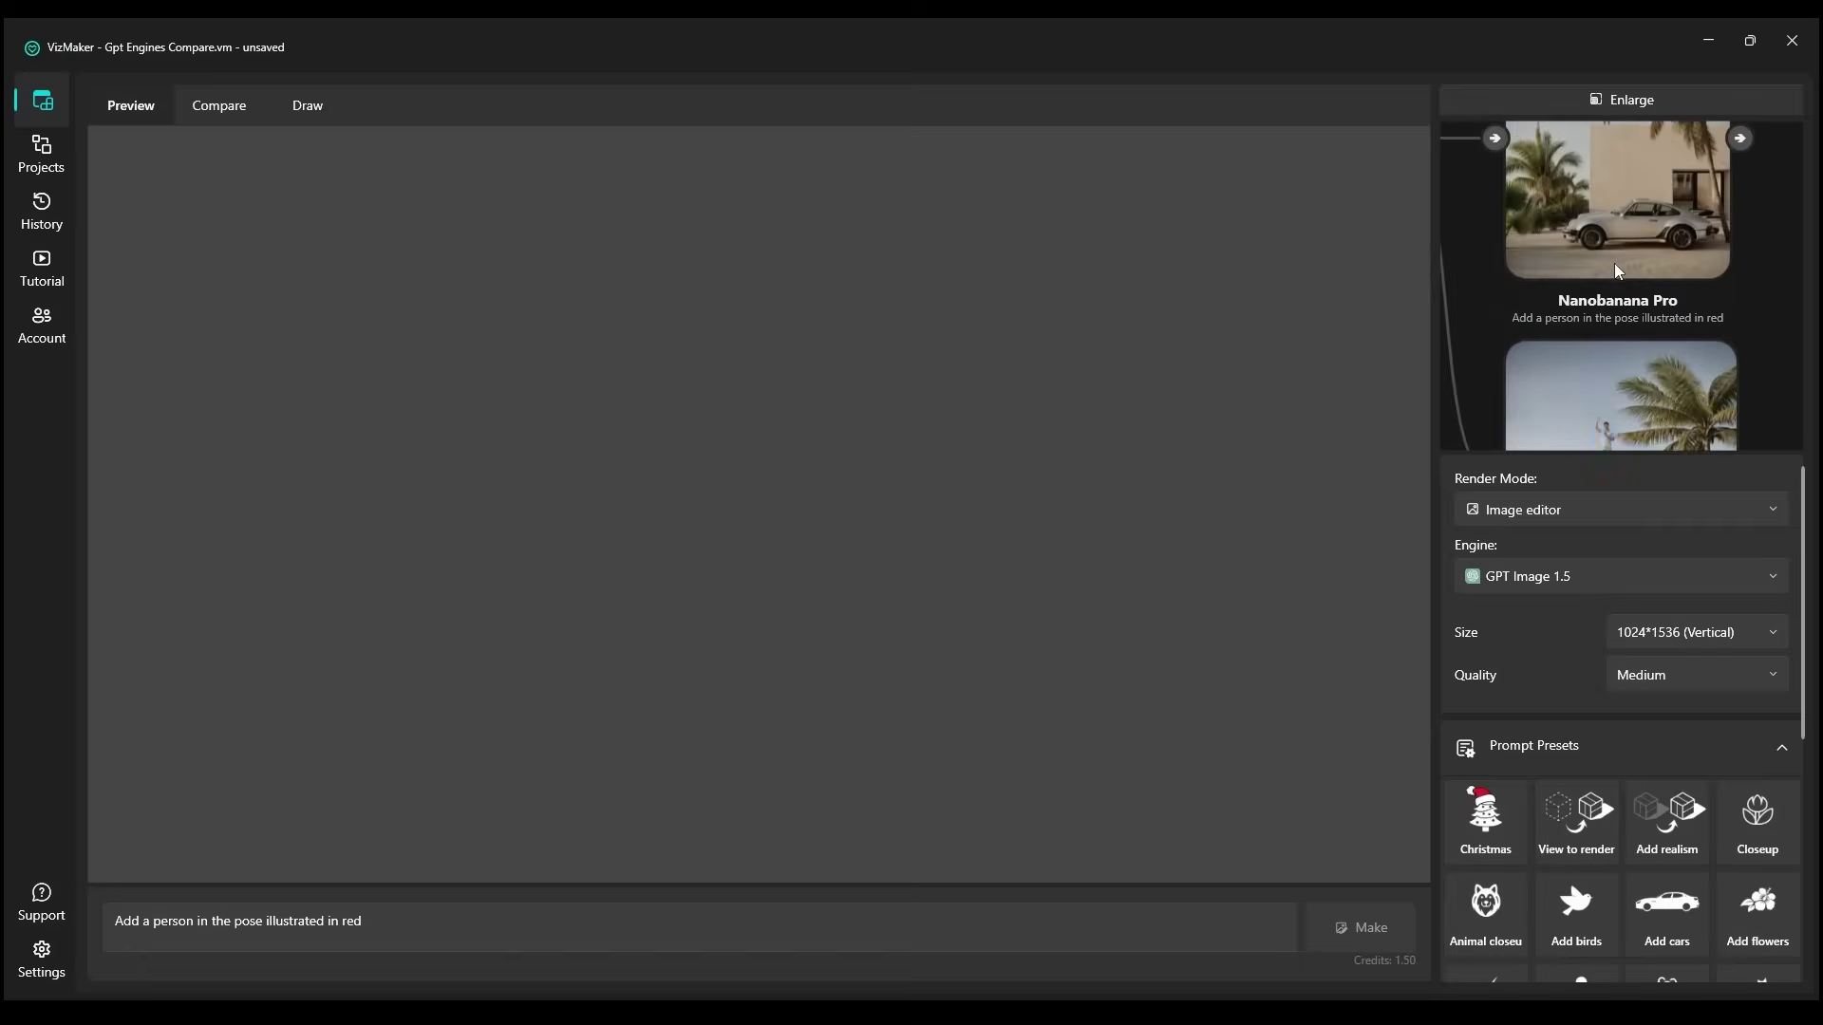
Enlarge the node graph and review the GPT Image 1.5, Nanobanana Pro and Nanobanana rooftop results together
left_click(1649, 93)
left_click_drag(319, 215, 850, 418)
scroll(665, 376, "up", 4)
left_click_drag(980, 150, 504, 750)
left_click_drag(777, 516, 876, 569)
left_click(1056, 641)
left_click_drag(837, 202, 858, 196)
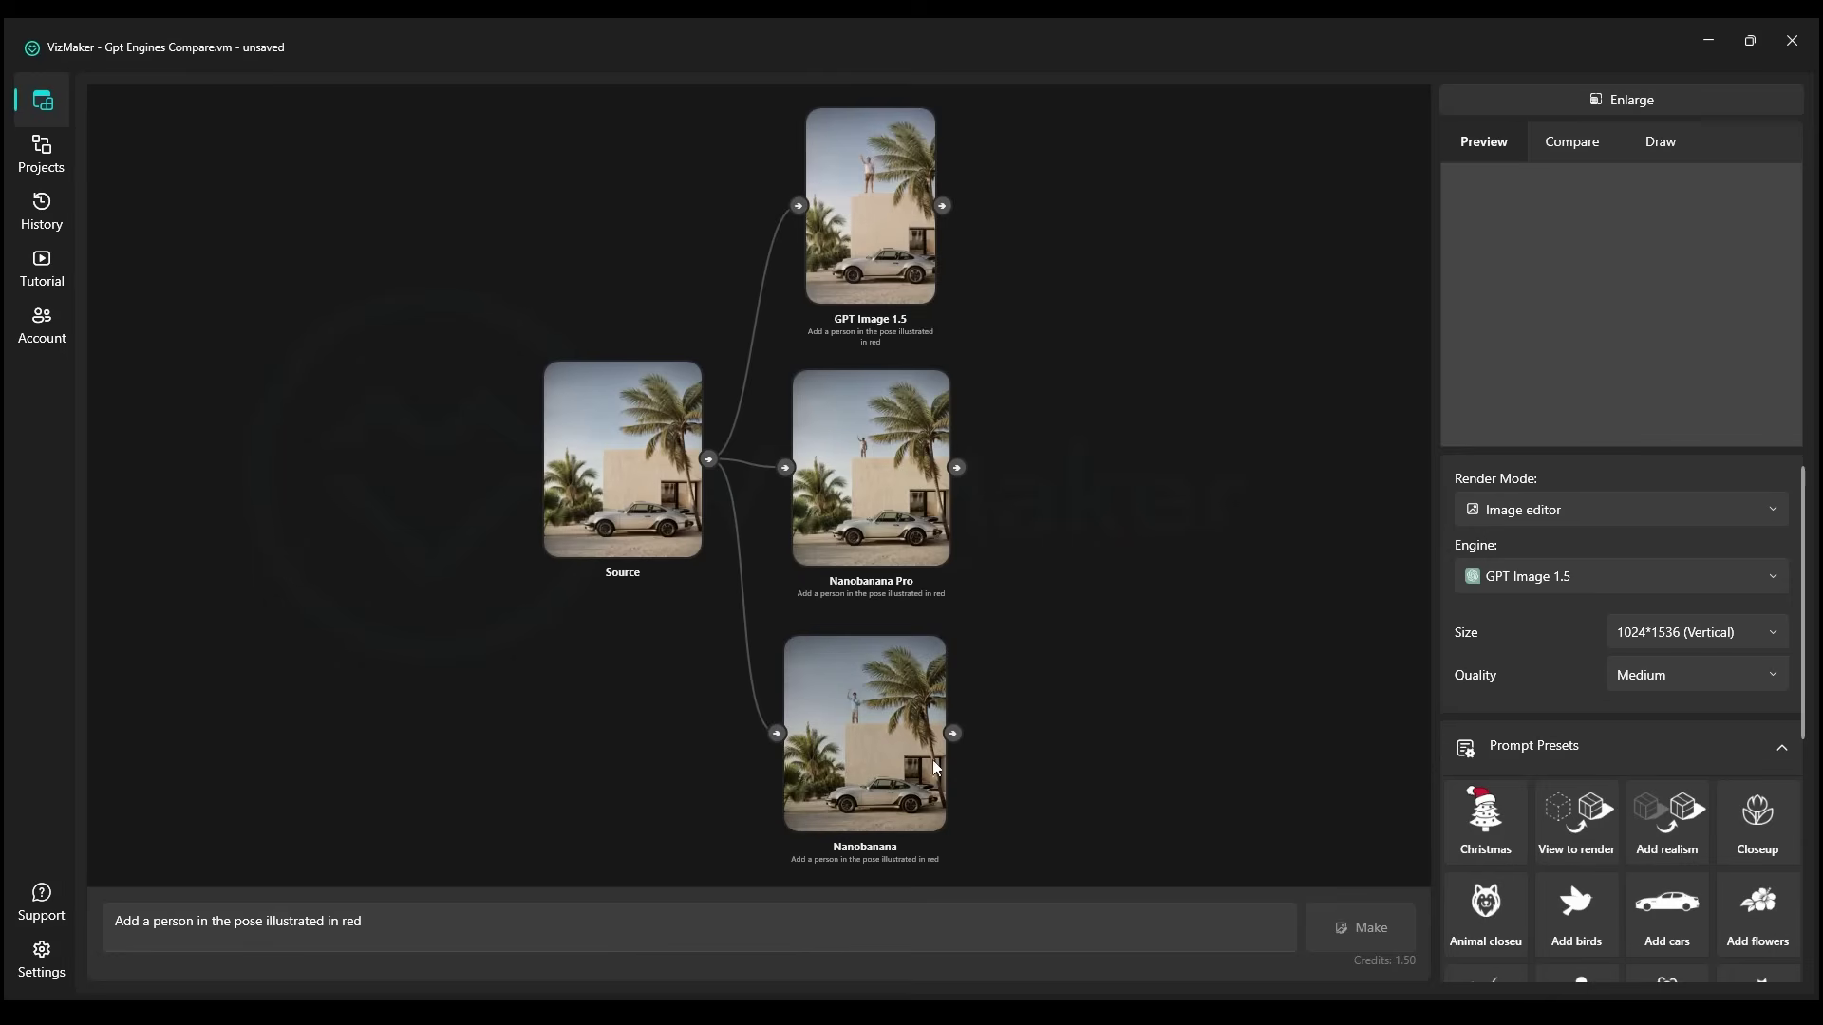
scroll(849, 742, "up", 4)
scroll(881, 645, "down", 5)
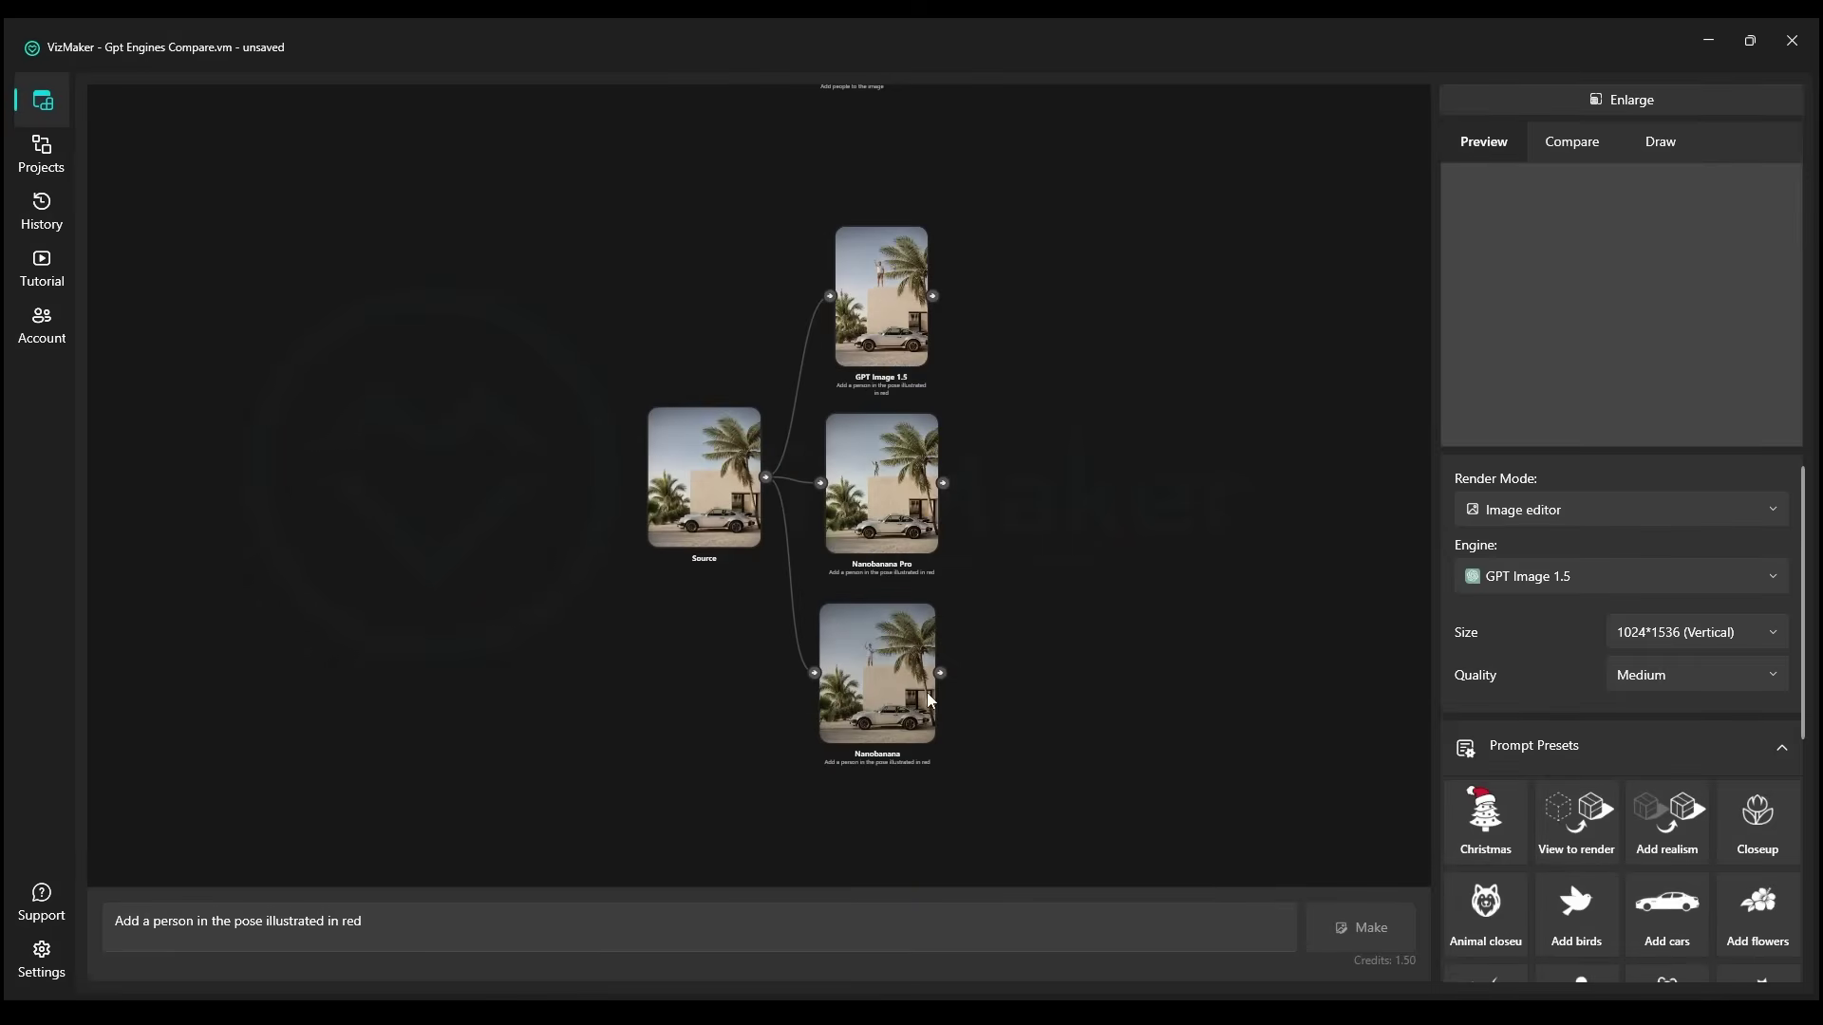
scroll(864, 560, "up", 10)
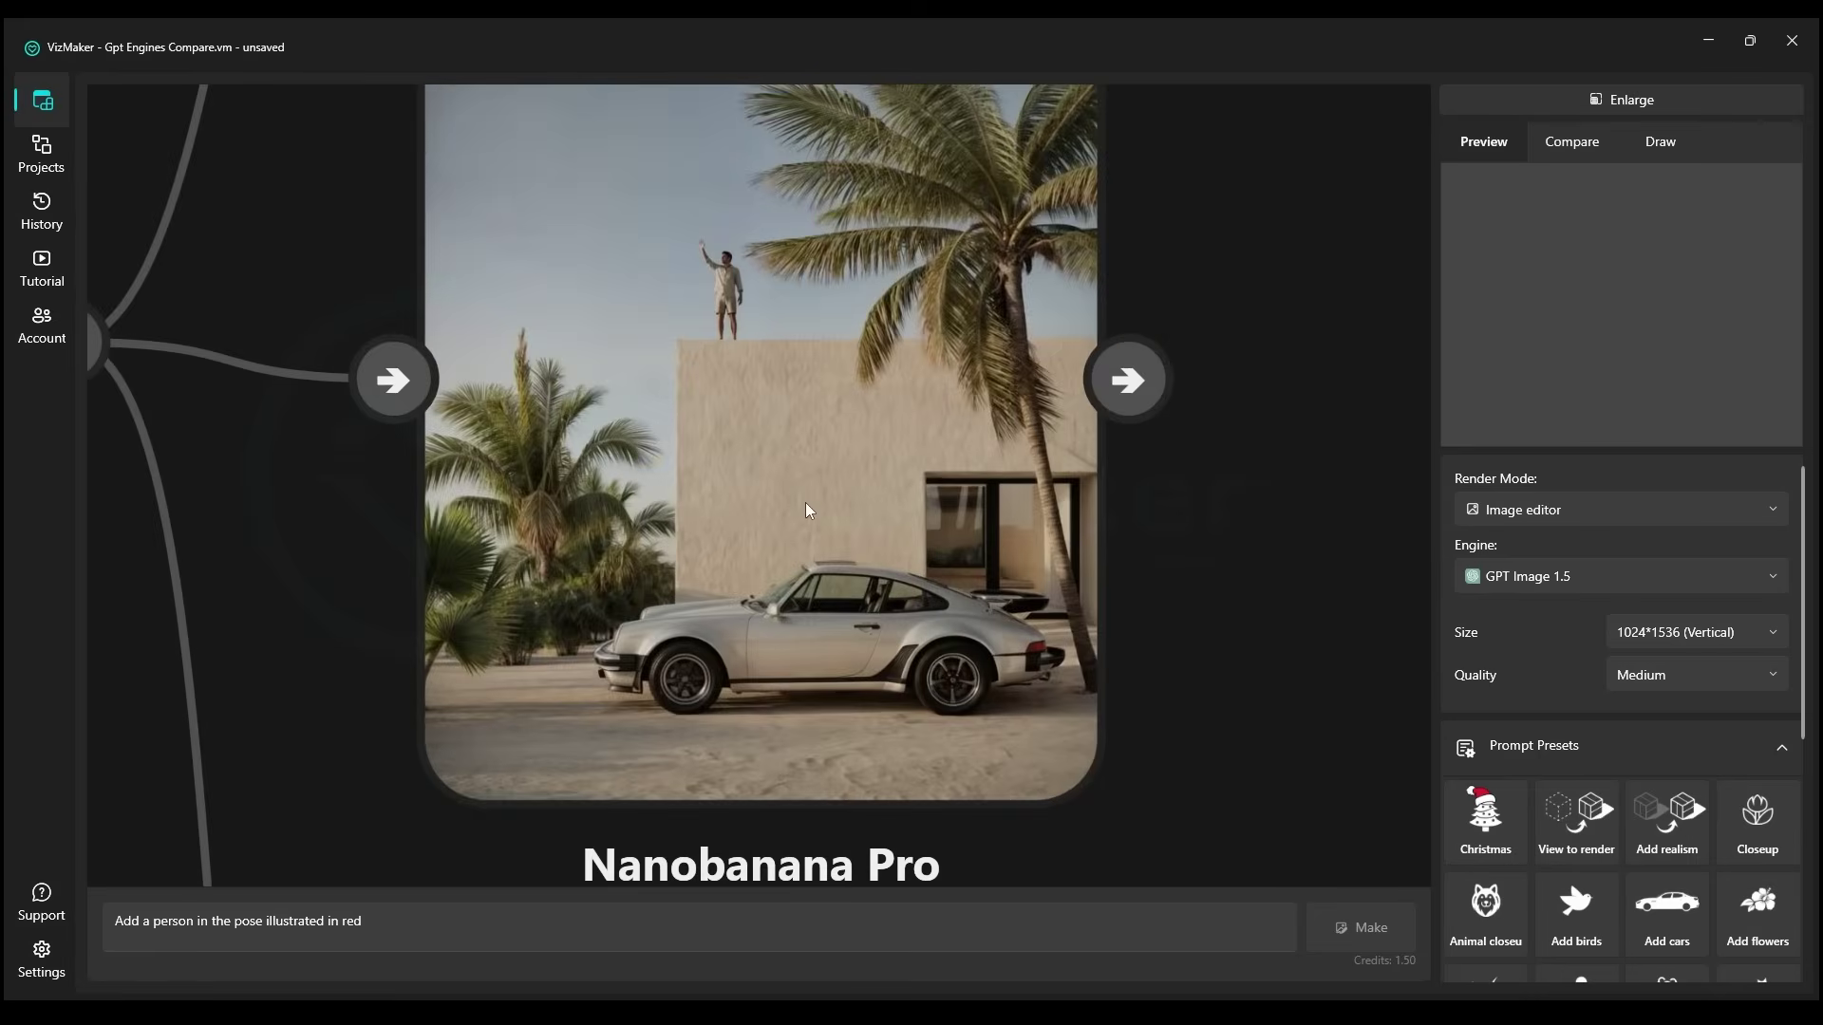
Browse the remaining prompt presets and return to the white house renders and their closeups
left_click(805, 503)
scroll(846, 498, "down", 5)
left_click_drag(953, 544, 767, 575)
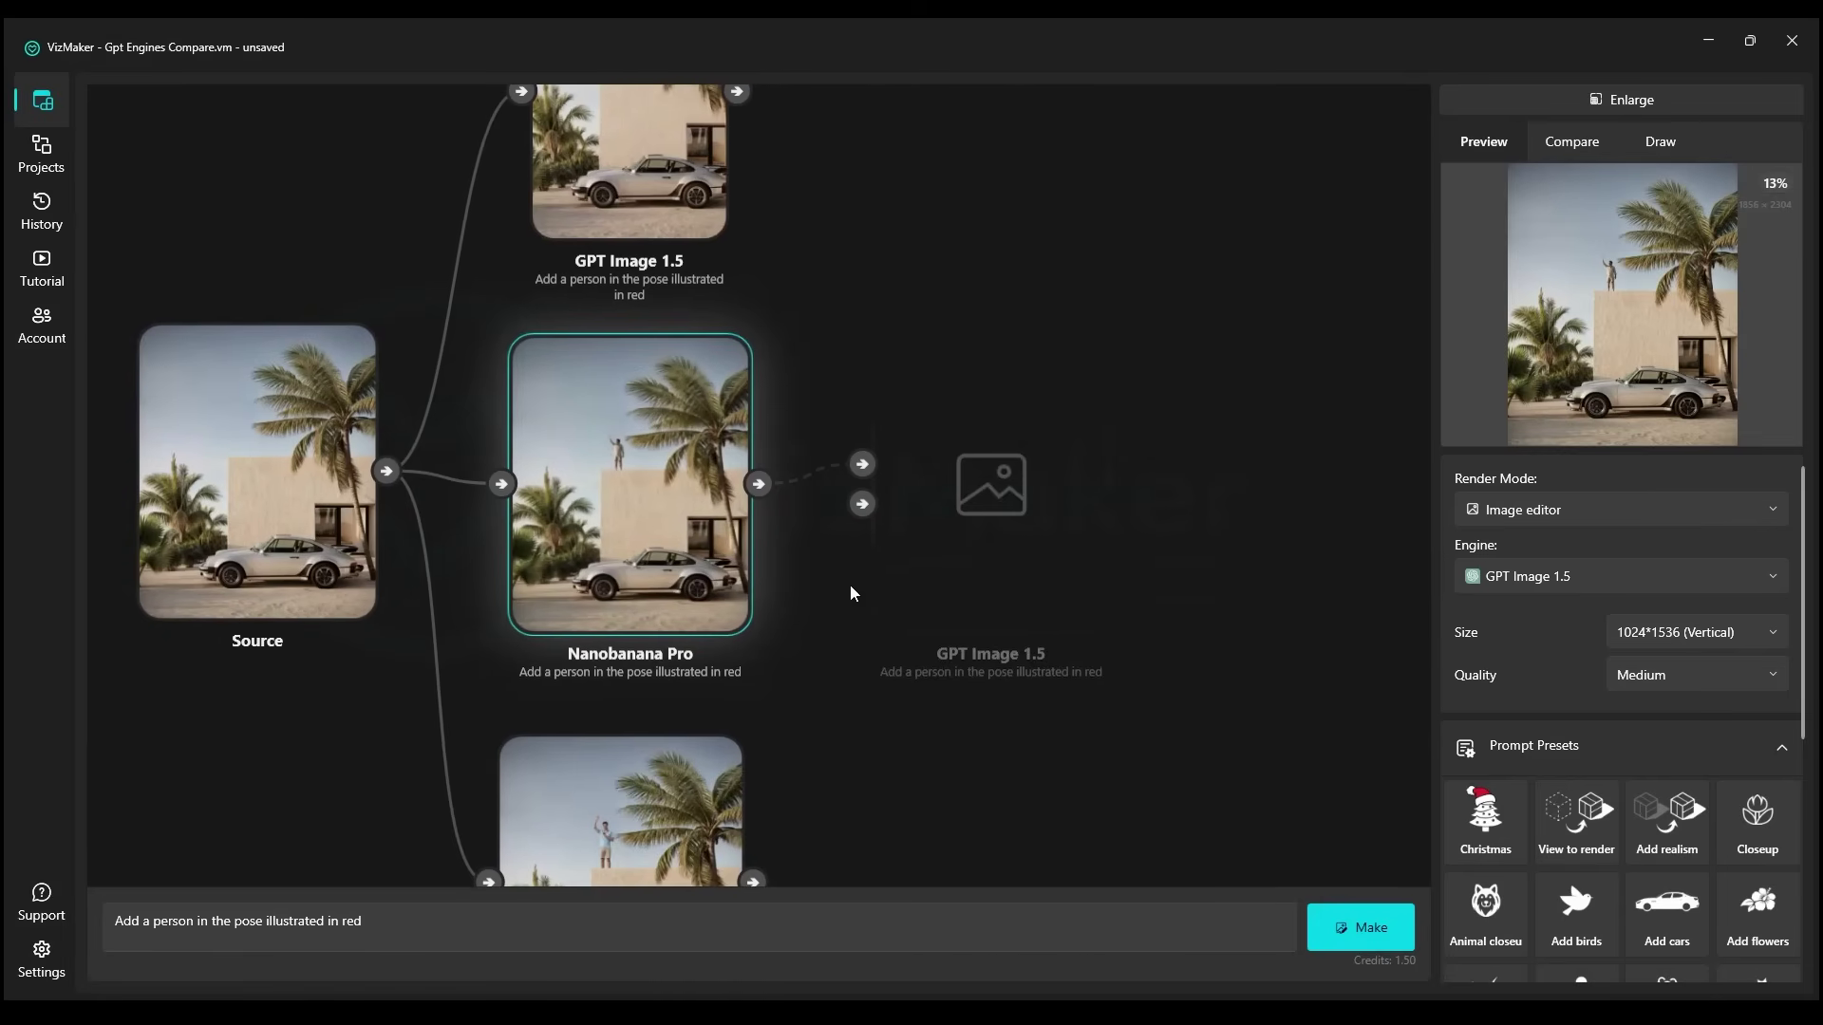
scroll(1646, 875, "down", 5)
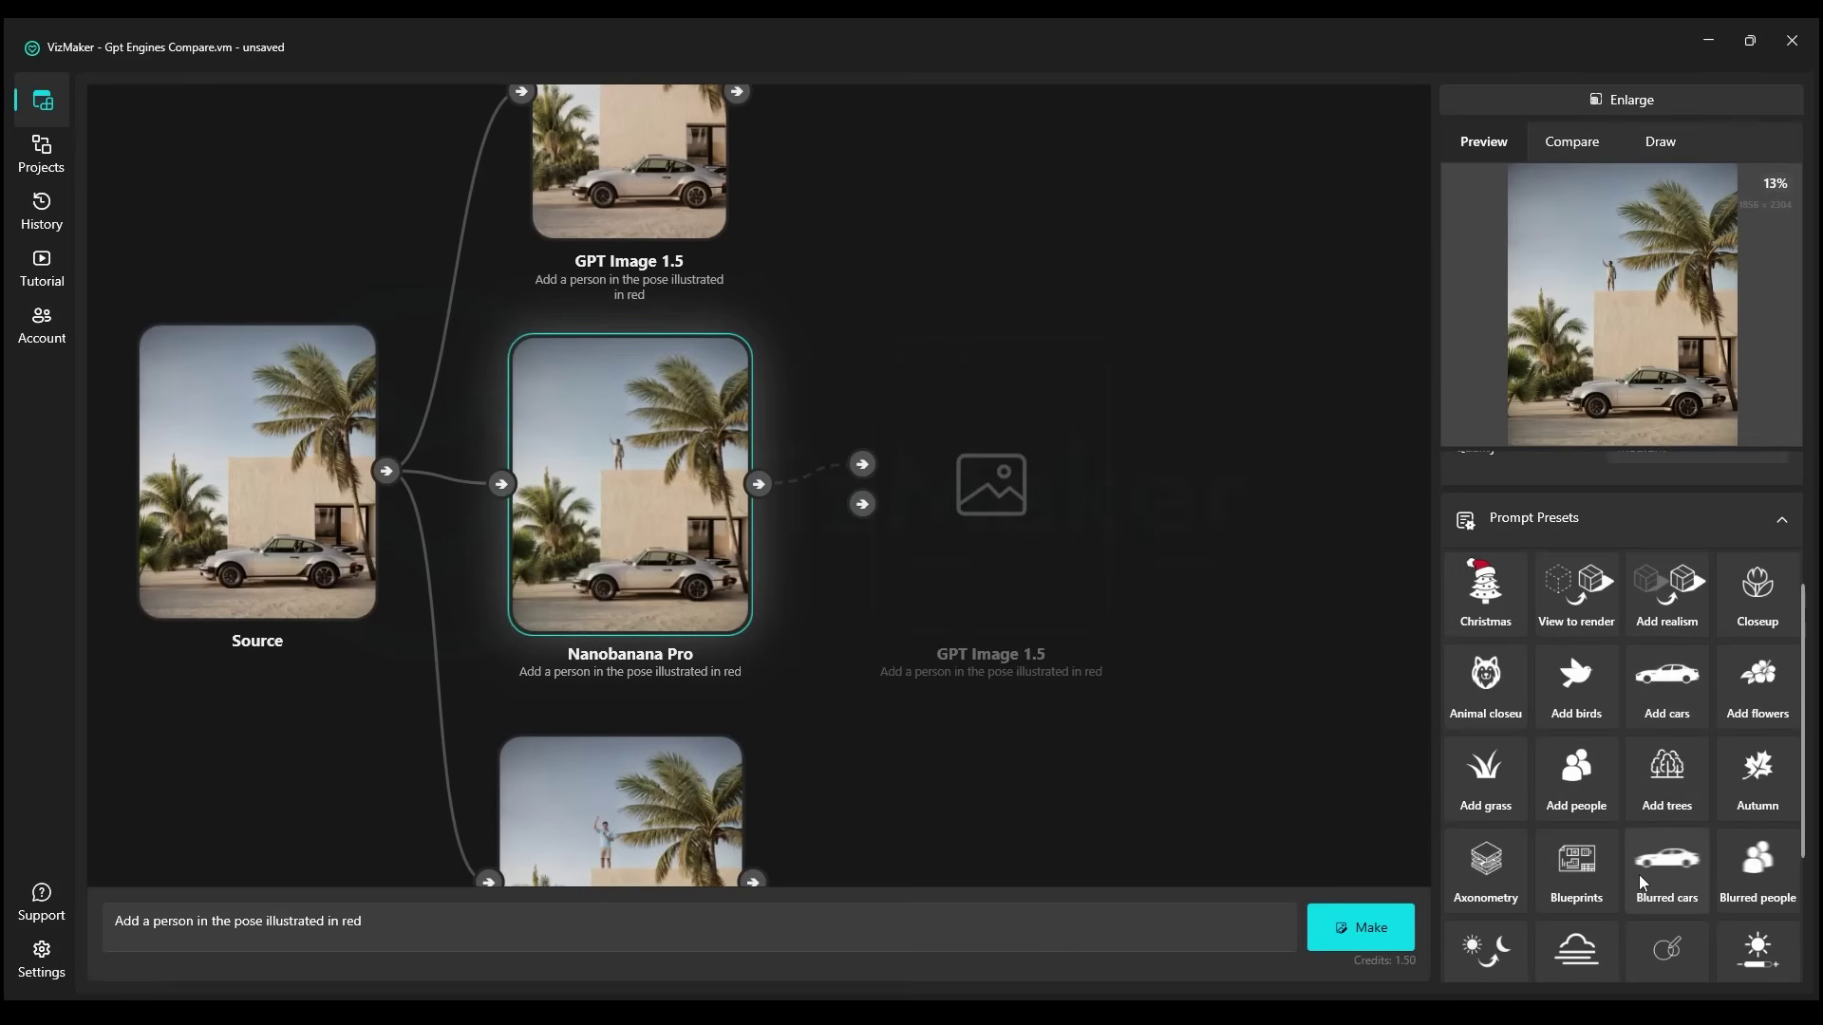
scroll(1050, 395, "down", 10)
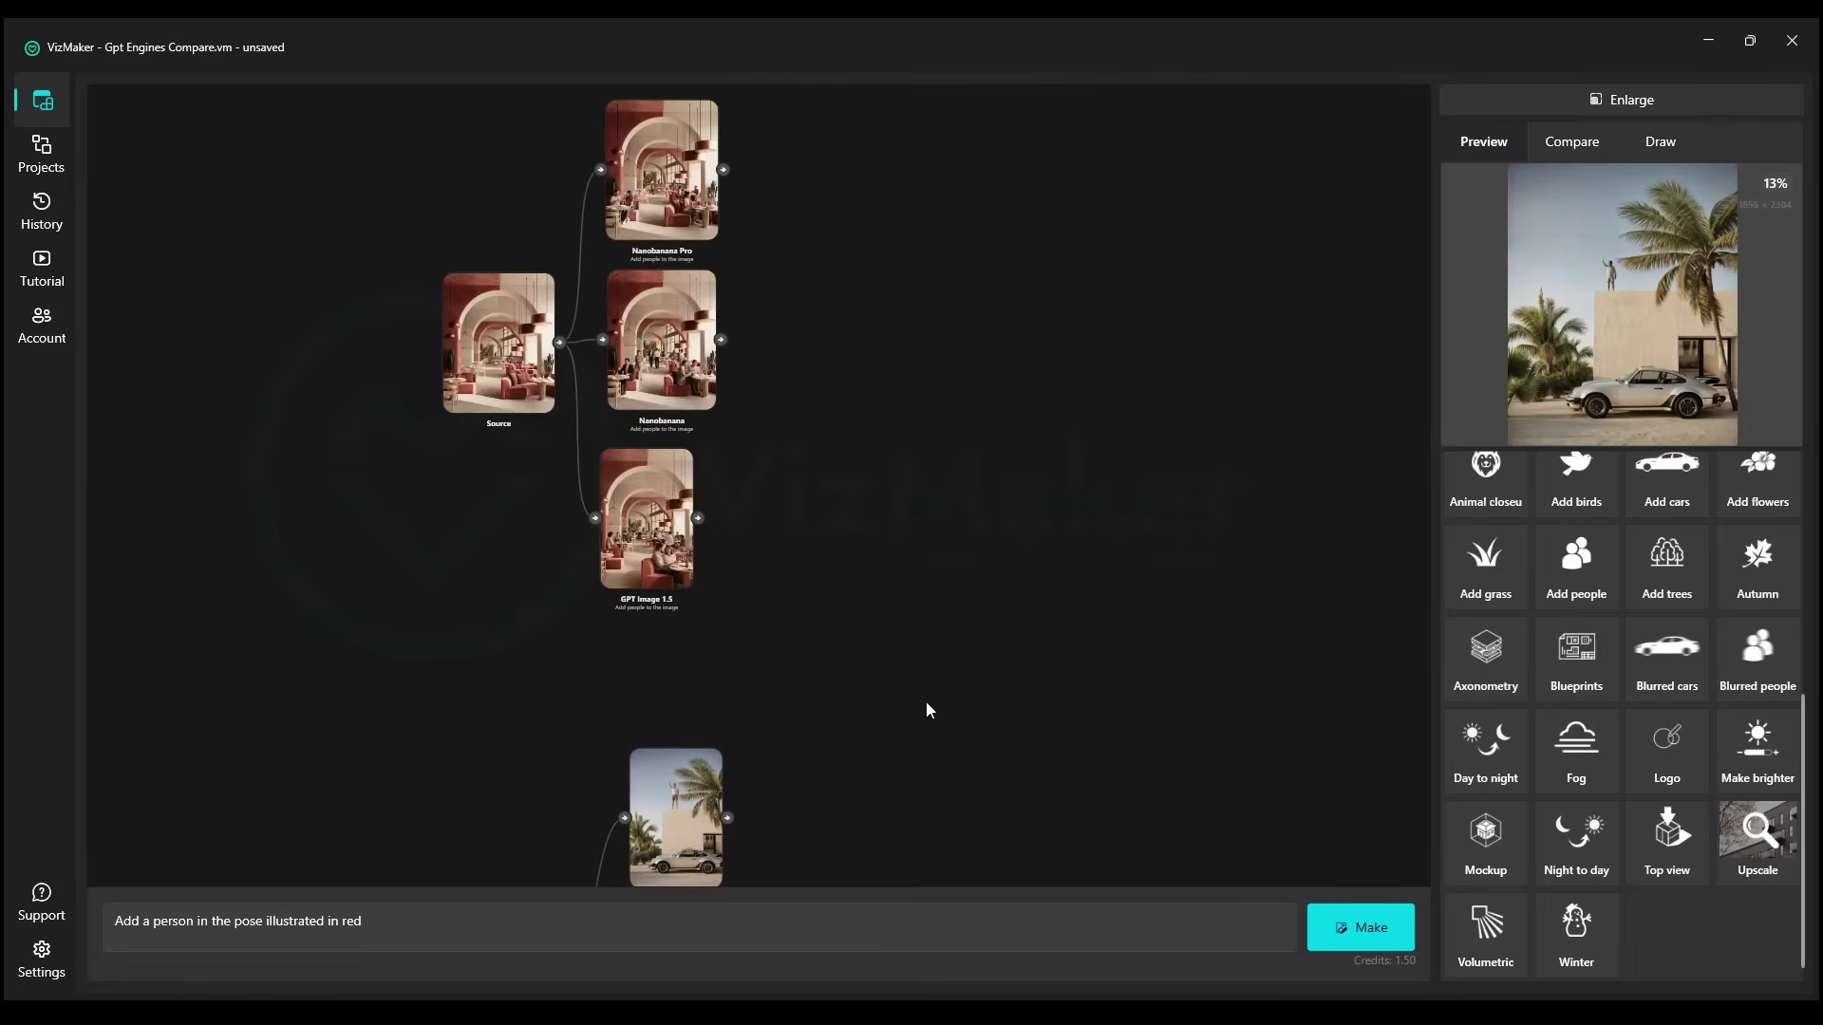
scroll(954, 705, "up", 8)
scroll(954, 705, "down", 5)
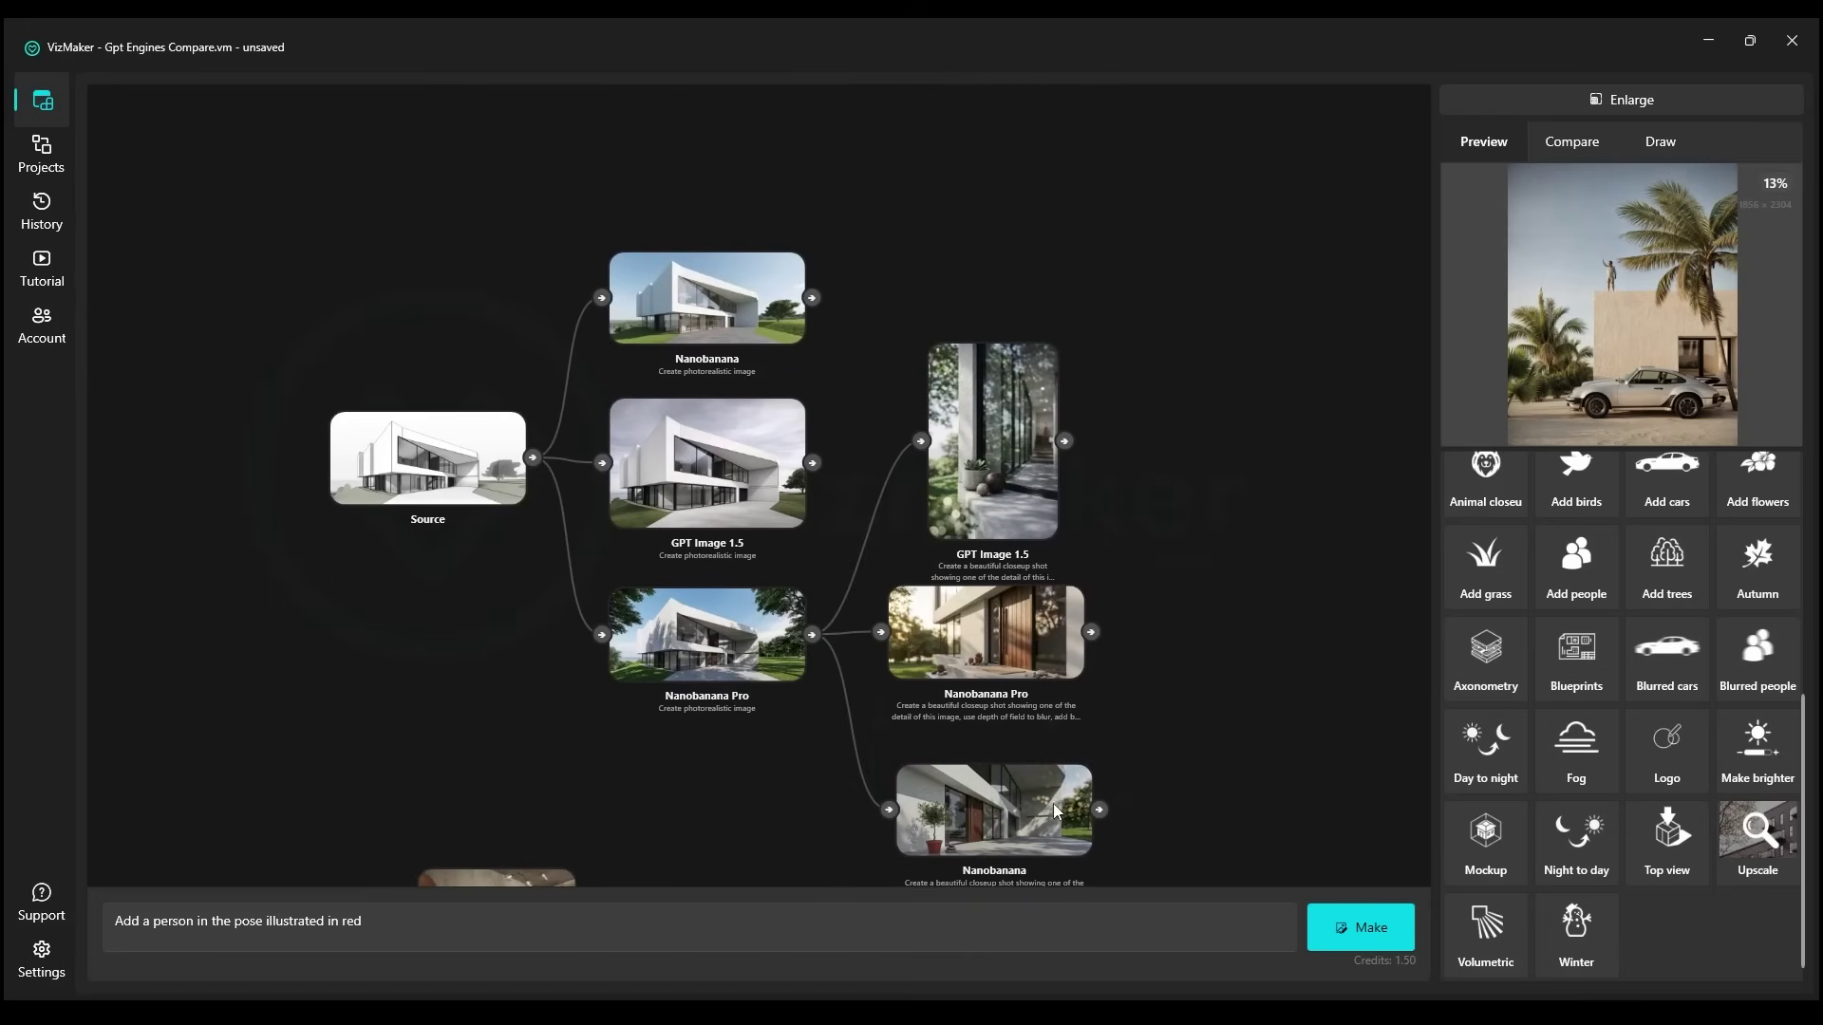
Delete the three closeup results branching from the Nanobanana Pro house render
scroll(748, 404, "up", 5)
left_click_drag(748, 404, 711, 520)
left_click_drag(1176, 182, 998, 653)
key("Delete")
Generate a snowy version of the Nanobanana Pro house render with the Winter preset, using GPT Image 1.5 at 1536*1024 (Horizontal) and Medium quality
left_click_drag(750, 504, 876, 590)
left_click(910, 510)
scroll(904, 527, "up", 5)
left_click(1585, 944)
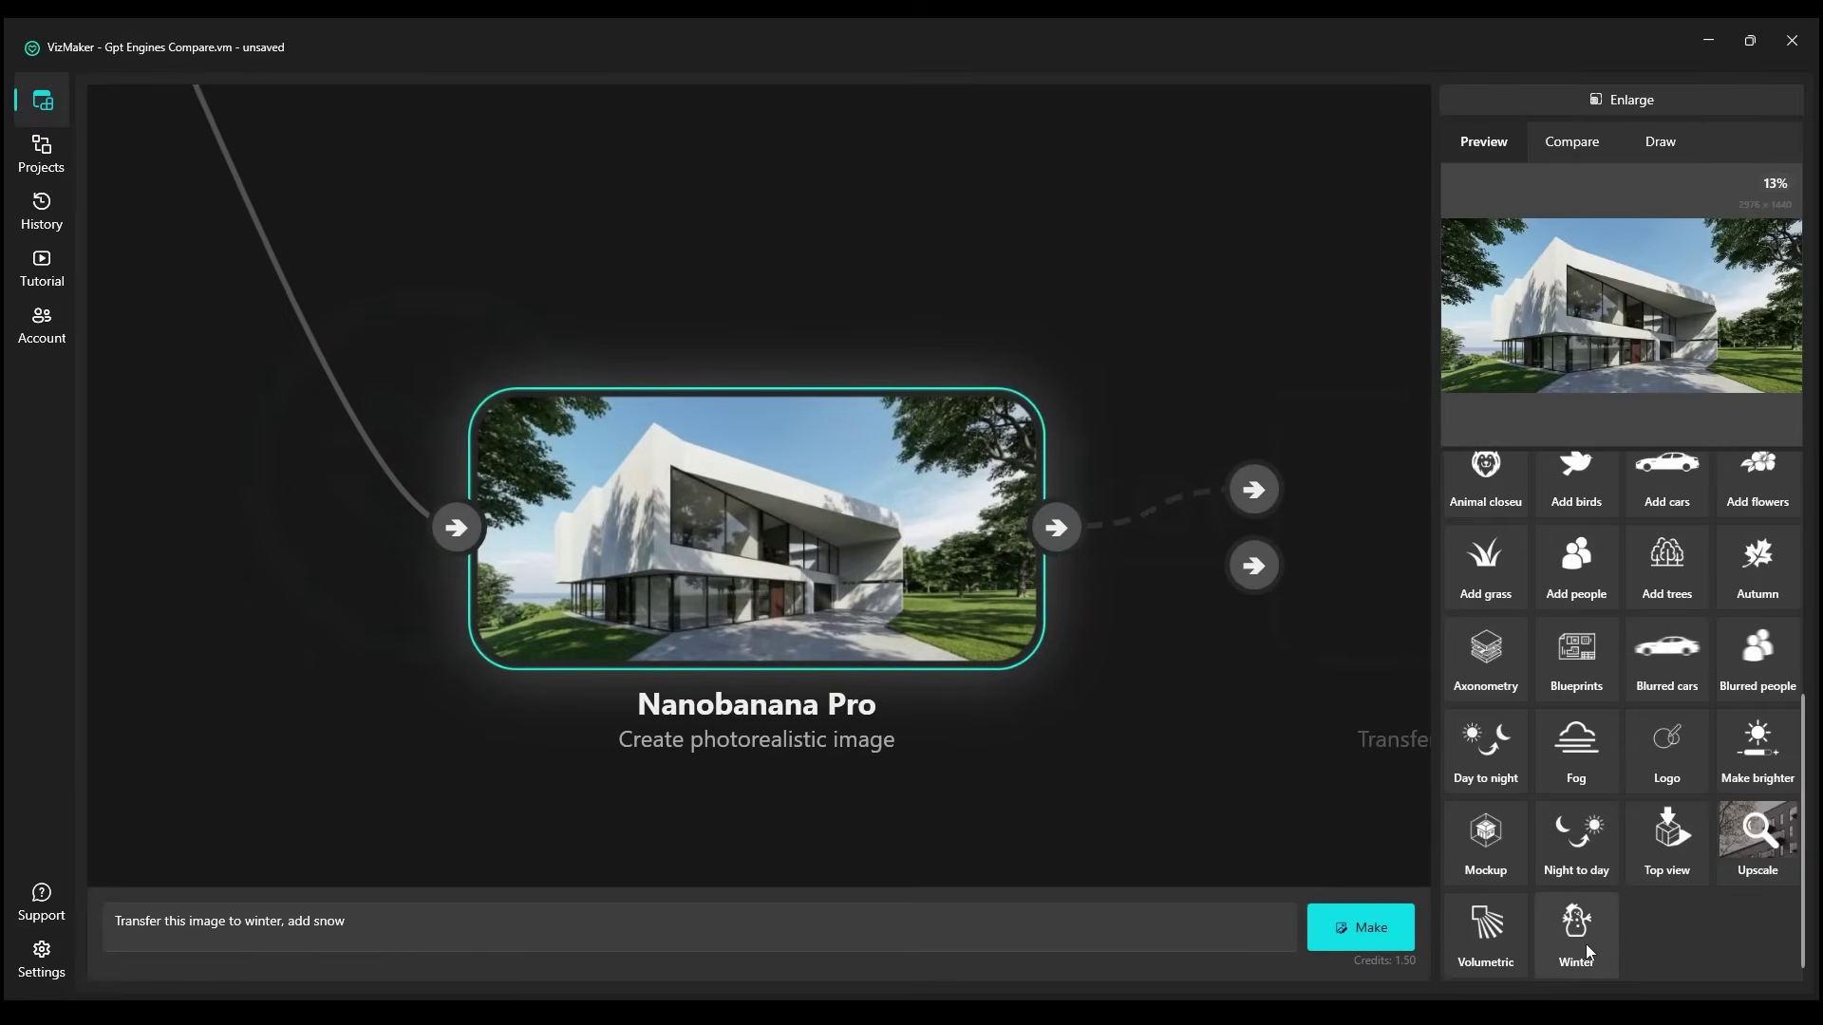
left_click(1699, 638)
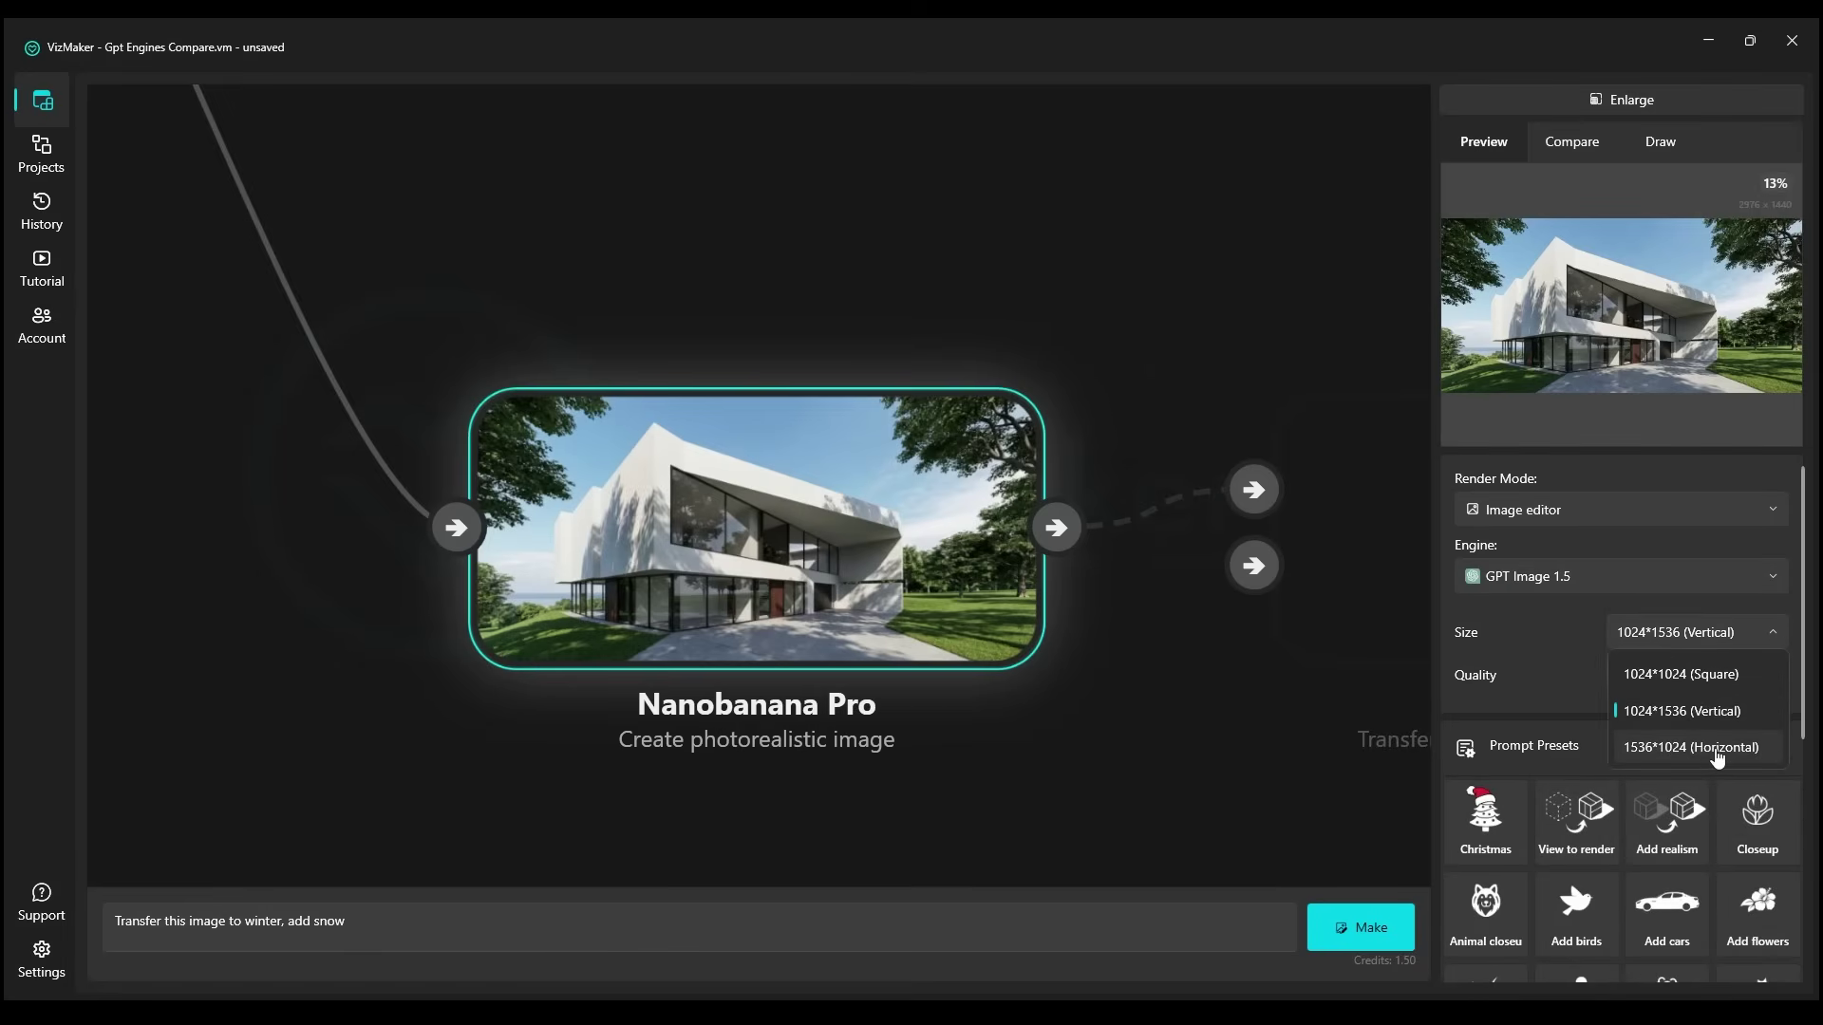
left_click(1717, 750)
left_click(1360, 928)
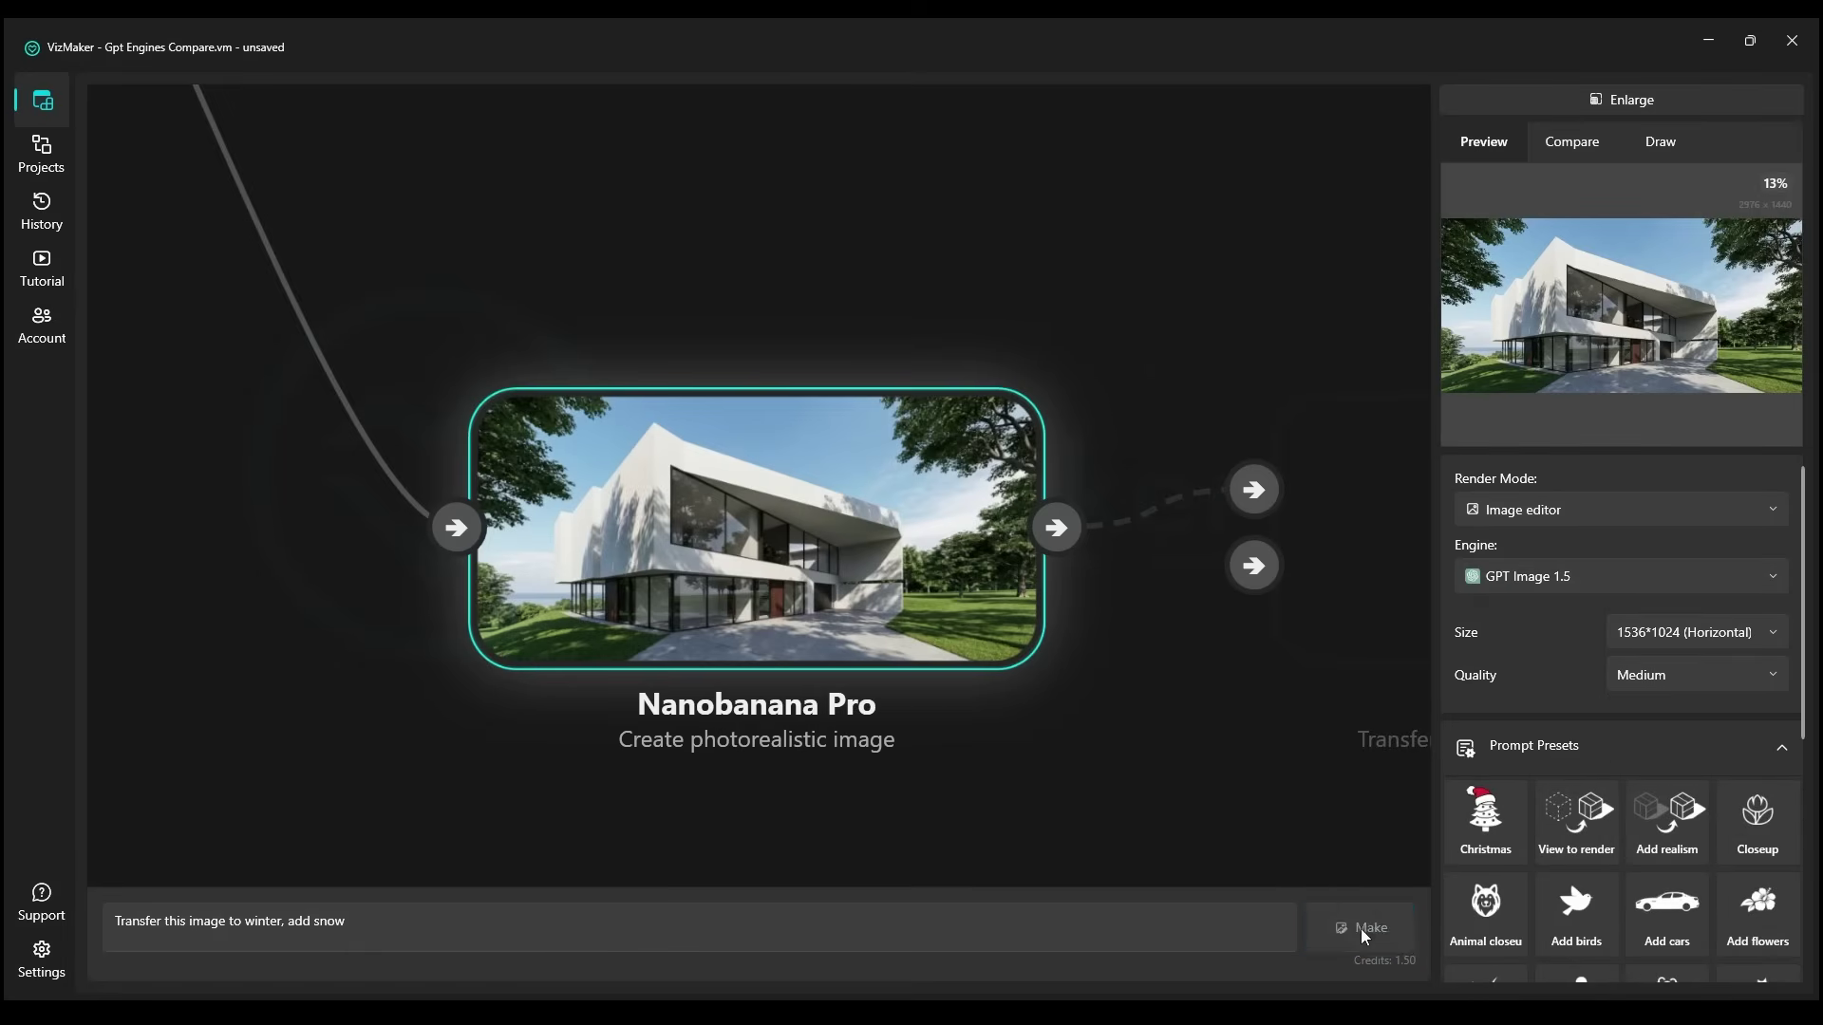
Run the same winter prompt on the house render with the Nanobanana and Nanobanana Pro engines
left_click(1557, 576)
left_click(1558, 690)
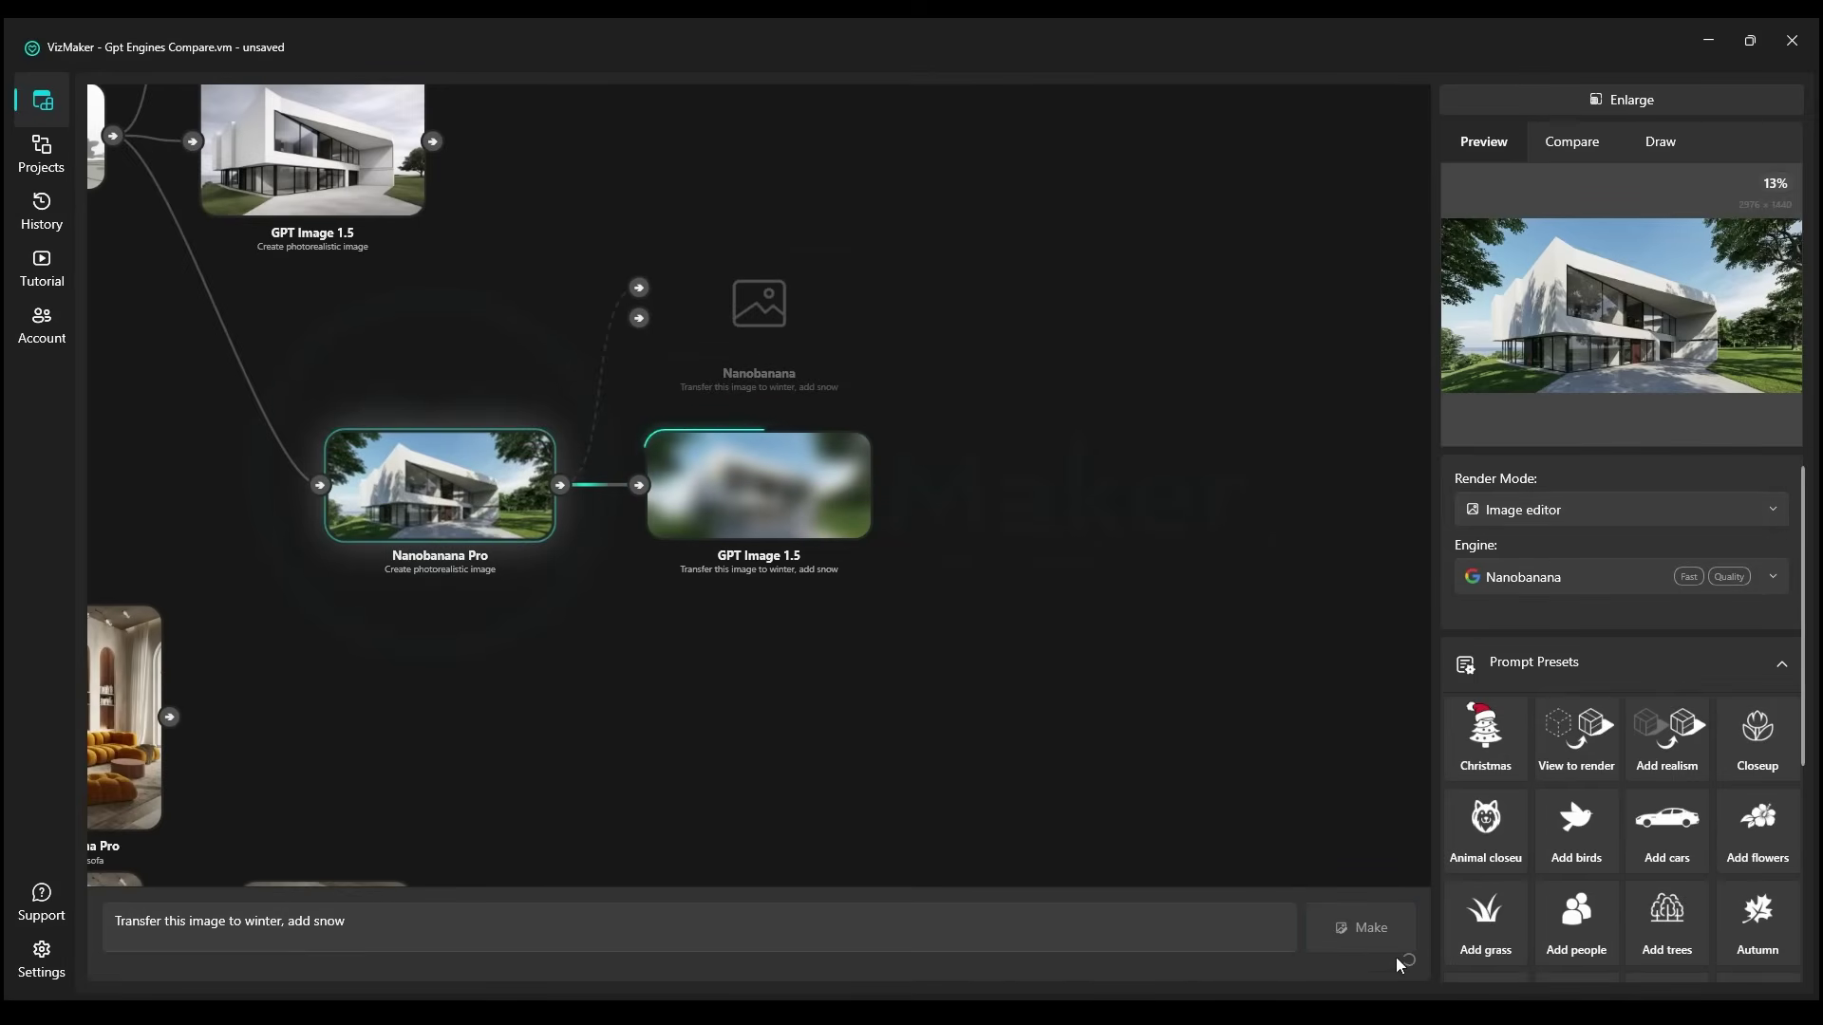
left_click(1369, 936)
left_click(1614, 582)
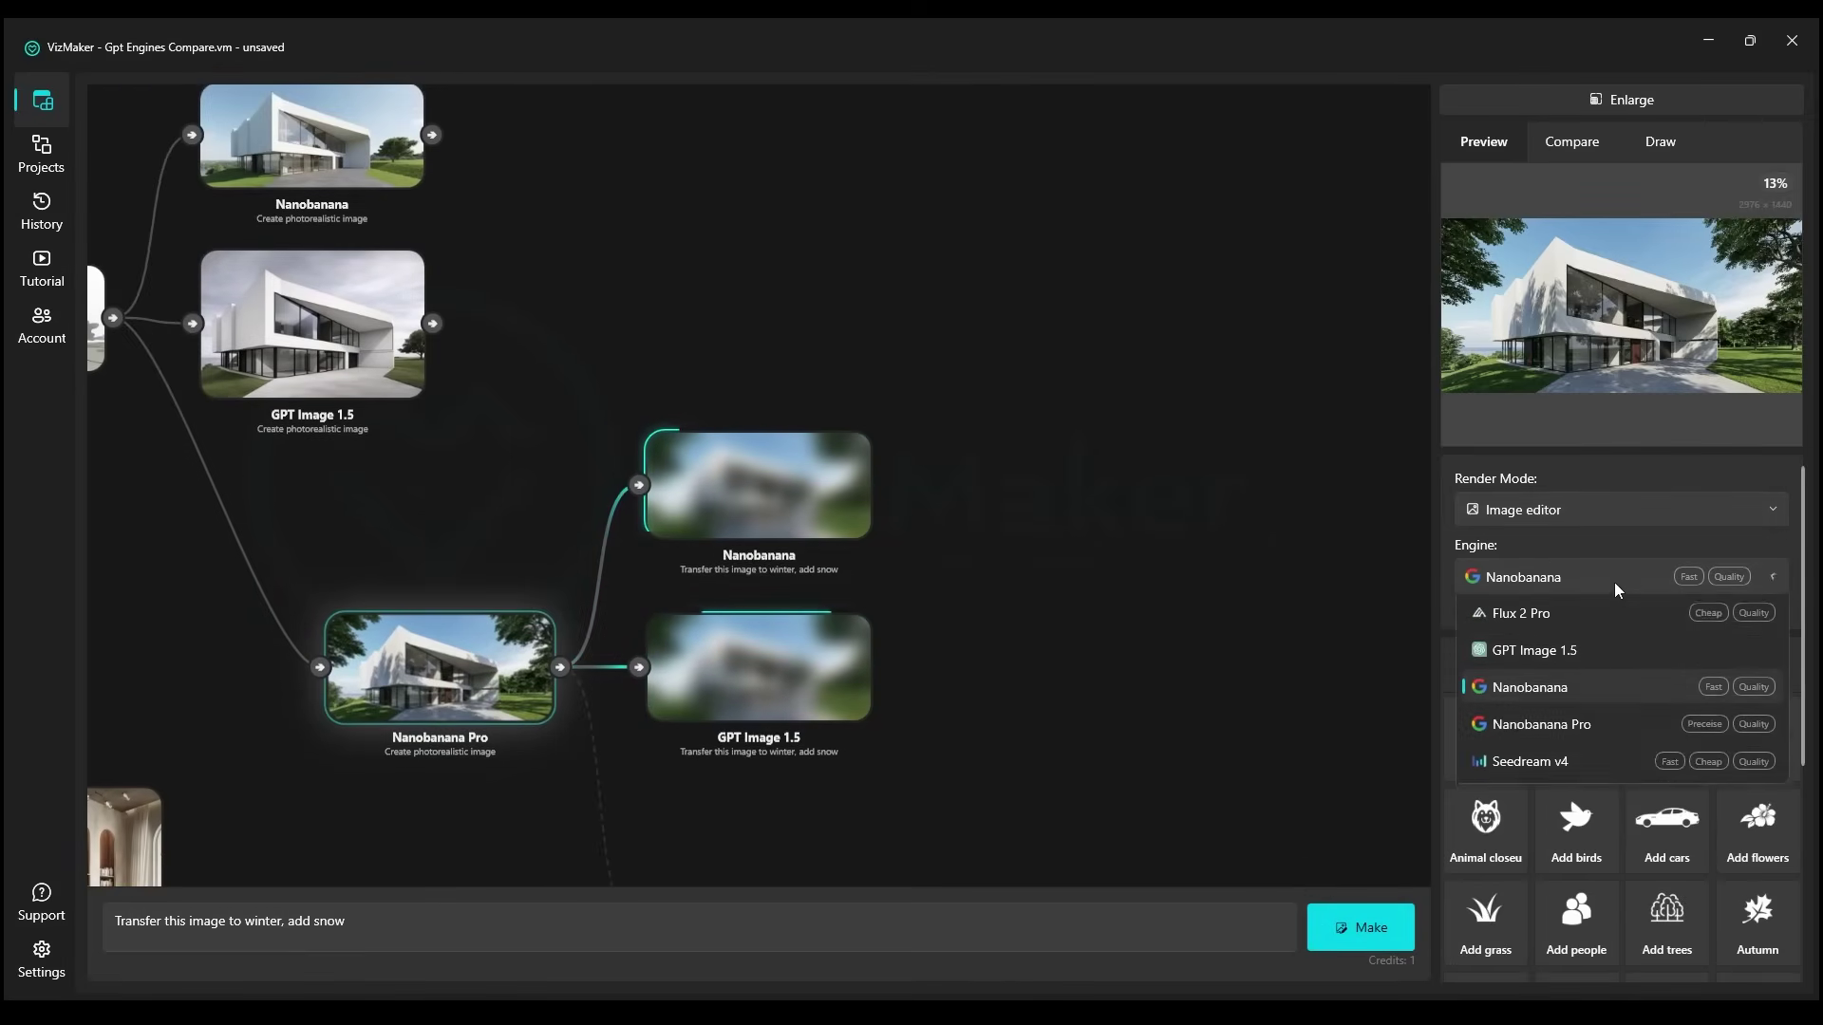
left_click(1601, 734)
left_click(1359, 929)
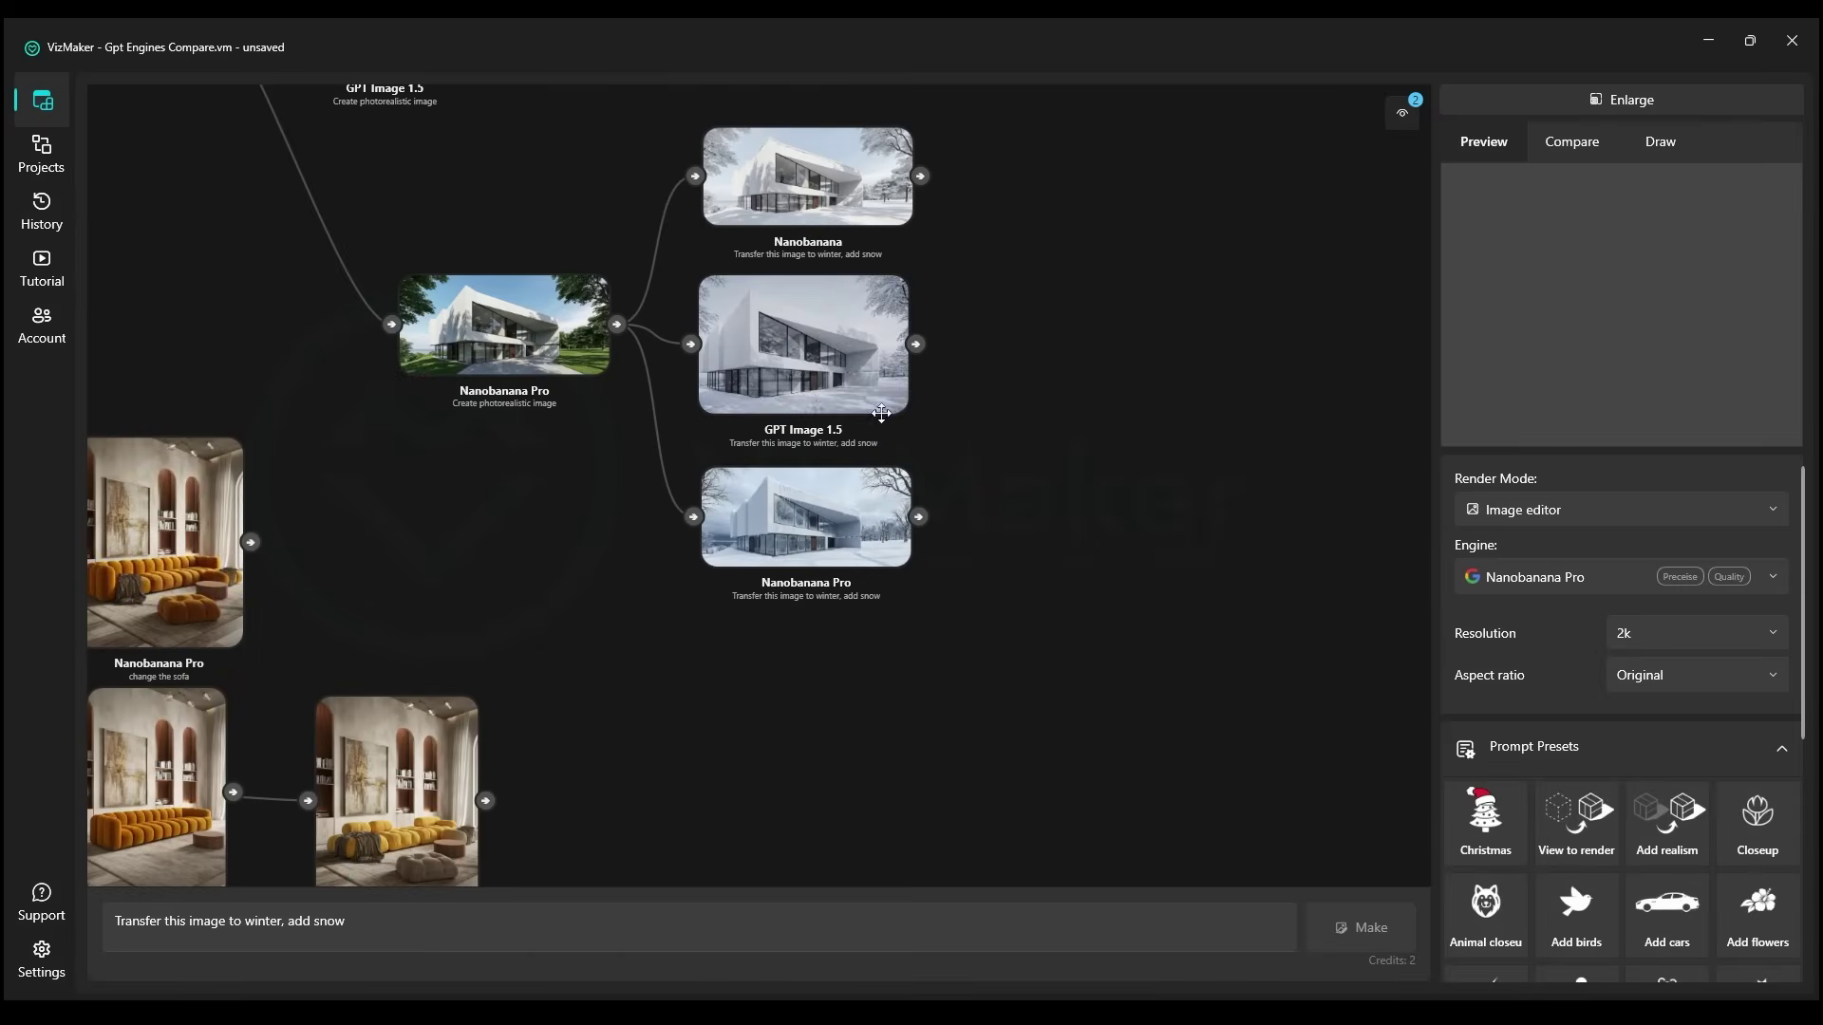
Select the Nanobanana winter result and examine its snow and trees up close
scroll(838, 243, "up", 6)
left_click_drag(855, 279, 868, 495)
scroll(874, 473, "up", 2)
left_click(1670, 332)
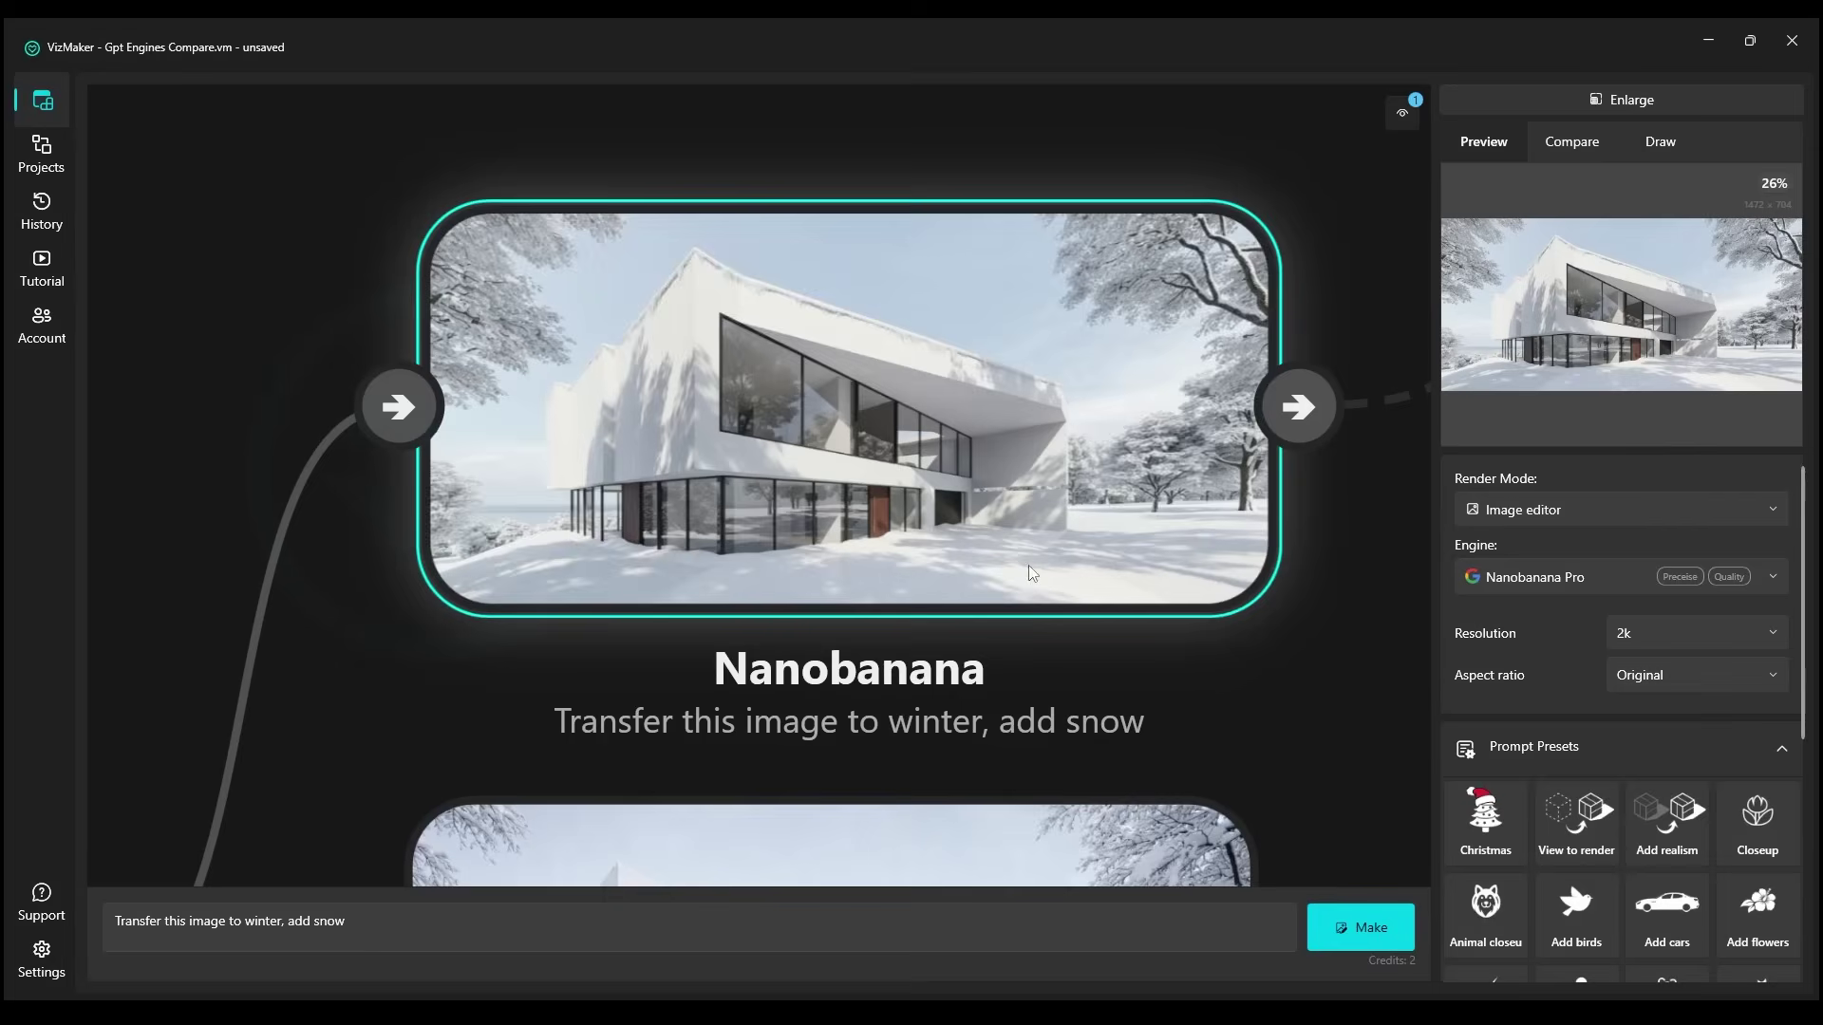
scroll(950, 676, "down", 4)
scroll(950, 760, "up", 2)
Select the GPT Image 1.5 winter result and examine it full-screen
left_click_drag(949, 788, 950, 585)
scroll(940, 674, "up", 2)
left_click_drag(940, 677, 948, 530)
left_click(947, 530)
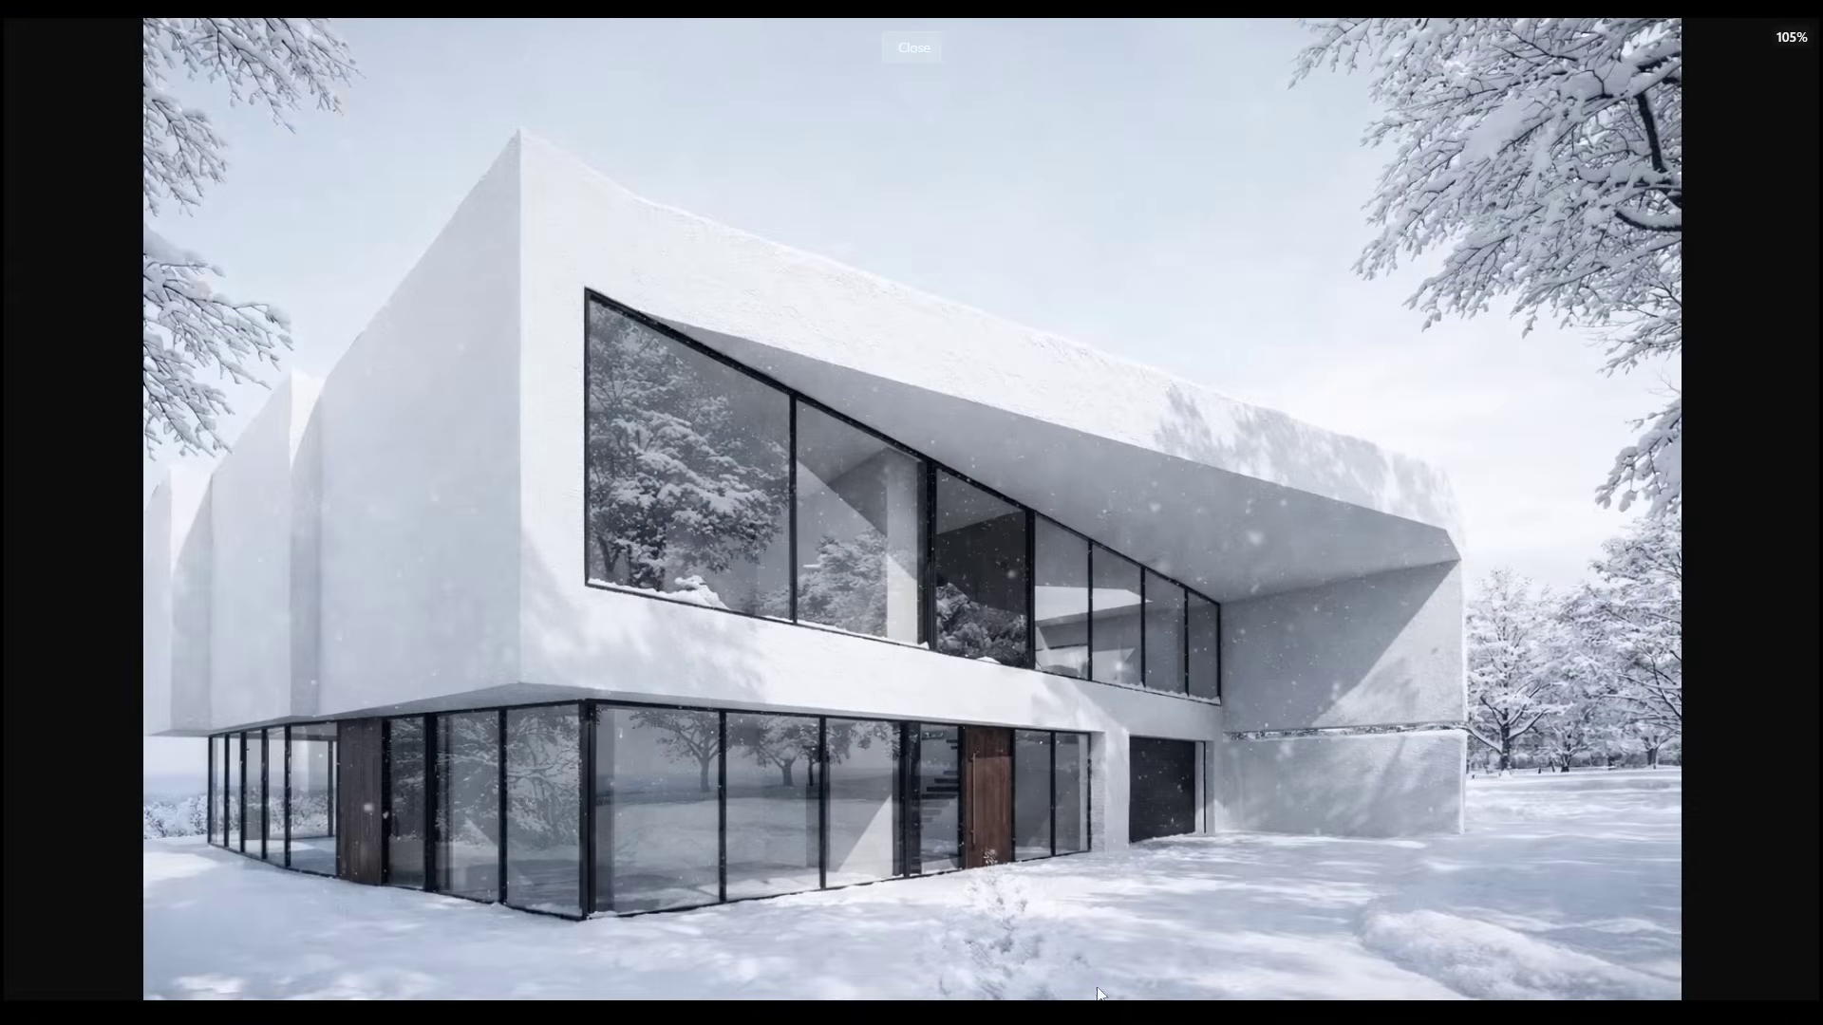
key("Escape")
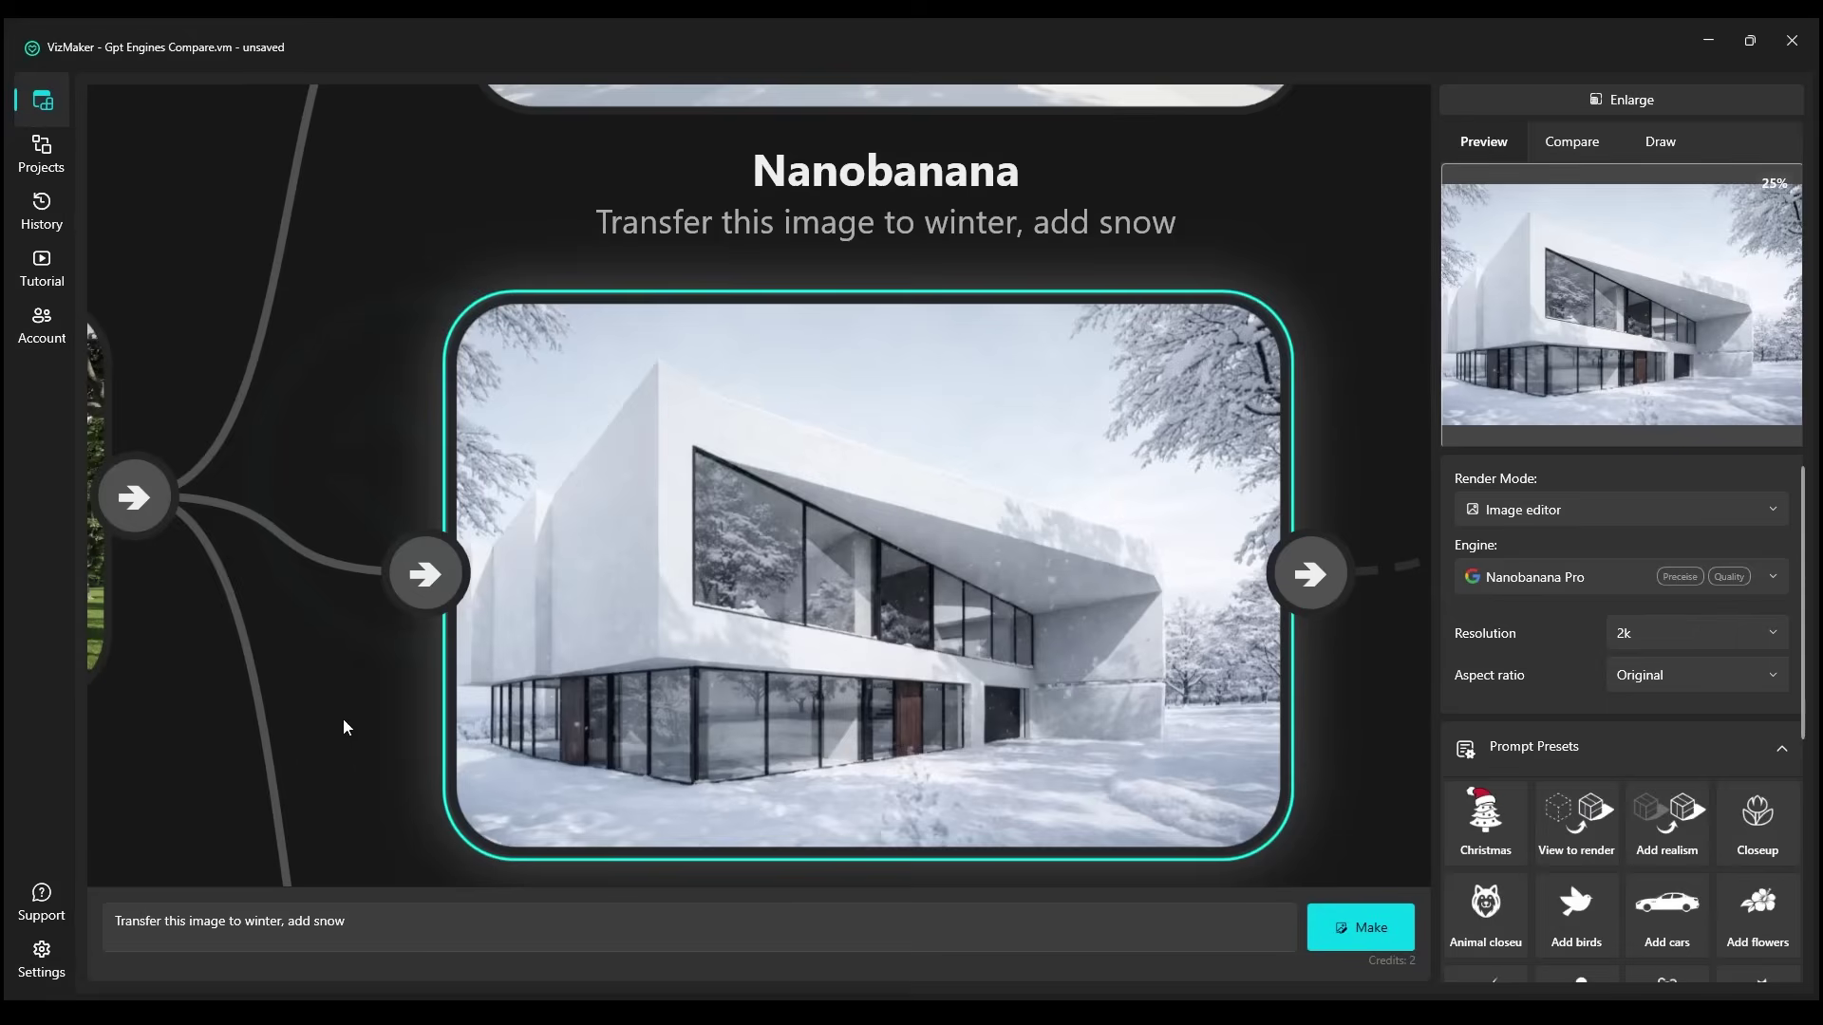
Switch the engine to GPT Image 1.5 and check its size options with that winter result selected
scroll(897, 456, "down", 4)
left_click_drag(855, 509, 1050, 528)
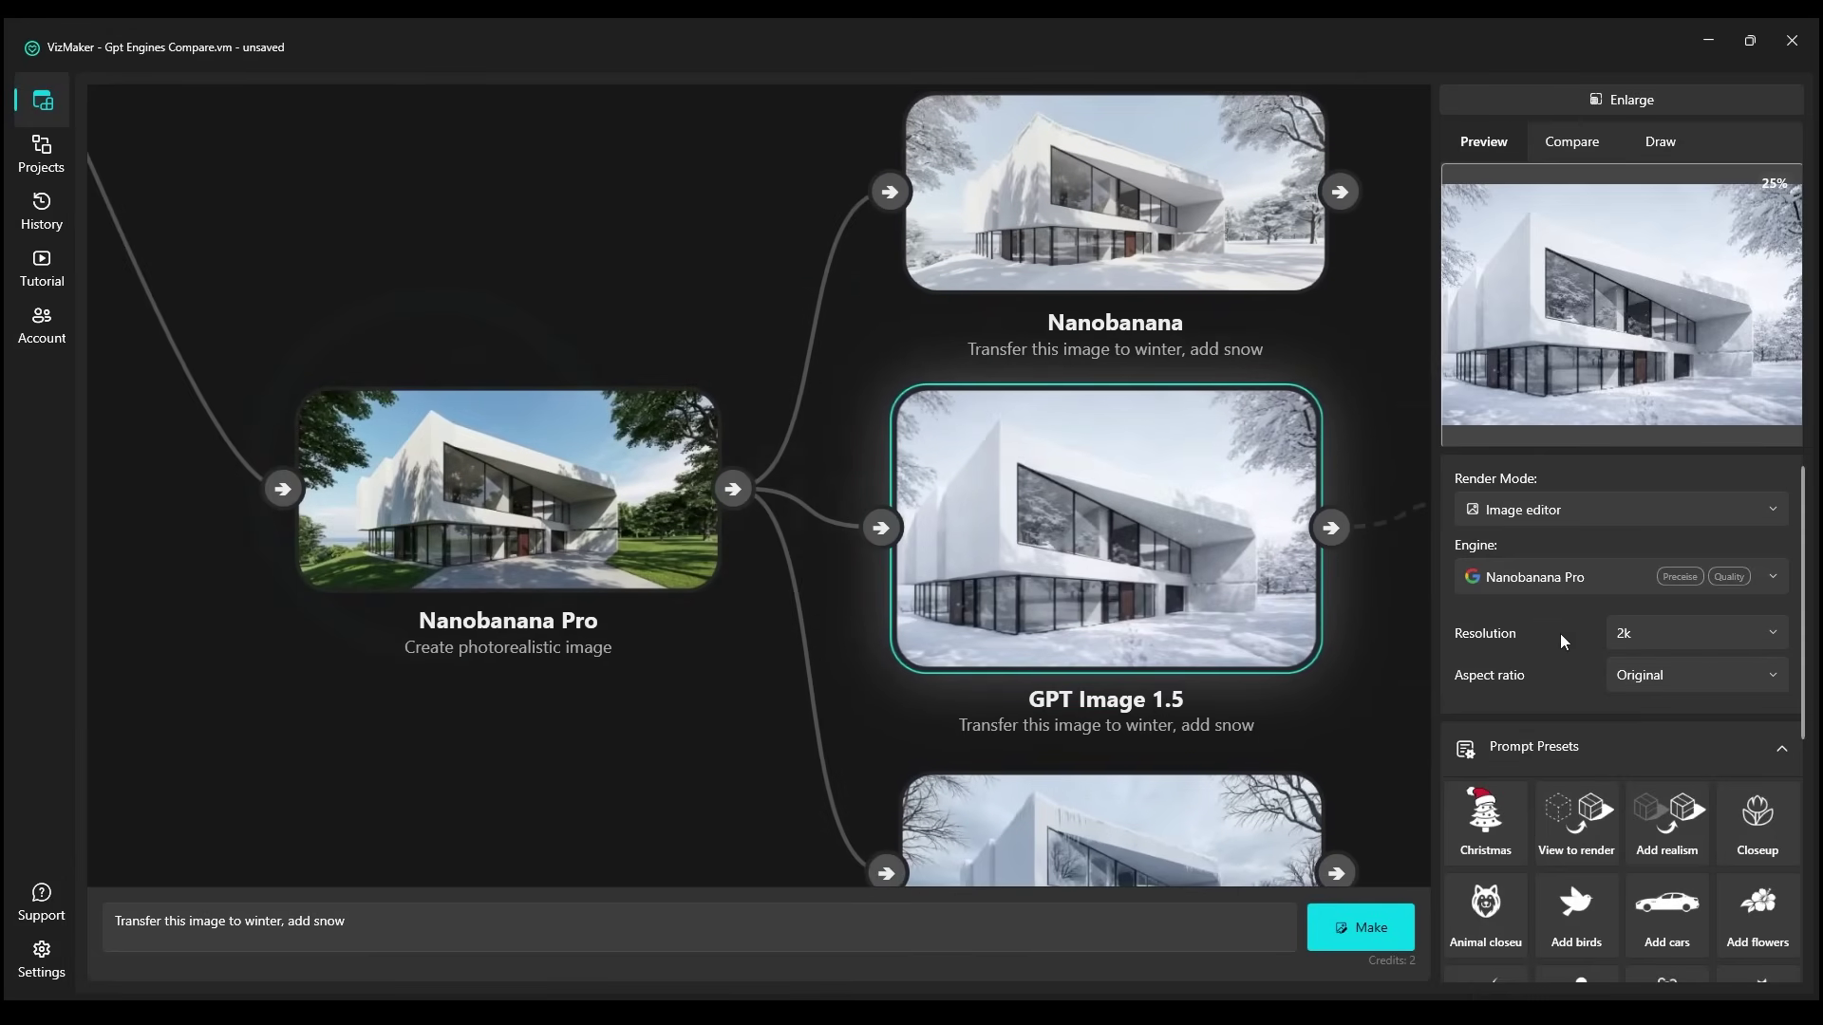
left_click(1566, 582)
left_click(1633, 654)
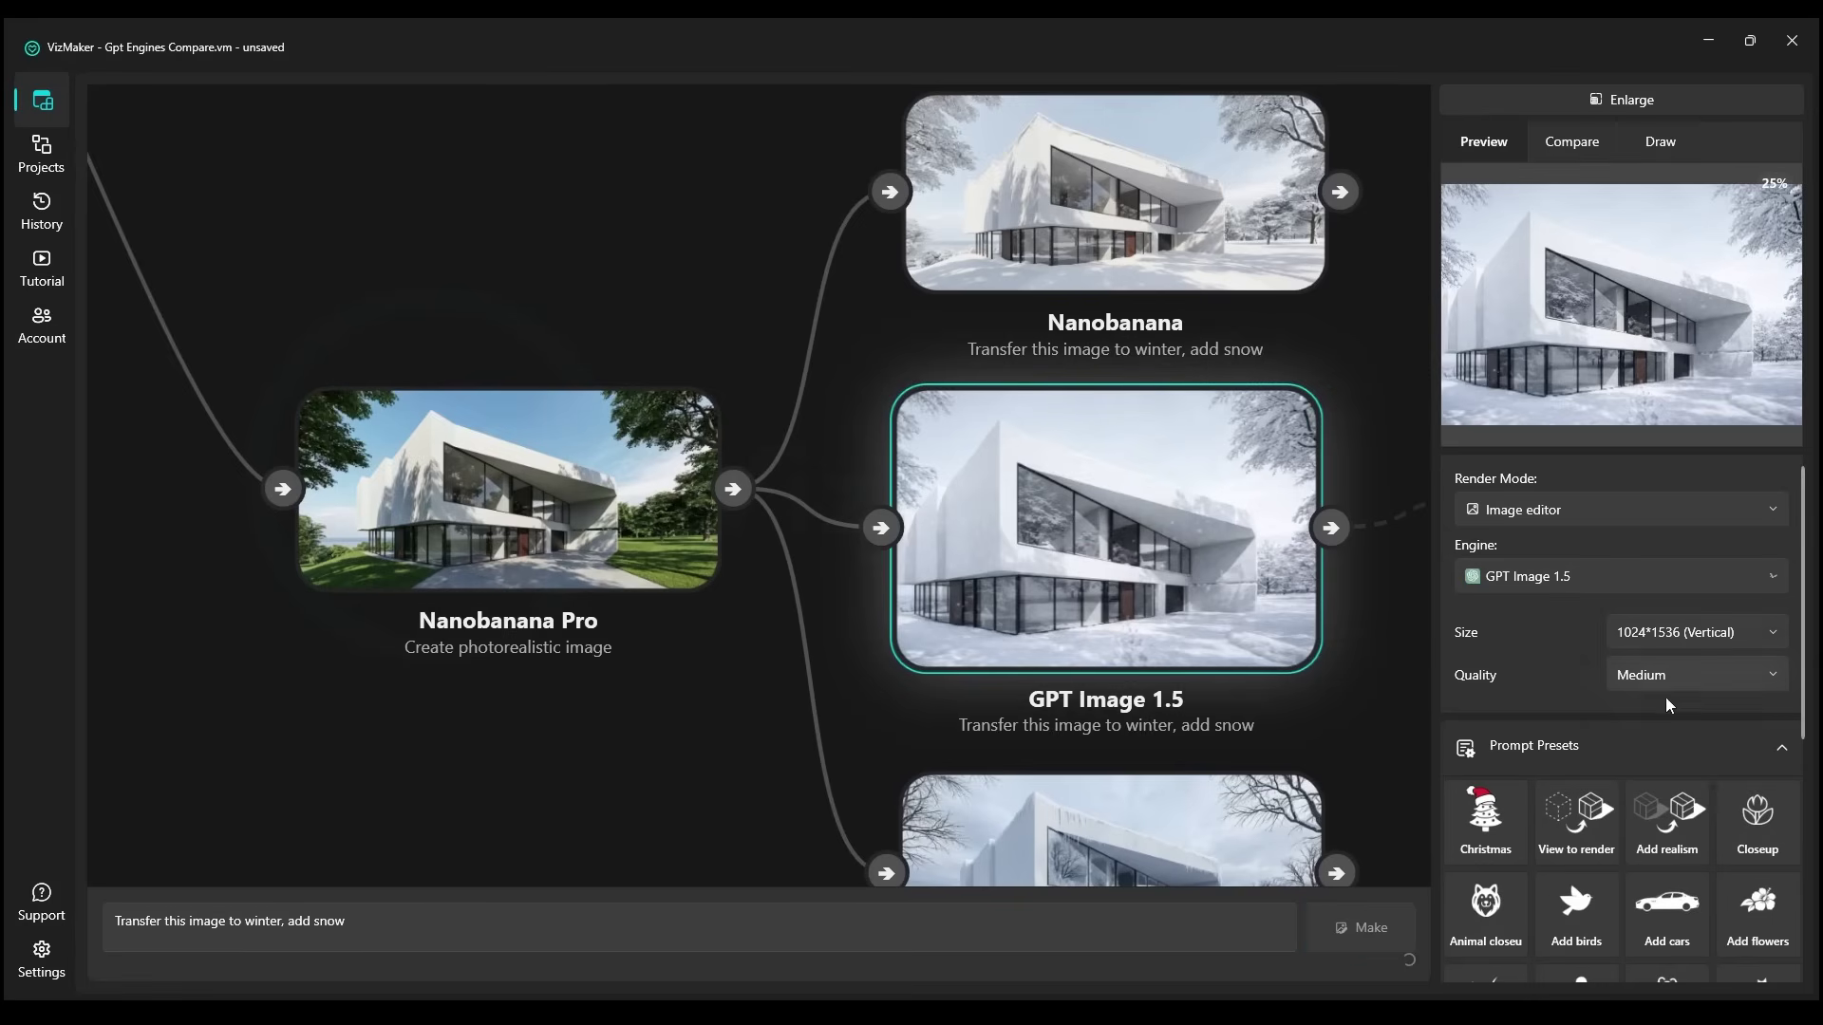
left_click(1711, 640)
Compare the three winter results and examine the Nanobanana version full-screen
left_click_drag(1131, 744, 964, 488)
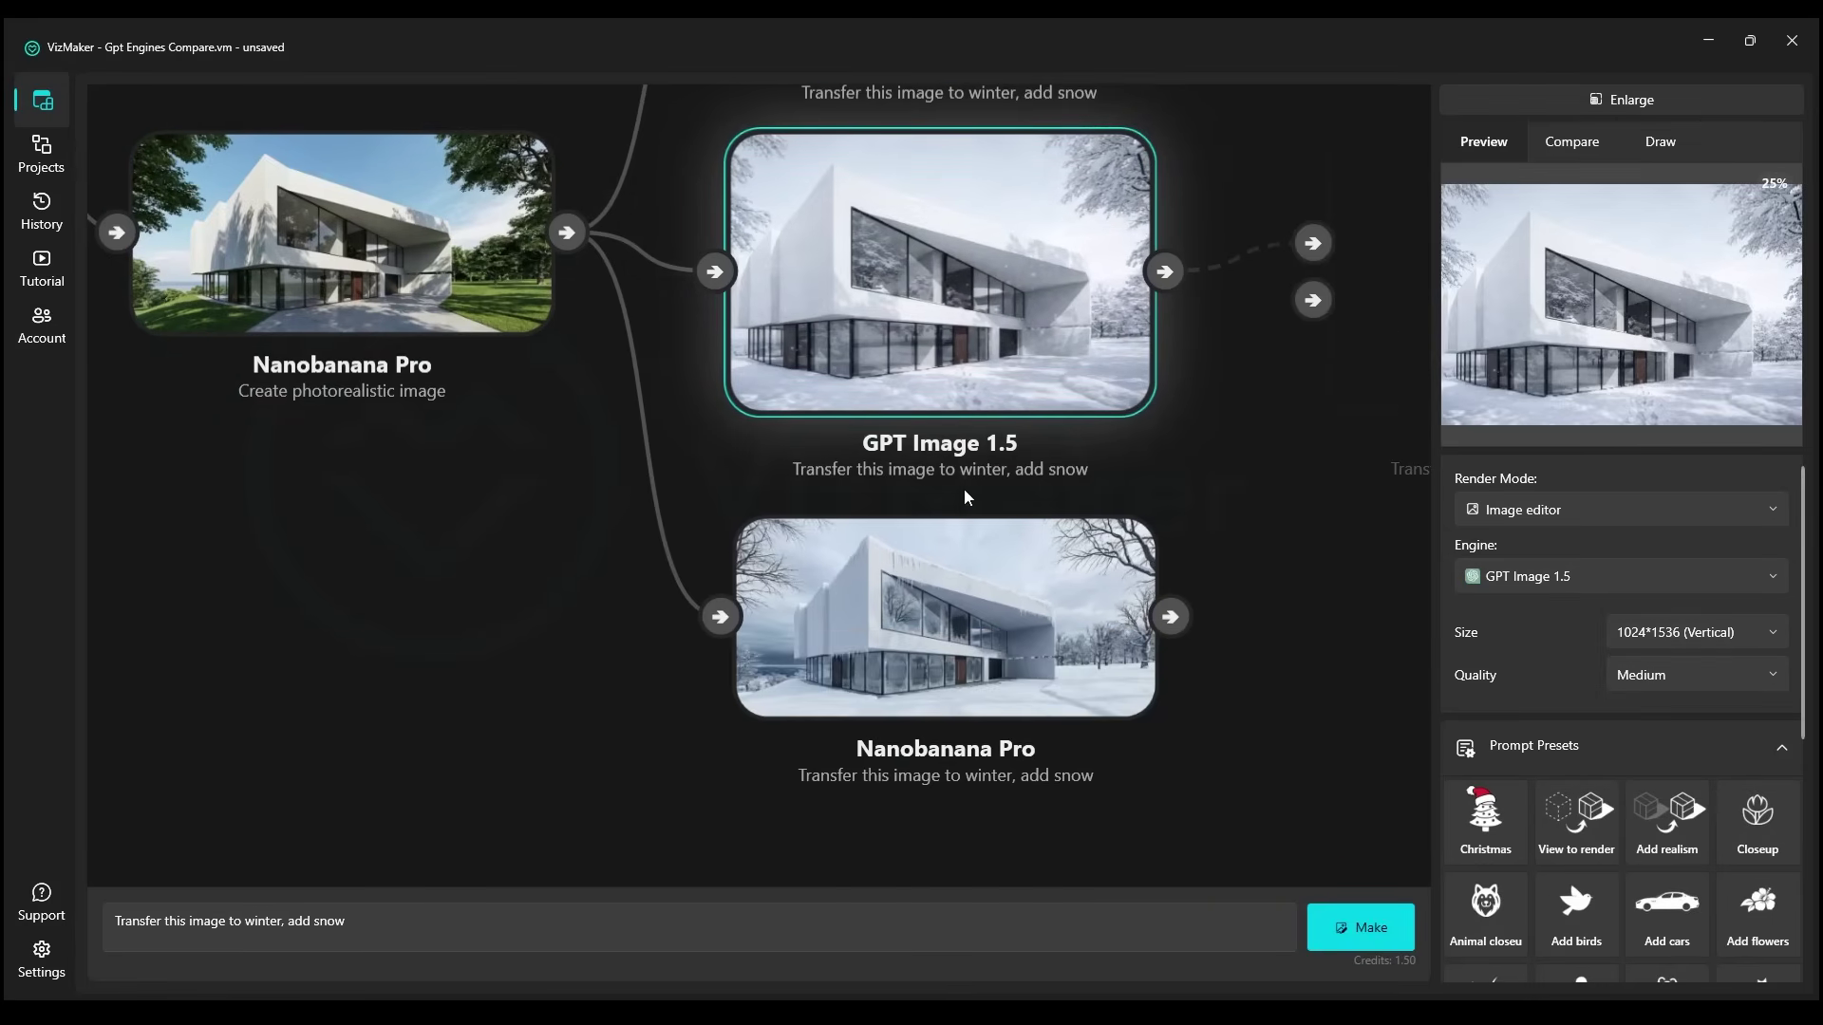
left_click(964, 680)
left_click(1607, 283)
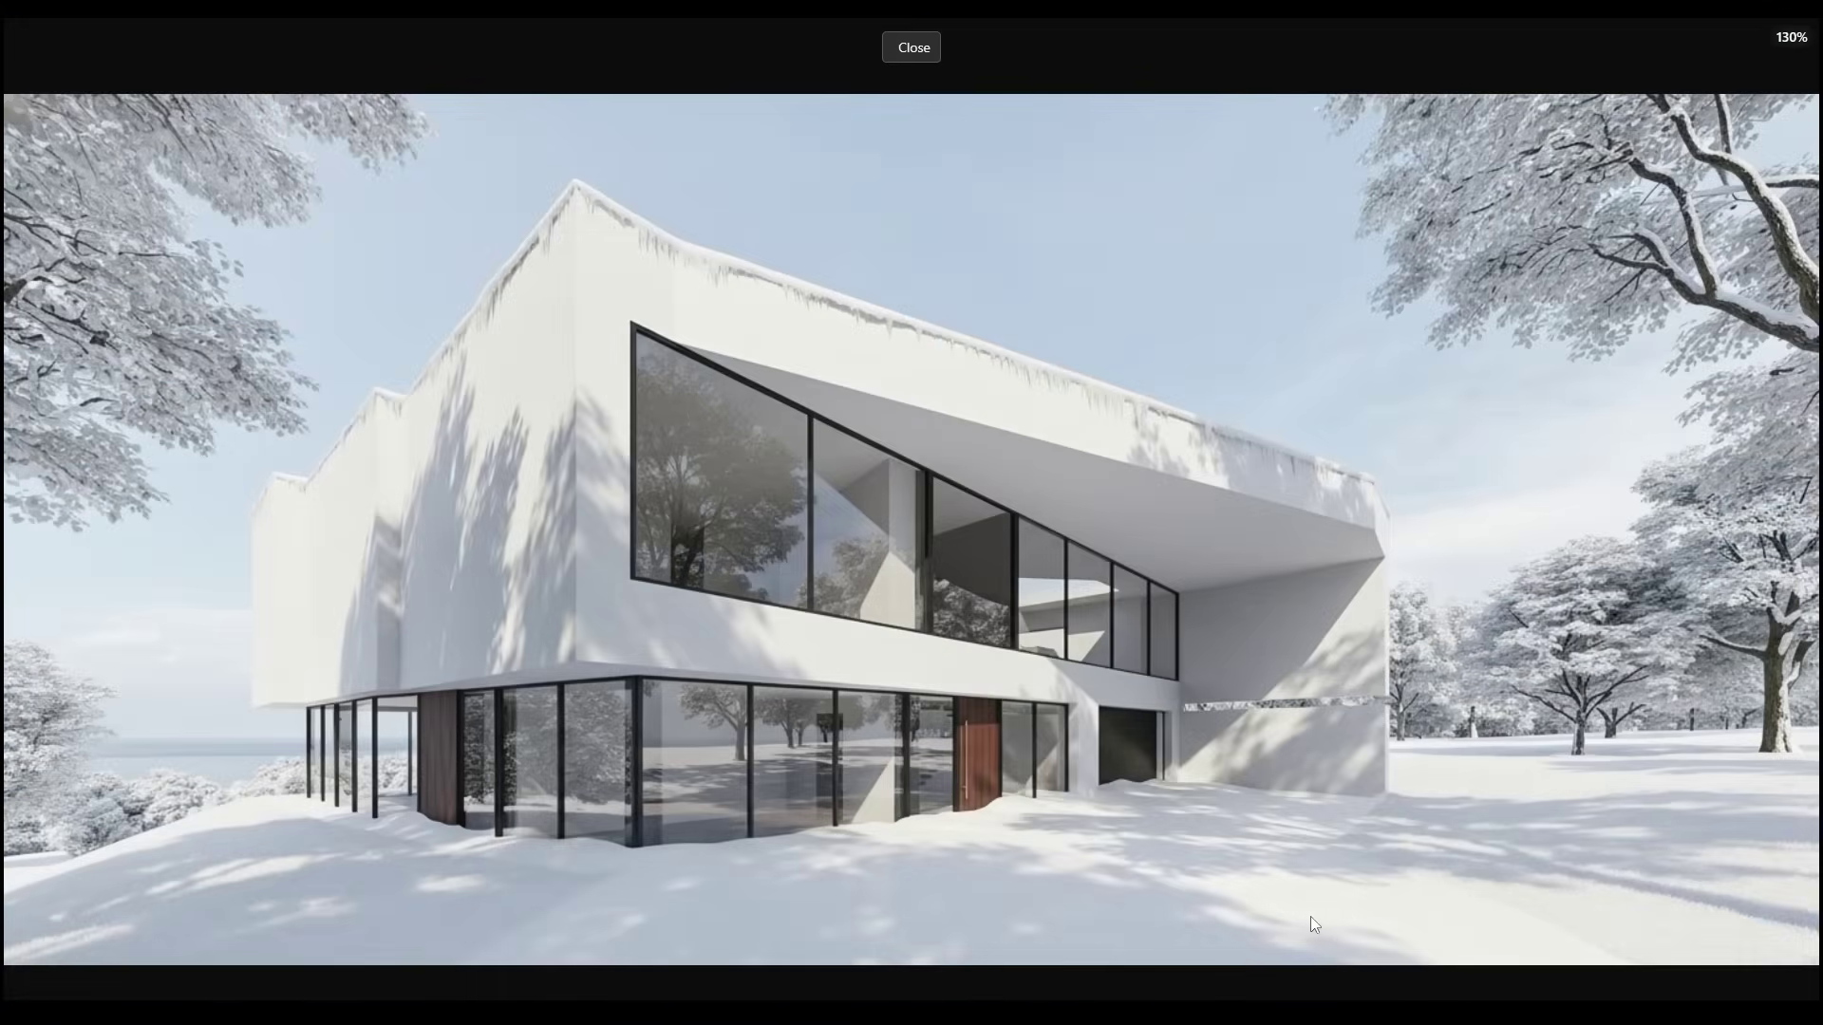
key("Escape")
Examine the Nanobanana Pro winter result full-screen and look again at the GPT Image 1.5 version up close
scroll(989, 539, "down", 4)
scroll(987, 589, "up", 4)
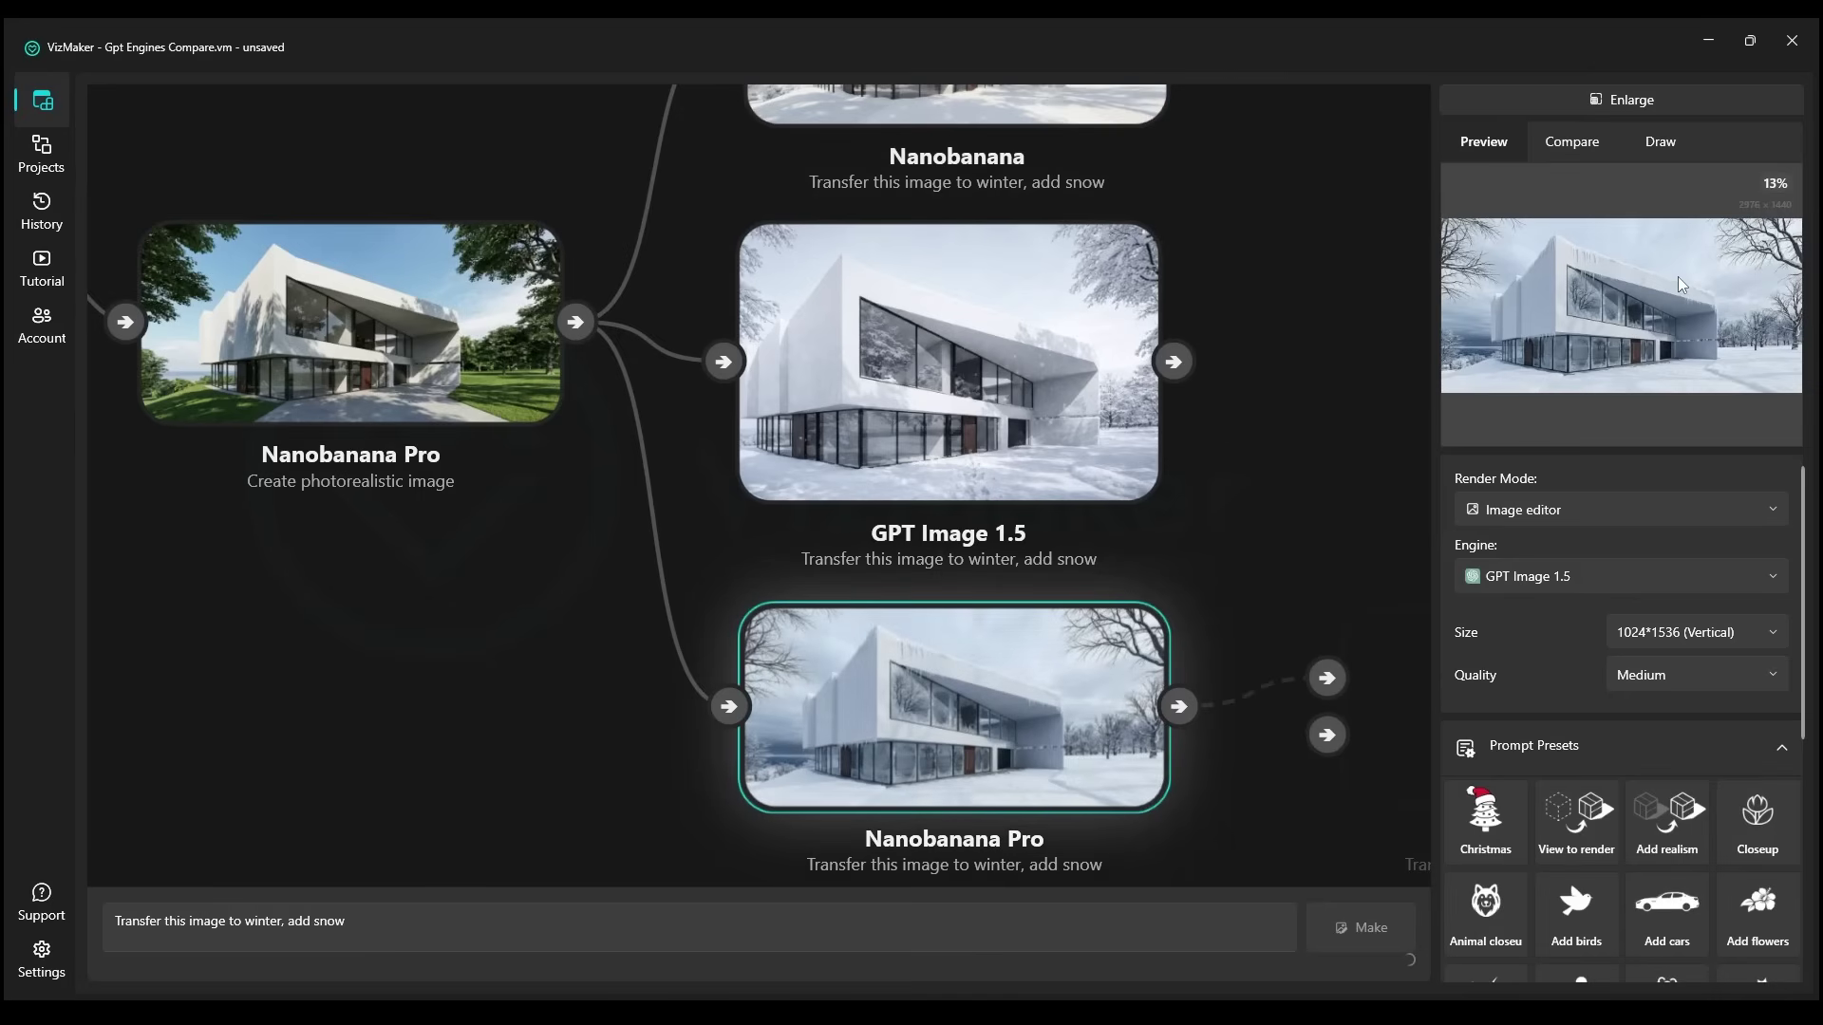
left_click(1618, 342)
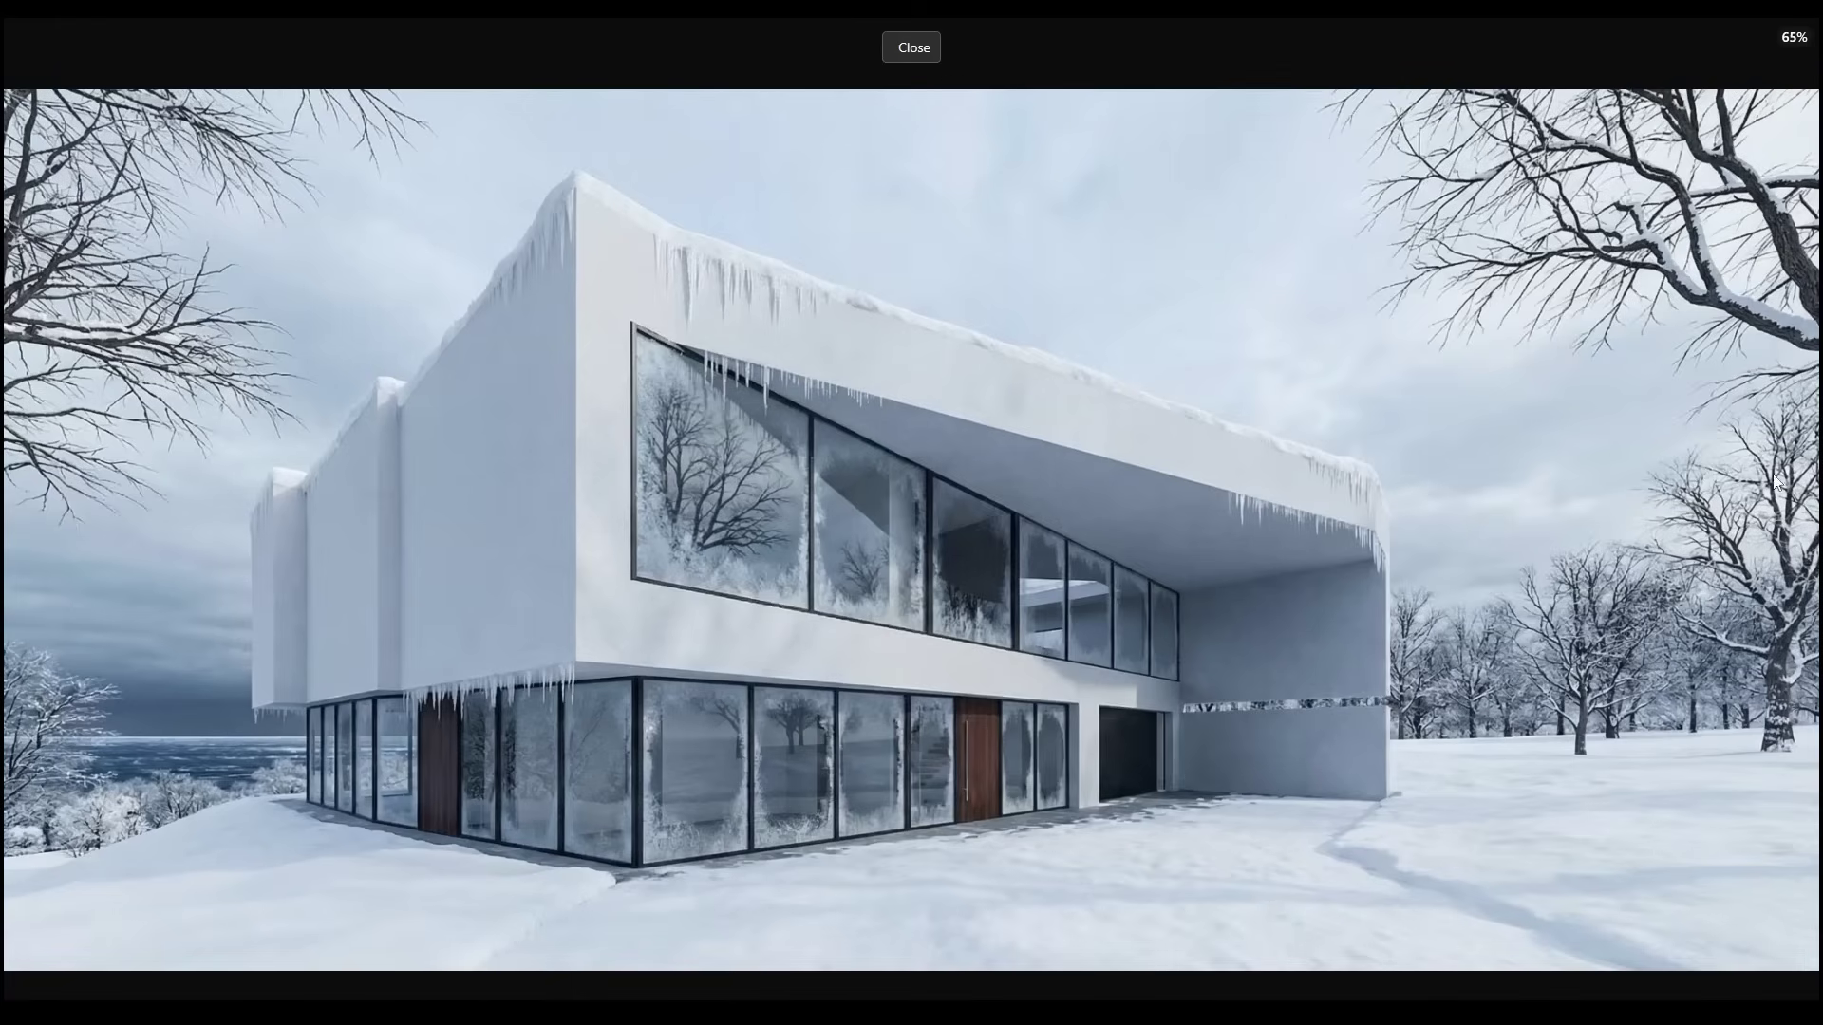
key("Escape")
left_click_drag(1052, 349, 1020, 772)
scroll(1044, 477, "up", 4)
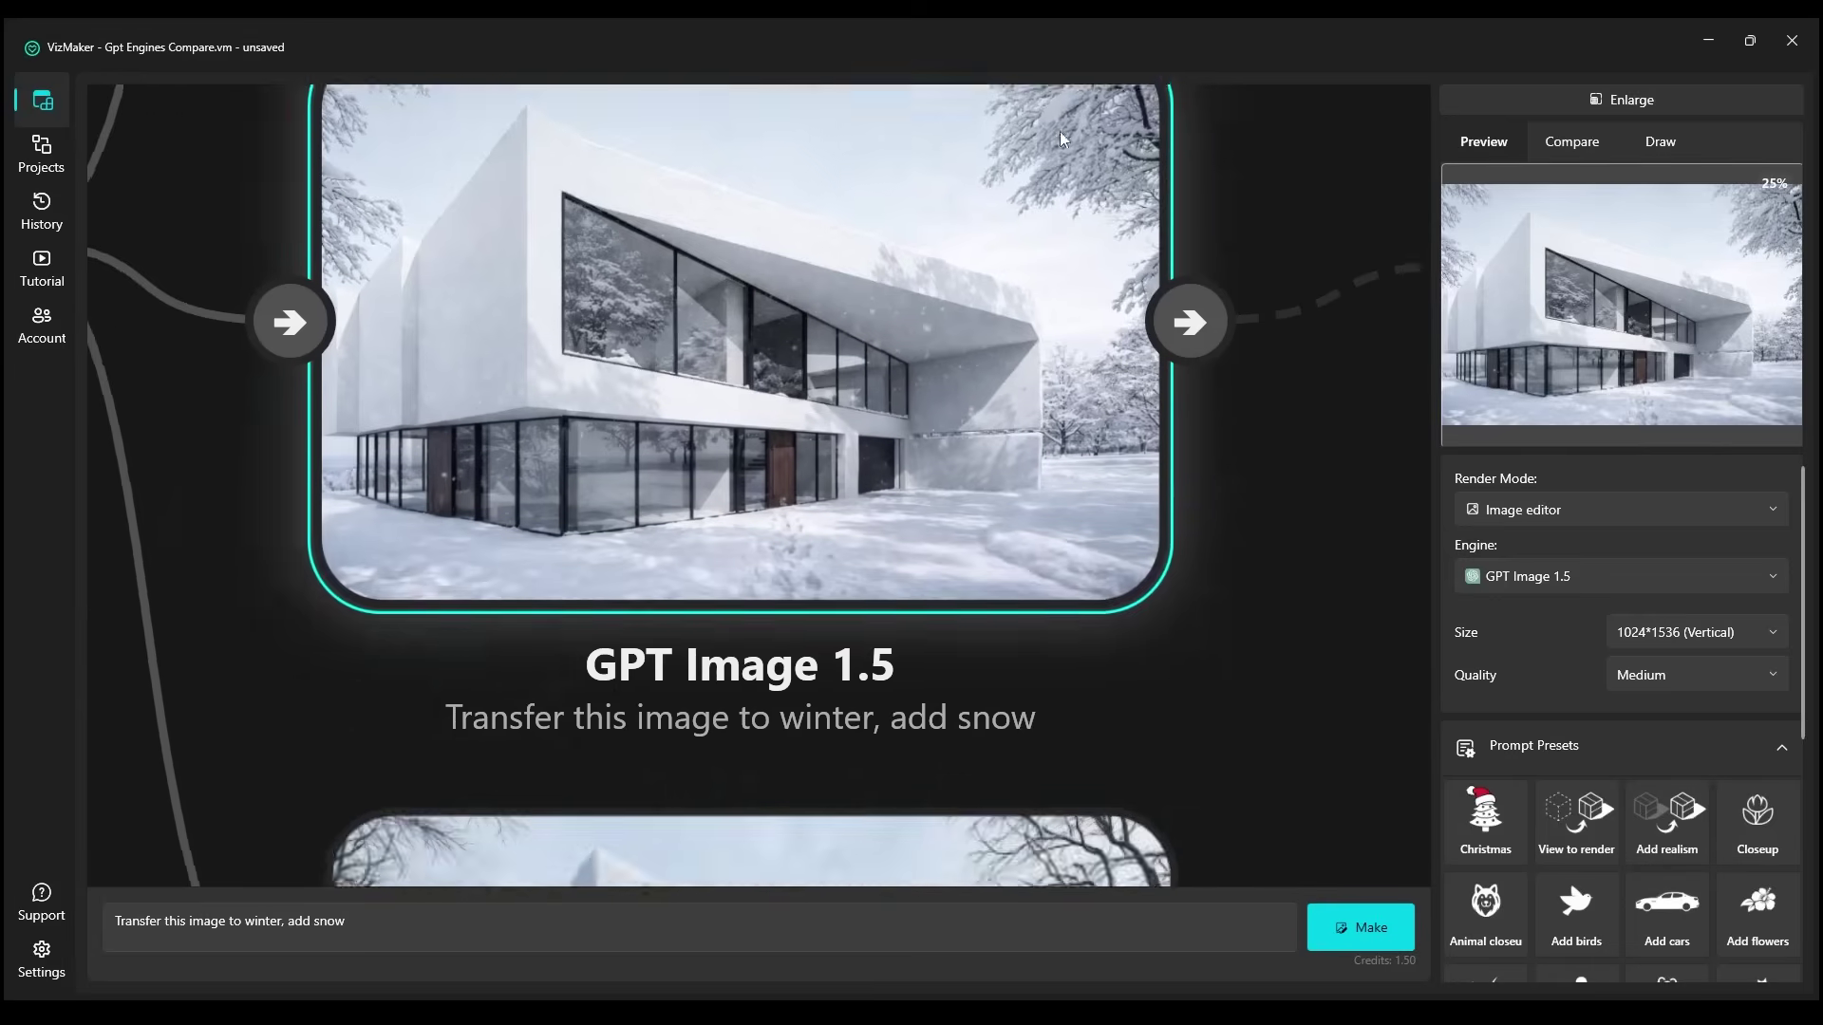
Select the Nanobanana Pro winter result and examine it up close in full-screen view
left_click(1022, 585)
left_click(1728, 282)
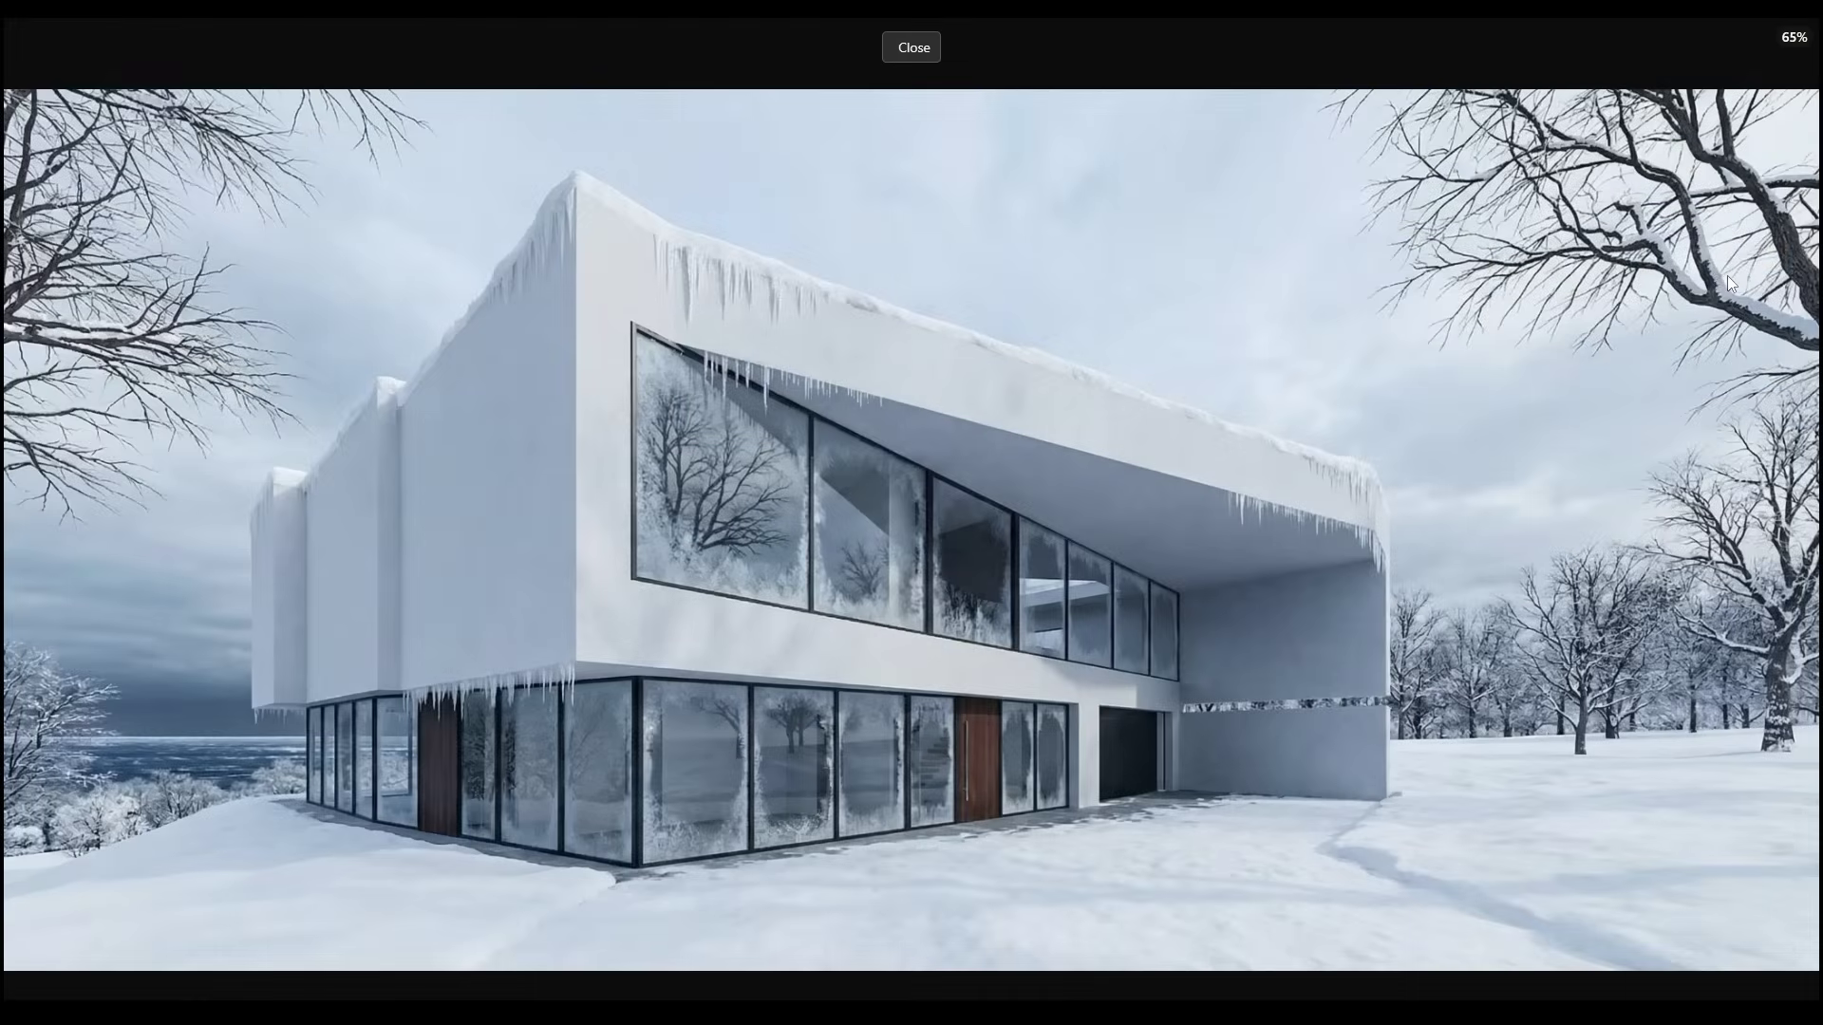
scroll(1381, 169, "up", 4)
scroll(1485, 616, "down", 5)
key("Escape")
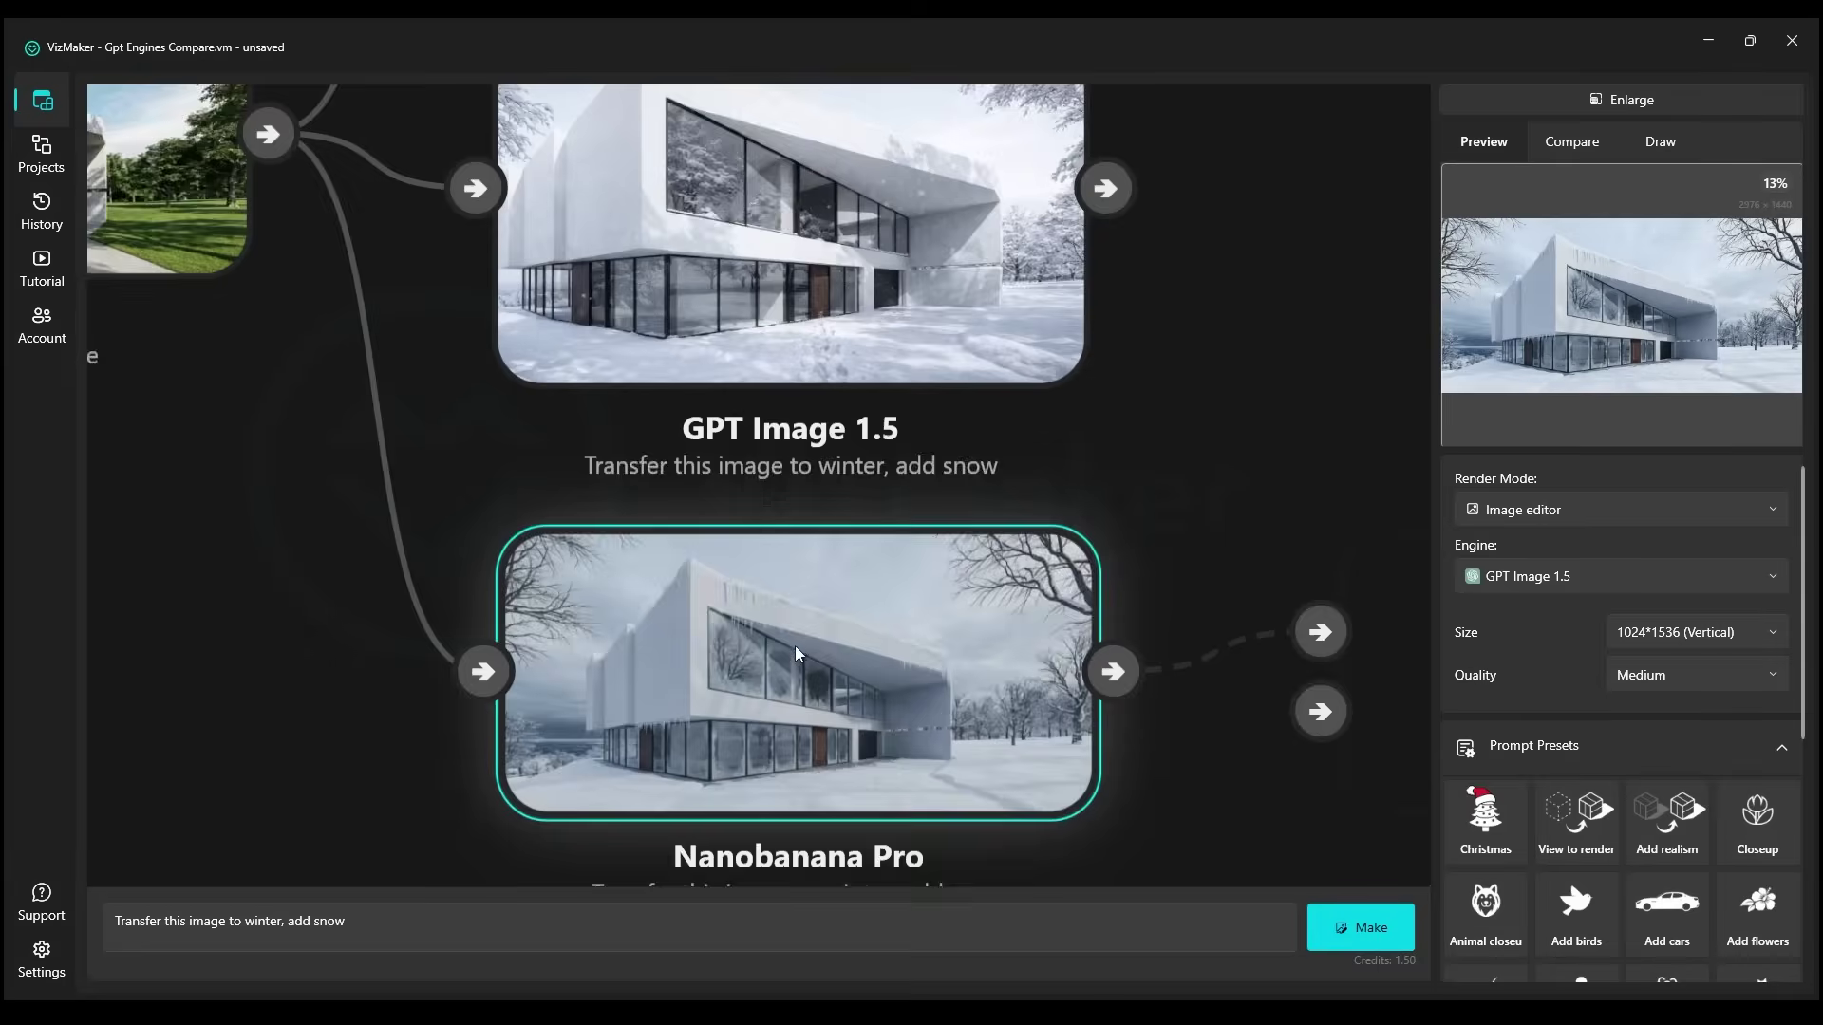
Apply the Christmas prompt preset to the Nanobanana Pro winter result and generate it with GPT Image 1.5
scroll(795, 646, "down", 3)
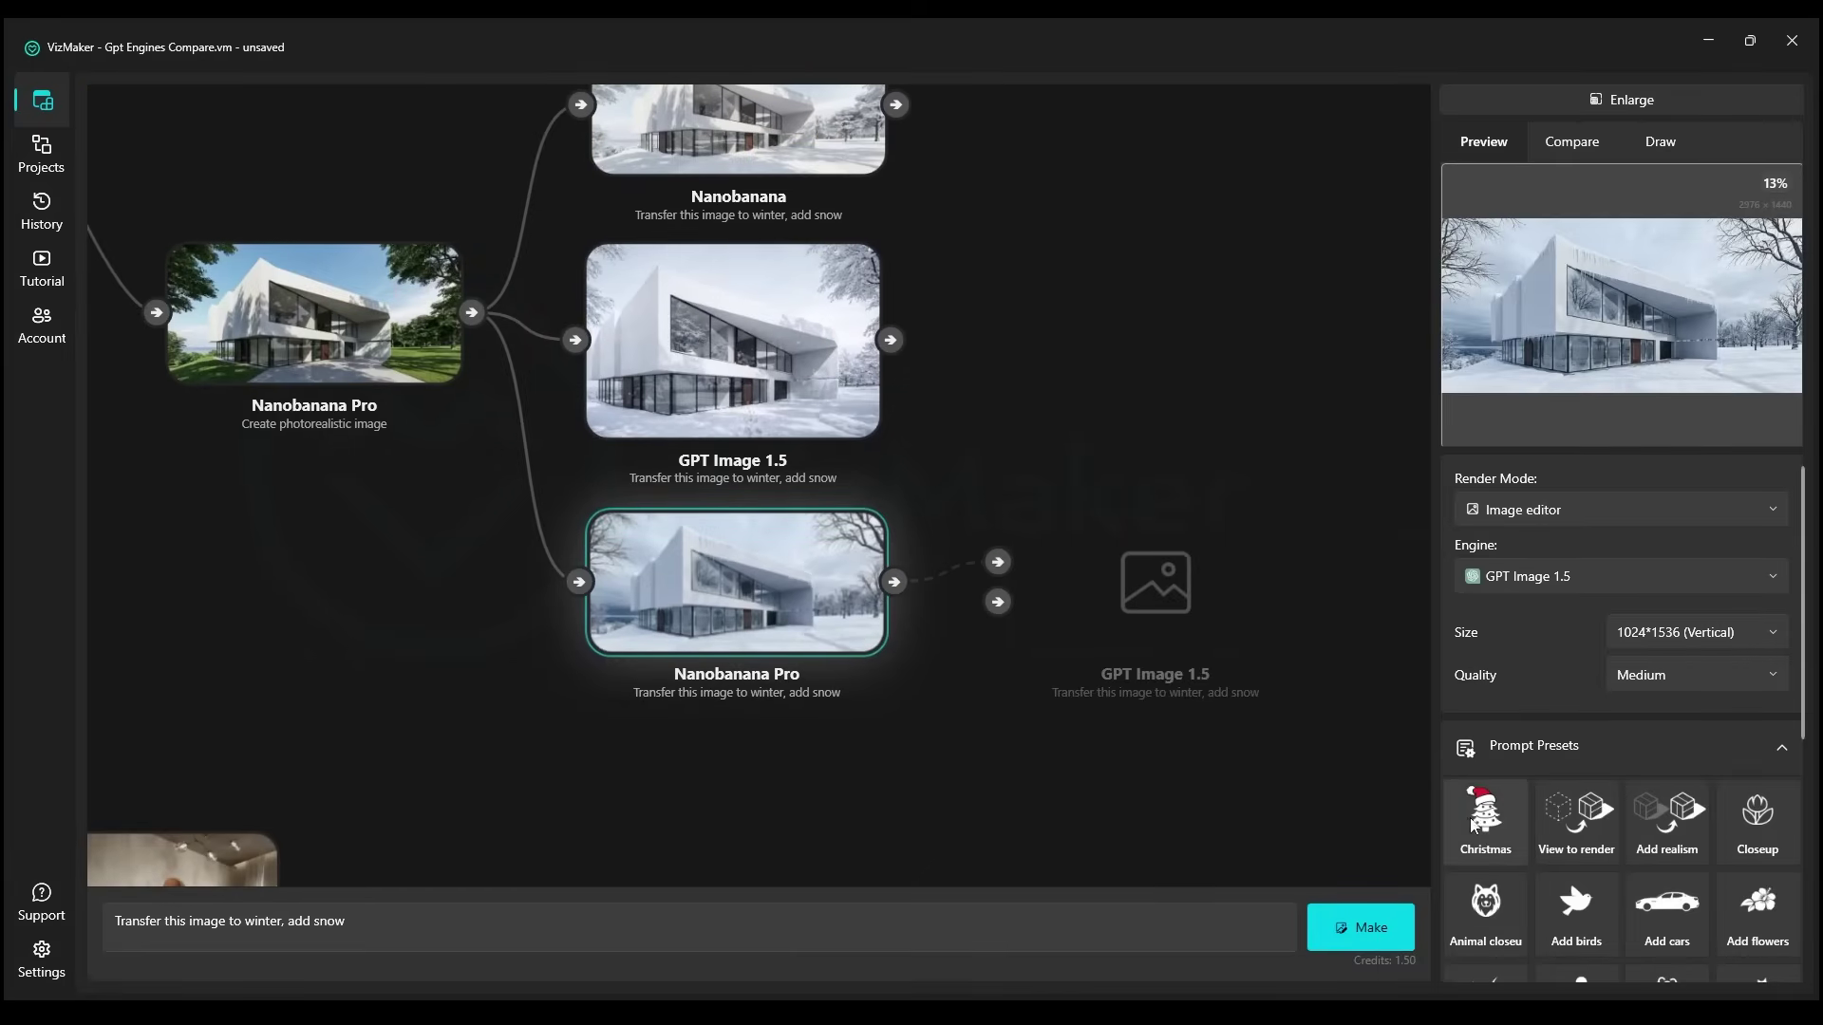
left_click(1510, 821)
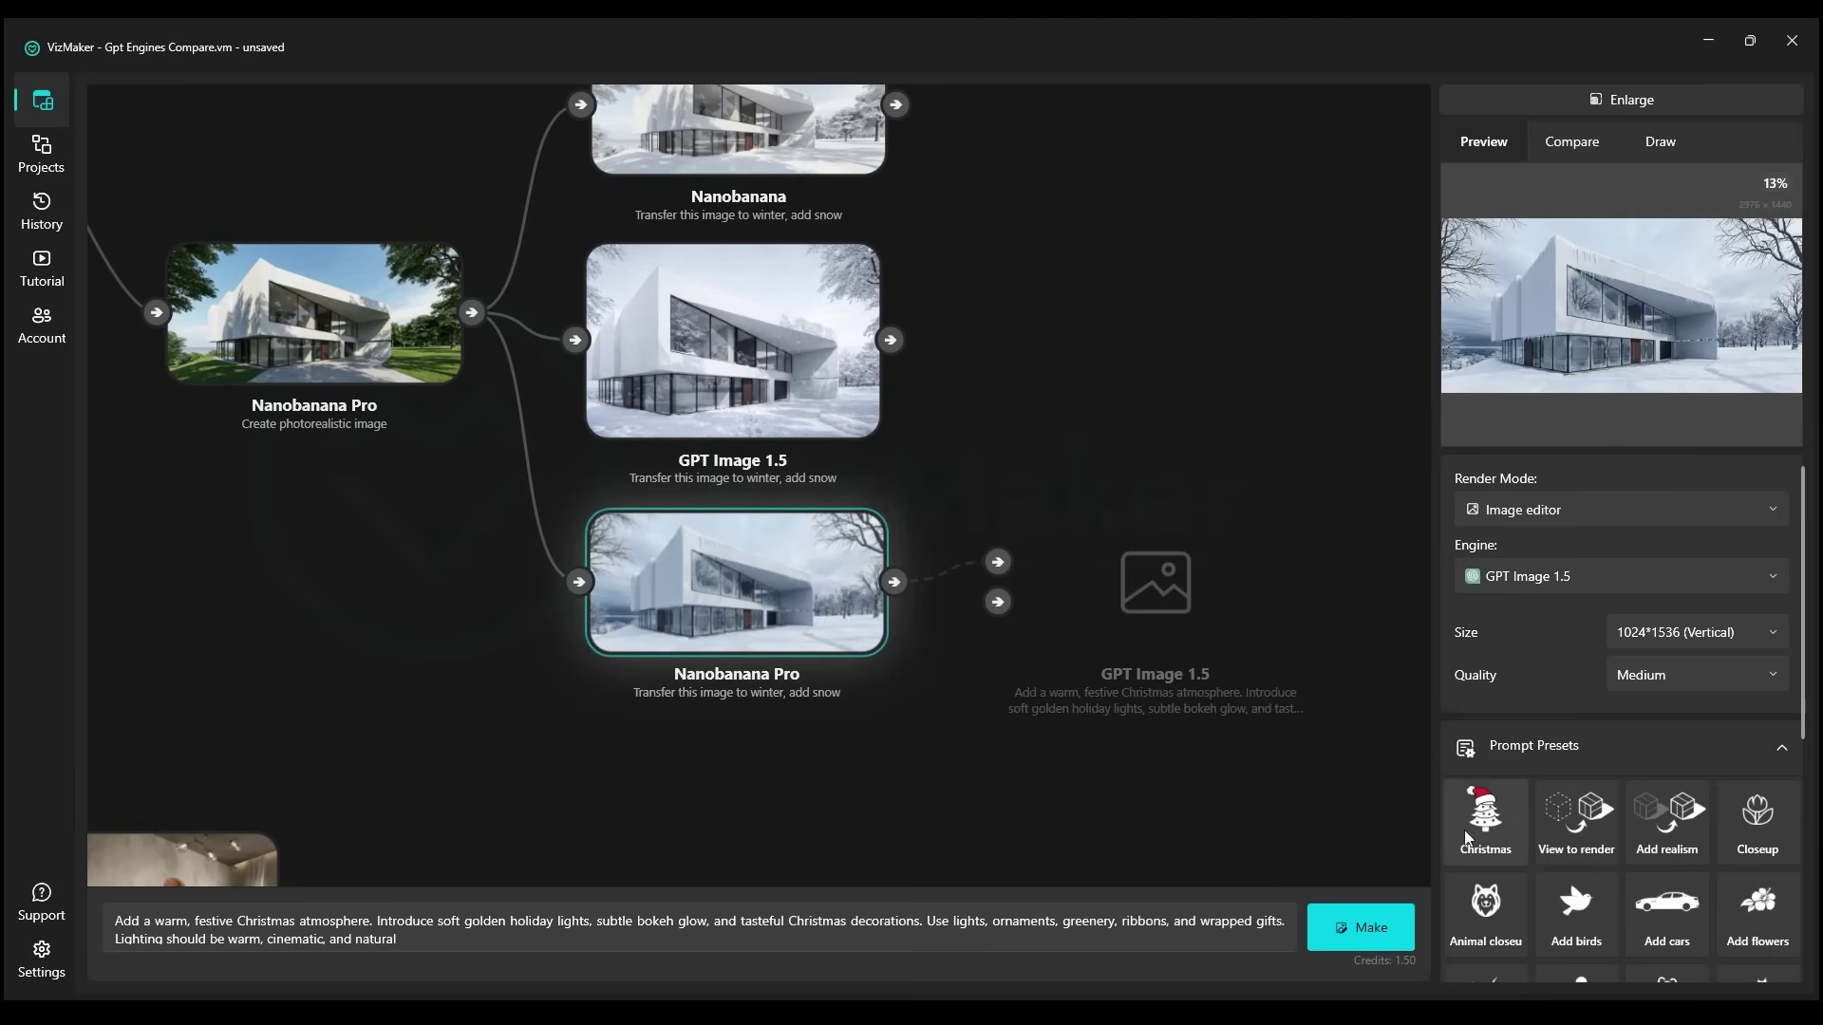
left_click(1375, 927)
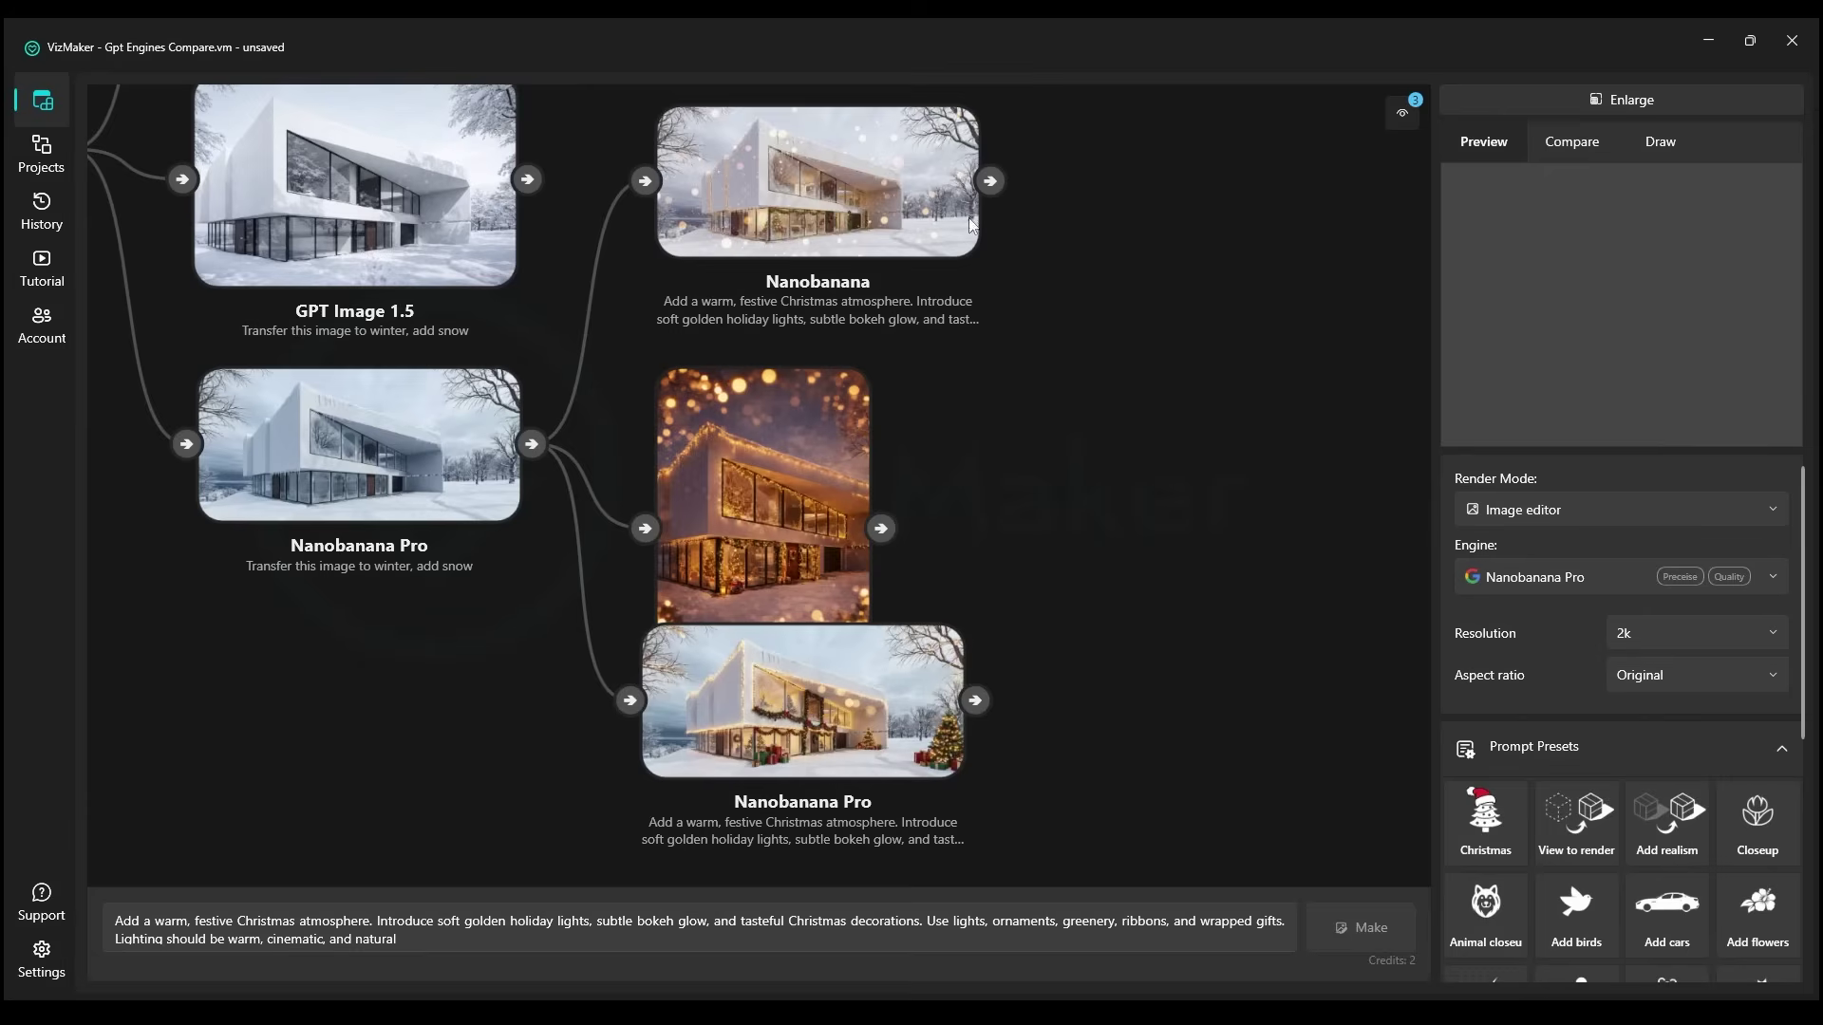
Select the Nanobanana Christmas result and examine its lights and decorations full-screen
scroll(926, 451, "up", 5)
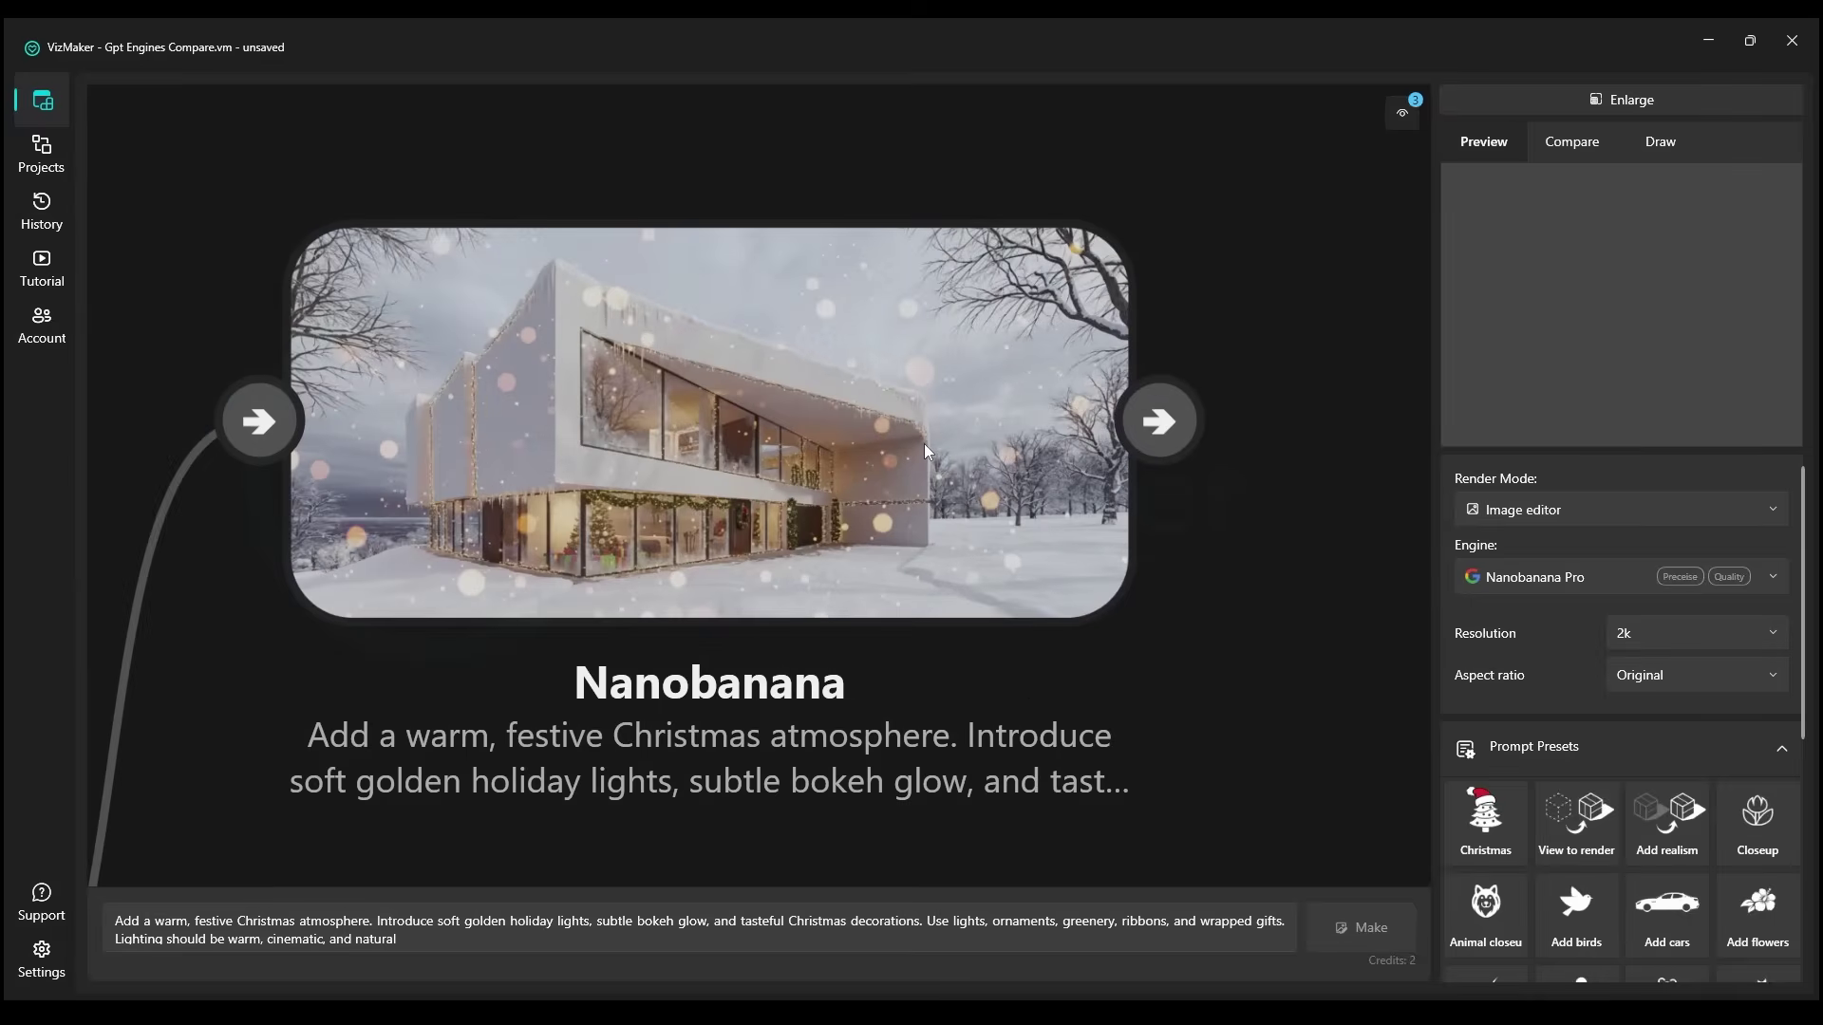
left_click(926, 451)
left_click(1624, 350)
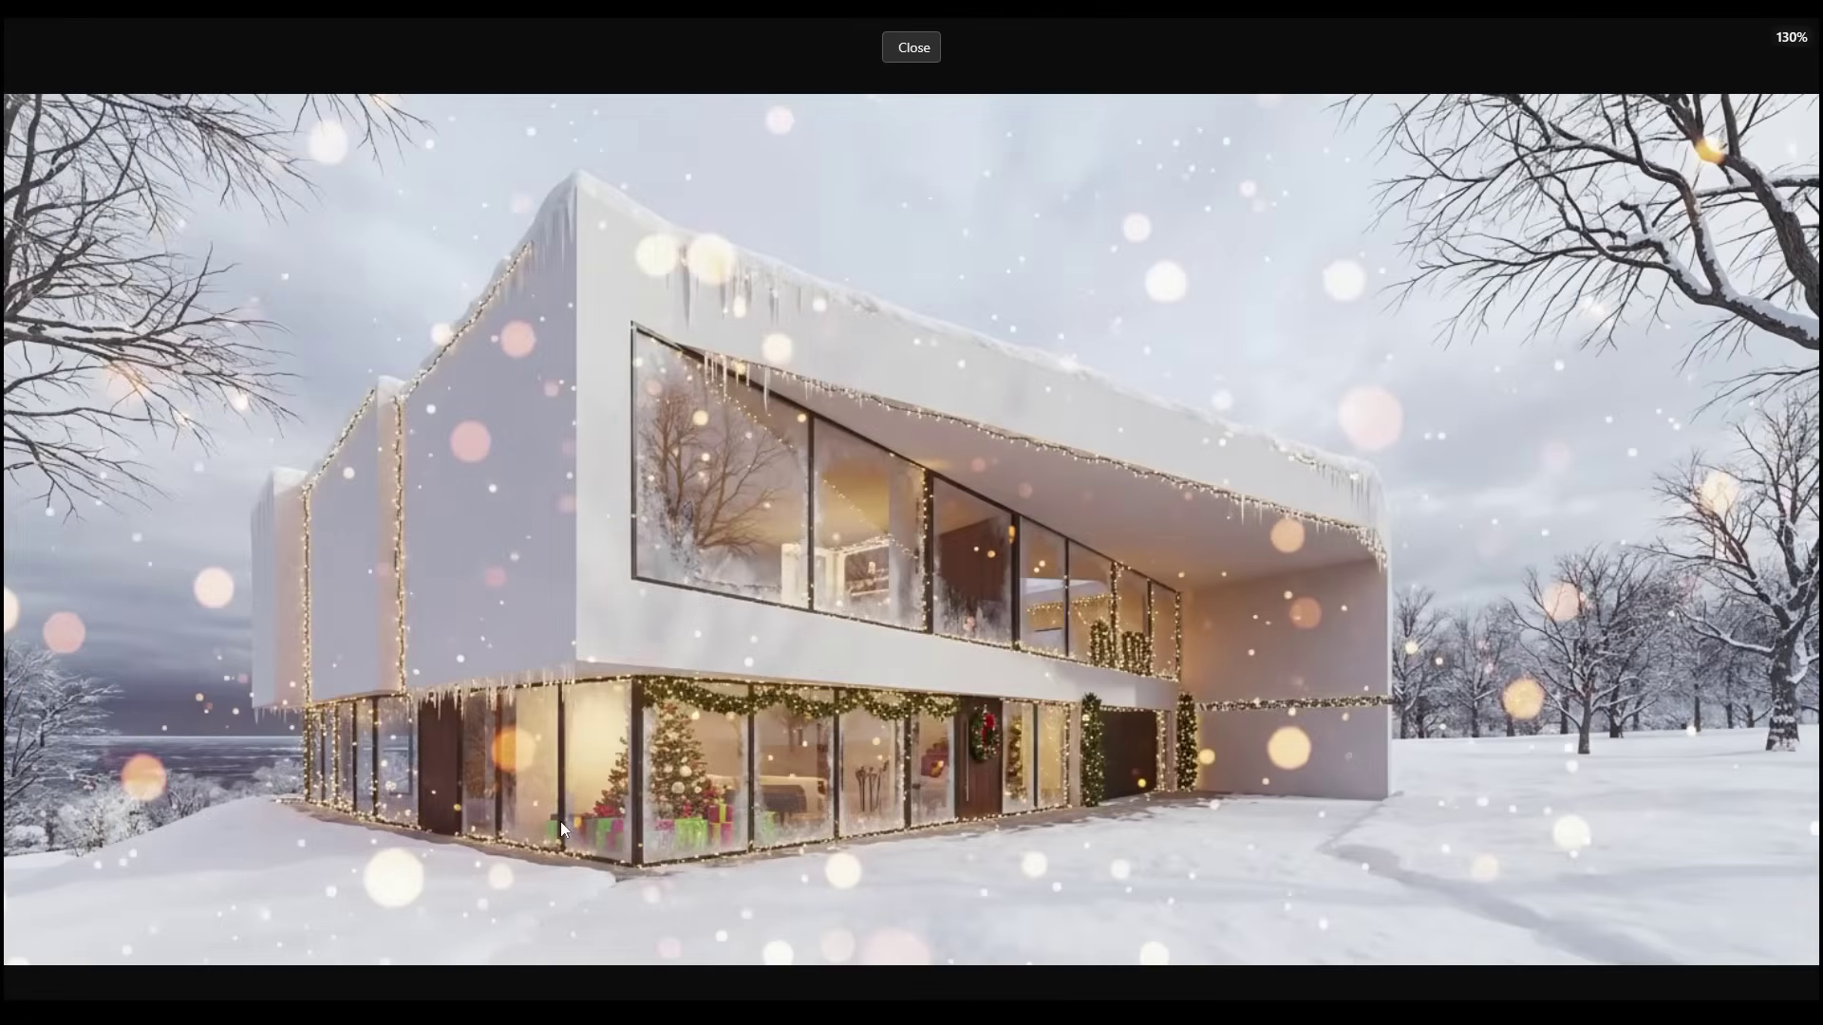
key("Escape")
Select the GPT Image 1.5 Christmas result and examine its details in the enlarged view
scroll(793, 570, "down", 3)
left_click_drag(793, 665, 867, 222)
left_click(807, 561)
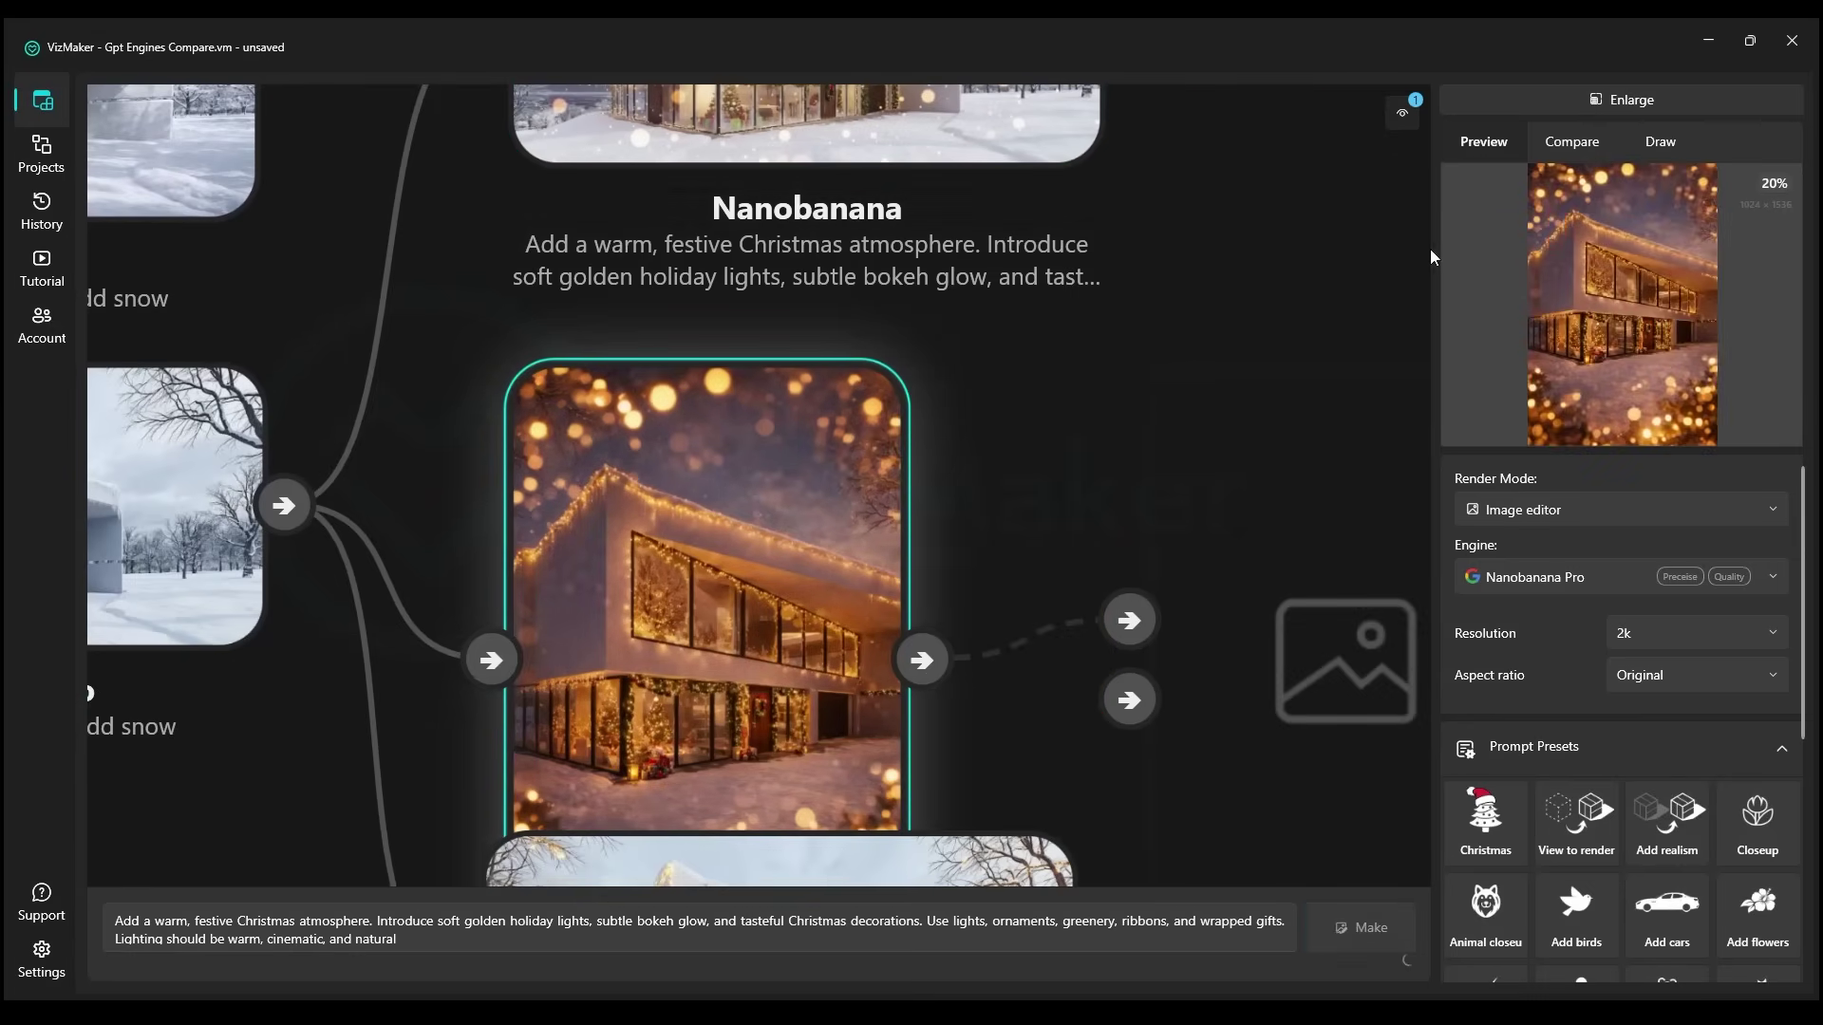
left_click(1605, 290)
scroll(1073, 261, "up", 5)
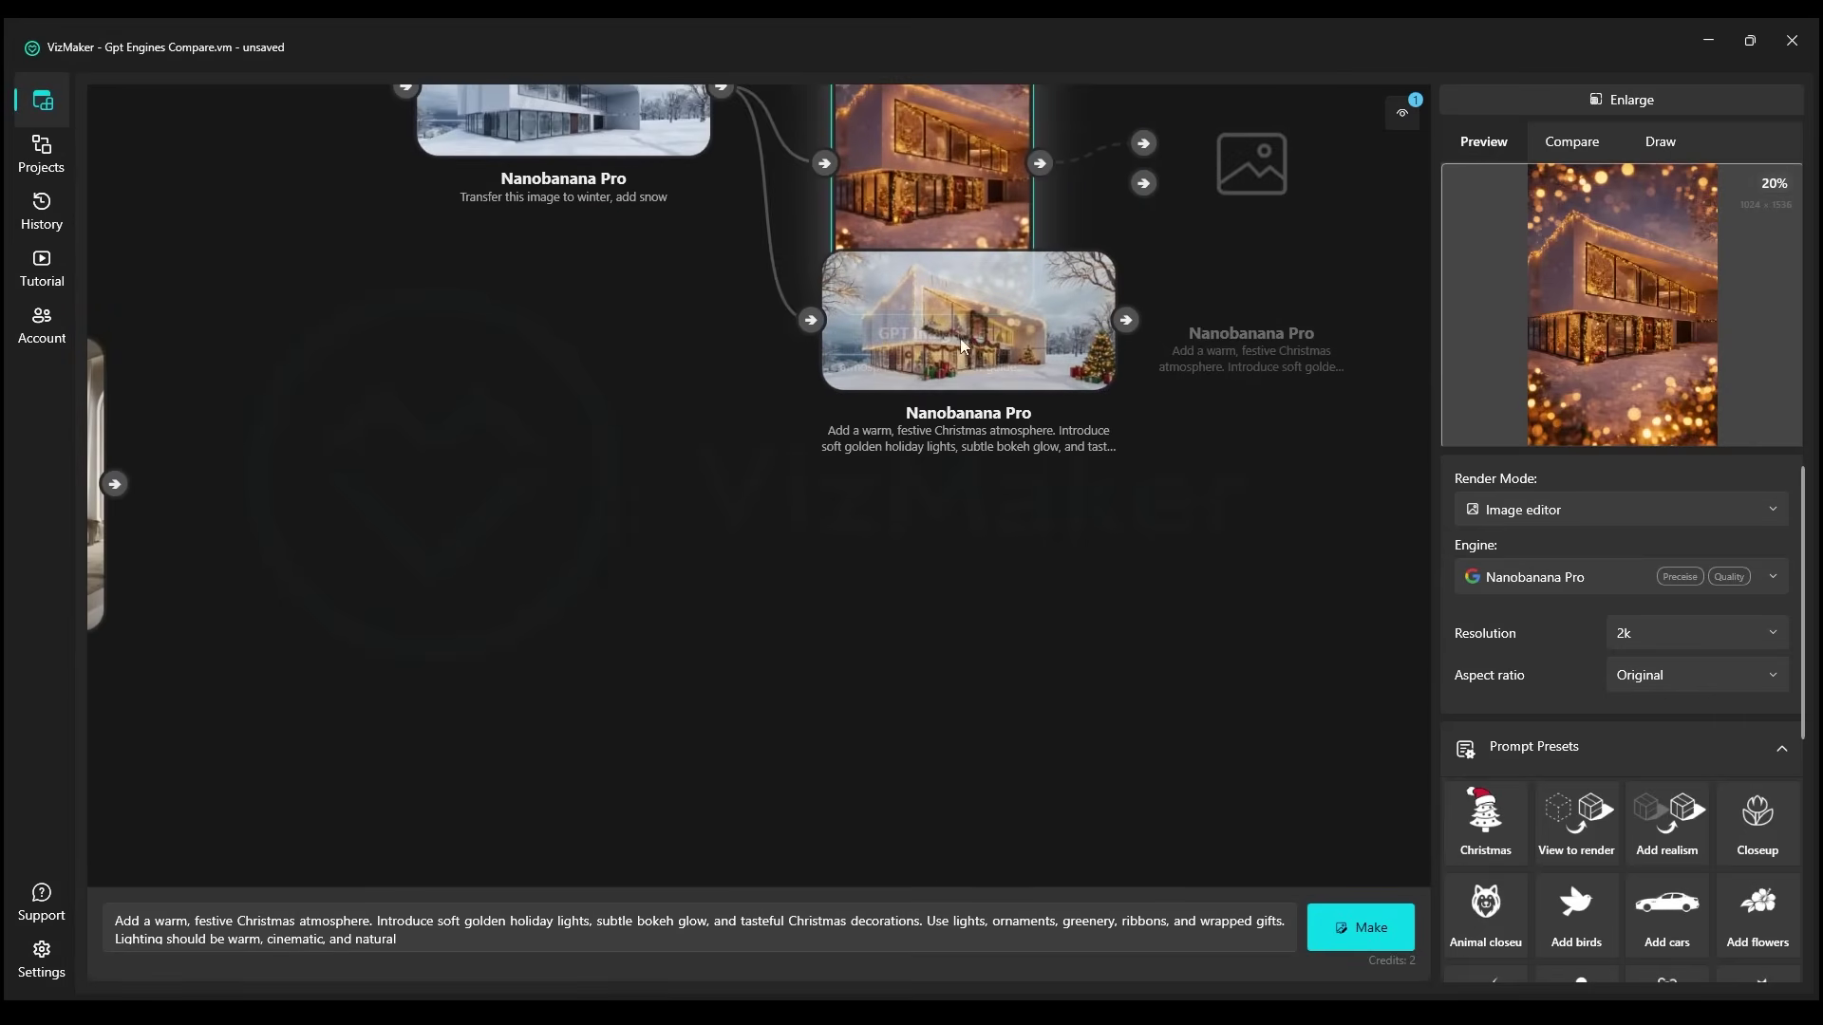
Move the Nanobanana Pro Christmas result clear of the GPT Image 1.5 one and examine it full-screen
left_click_drag(960, 333, 960, 446)
left_click(960, 446)
left_click(1617, 328)
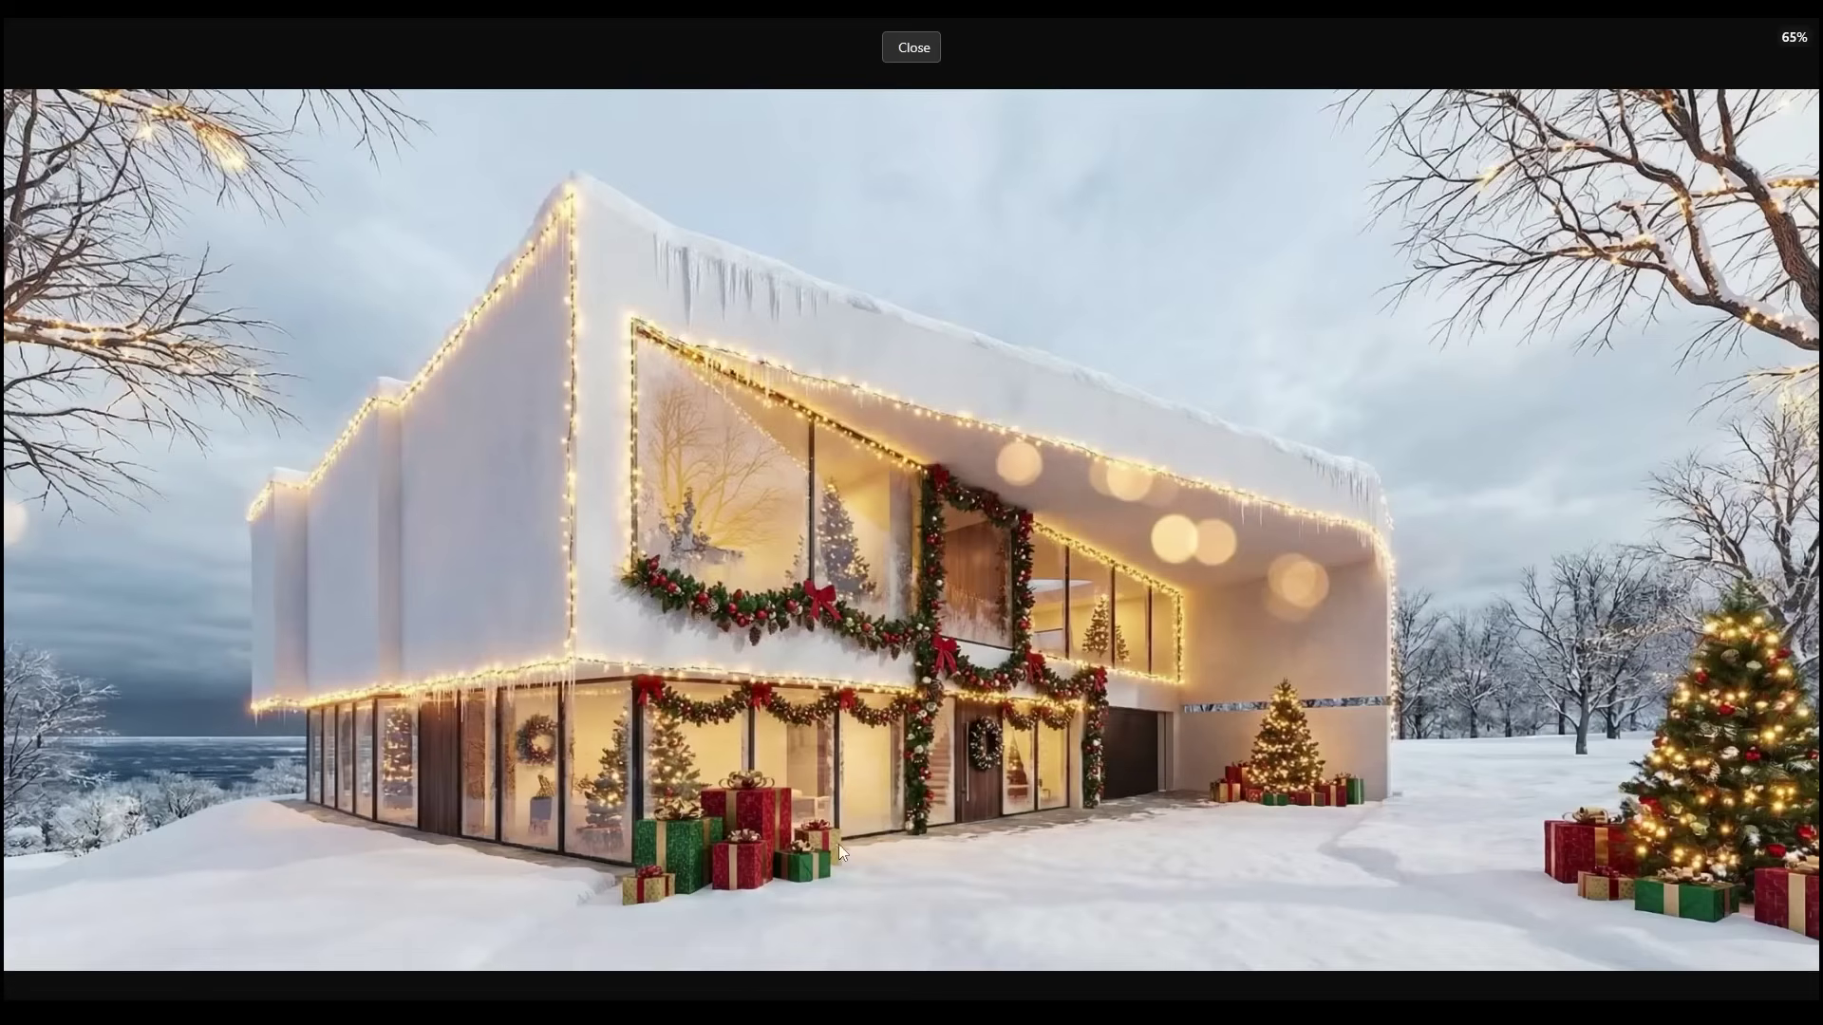
scroll(917, 772, "up", 5)
scroll(981, 838, "down", 5)
key("Escape")
Compare the three Christmas results on the canvas and look over the whole comparison project
scroll(1159, 190, "up", 3)
left_click_drag(1198, 324, 1103, 545)
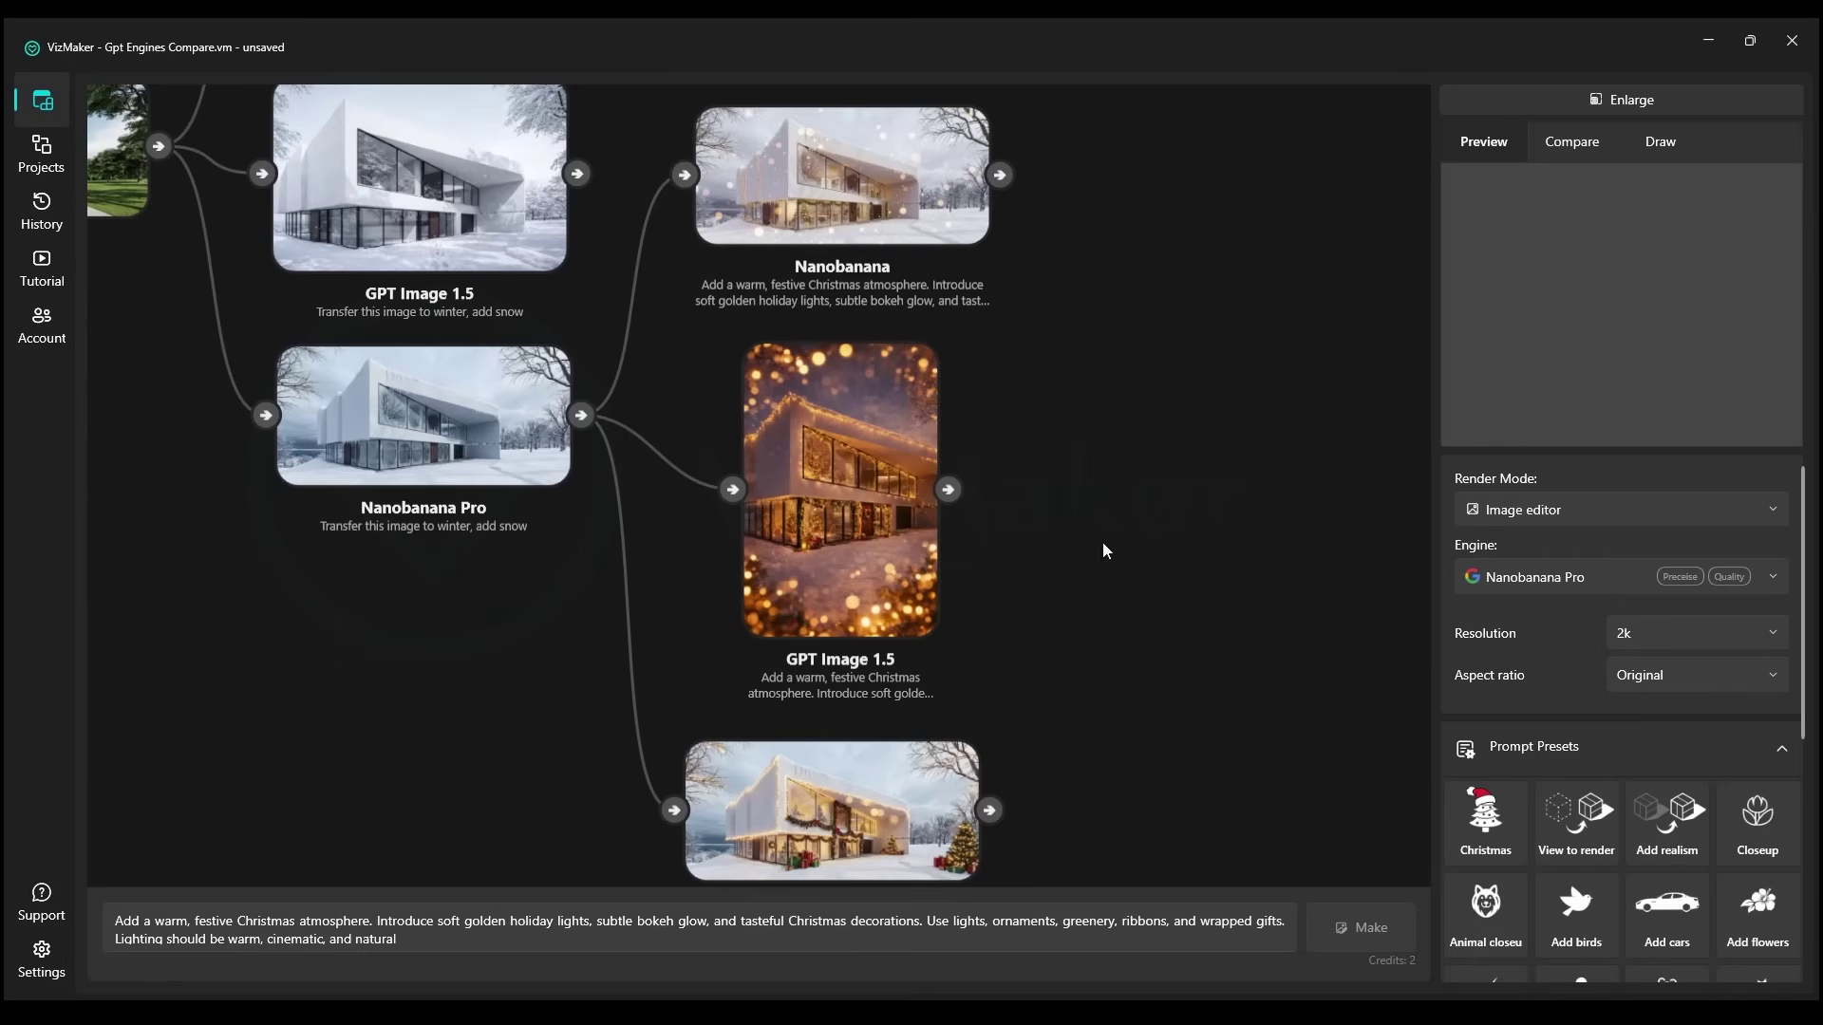
left_click_drag(1051, 701, 1054, 619)
scroll(893, 826, "up", 6)
left_click_drag(782, 820, 808, 680)
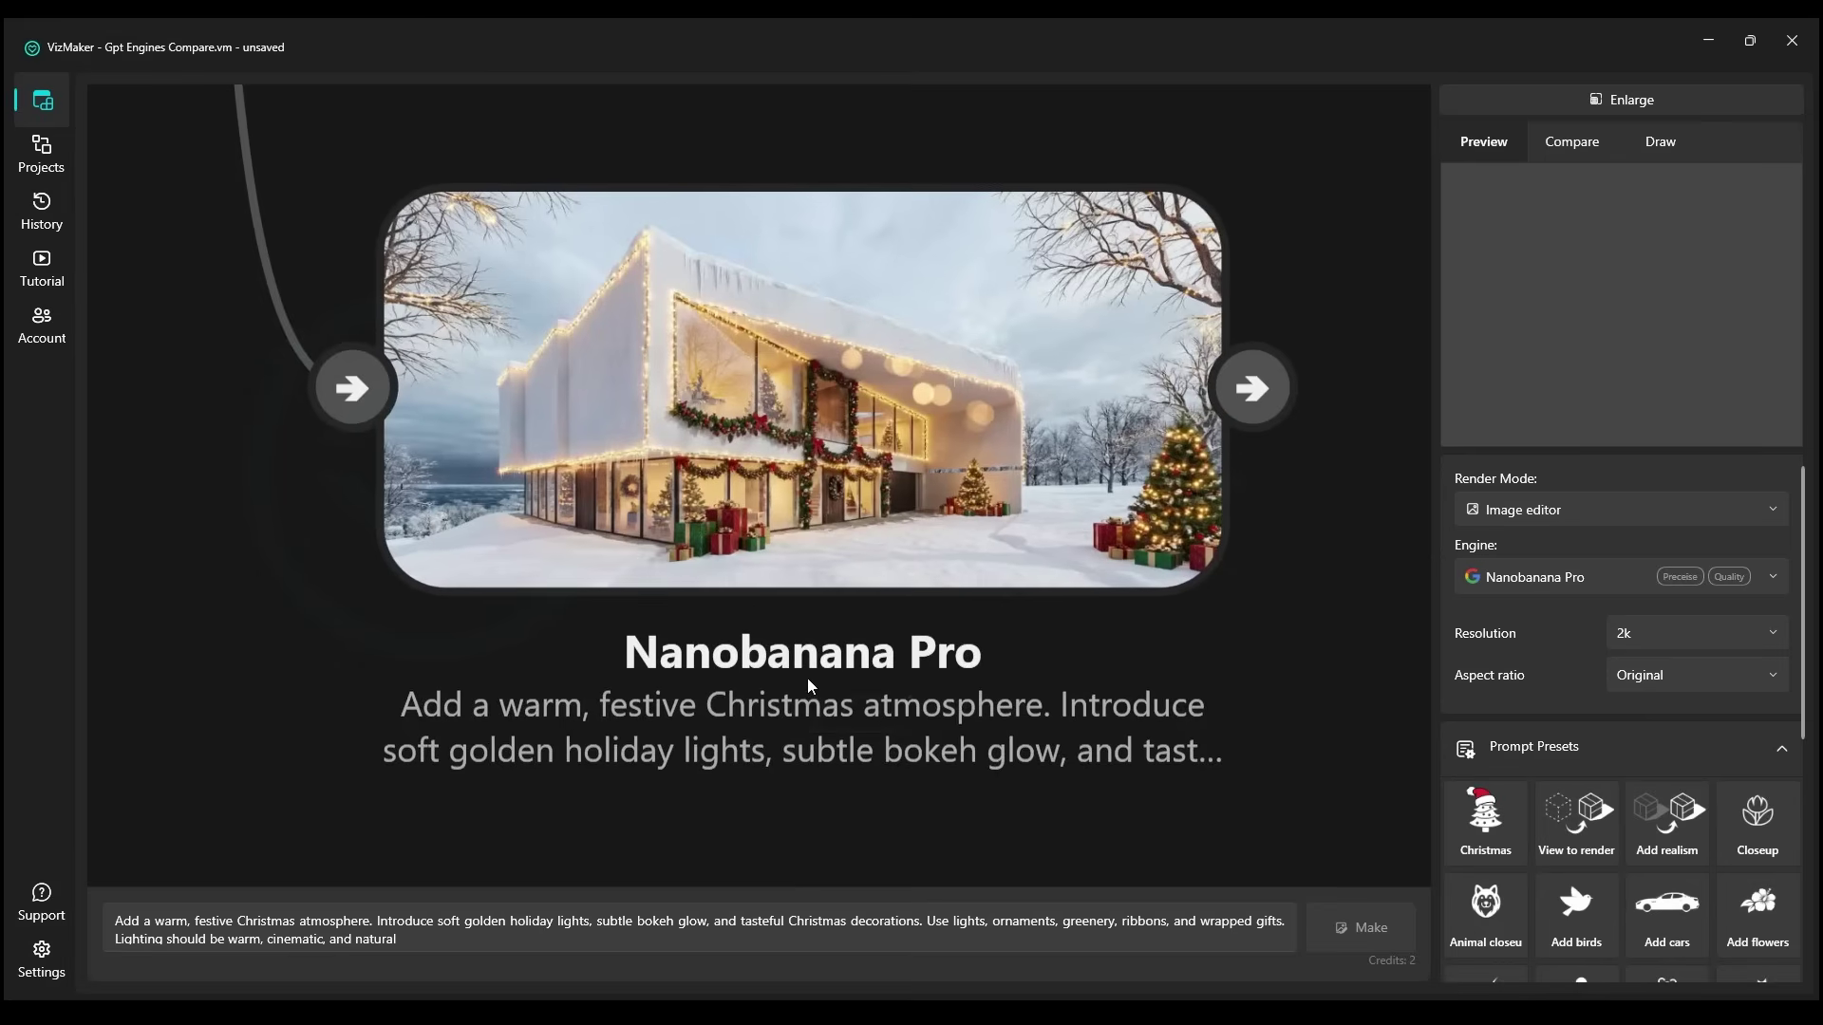
scroll(1364, 690, "down", 6)
left_click_drag(1316, 675, 1075, 805)
left_click_drag(1155, 544, 1127, 627)
scroll(1118, 659, "down", 2)
scroll(1081, 664, "up", 2)
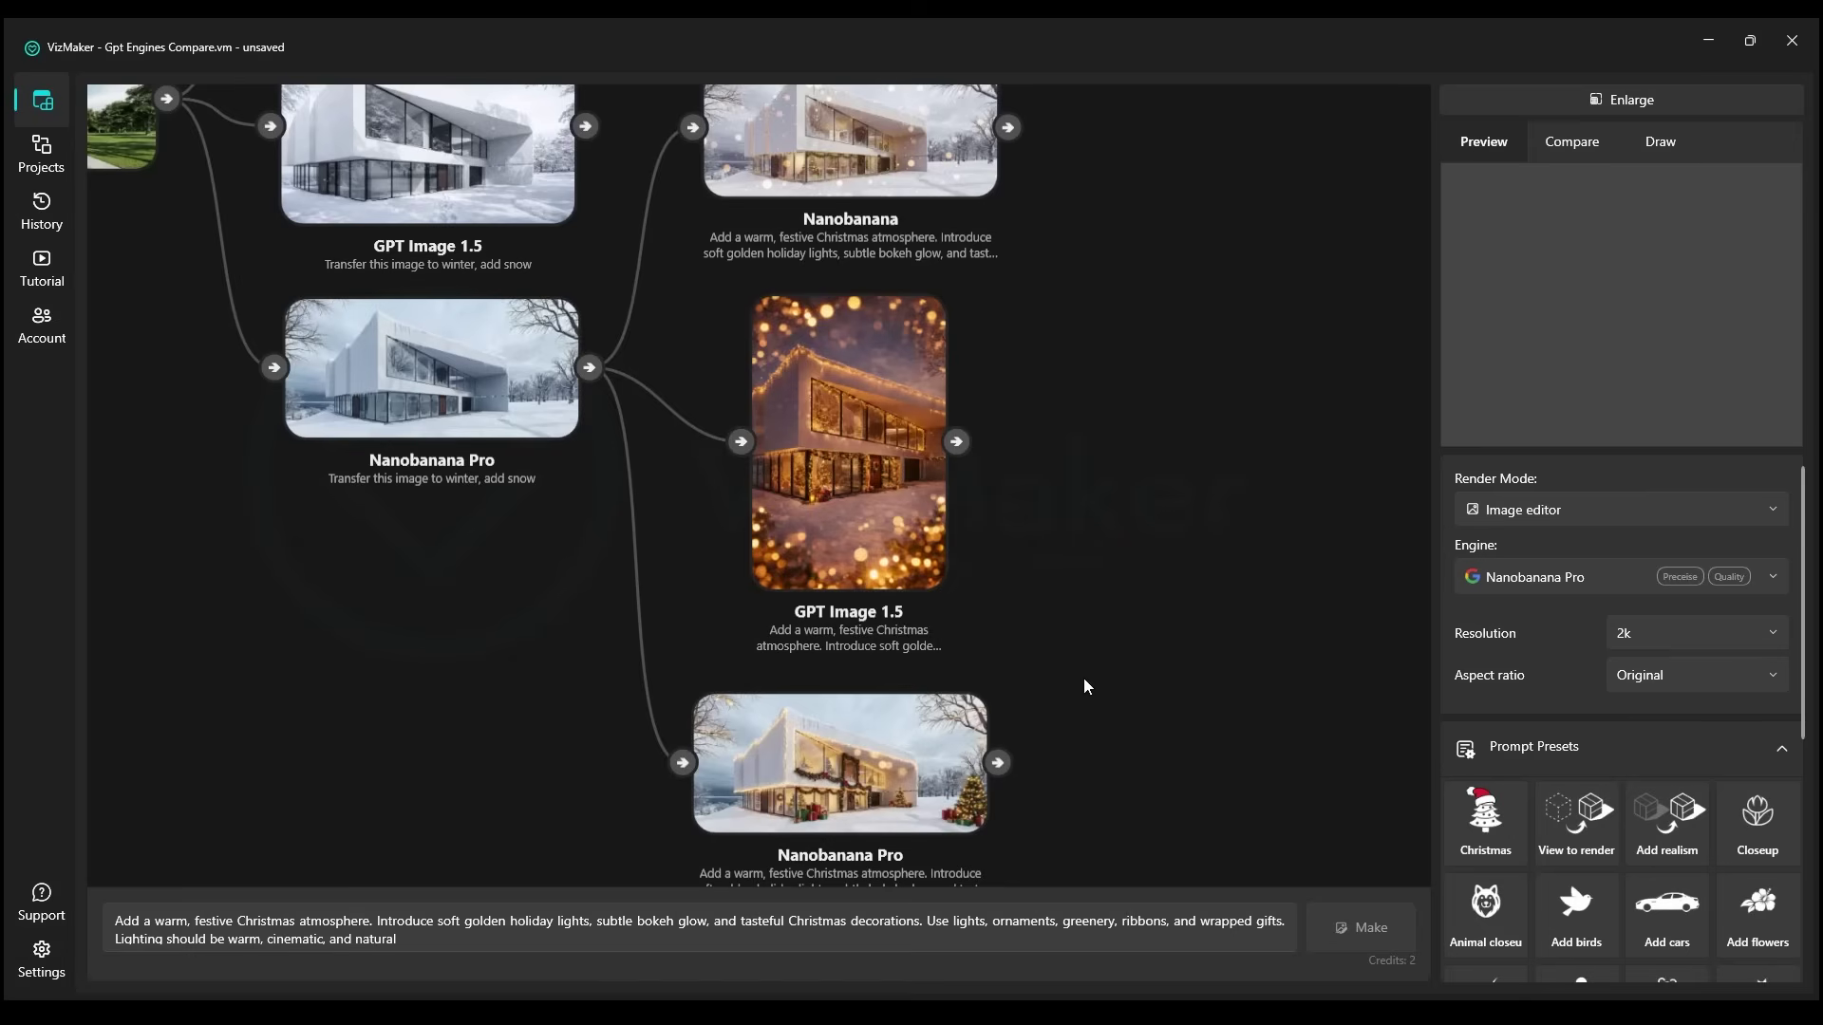
scroll(1109, 606, "down", 6)
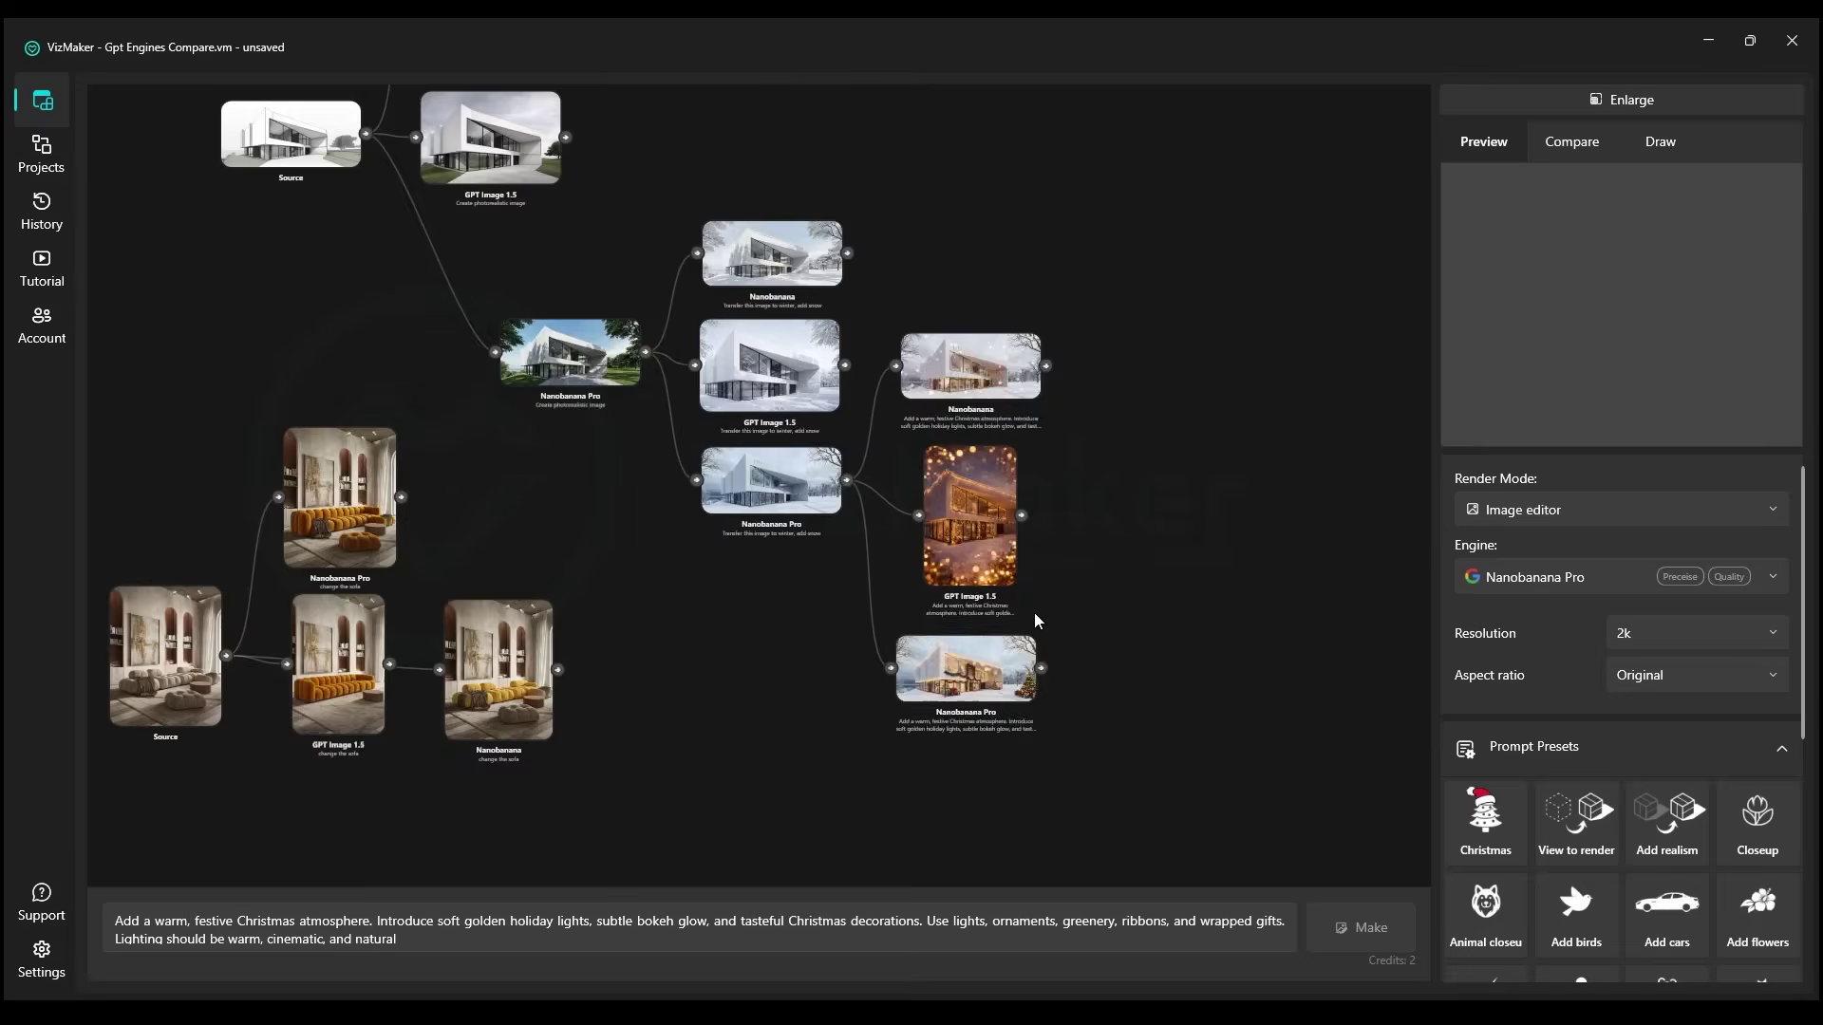
left_click_drag(682, 708, 685, 651)
left_click_drag(687, 471, 704, 533)
scroll(710, 528, "up", 3)
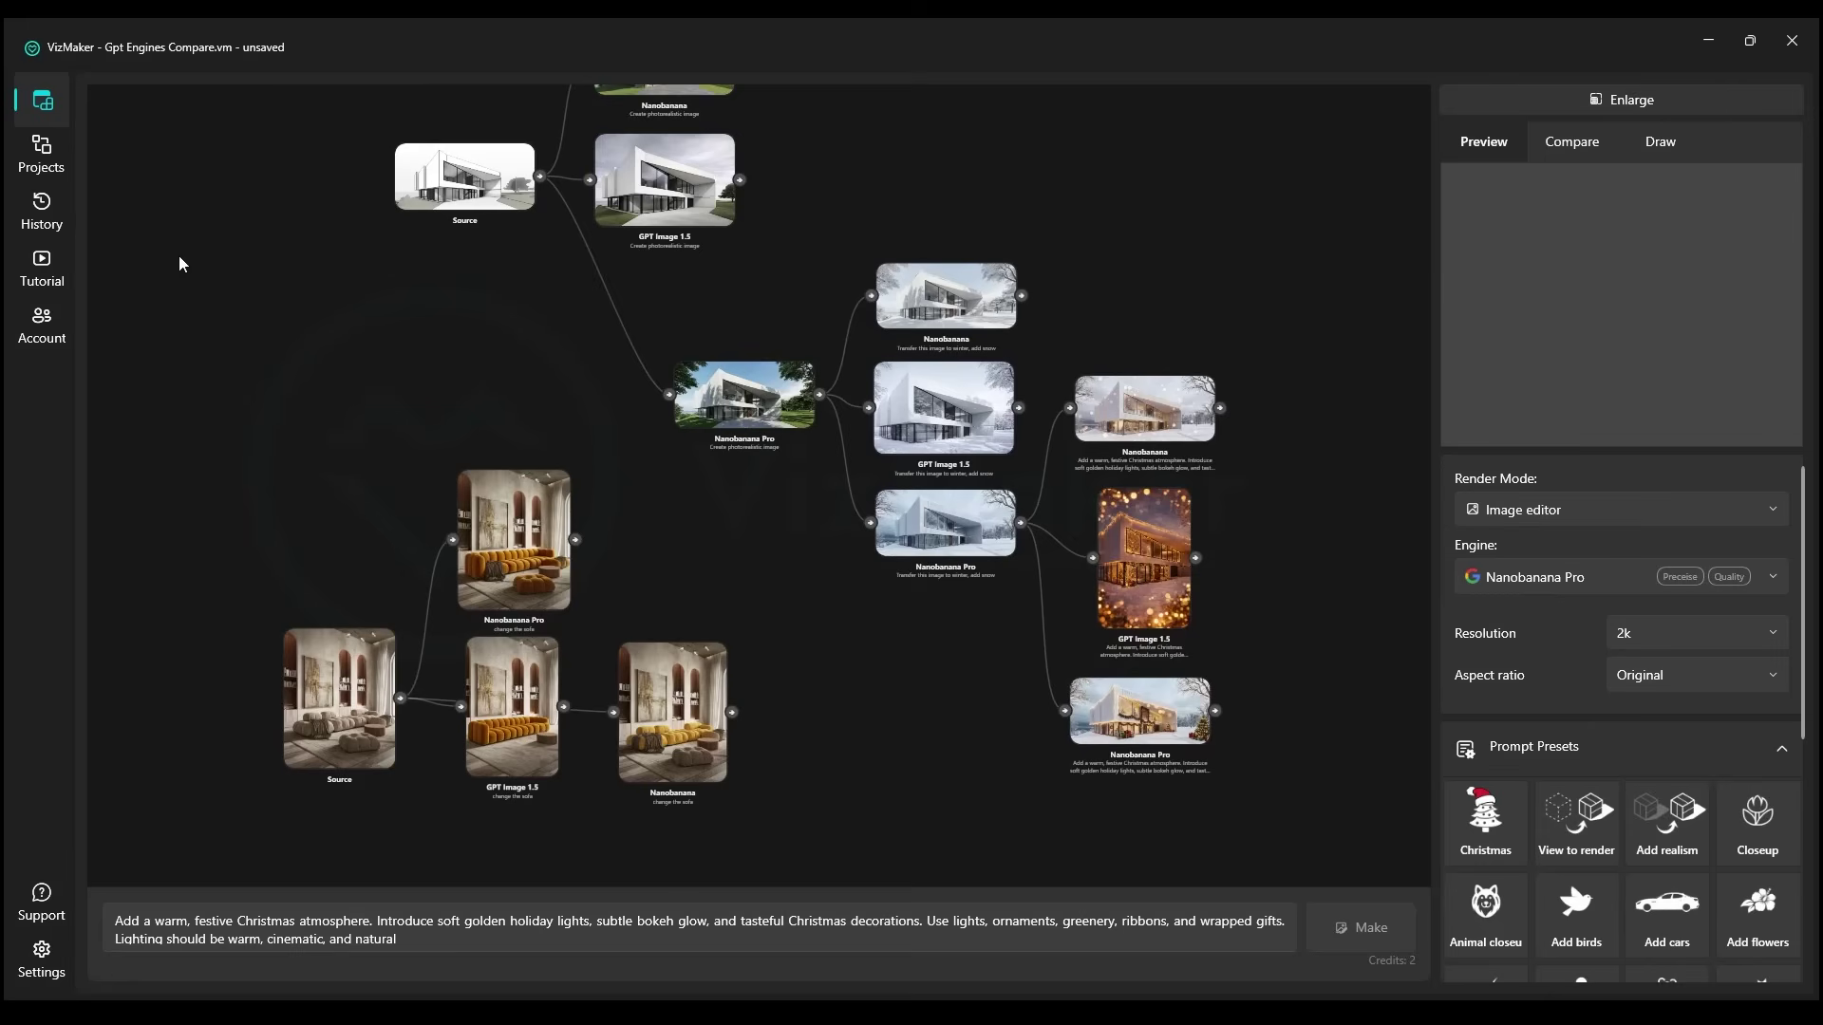
Load the Closeup project from the recent projects, saving the current changes and merging it into the current project
left_click(38, 155)
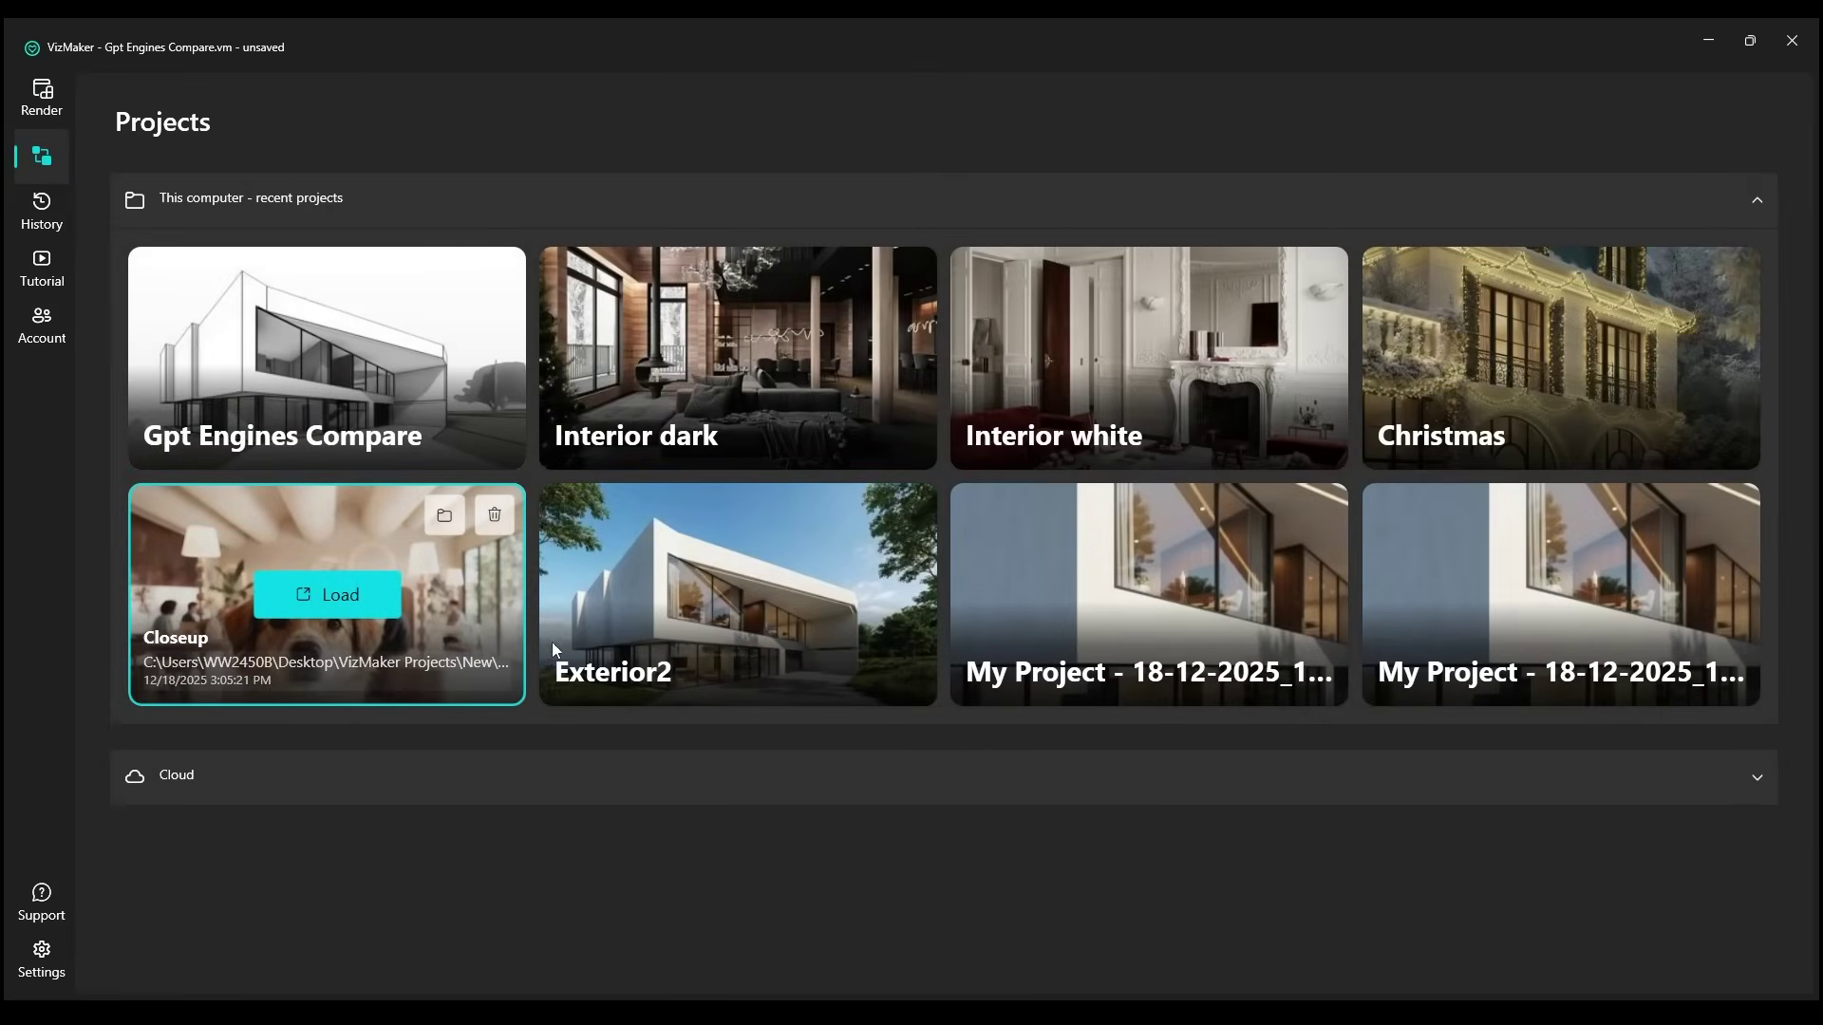
left_click(335, 595)
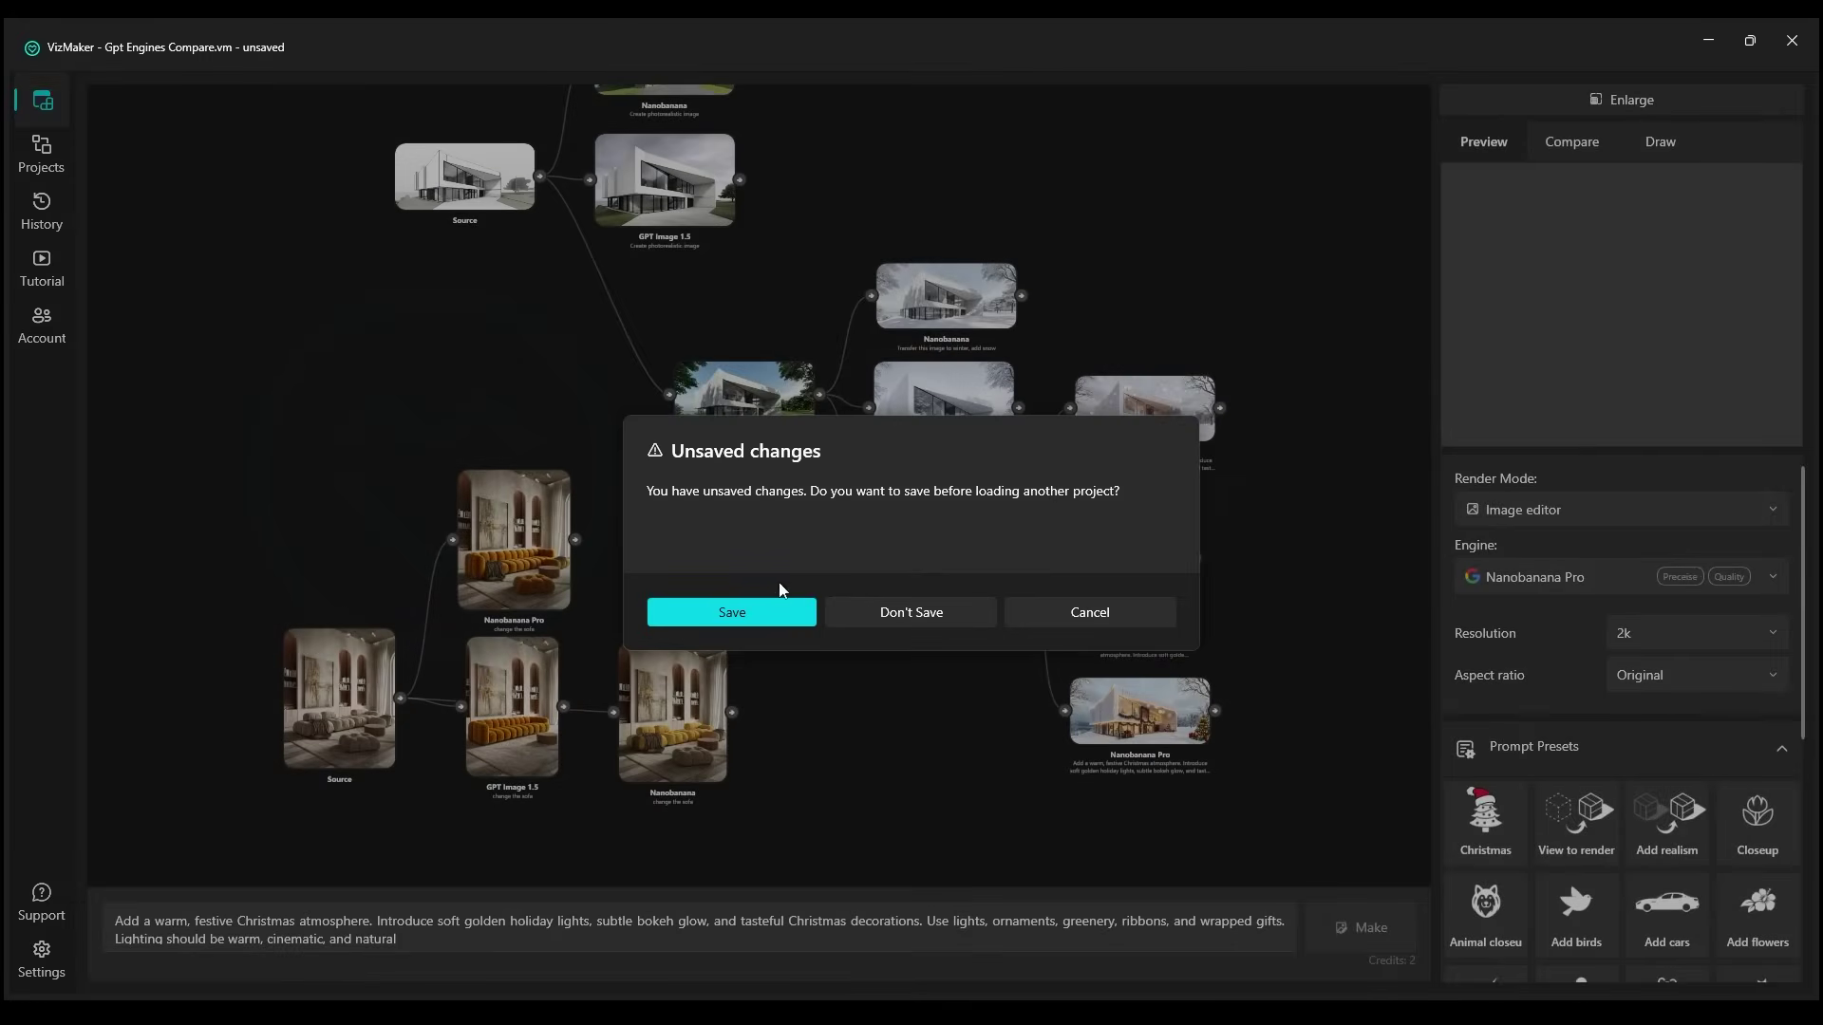
left_click(782, 611)
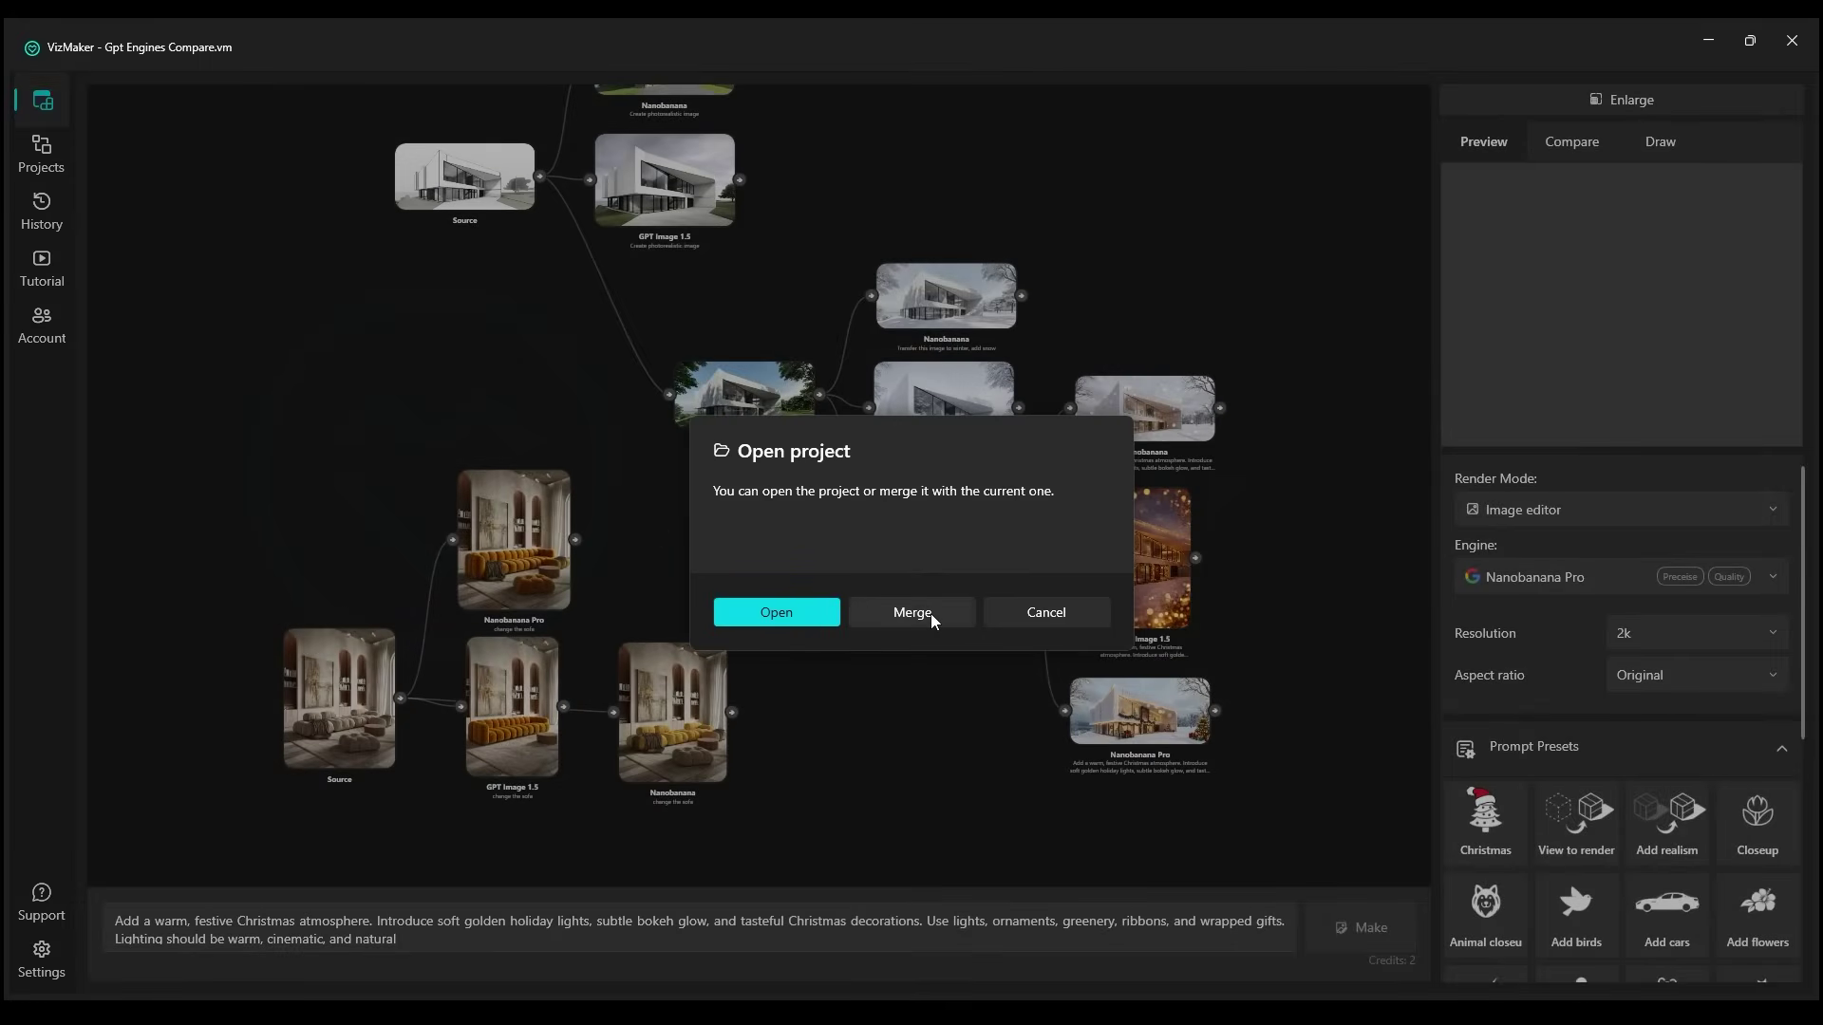
left_click(931, 614)
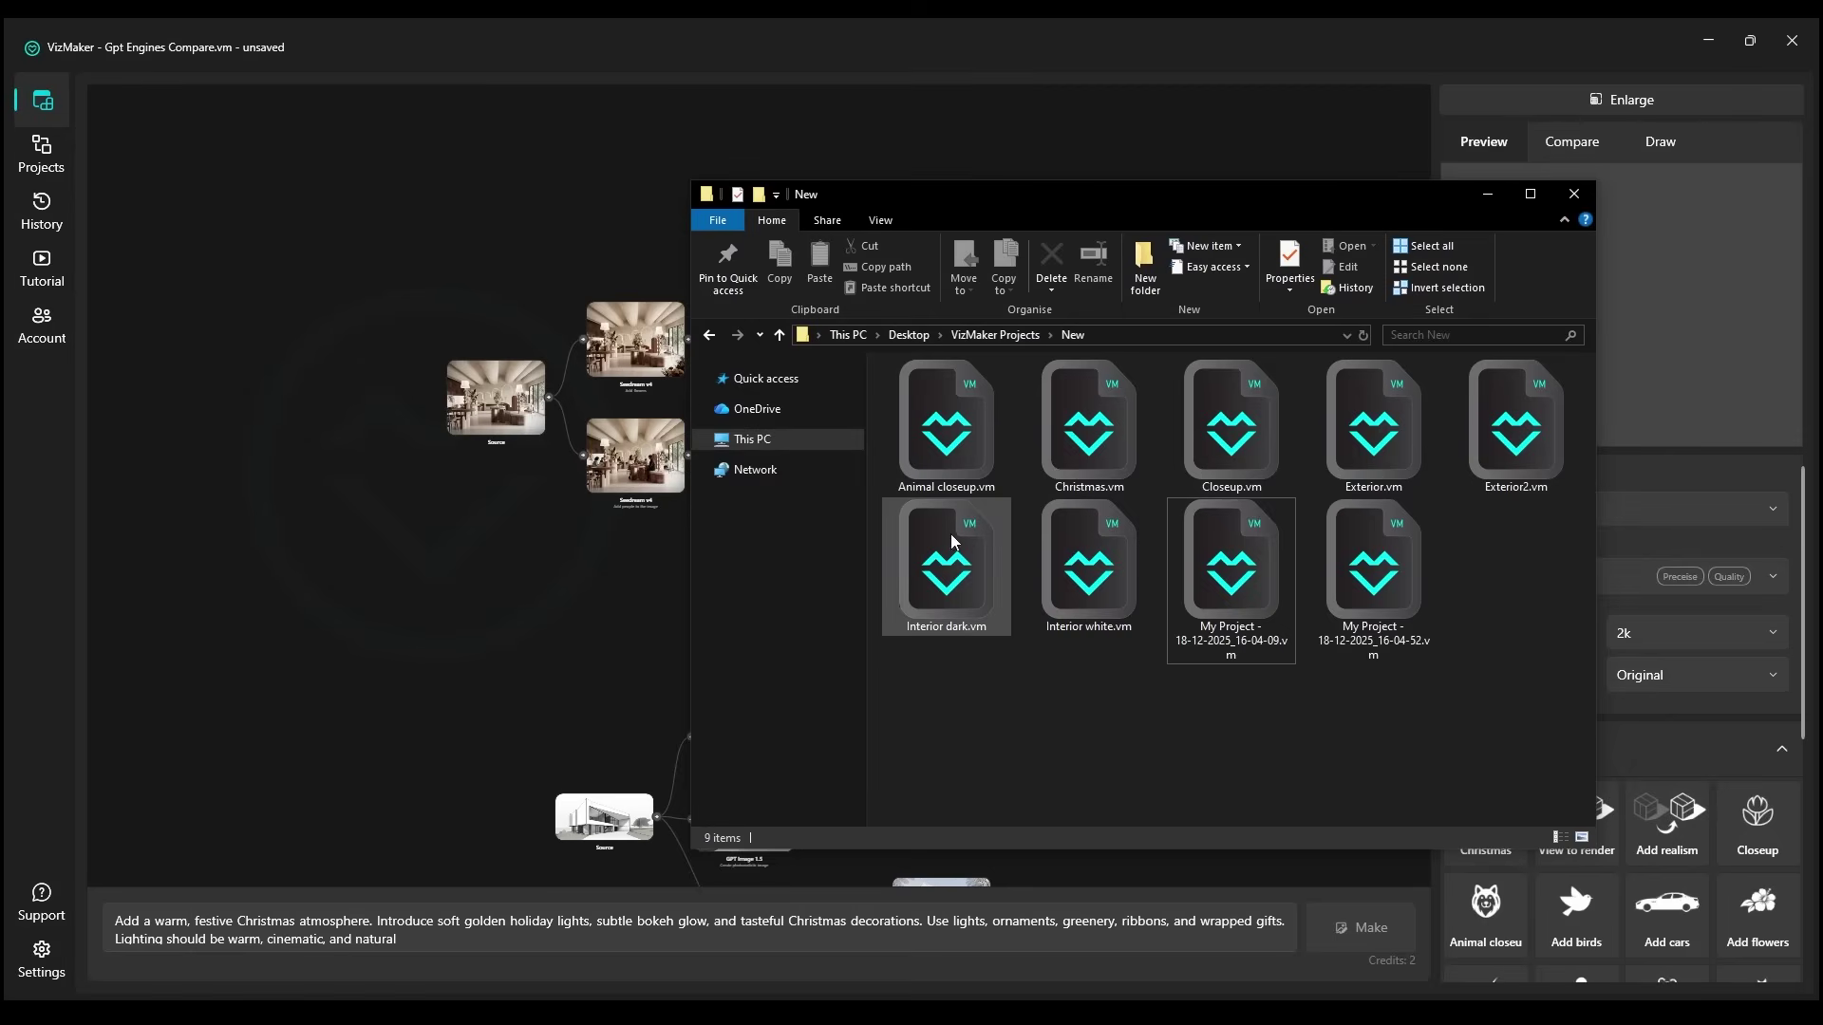
Open Interior dark.vm from the VizMaker Projects folder in place of the current project without saving the changes
left_click_drag(950, 534, 559, 599)
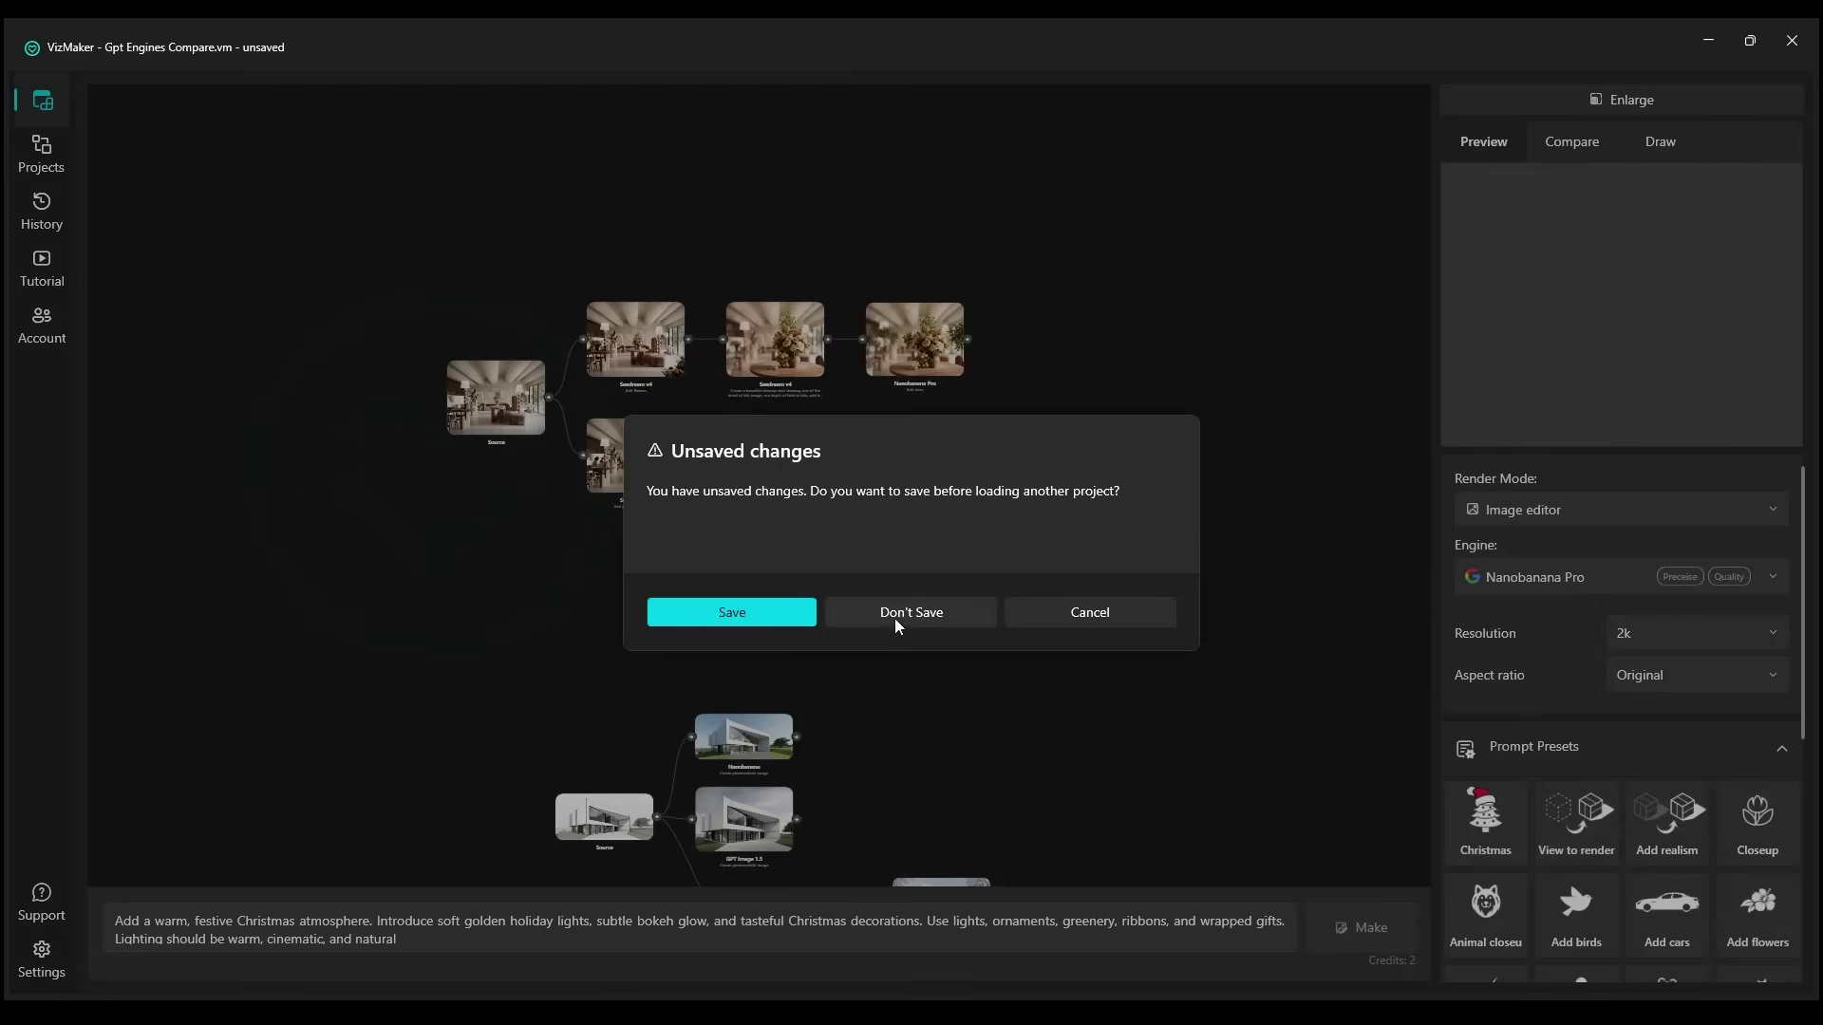
left_click(916, 615)
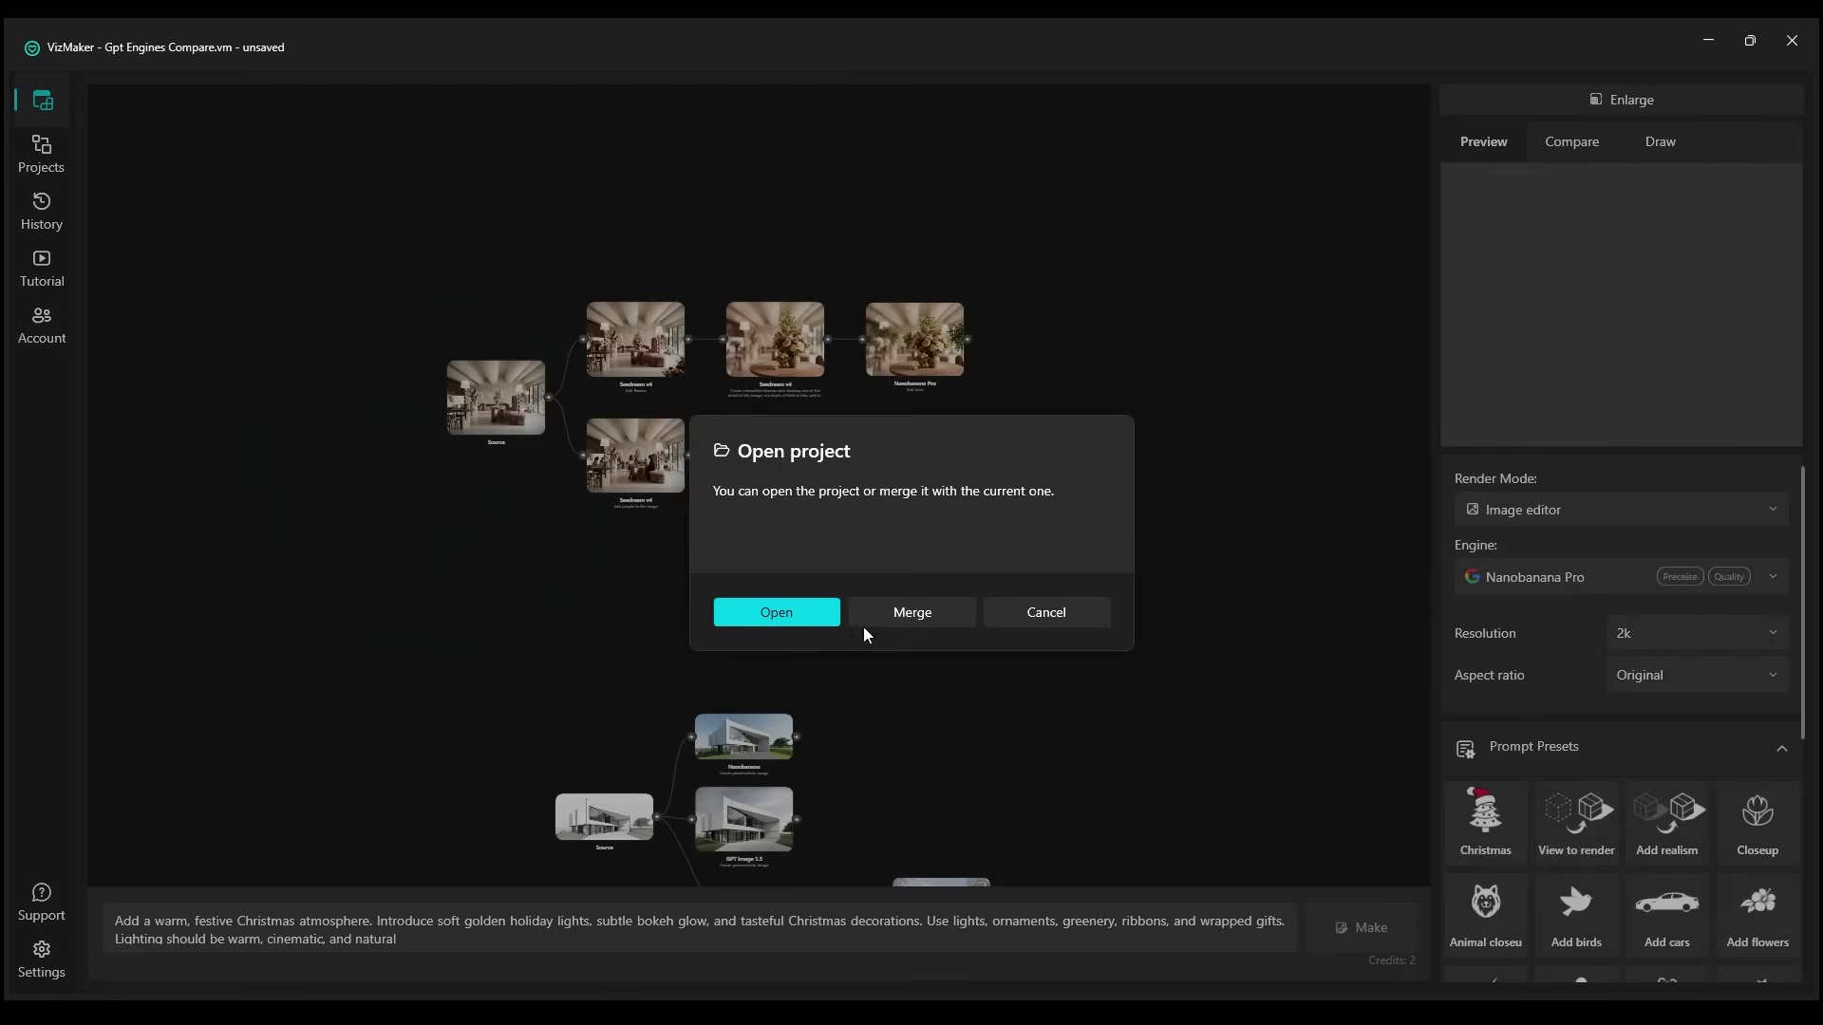
left_click(777, 614)
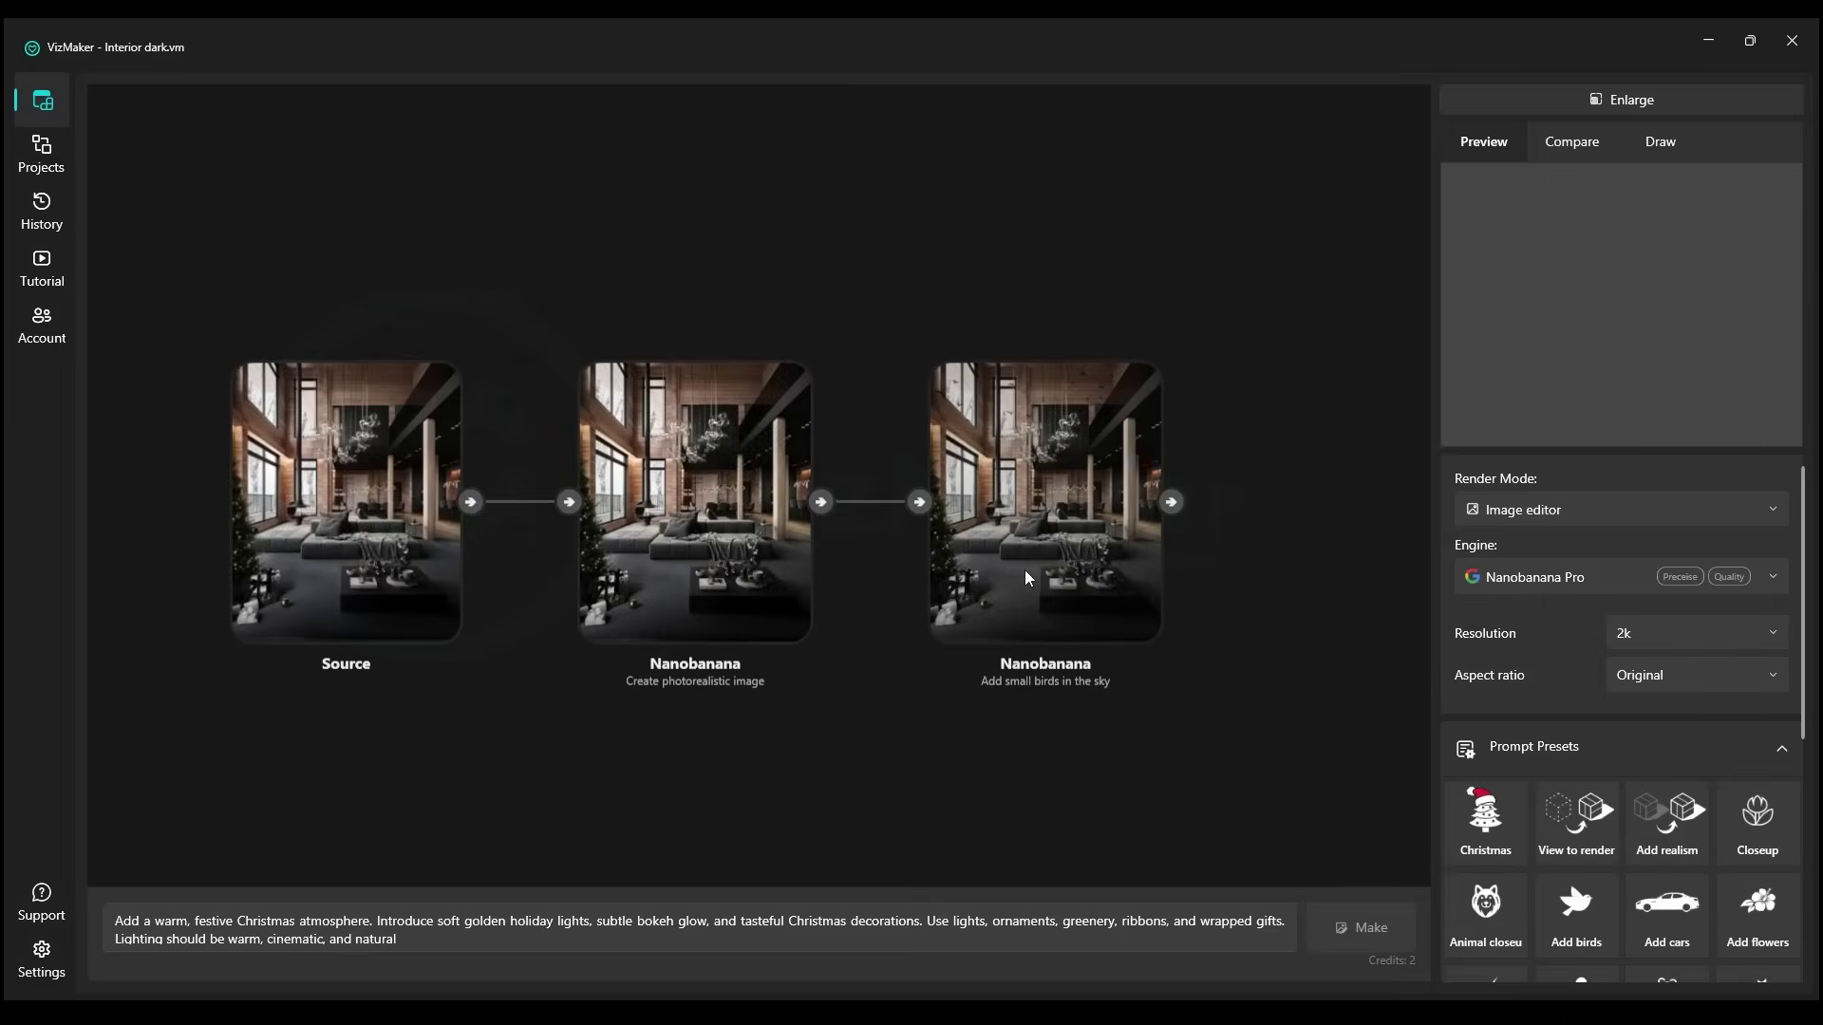
Save the project containing the house renders as Exterior2
key("ctrl+z")
scroll(898, 322, "down", 4)
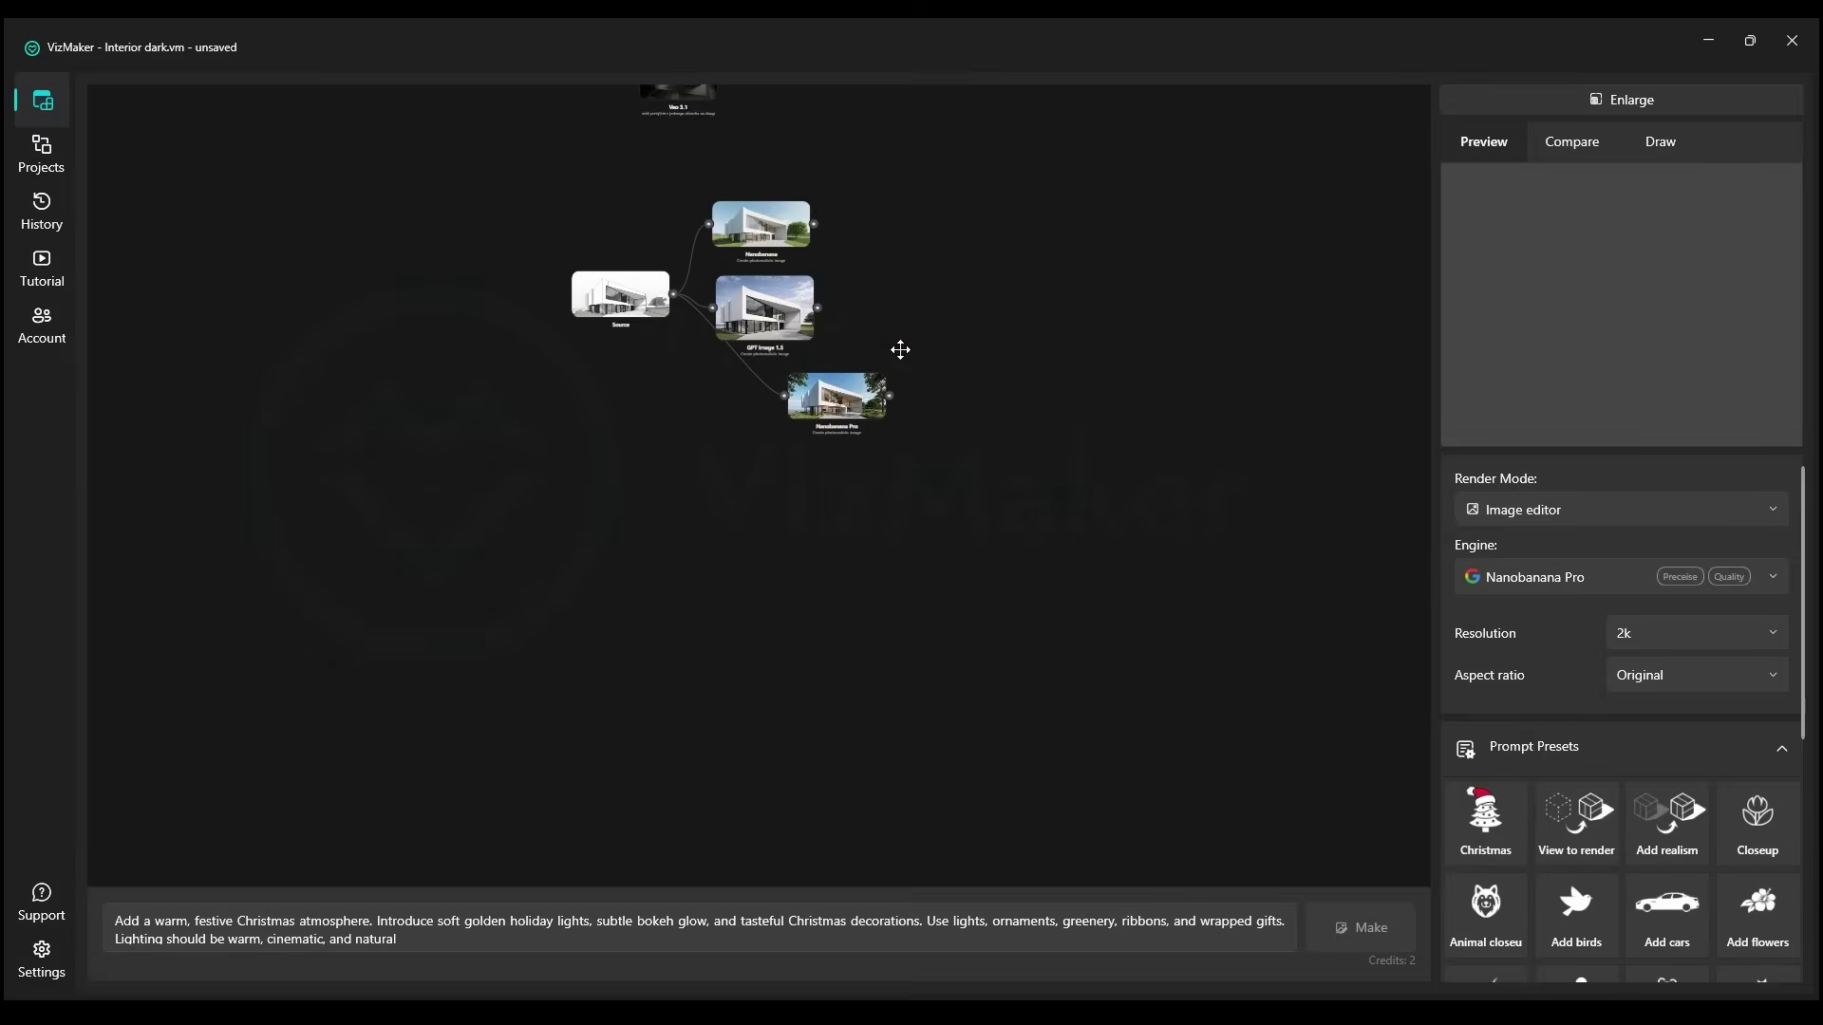
right_click(986, 592)
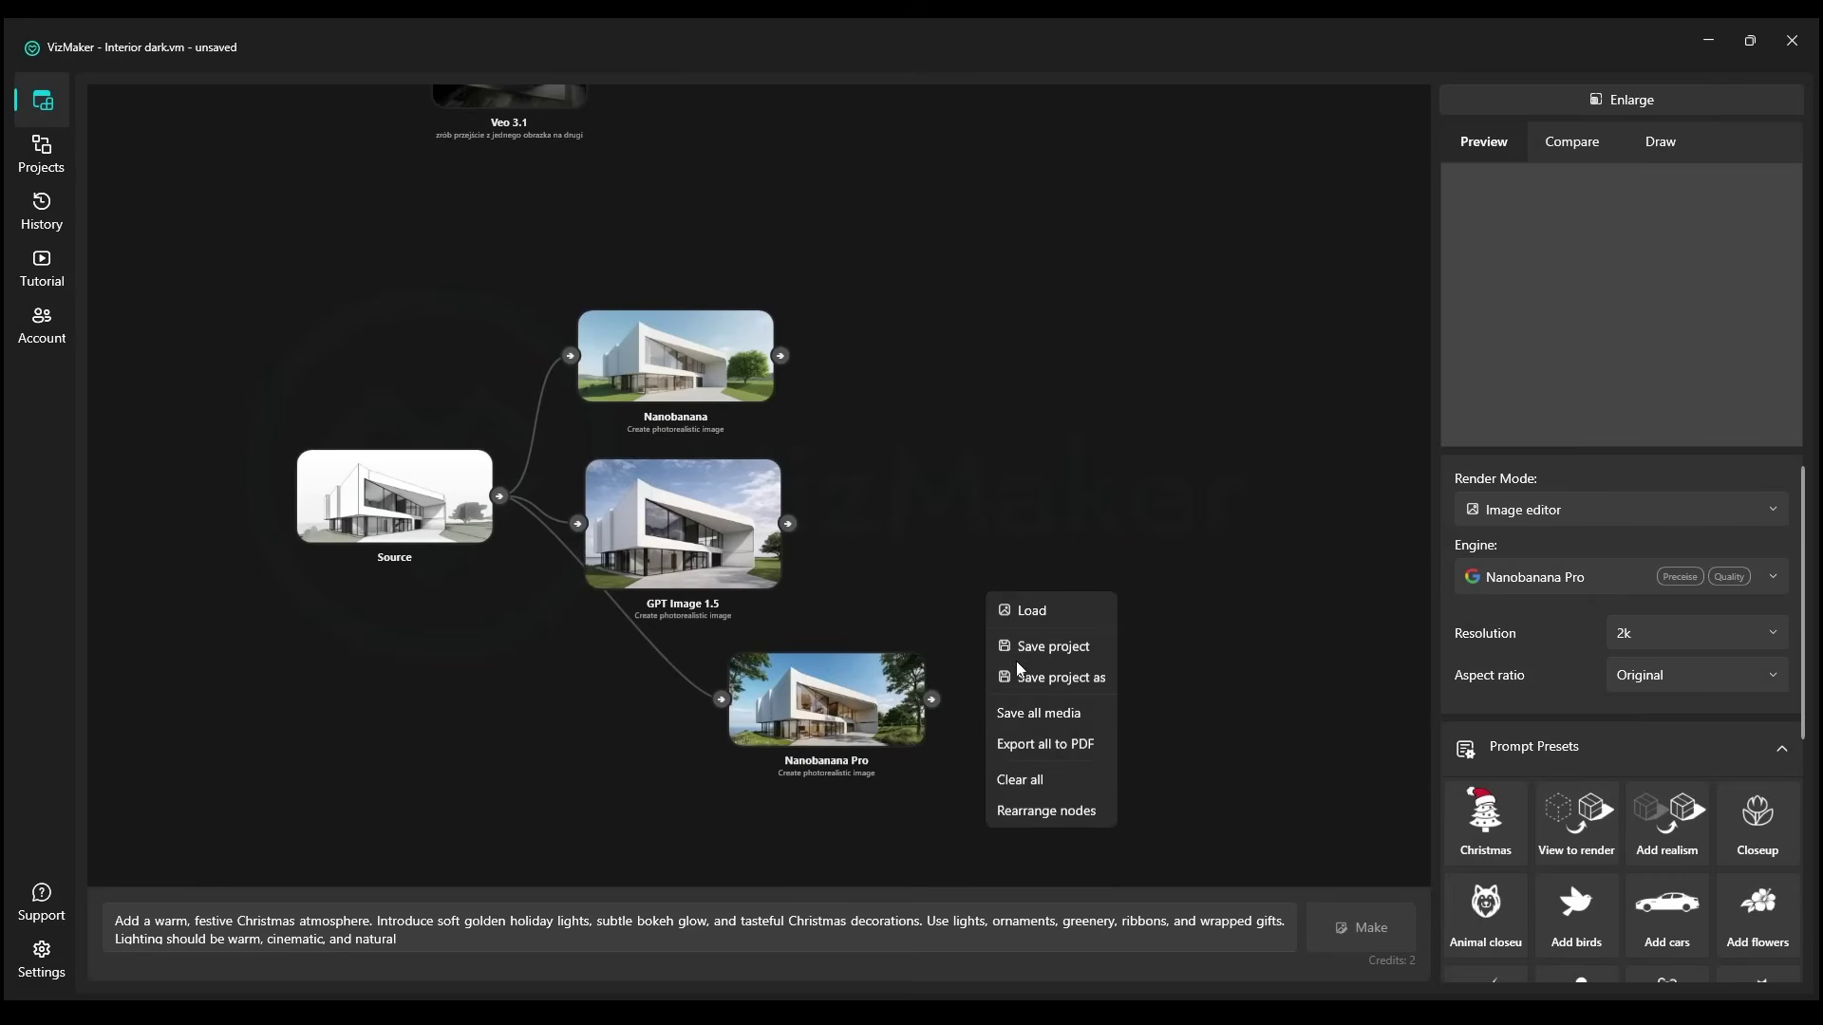
left_click(1049, 647)
Check the recent projects and the Cloud section in the project list, then return to the canvas
left_click(41, 152)
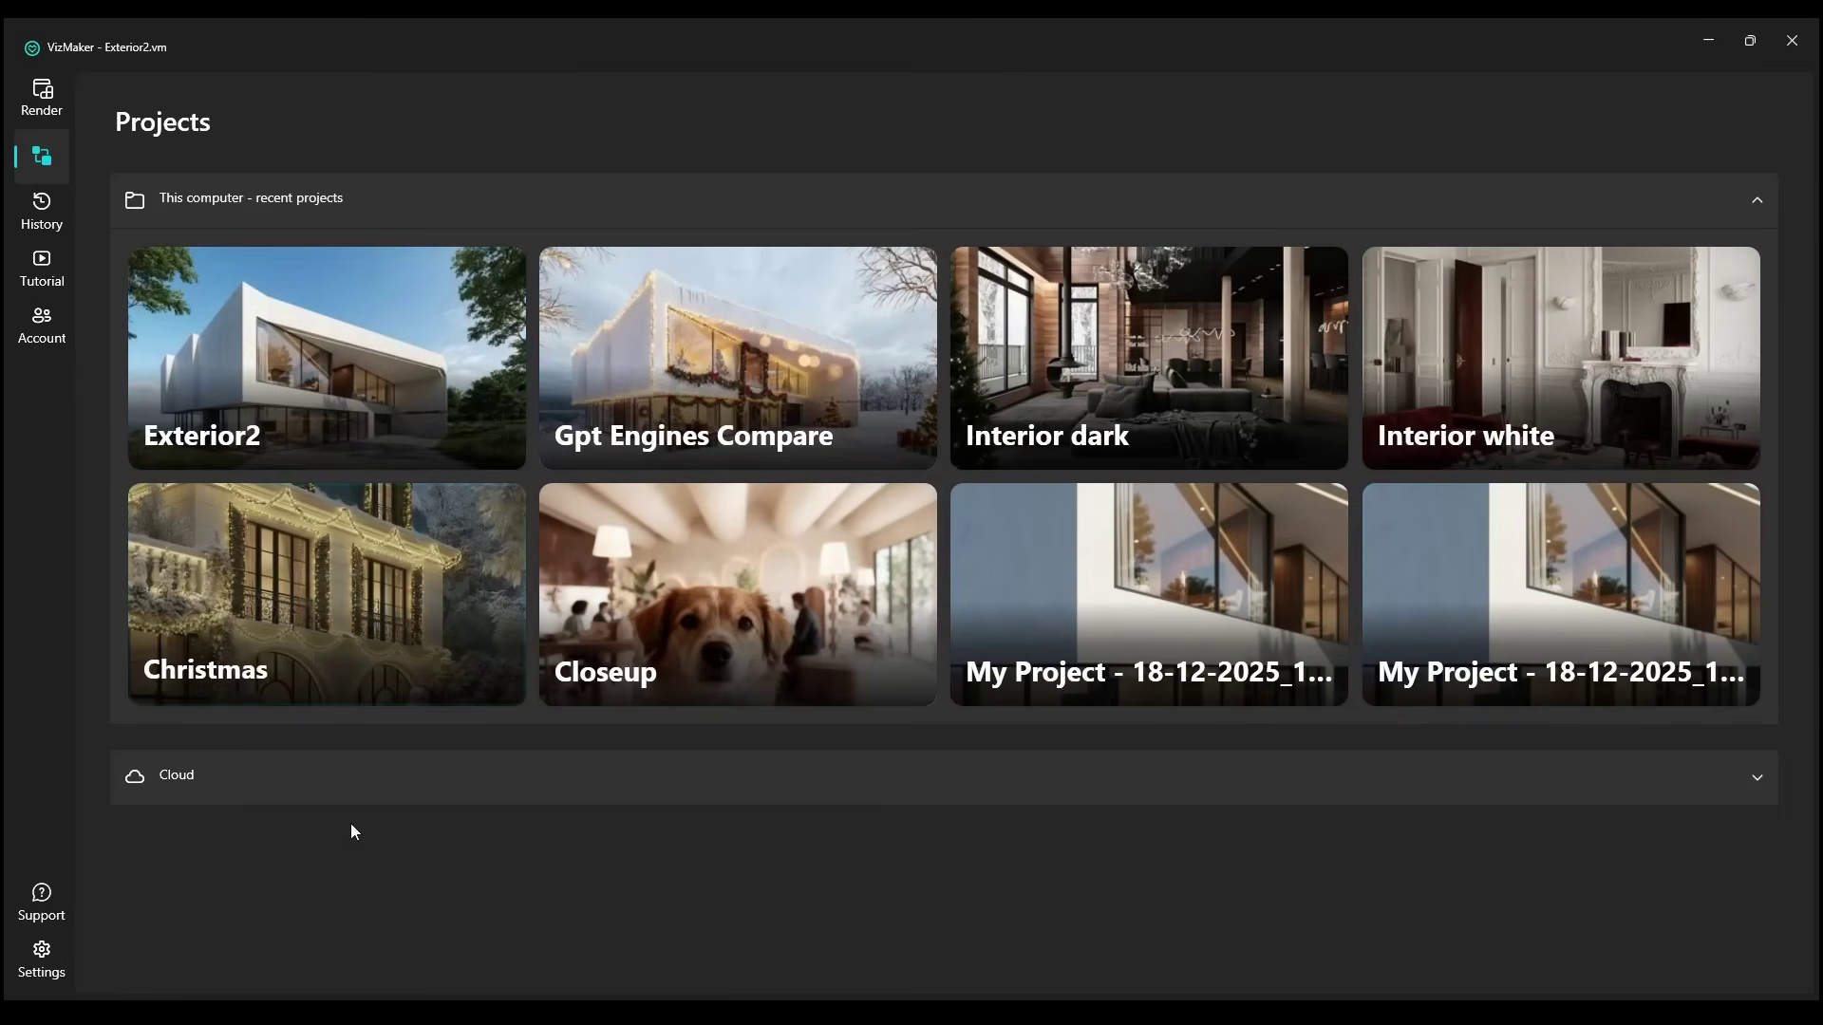
left_click(349, 775)
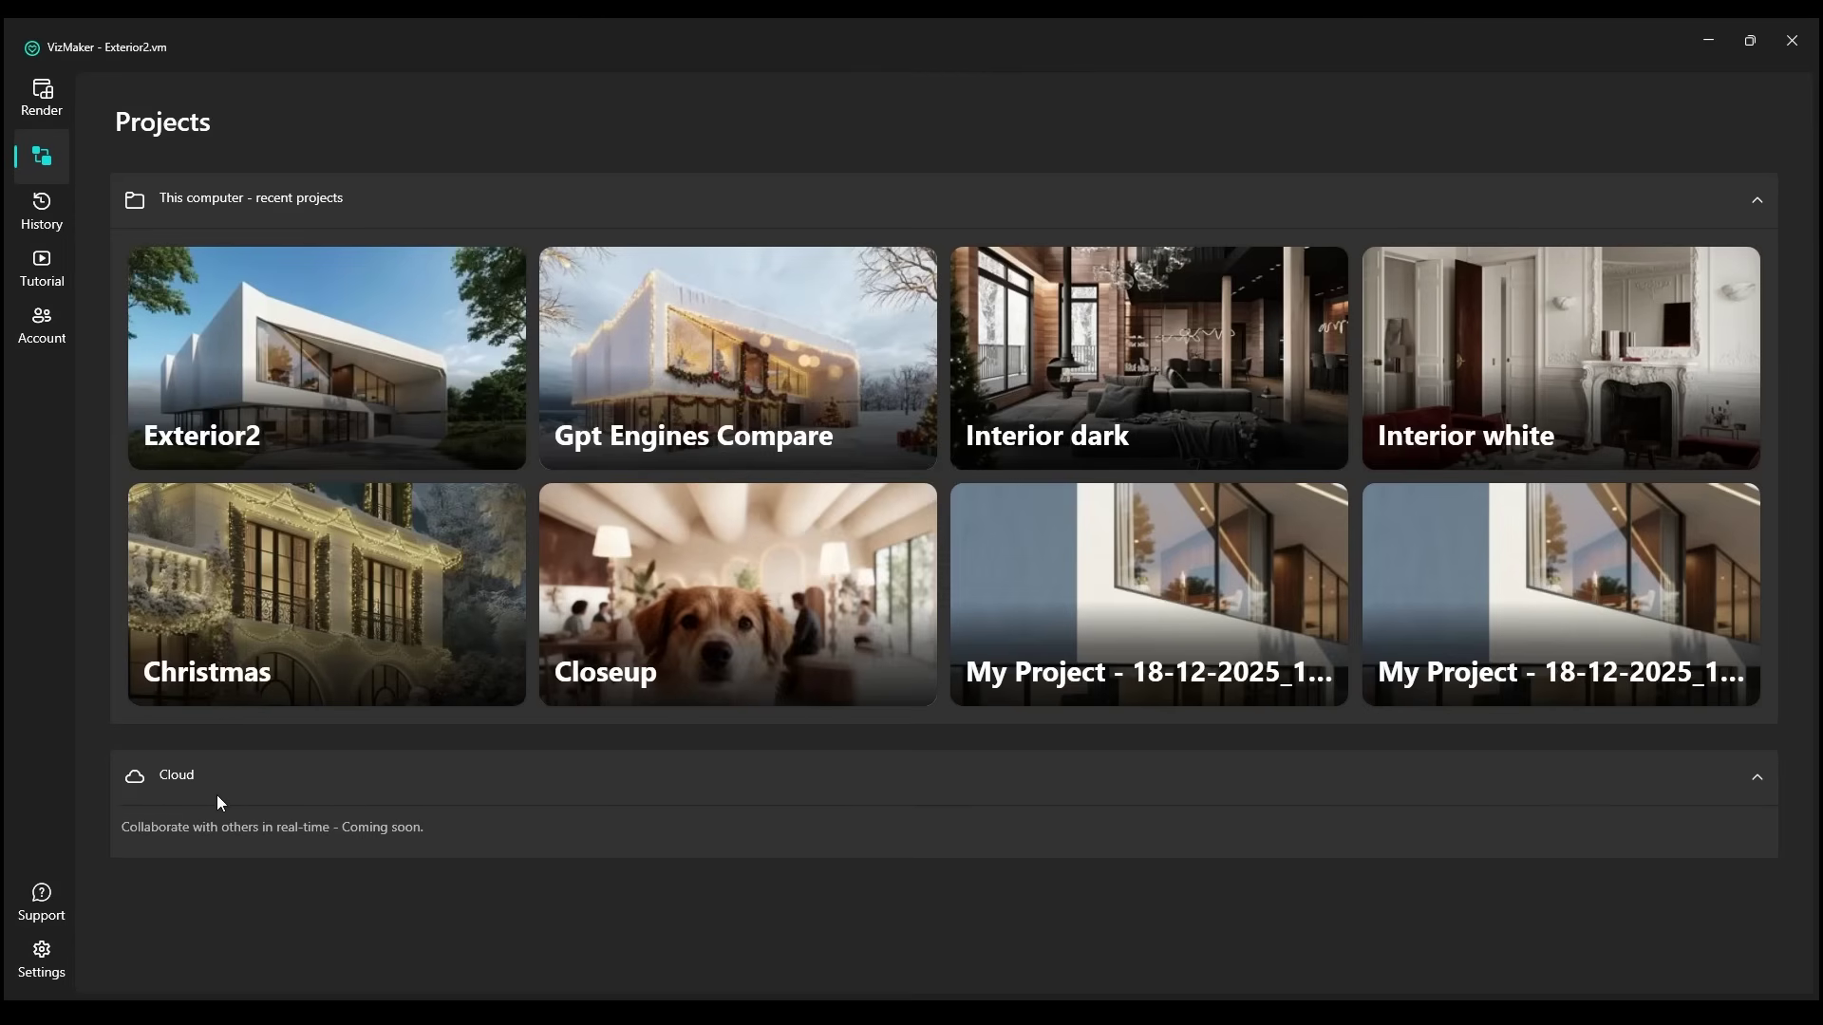
left_click(190, 794)
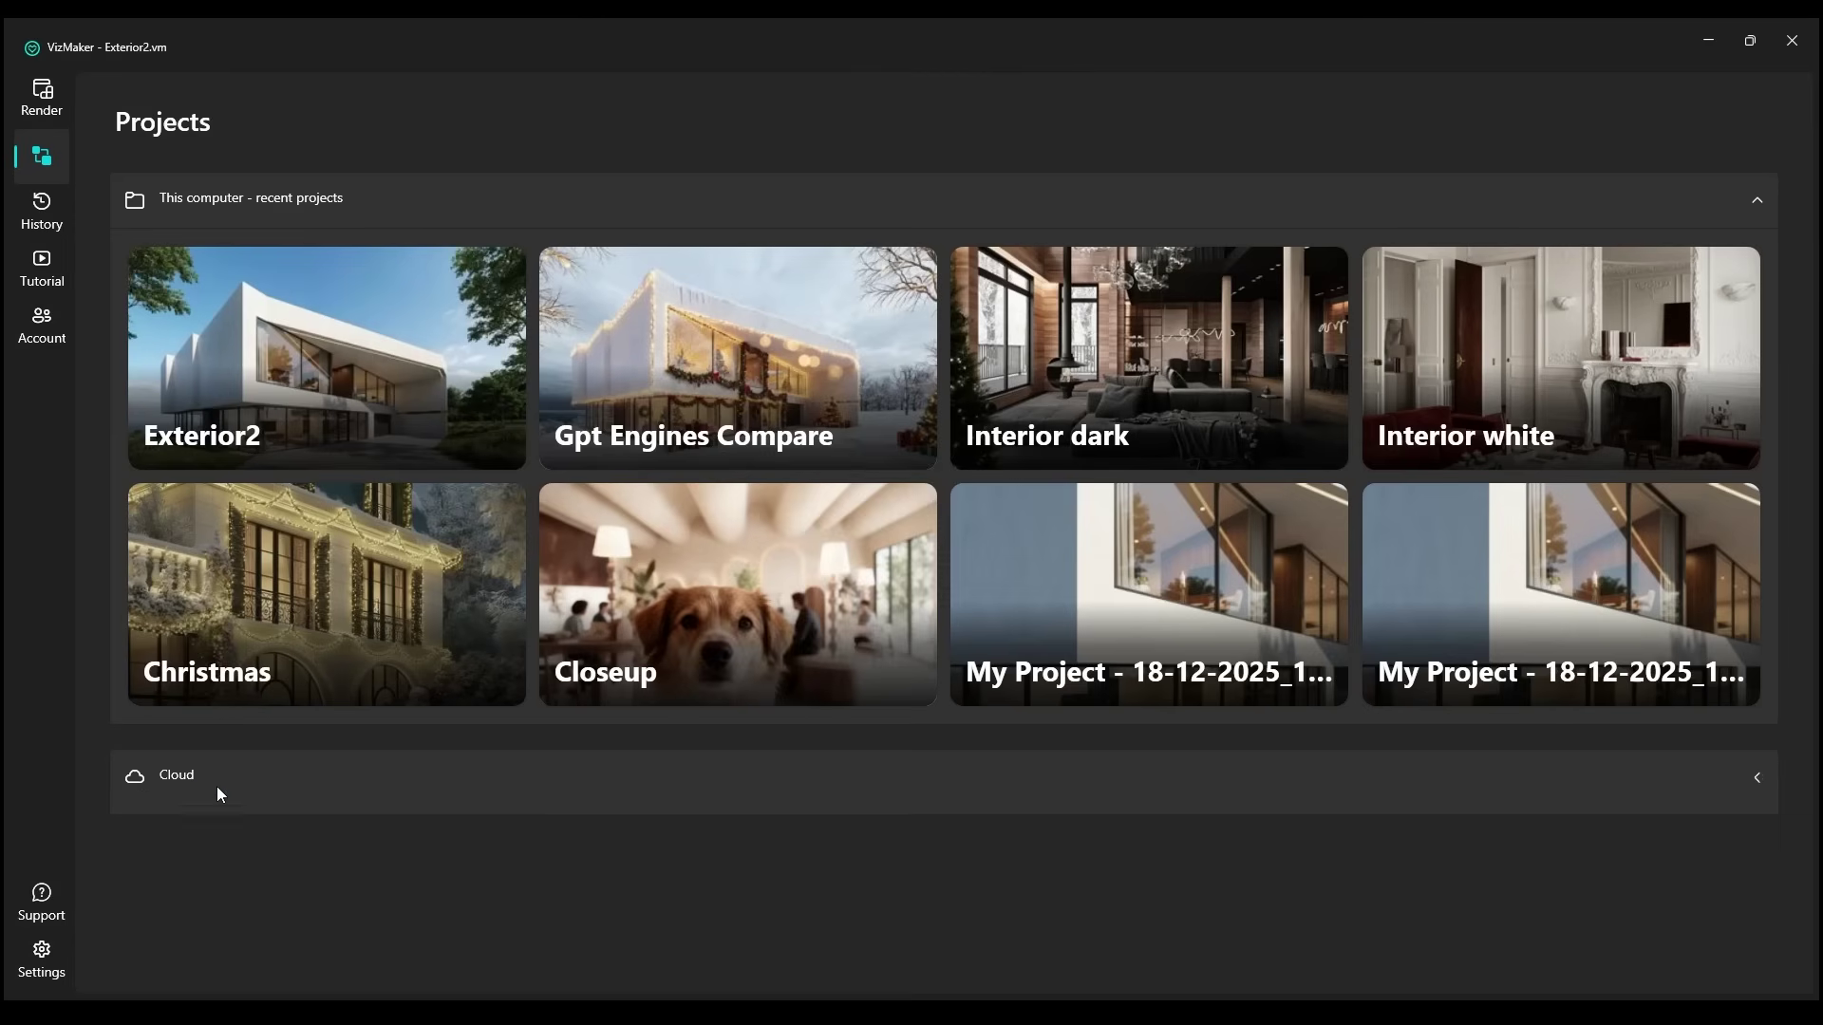
left_click(47, 114)
Look over the video results and the three house renders on the Exterior2 canvas
scroll(429, 429, "down", 5)
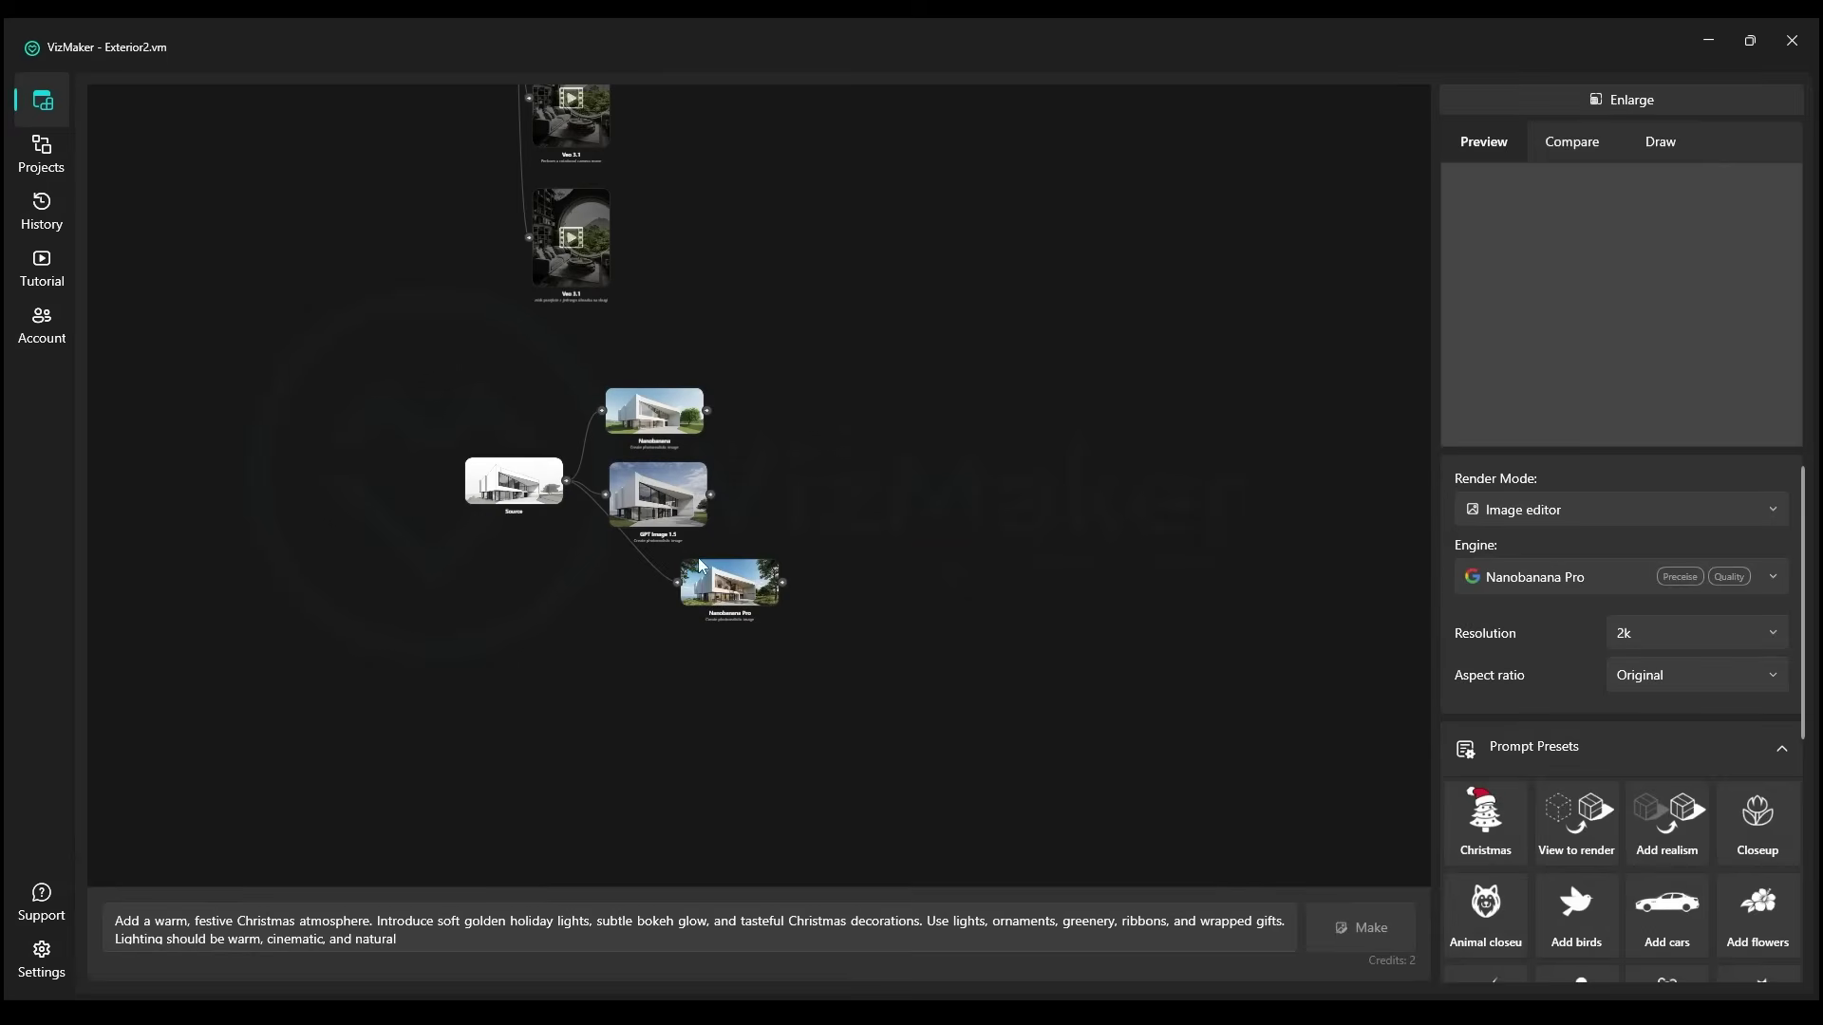
left_click_drag(730, 512, 767, 553)
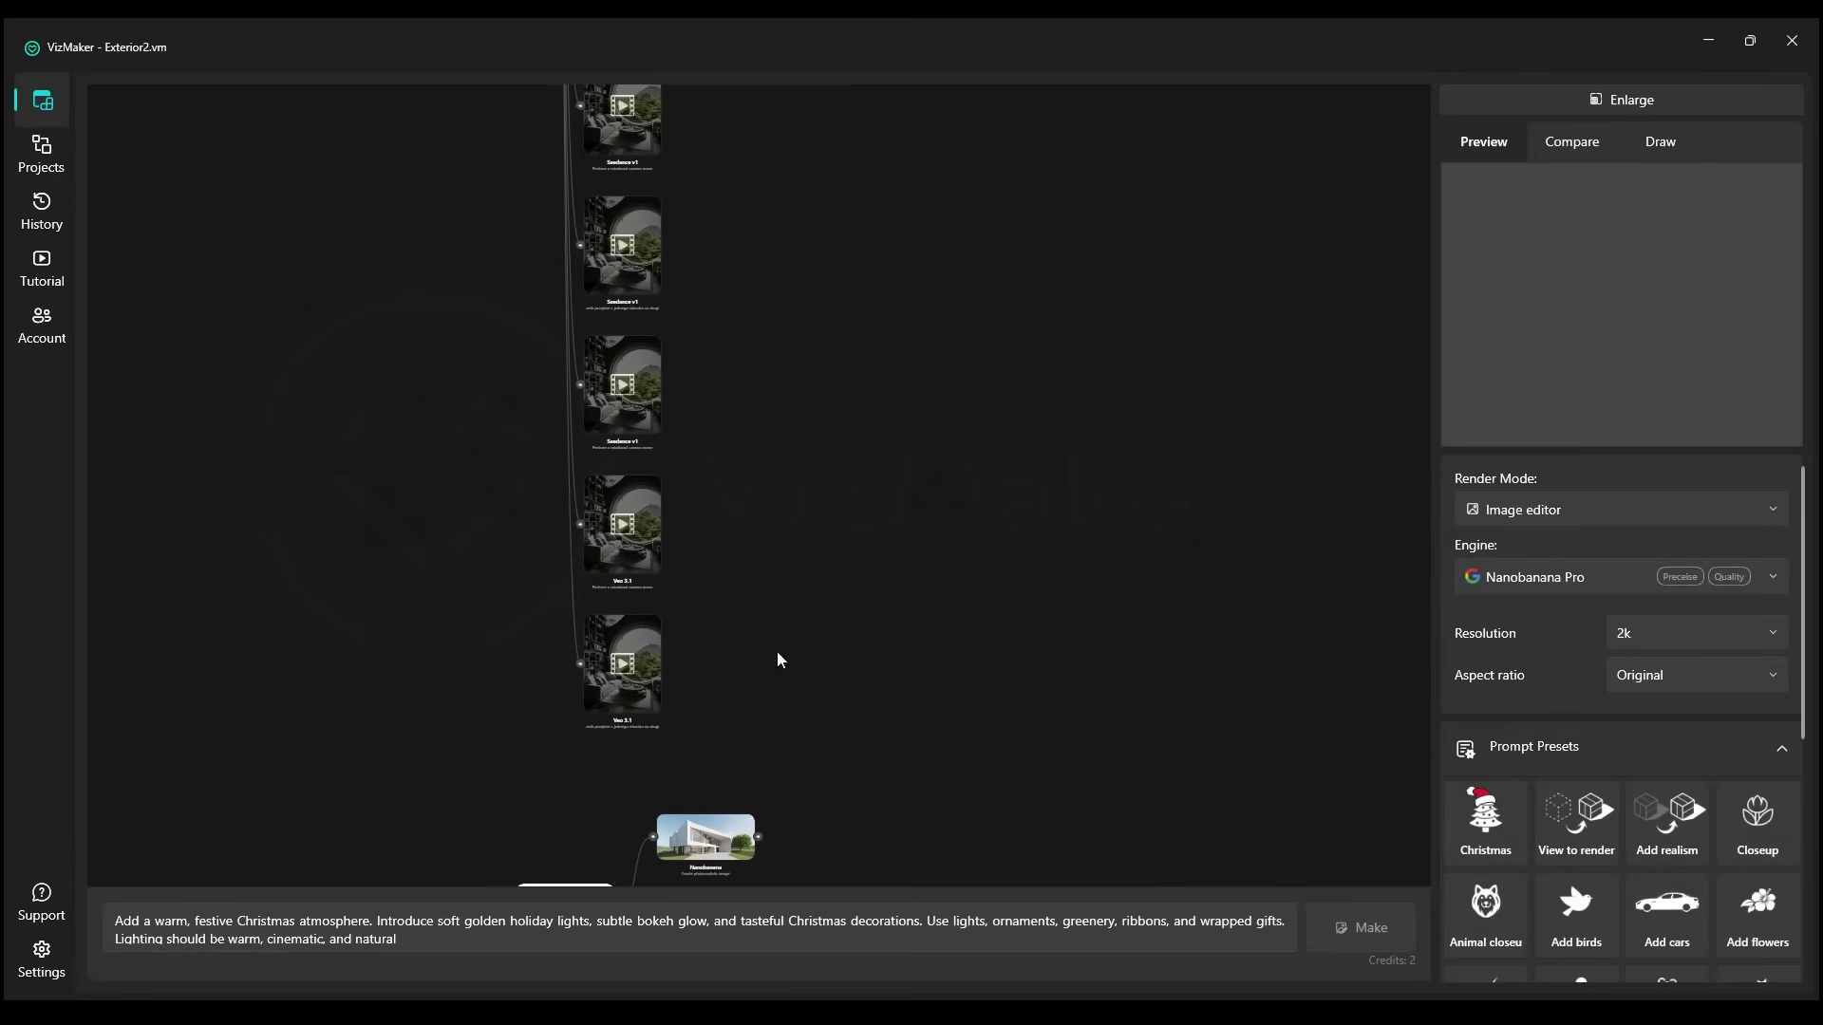
left_click_drag(767, 864, 758, 548)
scroll(779, 634, "up", 4)
left_click_drag(779, 635, 815, 563)
scroll(816, 563, "up", 2)
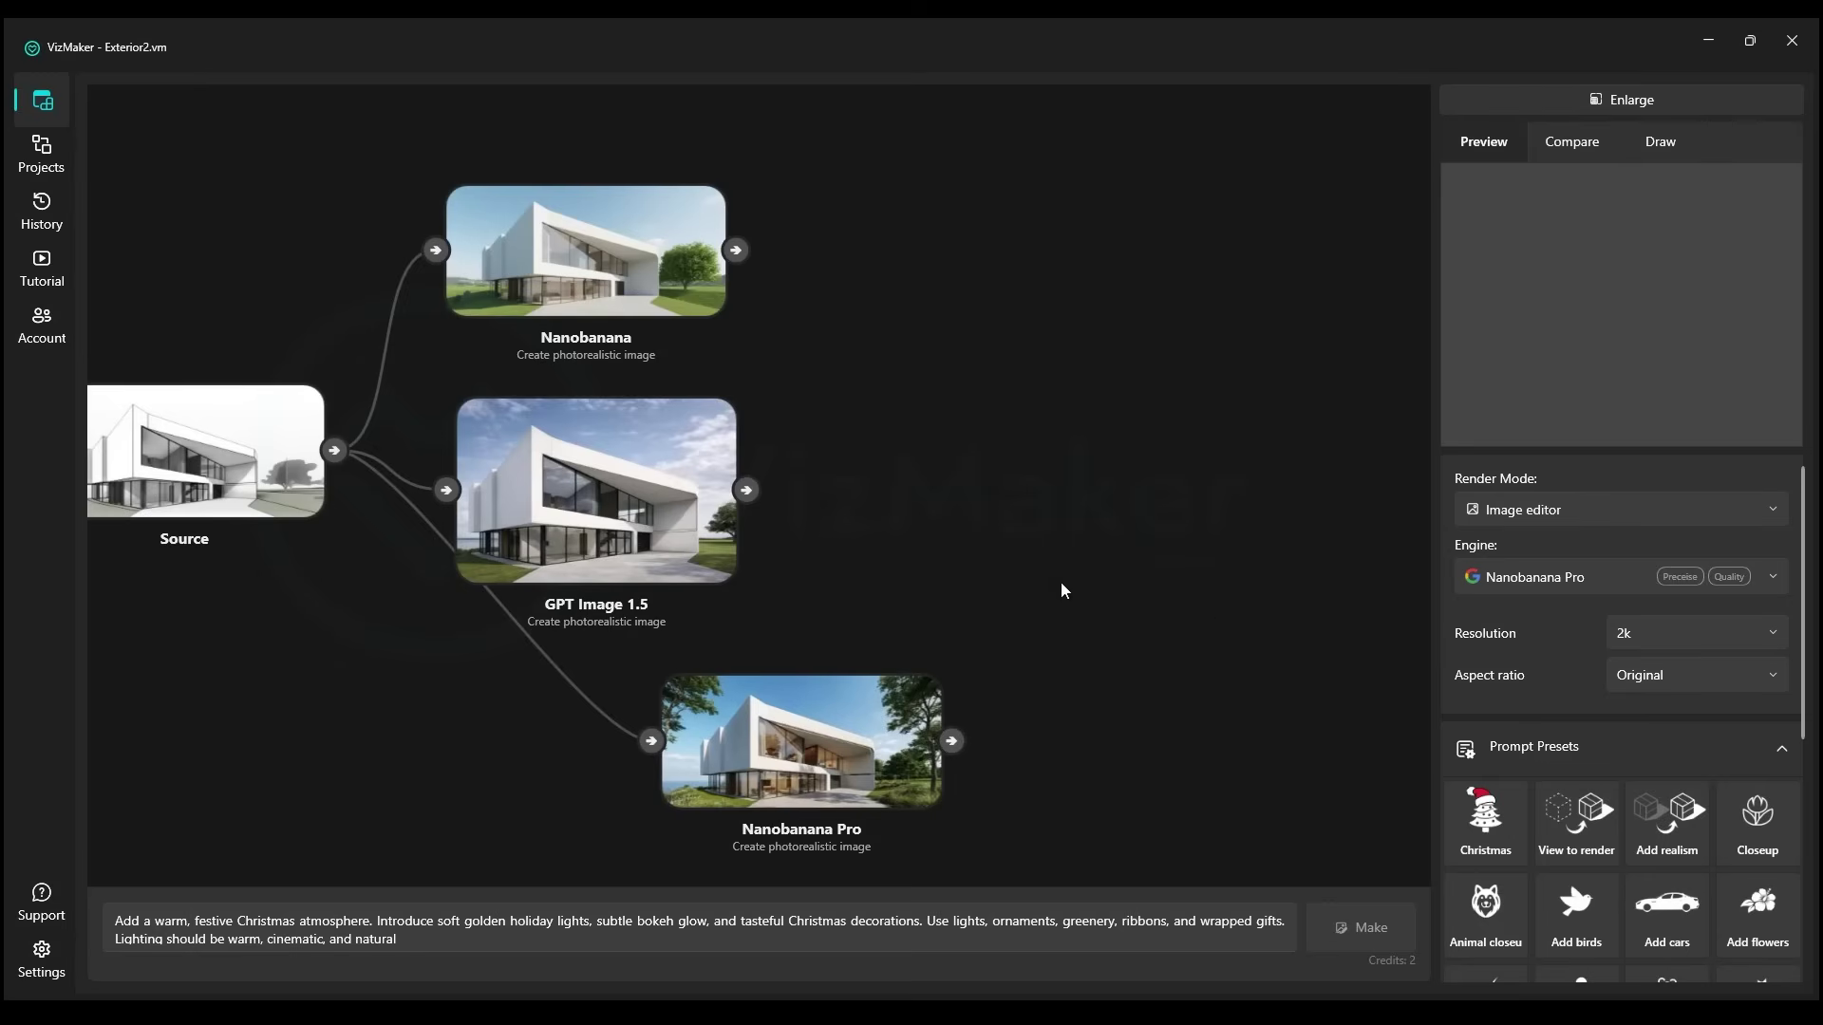
Switch to Microsoft Store, find VizMaker in the search results and open the app from its page
key("alt+Tab")
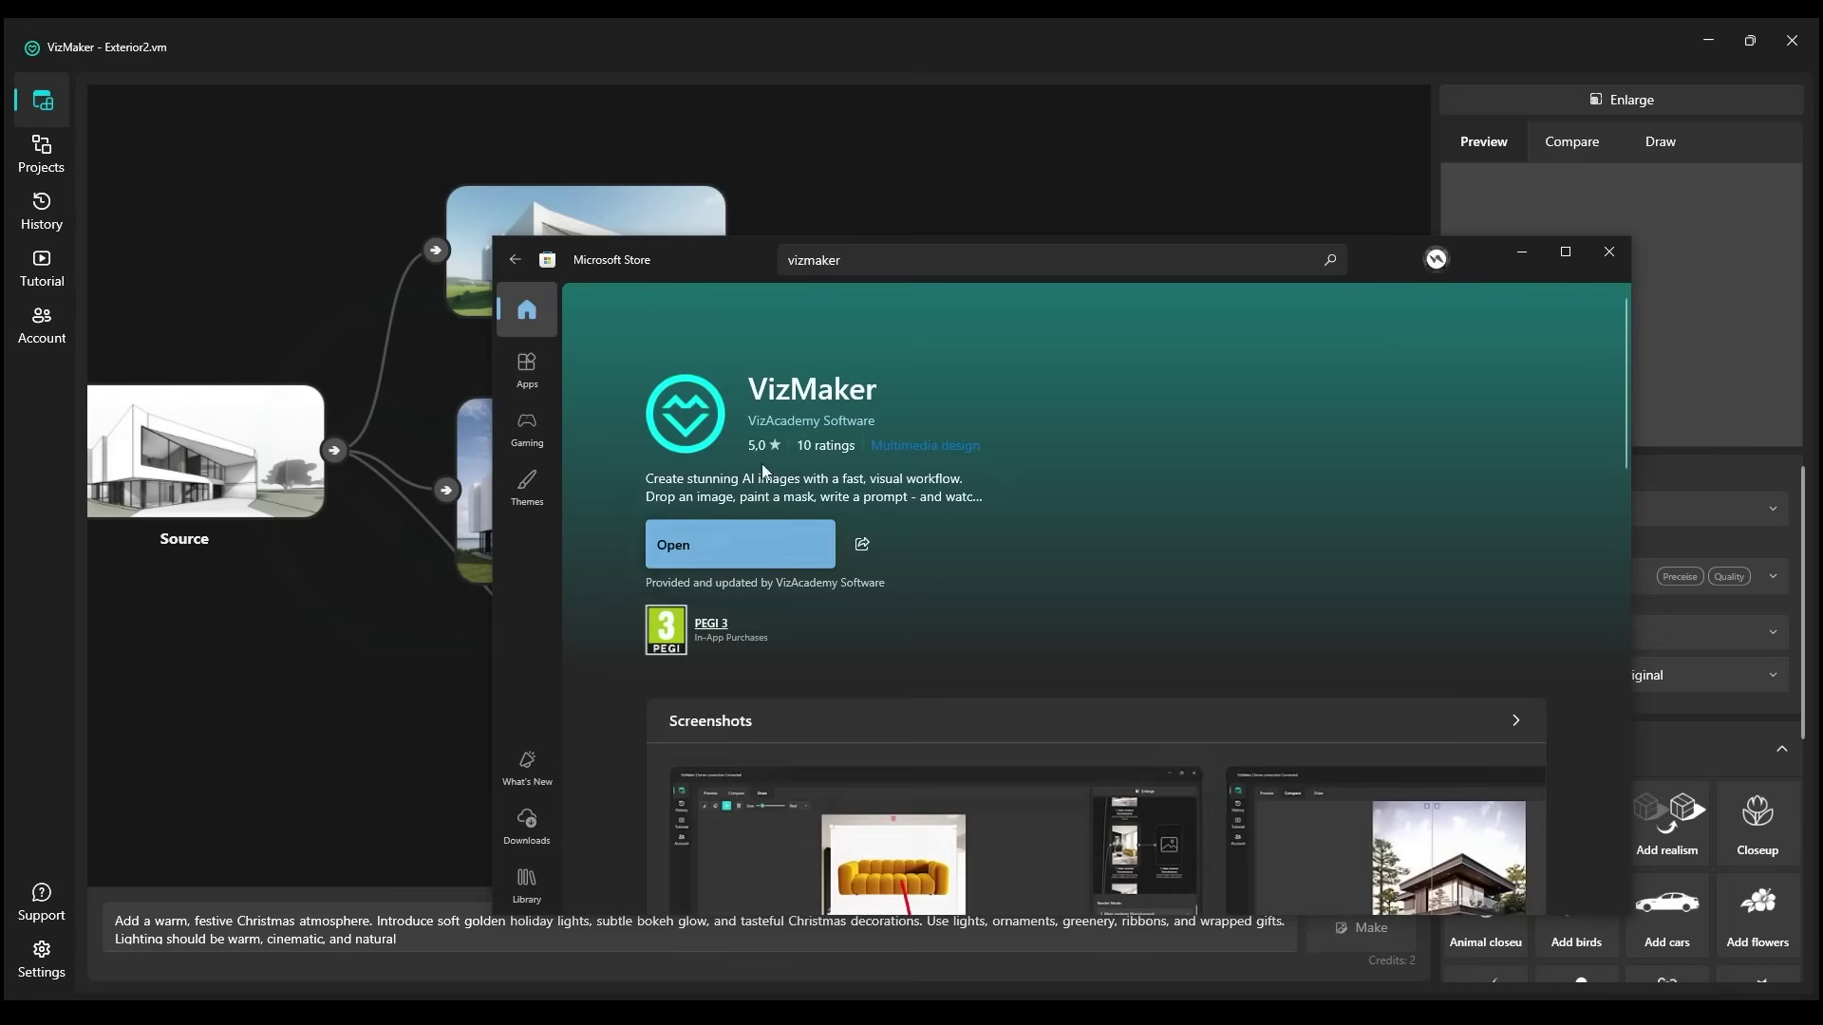
left_click(517, 260)
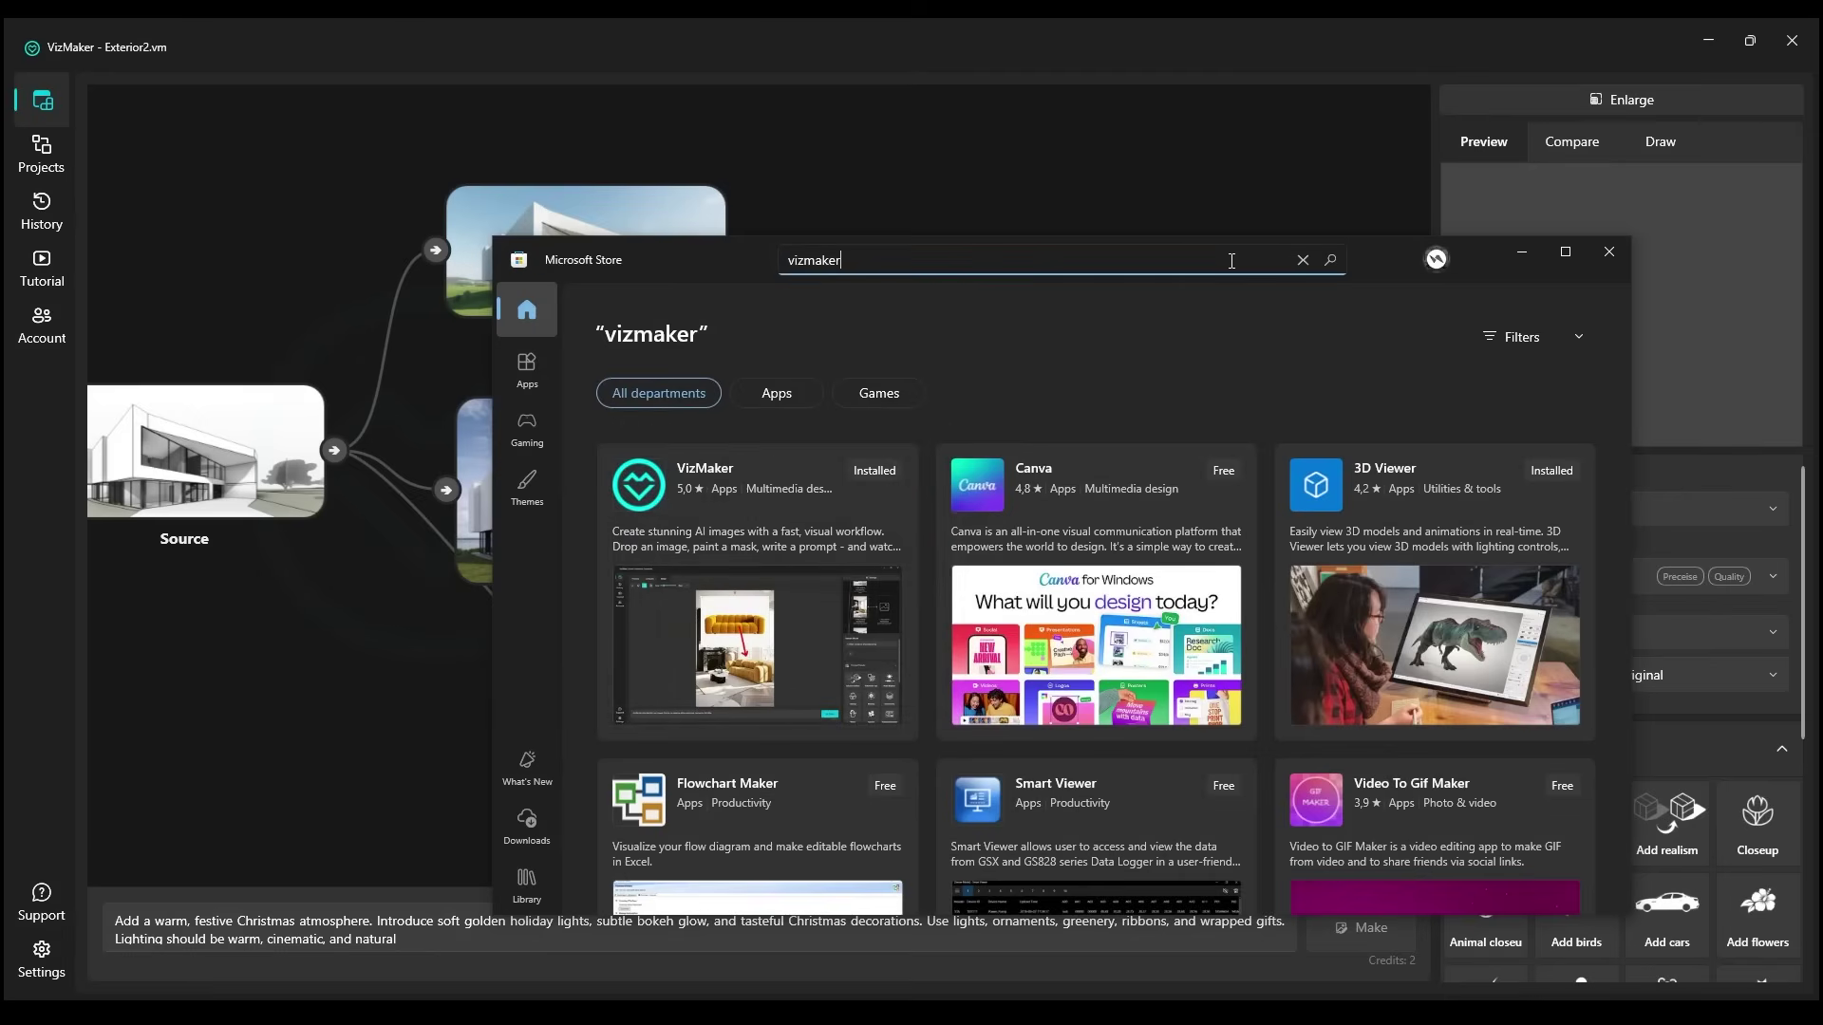
left_click(839, 260)
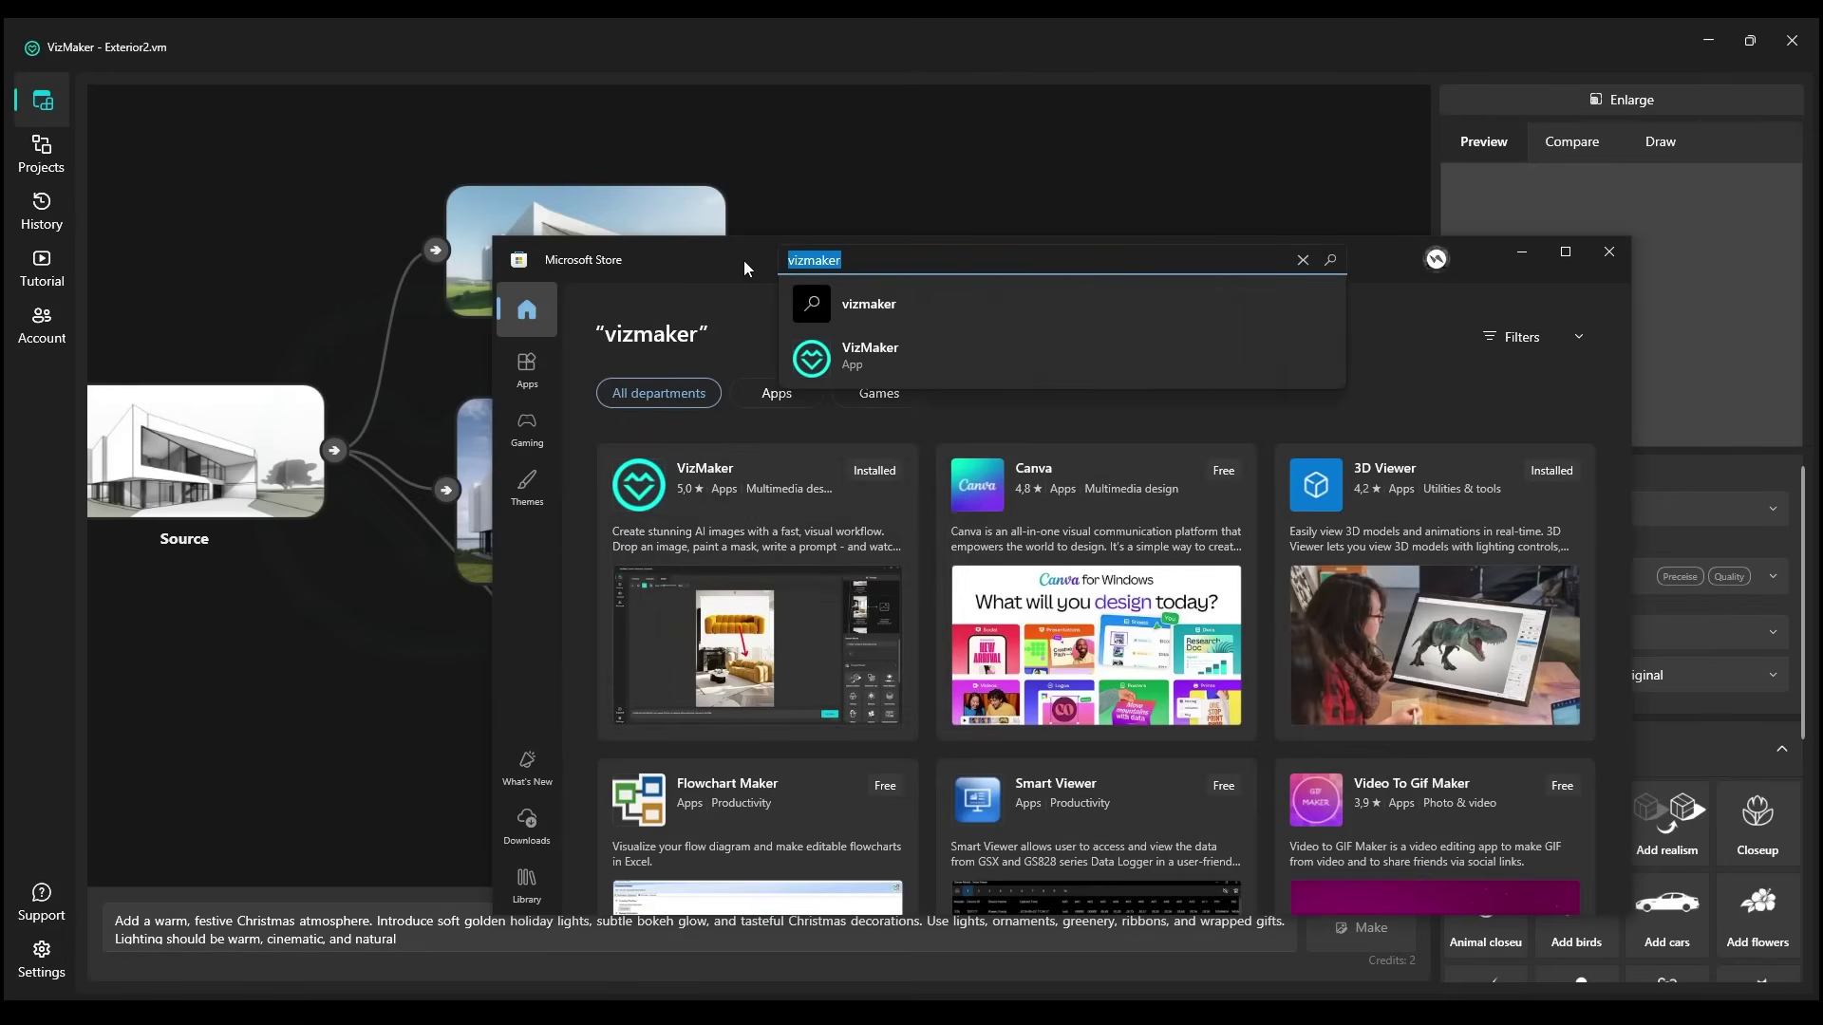
left_click(740, 532)
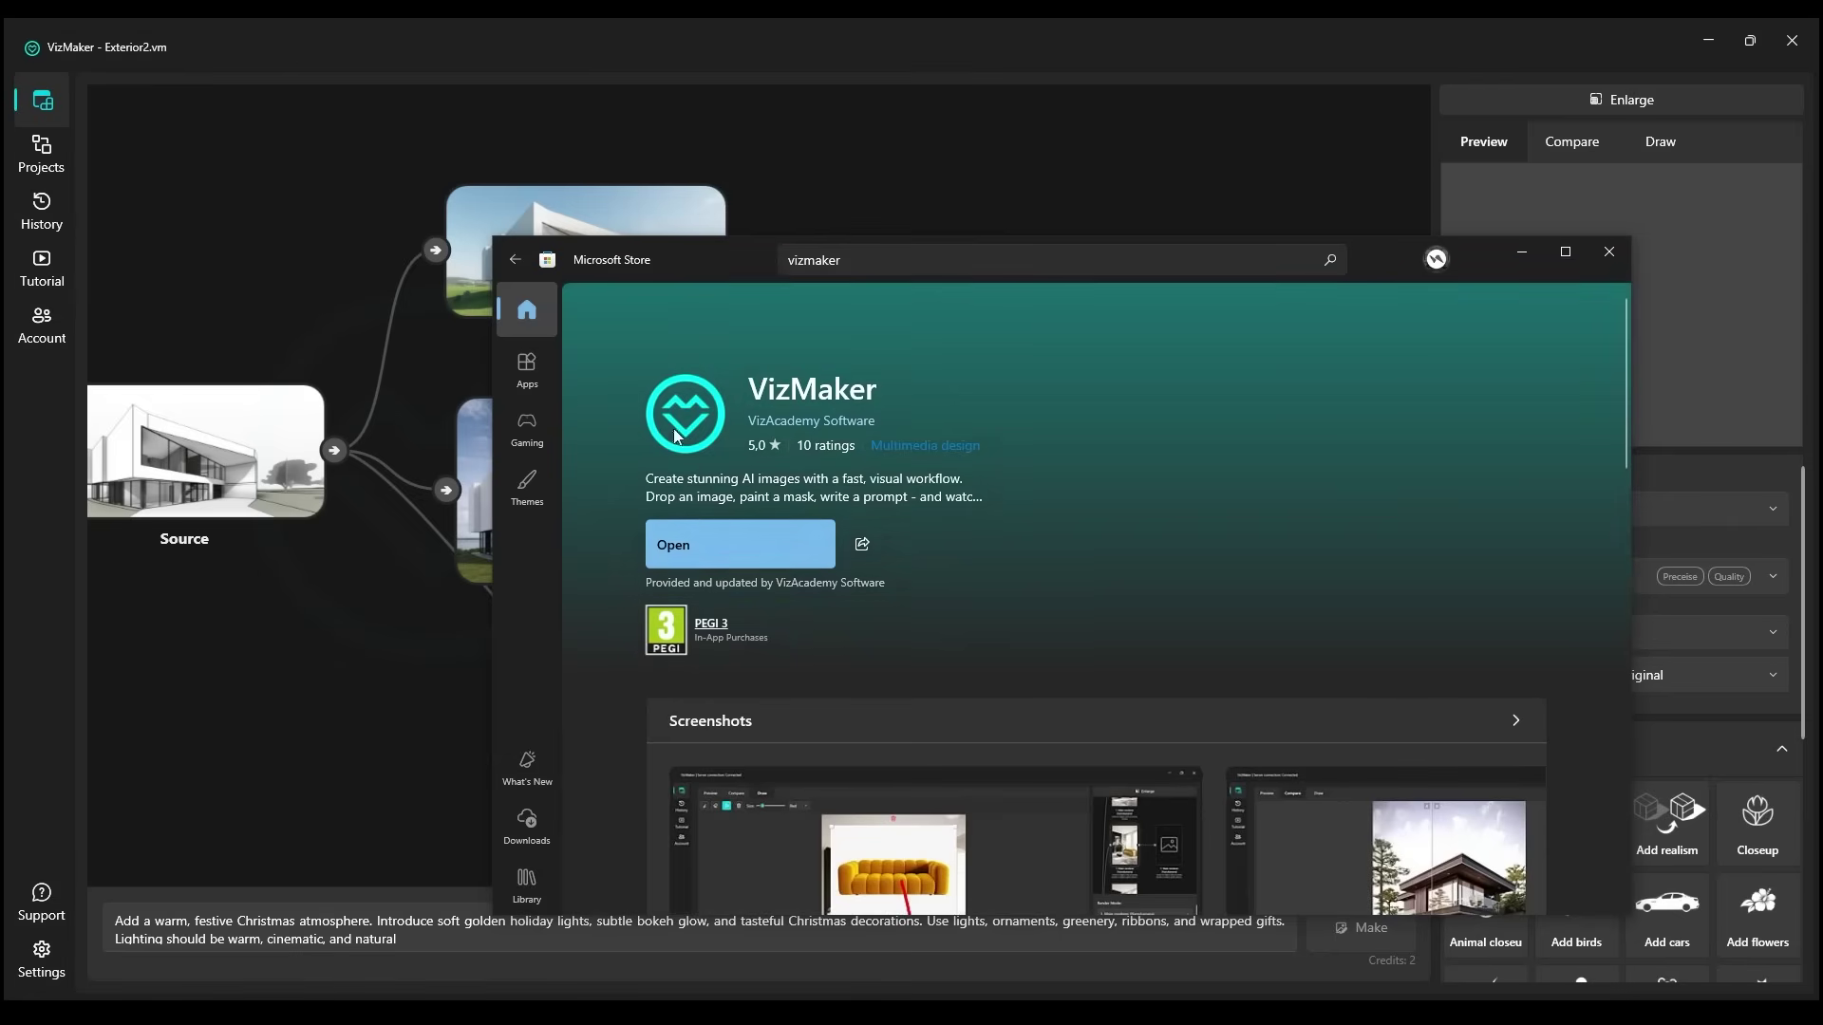
left_click(818, 543)
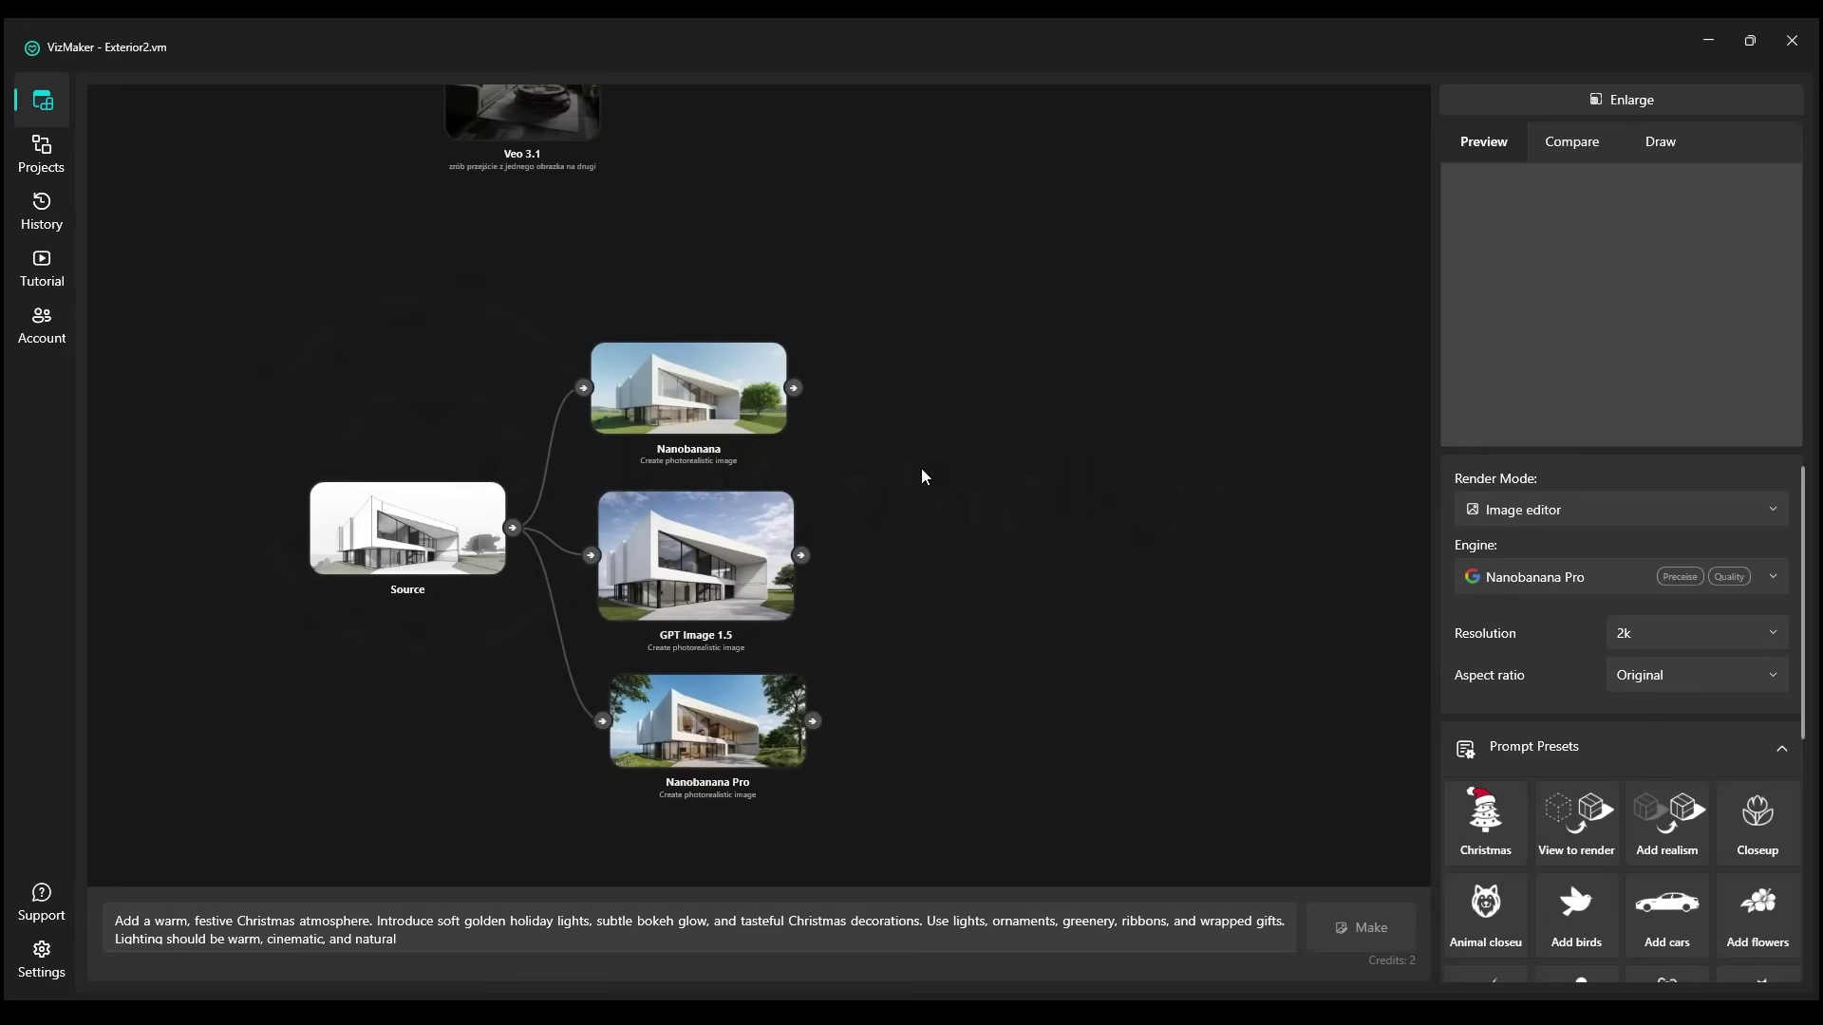
Start exporting all canvas images to PDF, moving the twelfth image to position 4 and the house source sketch to position 9
right_click(921, 471)
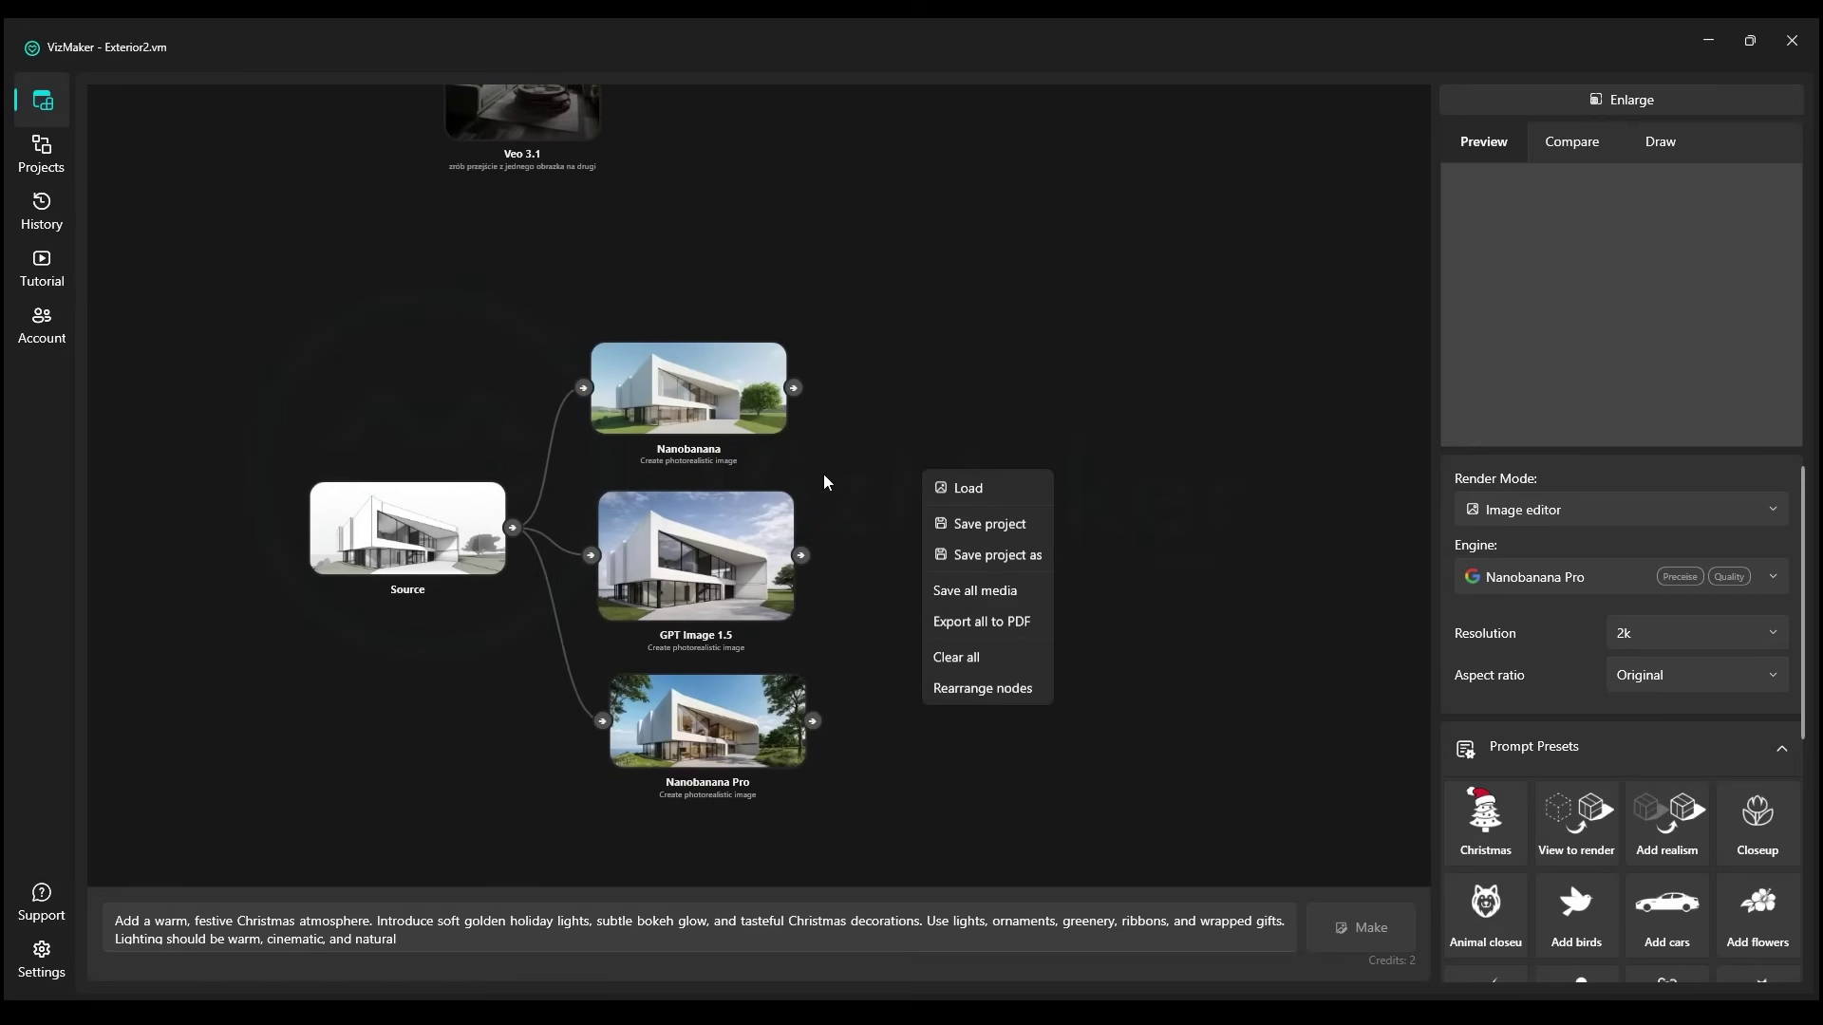
left_click(969, 624)
scroll(929, 439, "down", 3)
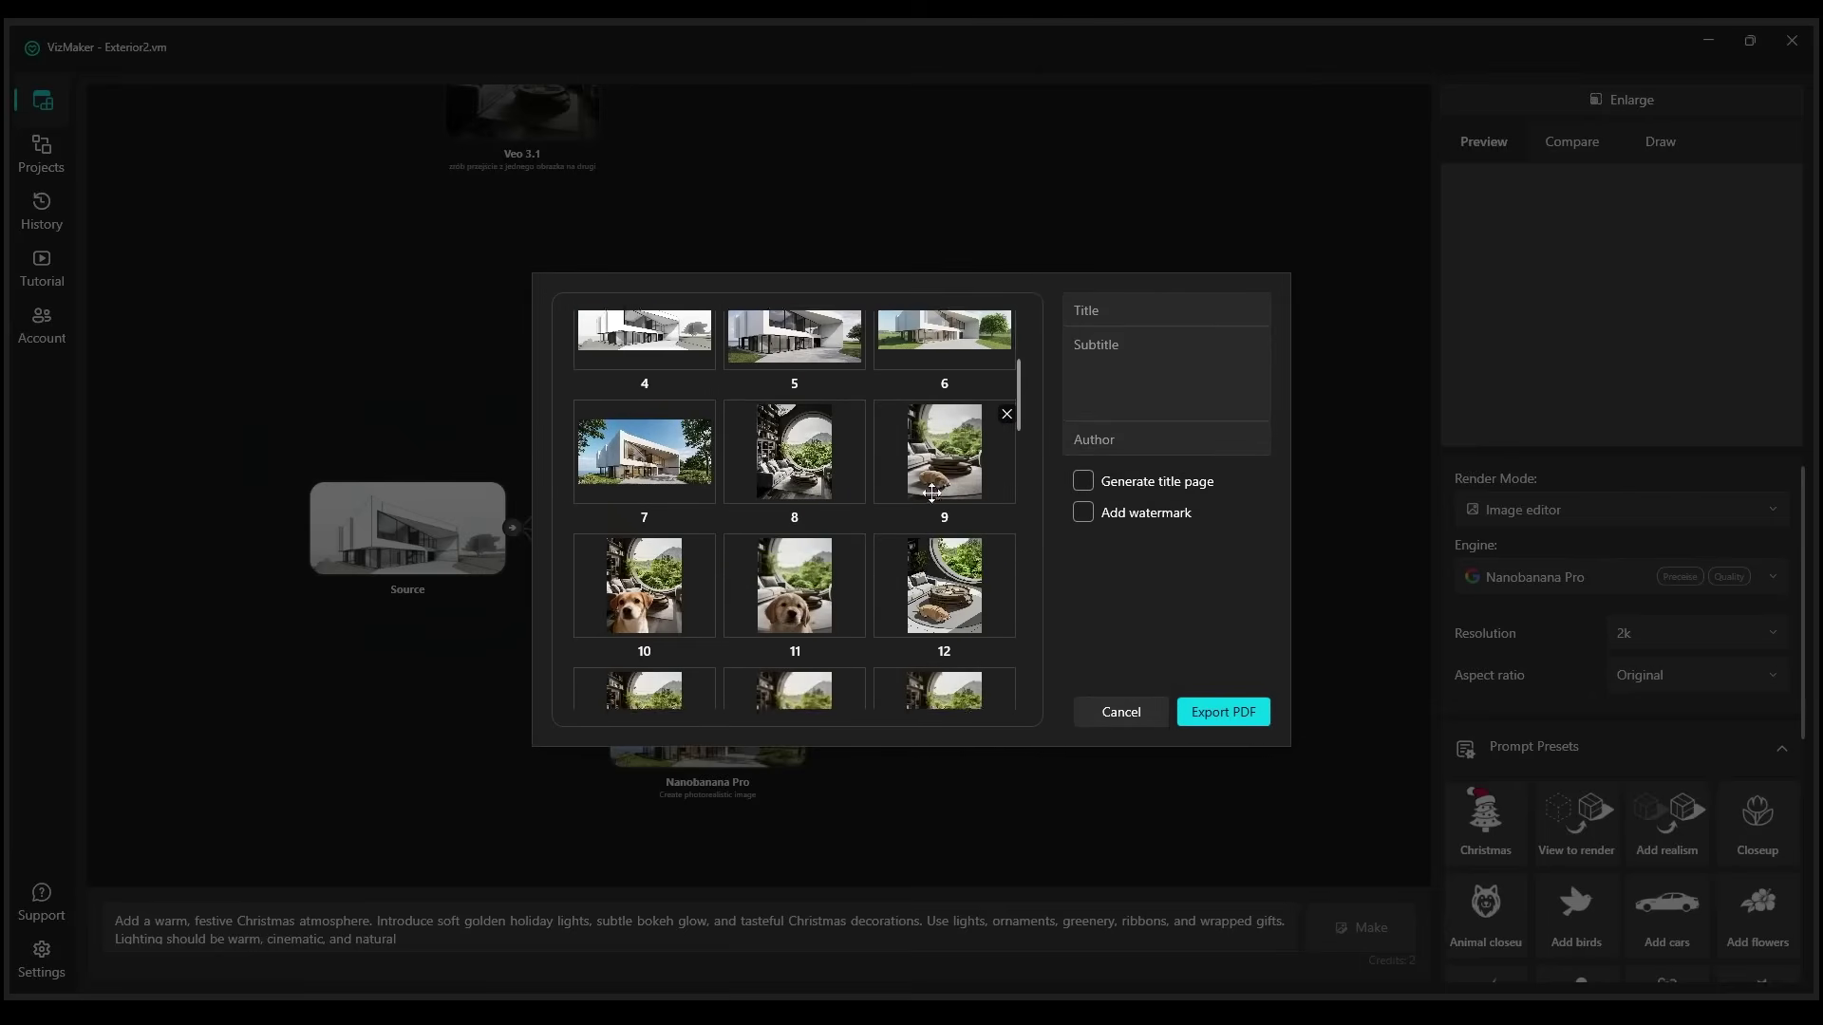
scroll(932, 491, "up", 1)
left_click_drag(695, 387, 699, 393)
scroll(736, 447, "up", 1)
mouse_move(742, 463)
left_mouse_down()
mouse_move(902, 572)
mouse_move(923, 562)
left_mouse_up()
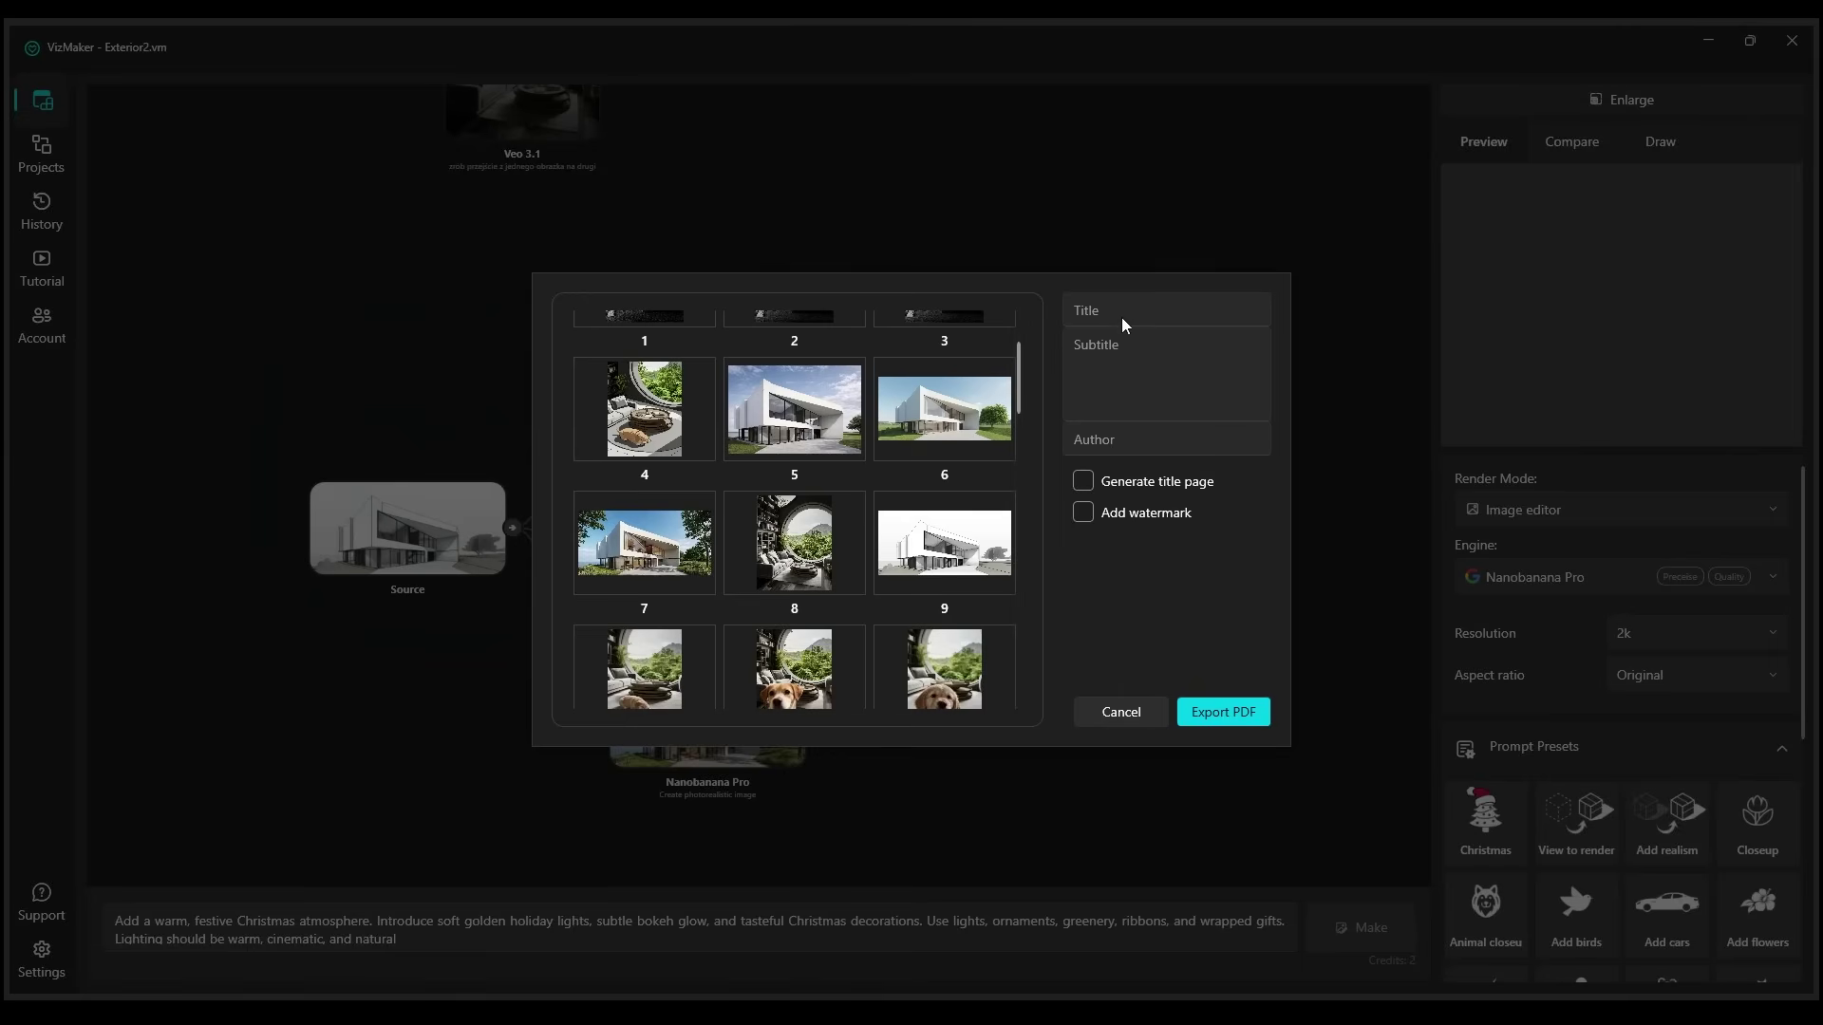
Enable a title page with title "AI Project", subtitle "Design project for the client, including close-up shots." and author "VizMaker"
left_click(1084, 482)
left_click(1115, 312)
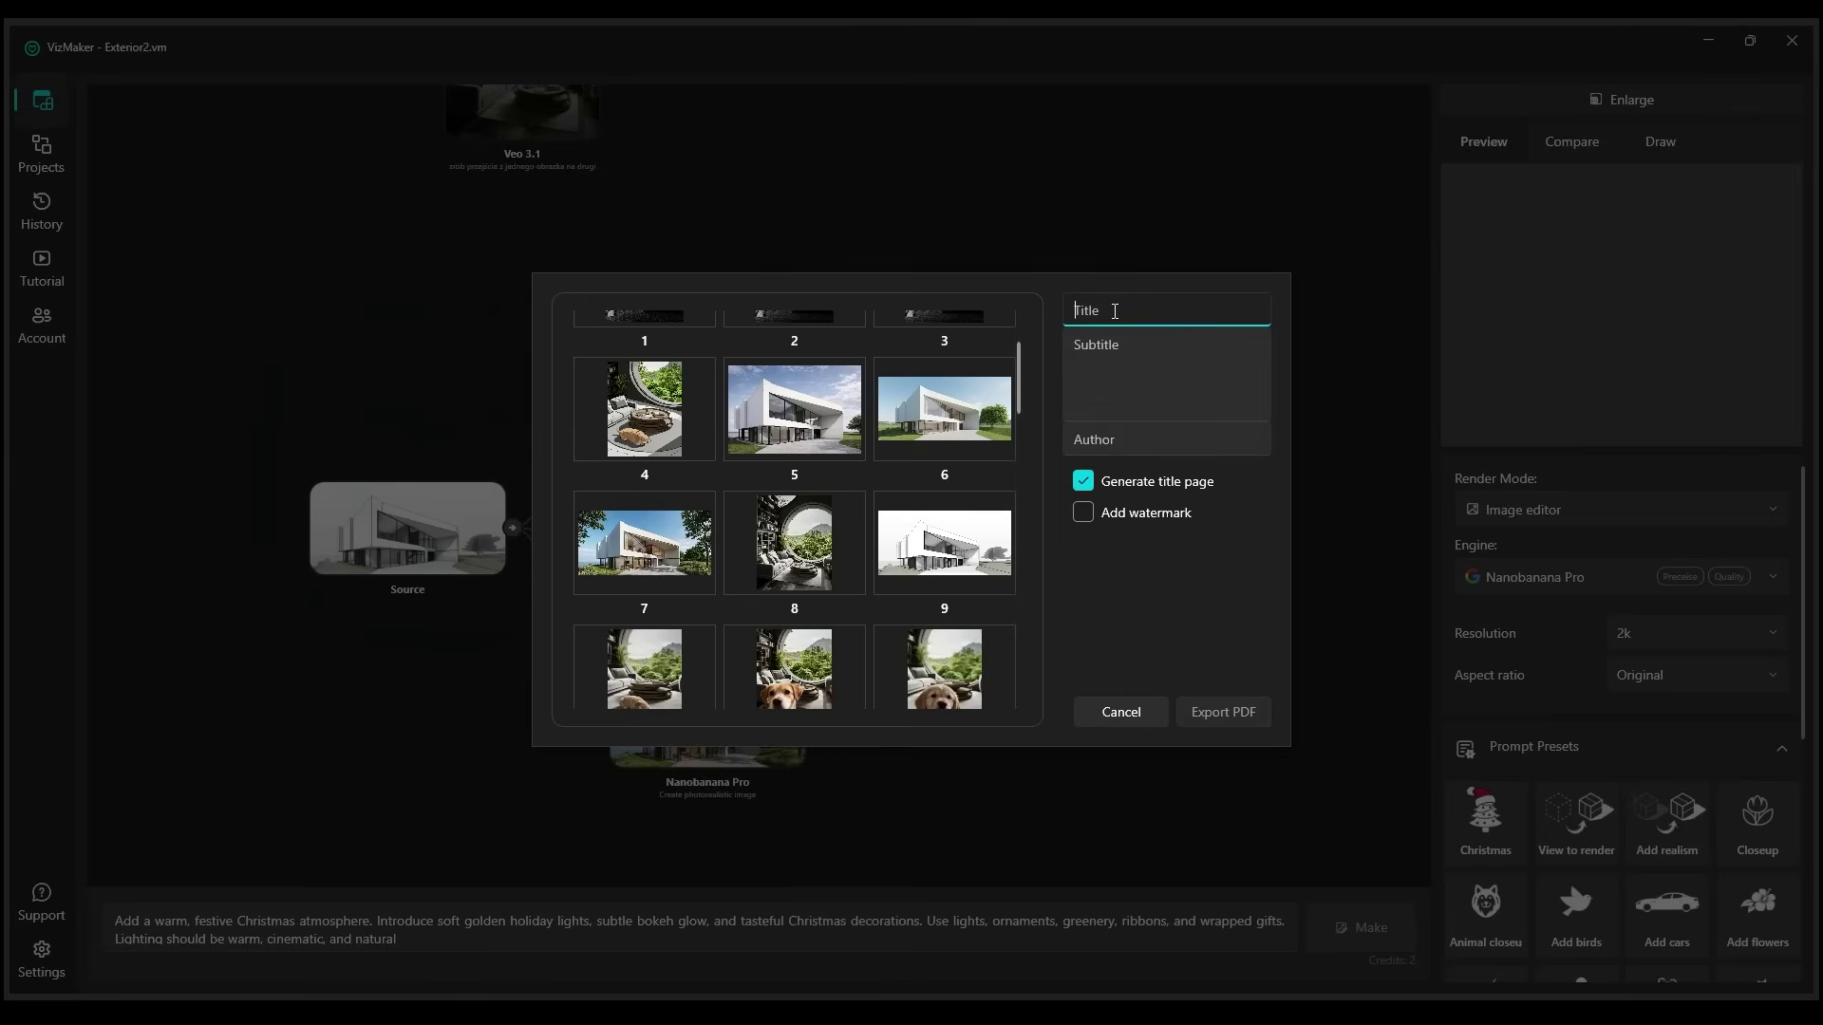
type("AI Project")
key("Tab")
type("Design project for the client, including close-up shots.")
left_click(1113, 427)
type("VizMaker")
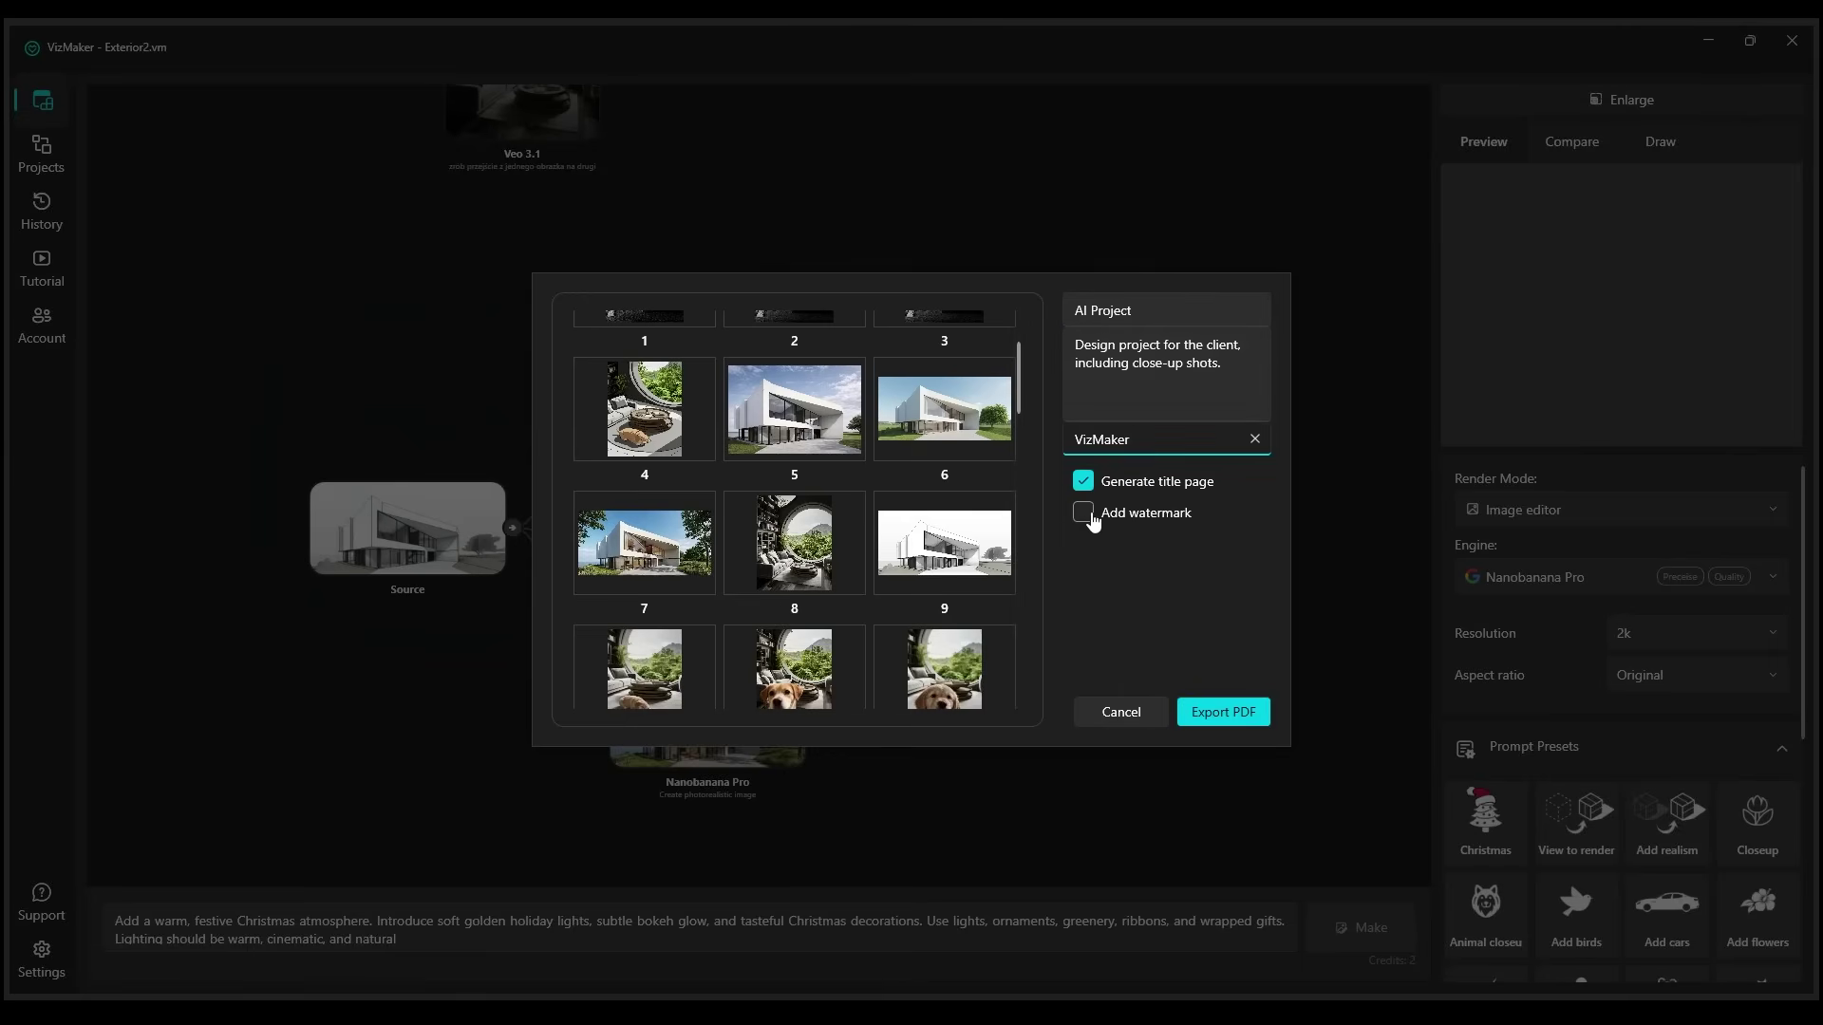
Add a watermark and export the PDF as AI Project_16-38-18-12-2025.pdf into the New folder
left_click(1084, 515)
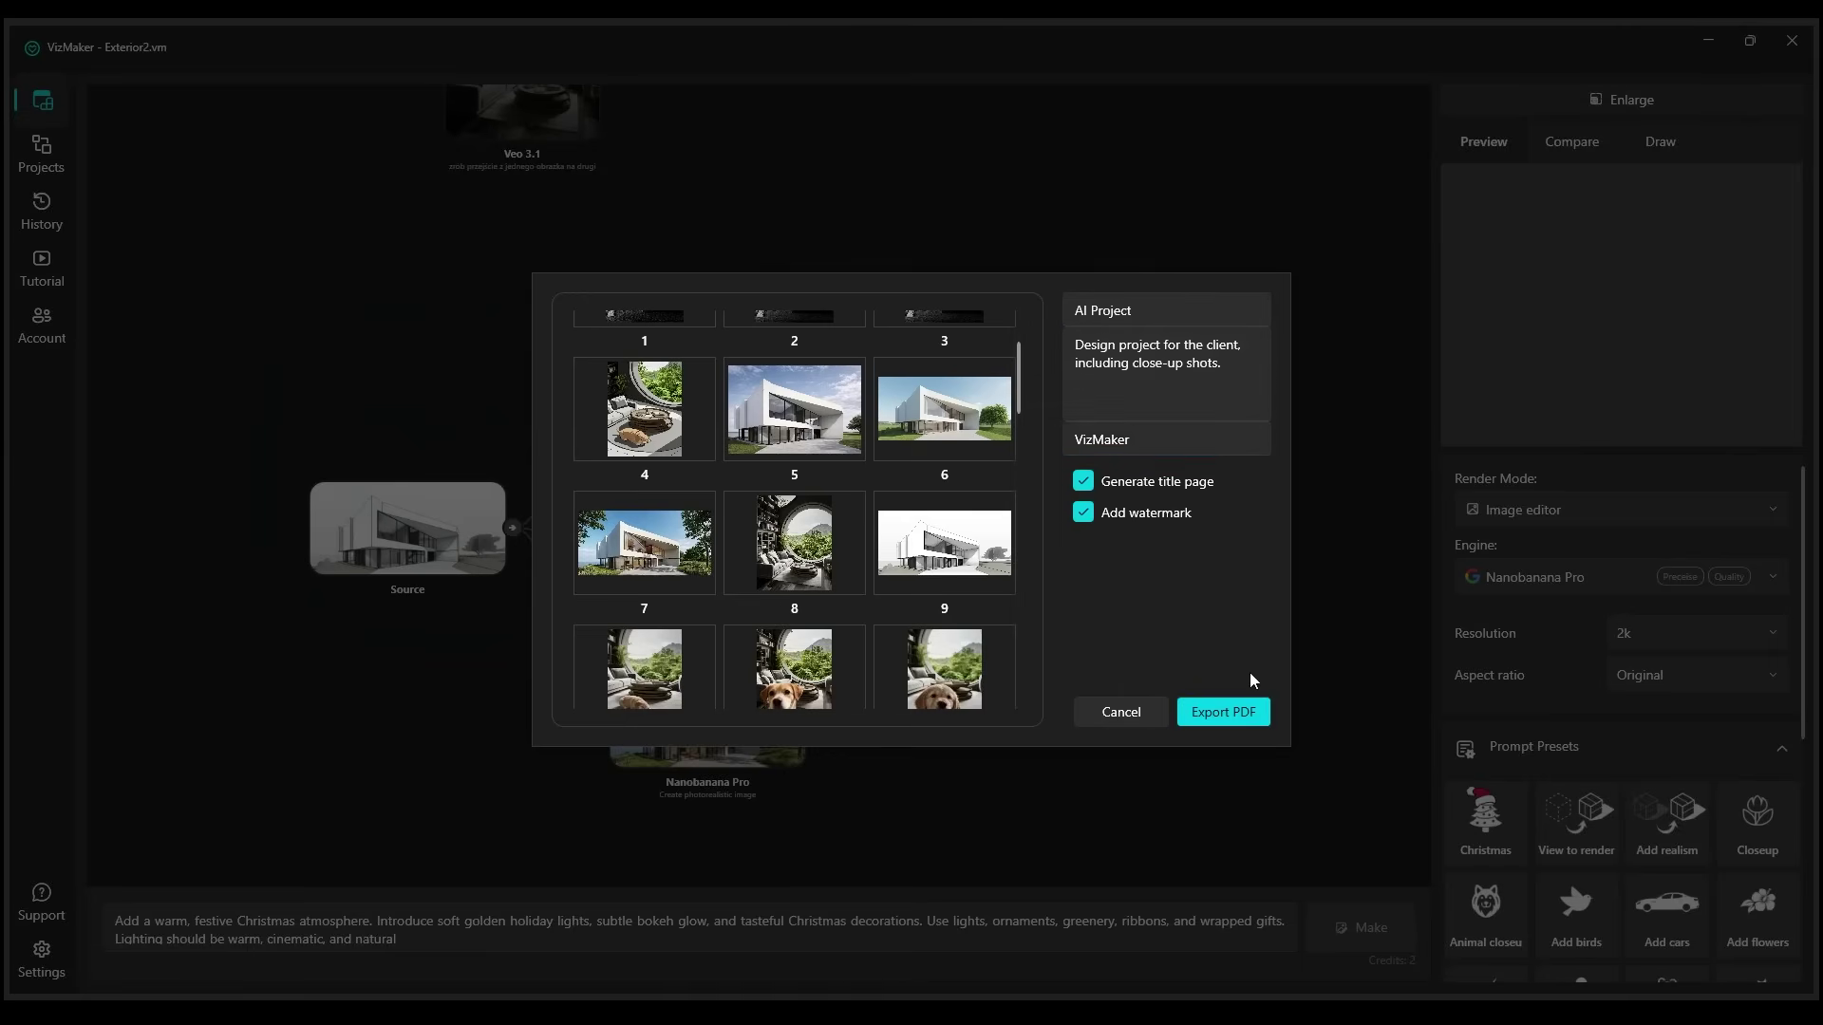
left_click(1222, 712)
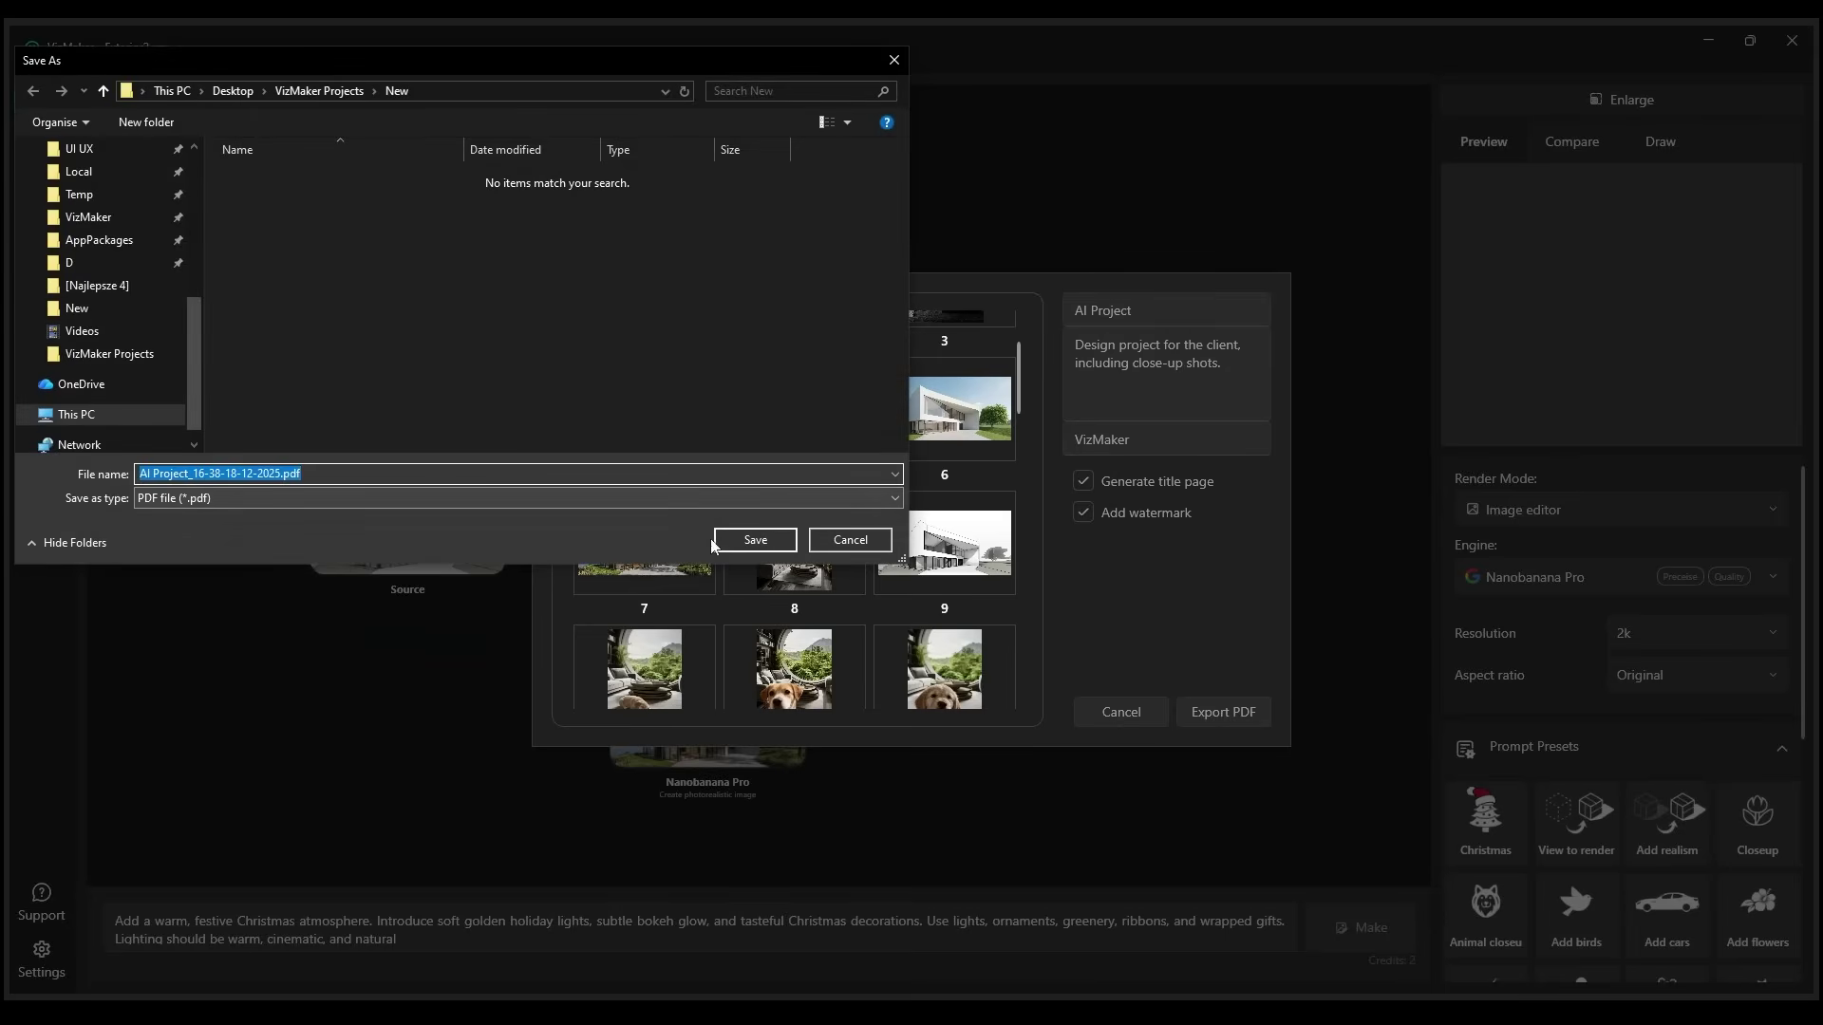
left_click(755, 540)
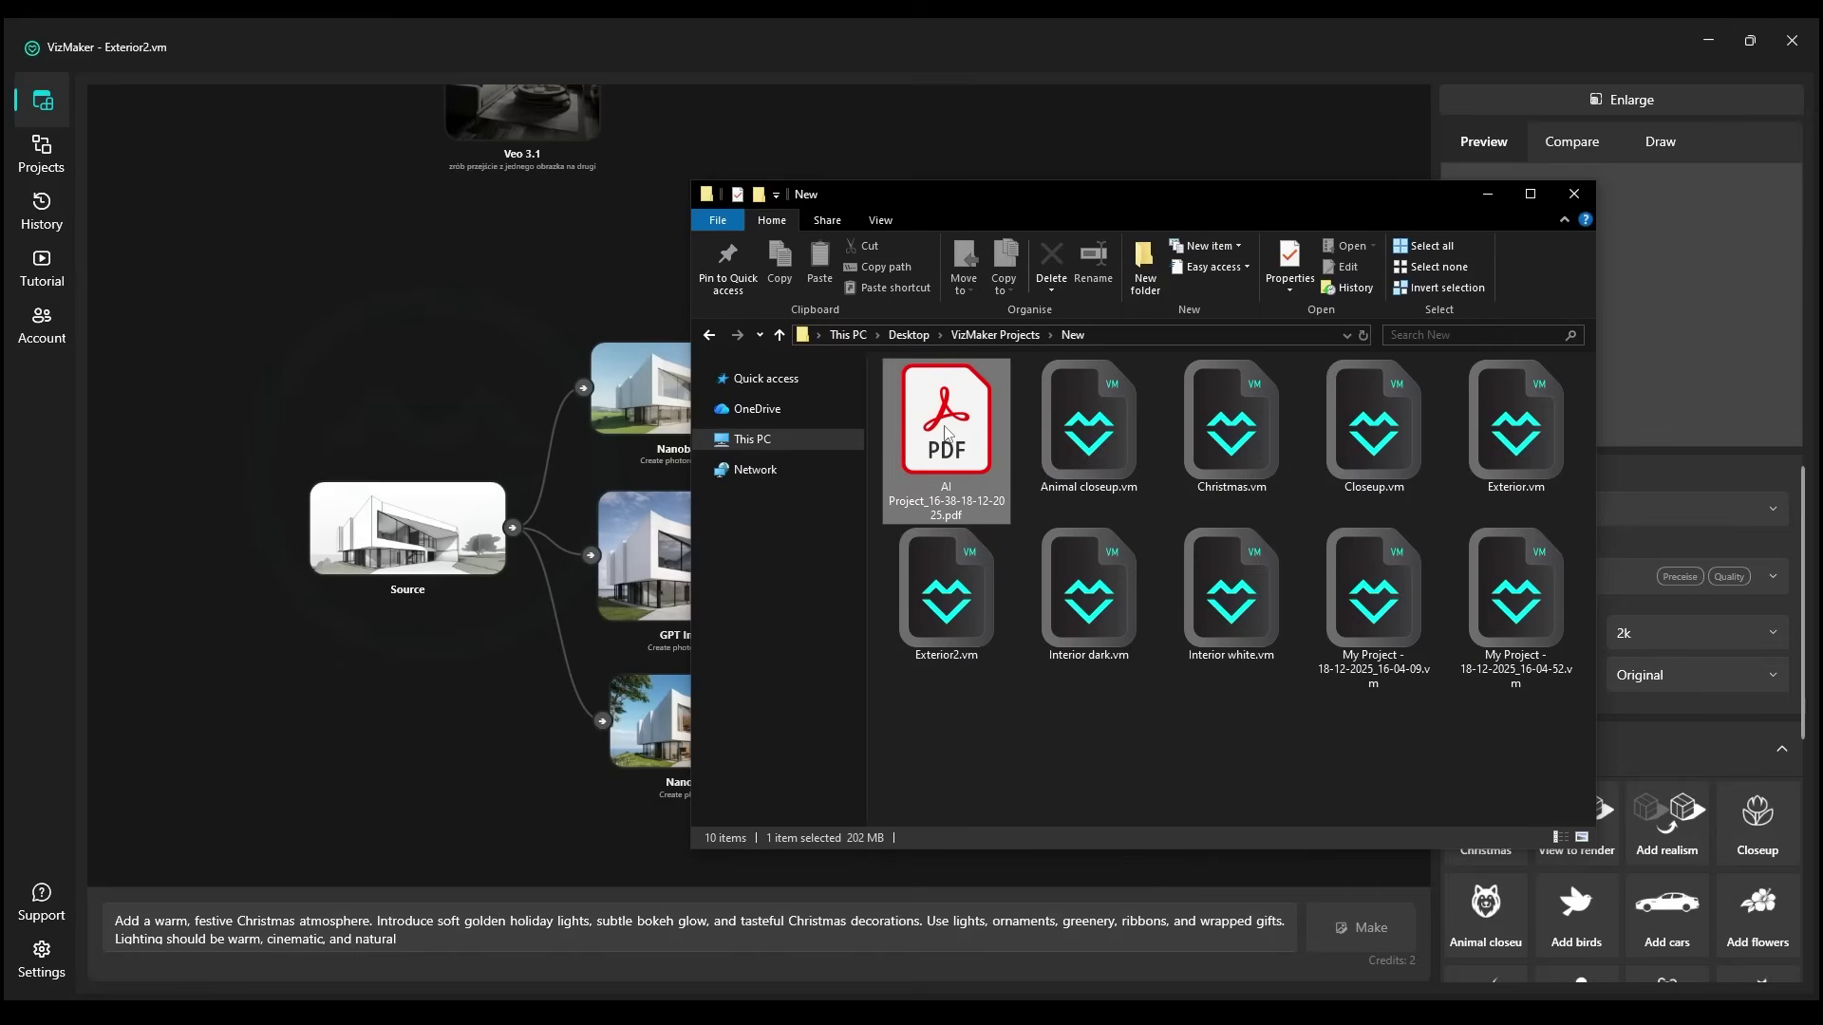
Open the exported AI Project PDF from the New folder and look through its title page and watermarked image pages
double_click(944, 426)
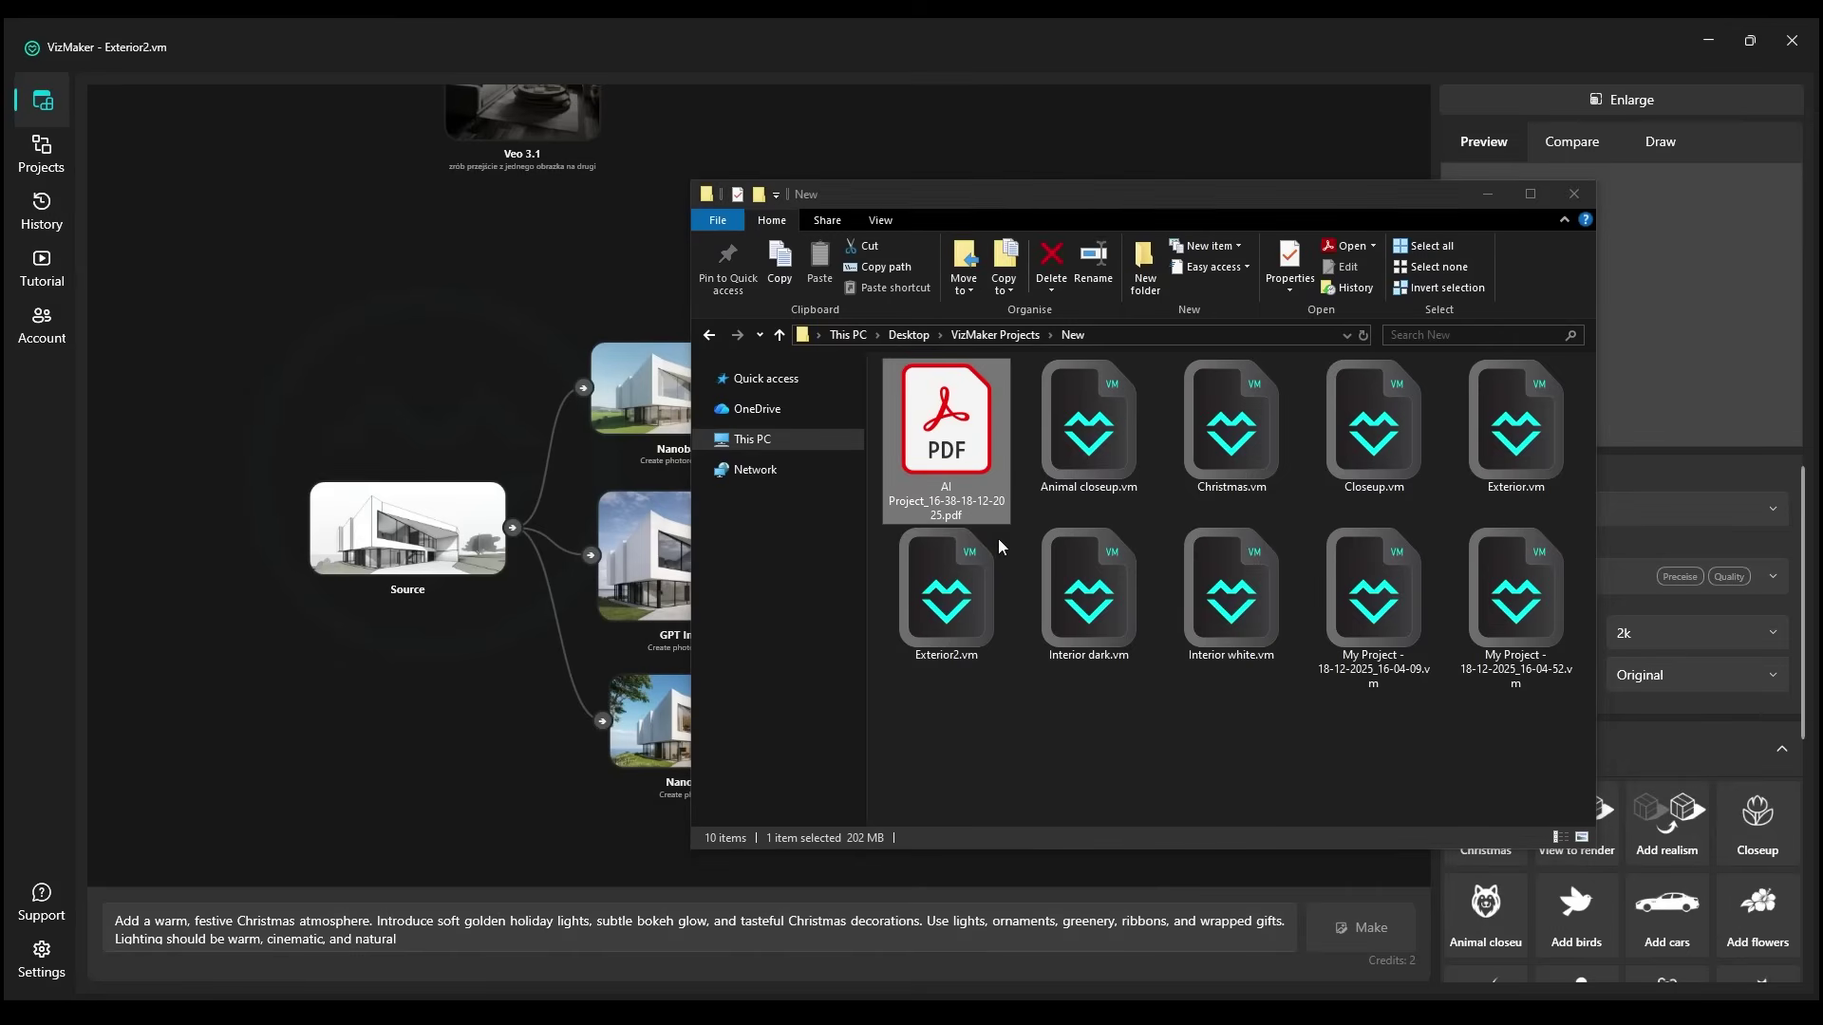
scroll(1064, 418, "down", 9)
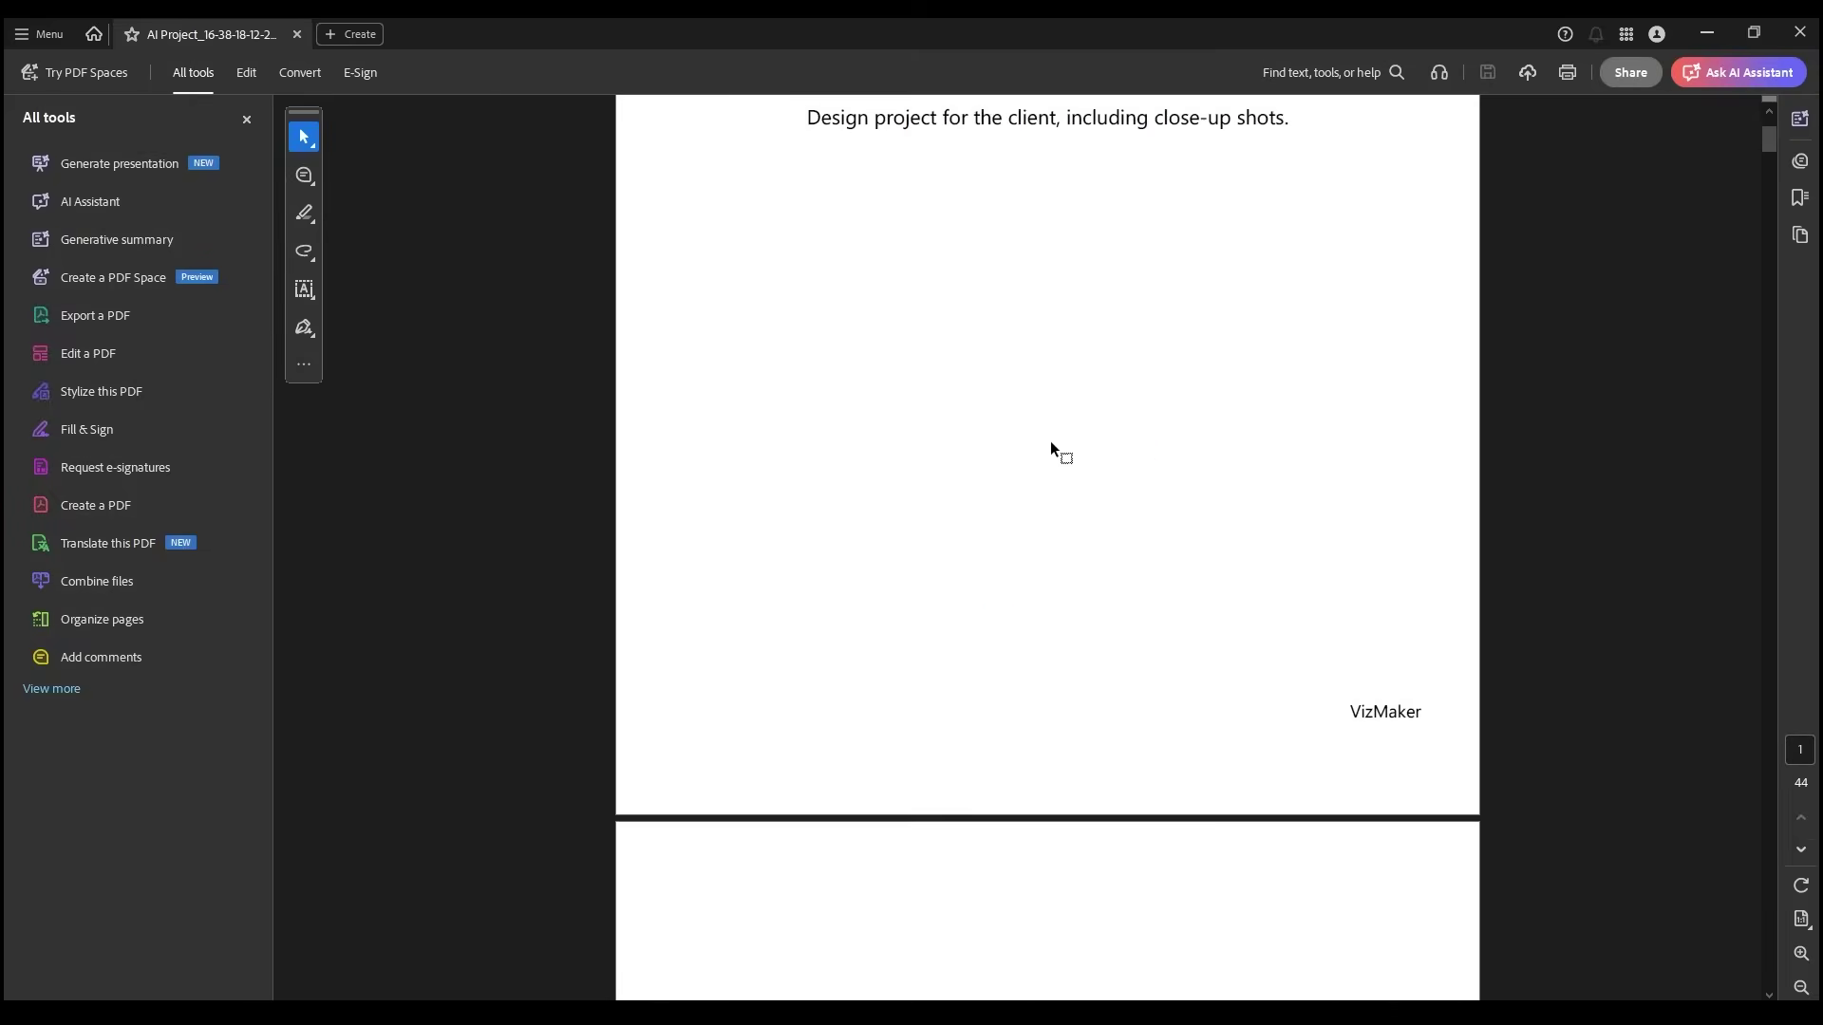
scroll(1046, 458, "down", 10)
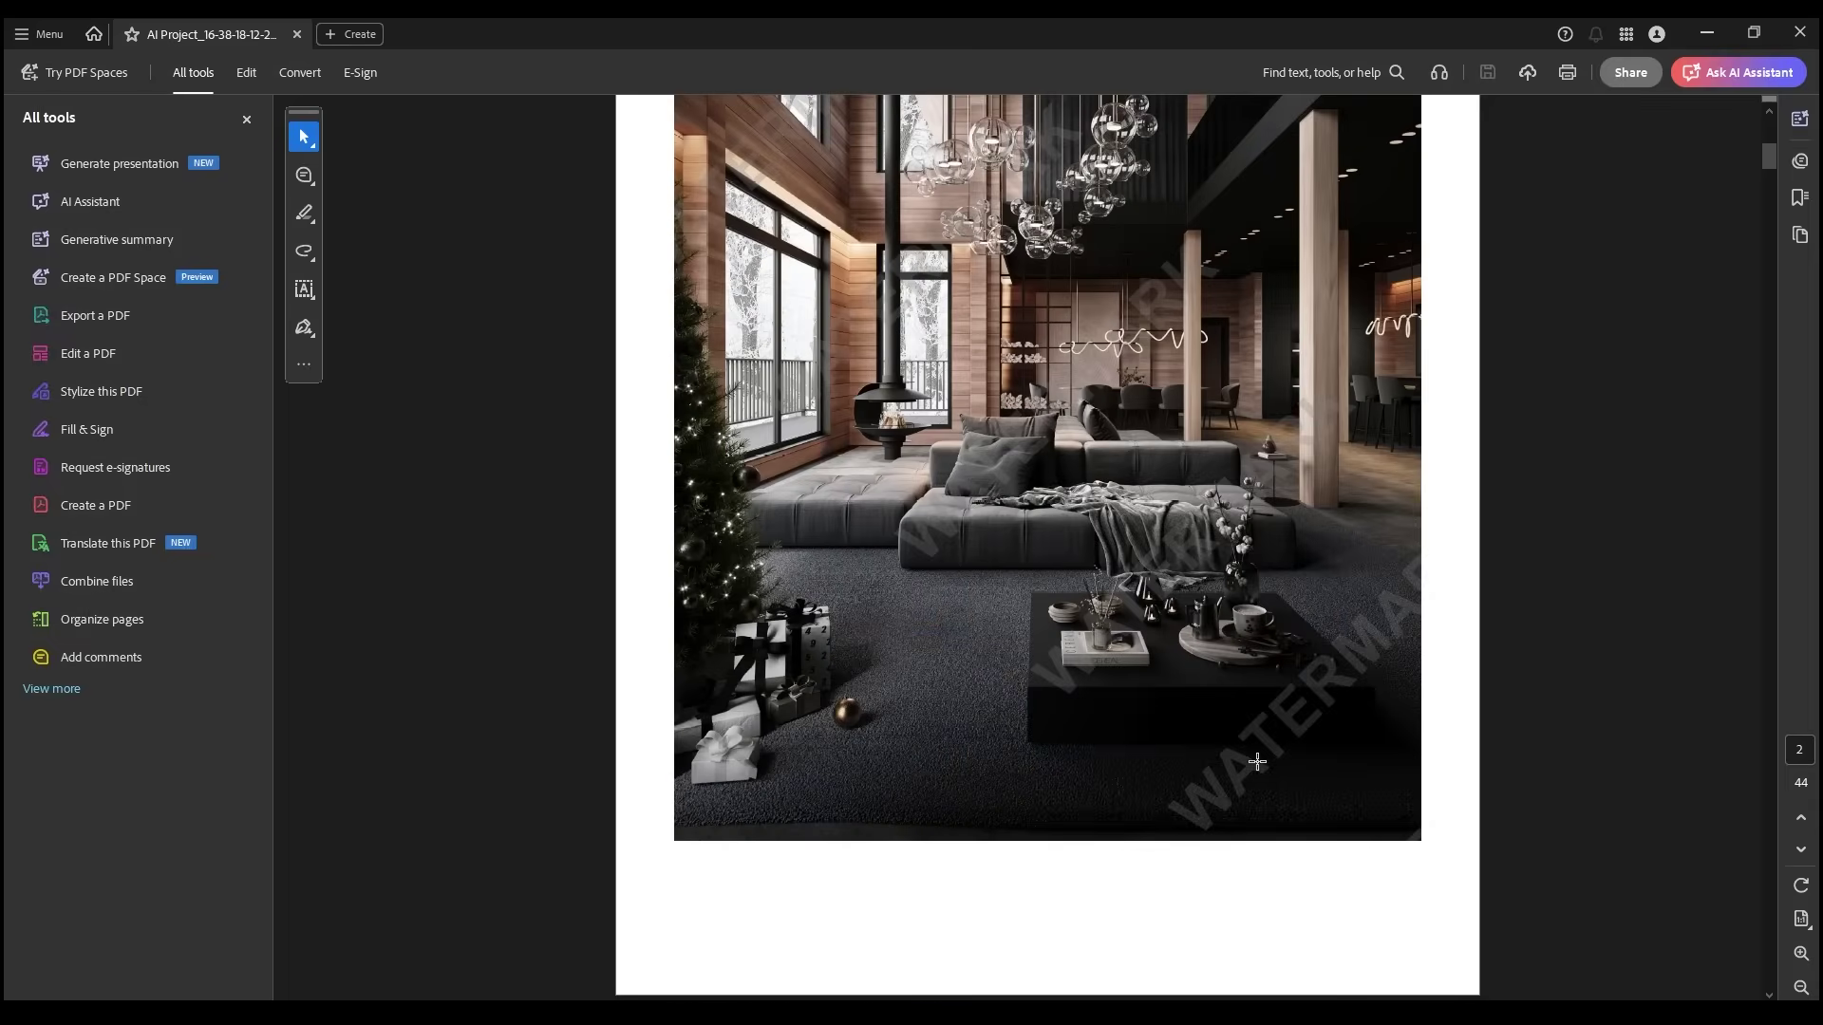
scroll(1257, 711, "down", 10)
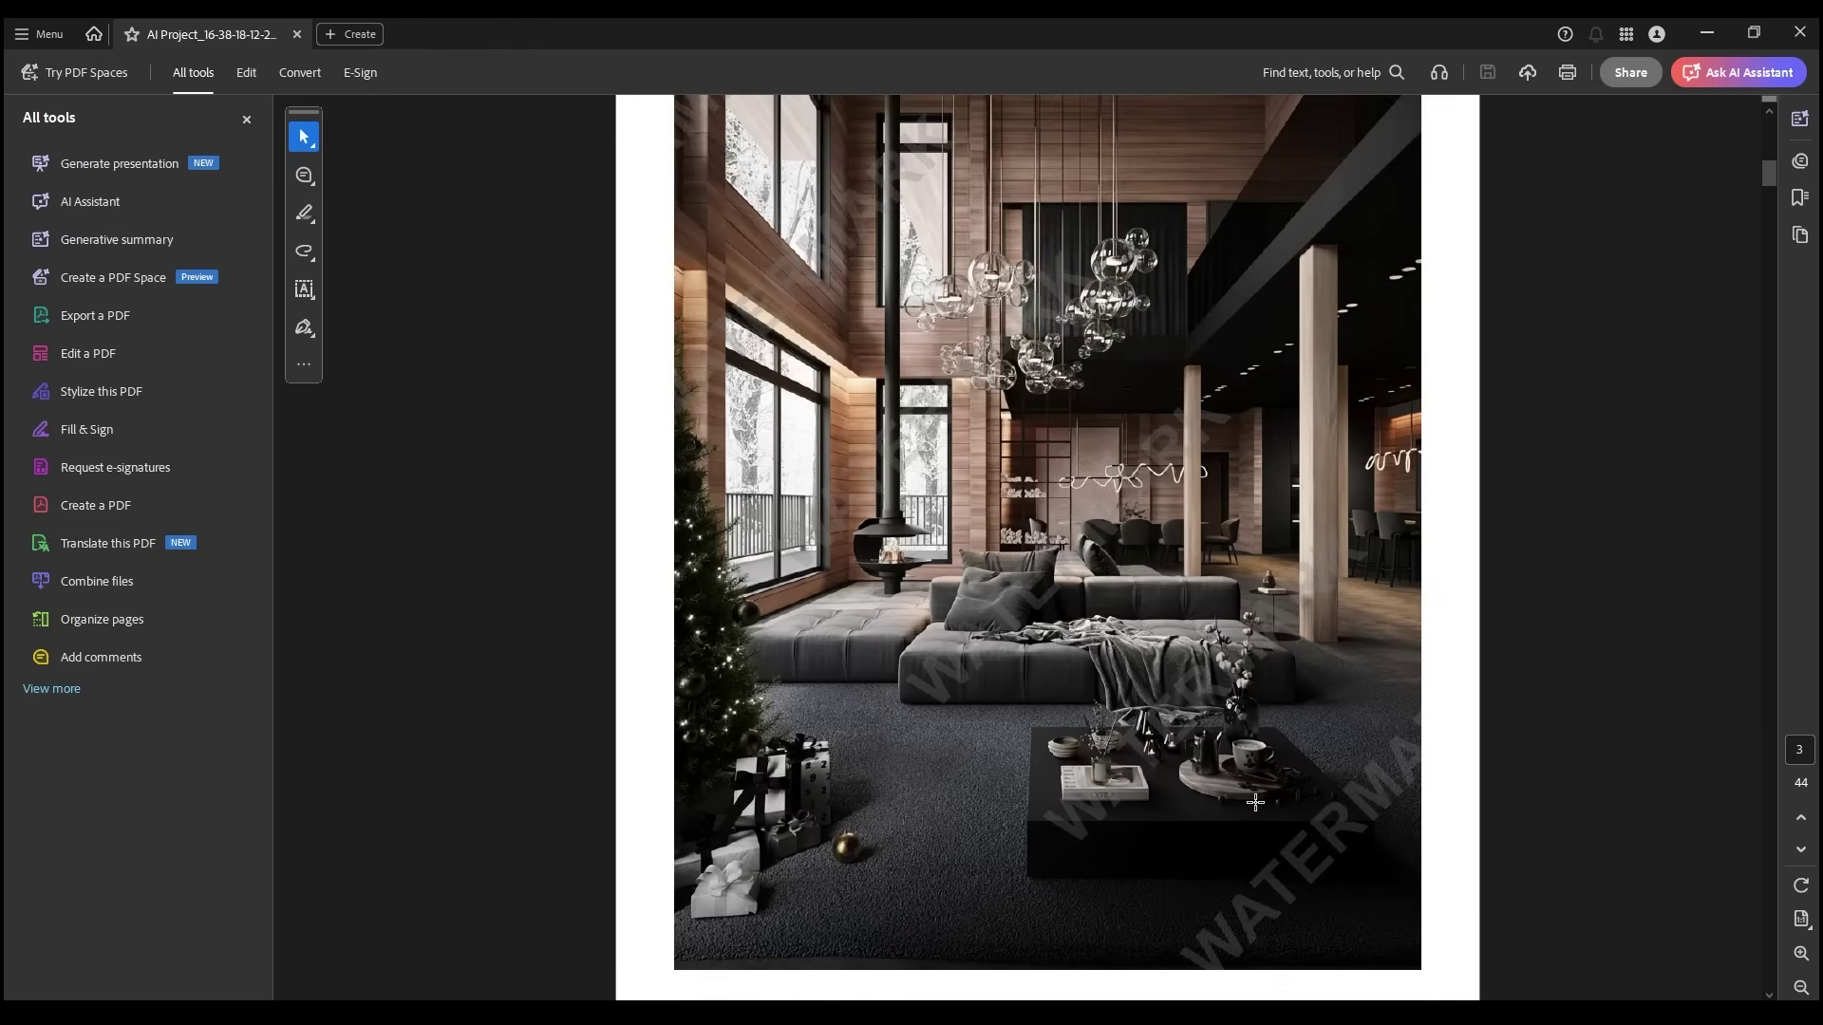
scroll(1065, 408, "down", 10)
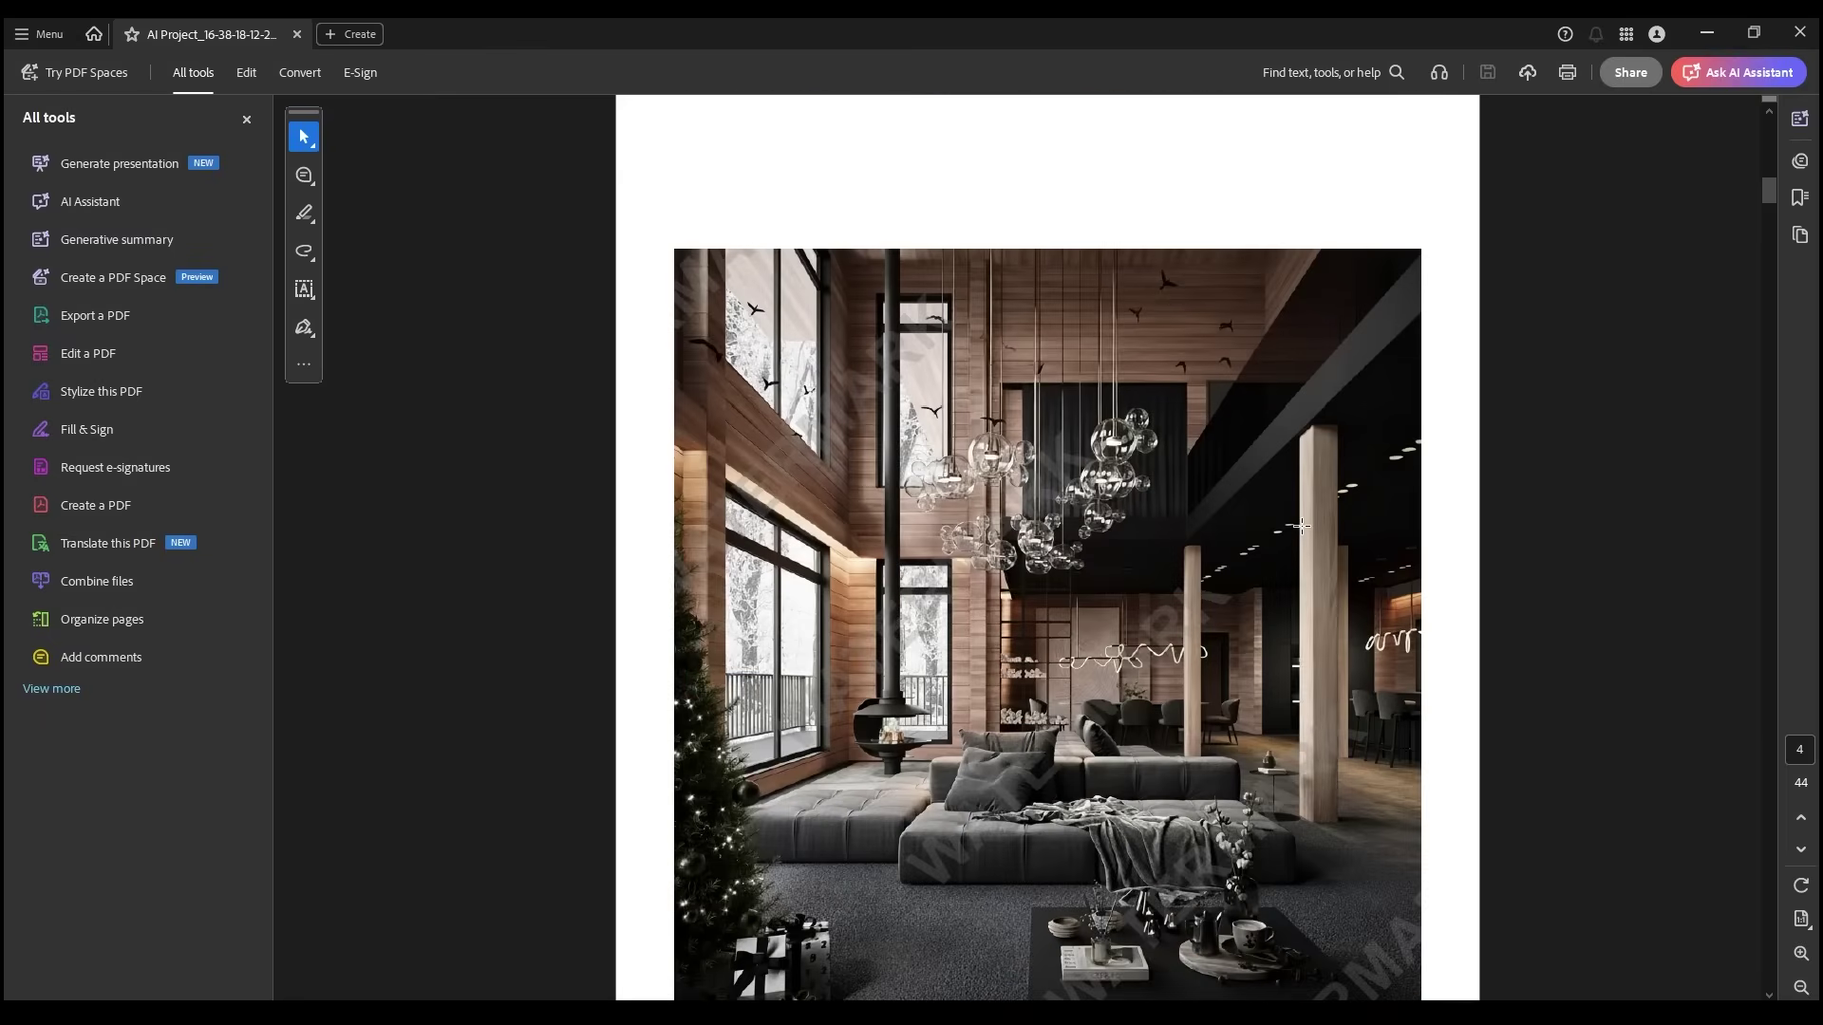
scroll(1301, 525, "down", 3)
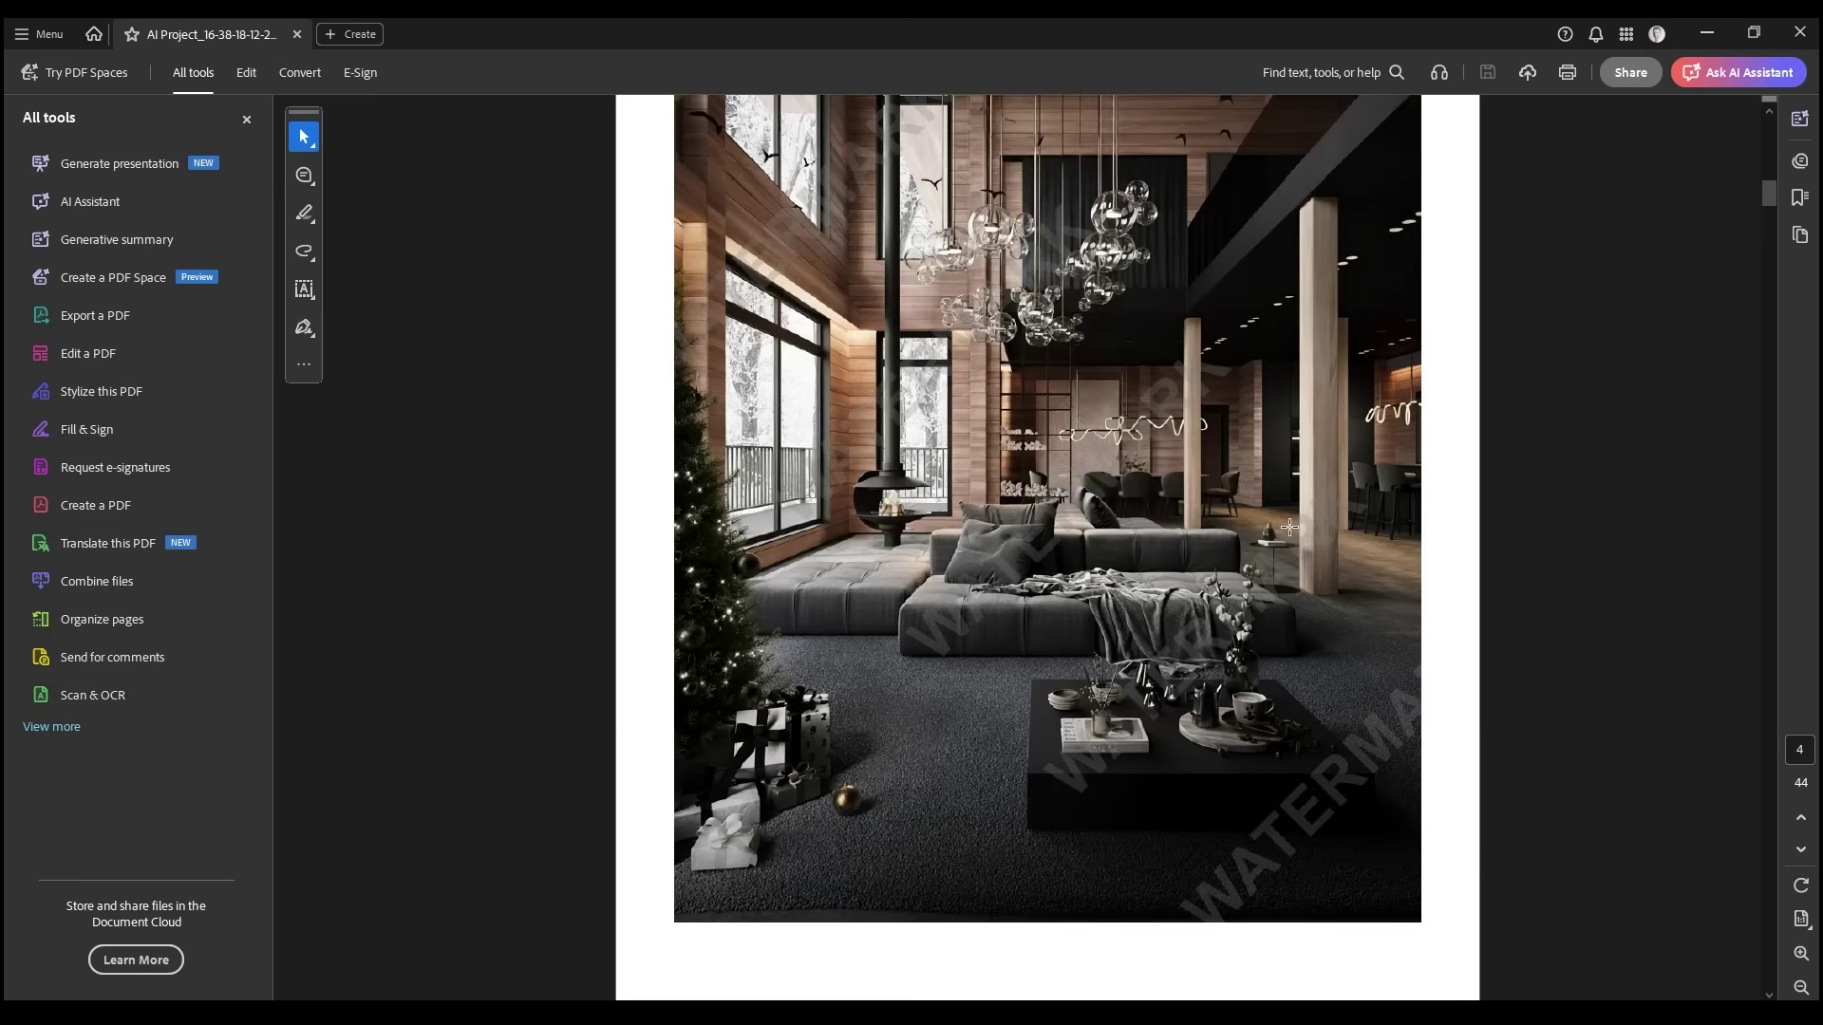
scroll(1298, 624, "down", 20)
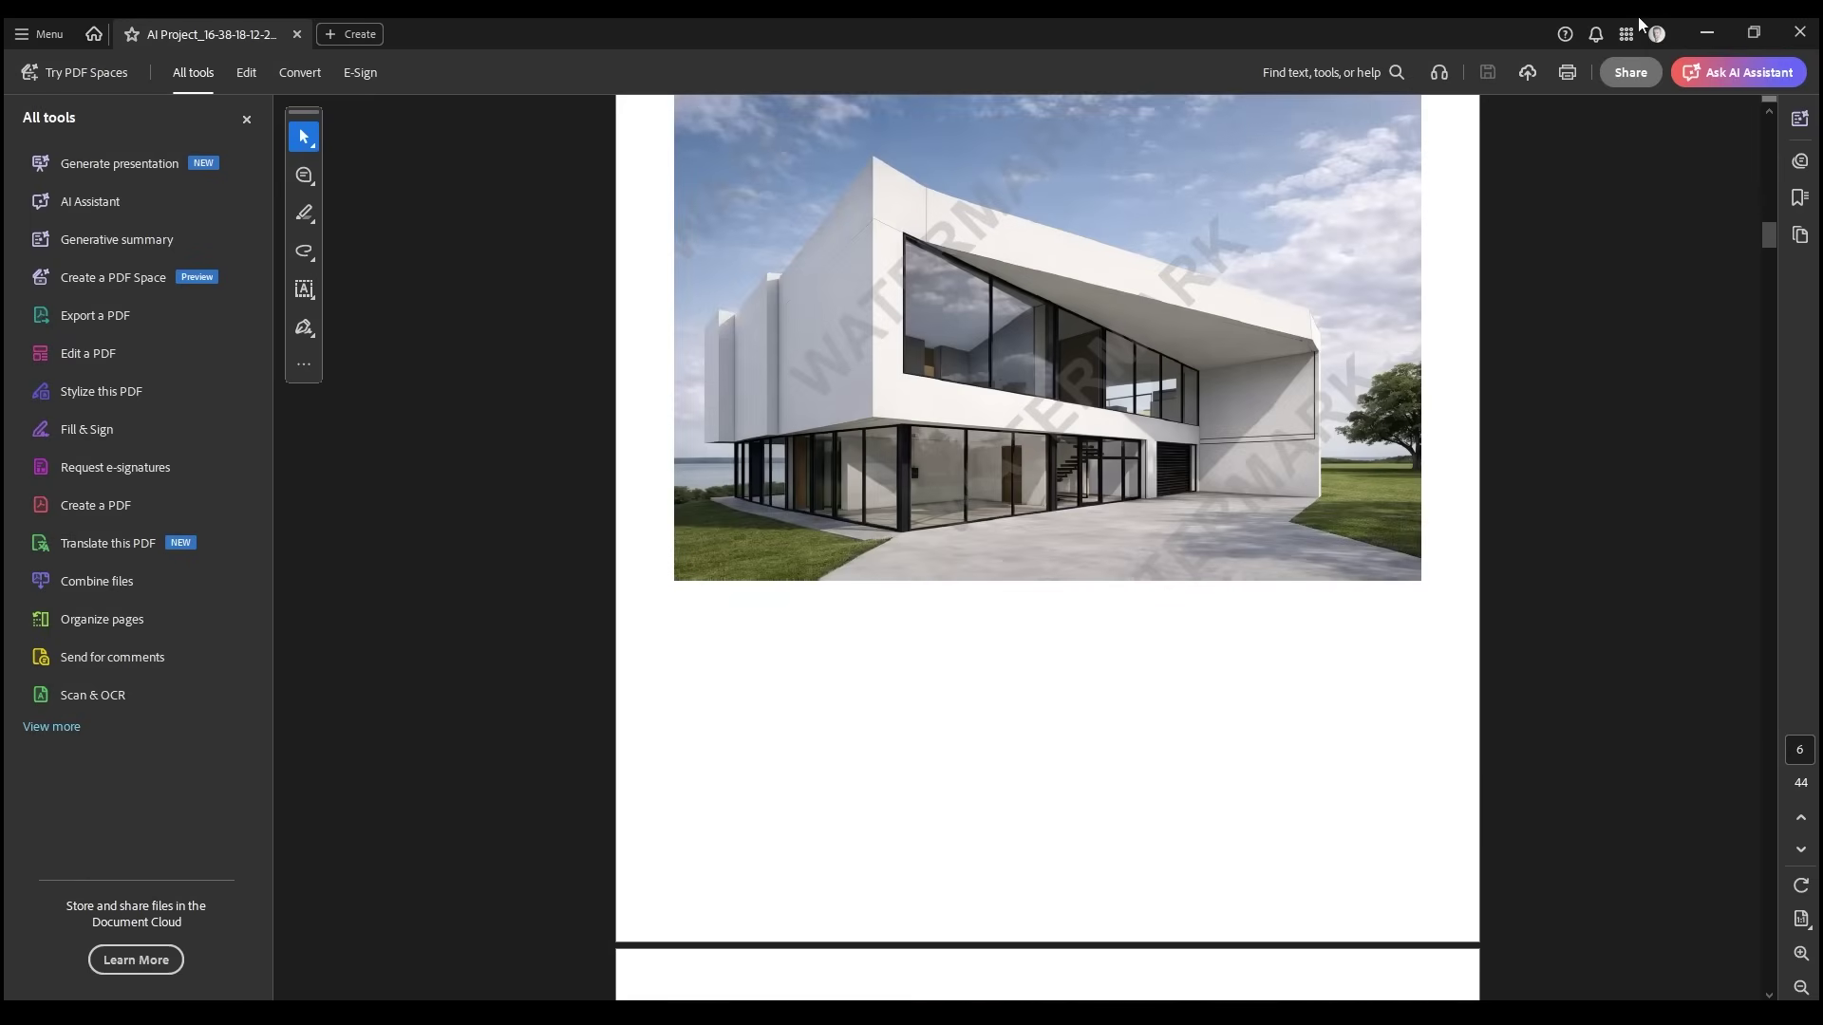
left_click(1700, 32)
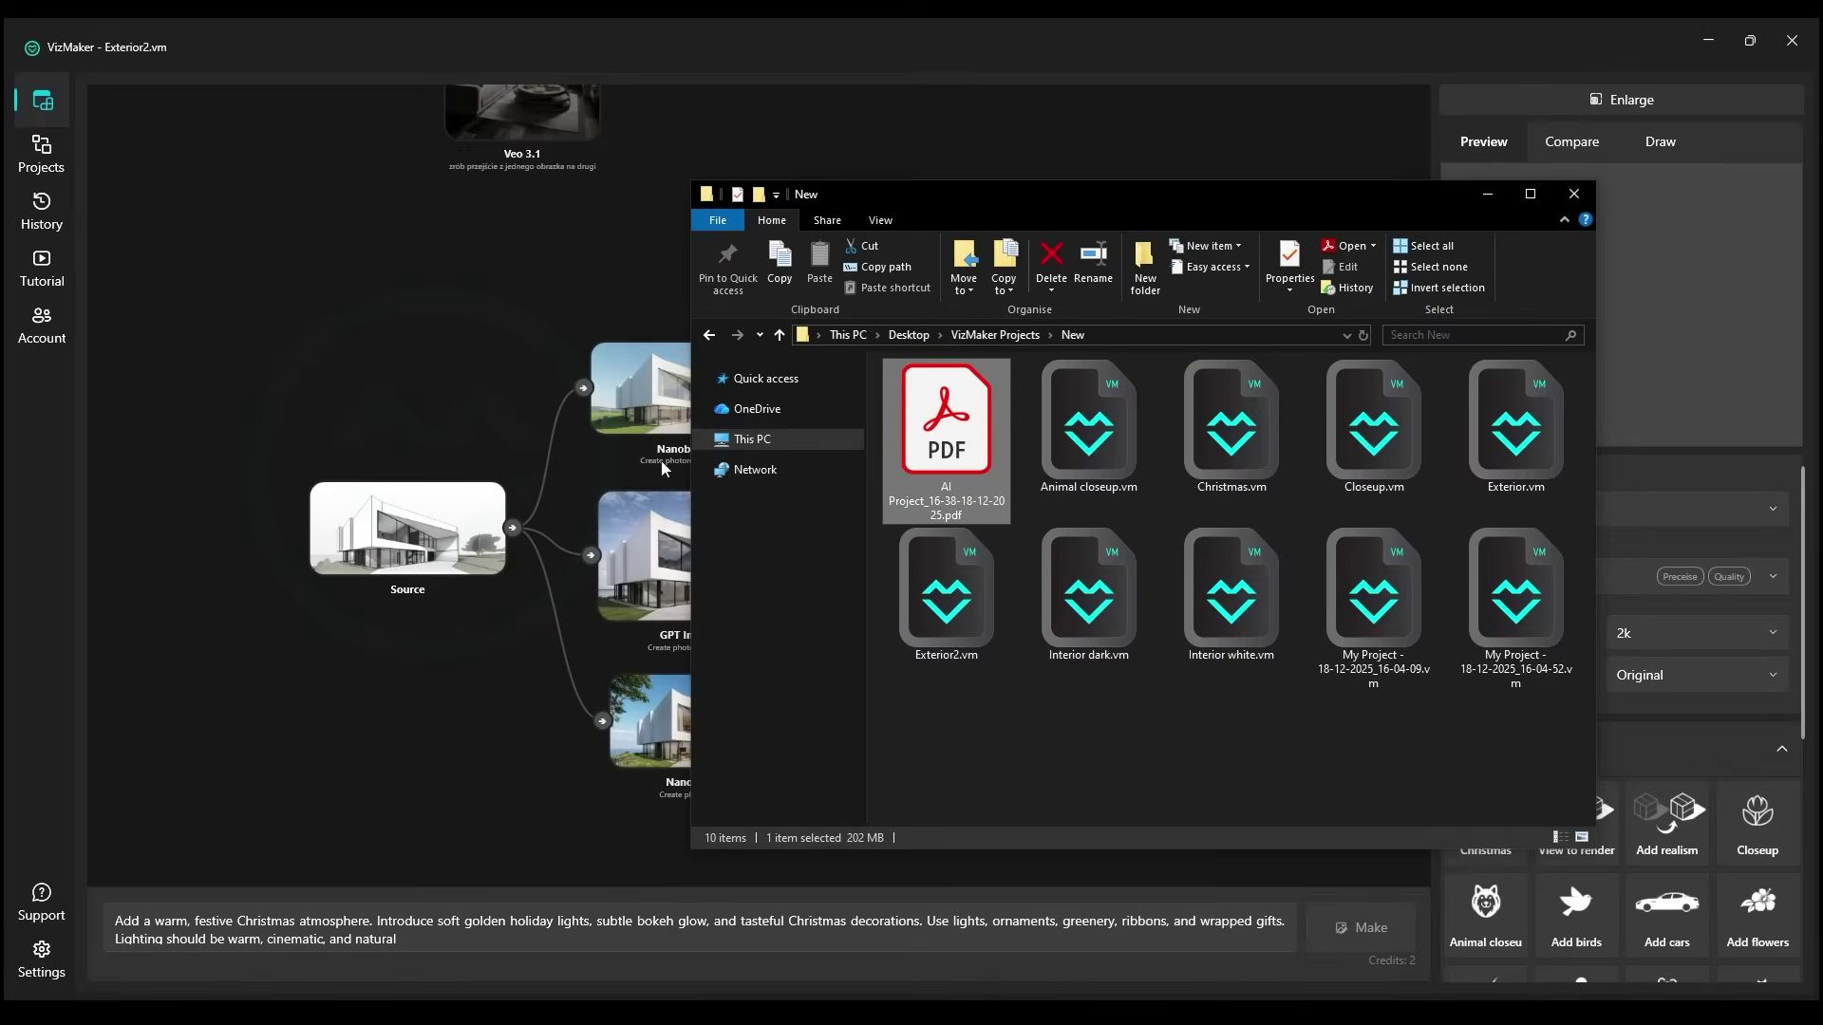
Return to the Exterior2 canvas and show the available engines for the Image editor render mode
left_click(448, 310)
right_click(1052, 447)
left_click(1338, 490)
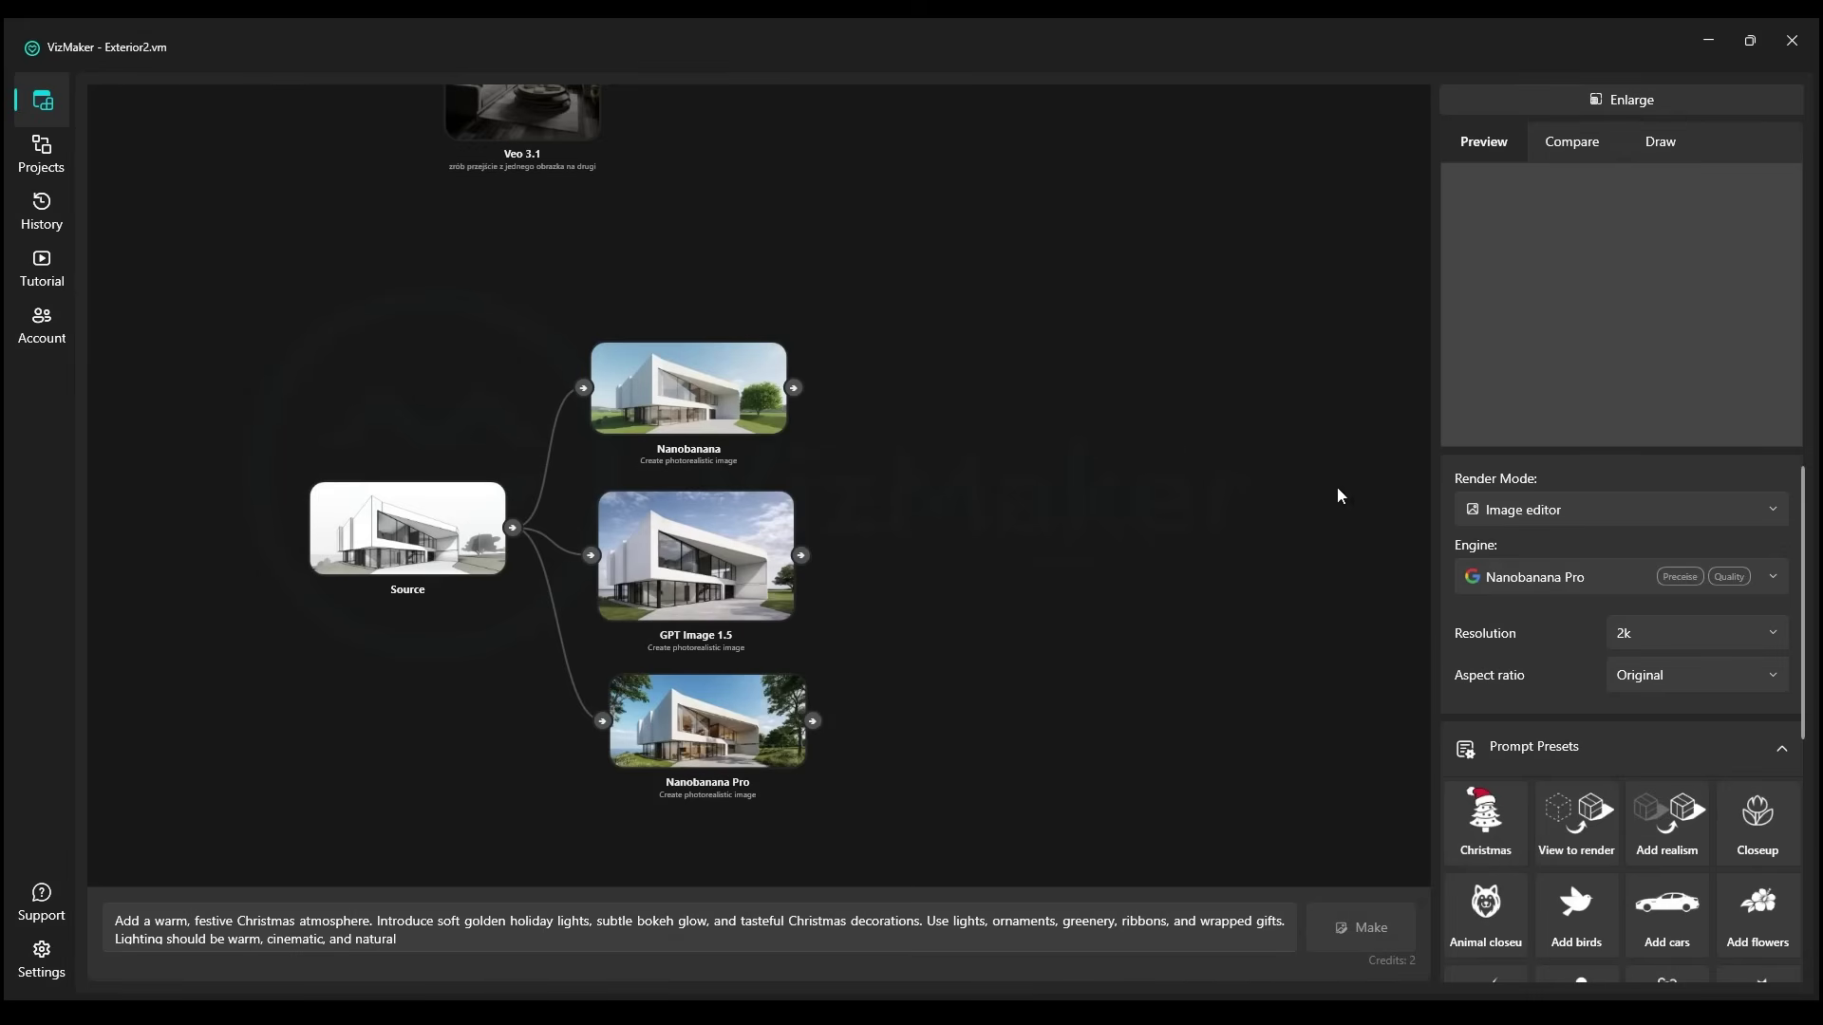
left_click(1592, 577)
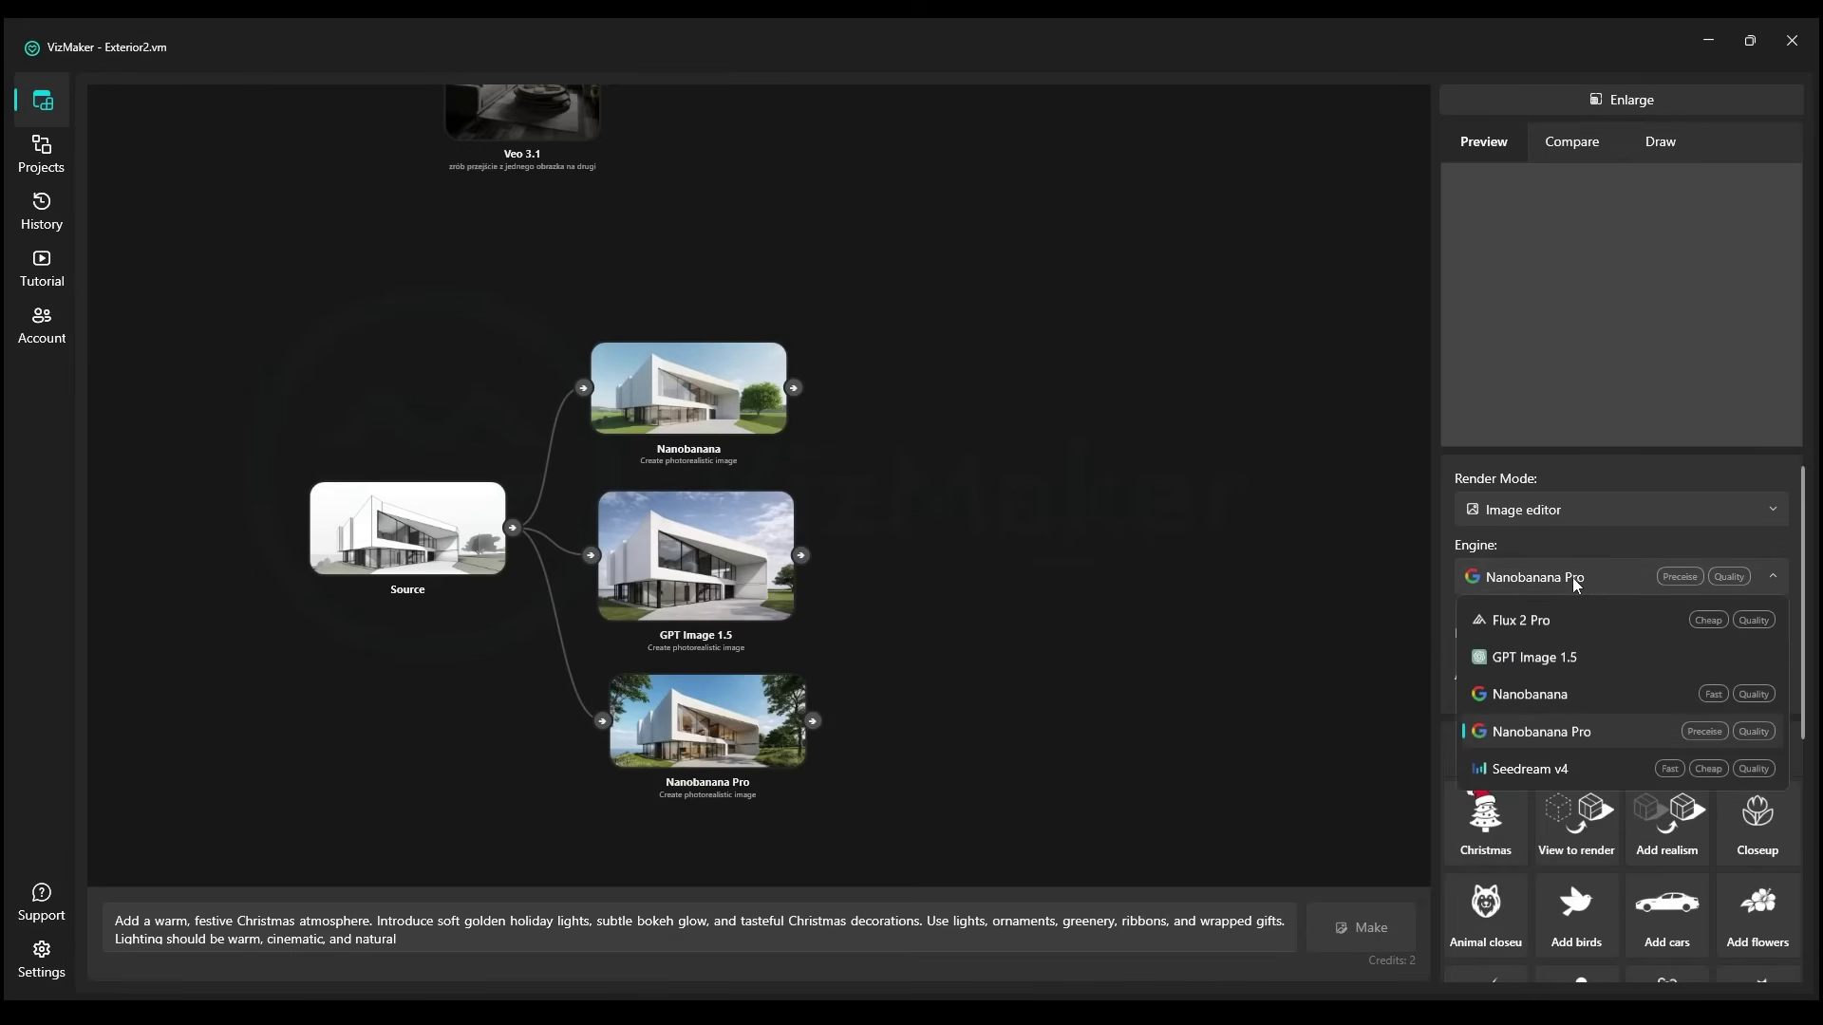